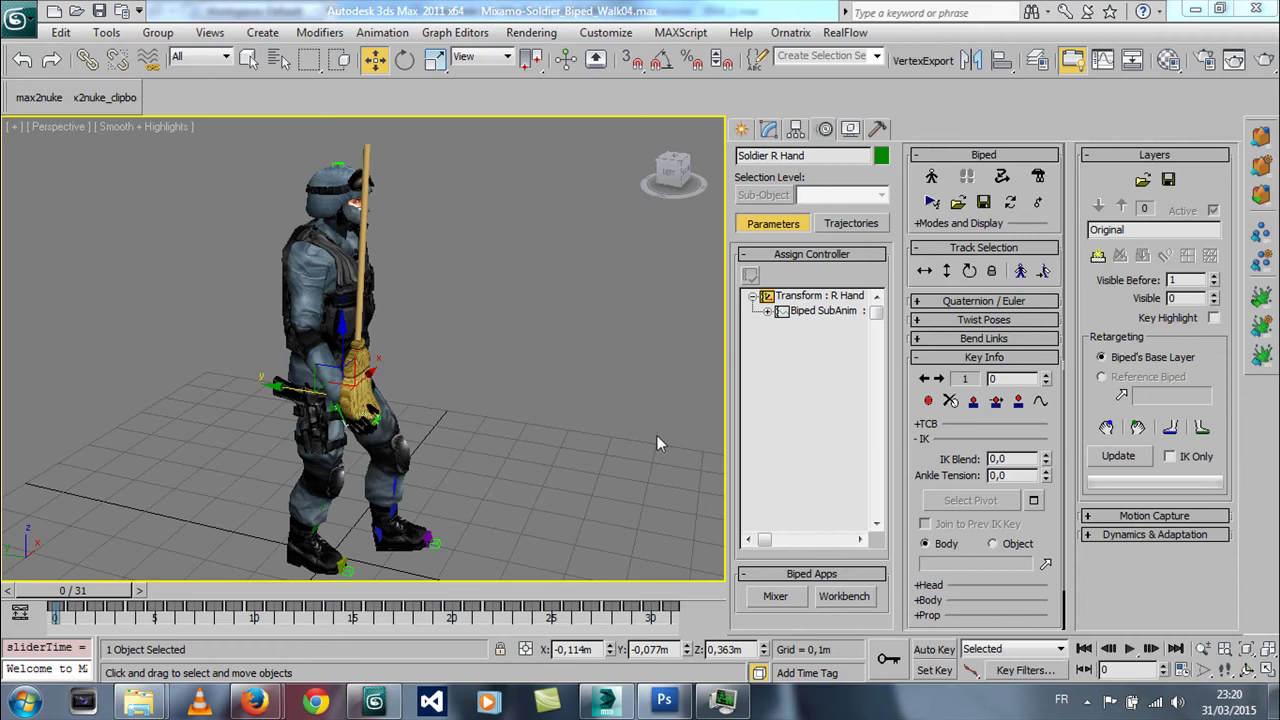
- Recentre the soldier in view, select the broom handle and show edged faces
mouse_move(402, 347)
middle_mouse_down()
mouse_move(455, 381)
mouse_move(440, 343)
middle_mouse_up()
scroll(399, 337, "up", 5)
scroll(399, 337, "down", 5)
key("w")
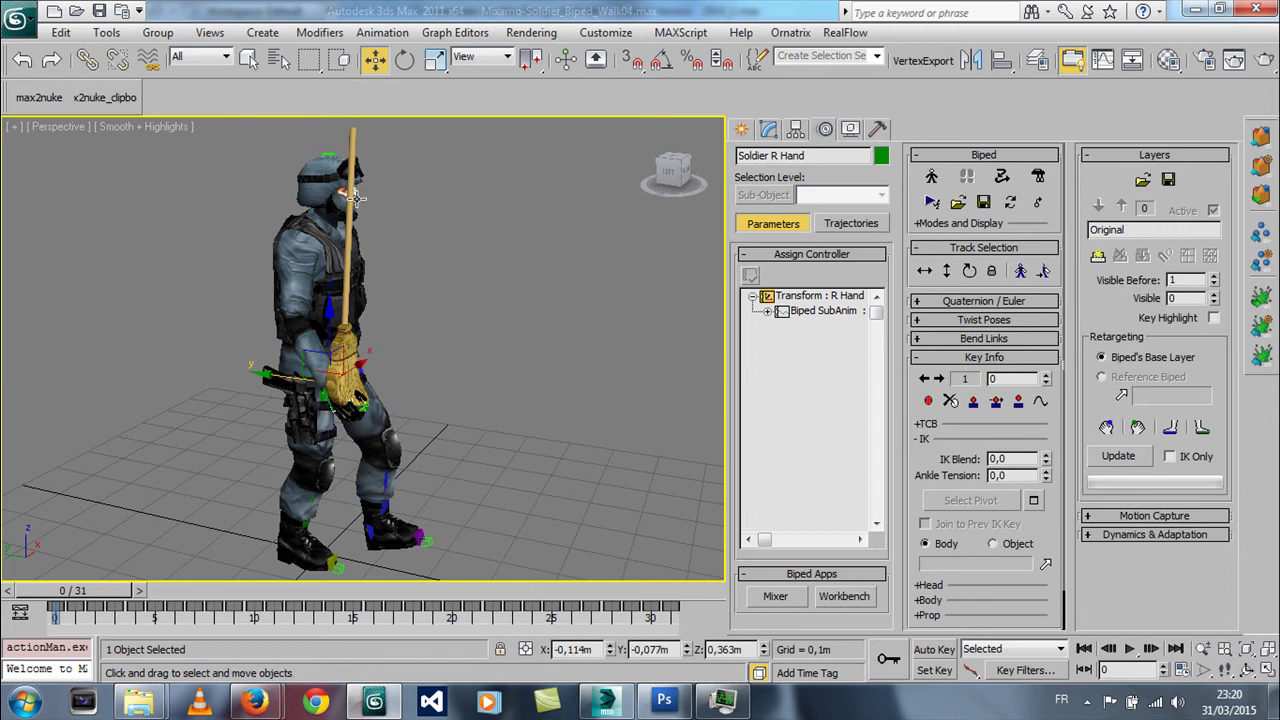
left_click(349, 198)
key("F4")
key("F4")
scroll(372, 395, "up", 5)
scroll(380, 390, "down", 5)
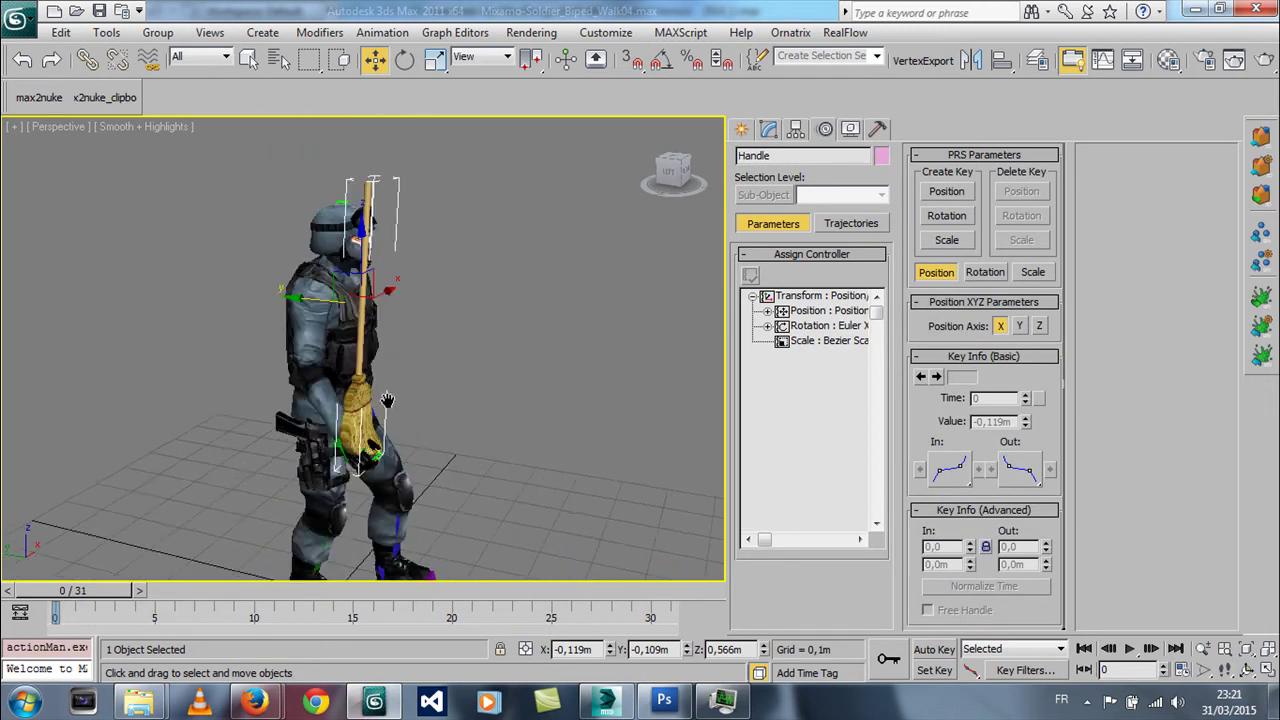
middle_click_drag(380, 390, 397, 372)
- Orbit to face the soldier, select the body mesh, then reselect the broom handle
left_click(414, 380)
left_click(369, 362)
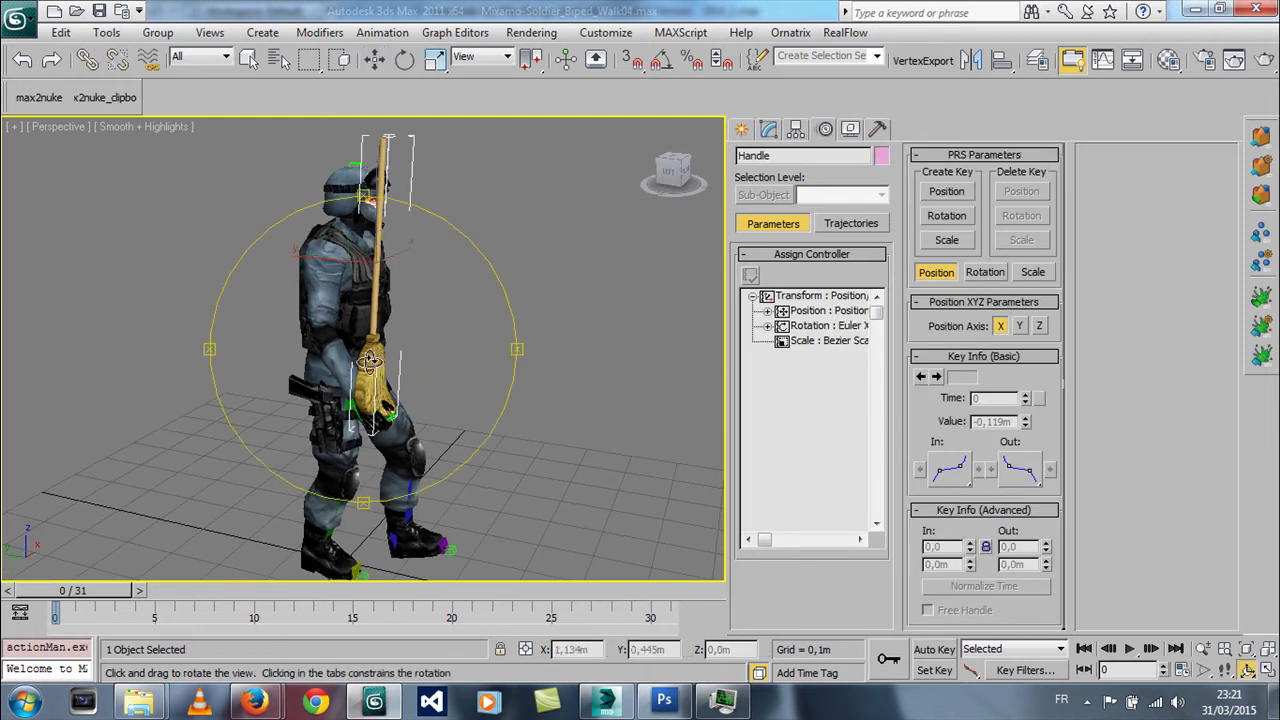
middle_click_drag(369, 362, 349, 339, "alt")
left_click(349, 339)
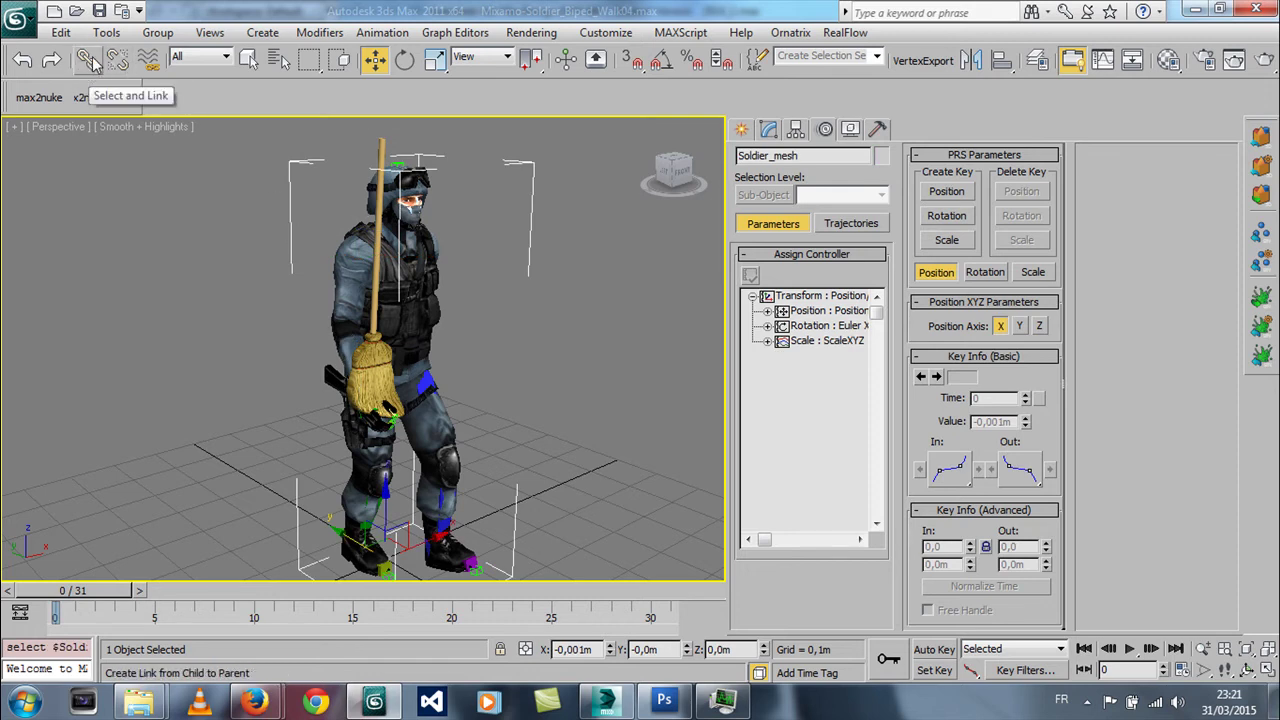
left_click(377, 284)
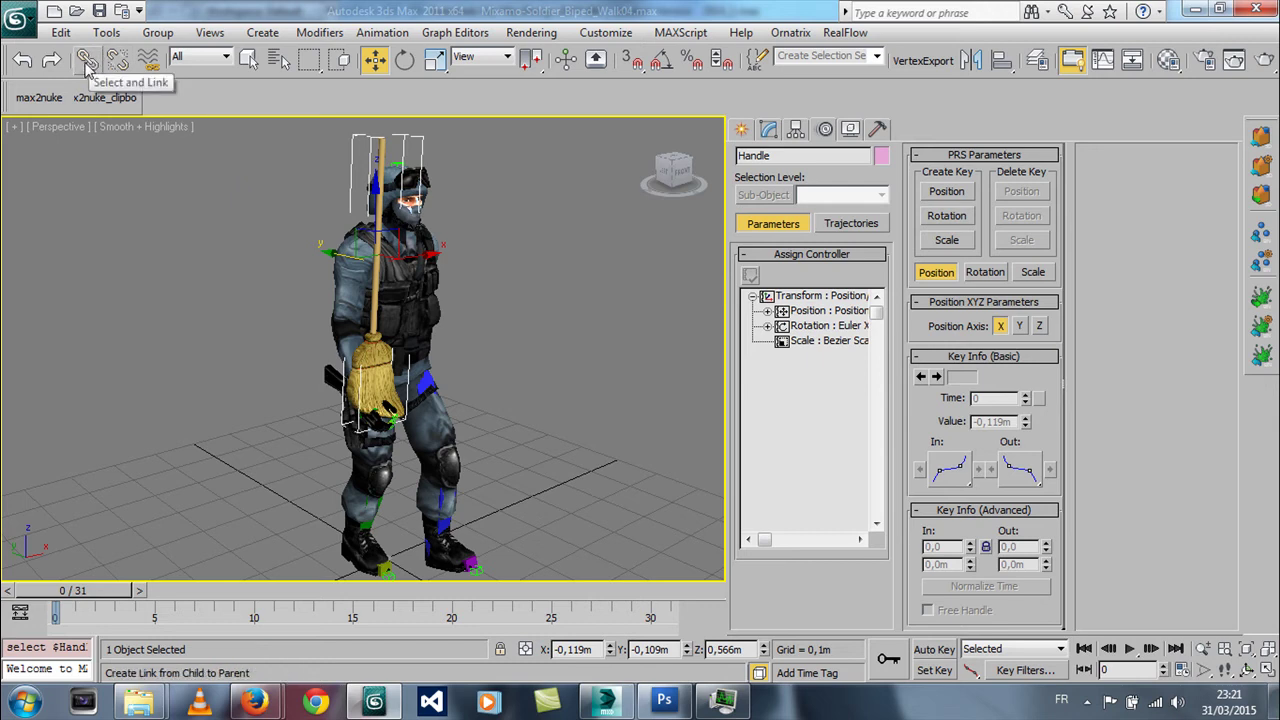
- Activate Select and Link and select the Gun, revealing its link to Soldier R Thigh
left_click(87, 62)
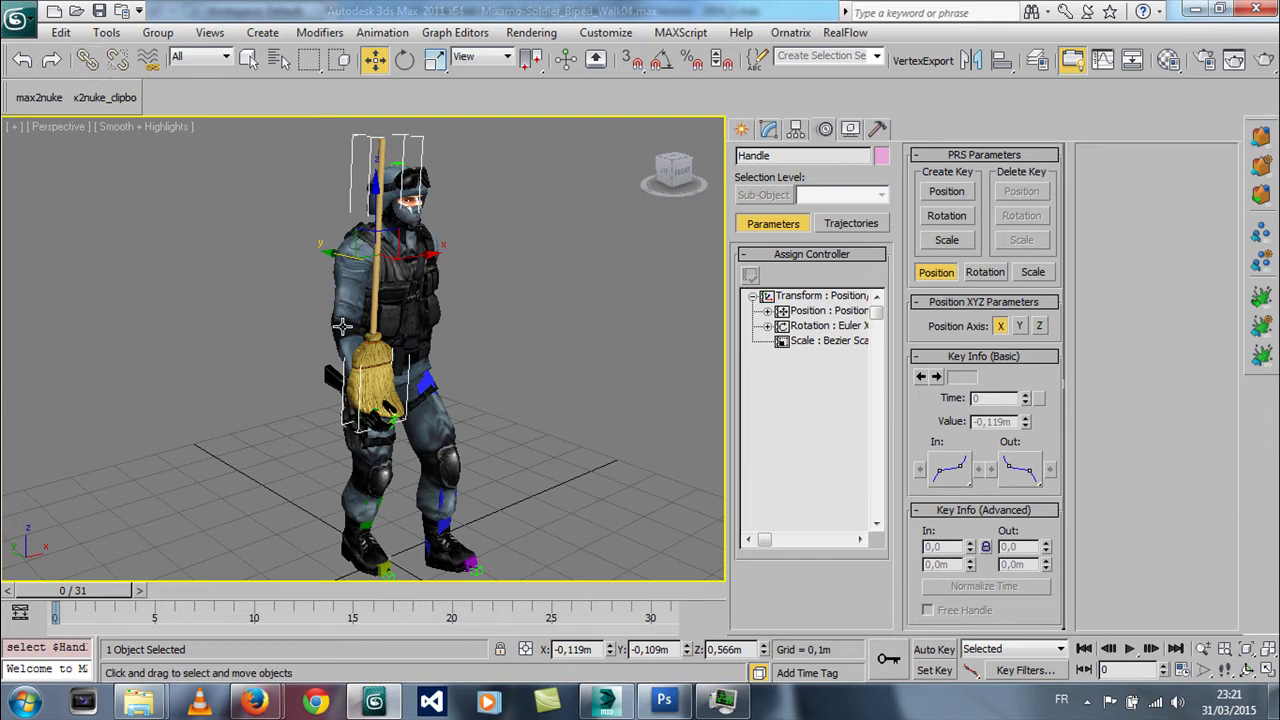
scroll(351, 386, "up", 2)
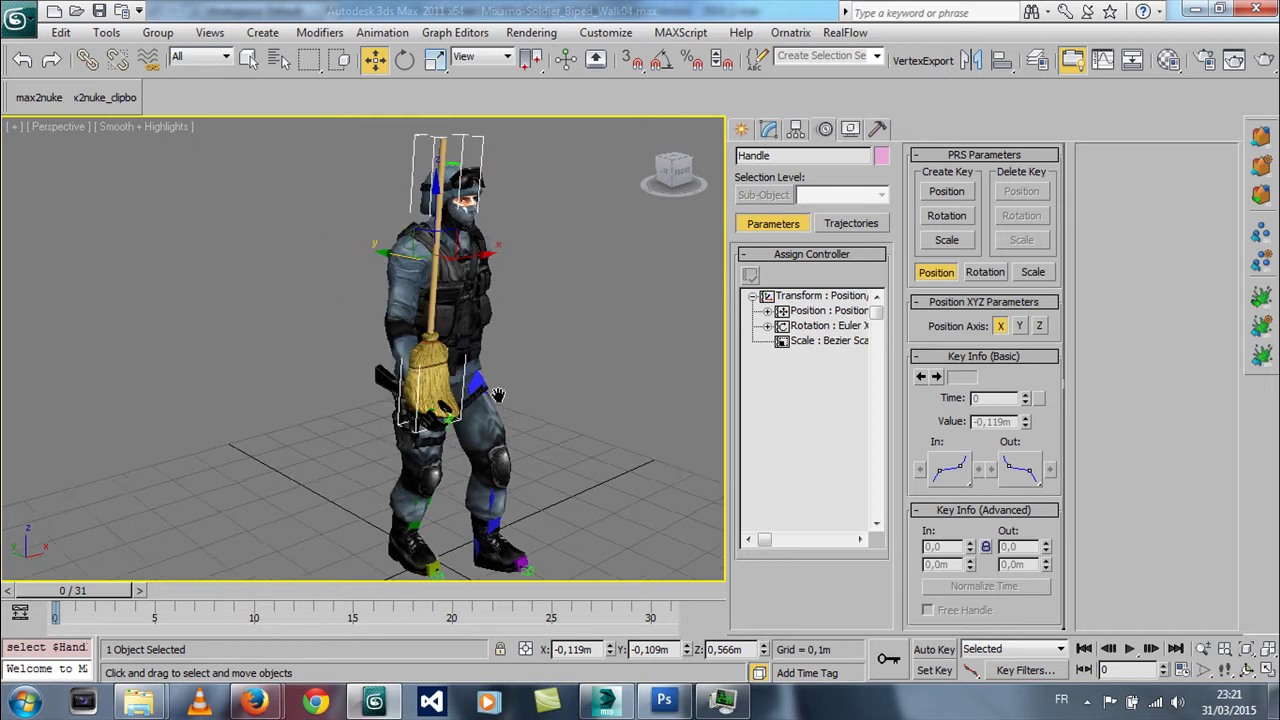
scroll(495, 393, "up", 3)
middle_click_drag(495, 393, 404, 315, "alt")
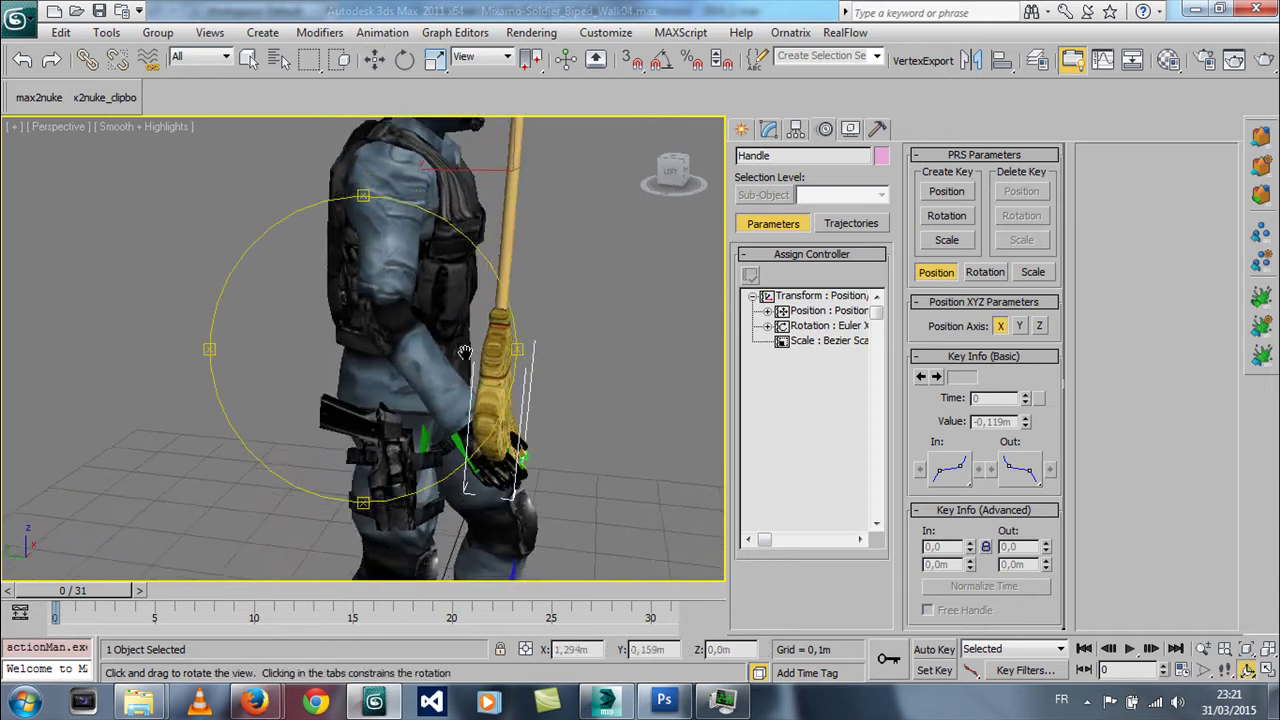
left_click(412, 264)
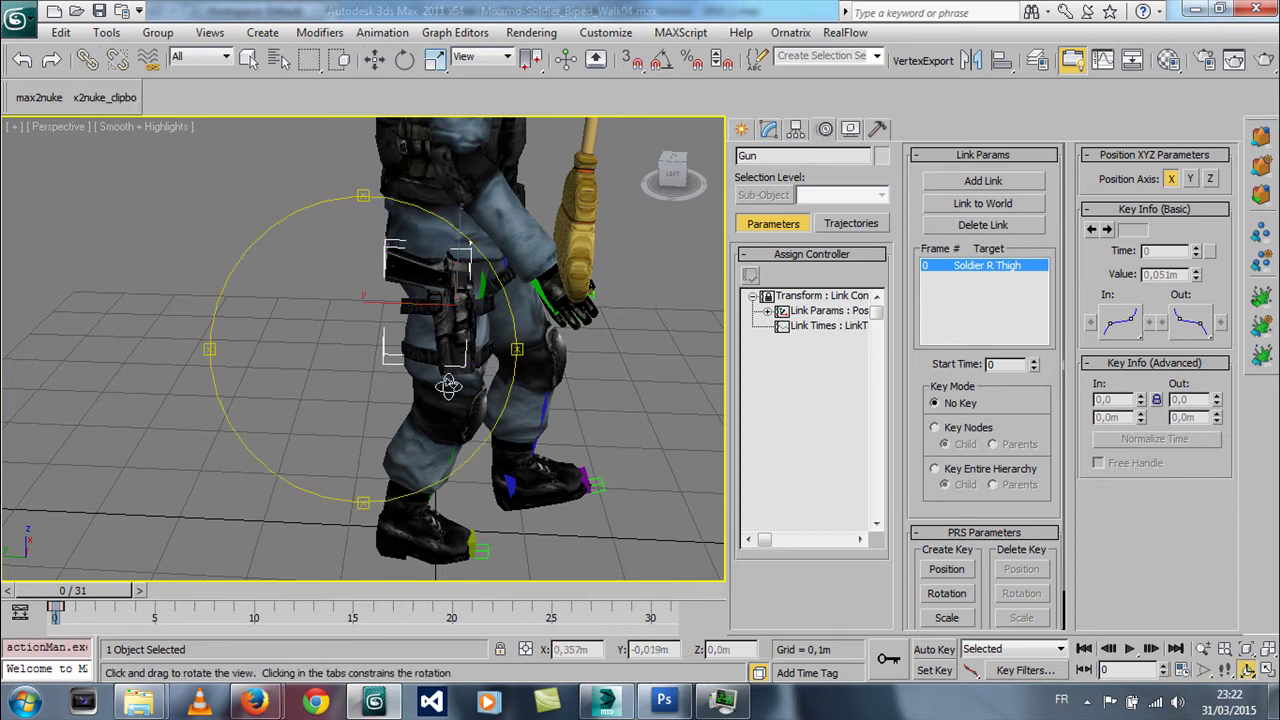
- Orbit and zoom to a high front view, then select the broom Handle to show its PRS Parameters
middle_click_drag(447, 385, 424, 330, "alt")
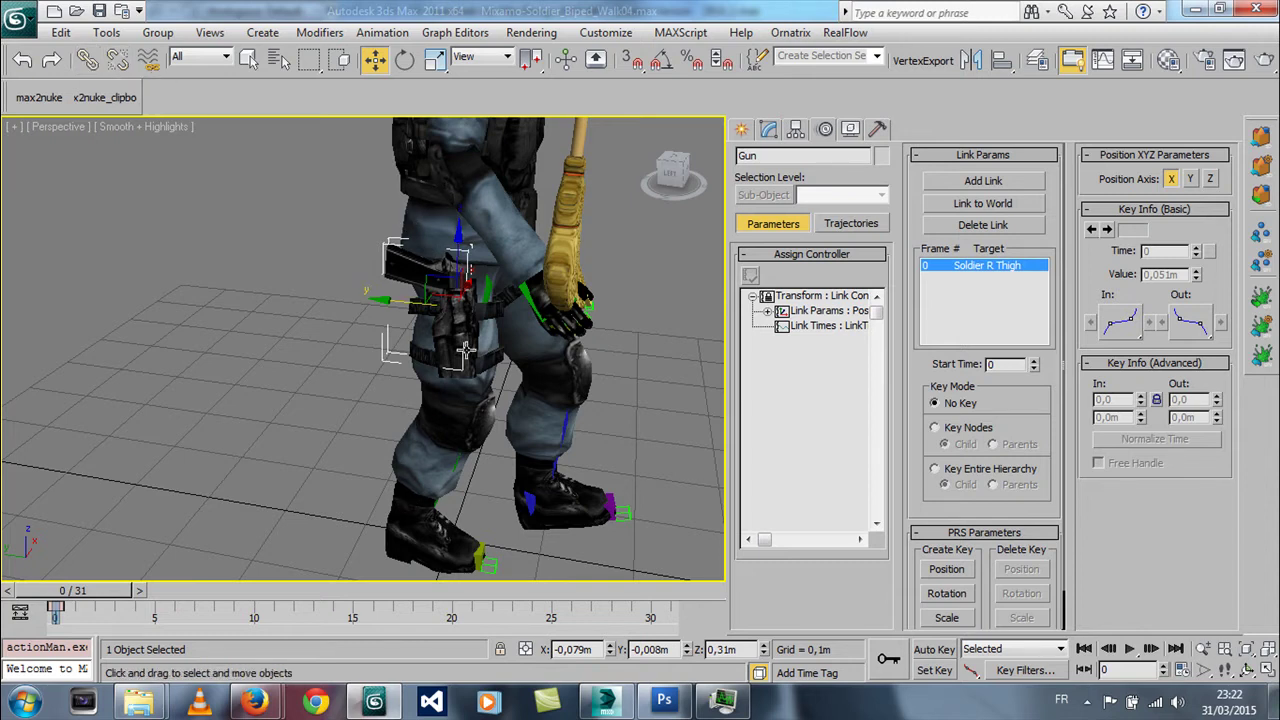
scroll(215, 315, "down", 3)
scroll(215, 315, "down", 2)
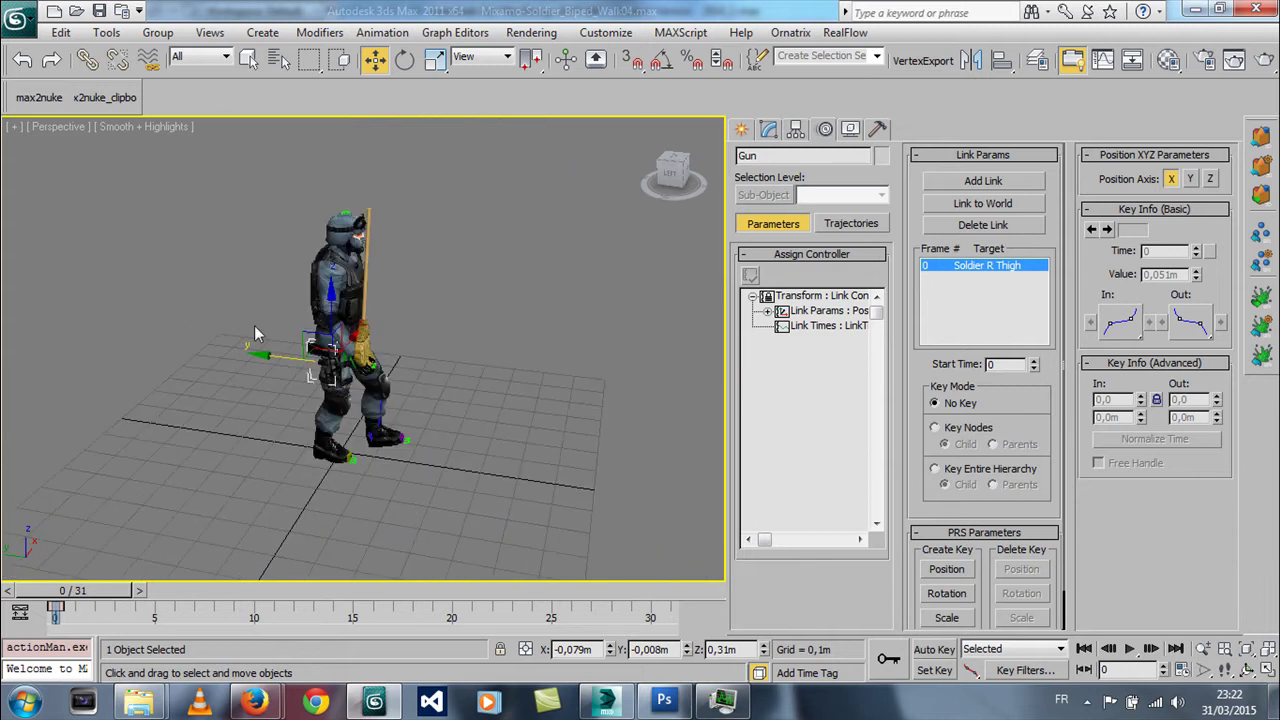
scroll(387, 323, "up", 1)
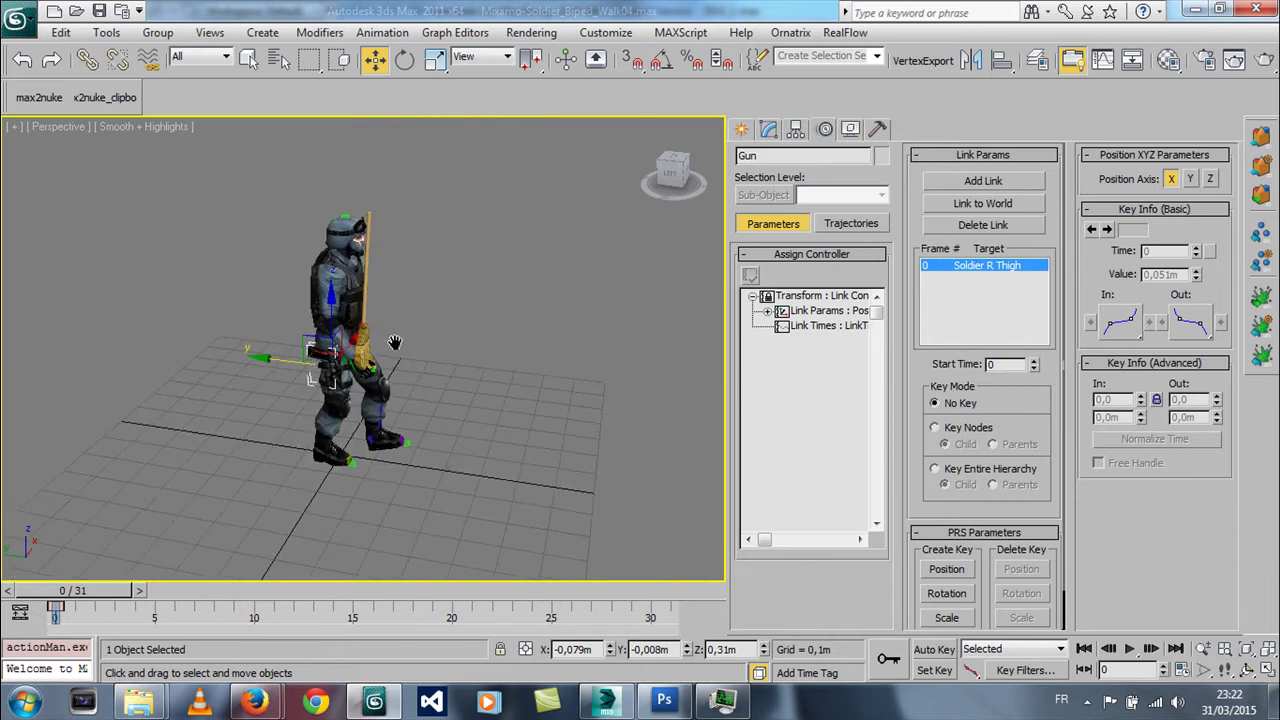
scroll(390, 330, "up", 2)
scroll(400, 340, "up", 2)
scroll(424, 357, "up", 2)
scroll(424, 357, "down", 3)
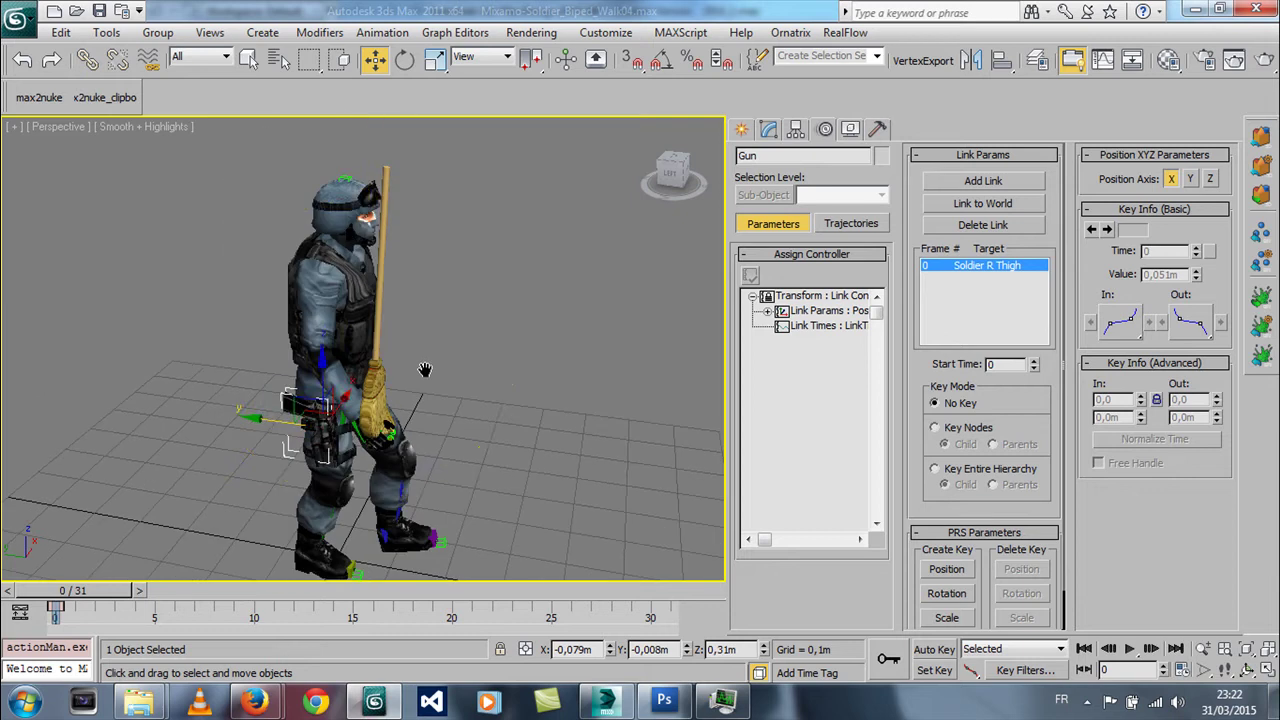
middle_click_drag(420, 352, 347, 340, "alt")
left_click_drag(347, 340, 410, 307)
right_click(410, 306)
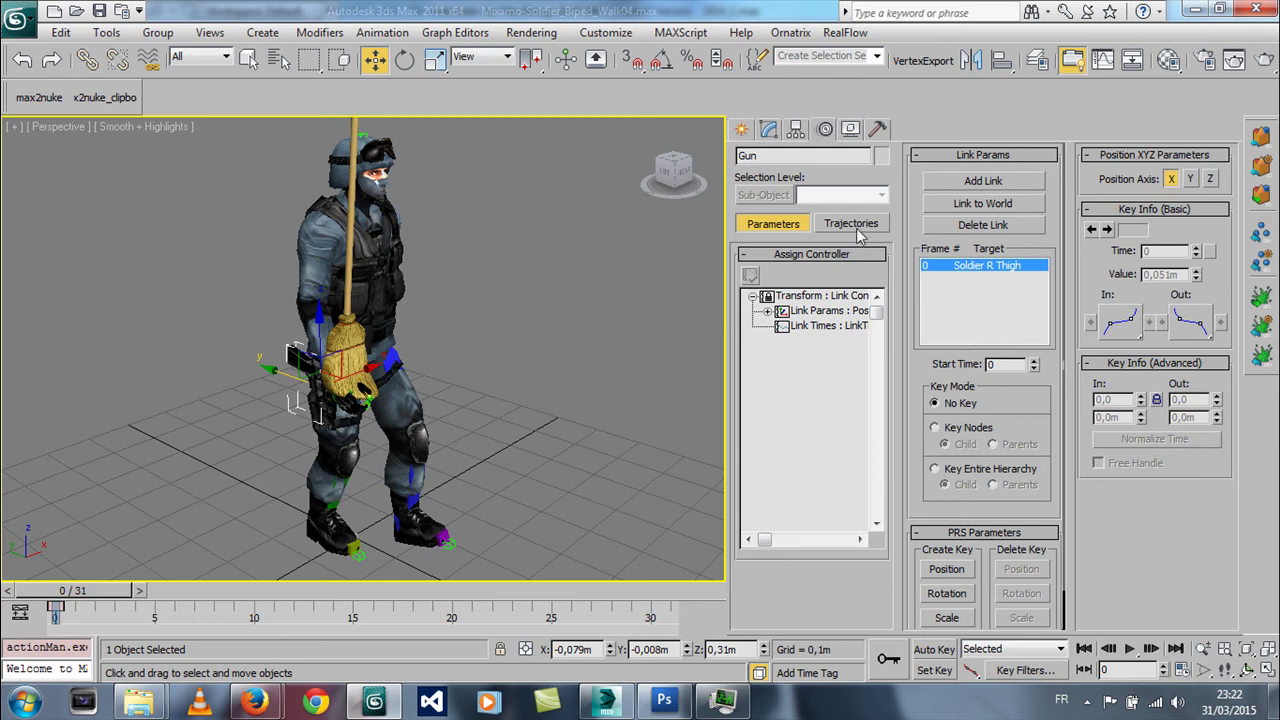
middle_click_drag(455, 310, 466, 309, "alt")
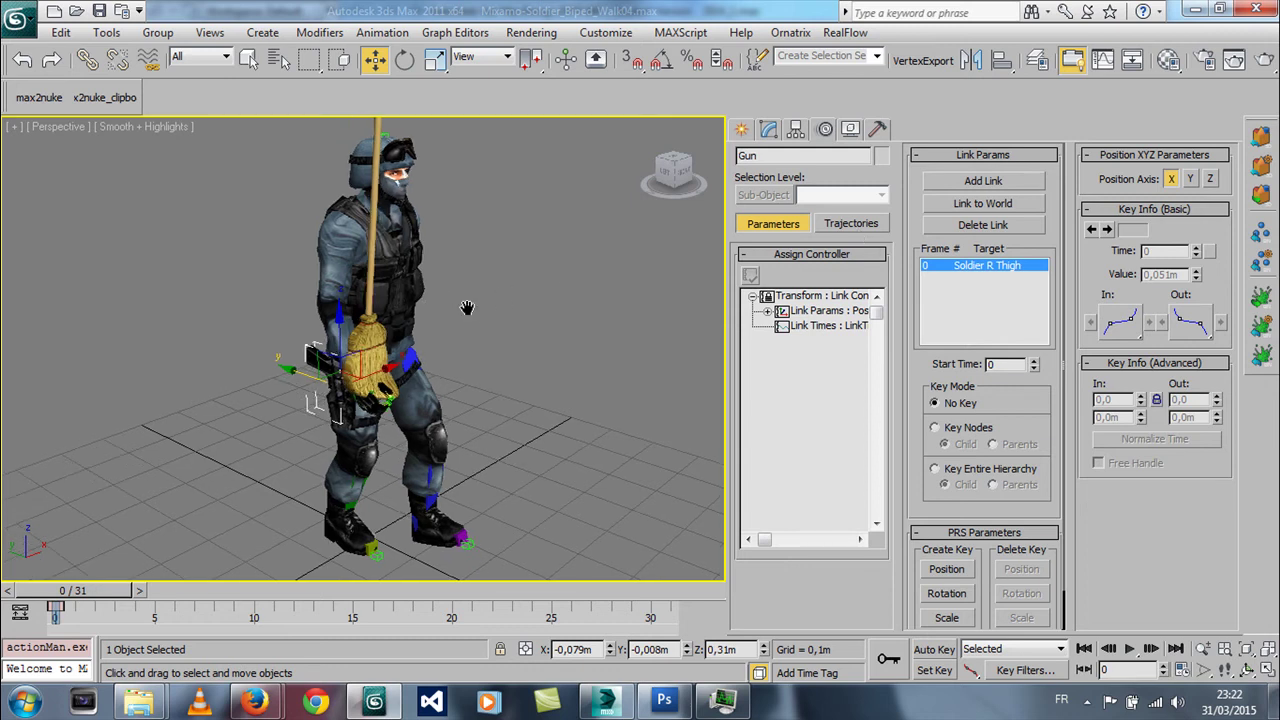
left_click(466, 309)
left_click(373, 226)
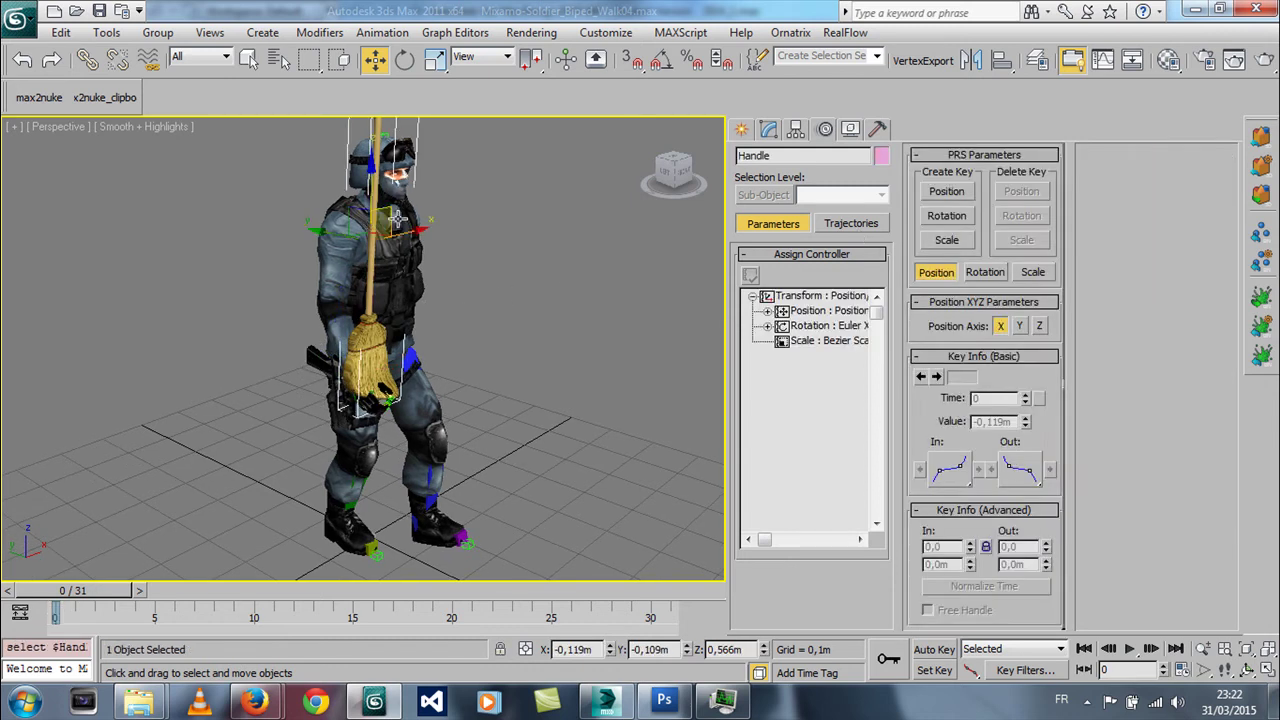
middle_click_drag(397, 272, 399, 318)
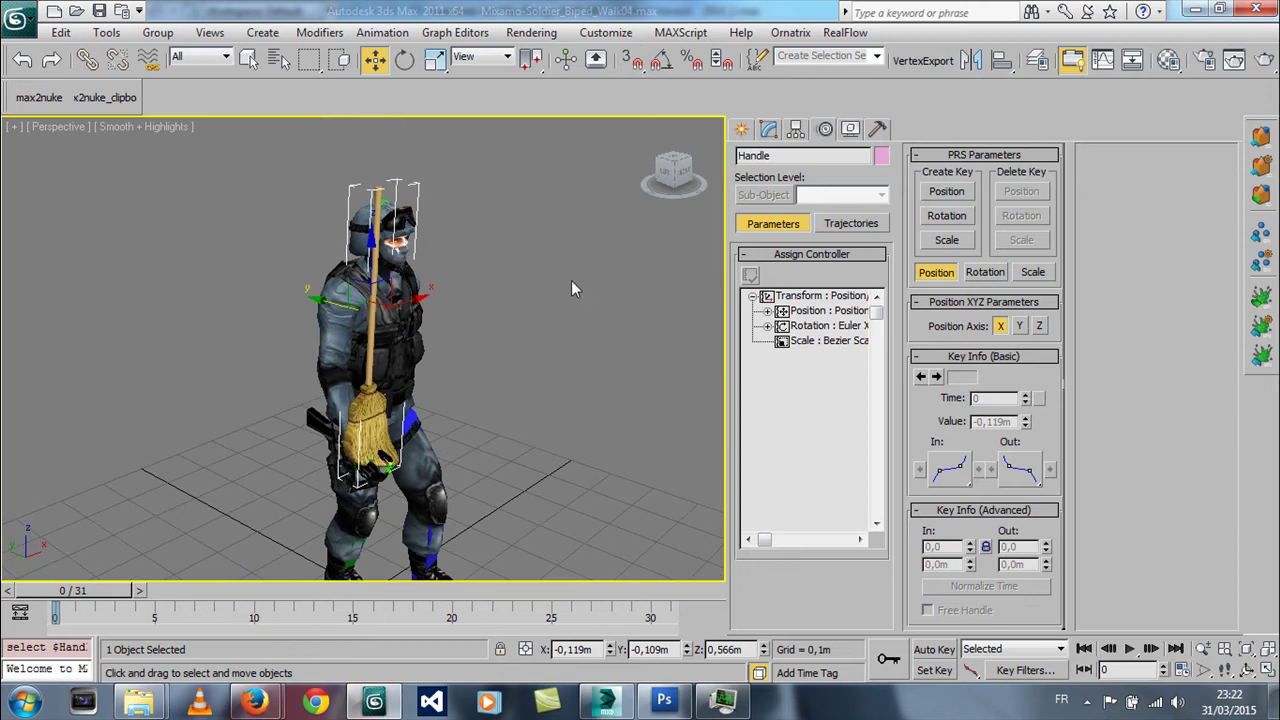
mouse_move(327, 287)
middle_mouse_down("alt")
mouse_move(398, 320)
mouse_move(409, 354)
middle_mouse_up("alt")
scroll(398, 320, "up", 3)
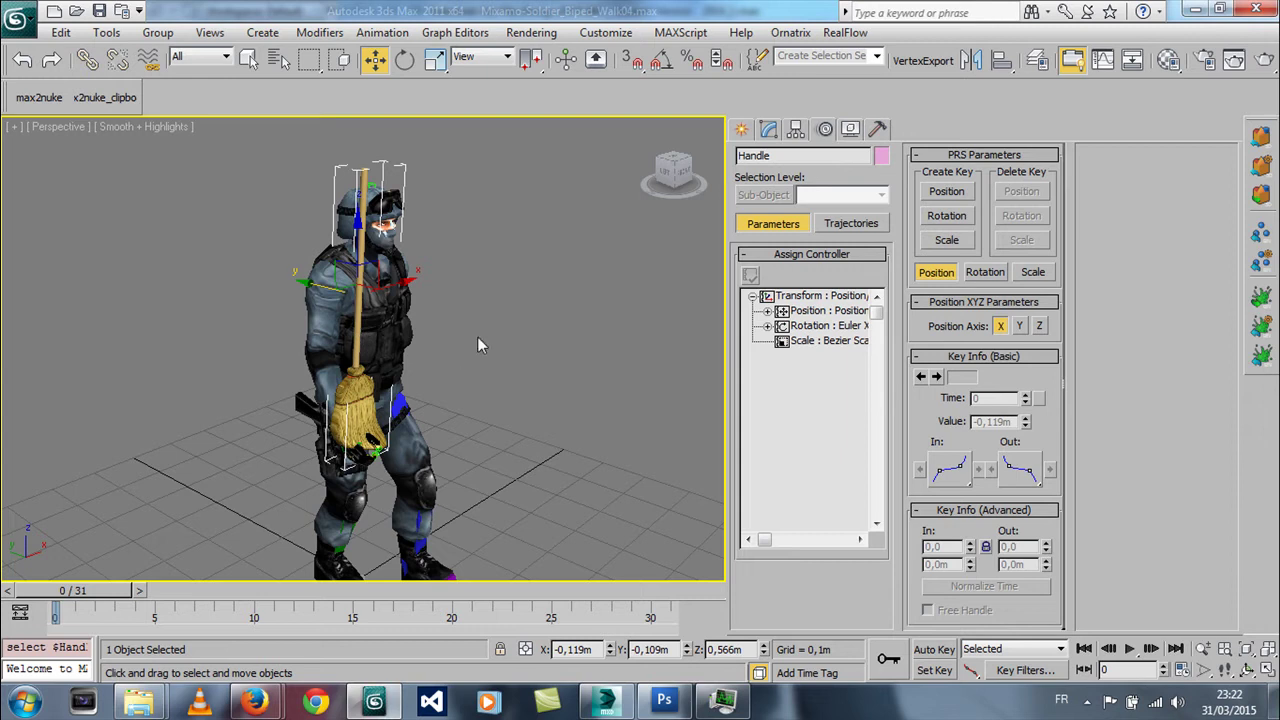
middle_click_drag(471, 304, 357, 332, "alt")
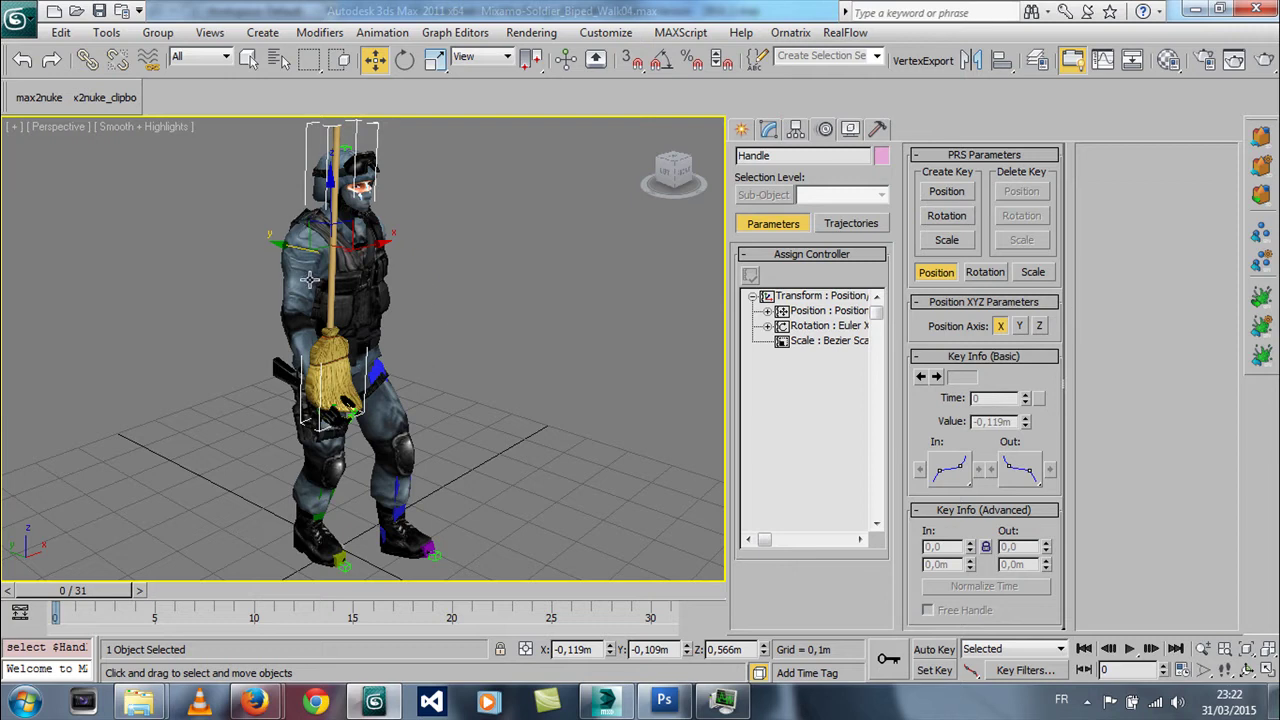
middle_click_drag(310, 280, 385, 283, "alt")
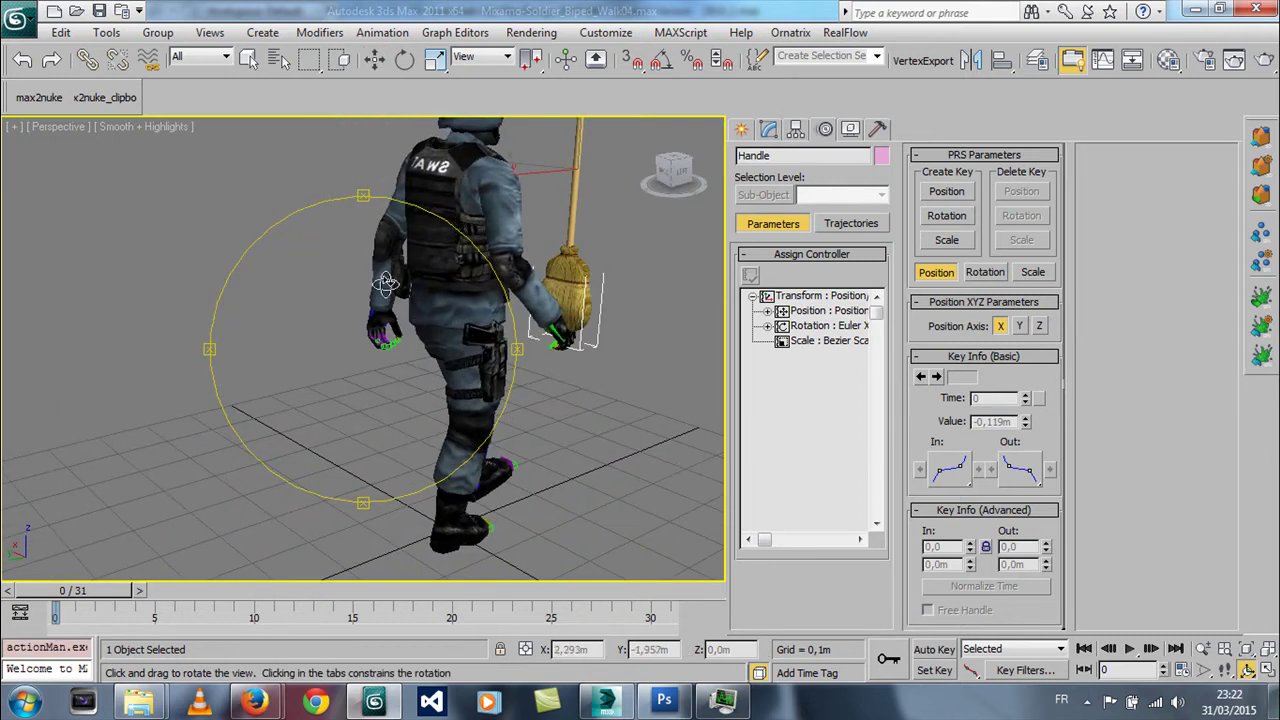
left_click_drag(385, 283, 387, 234)
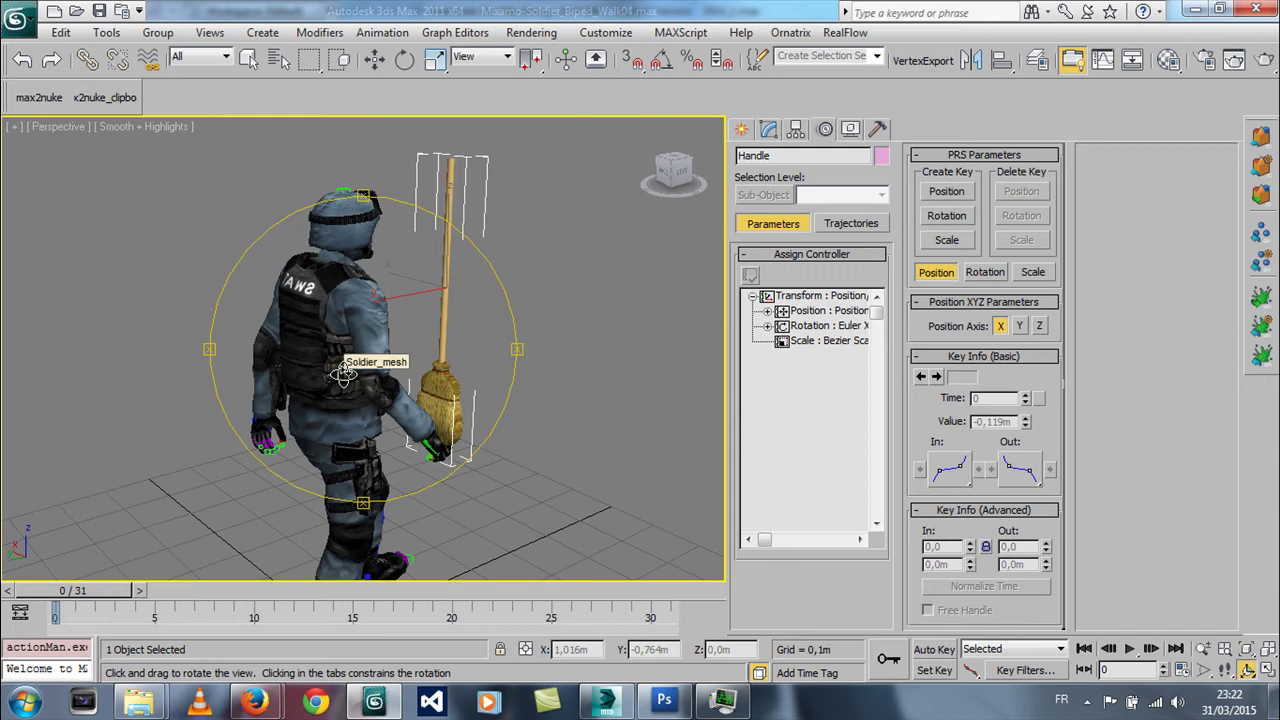
left_click_drag(343, 373, 398, 385)
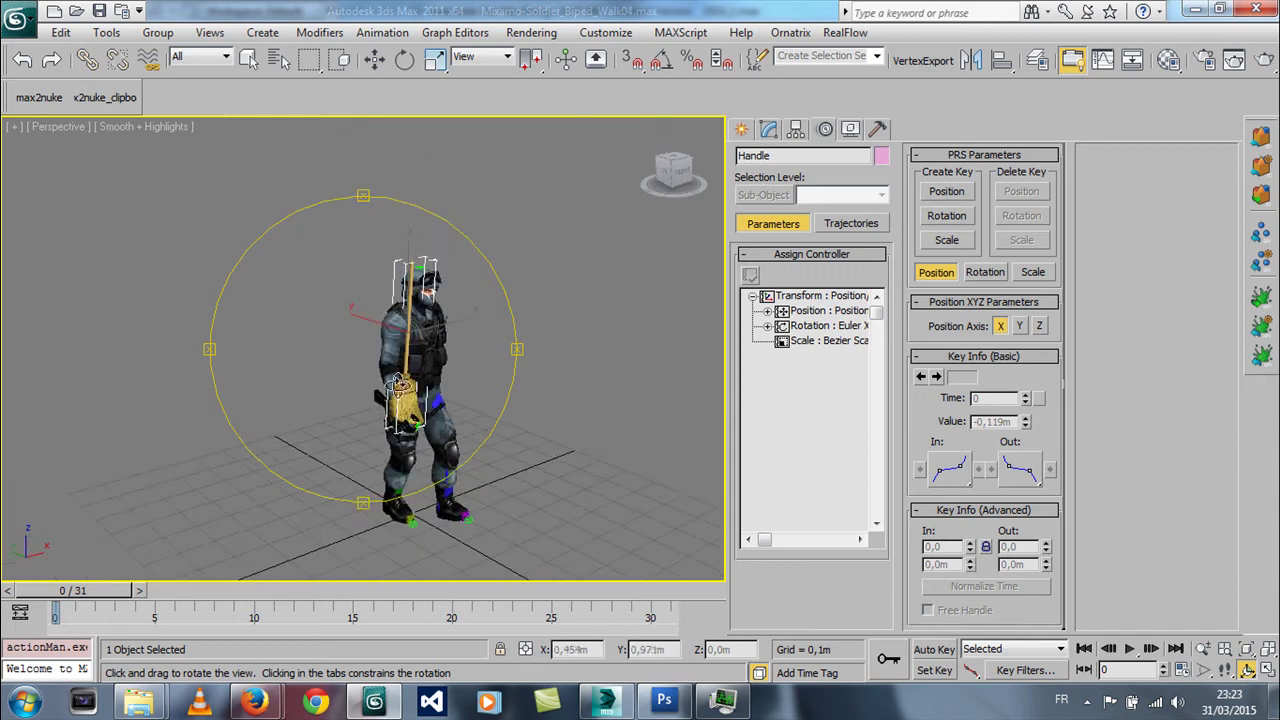
scroll(398, 385, "up", 5)
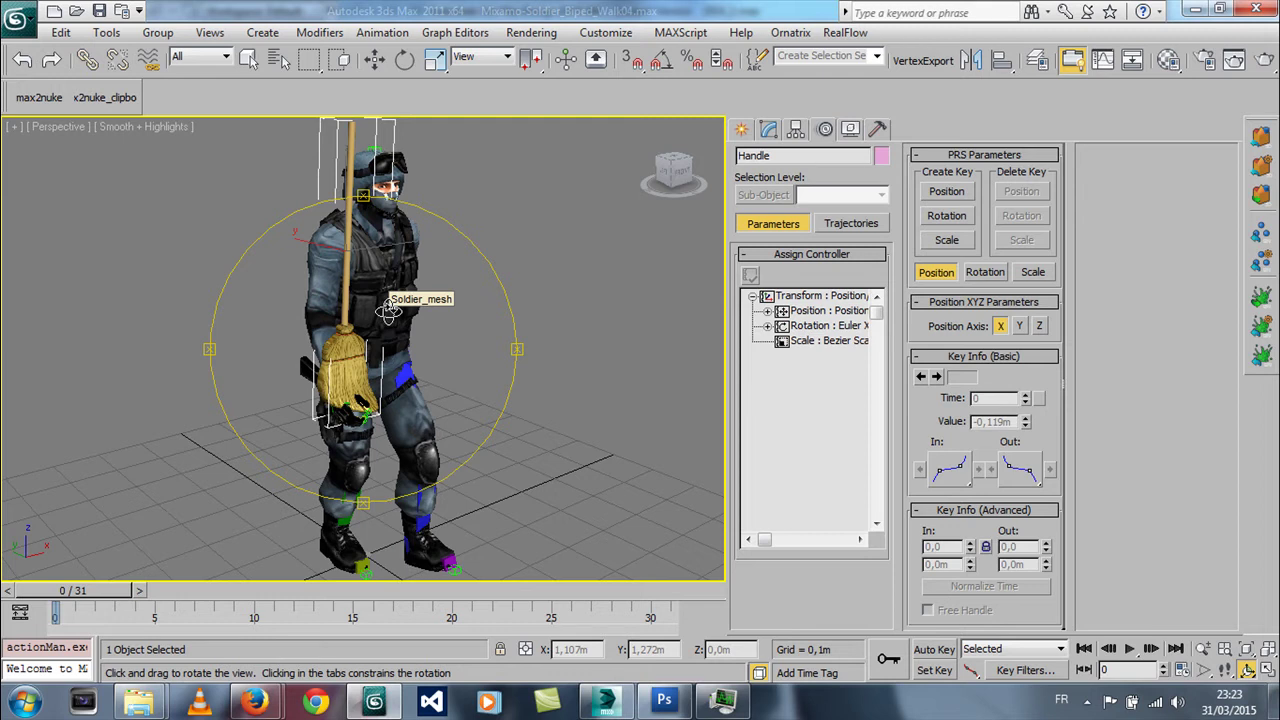
key("w")
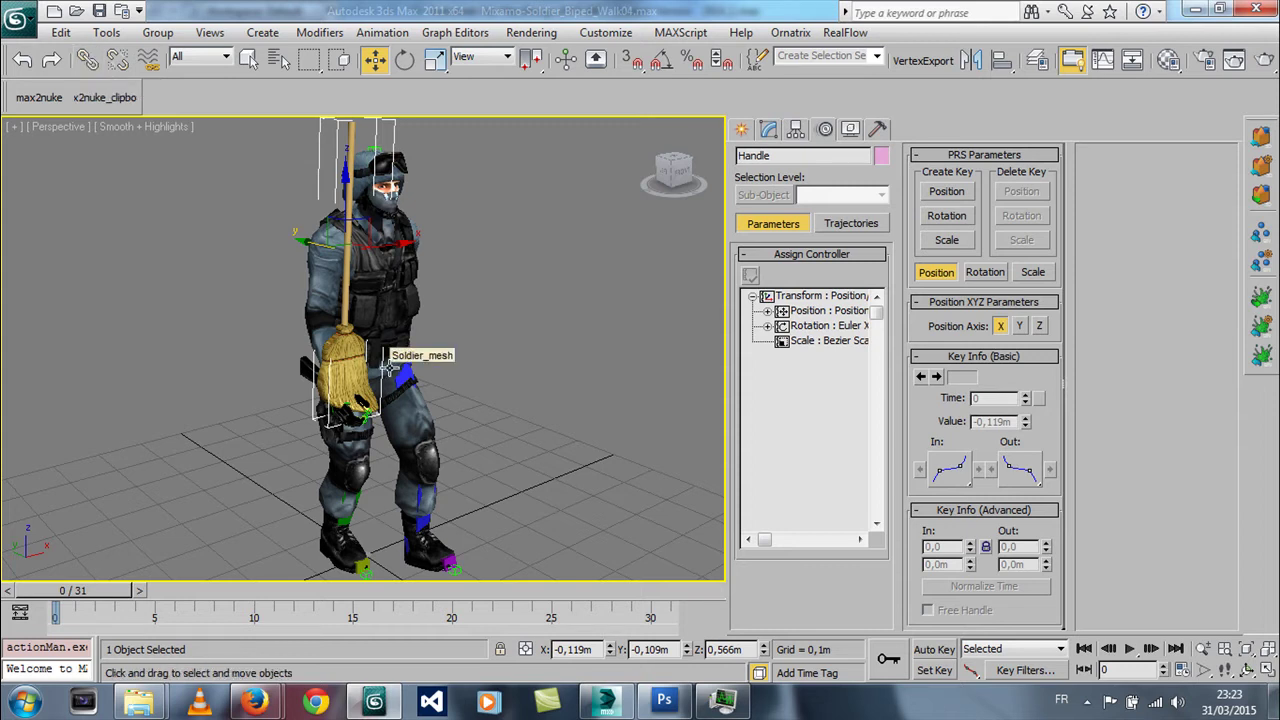
left_click(18, 17)
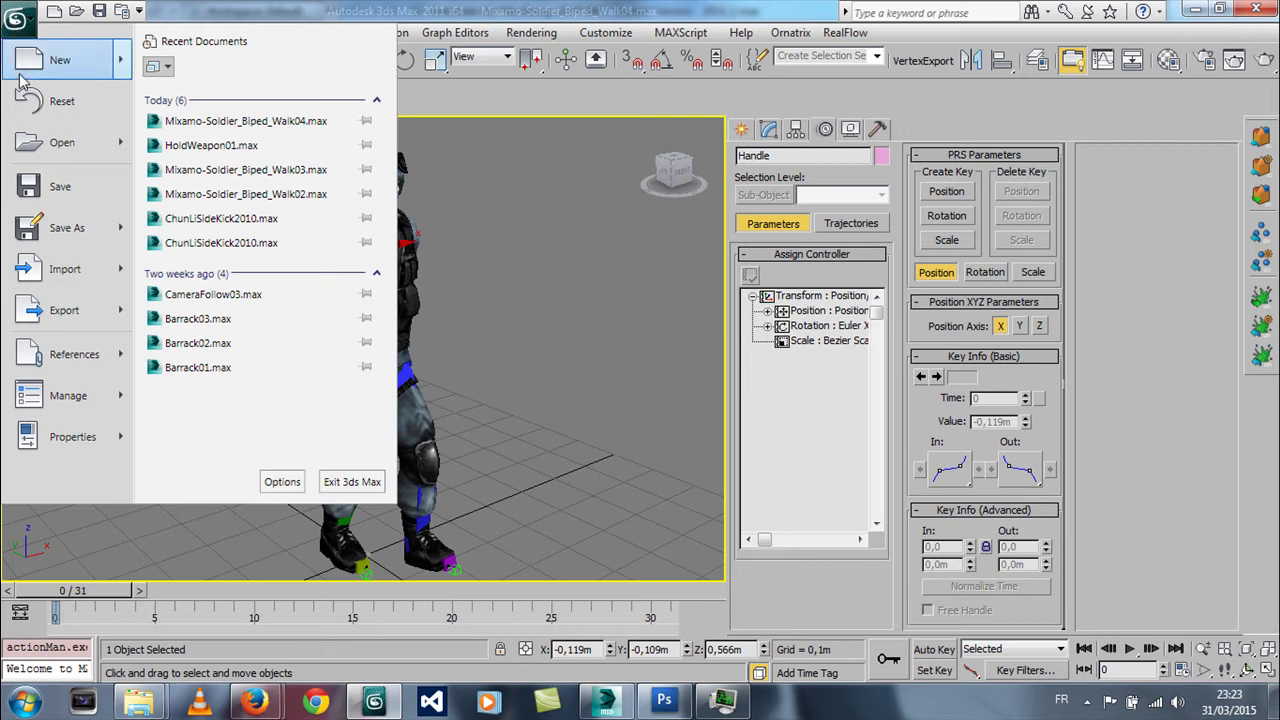
left_click(511, 10)
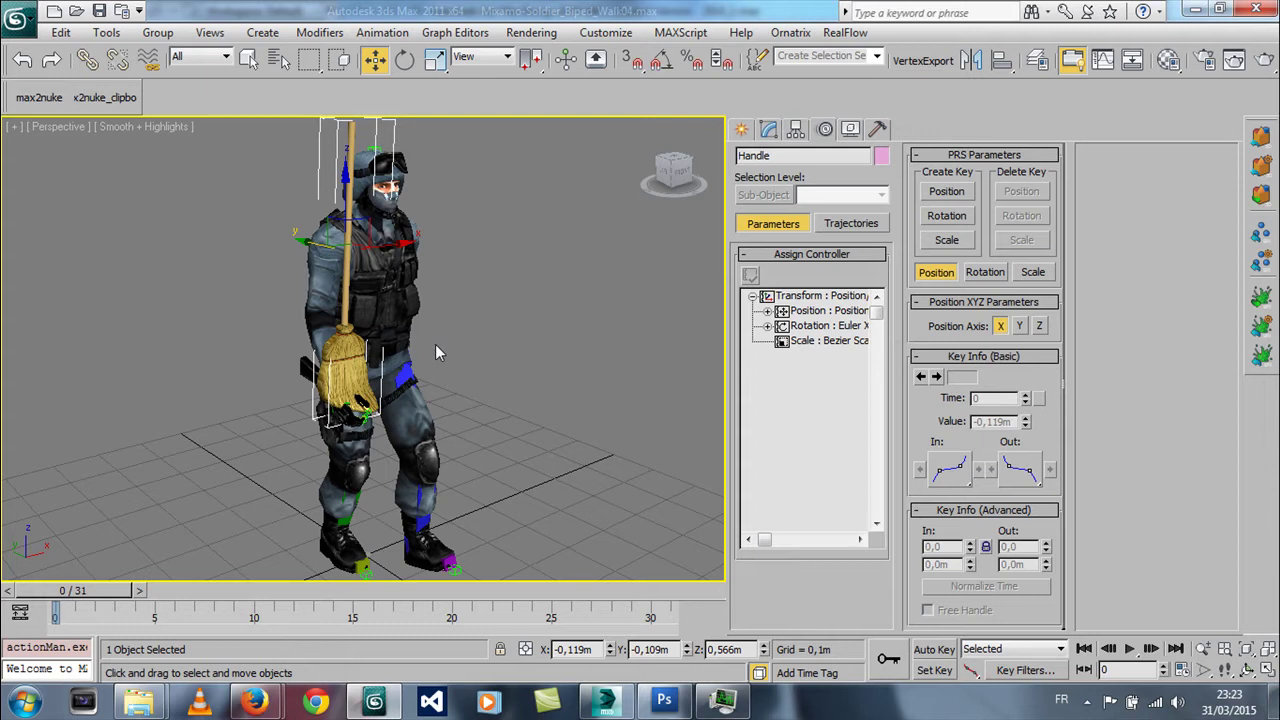
mouse_move(435, 352)
middle_mouse_down()
mouse_move(423, 388)
mouse_move(407, 324)
mouse_move(346, 349)
mouse_move(497, 354)
middle_mouse_up()
scroll(346, 349, "up", 3)
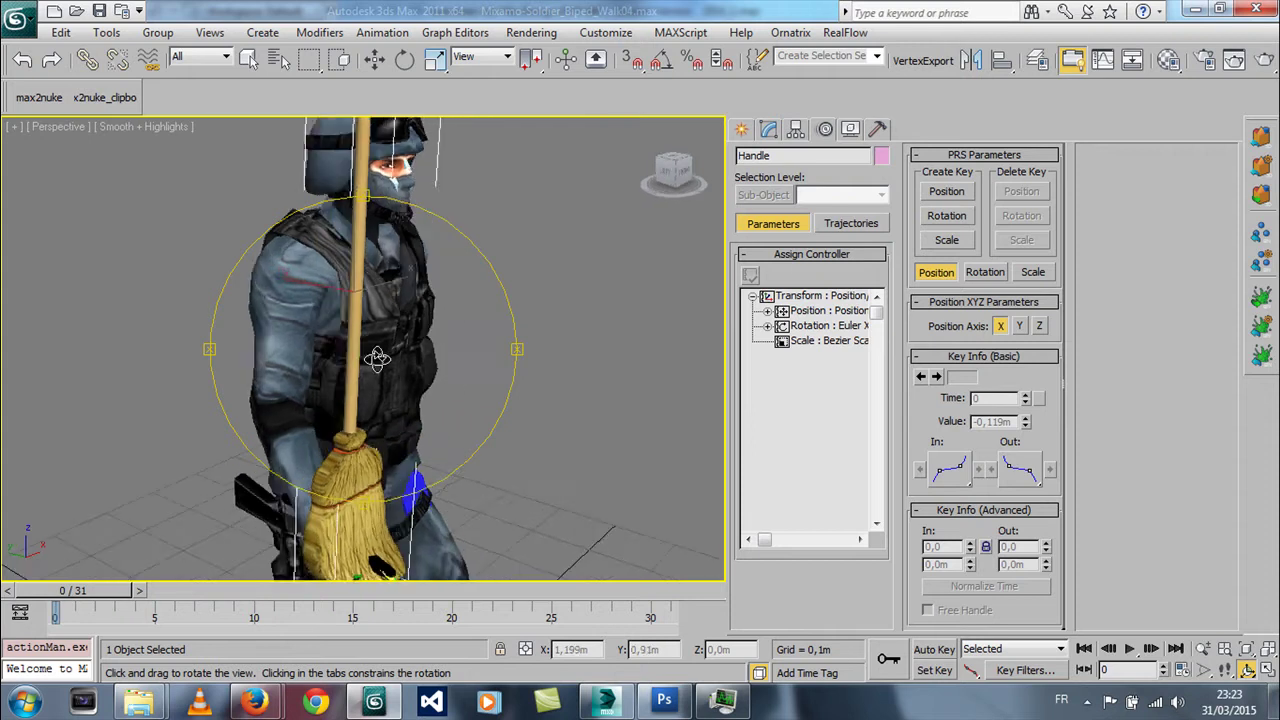
key("w")
left_click(497, 354)
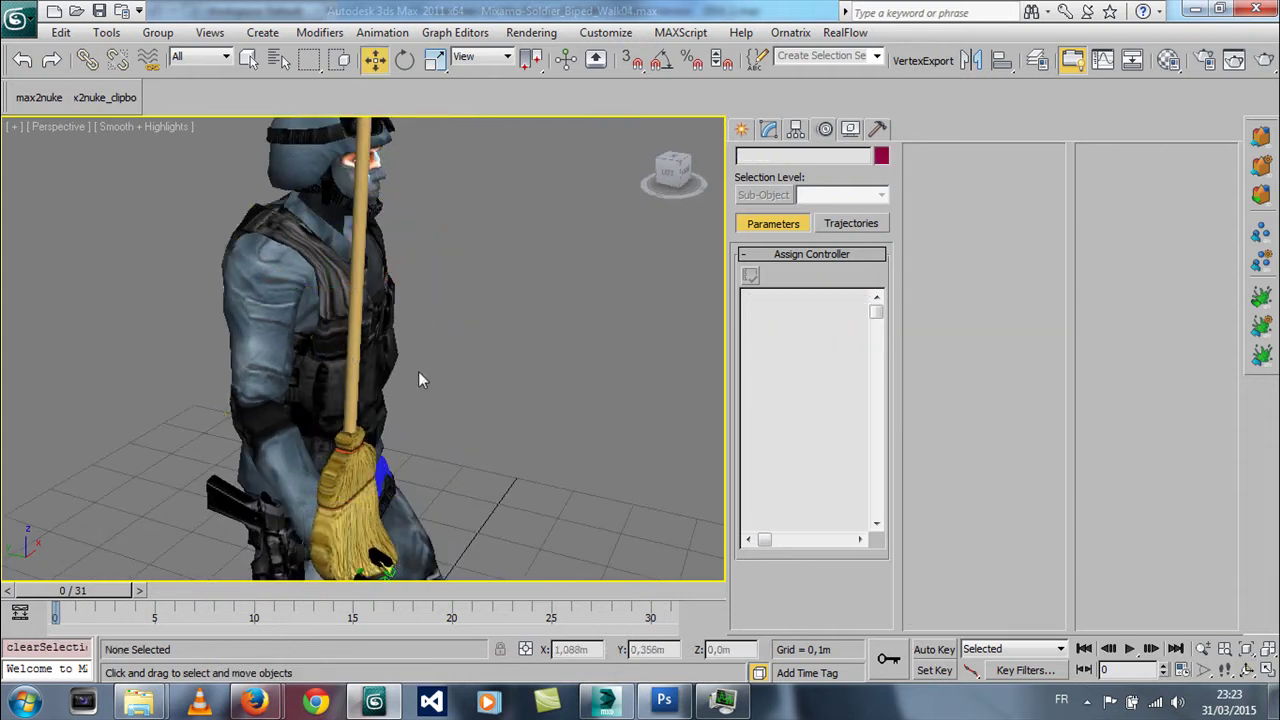
scroll(418, 371, "down", 3)
left_click(145, 592)
mouse_move(148, 598)
left_mouse_down()
mouse_move(586, 600)
mouse_move(125, 598)
left_mouse_up()
key("w")
middle_click_drag(428, 480, 397, 413)
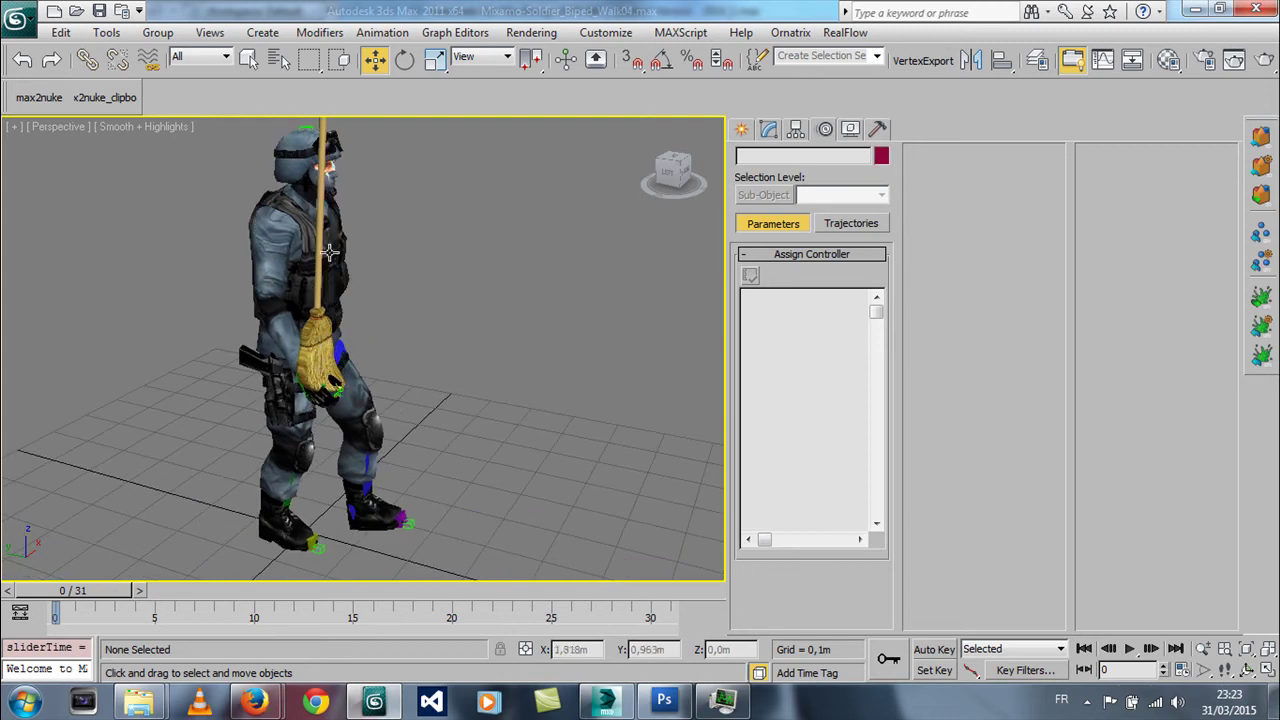
left_click(280, 326)
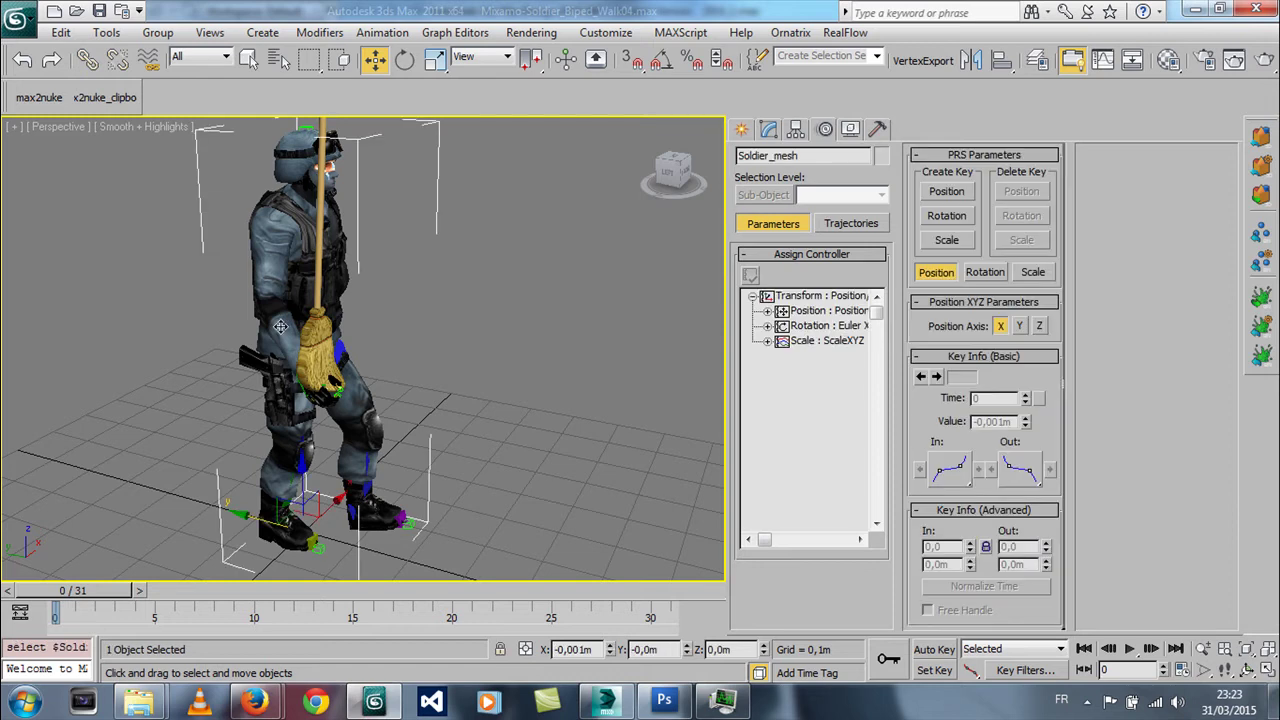
left_click(205, 57)
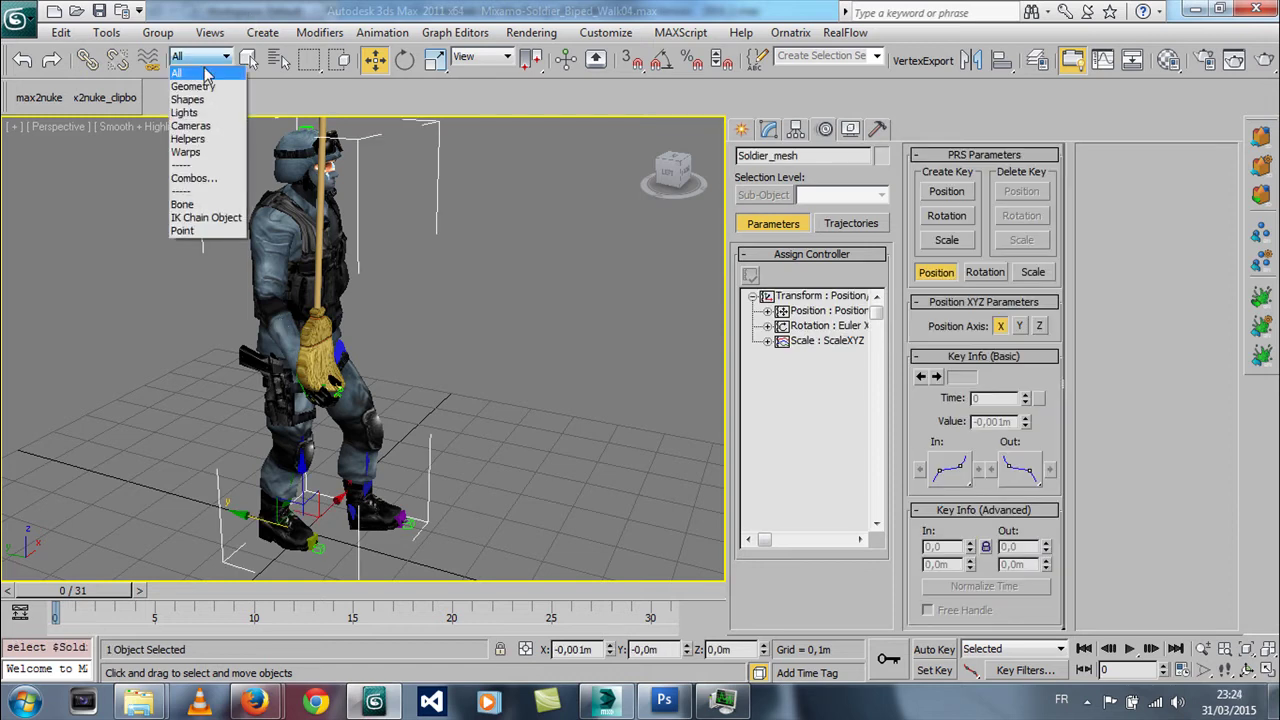
left_click(183, 204)
left_click(542, 338)
left_click(292, 336)
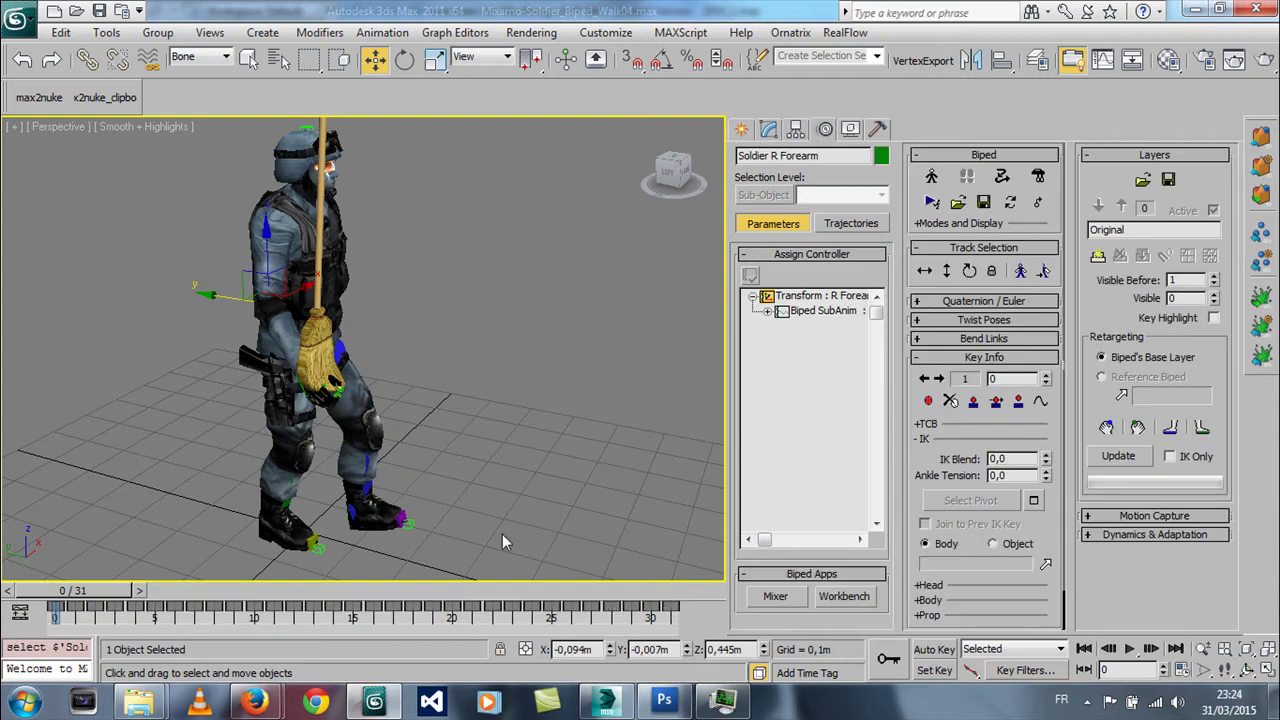
left_click_drag(692, 624, 78, 638)
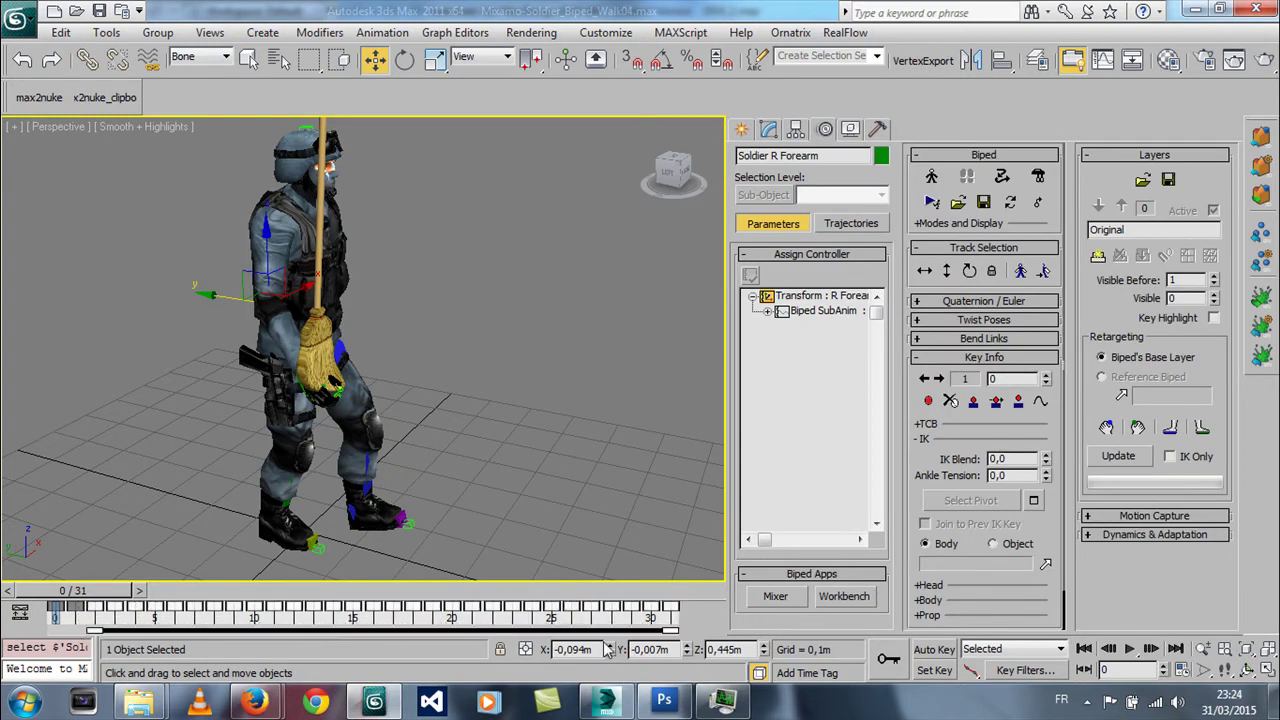
left_click_drag(705, 612, 45, 633)
scroll(527, 402, "up", 2)
scroll(500, 401, "up", 2)
scroll(475, 400, "up", 2)
left_click(340, 357)
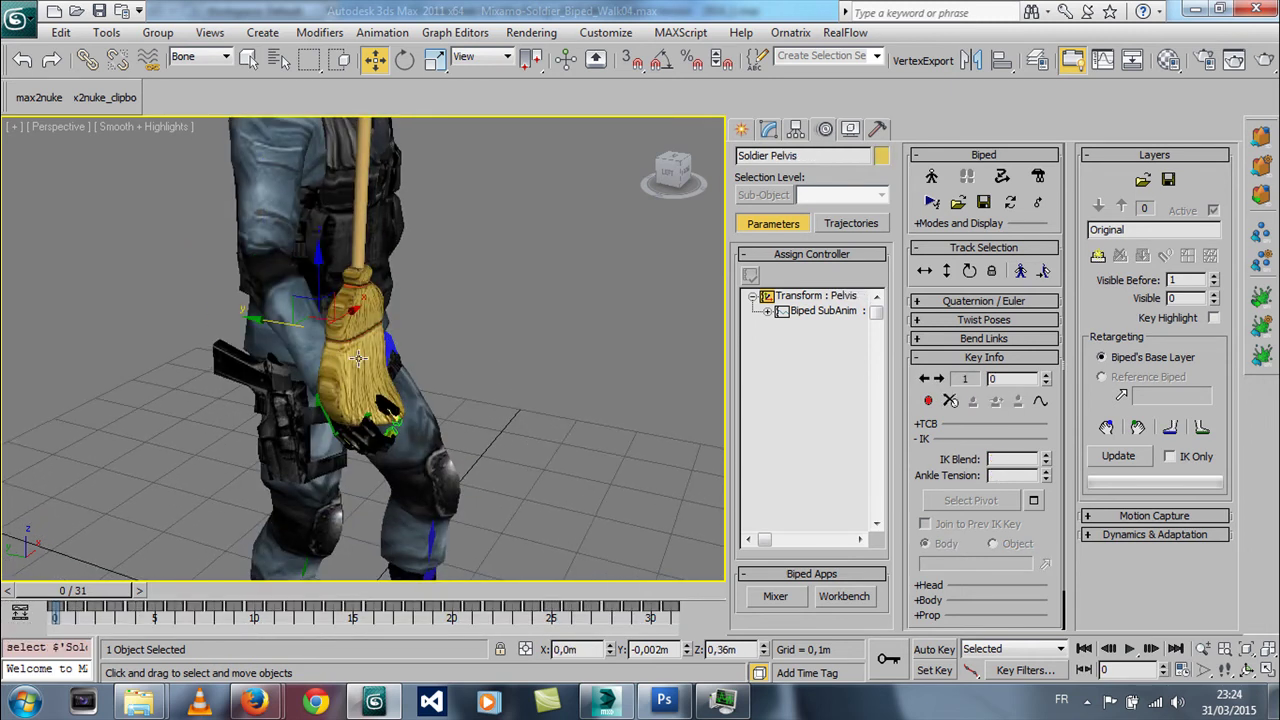
left_click(358, 338)
left_click(196, 66)
left_click(190, 72)
- Select the broom handle and rotate it diagonally across the soldier
left_click(356, 364)
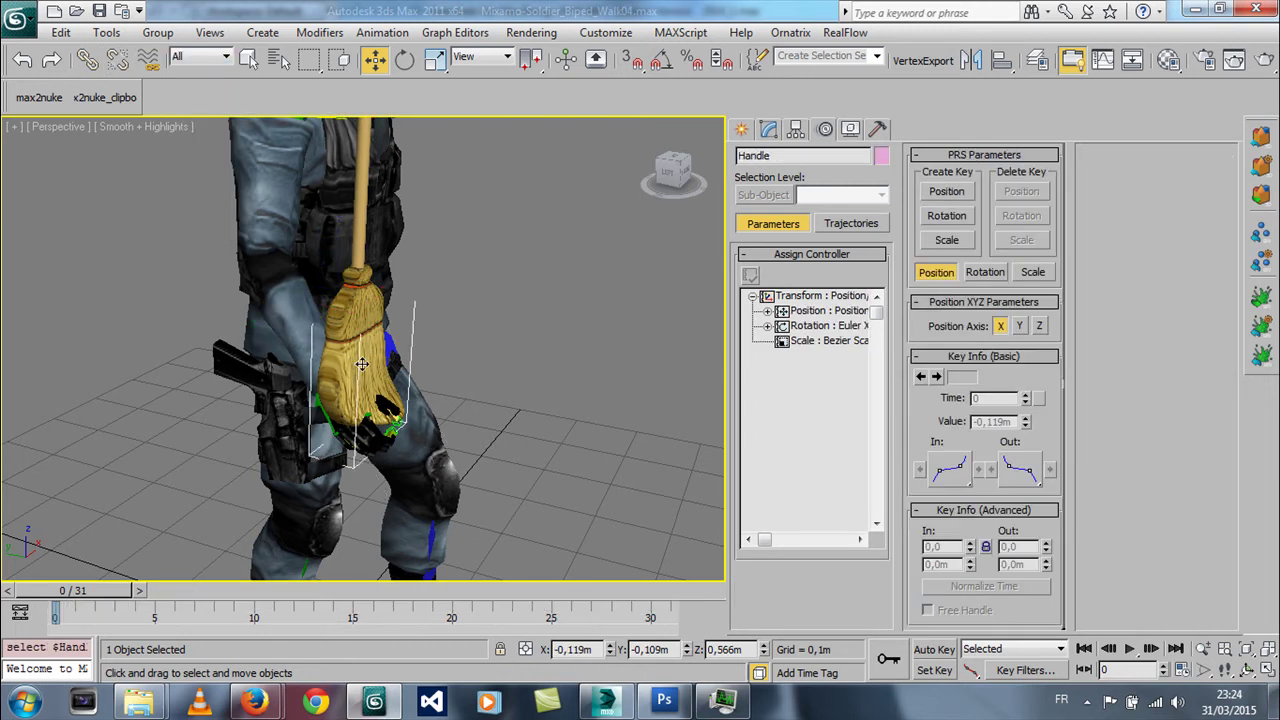
middle_click_drag(356, 364, 369, 419, "alt")
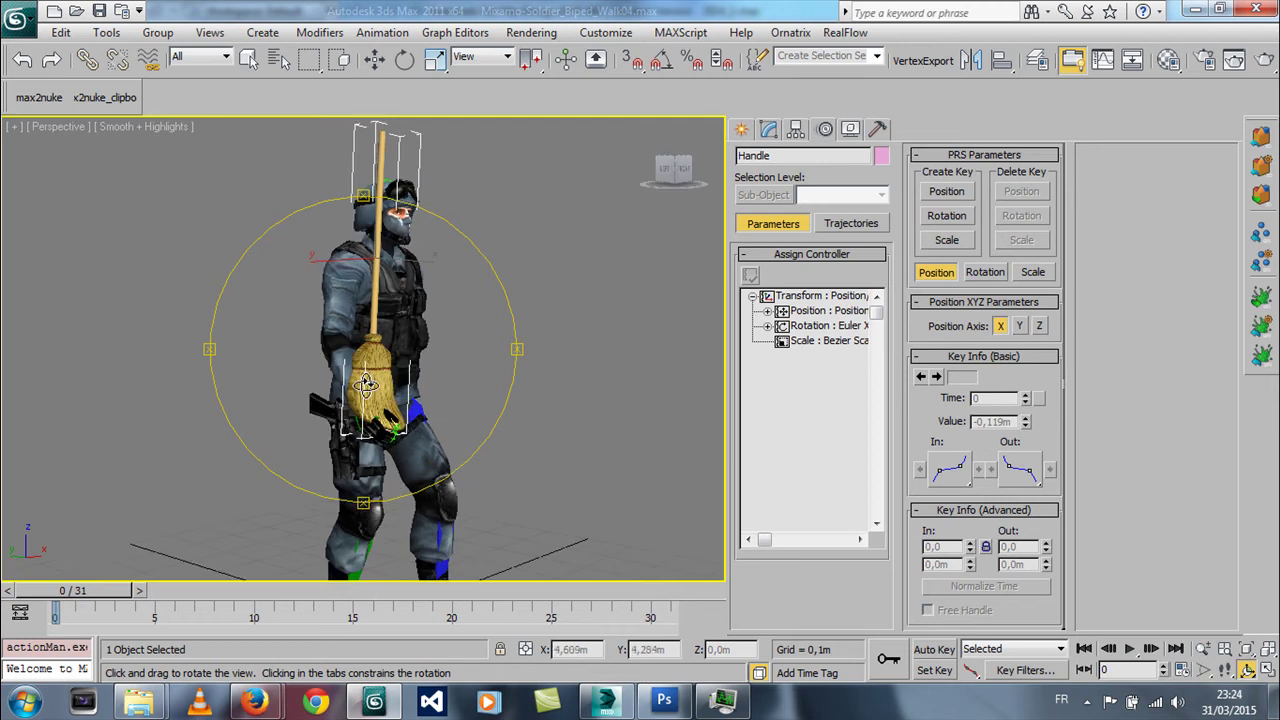
key("w")
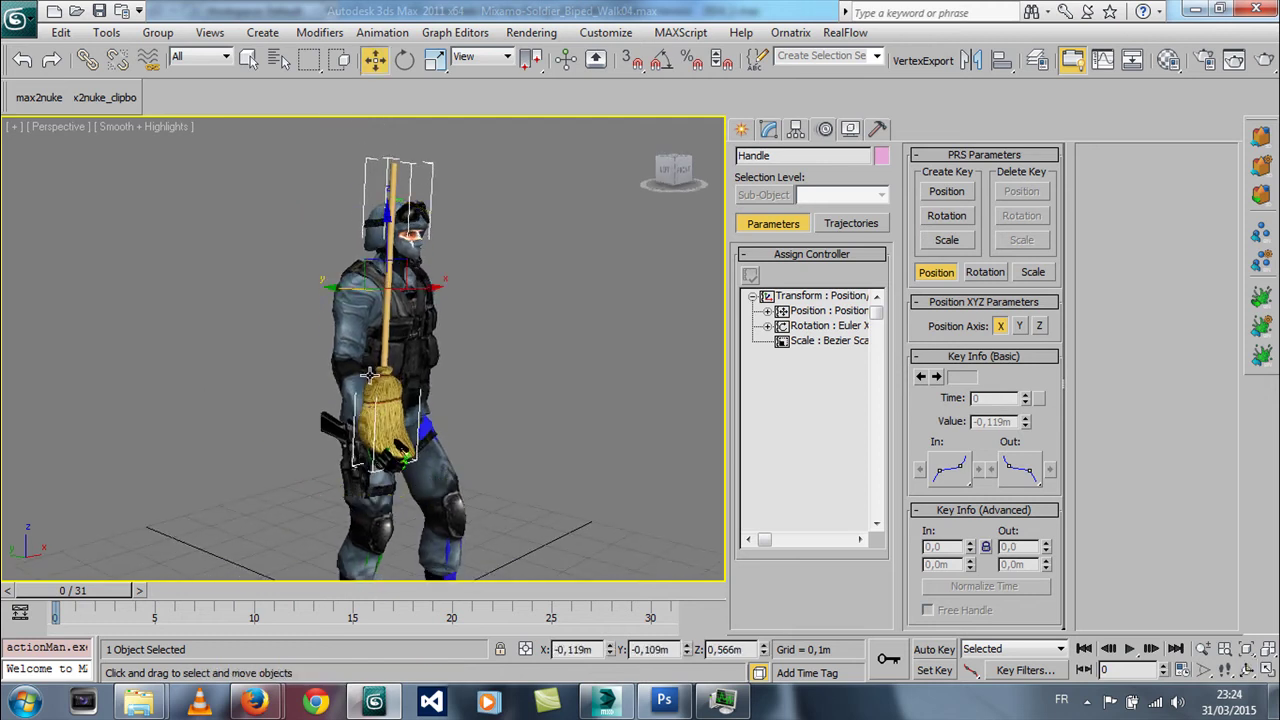
right_click(415, 399)
left_click(440, 425)
left_click_drag(443, 275, 400, 384)
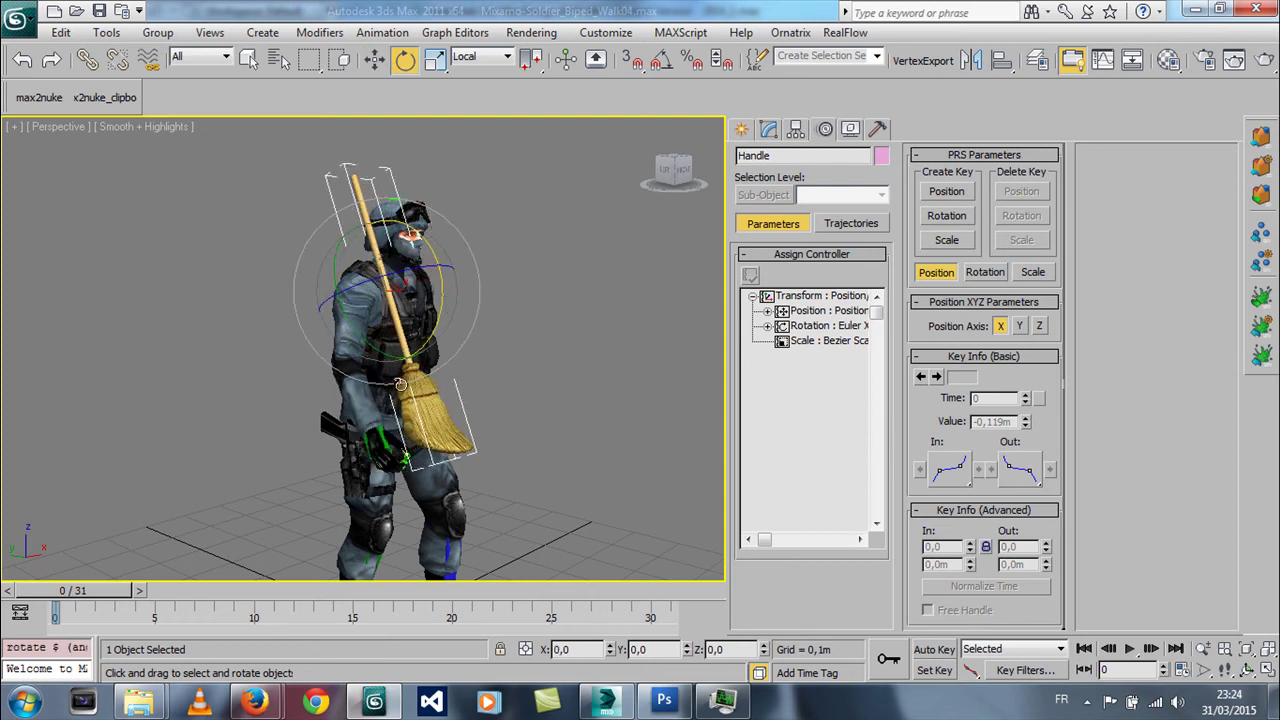
right_click(422, 375)
left_click(445, 398)
left_click_drag(353, 327, 378, 356)
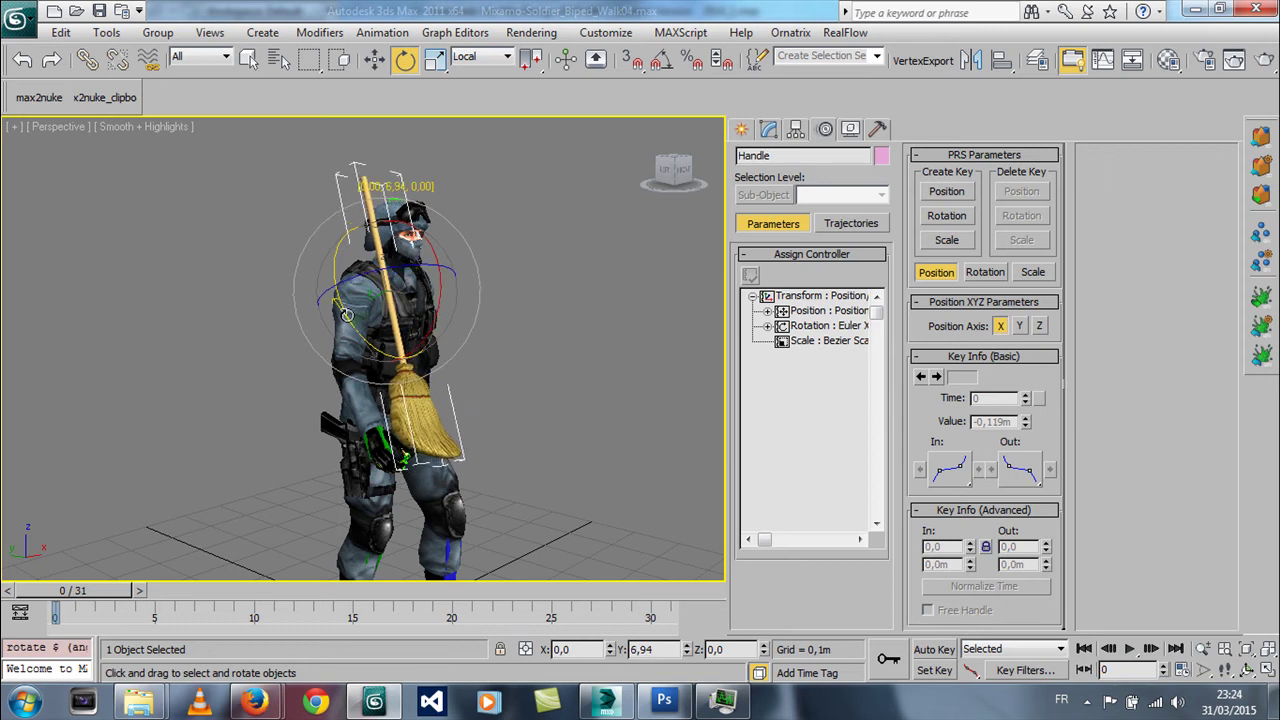
- Switch to Select and Move and shift the broom along its X axis
right_click(405, 368)
left_click(465, 367)
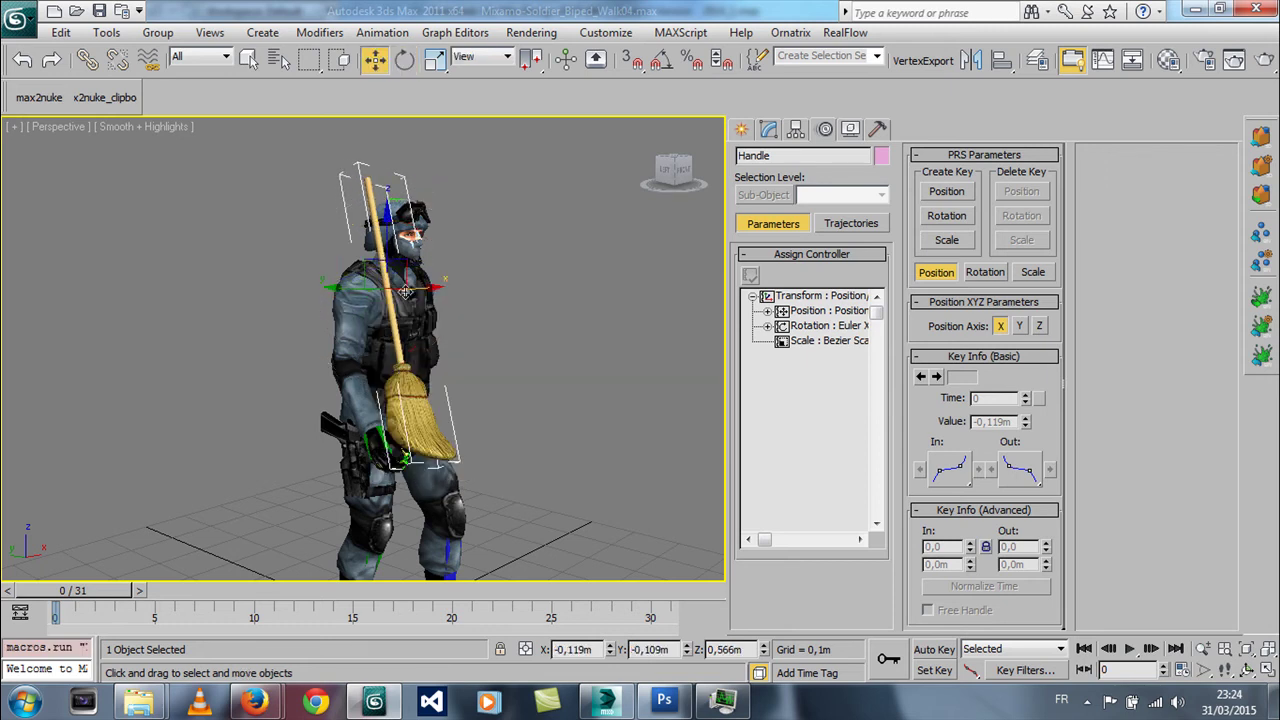
middle_click_drag(426, 288, 421, 380, "alt")
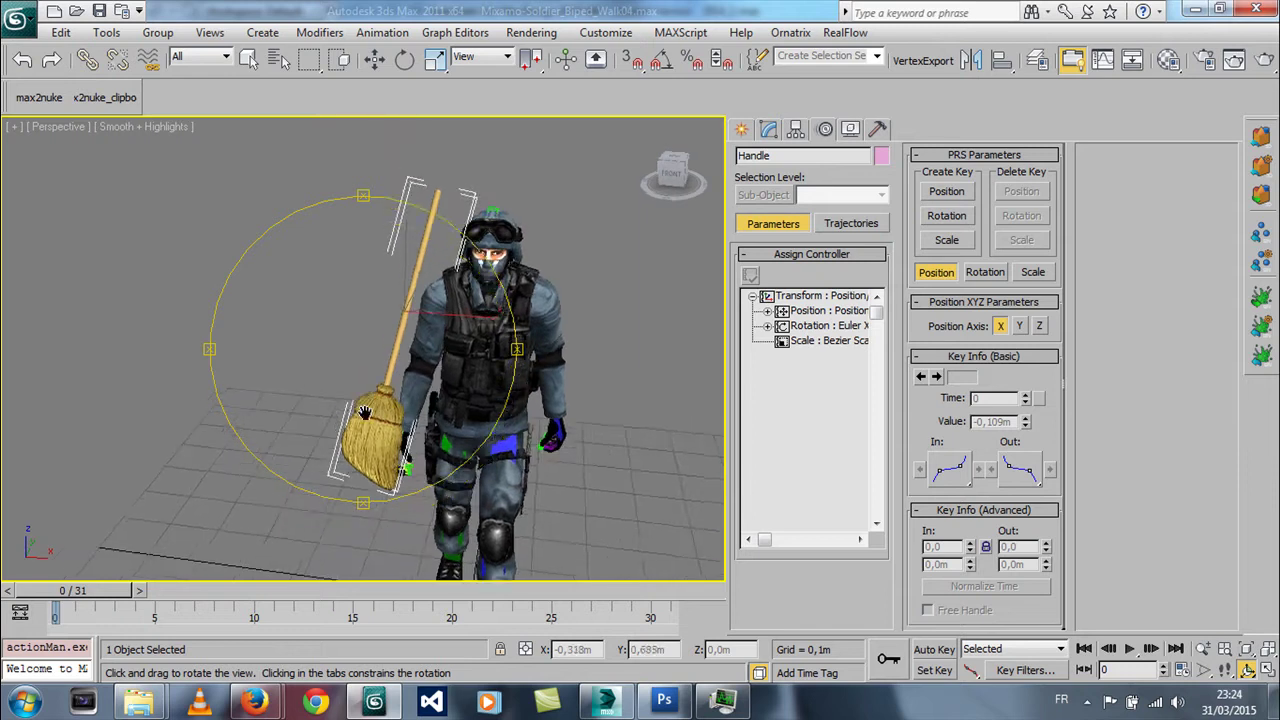
scroll(421, 395, "up", 3)
left_click_drag(421, 395, 390, 330)
right_click(390, 330)
left_click_drag(422, 220, 502, 222)
- Move the broom down toward the right hand and nudge it along X
mouse_move(502, 222)
middle_mouse_down("alt")
mouse_move(312, 353)
mouse_move(376, 275)
middle_mouse_up("alt")
scroll(312, 353, "down", 3)
right_click(376, 275)
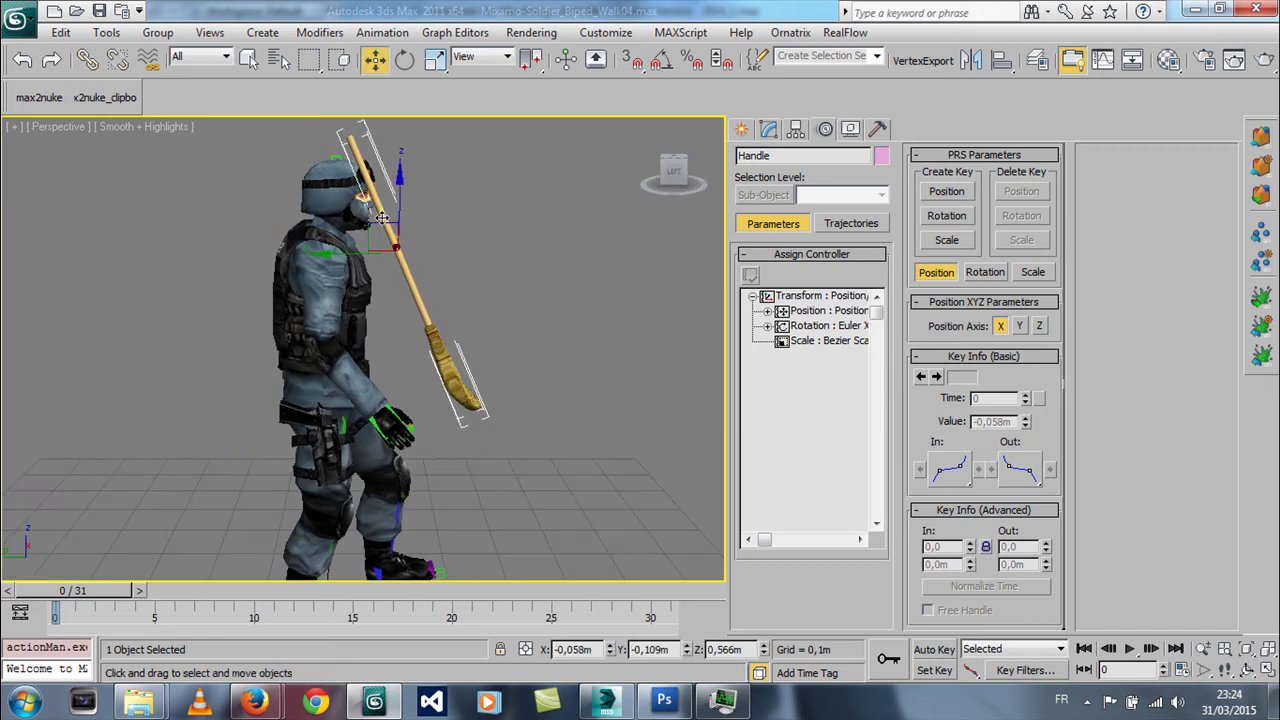
left_click_drag(382, 218, 328, 244)
mouse_move(328, 244)
middle_mouse_down("alt")
mouse_move(332, 276)
mouse_move(405, 250)
middle_mouse_up("alt")
scroll(410, 247, "up", 5)
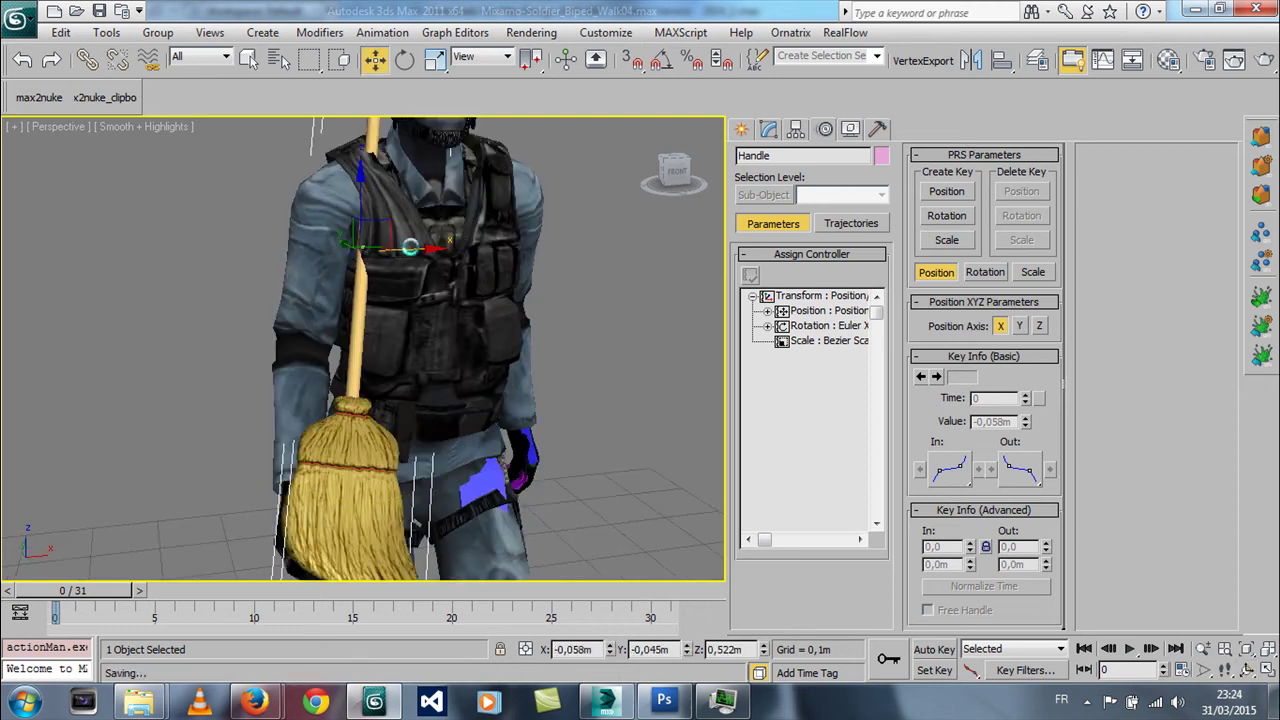
left_click_drag(410, 247, 400, 248)
middle_click_drag(400, 248, 362, 313, "alt")
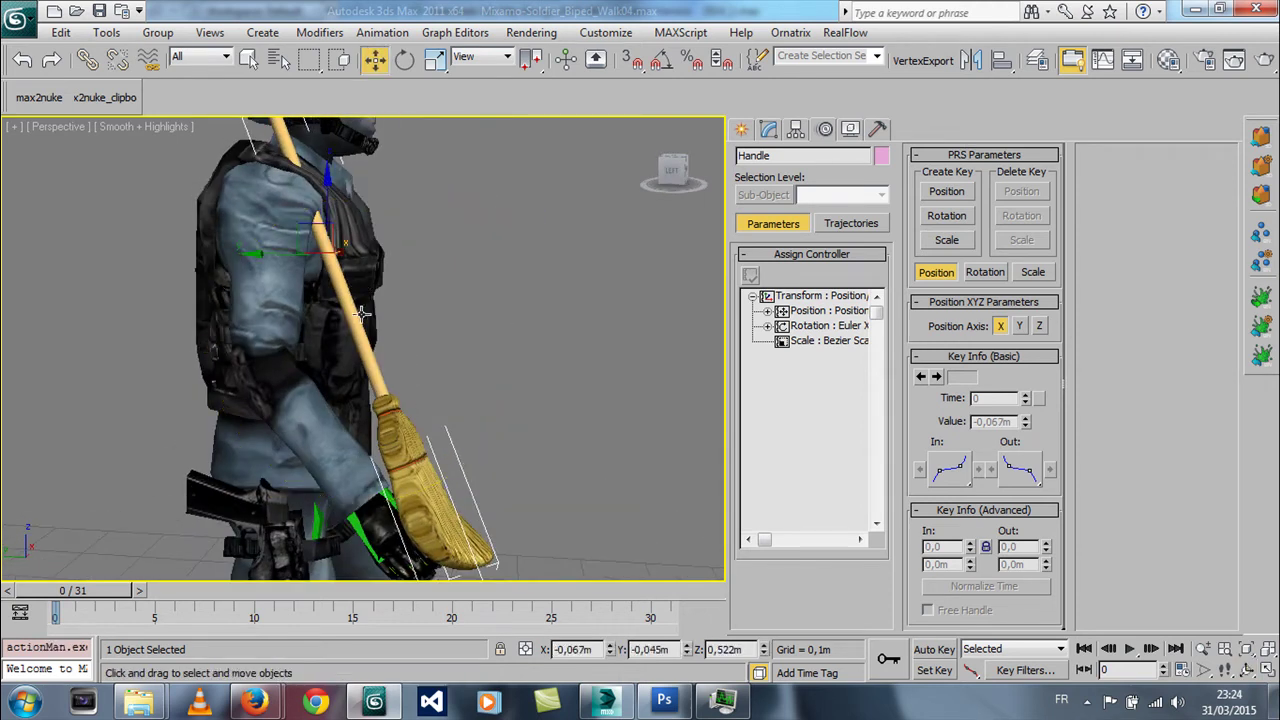
- Tilt the broom slightly so it fits the right hand
right_click(363, 318)
left_click(410, 348)
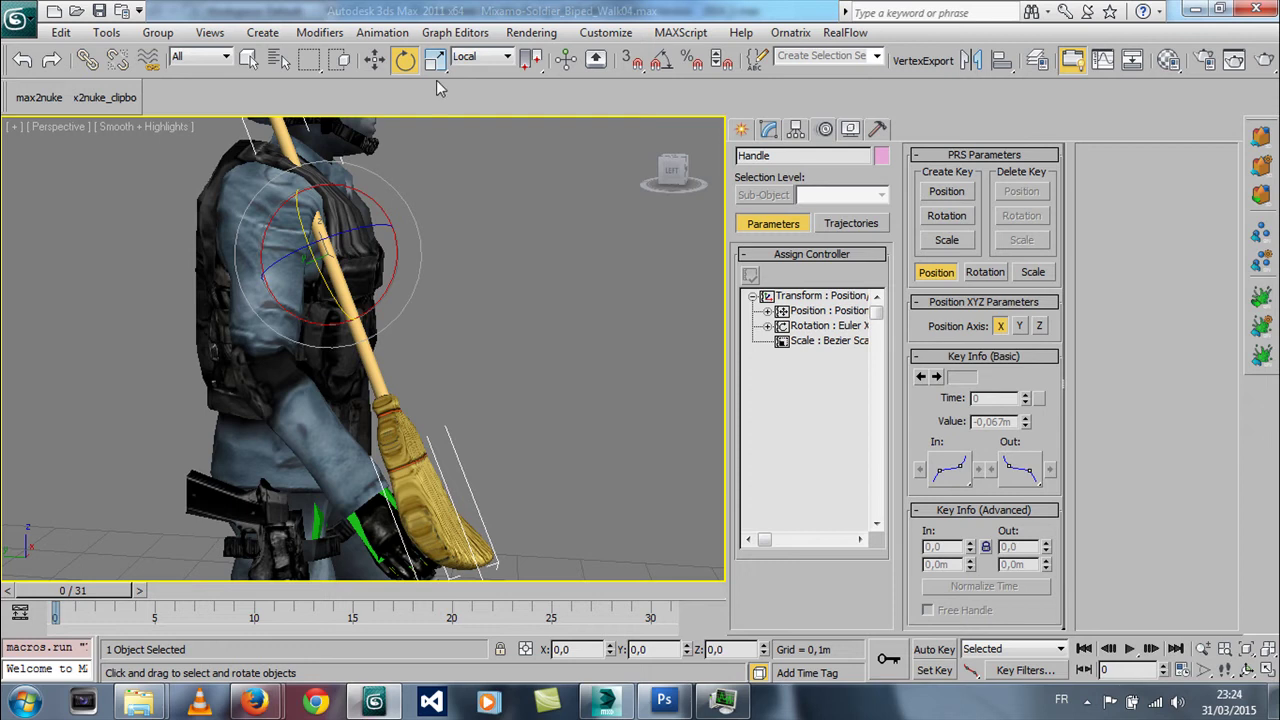
left_click_drag(397, 268, 330, 290)
key("ctrl+r")
mouse_move(436, 278)
left_mouse_down()
mouse_move(363, 315)
mouse_move(385, 282)
left_mouse_up()
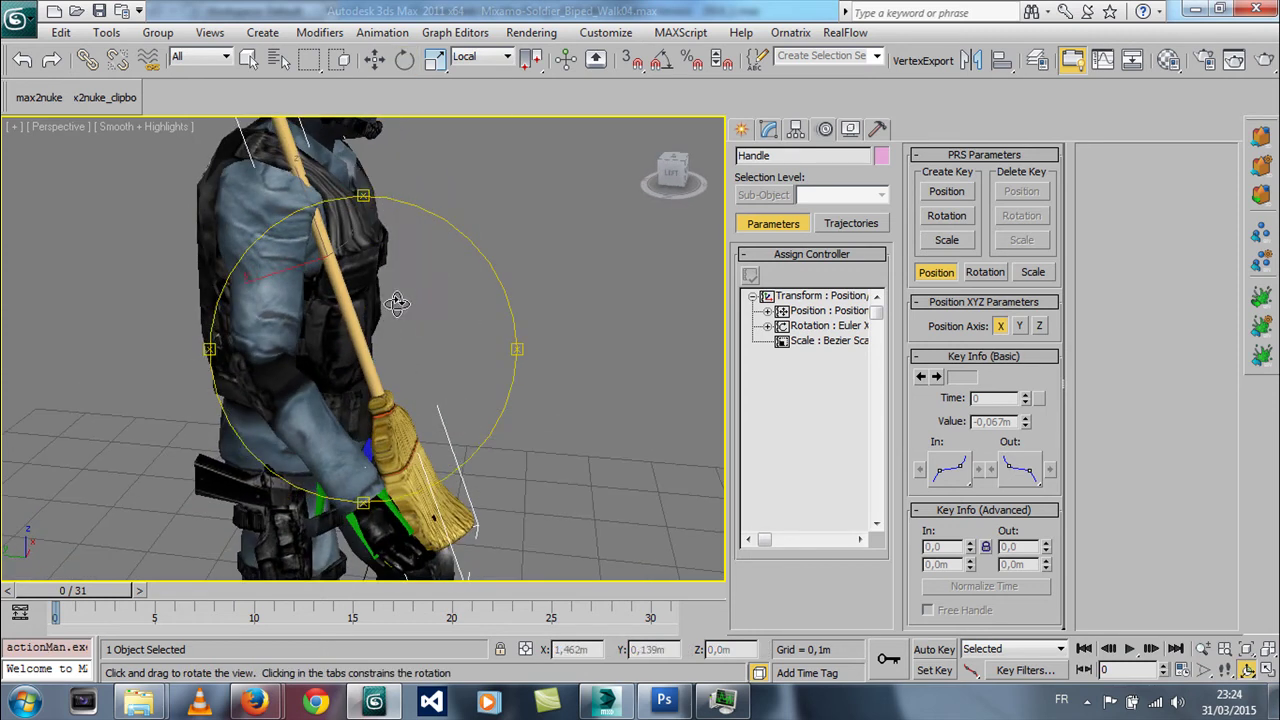
right_click(385, 282)
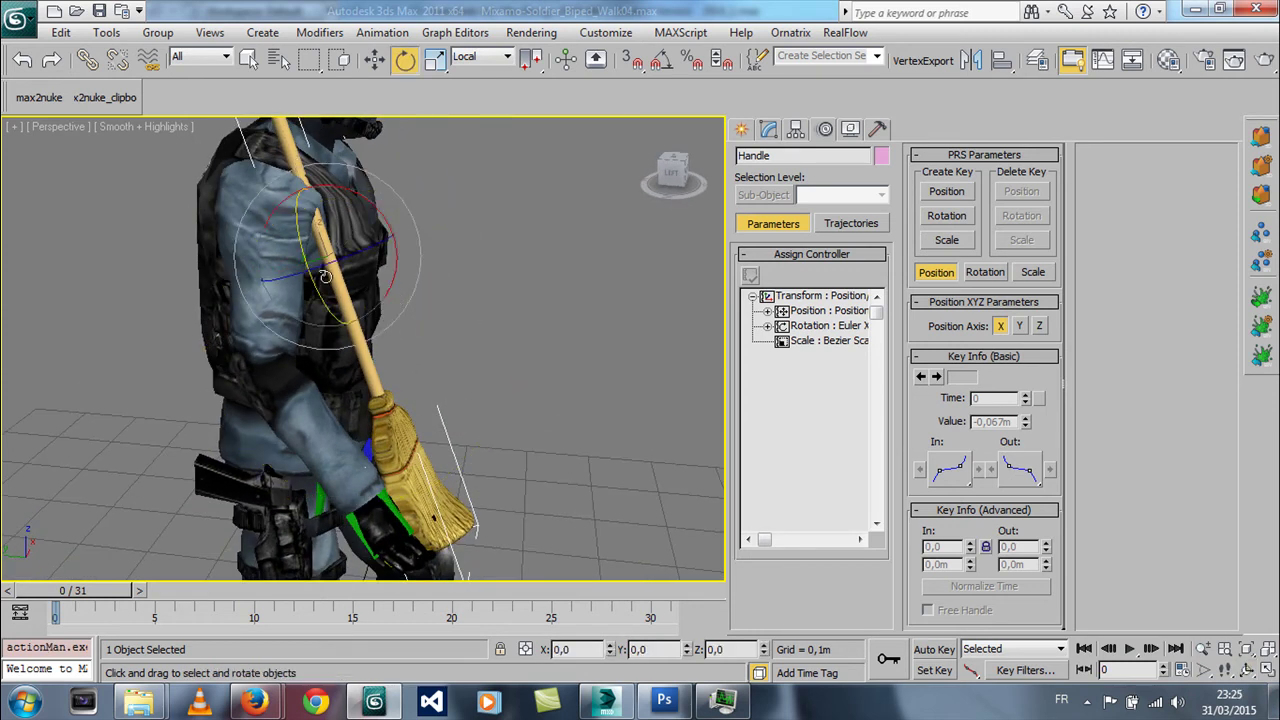
- Switch to Local coordinates and slide the broom along its own axis into the hand
right_click(388, 286)
left_click(405, 305)
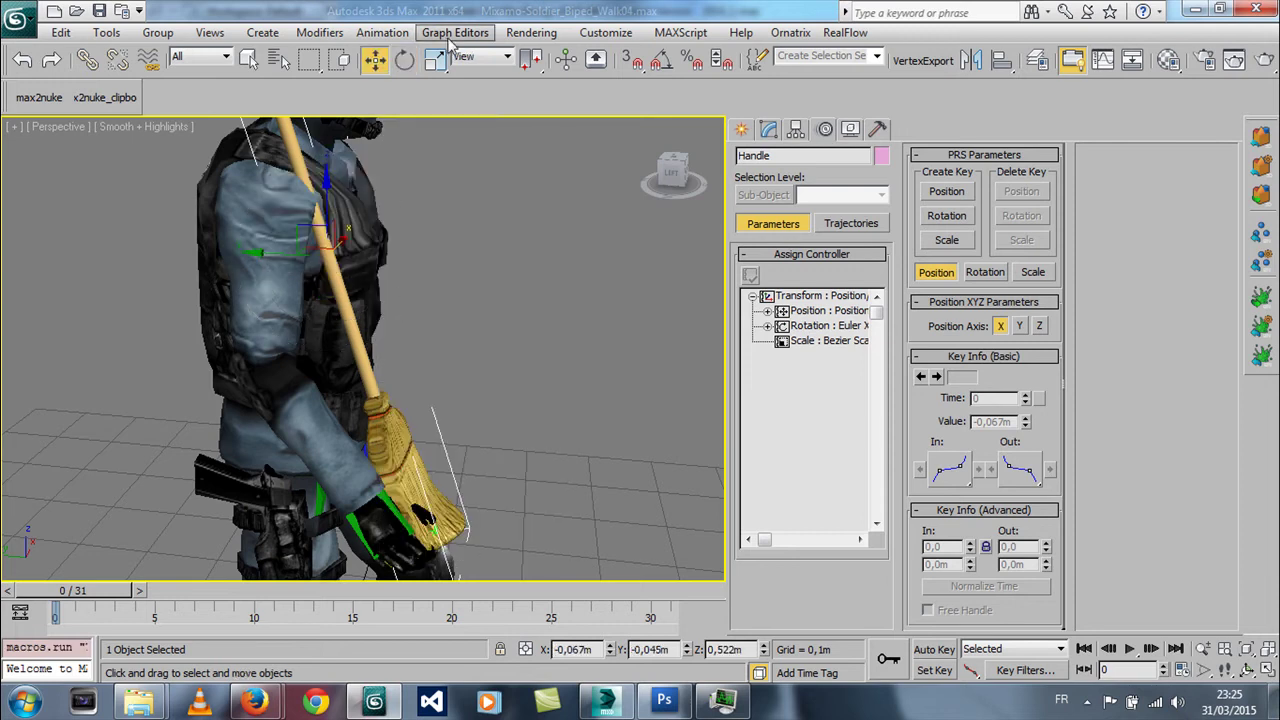
left_click(481, 56)
left_click(470, 110)
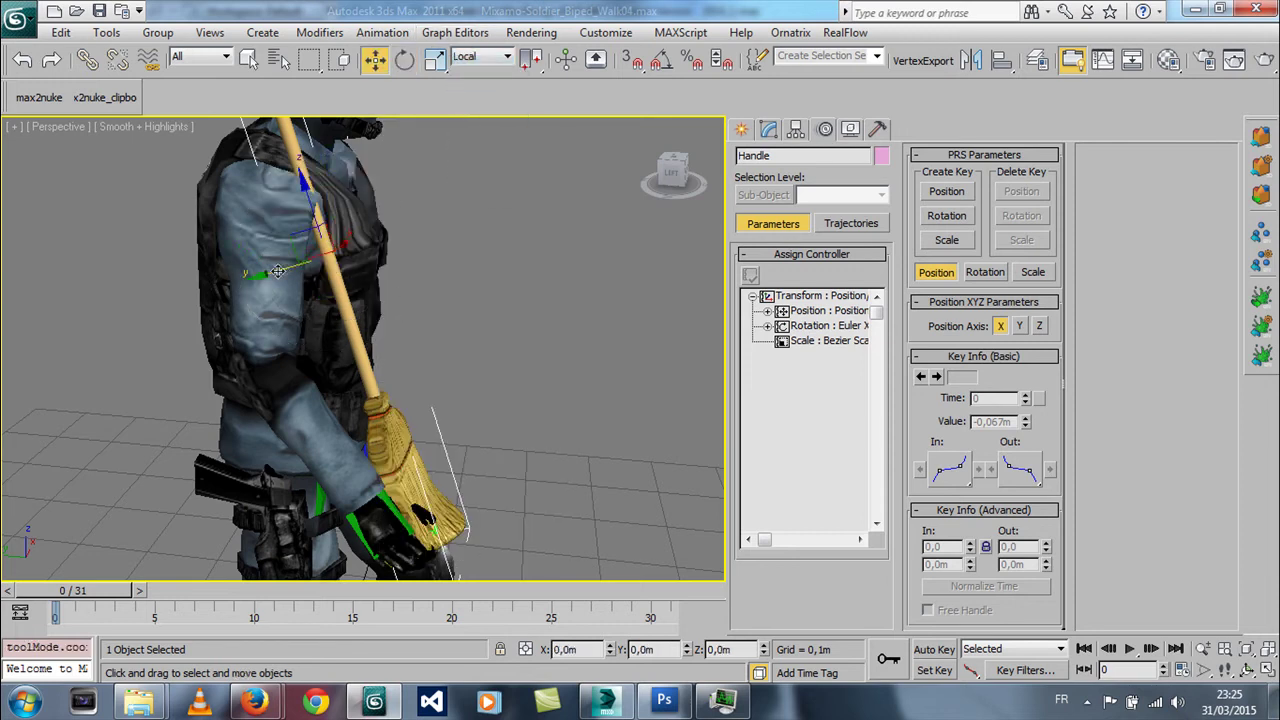
left_click_drag(269, 272, 275, 200)
key("ctrl+r")
mouse_move(400, 300)
left_mouse_down()
mouse_move(421, 265)
mouse_move(358, 284)
mouse_move(340, 362)
left_mouse_up()
scroll(356, 397, "up", 3)
scroll(356, 397, "up", 3)
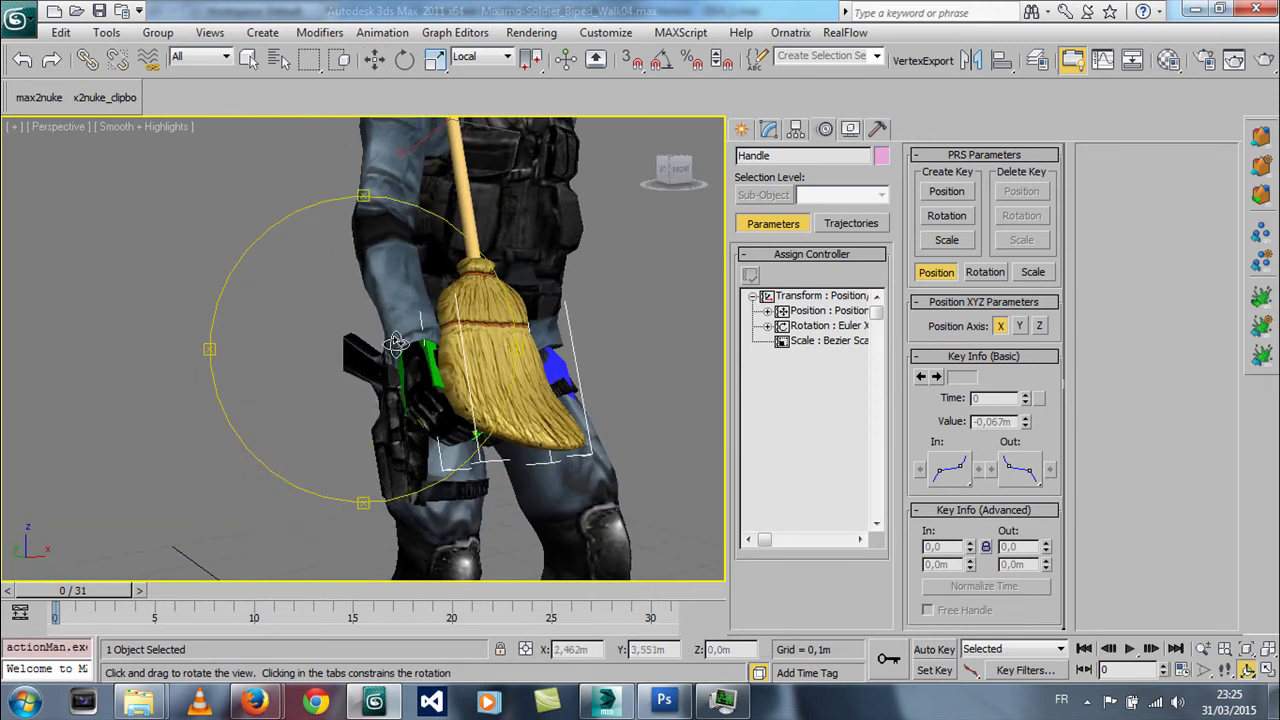
key("w")
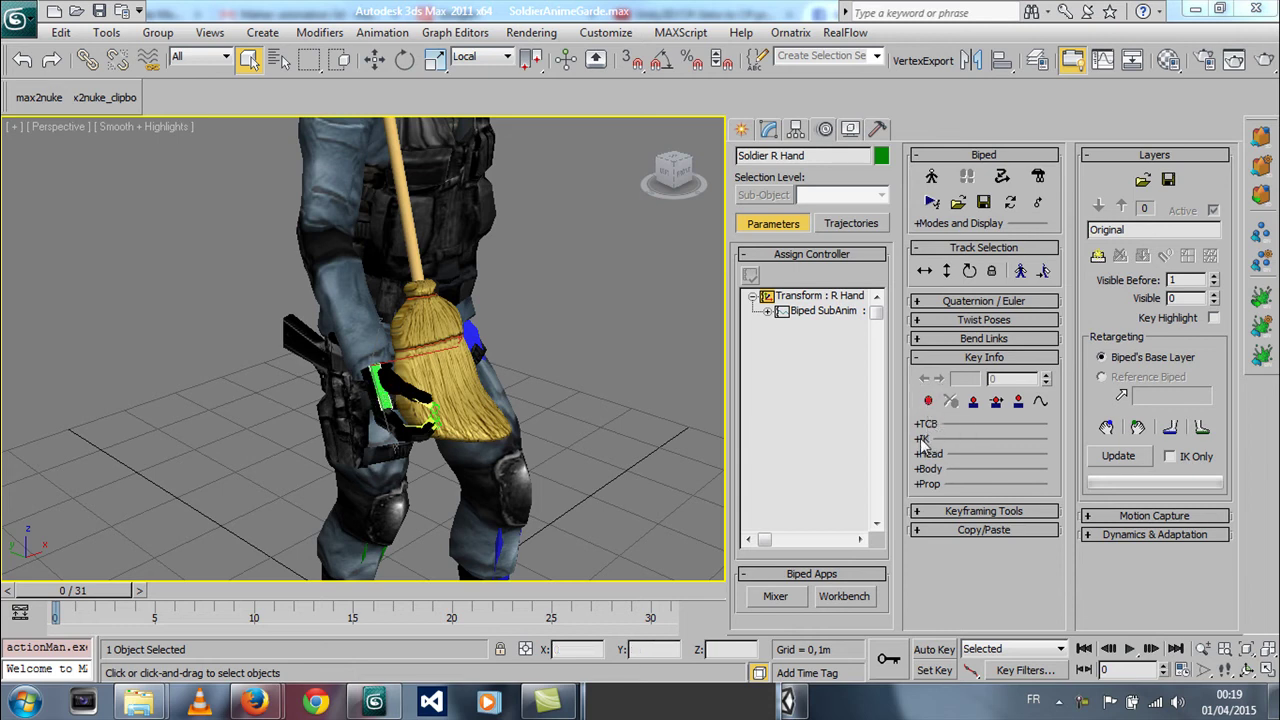
- Expand the Key Info and IK rollouts in the Motion panel
left_click(963, 362)
left_click(963, 362)
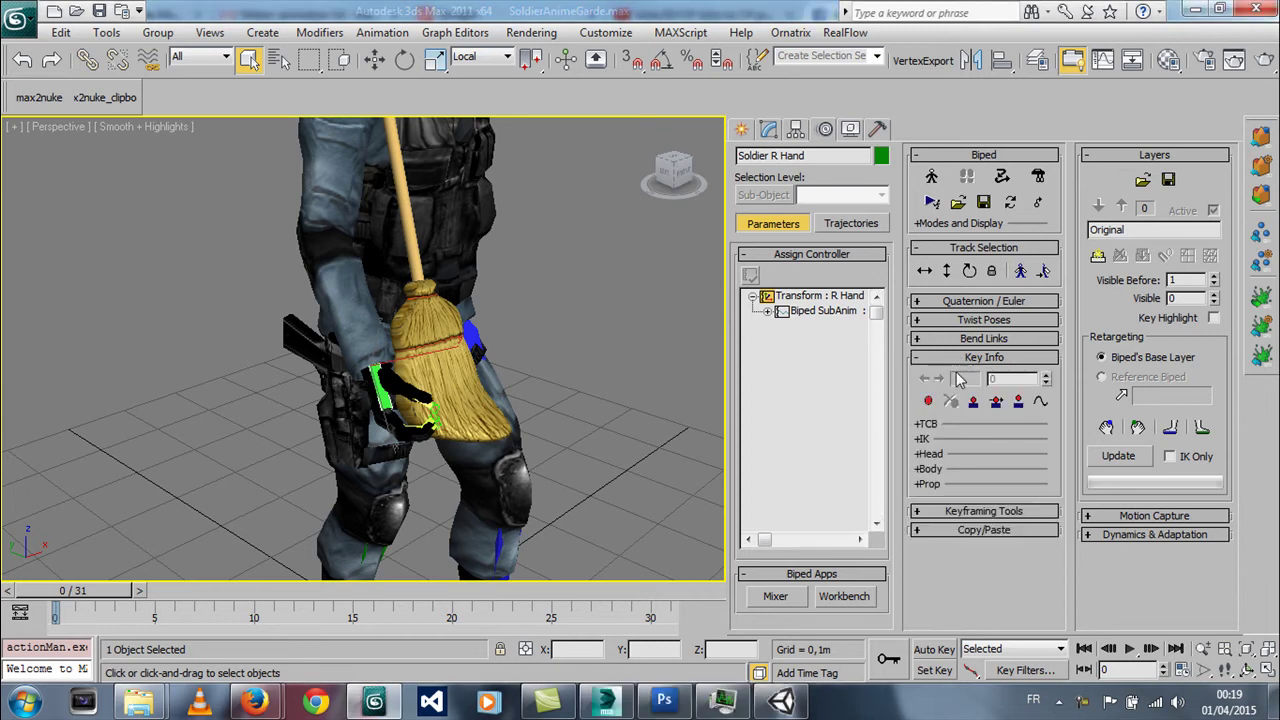
left_click(924, 440)
left_click(924, 440)
left_click(924, 440)
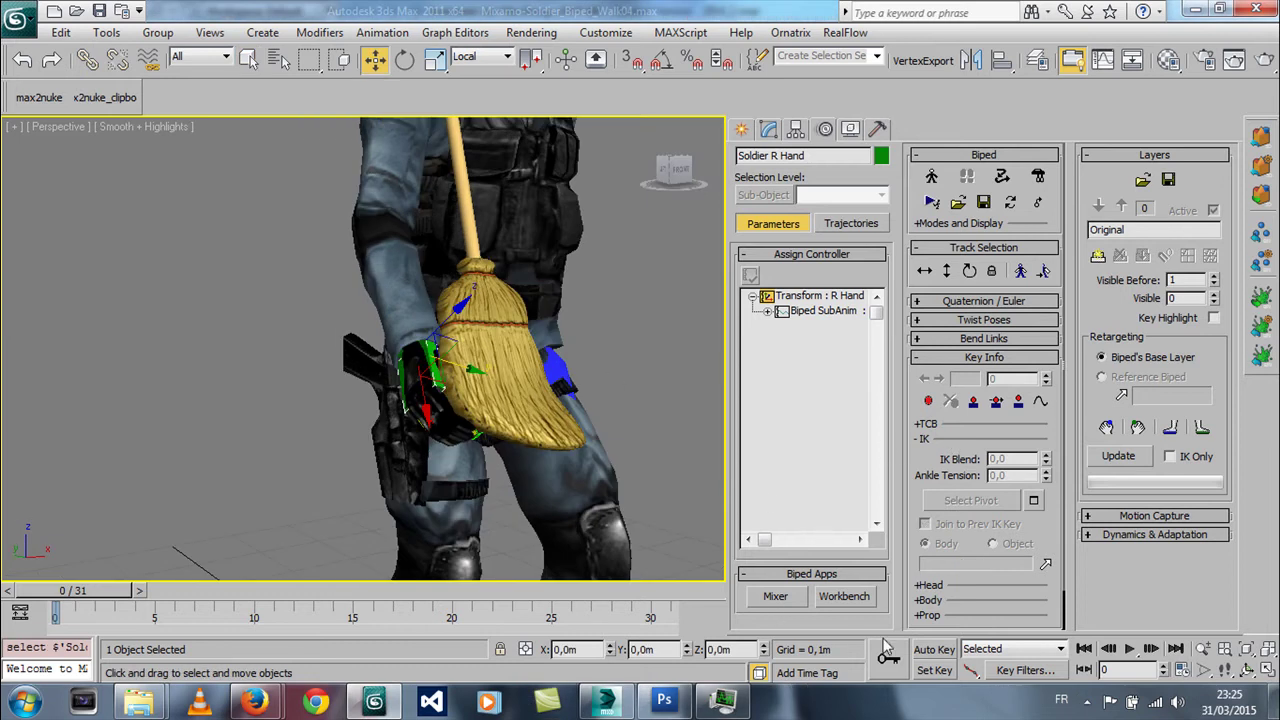
- With Auto Key on, set a frame-0 key and rotate the right hand to grip the handle
left_click(931, 649)
left_click(928, 400)
right_click(430, 383)
left_click(520, 416)
mouse_move(356, 330)
left_mouse_down()
mouse_move(355, 304)
mouse_move(362, 388)
left_mouse_up()
- Scrub from frame 0 to 15 and back to check the grip, then deselect
scroll(482, 379, "down", 5)
scroll(482, 379, "up", 5)
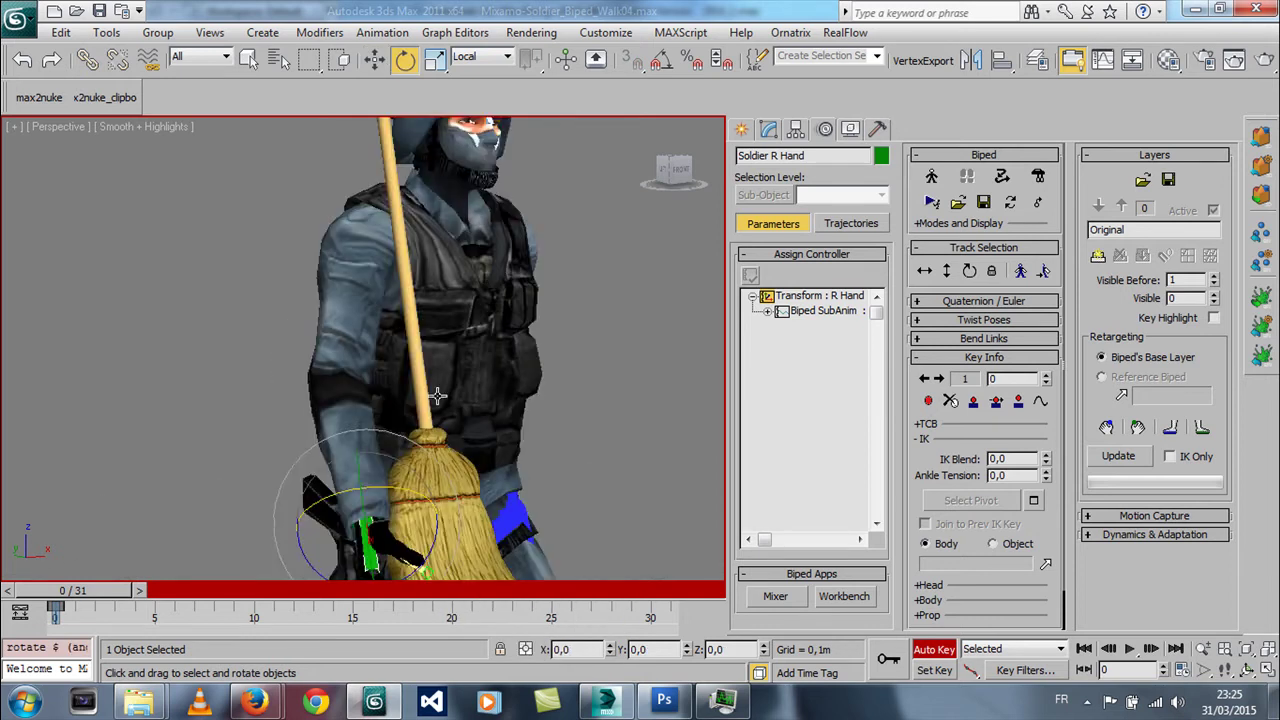
scroll(394, 337, "down", 1)
scroll(367, 380, "down", 4)
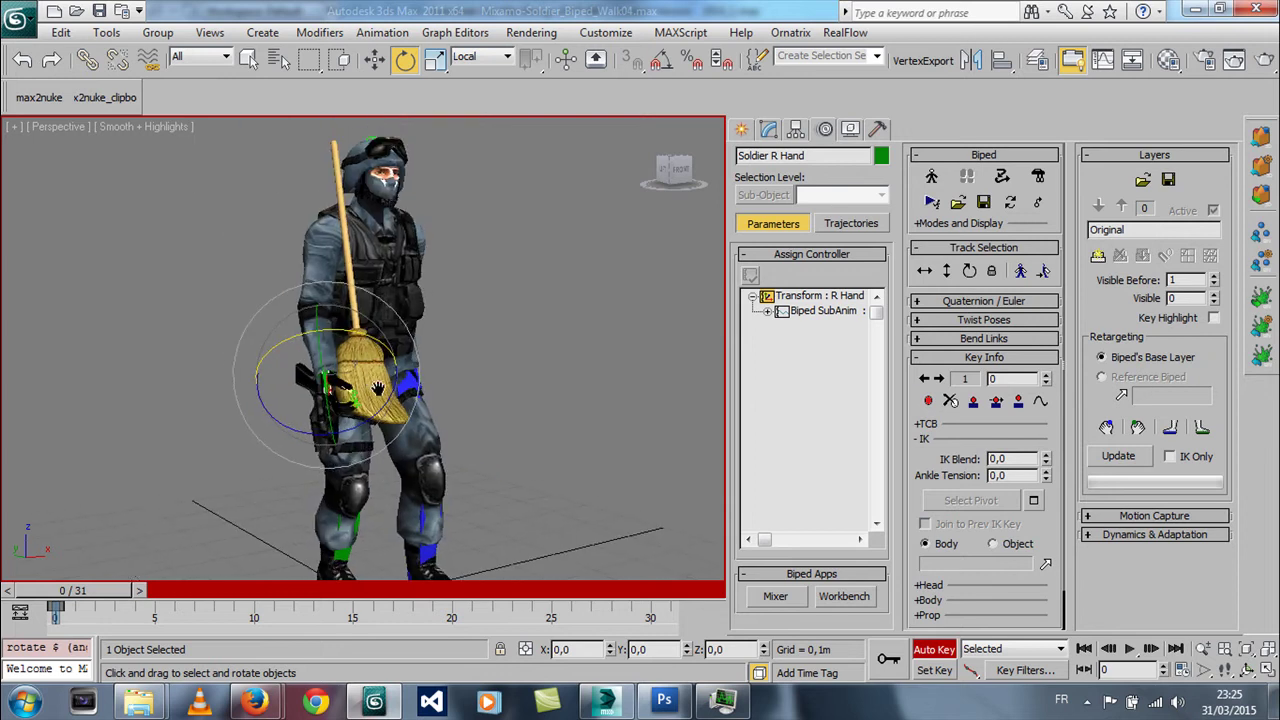
scroll(420, 390, "up", 1)
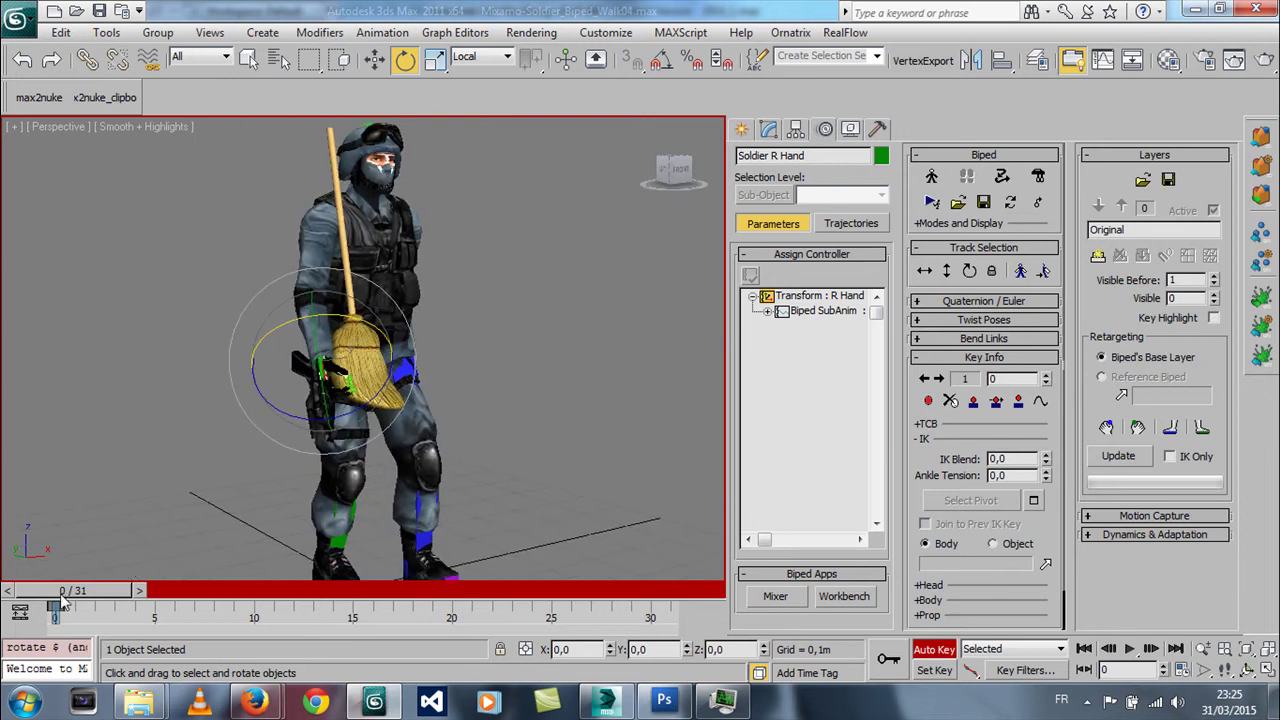
left_click_drag(62, 598, 352, 590)
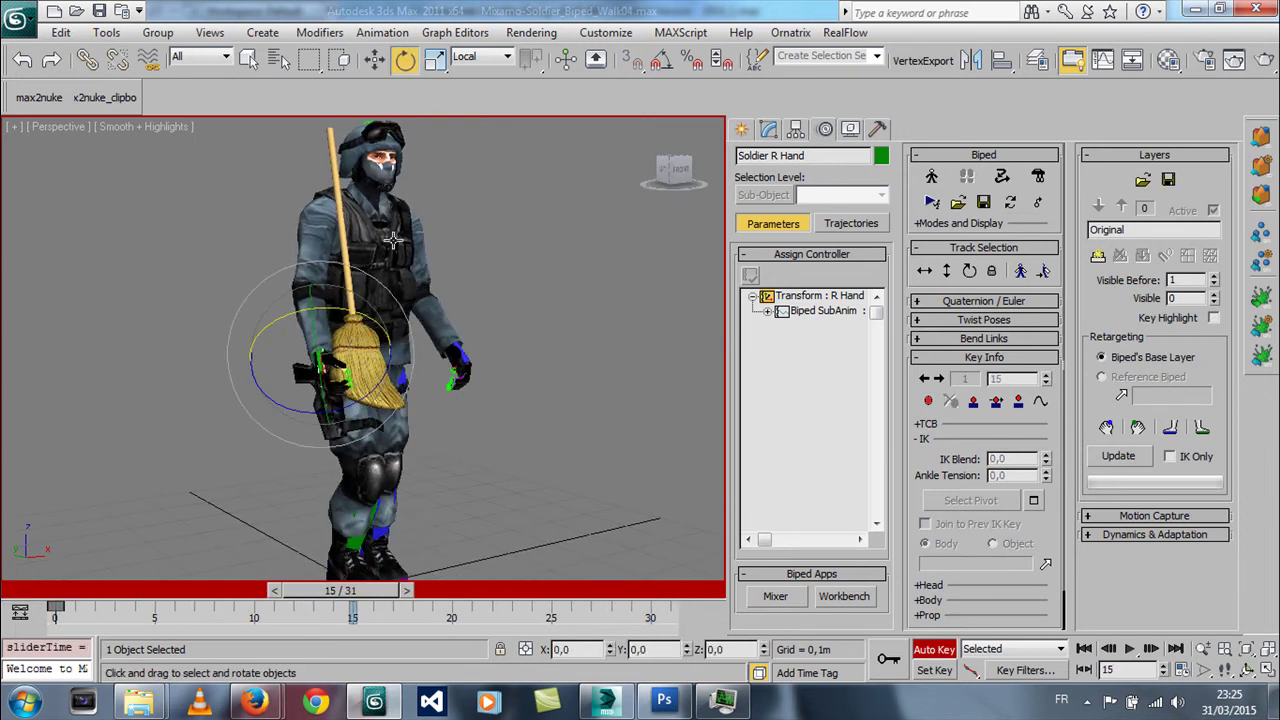
left_click_drag(353, 590, 62, 590)
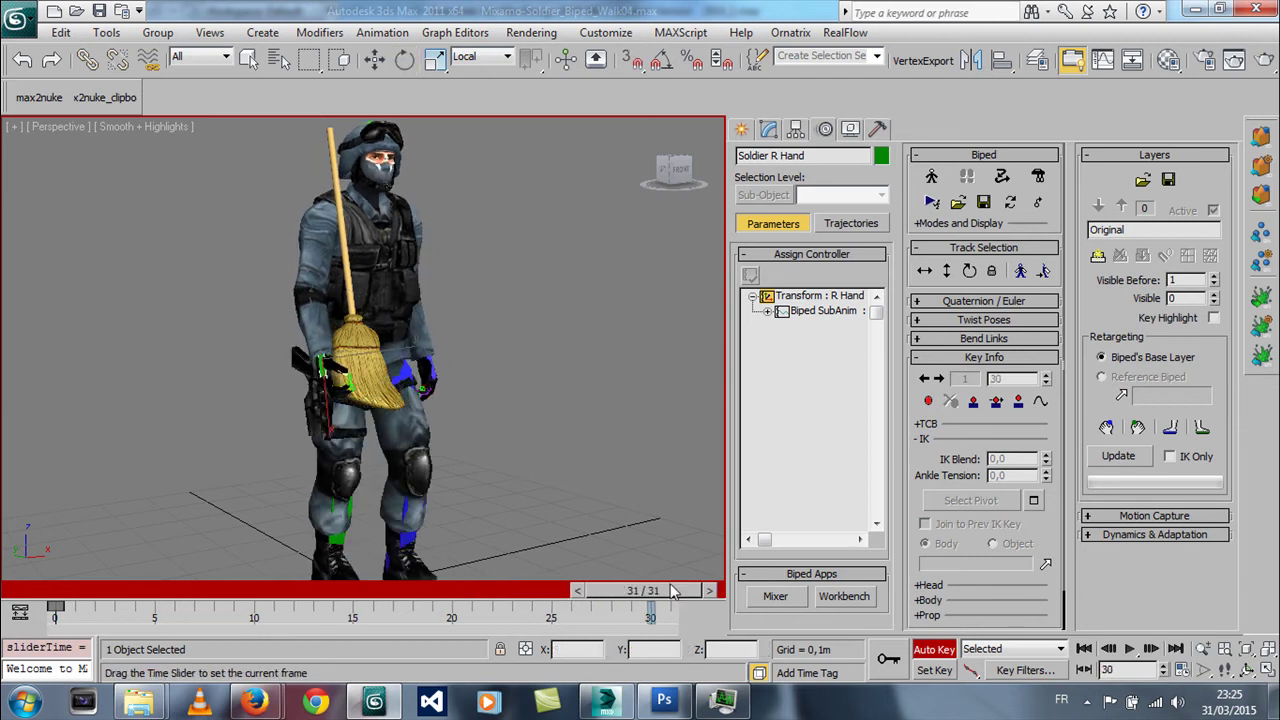
left_click(543, 310)
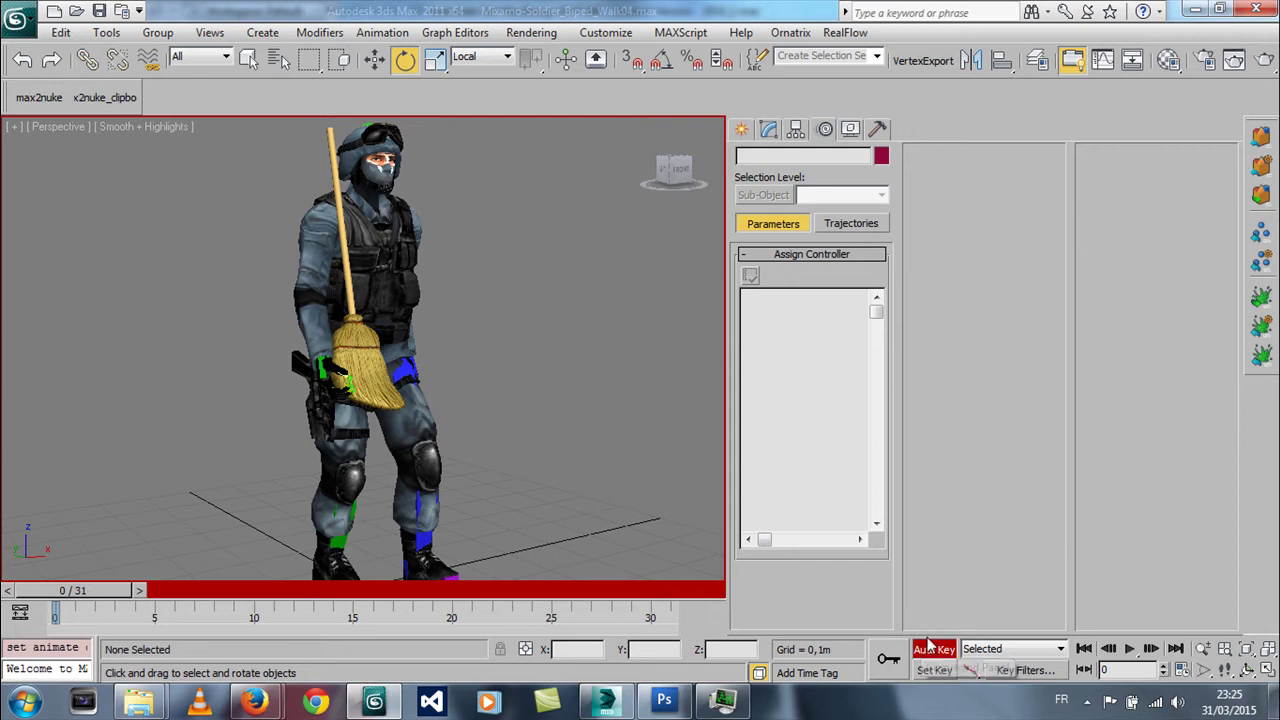
- Assign a Link Constraint to the broom Handle's Transform track
left_click(358, 366)
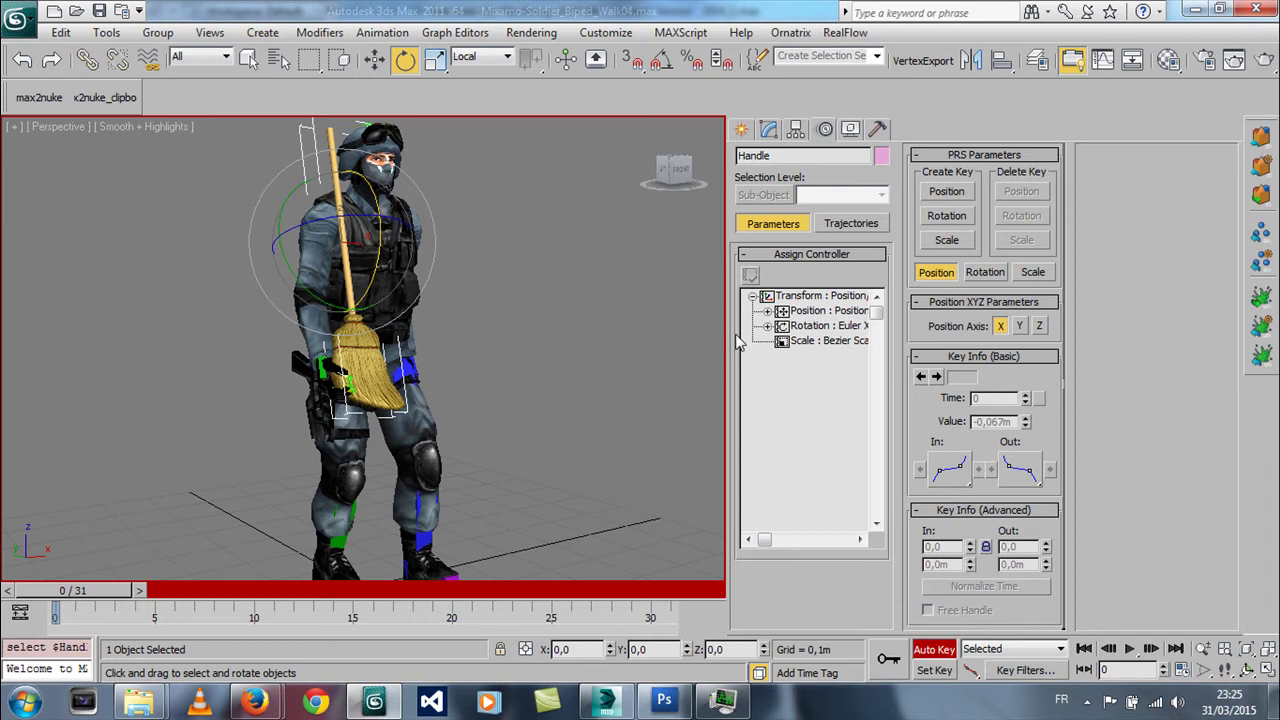
left_click(829, 297)
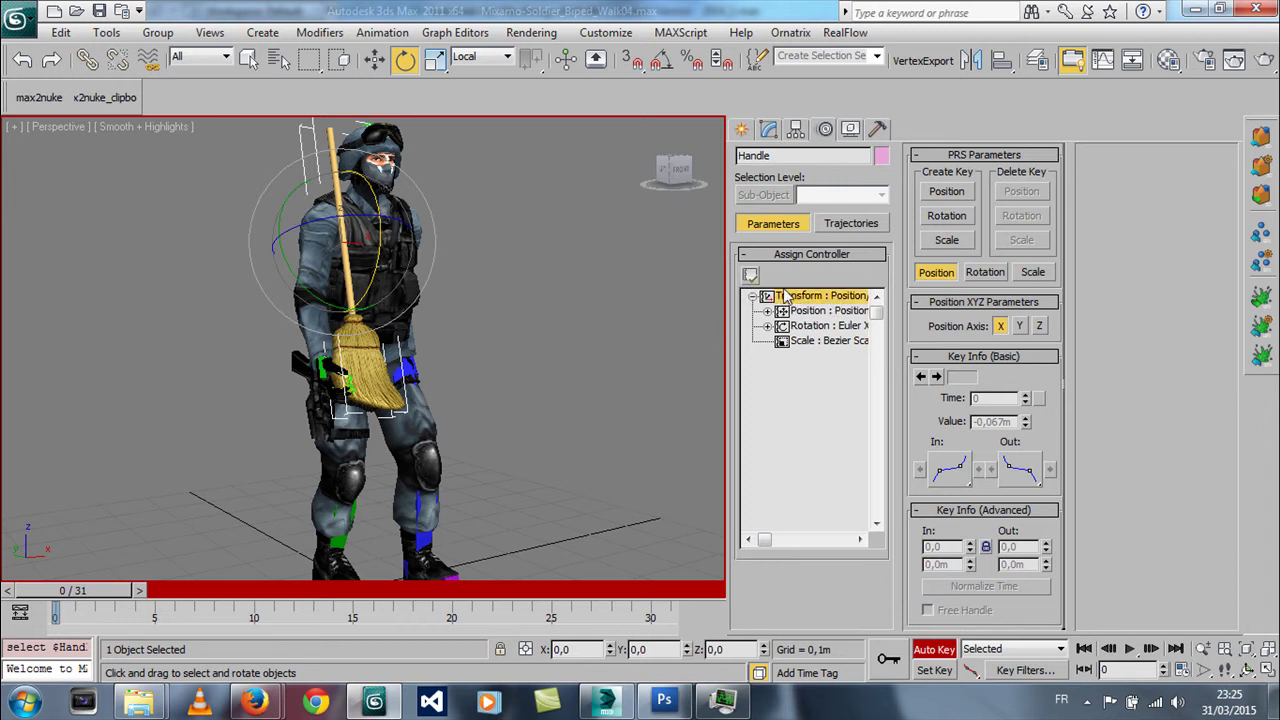
left_click(751, 277)
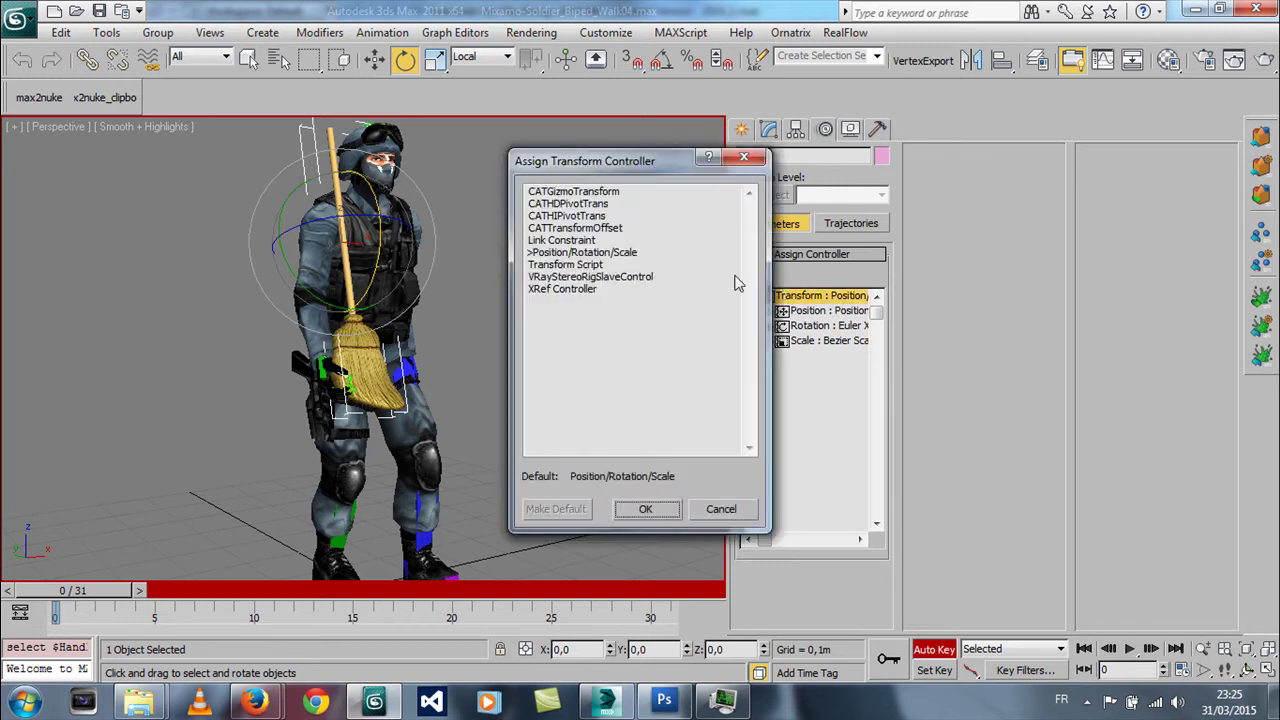
double_click(561, 241)
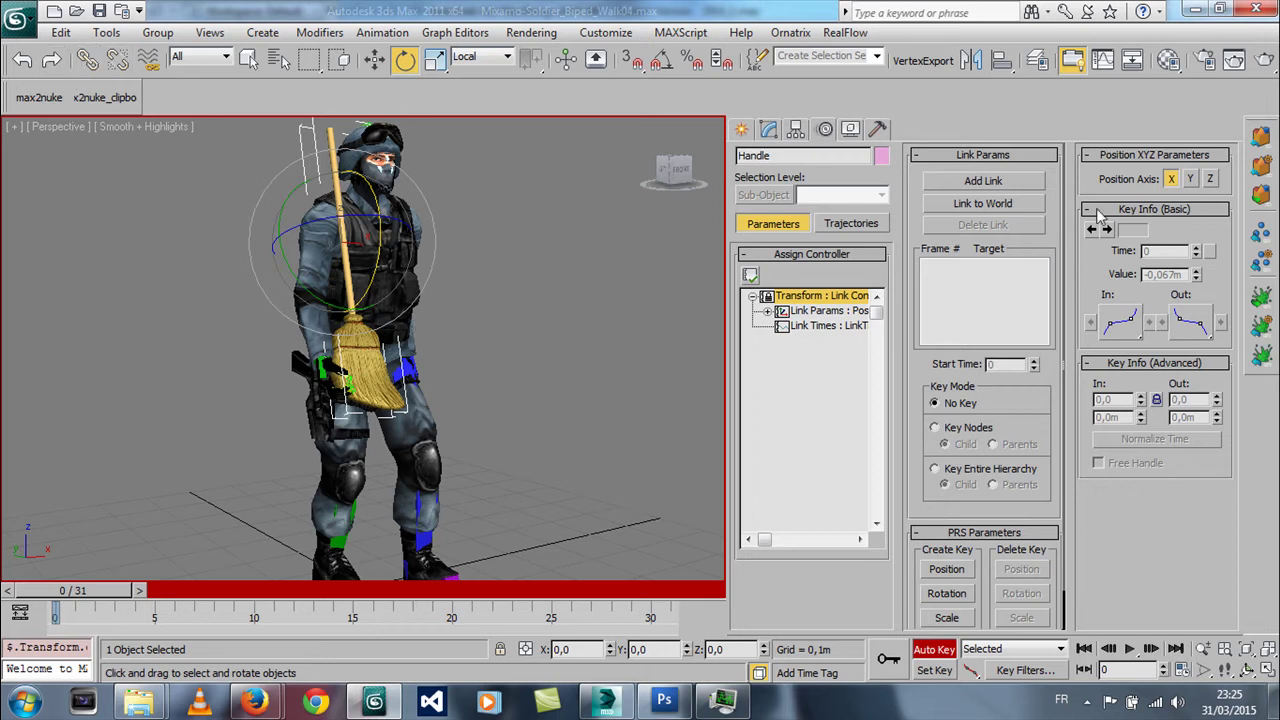
middle_click_drag(478, 350, 474, 341)
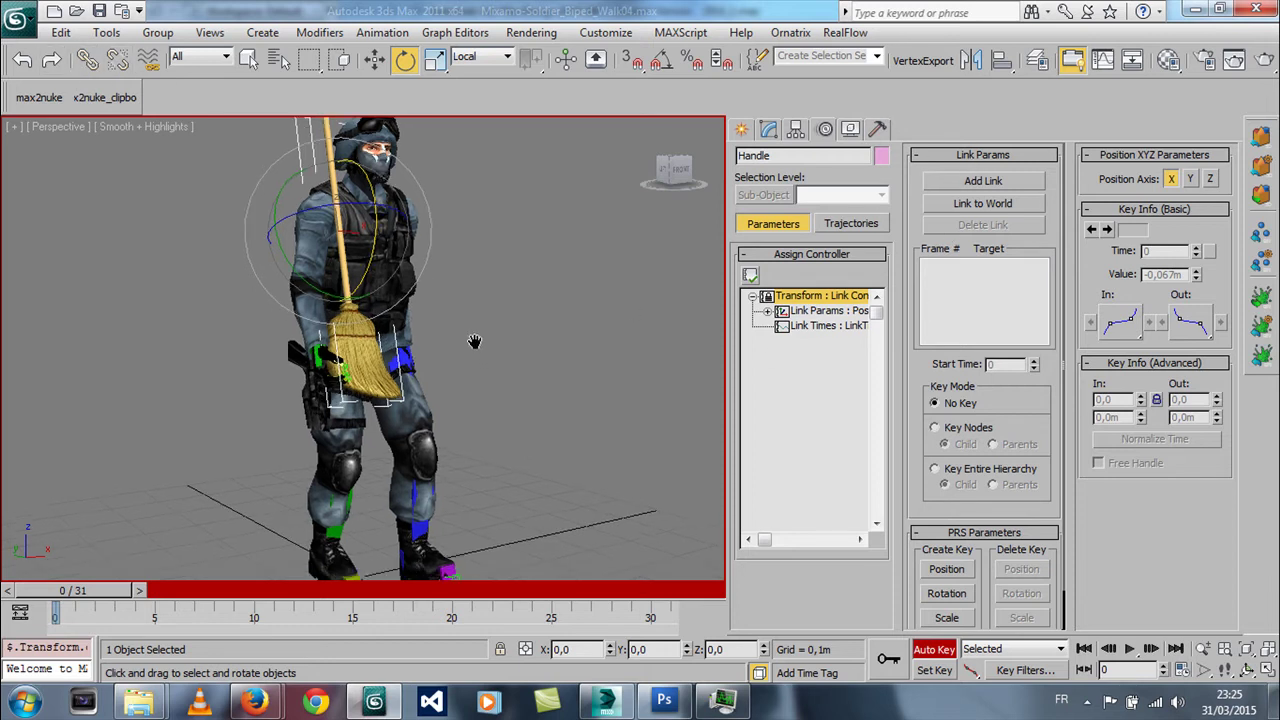
- Add Soldier as the Handle's link target via Select by Name
left_click(966, 184)
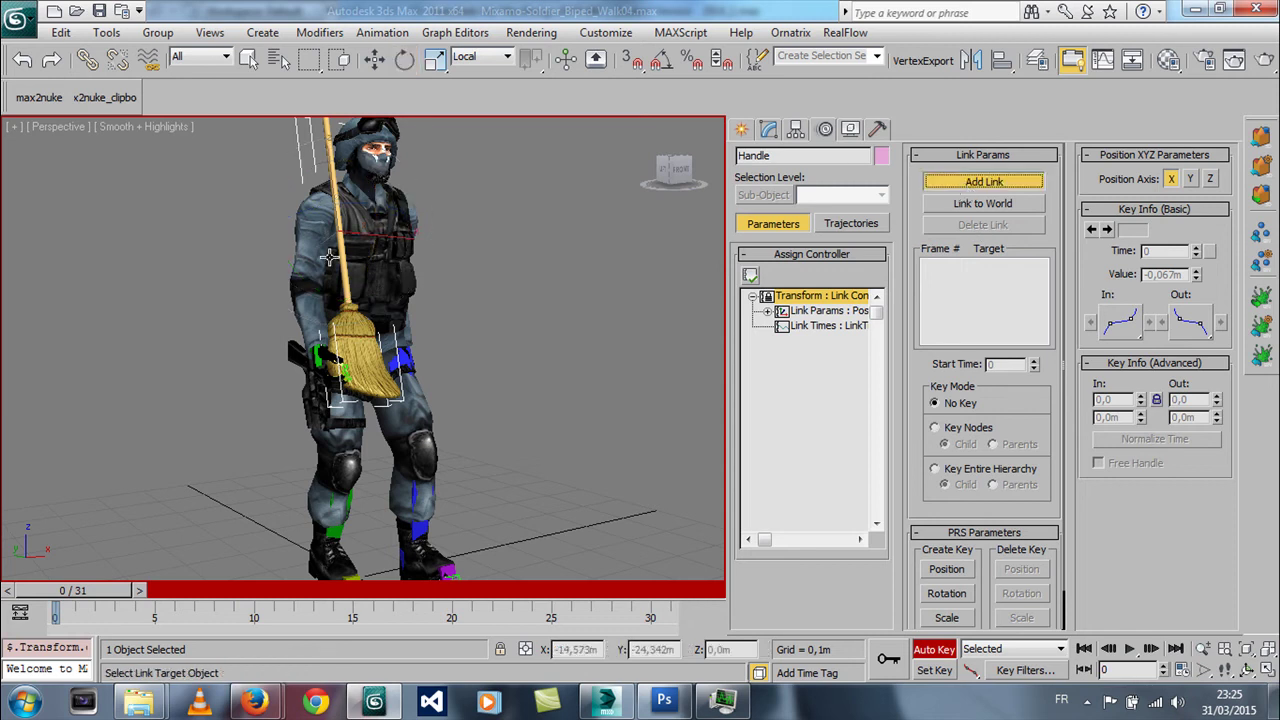
left_click(279, 60)
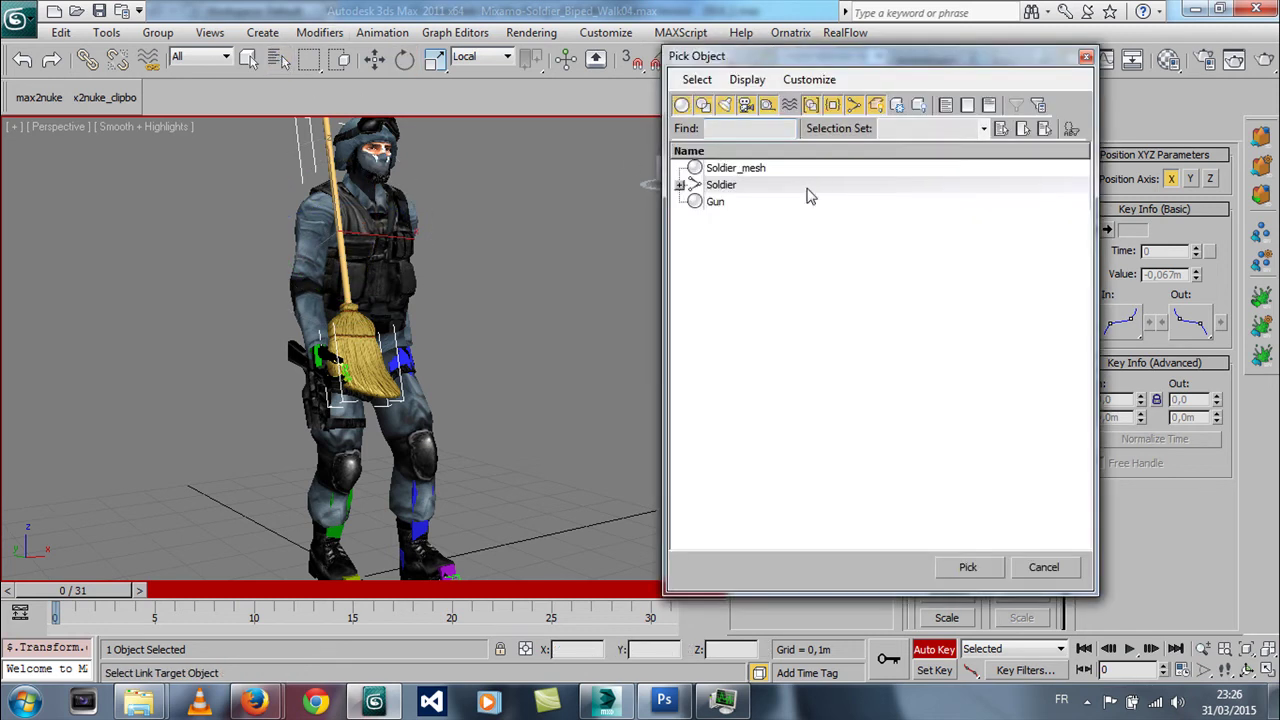
left_click(726, 189)
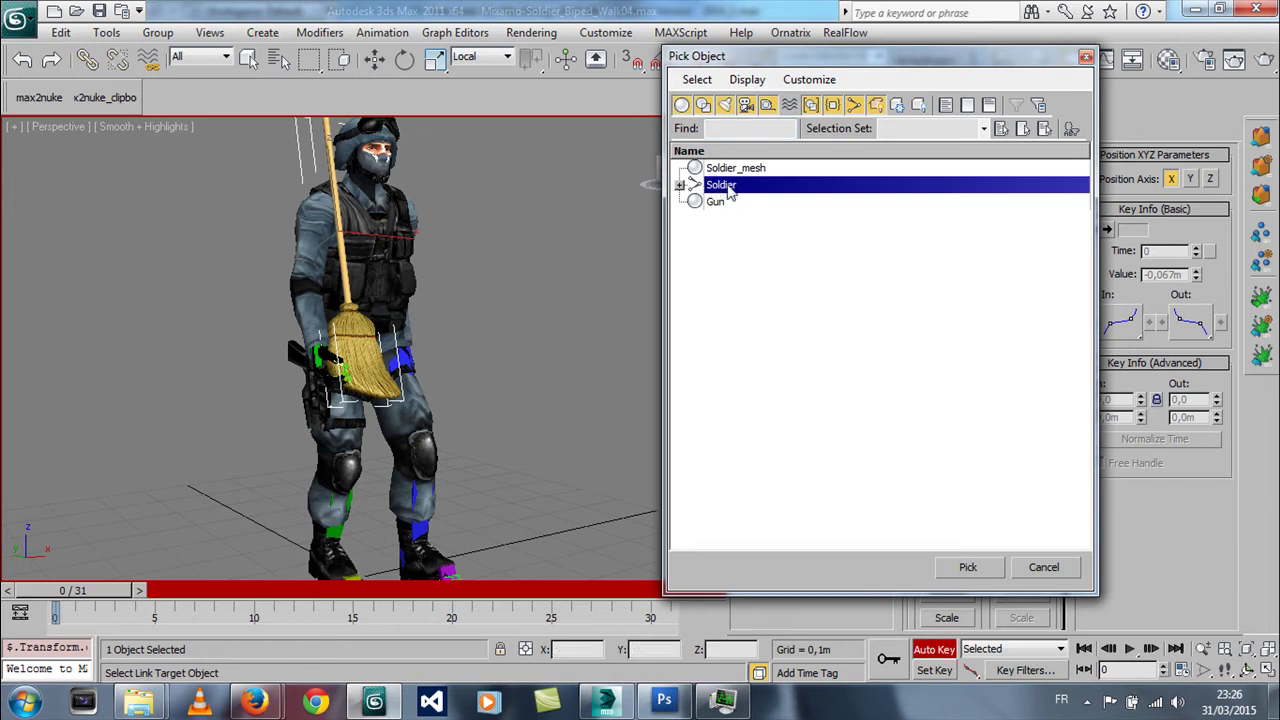
left_click(966, 567)
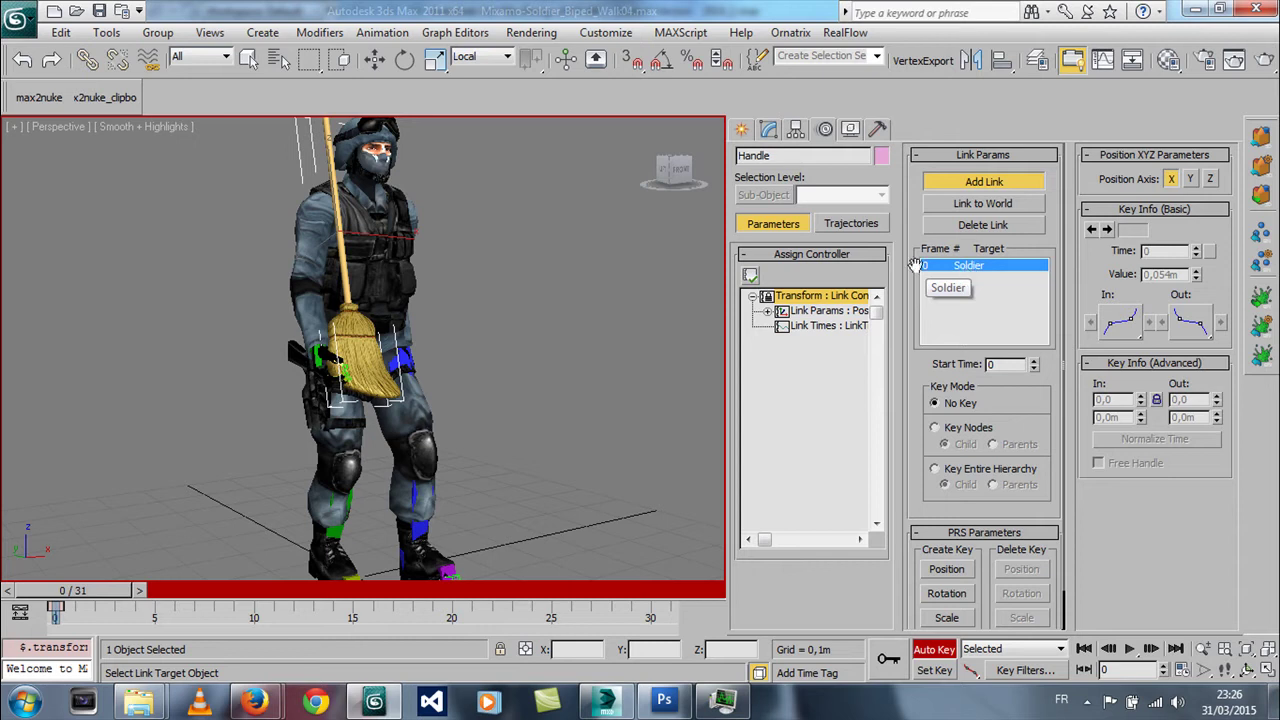
- Exit Add Link and zoom in, toggling wireframe to inspect the broom
left_click(982, 183)
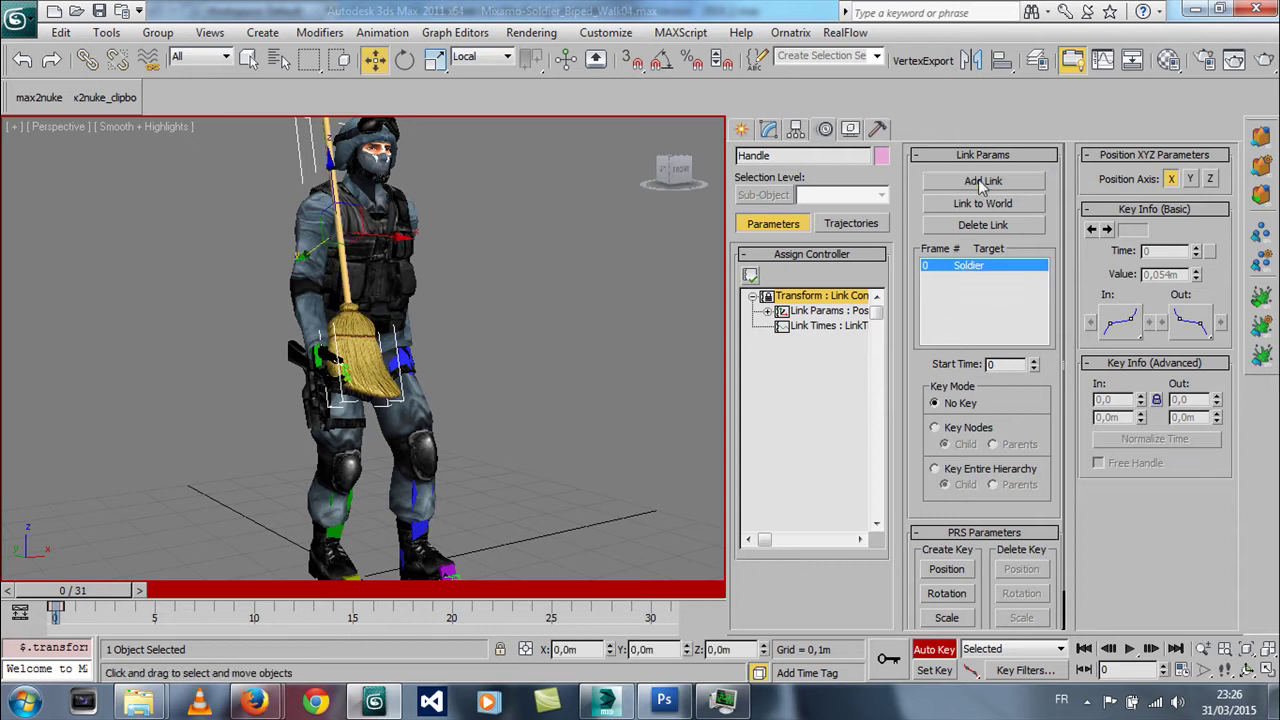
scroll(287, 373, "up", 5)
scroll(301, 346, "up", 3)
scroll(385, 425, "up", 2)
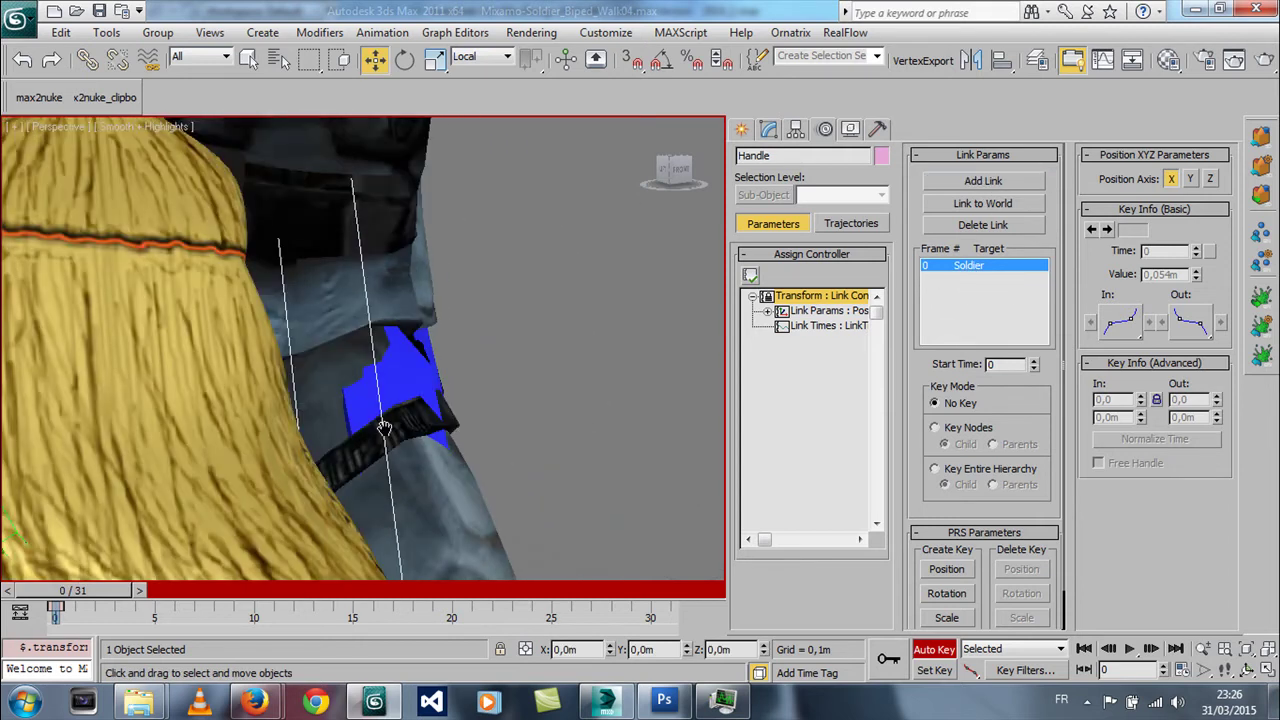
key("F3")
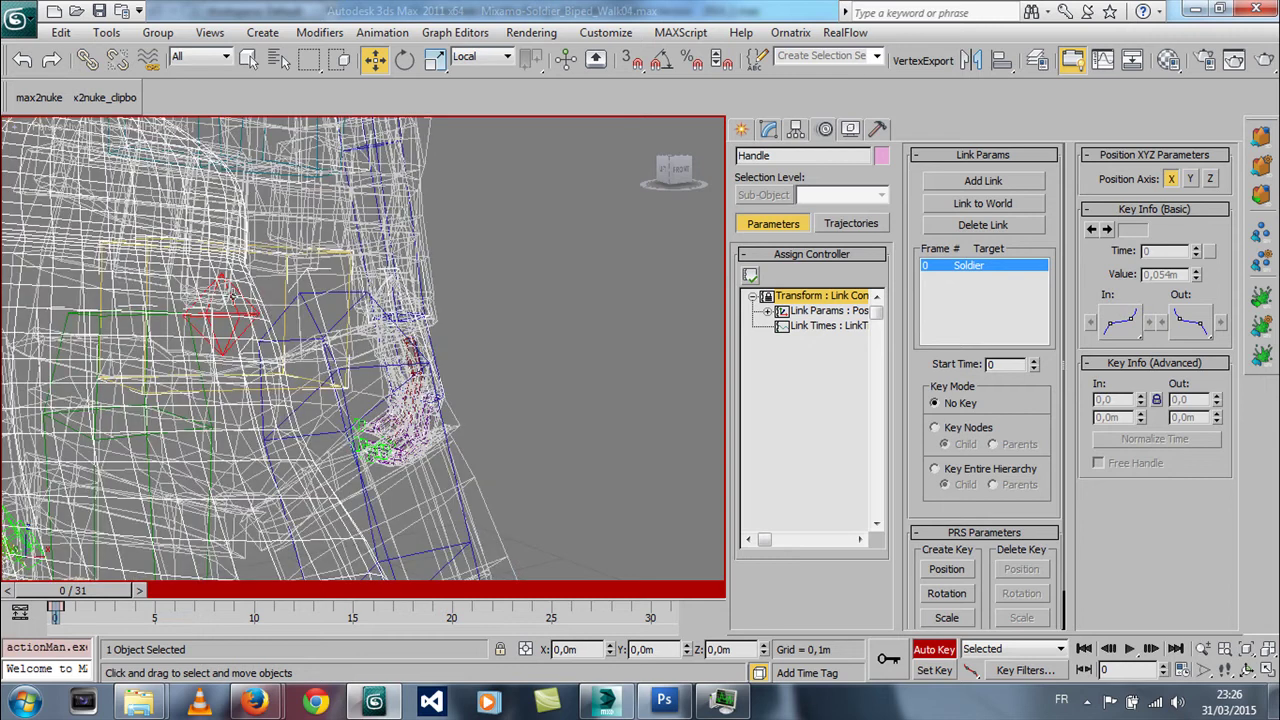
key("F3")
scroll(276, 331, "down", 10)
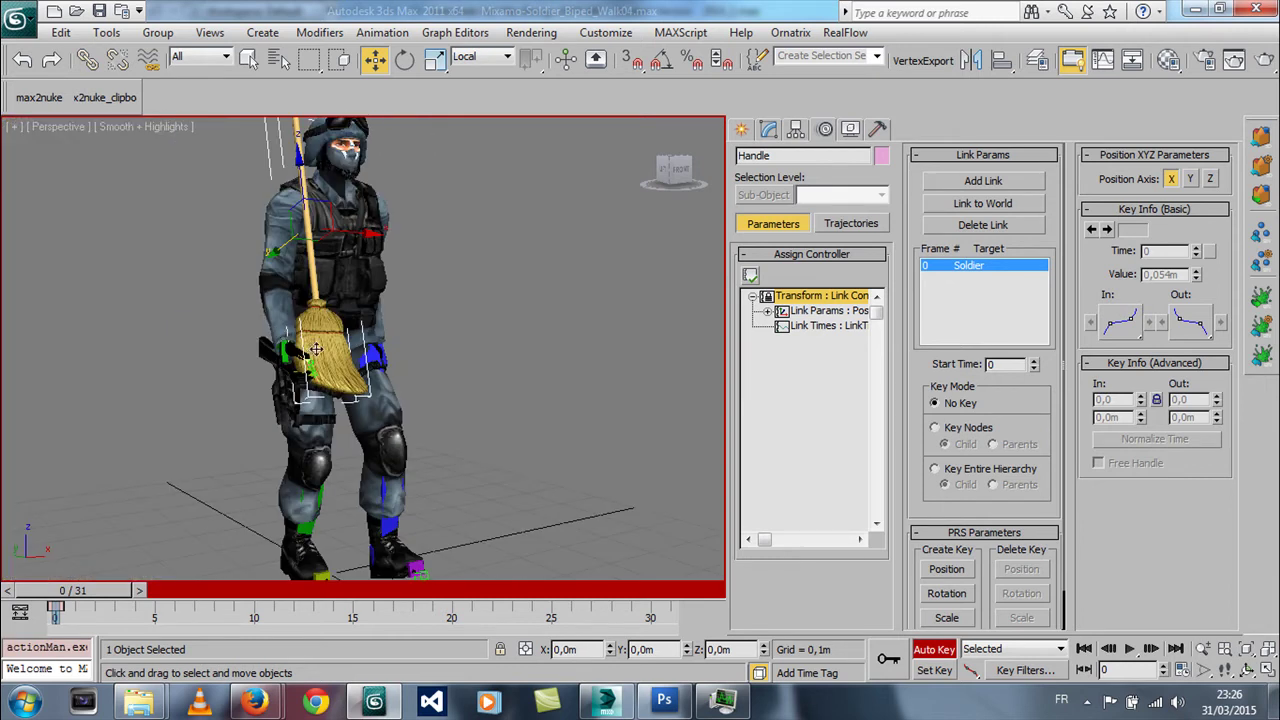
scroll(315, 348, "down", 4)
scroll(330, 370, "up", 5)
scroll(349, 398, "down", 2)
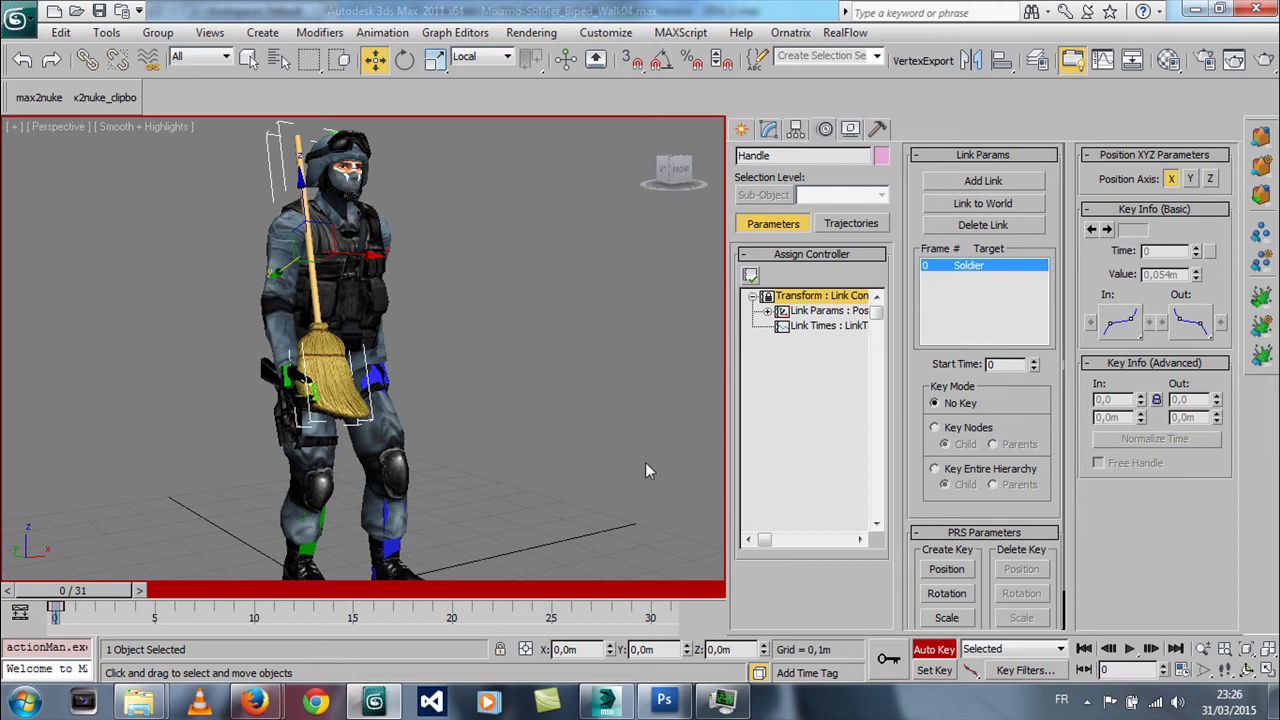
- Scrub the walk to frame 30 to confirm the broom follows, then zoom out slightly
middle_click_drag(391, 521, 141, 556)
mouse_move(96, 589)
left_mouse_down()
mouse_move(652, 612)
mouse_move(55, 612)
left_mouse_up()
key("w")
scroll(364, 400, "down", 2)
mouse_move(364, 506)
middle_mouse_down()
mouse_move(364, 528)
mouse_move(384, 490)
middle_mouse_up()
scroll(364, 528, "up", 3)
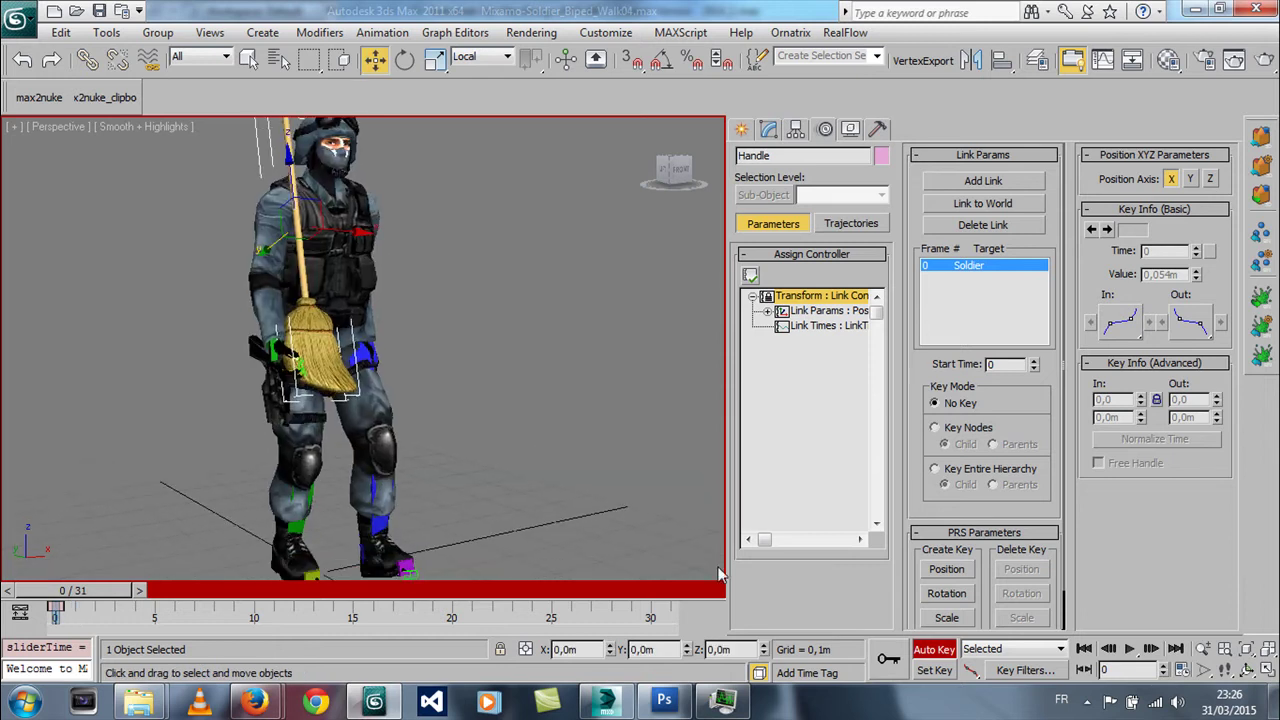
left_click(1203, 649)
left_click_drag(606, 380, 606, 403)
key("w")
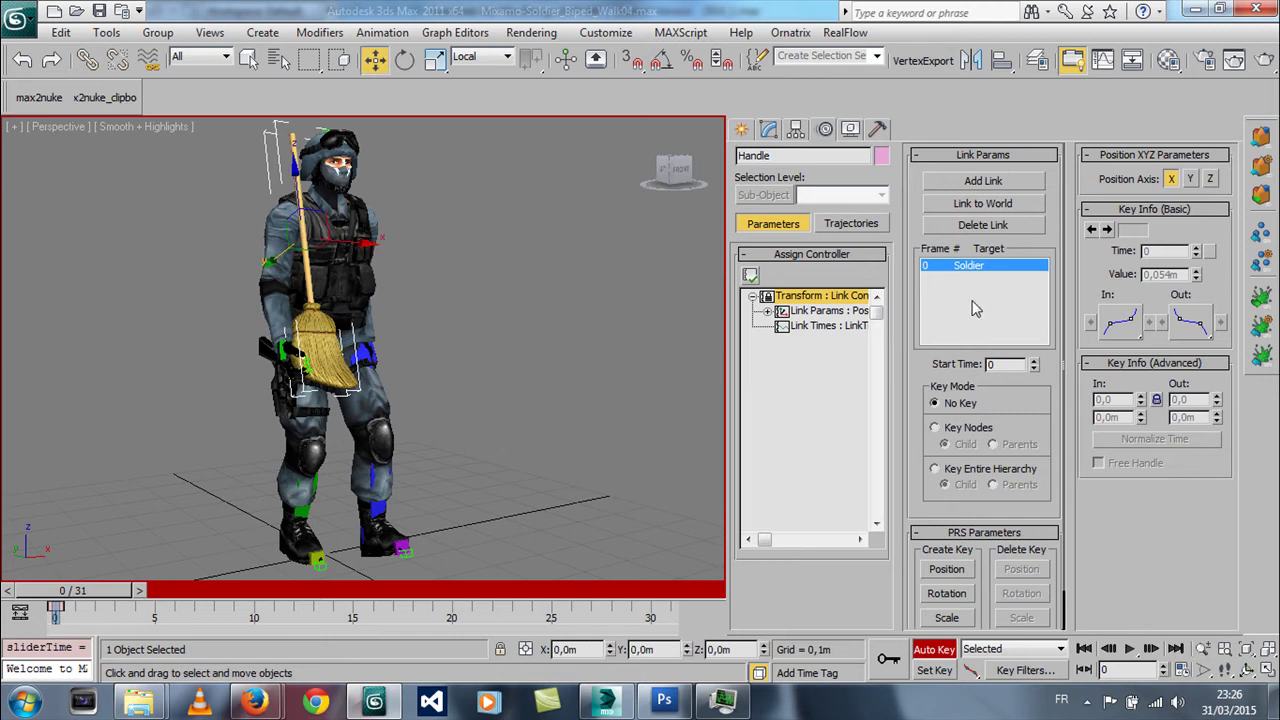
- Orbit to side and frontal views and select the soldier's right hand
key("ctrl+r")
left_click_drag(420, 371, 440, 382)
scroll(406, 362, "up", 3)
scroll(406, 362, "down", 5)
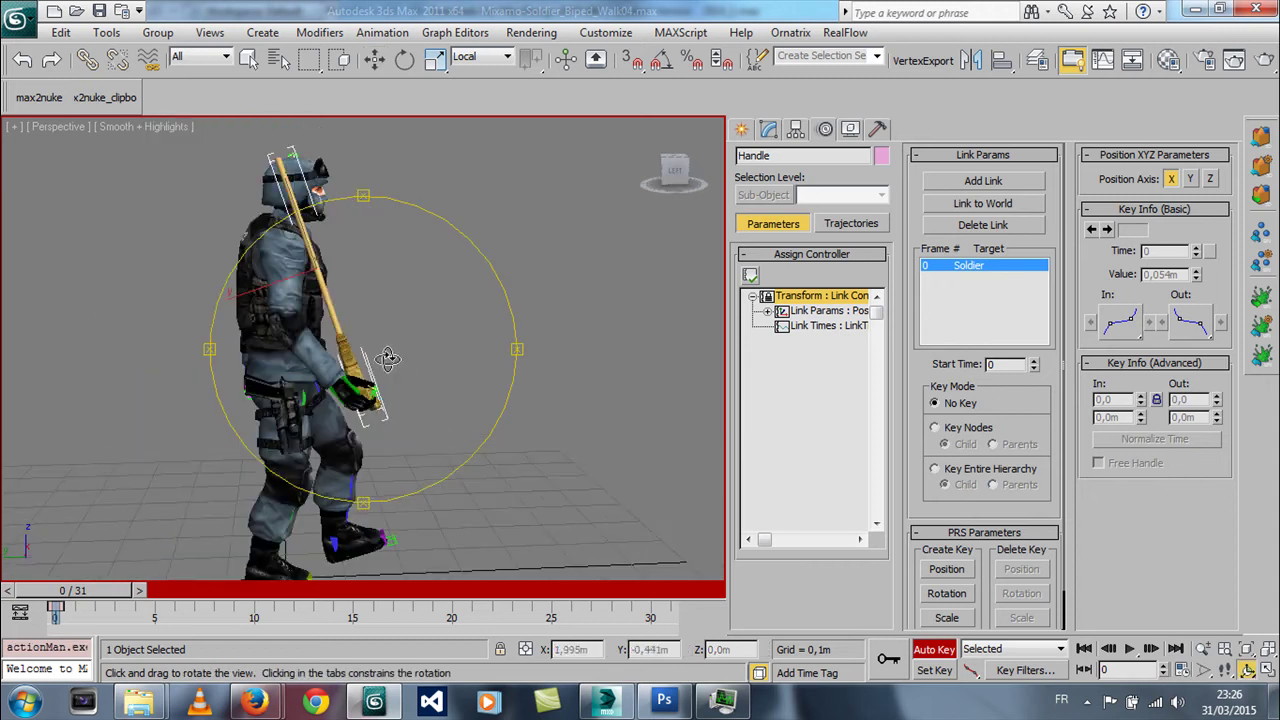
key("w")
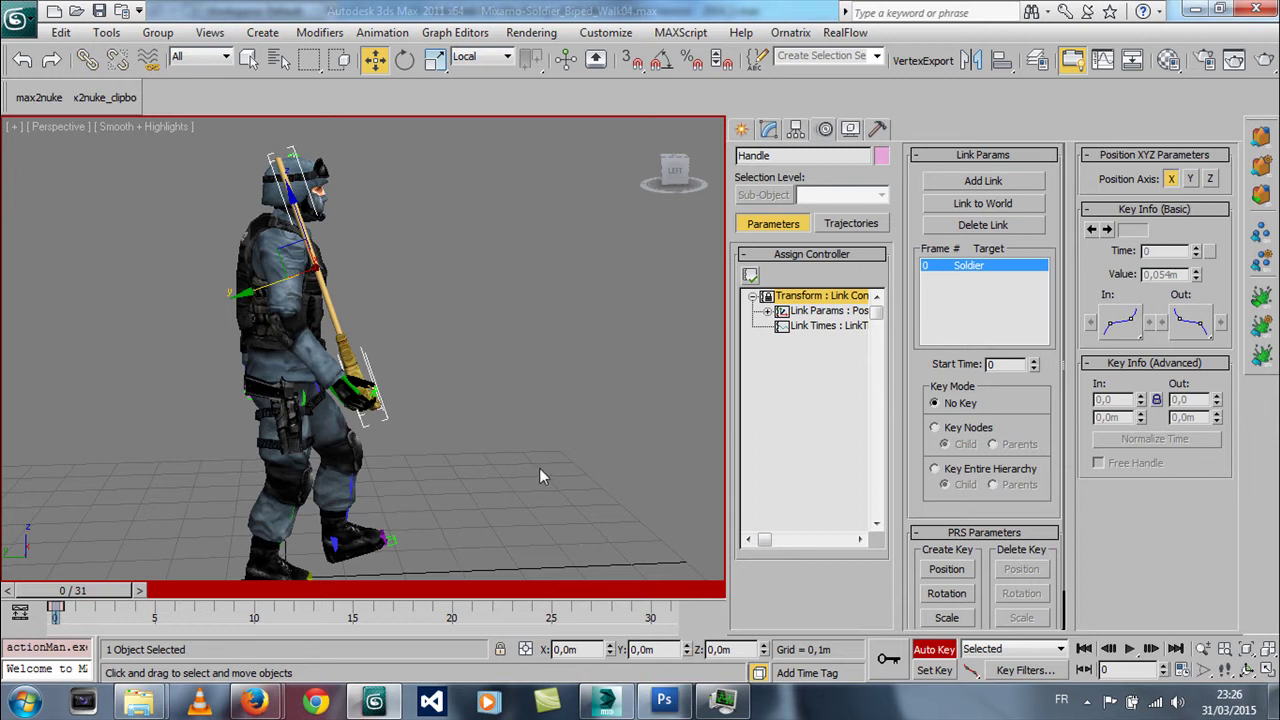
key("ctrl+r")
left_click_drag(347, 387, 298, 387)
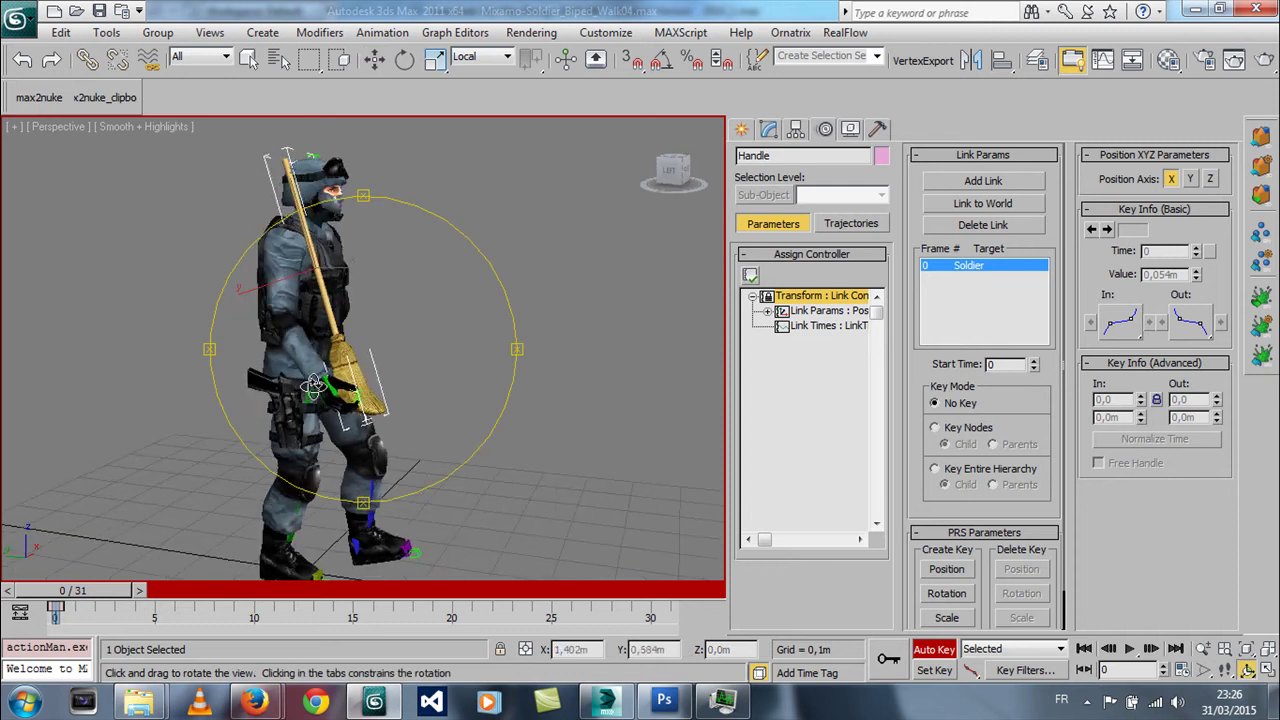
key("w")
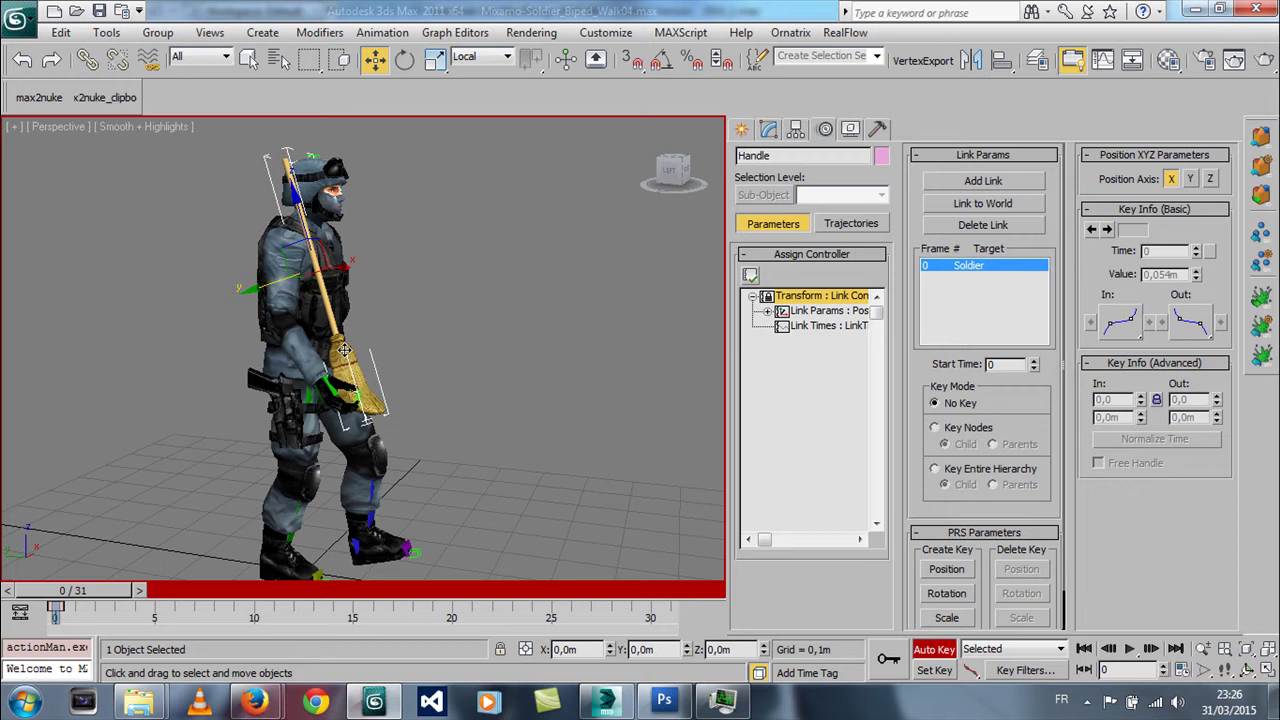
scroll(341, 366, "up", 2)
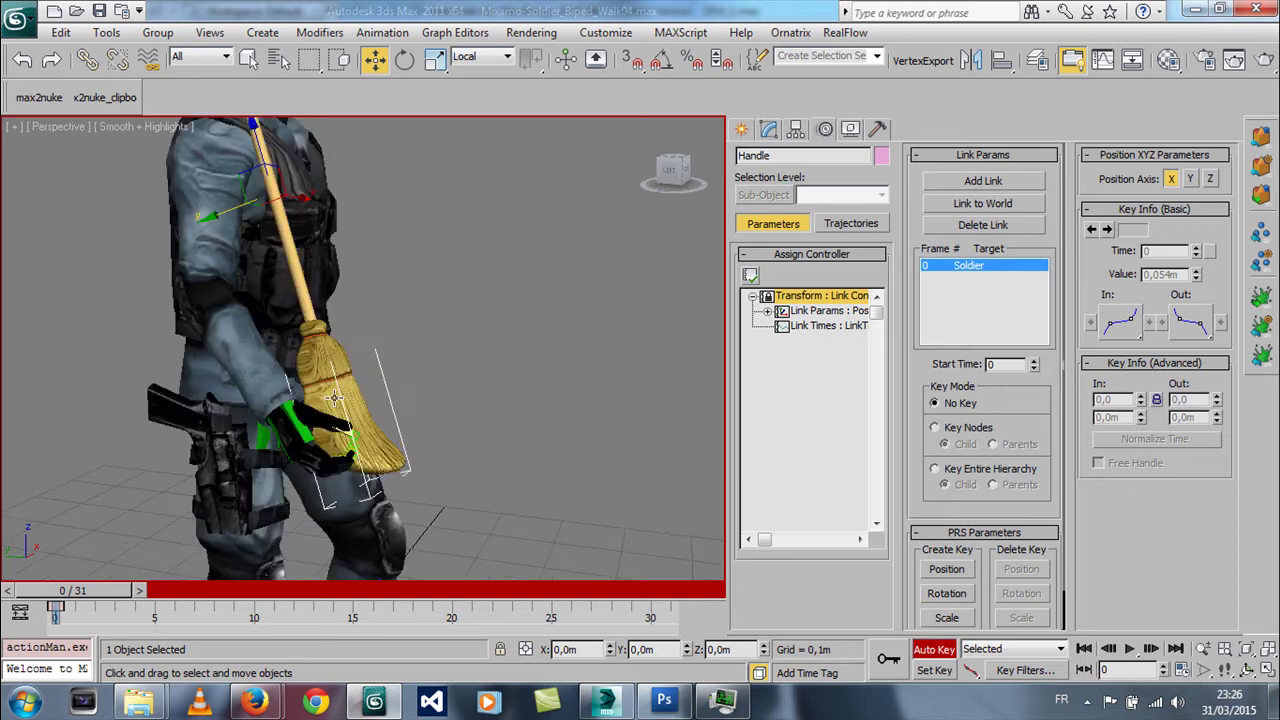
scroll(366, 366, "up", 1)
left_click(369, 377)
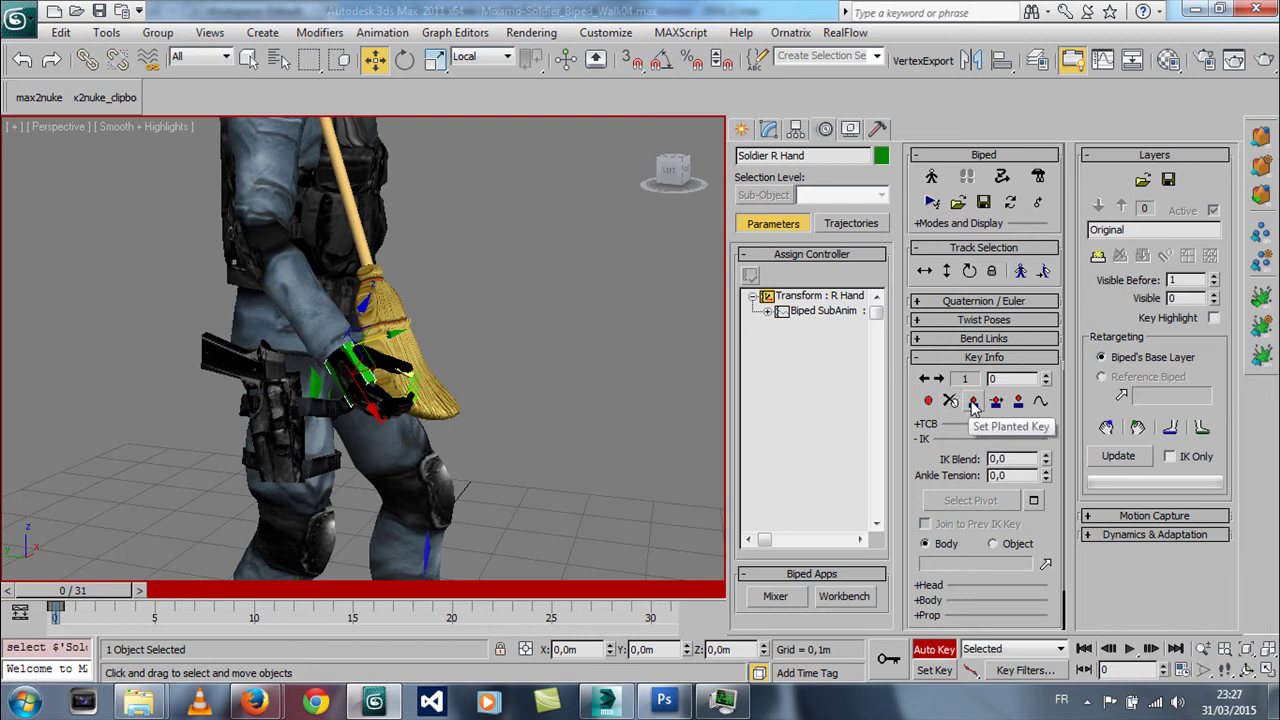
- Set a planted key at frame 0 and pick the Handle as the hand's IK object
left_click(974, 402)
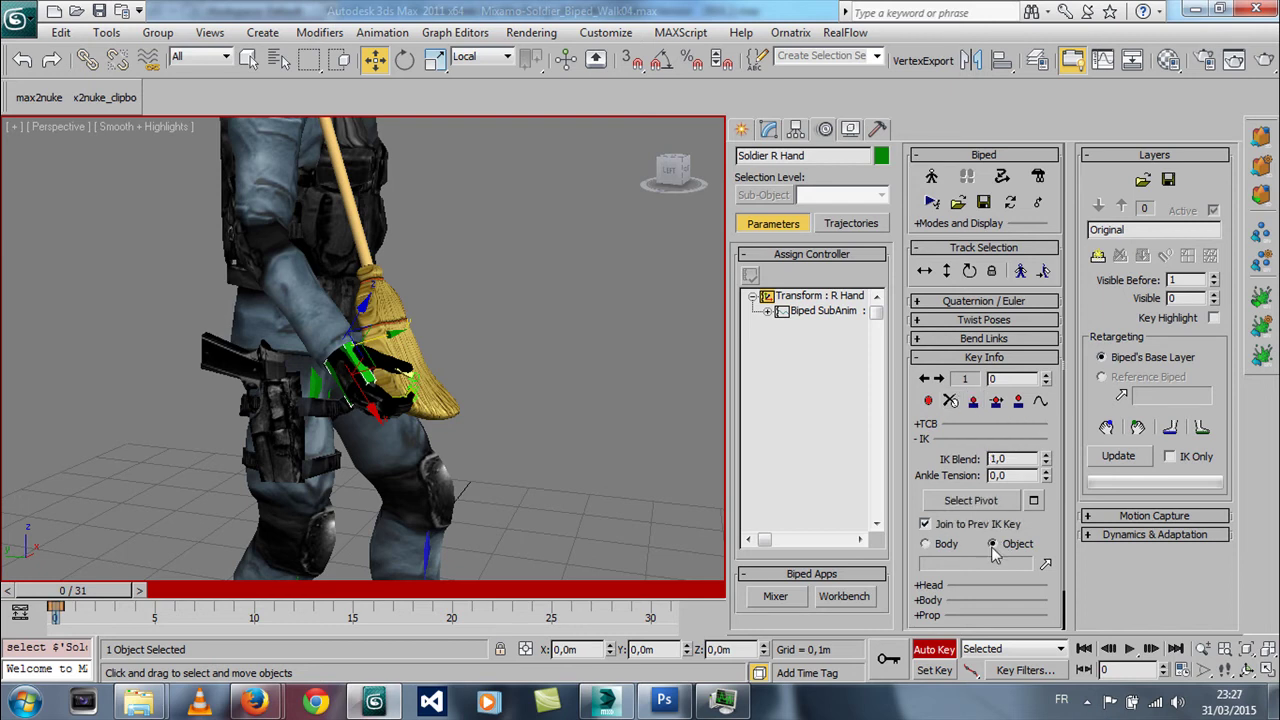
scroll(1052, 514, "down", 2)
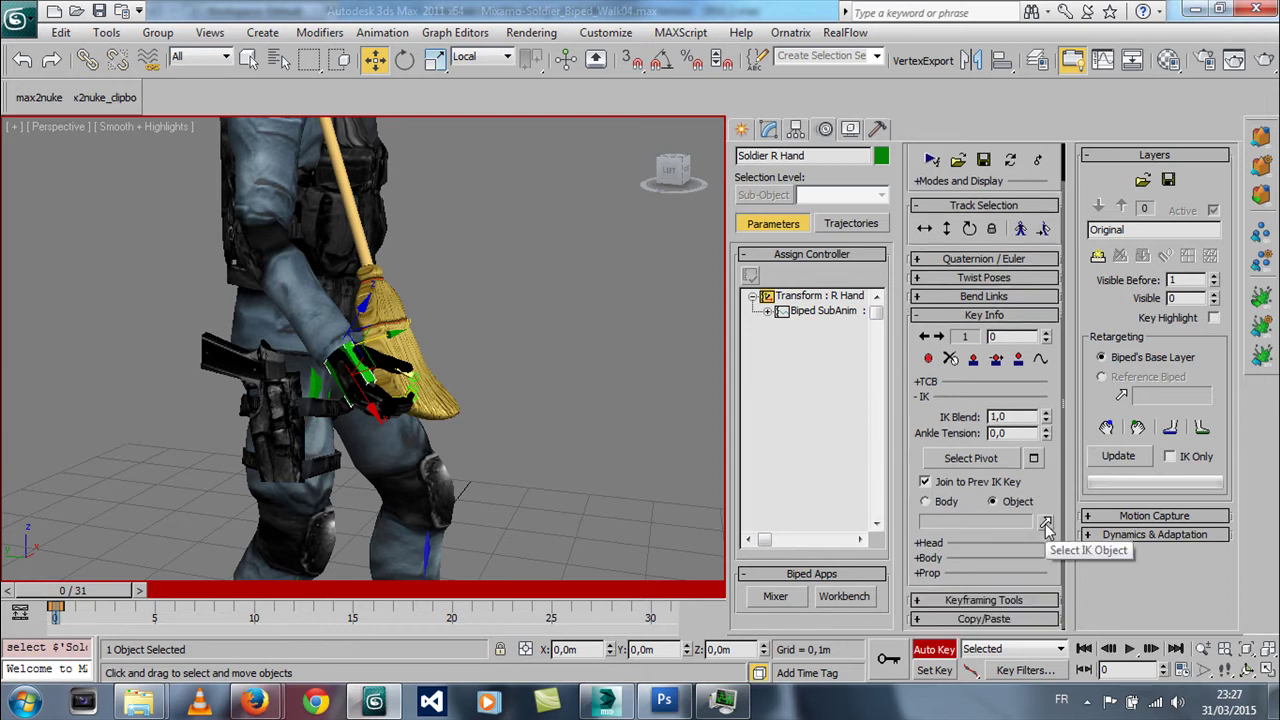
left_click(1045, 524)
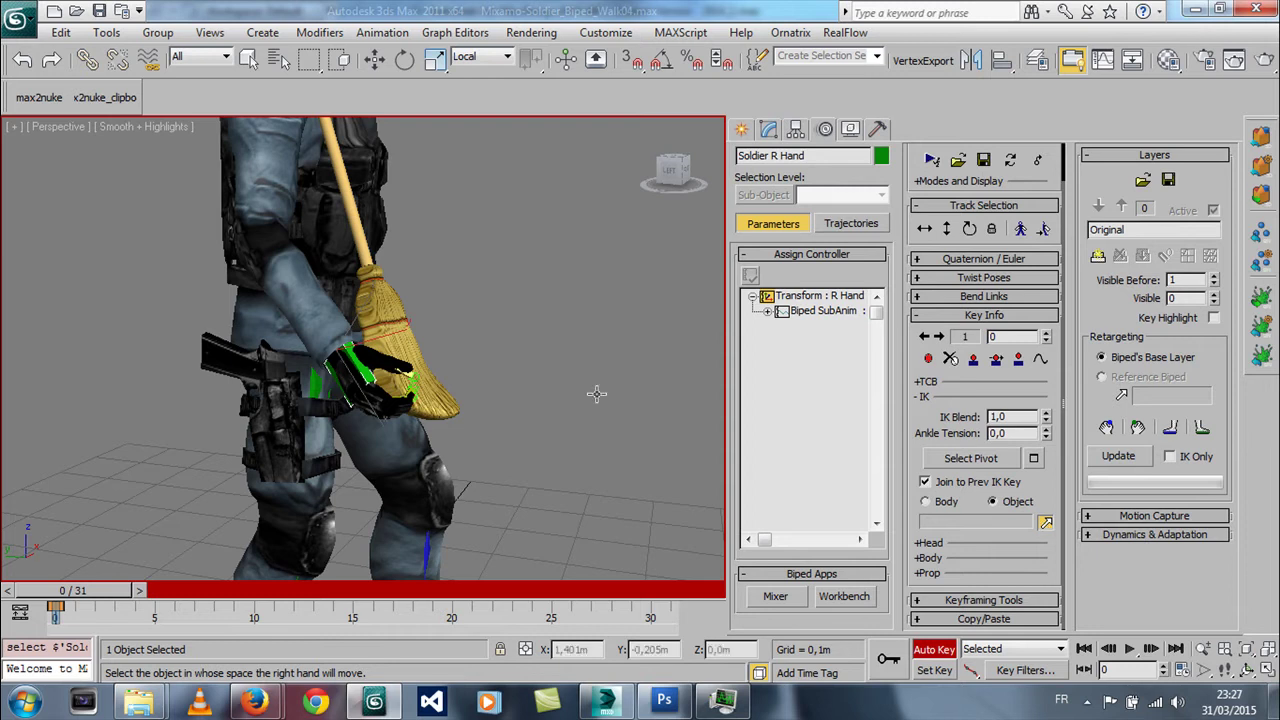
left_click(389, 317)
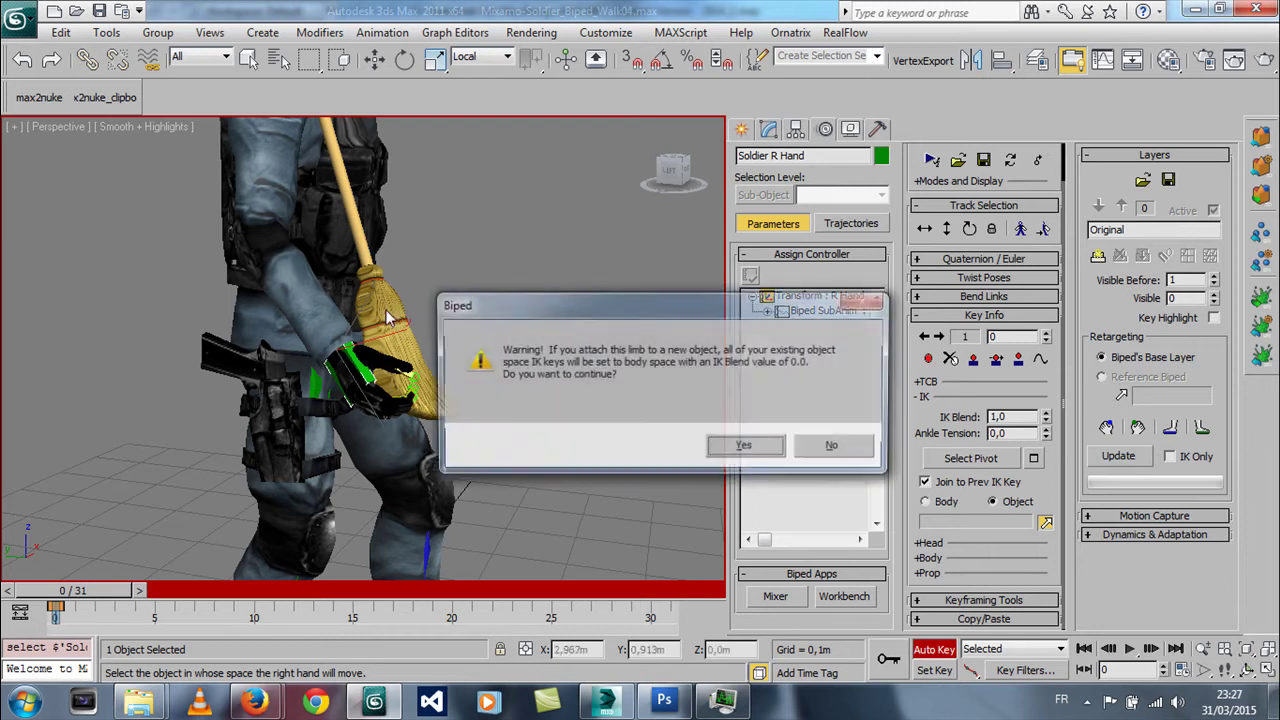
left_click(748, 447)
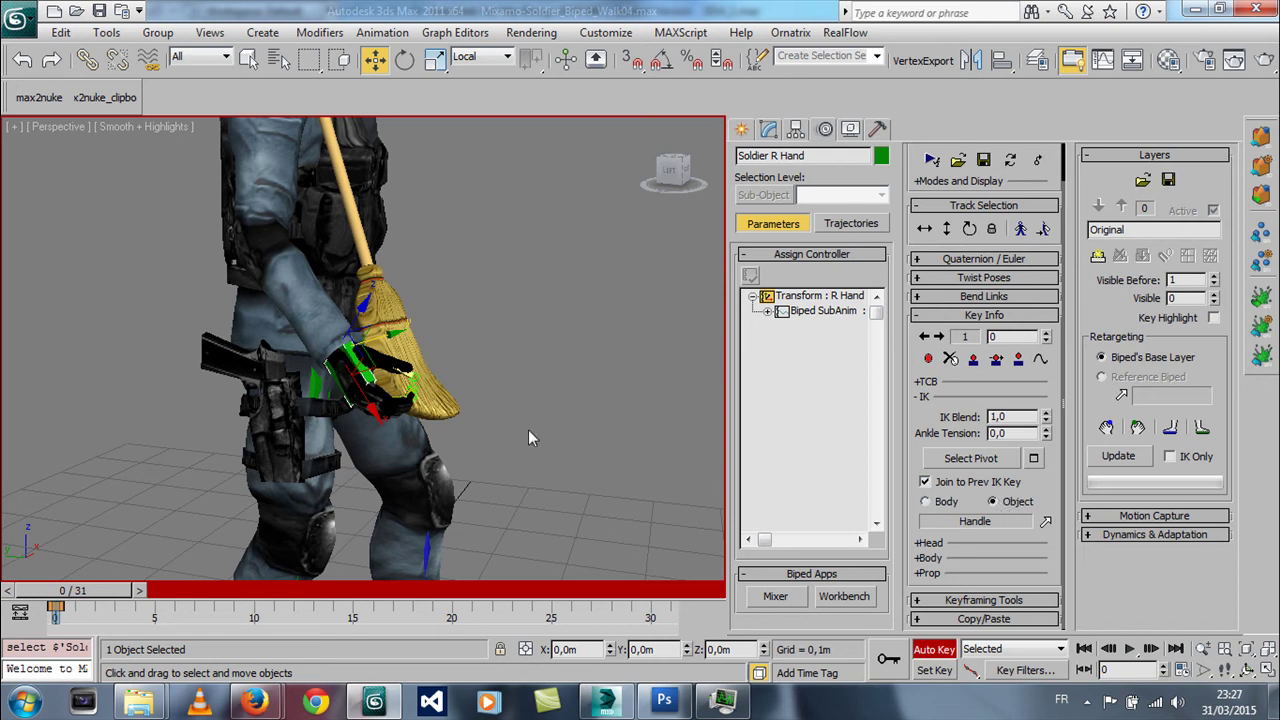
- Reselect the right hand and key it in Object space relative to the Handle
left_click(386, 312)
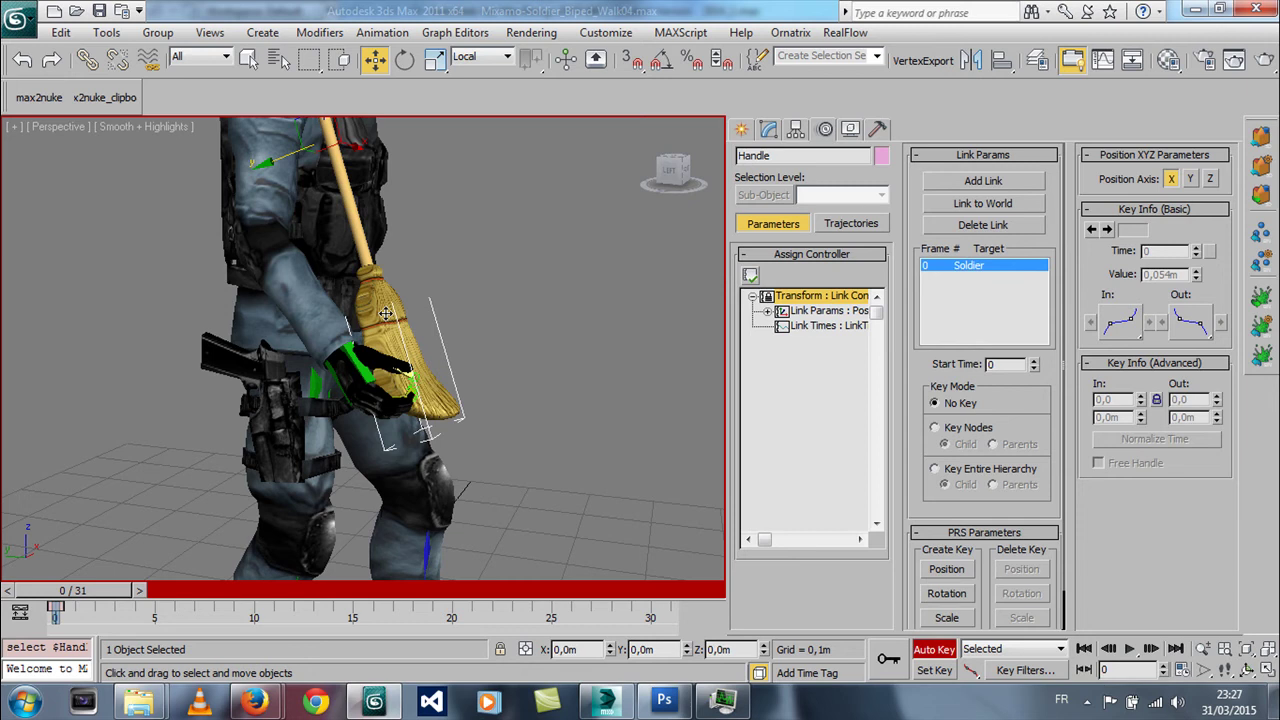
left_click(369, 376)
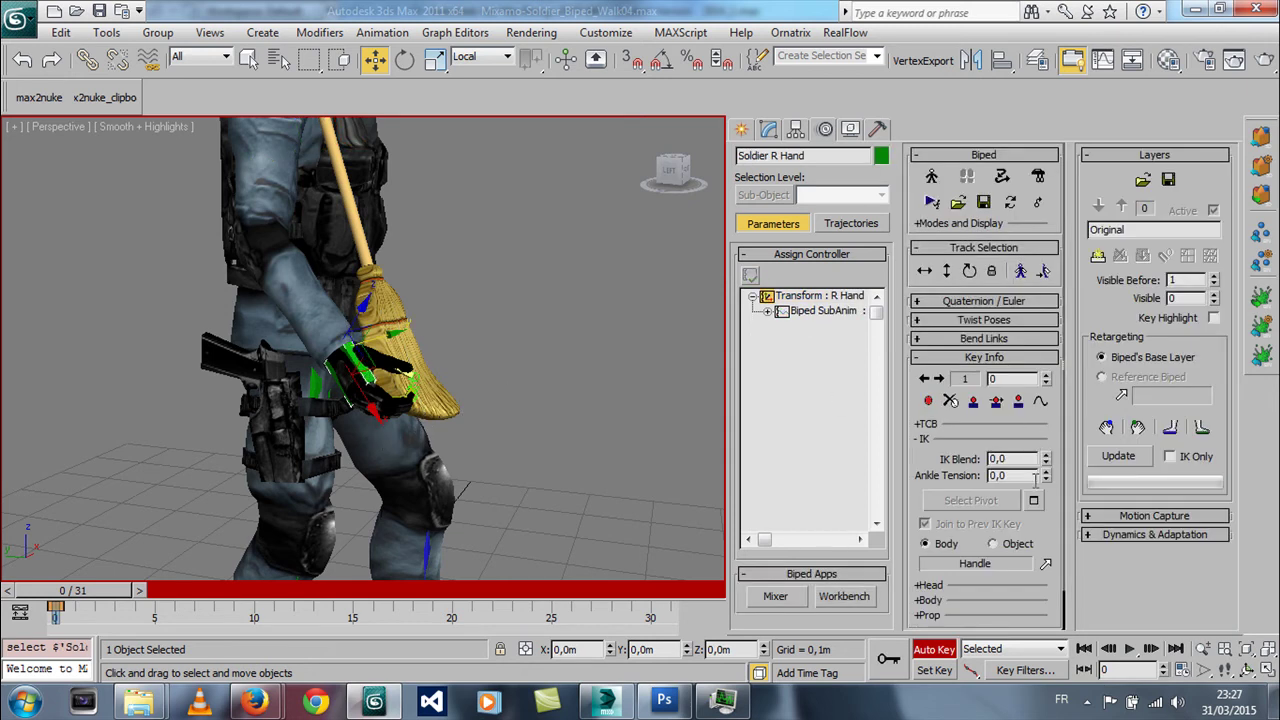
left_click(1018, 548)
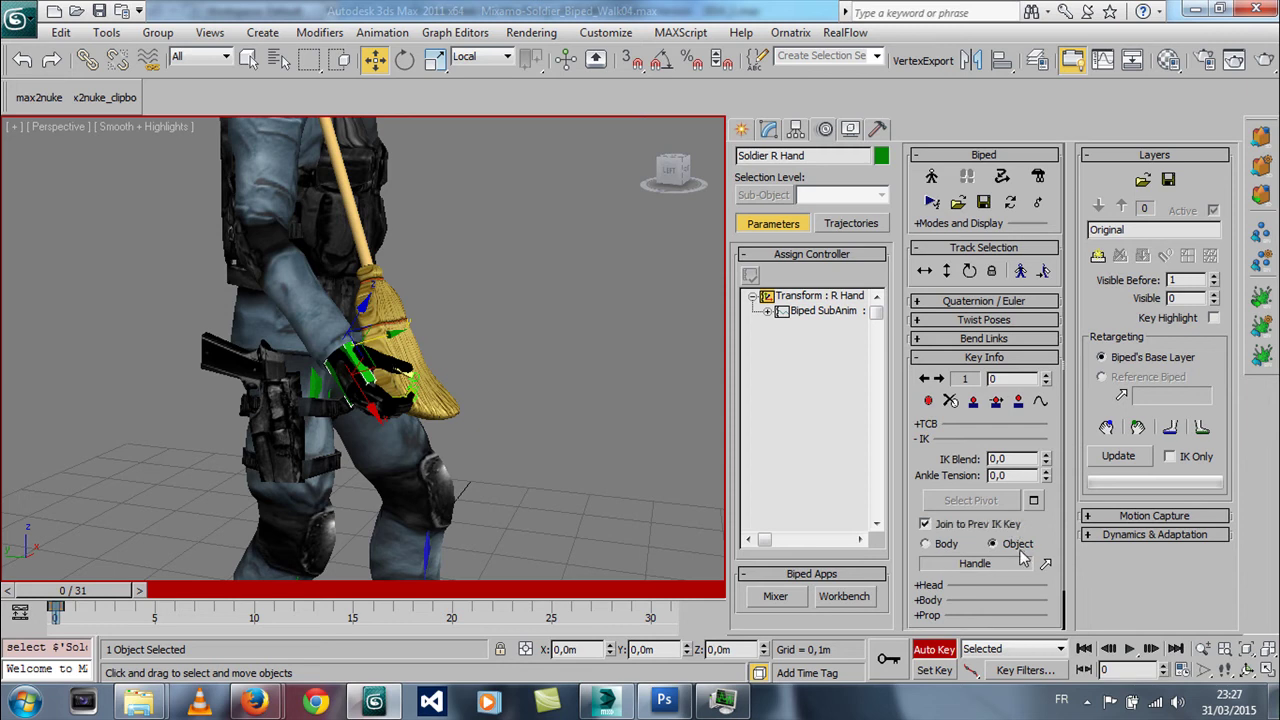
left_click(384, 314)
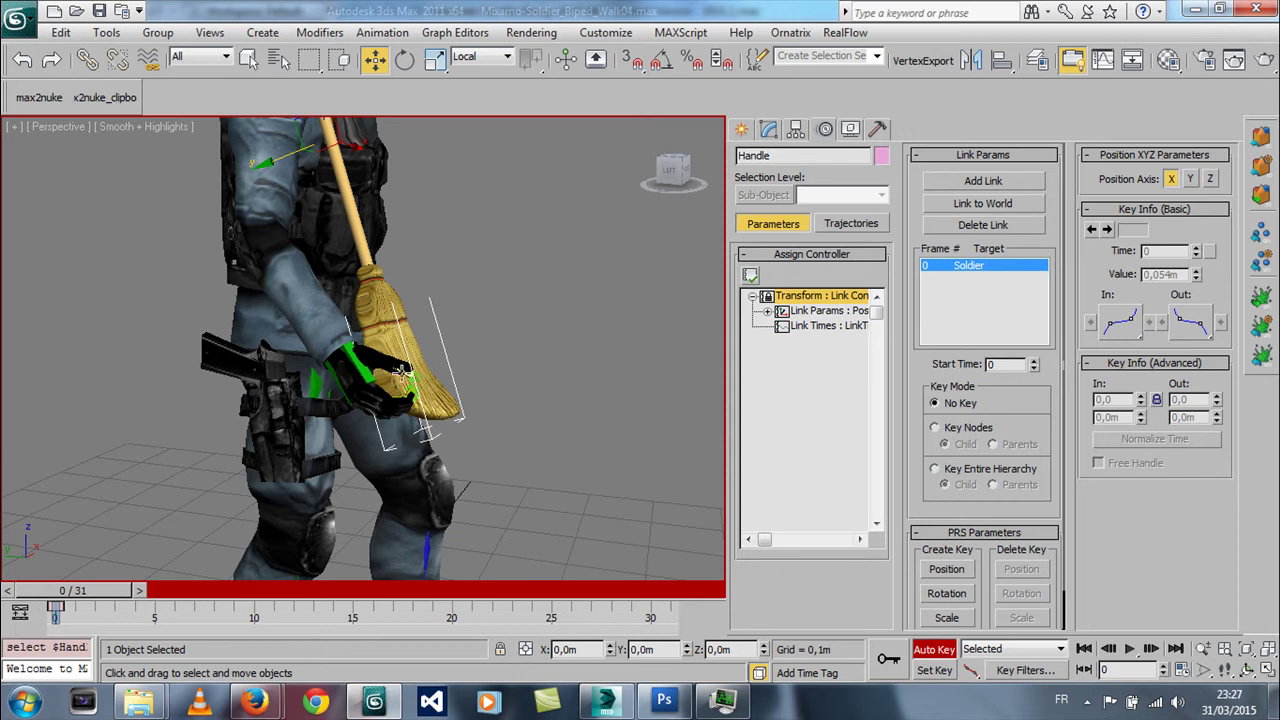
left_click(367, 373)
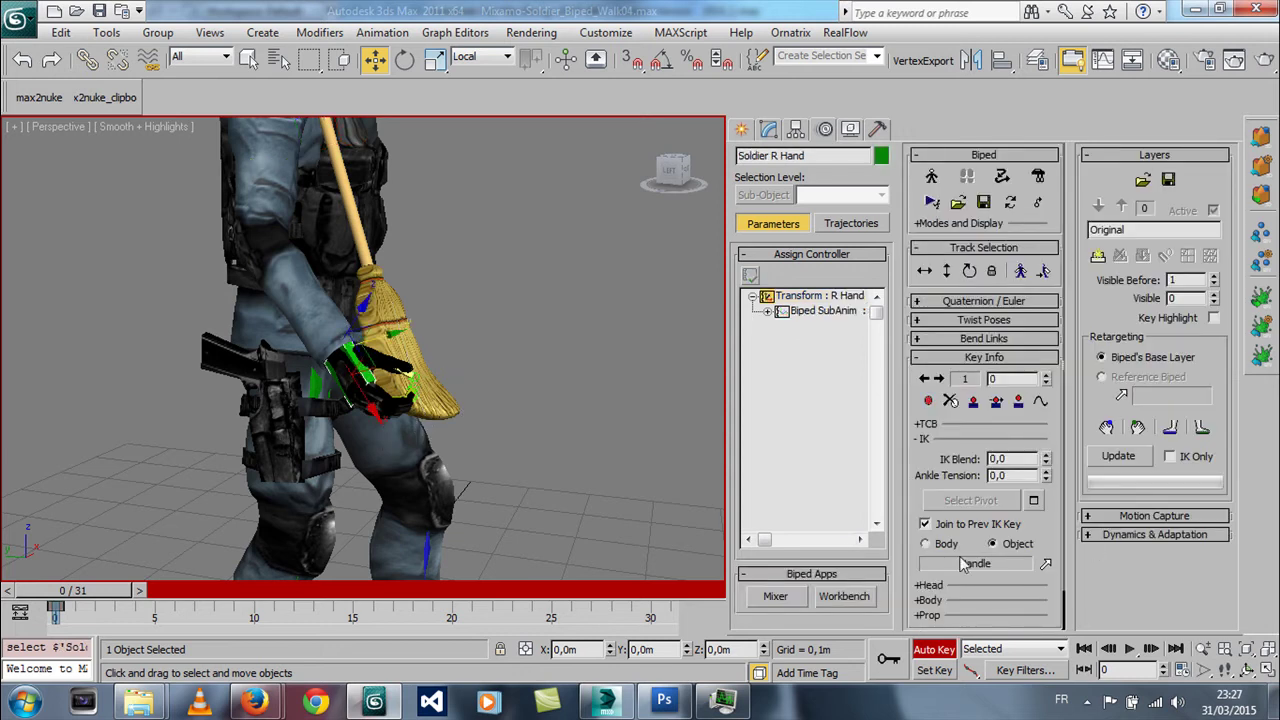
left_click(380, 299)
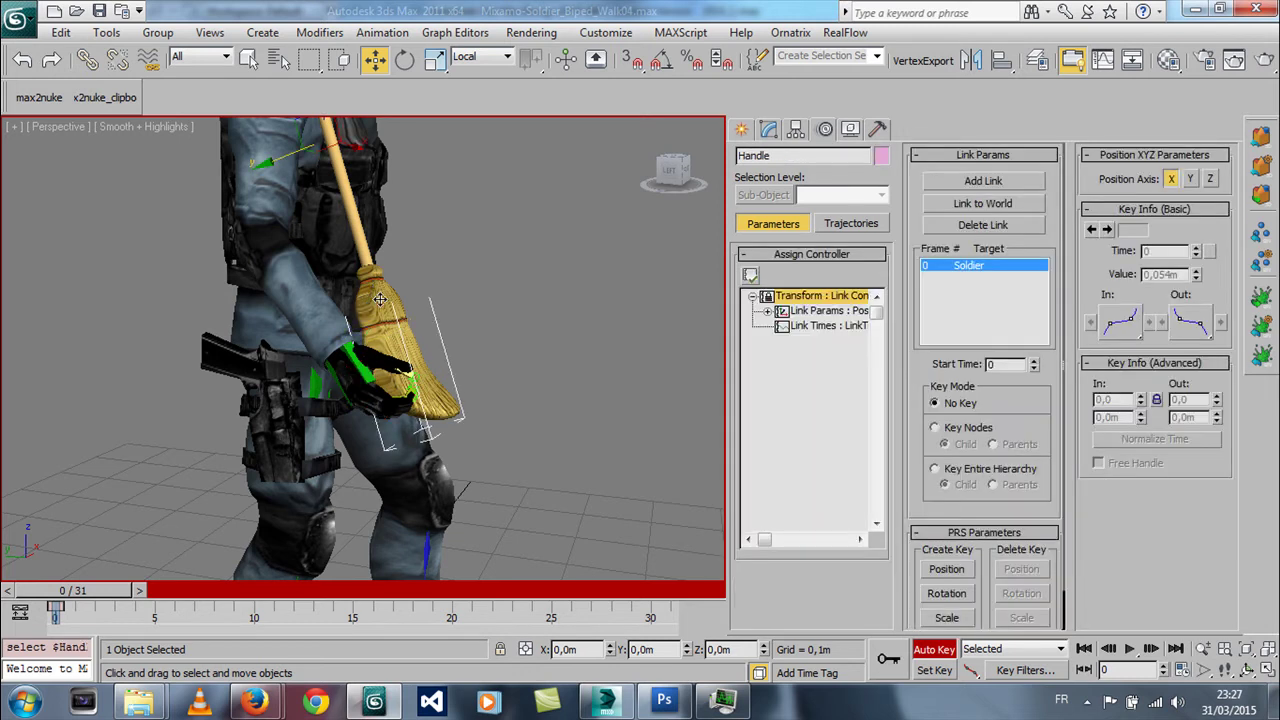
scroll(388, 303, "down", 4)
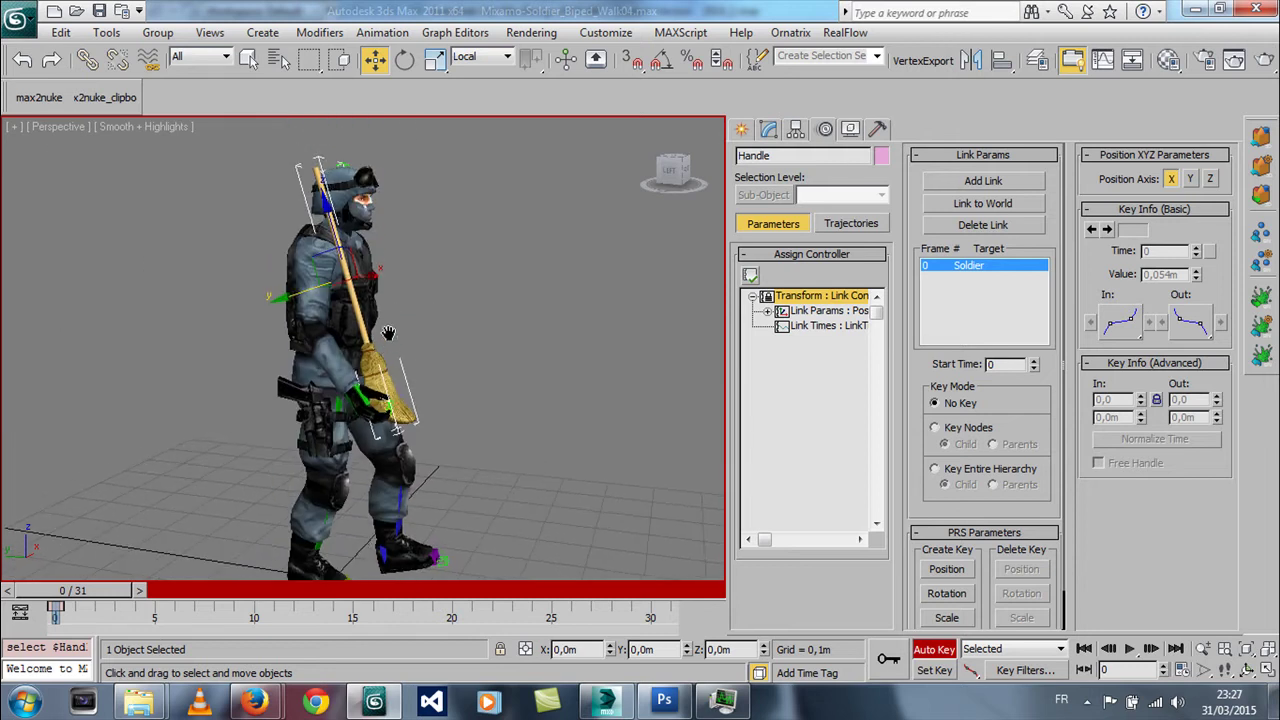
left_click_drag(86, 592, 183, 592)
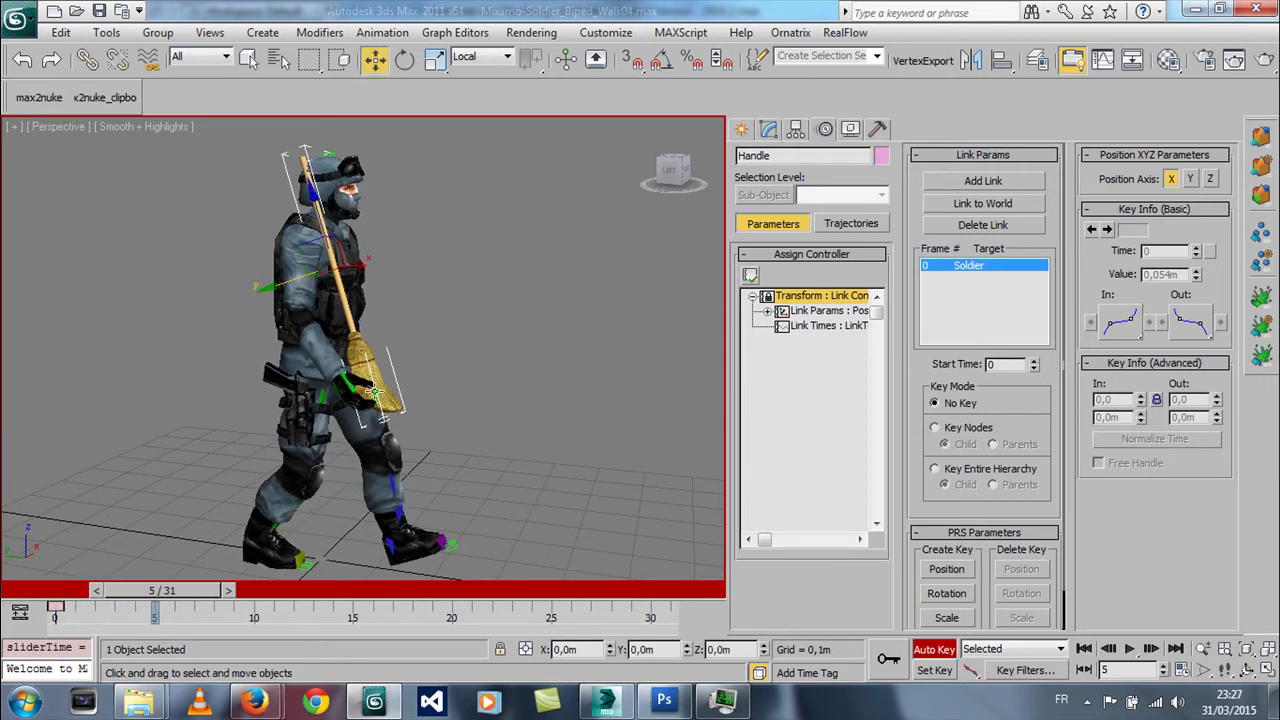
right_click(375, 392)
left_click(398, 420)
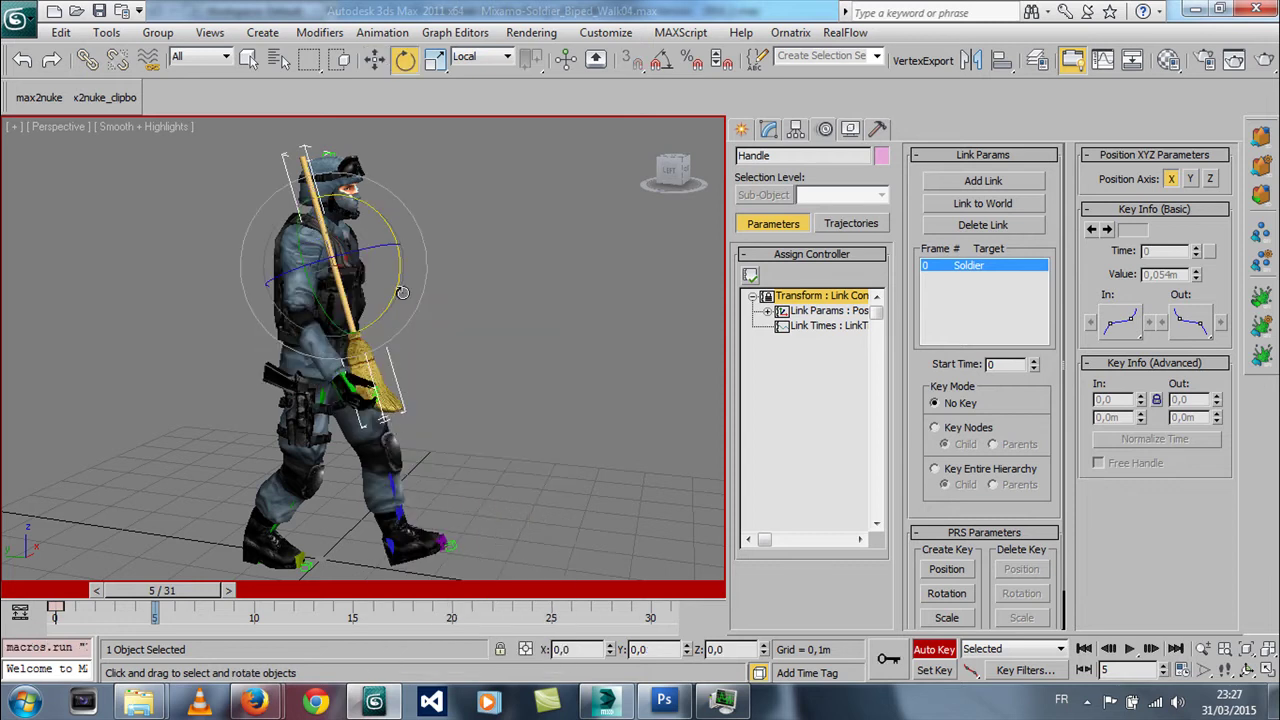
left_click_drag(396, 291, 401, 278)
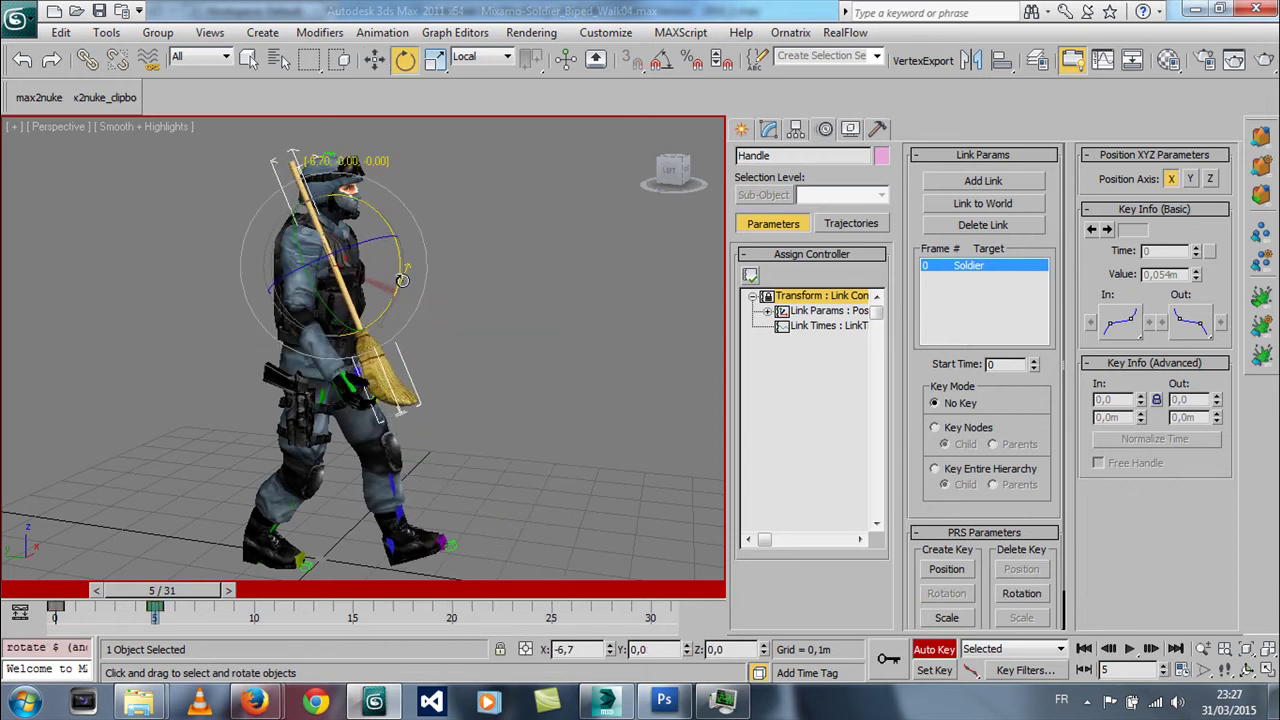
right_click(401, 278)
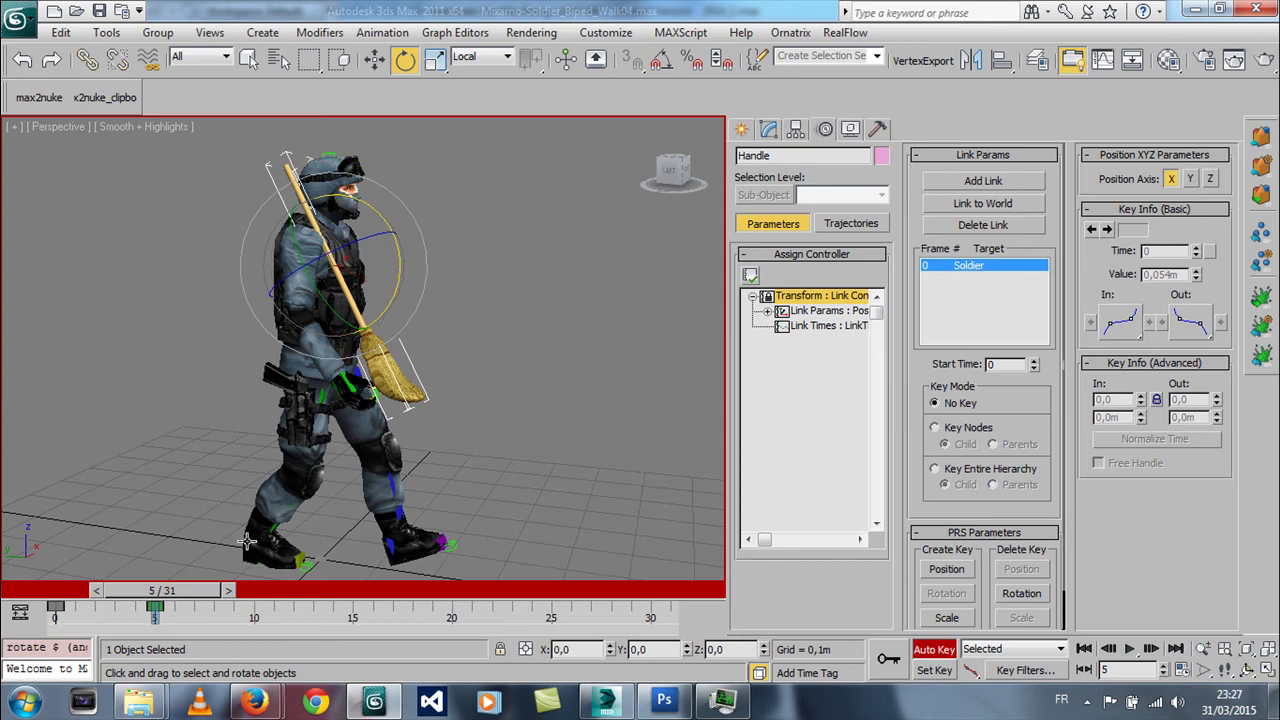
left_click_drag(190, 583, 60, 590)
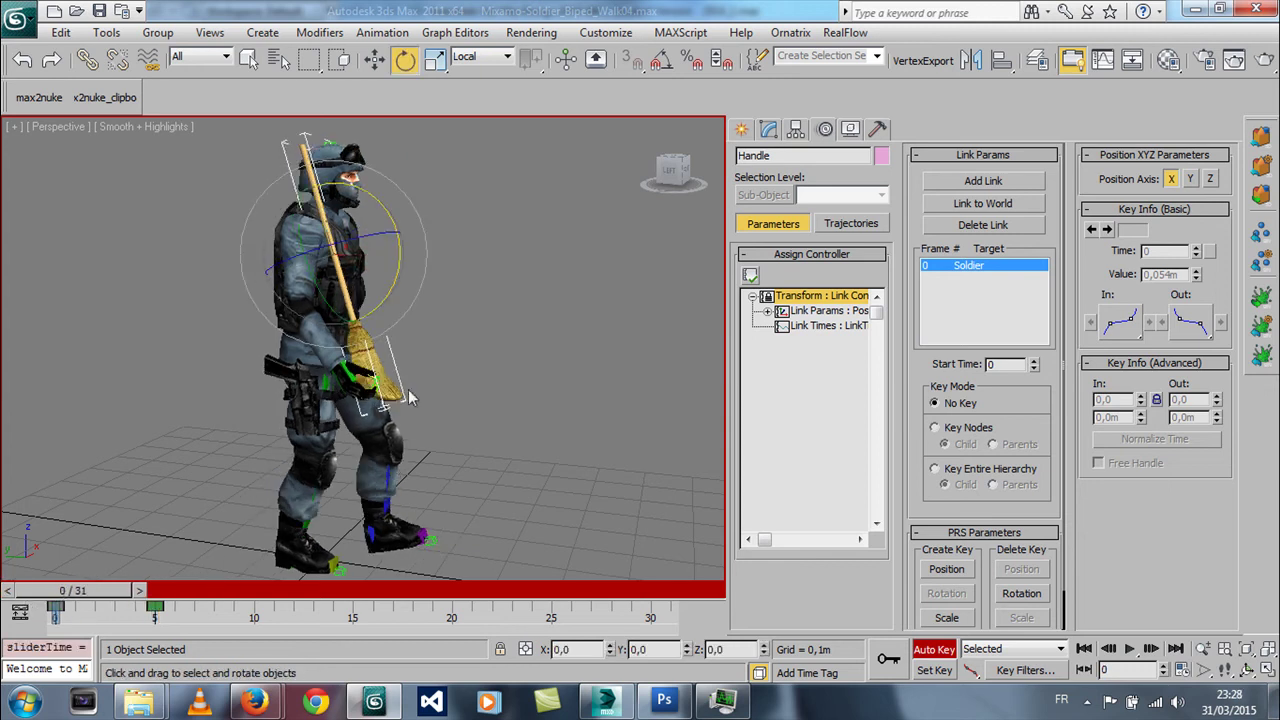
left_click(350, 377)
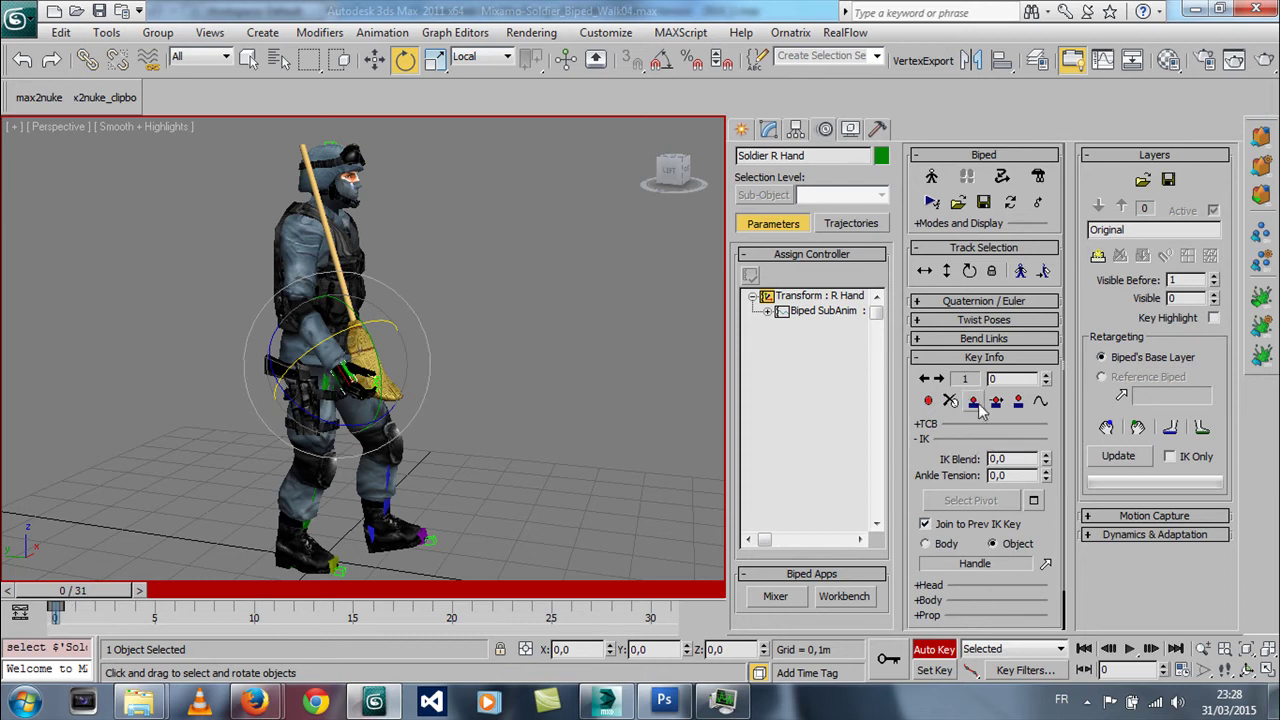
- Plant the right hand on the broom handle at frame 0 and scrub frames 0–5 to check it
left_click(971, 401)
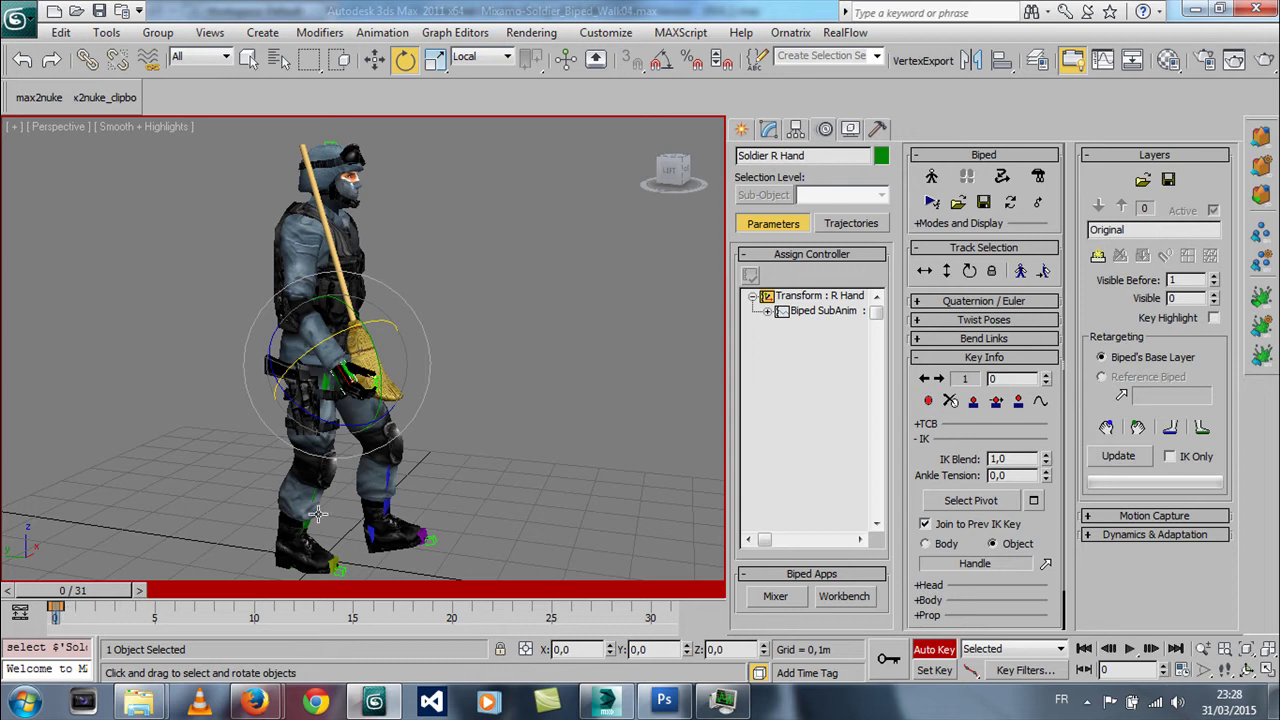
left_click_drag(108, 592, 213, 580)
key("e")
scroll(380, 405, "up", 4)
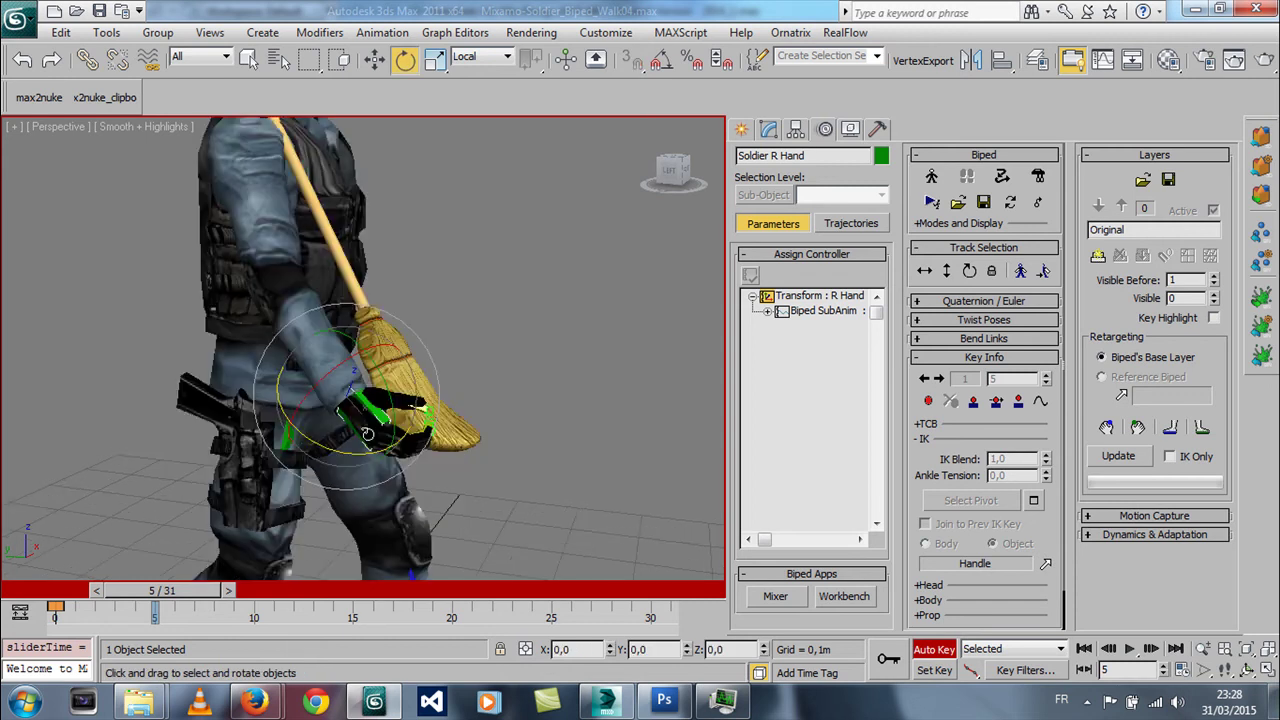
key("q")
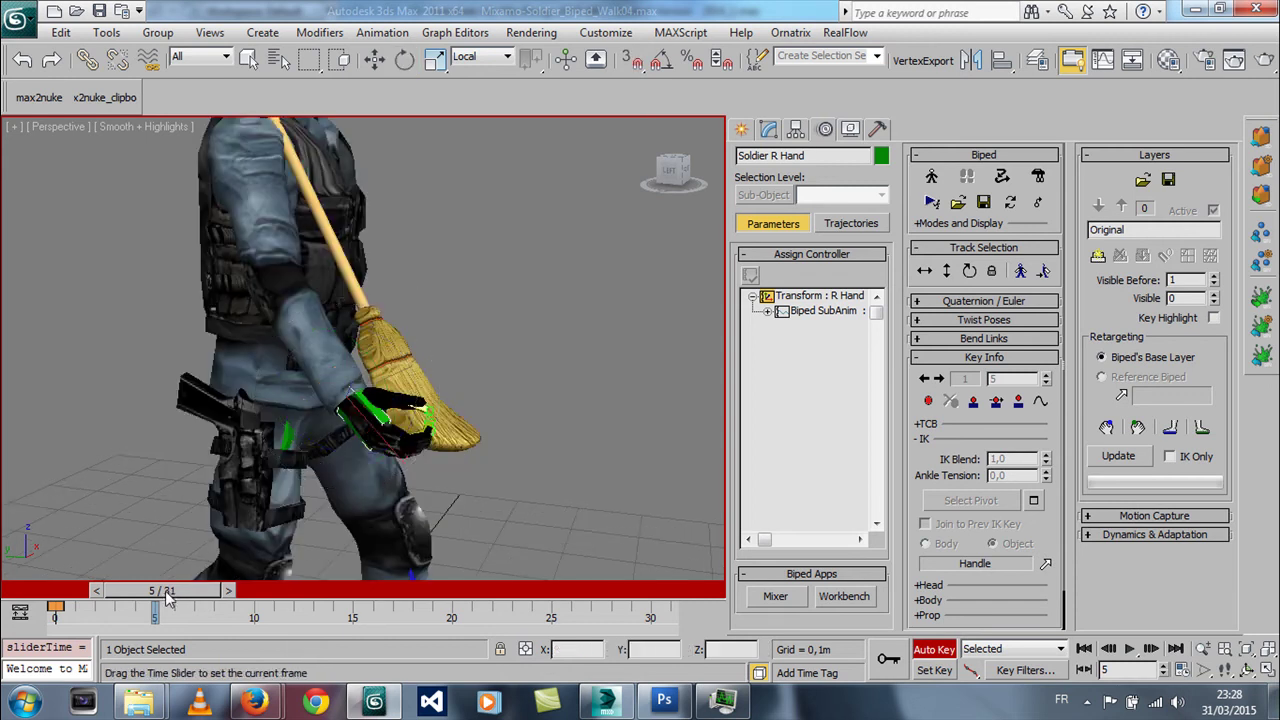
left_click_drag(155, 590, 12, 596)
- Check the grip at frame 5, then select the soldier's body mesh
key("e")
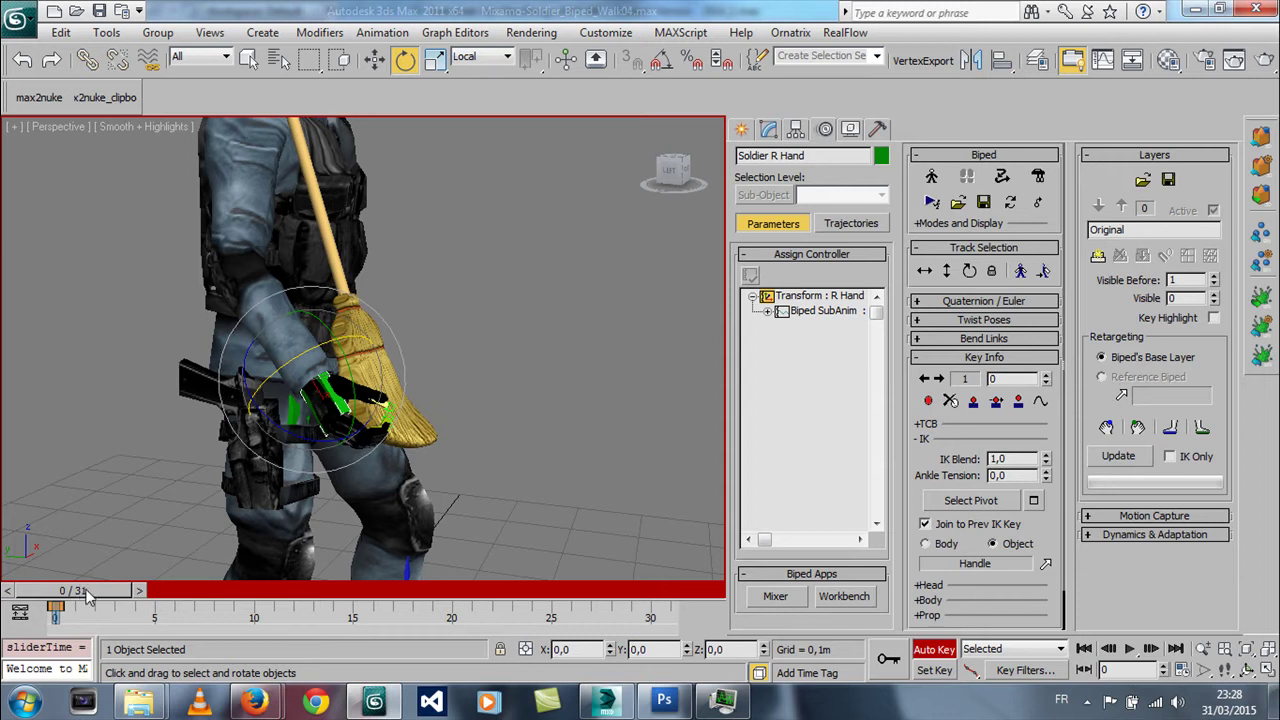
left_click_drag(90, 590, 192, 592)
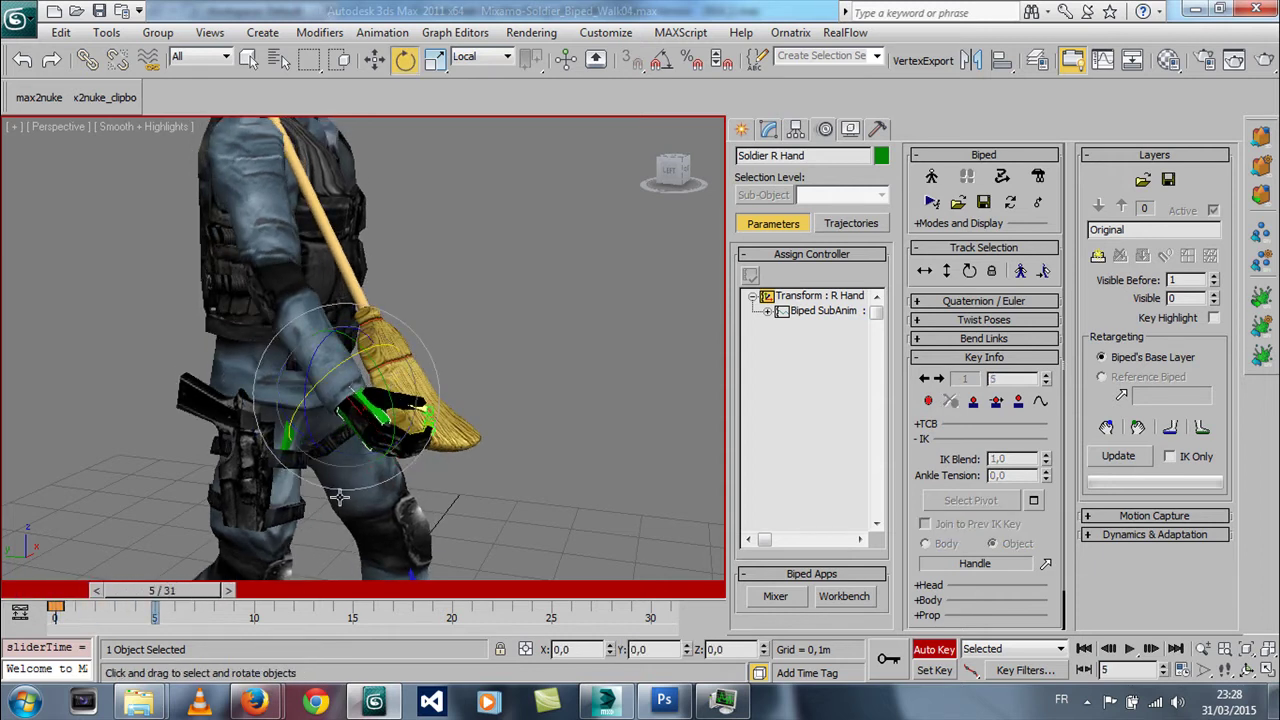
left_click(359, 285)
middle_click_drag(359, 285, 379, 375)
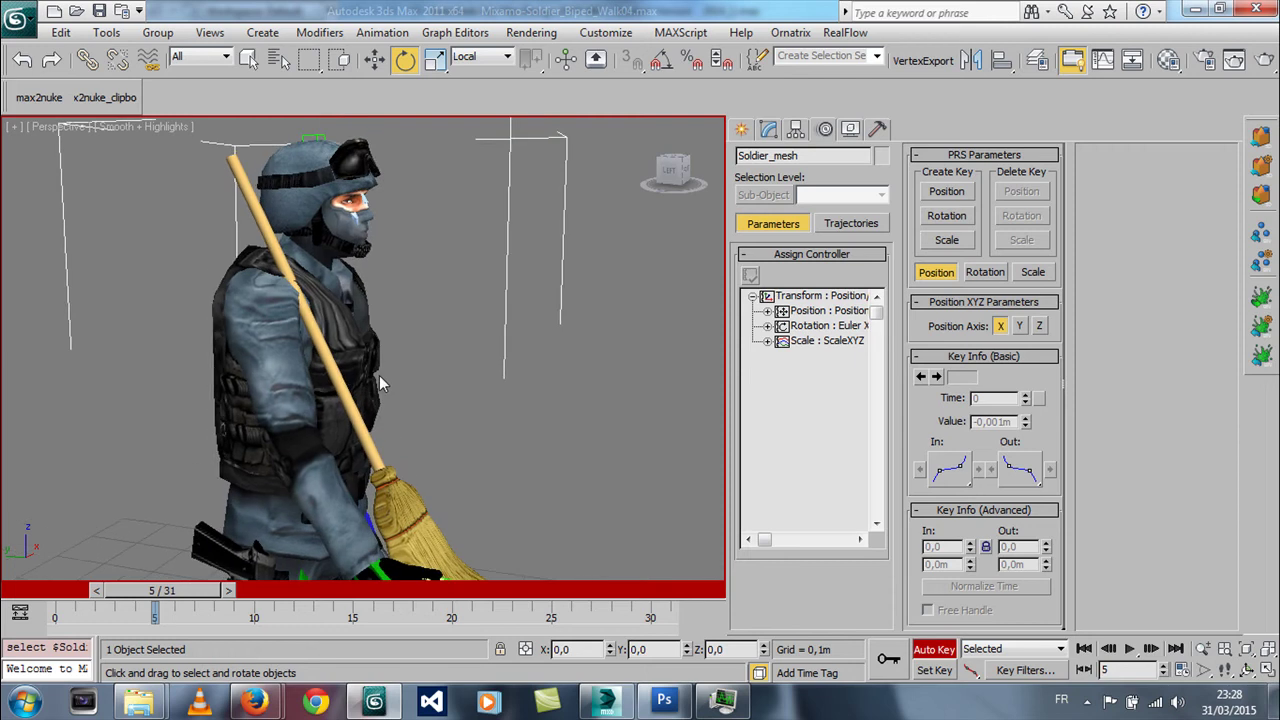
- Select the broom handle and nudge it to key its position at frame 5
left_click(409, 493)
middle_click_drag(409, 493, 375, 300)
right_click(388, 296)
left_click(398, 312)
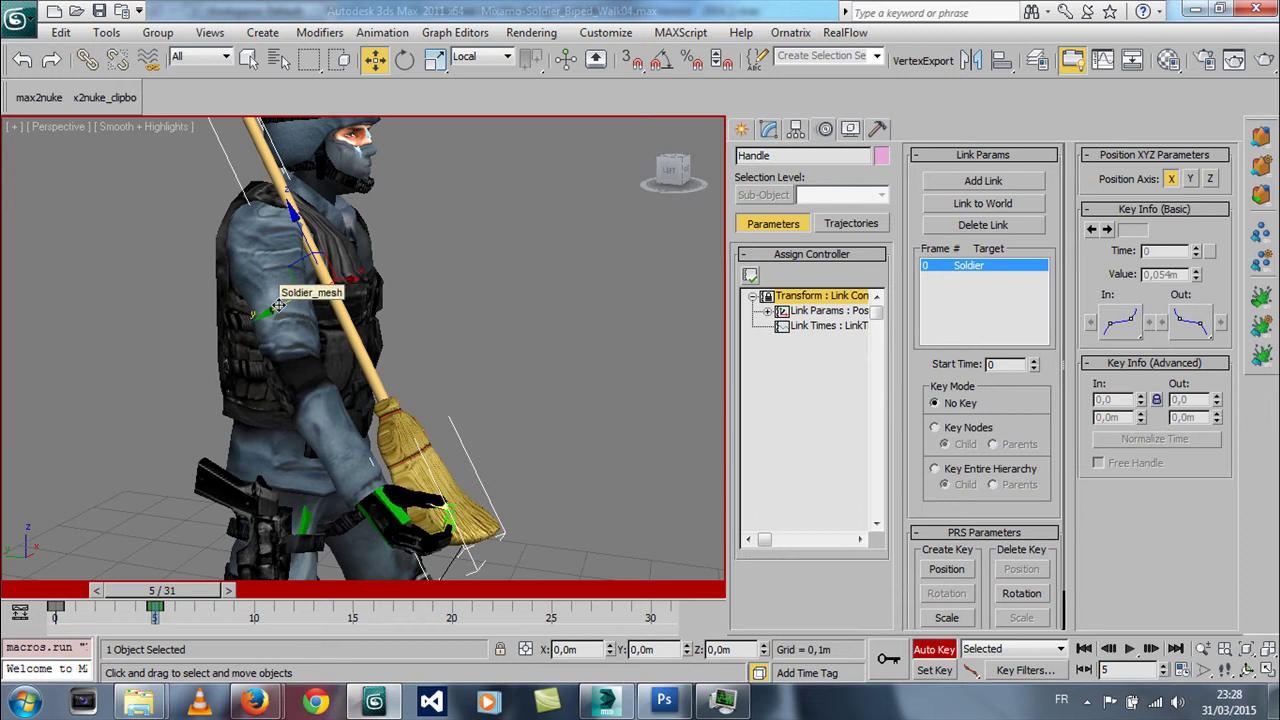
left_click_drag(278, 305, 287, 305)
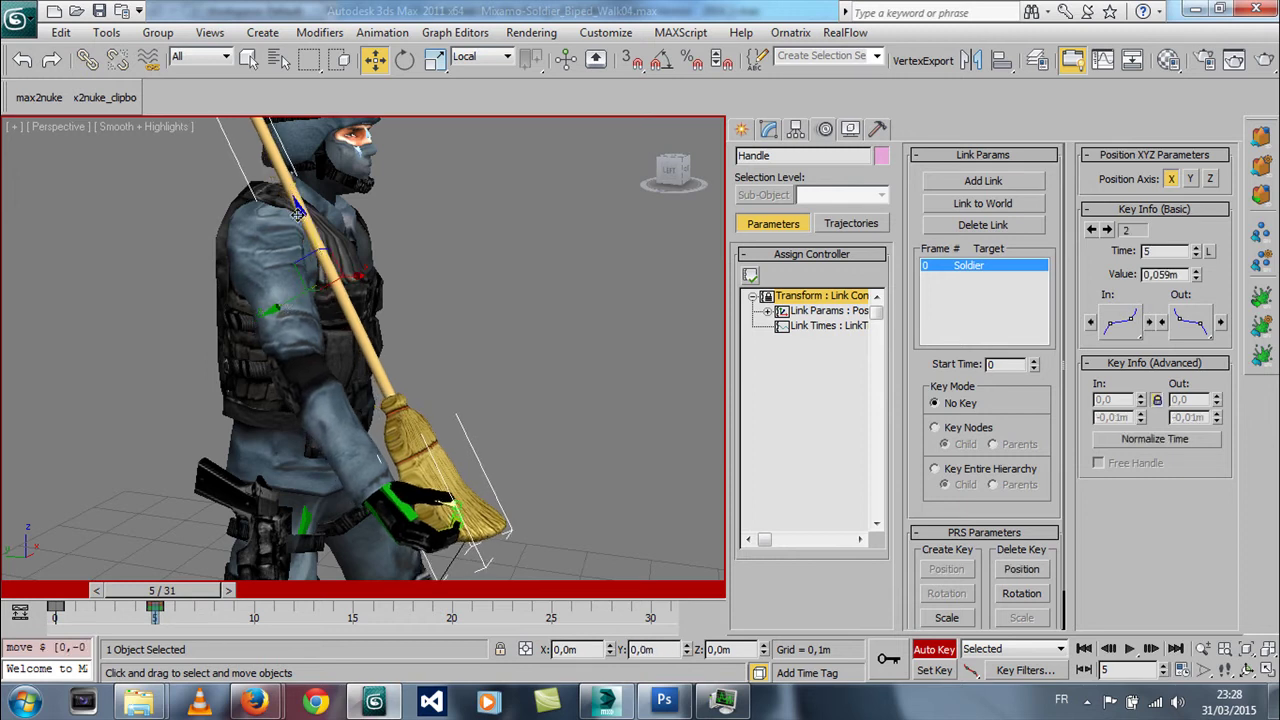
mouse_move(201, 591)
left_mouse_down()
mouse_move(201, 566)
mouse_move(286, 591)
left_mouse_up()
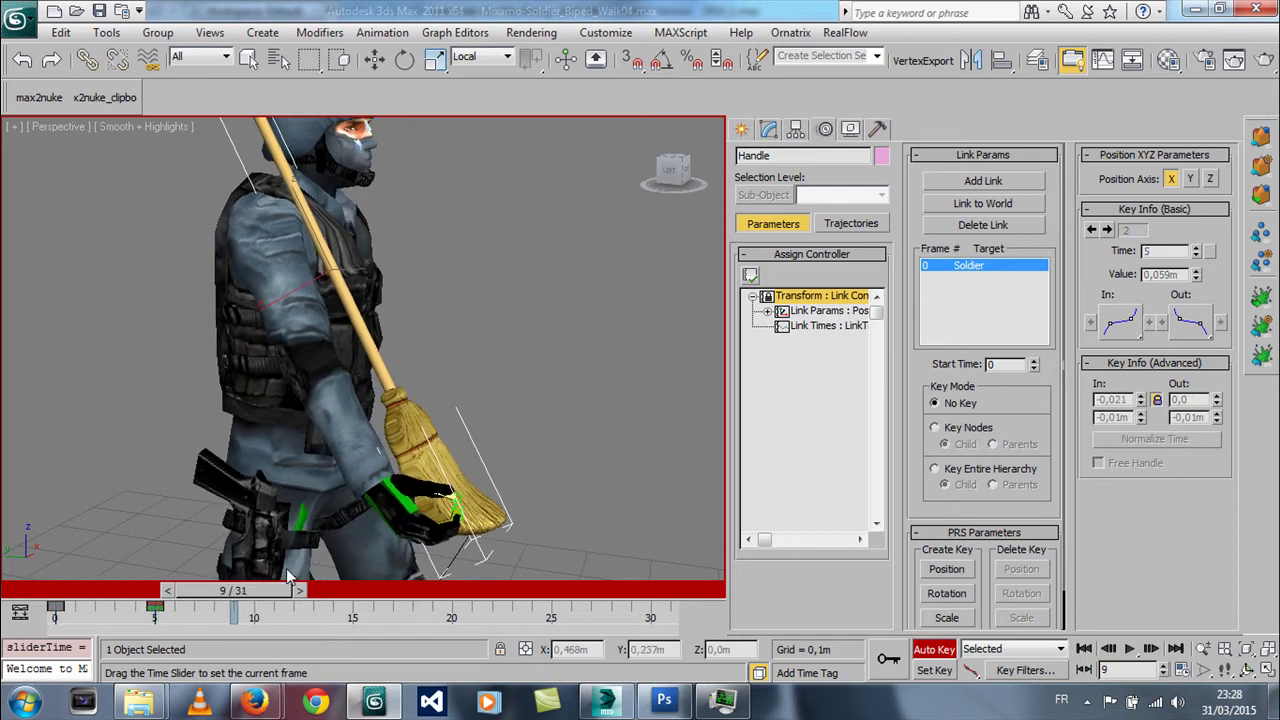
- At frame 10, tilt the broom nearly upright and shift it to key its pose
key("w")
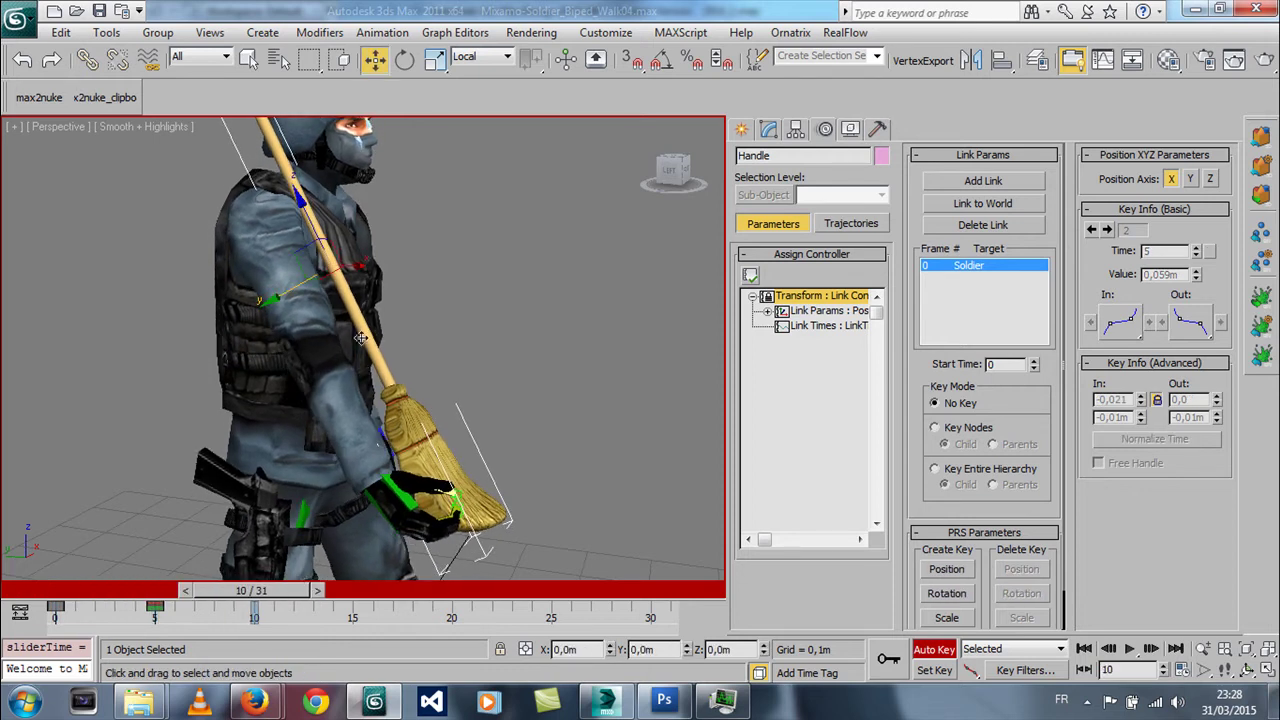
right_click(363, 333)
left_click(391, 368)
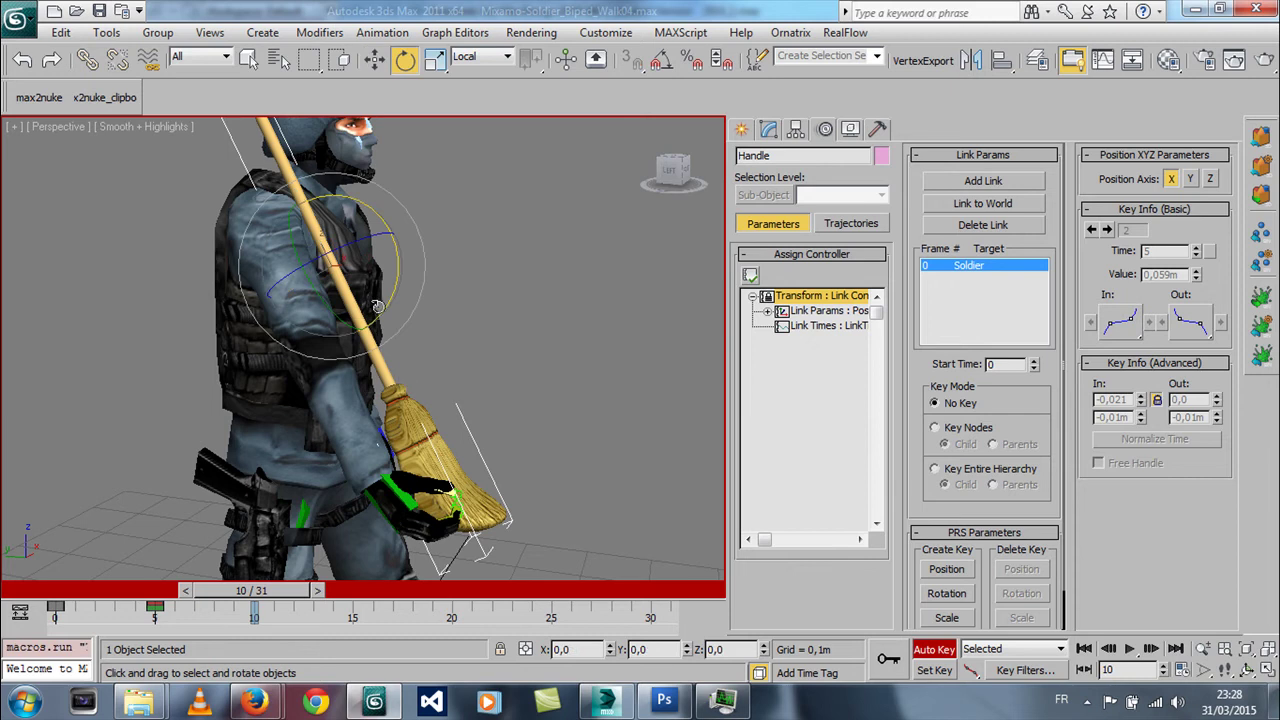
left_click_drag(386, 298, 367, 272)
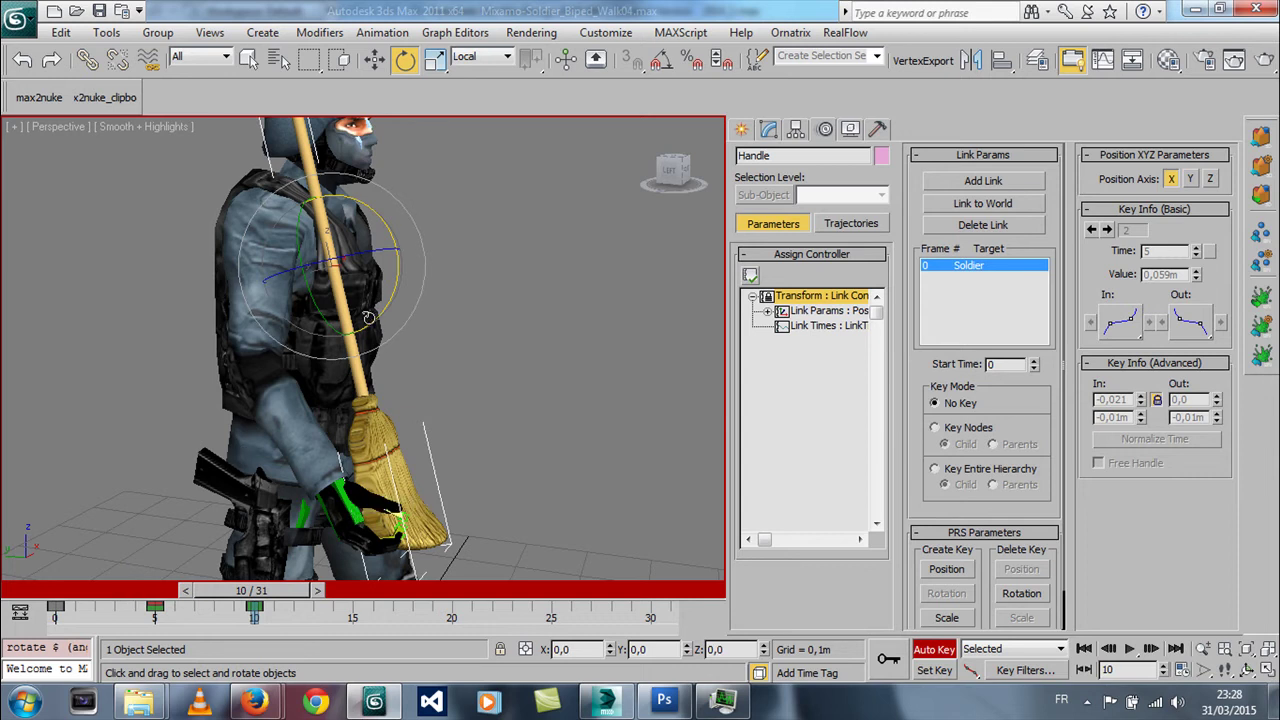
key("w")
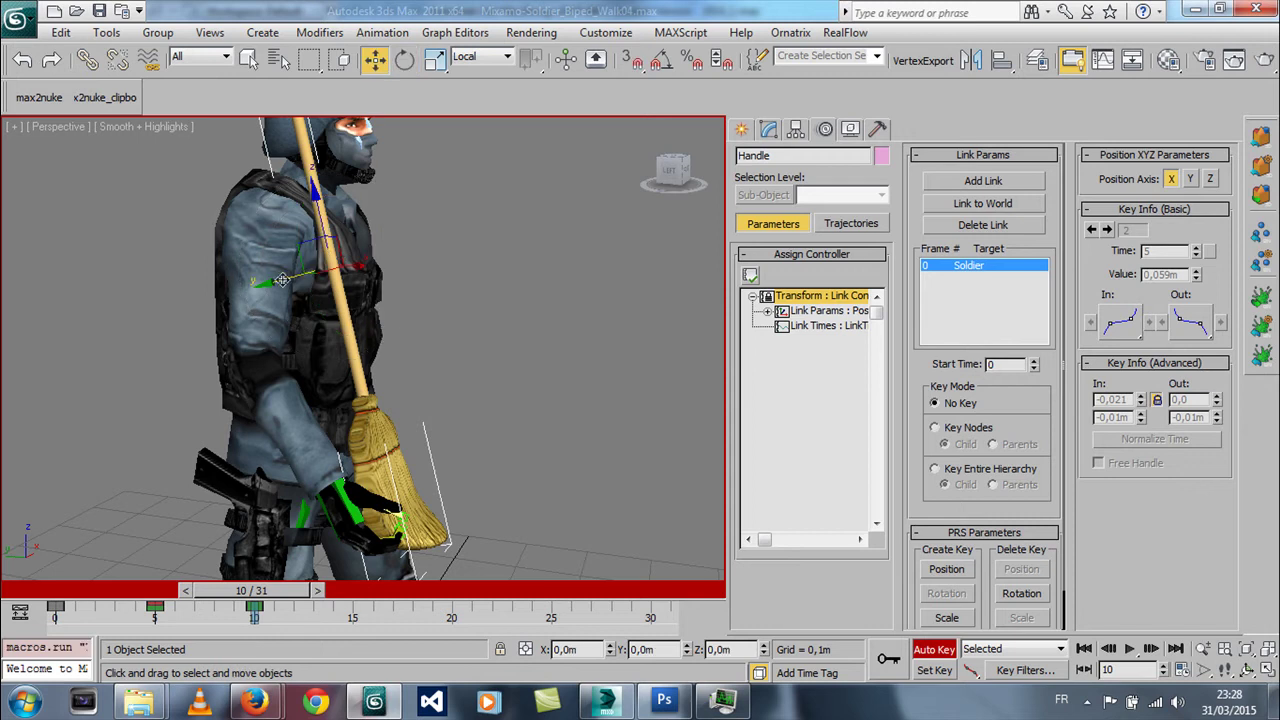
left_click_drag(282, 280, 273, 284)
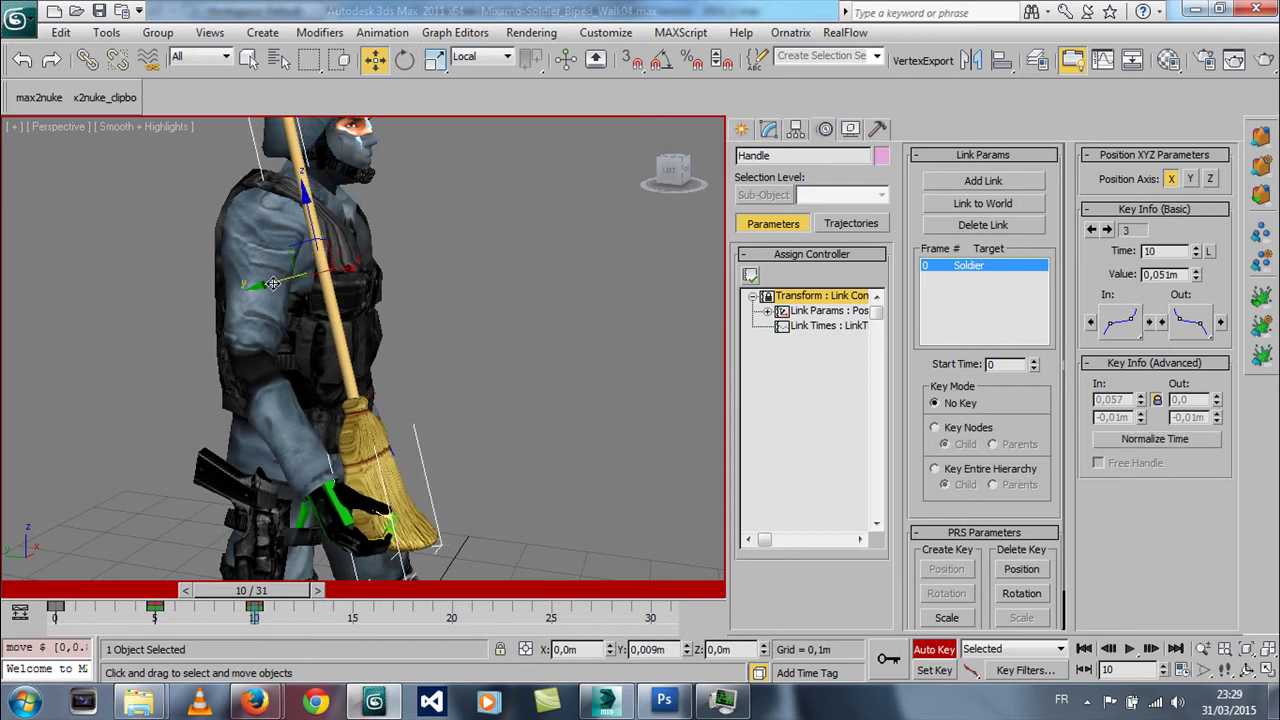
mouse_move(229, 600)
left_mouse_down()
mouse_move(213, 580)
mouse_move(245, 590)
left_mouse_up()
key("w")
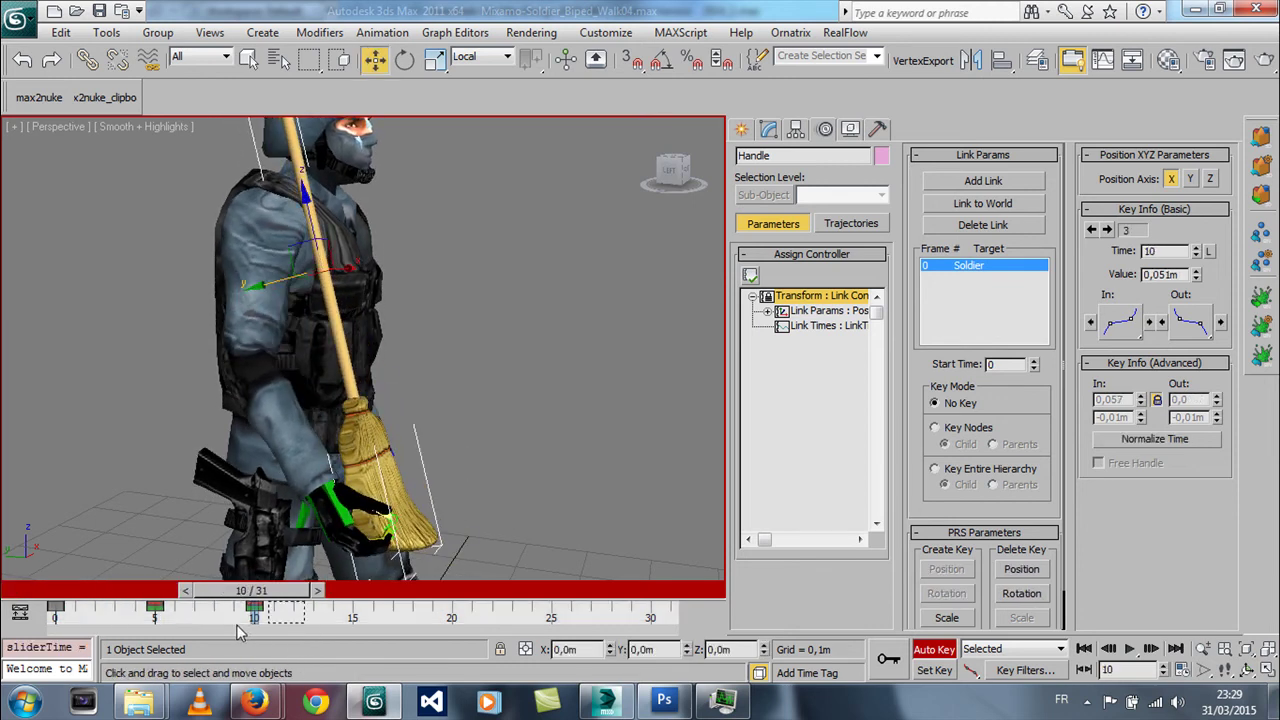
scroll(364, 430, "down", 1)
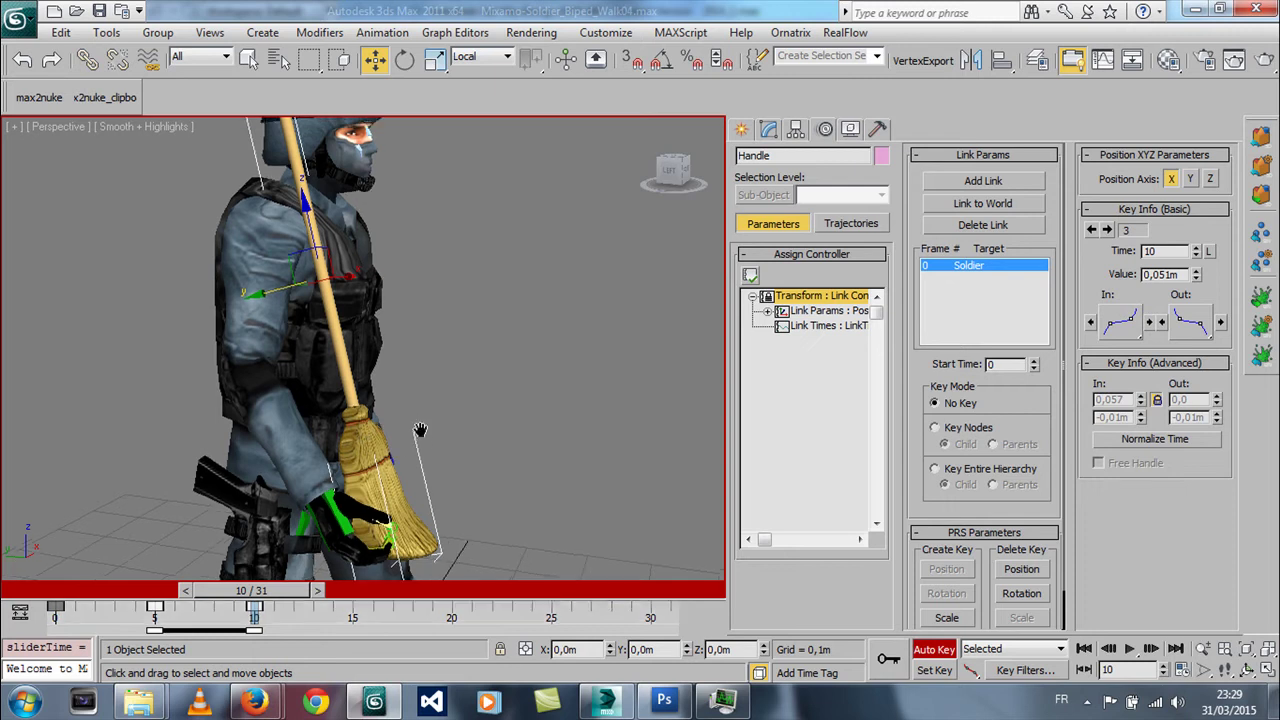
scroll(364, 430, "down", 3)
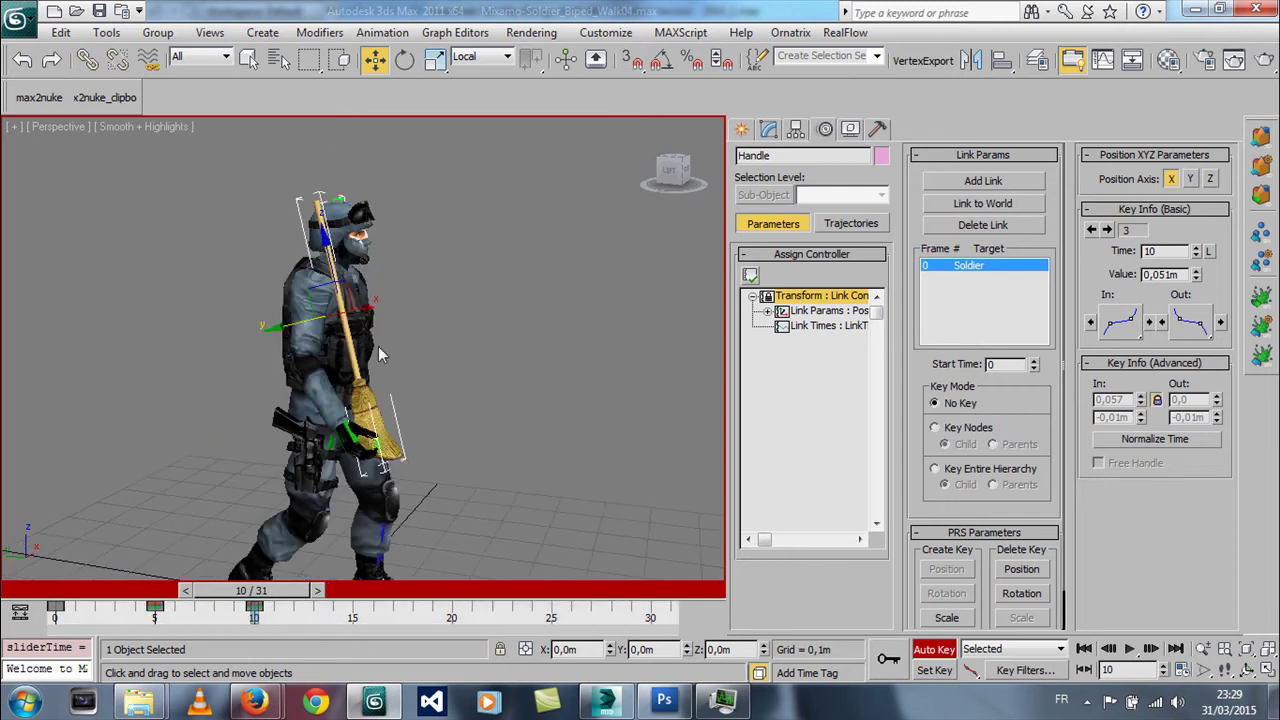
- Move the handle's final track-bar key to frame 31
mouse_move(293, 624)
left_mouse_down()
mouse_move(145, 622)
mouse_move(553, 620)
left_mouse_up()
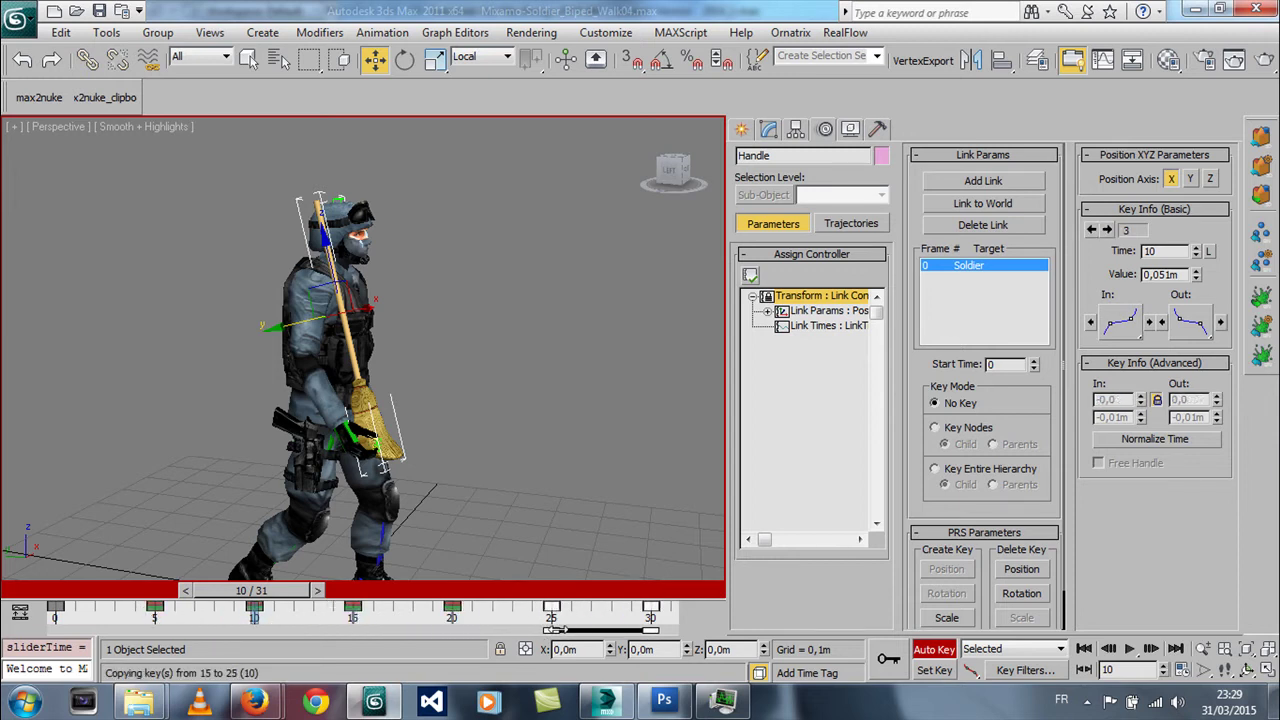
left_click(612, 622)
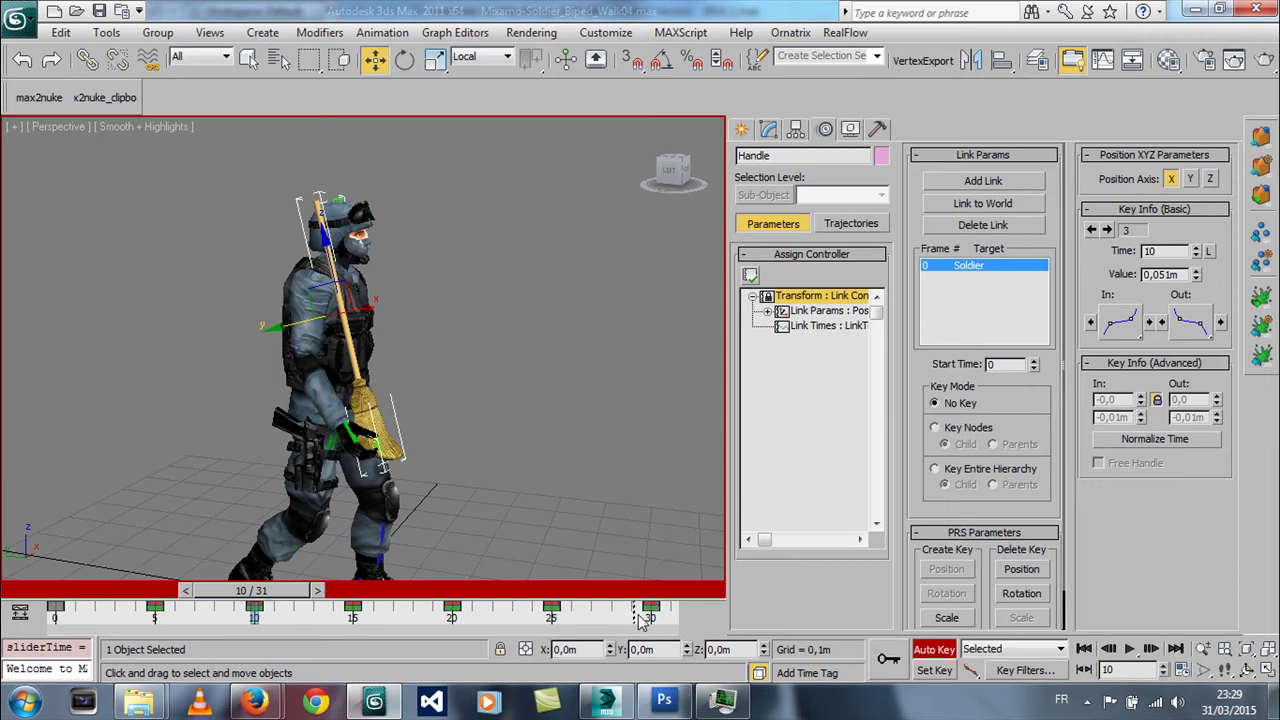
left_click_drag(650, 608, 670, 608)
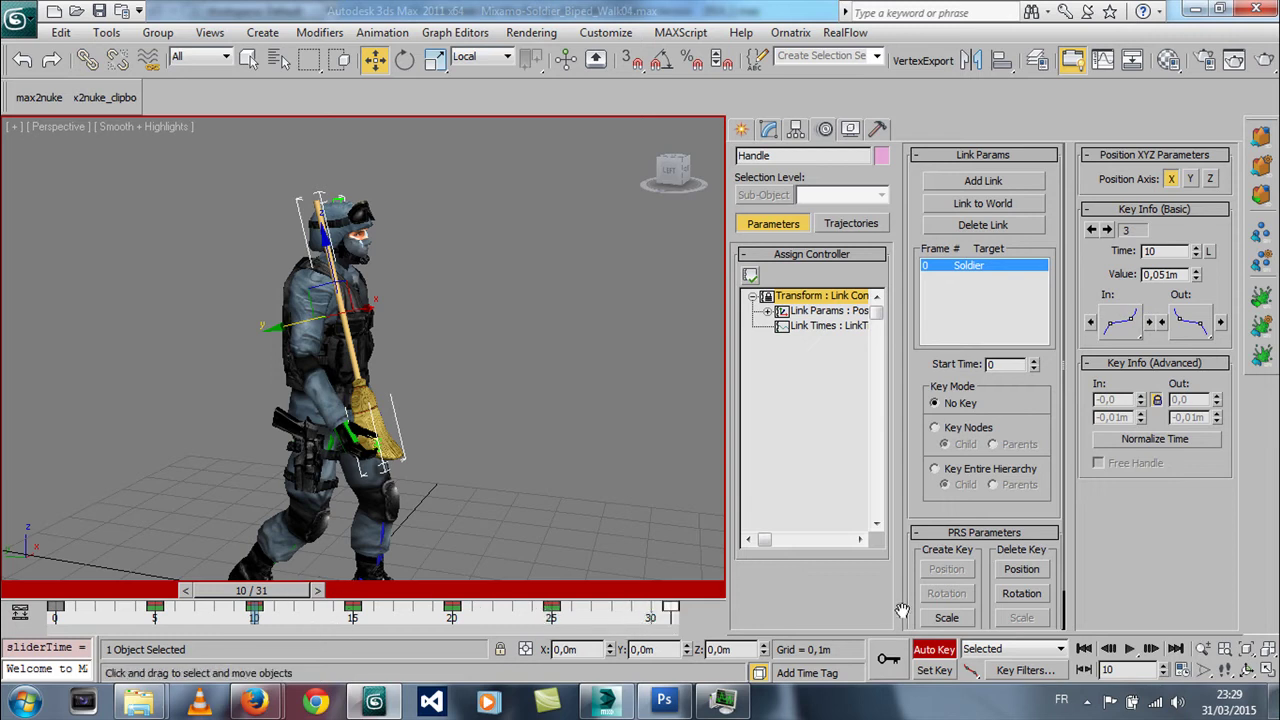
- Play the walk, then delete the handle keys at frames 25 and 30
left_click(1130, 649)
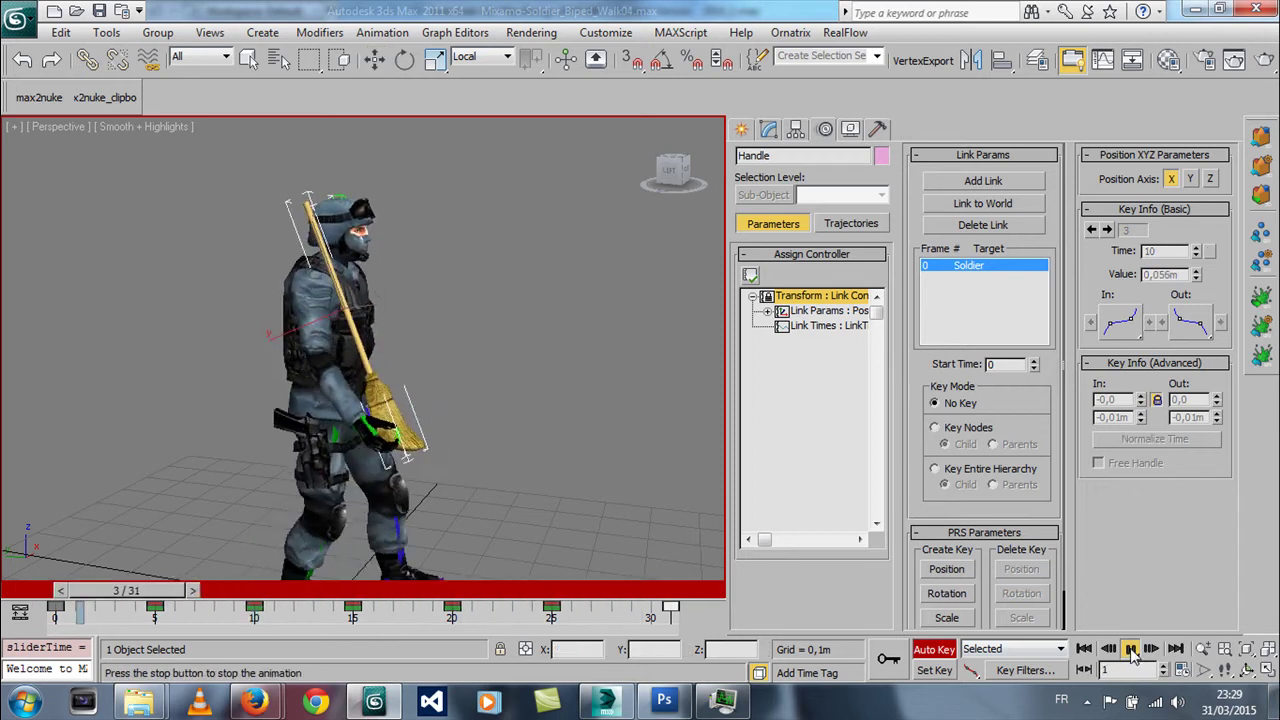
key("Escape")
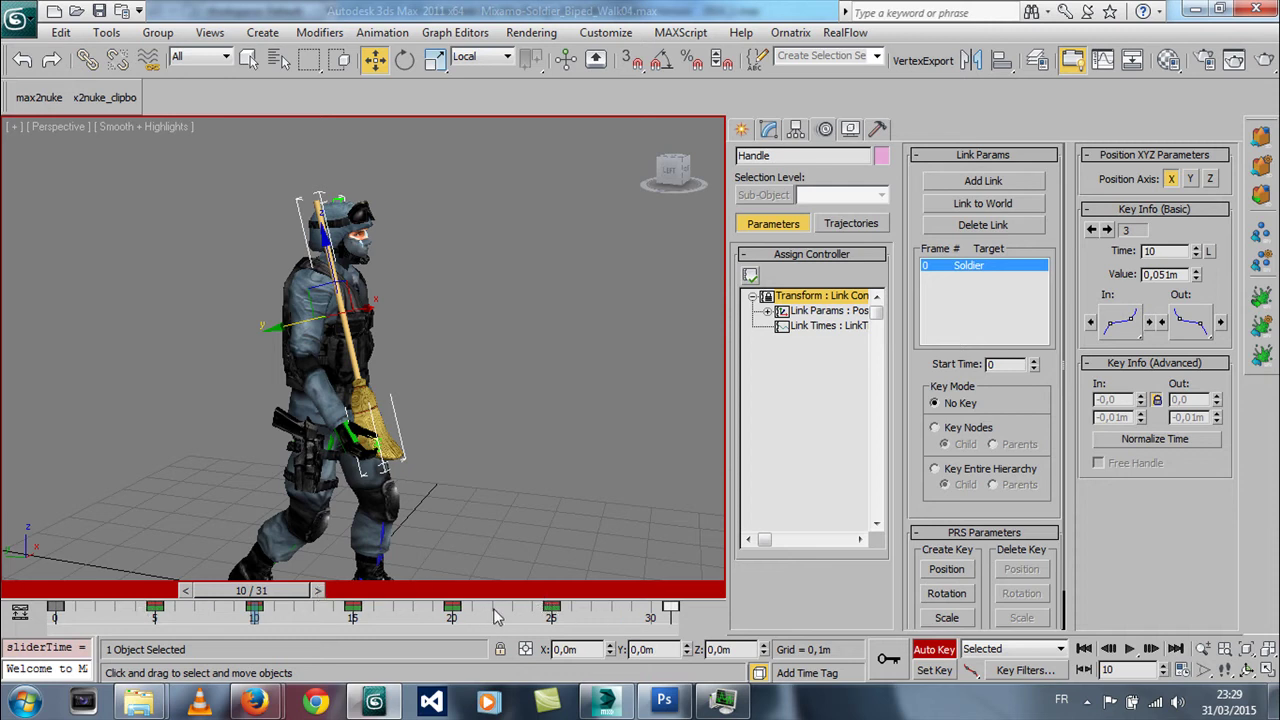
left_click_drag(503, 628, 716, 628)
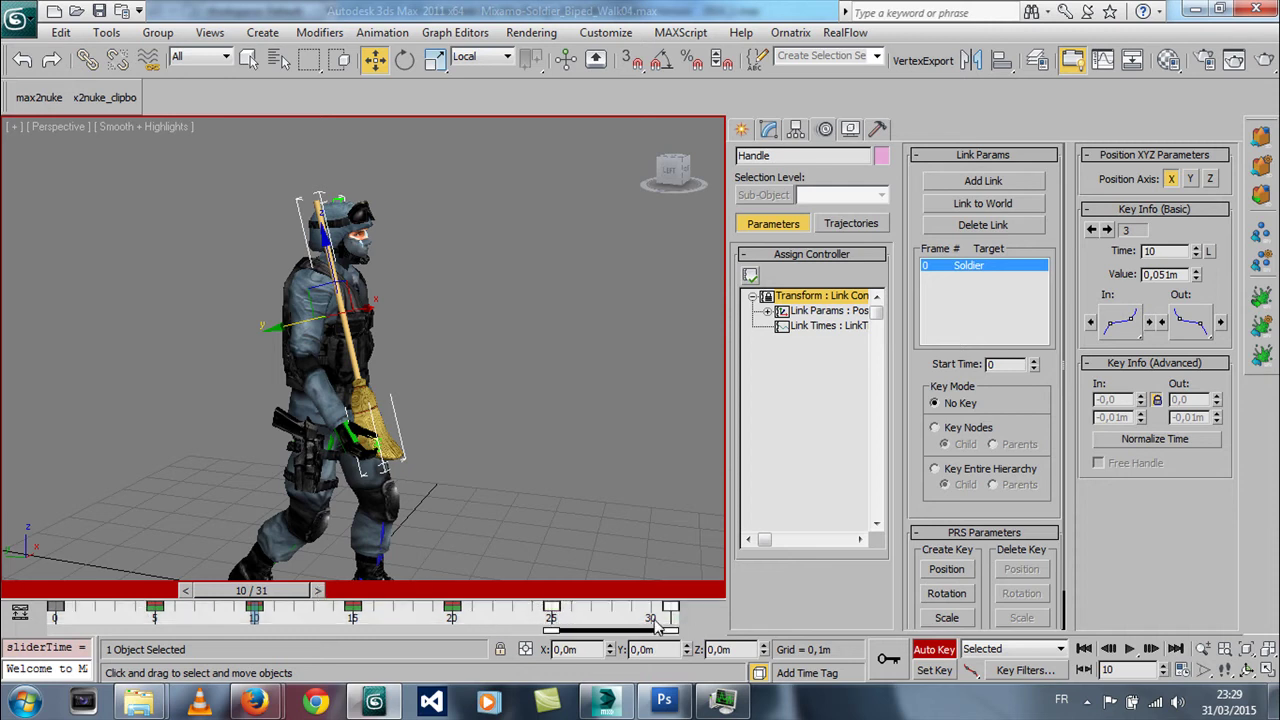
key("Delete")
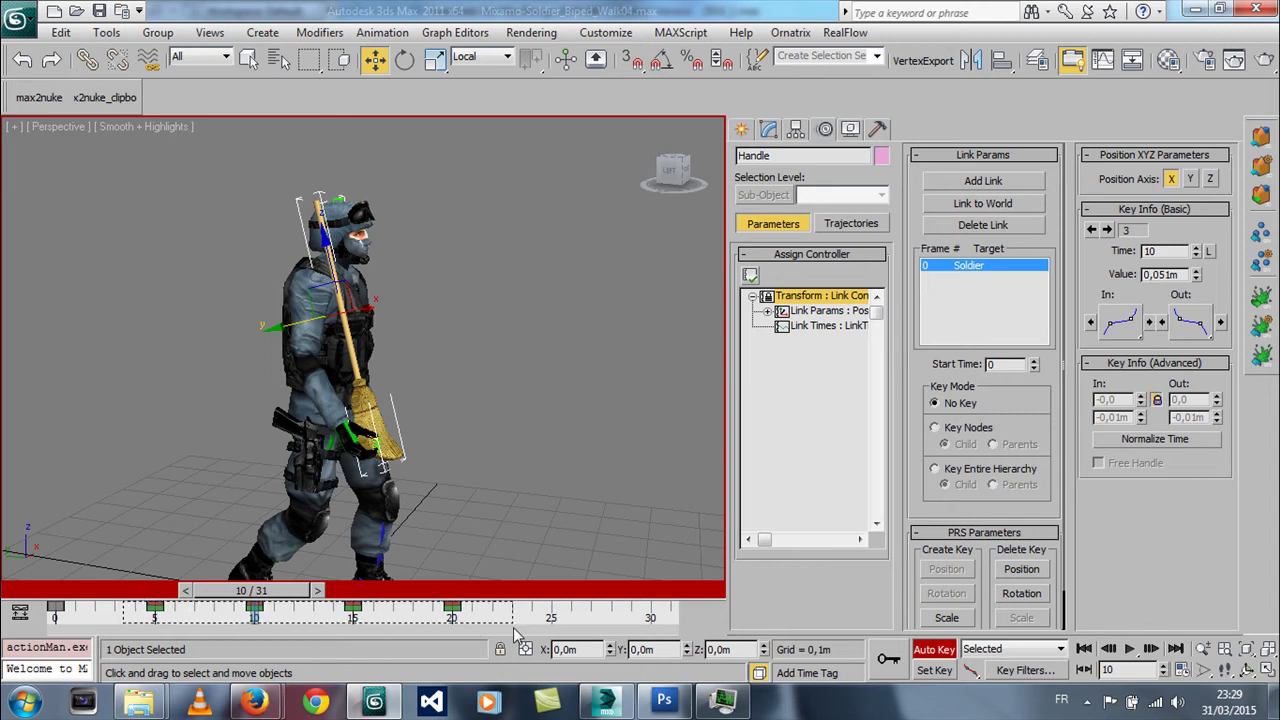
- Shift the handle keys at frames 5–20 five frames later, then the later keys two more
left_click_drag(125, 617, 519, 630)
left_click_drag(190, 630, 290, 630)
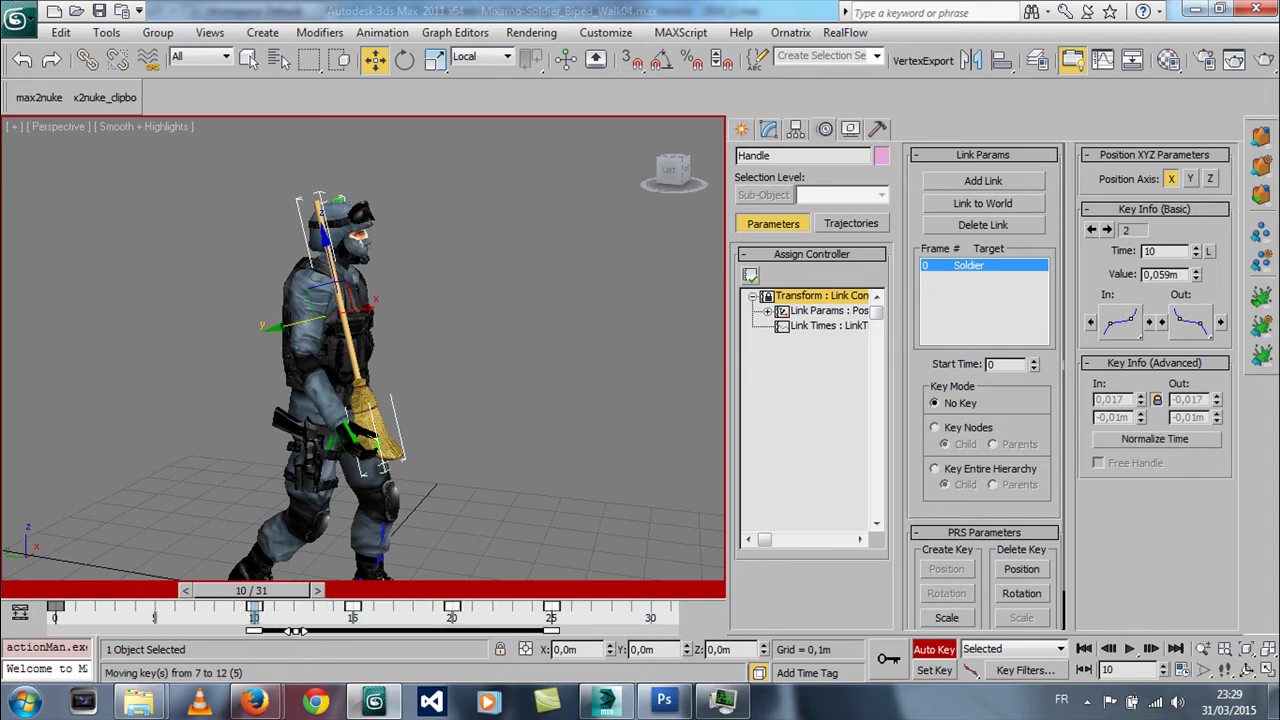
left_click_drag(466, 666, 560, 640)
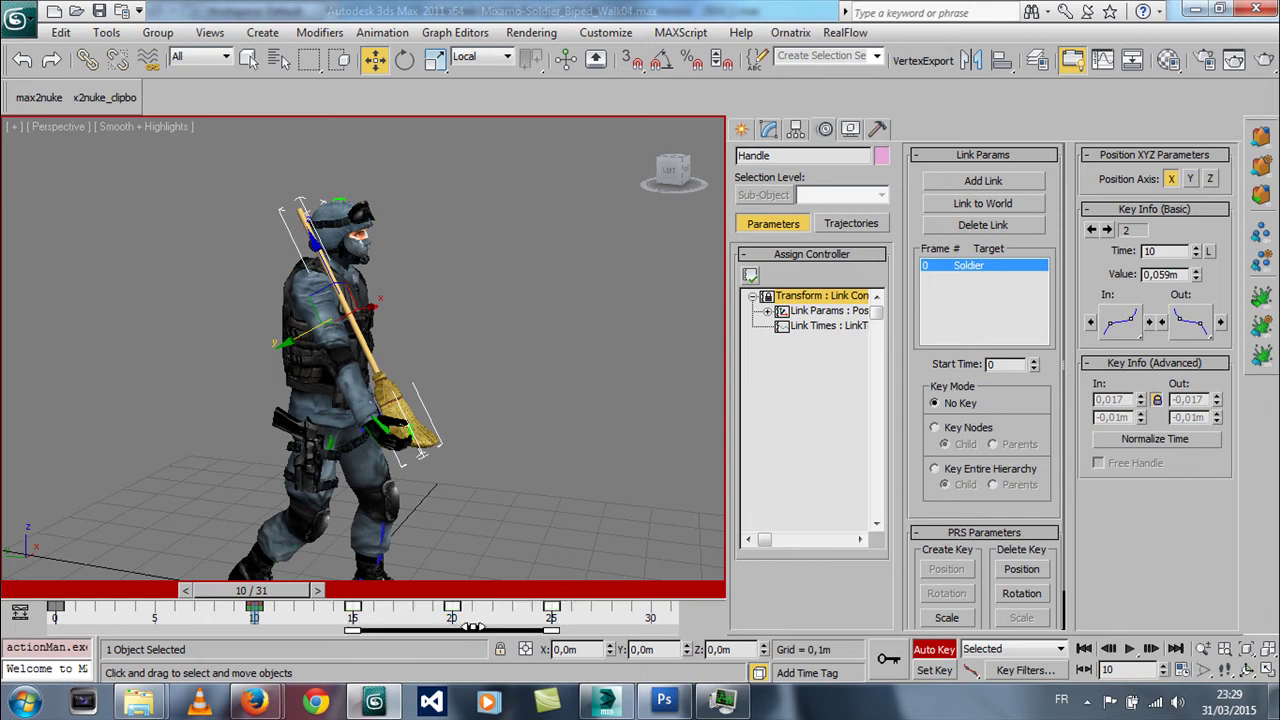
left_click_drag(452, 630, 545, 645)
- Move the handle key at frame 25 to frame 31
left_click(650, 606)
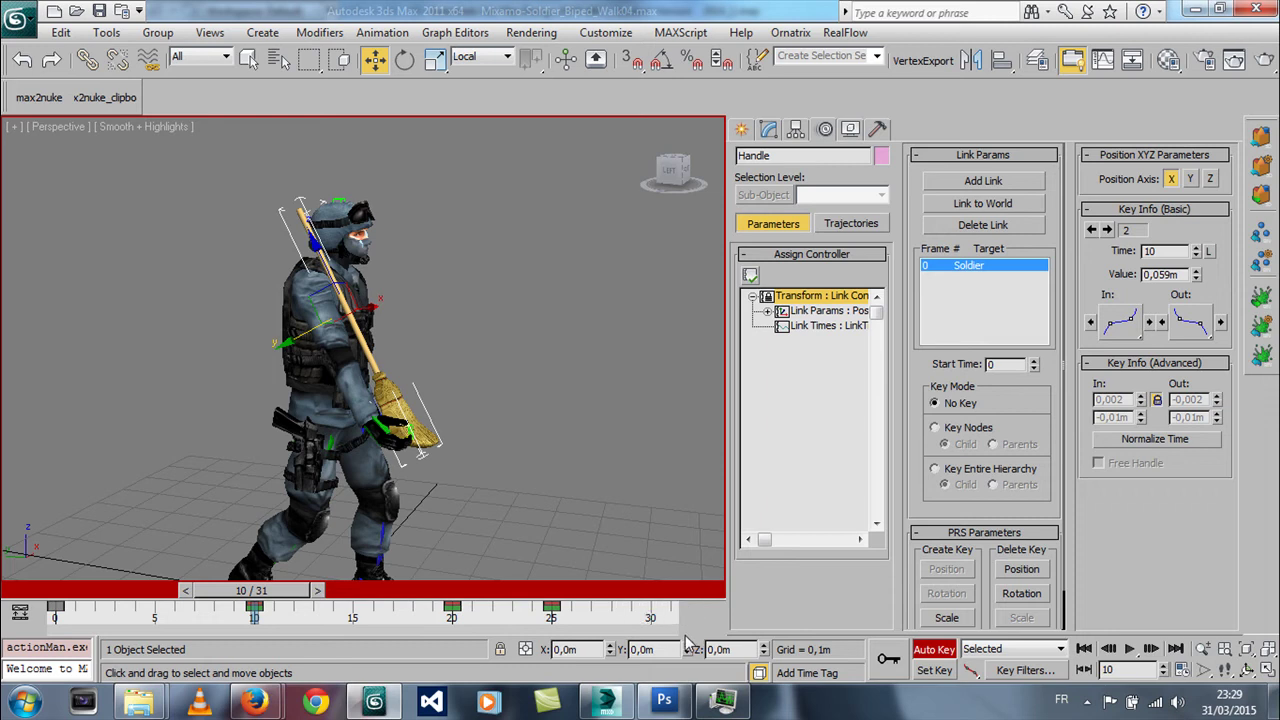
left_click(551, 610)
left_click_drag(563, 620, 682, 622)
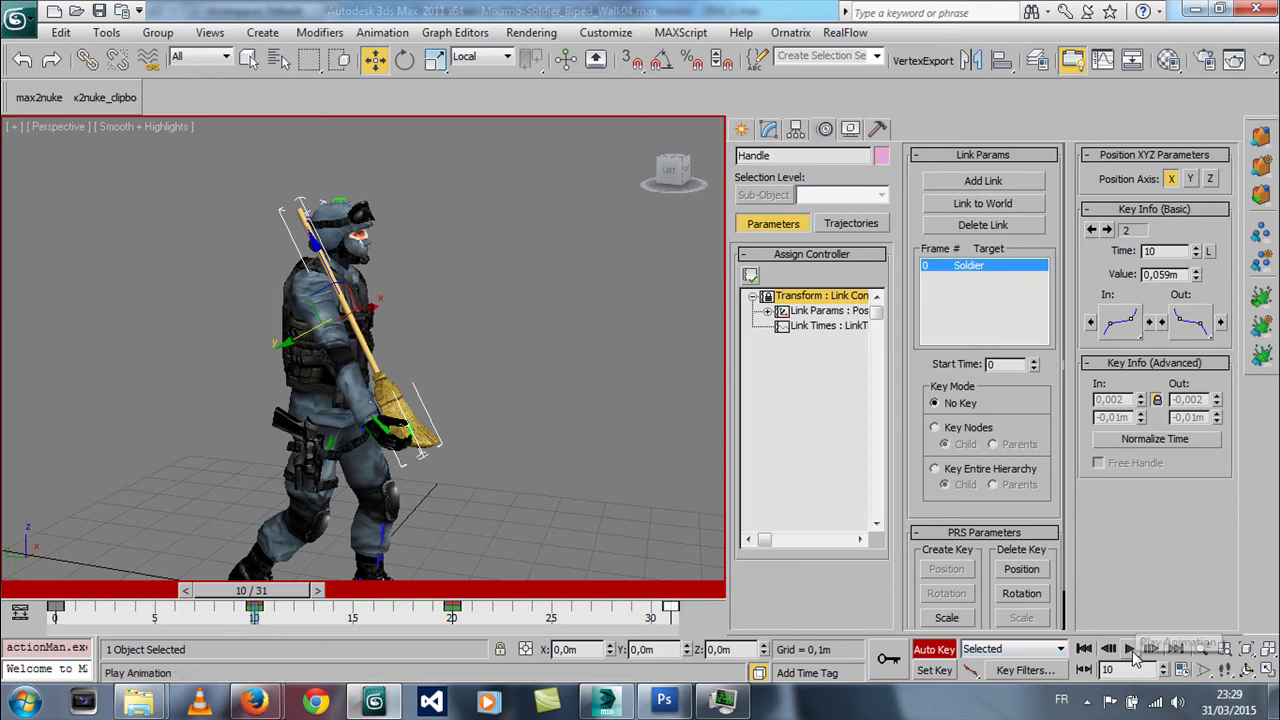
- Play the walk, then copy the handle's frame-0 key to frame 31
left_click(1131, 650)
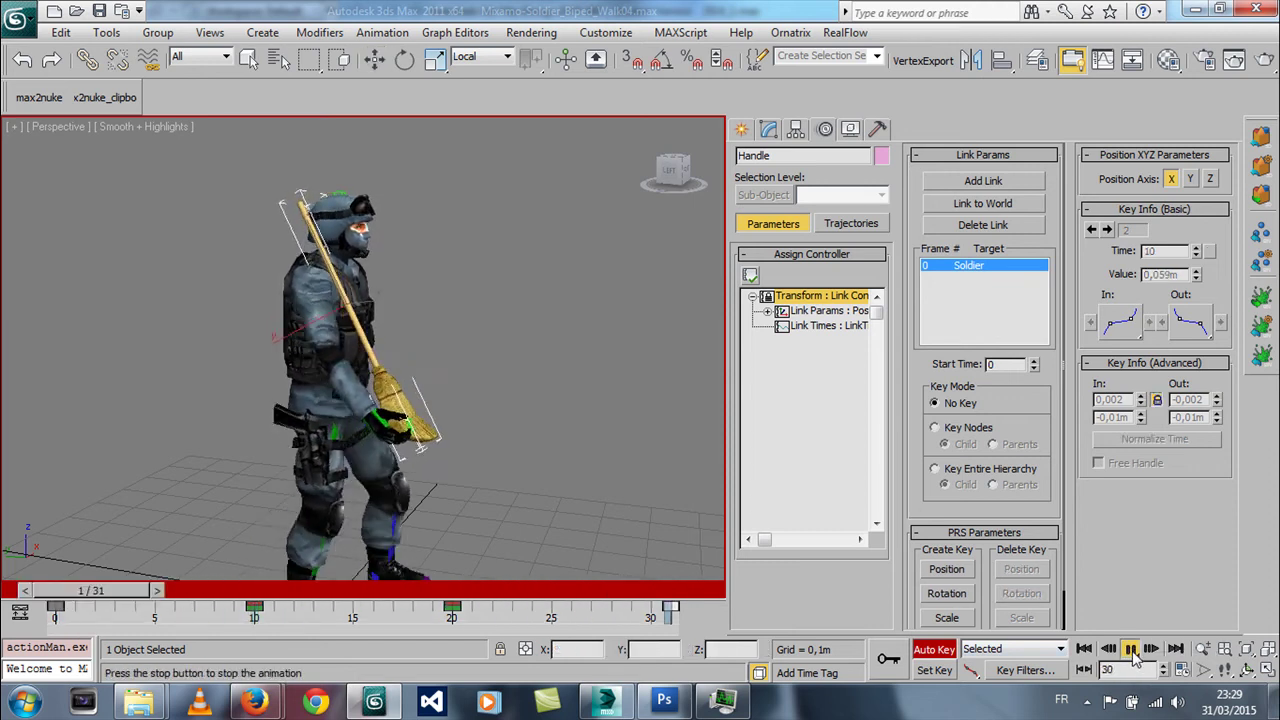
key("w")
mouse_move(561, 592)
left_mouse_down()
mouse_move(645, 608)
mouse_move(6, 608)
left_mouse_up()
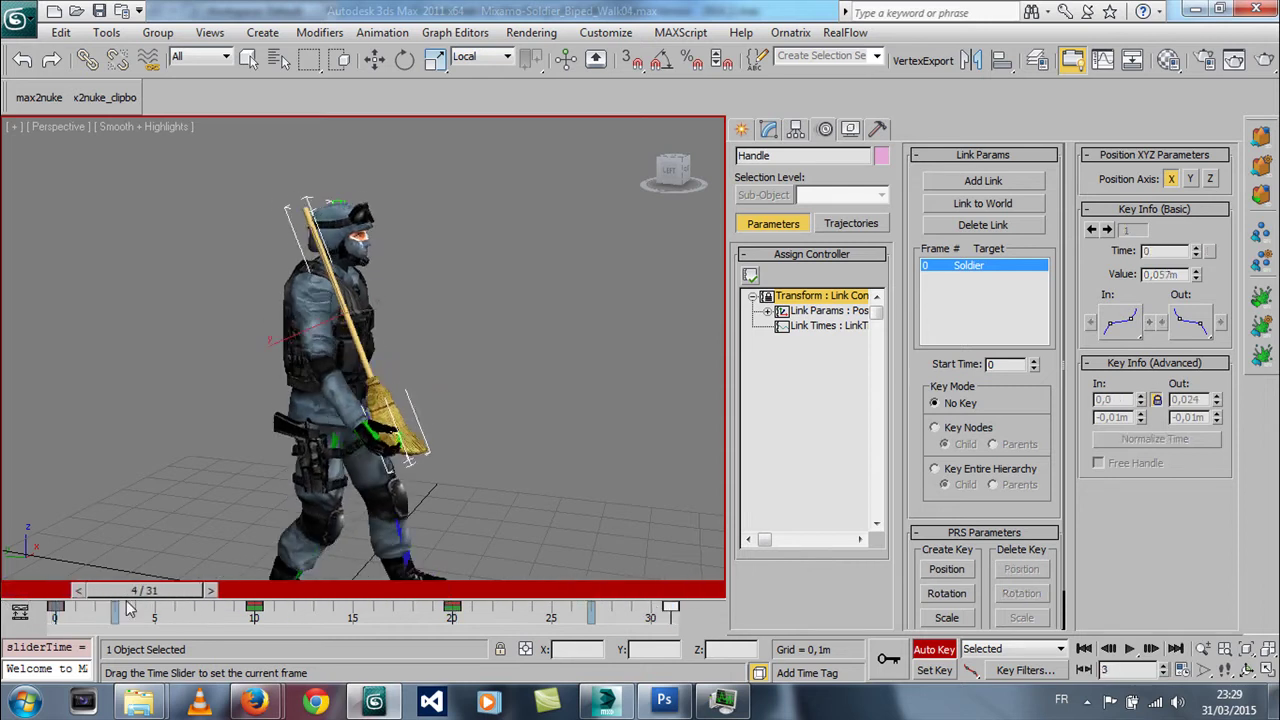
key("w")
left_click_drag(98, 625, 22, 636)
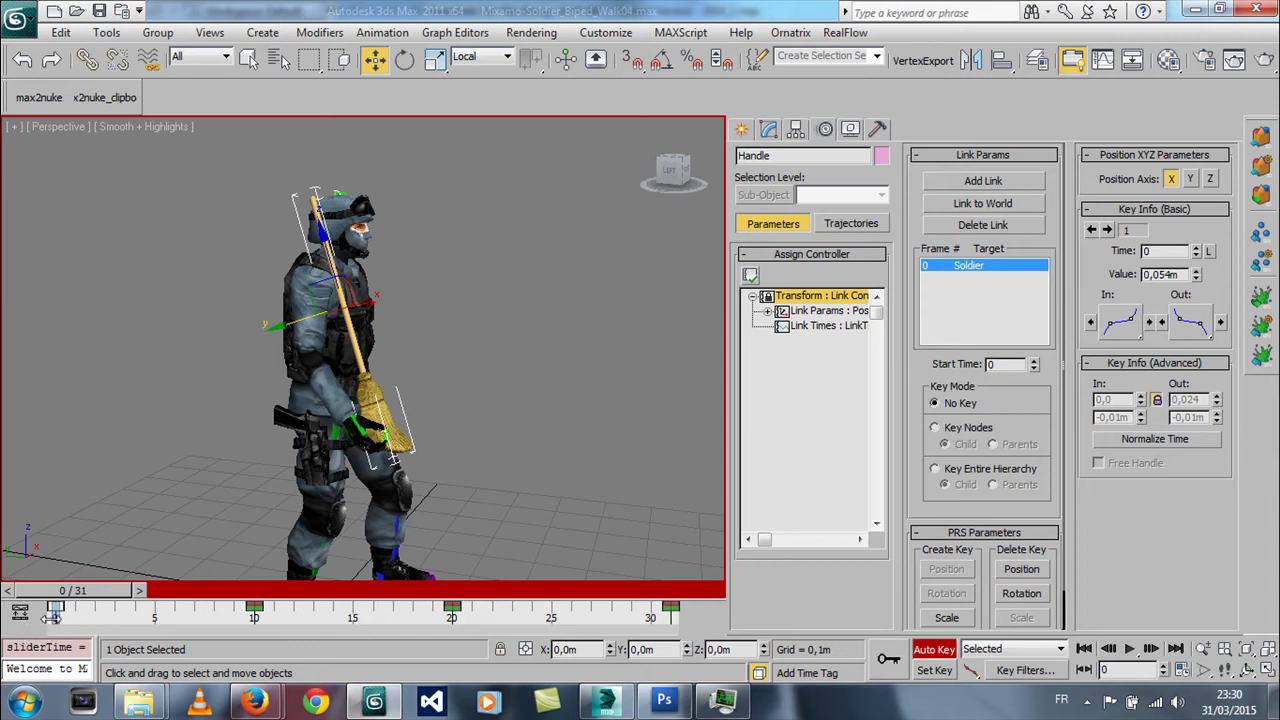
left_click_drag(53, 612, 670, 610, "shift")
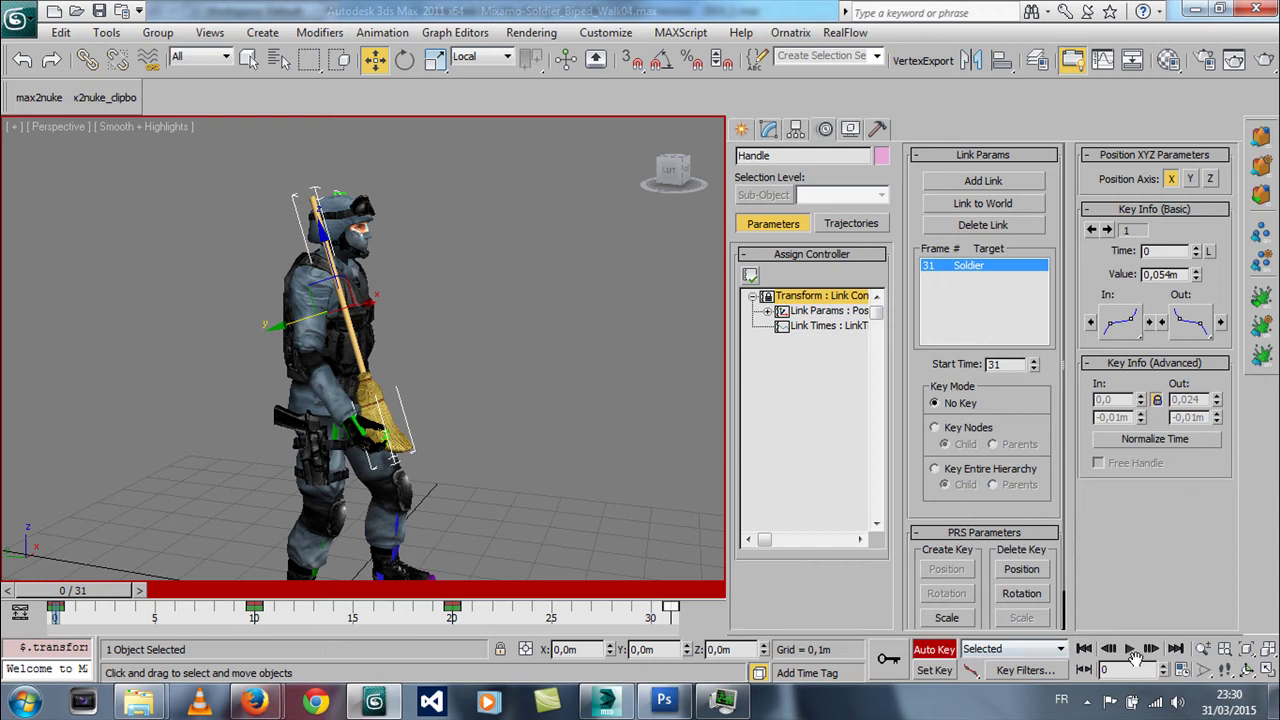
- Play the loop, then undo the key copy to frame 31
left_click(1130, 648)
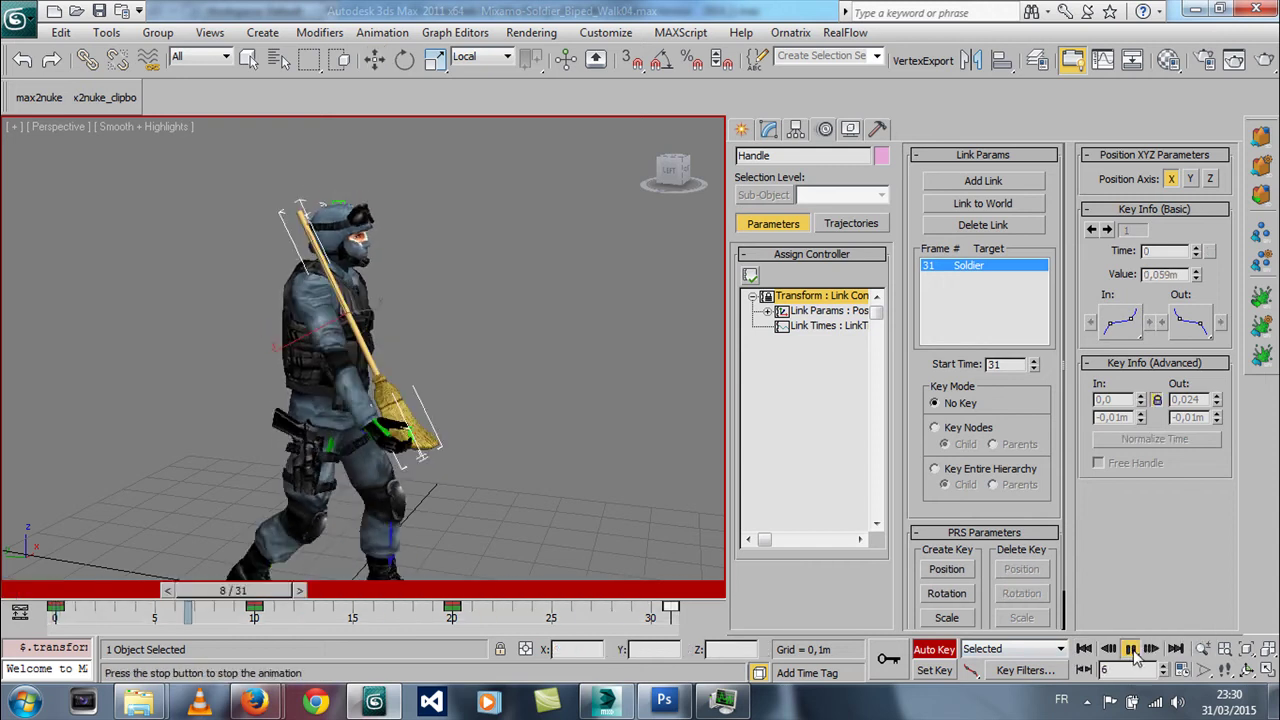
left_click(1130, 649)
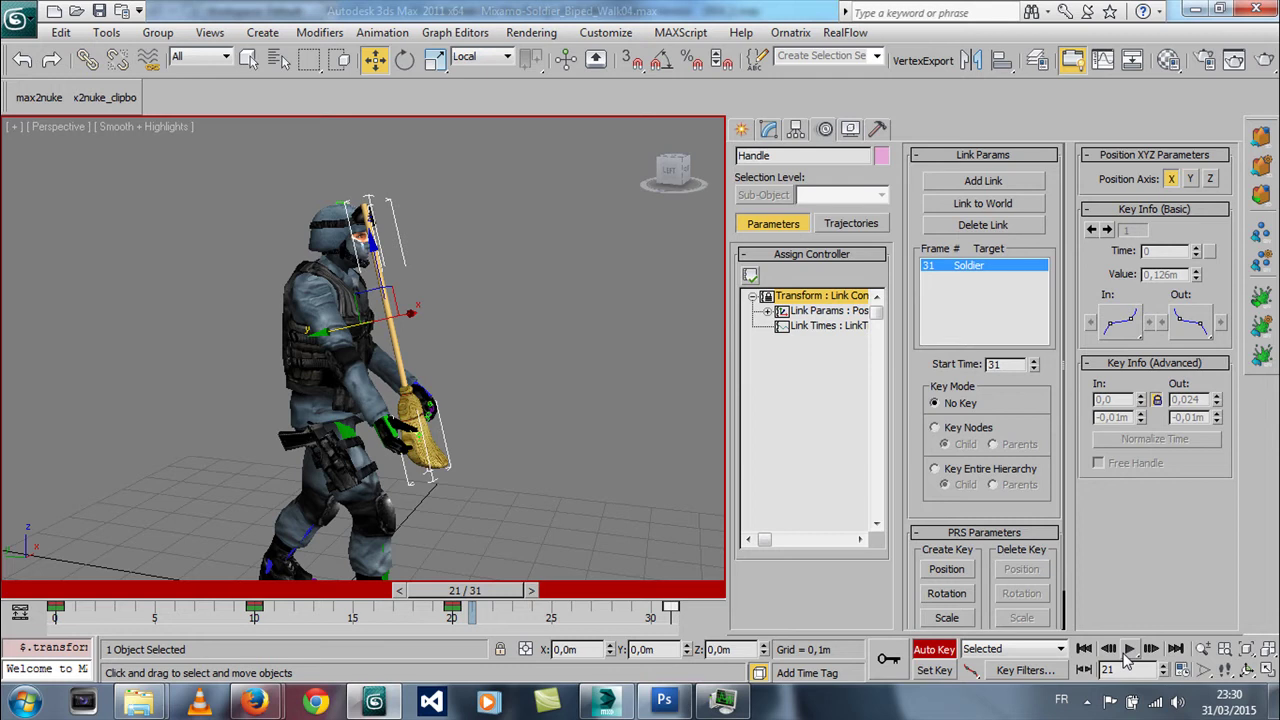
key("ctrl+z")
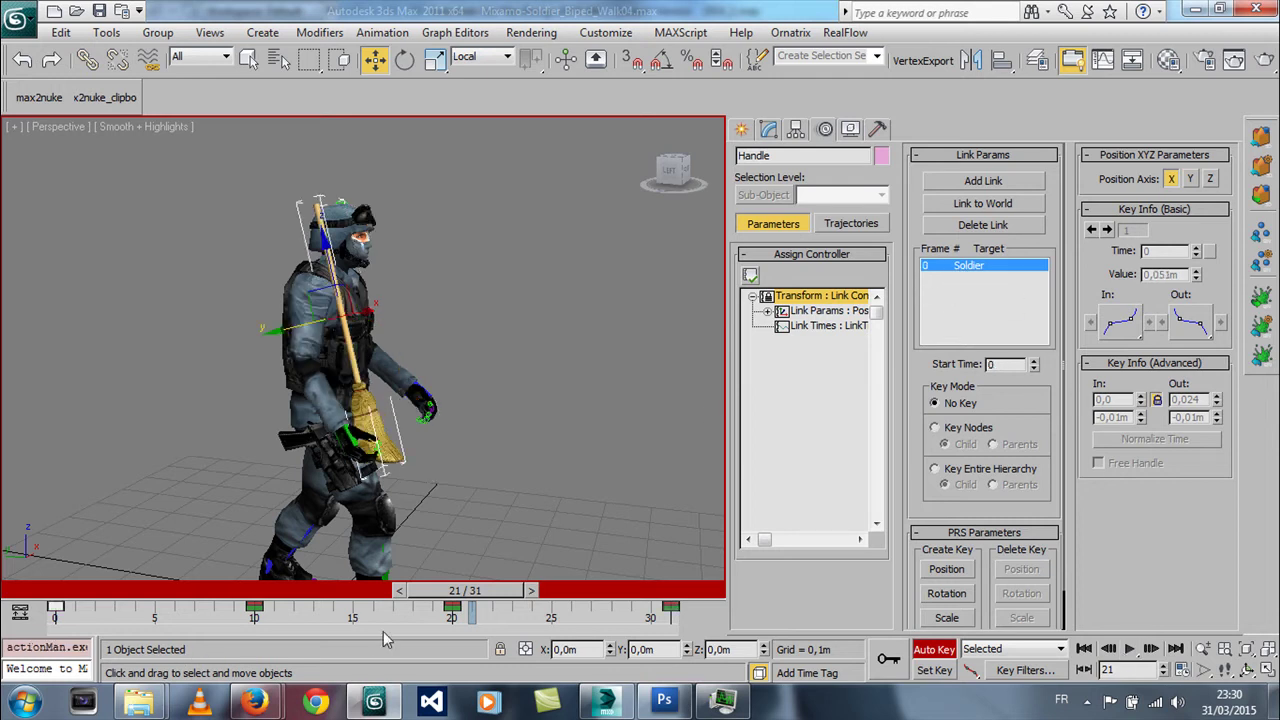
- Scrub through frames 0–4 and select the handle's frame-0 key
left_click_drag(460, 591, 140, 591)
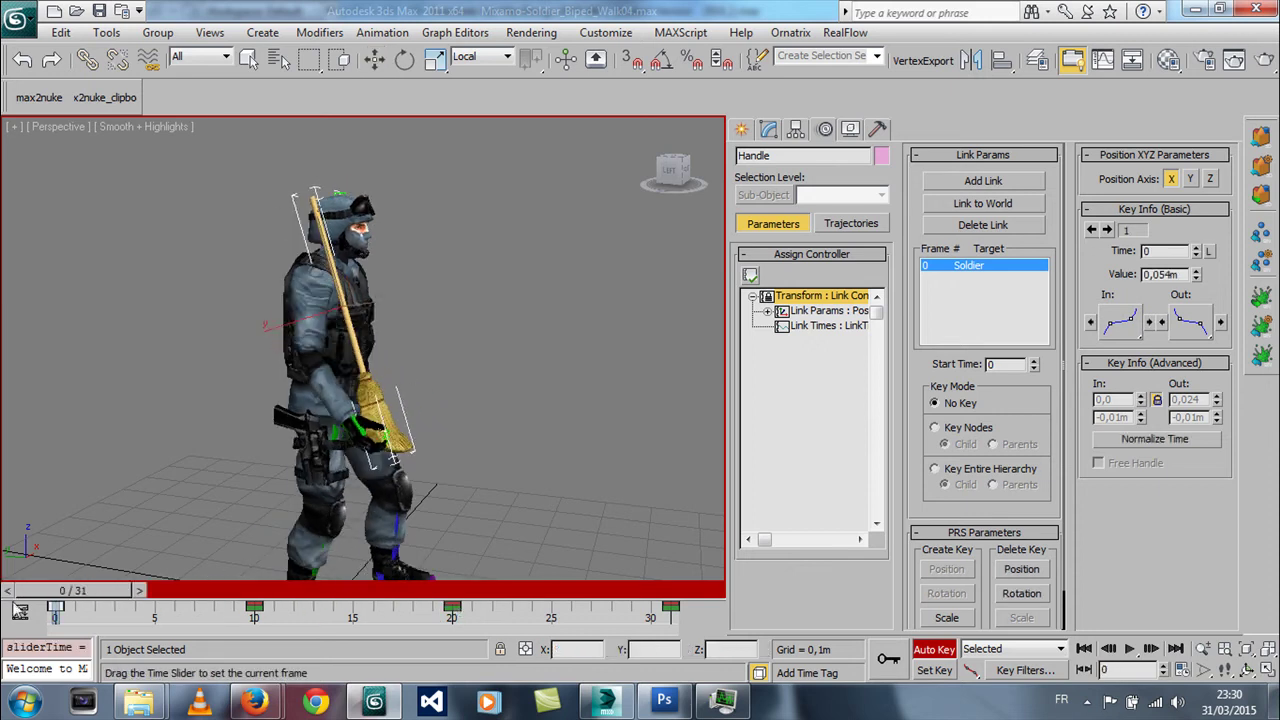
key("slash")
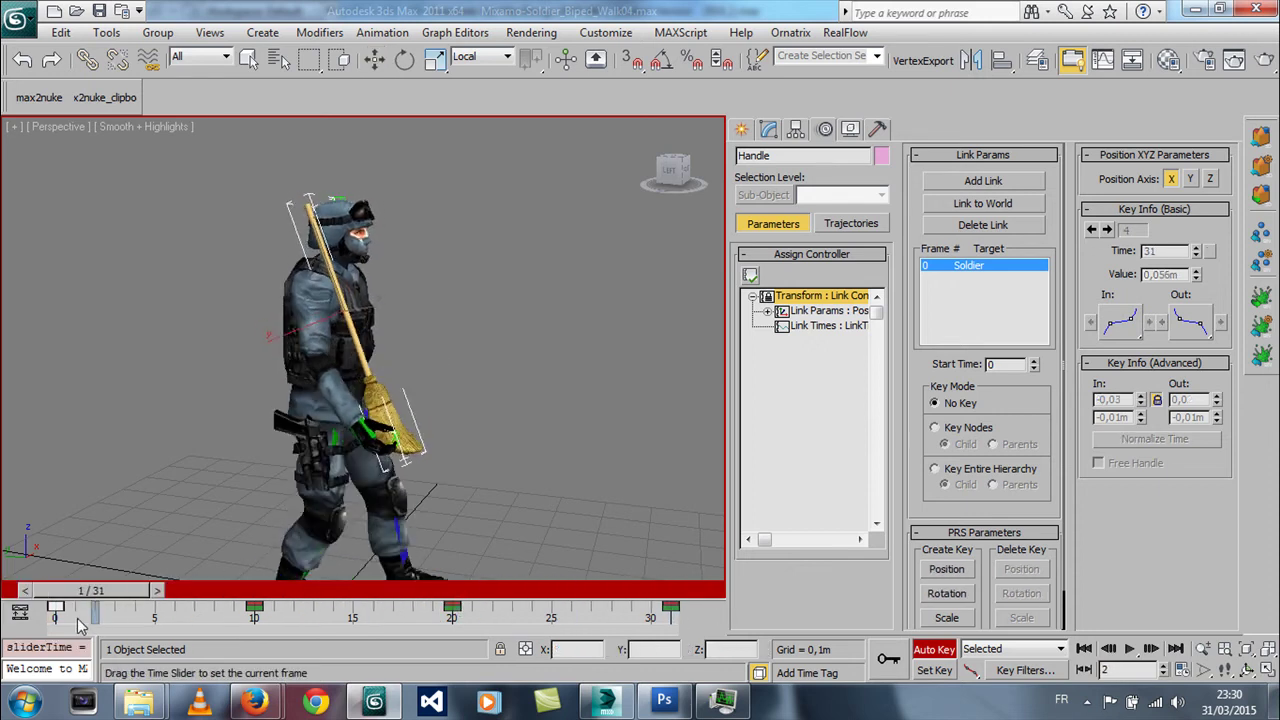
key("w")
left_click(58, 612)
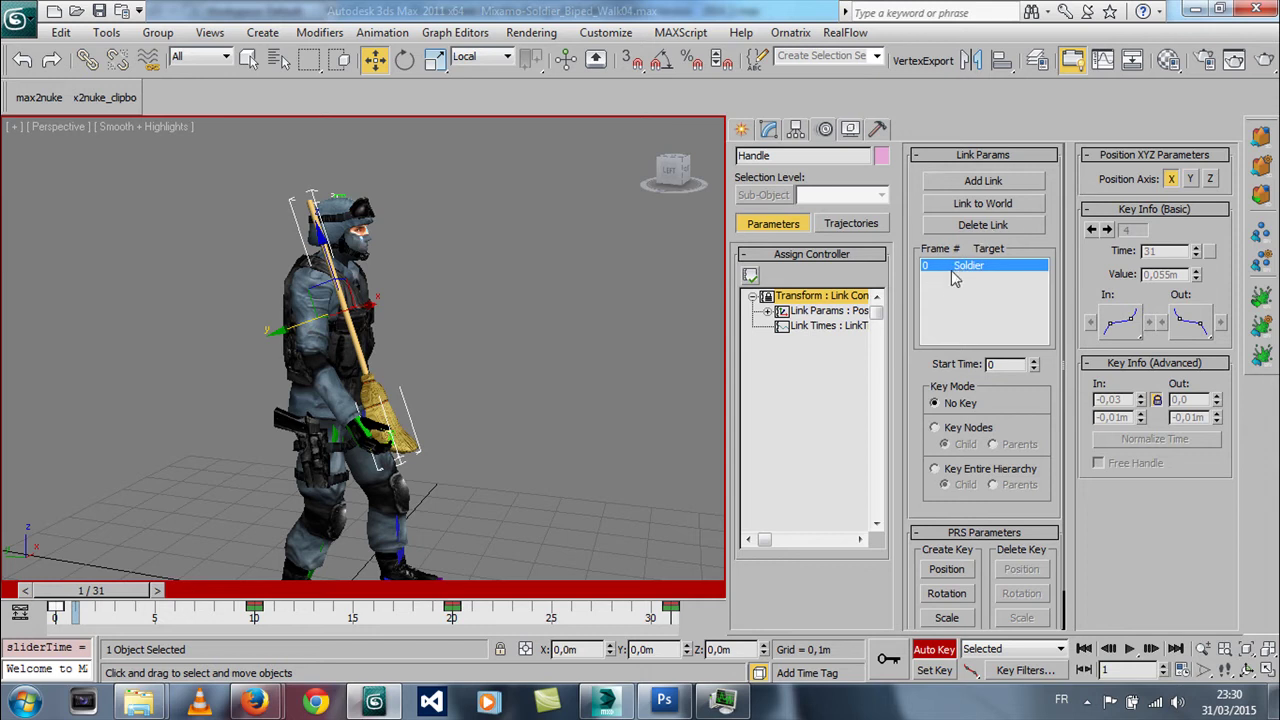
left_click_drag(133, 595, 108, 595)
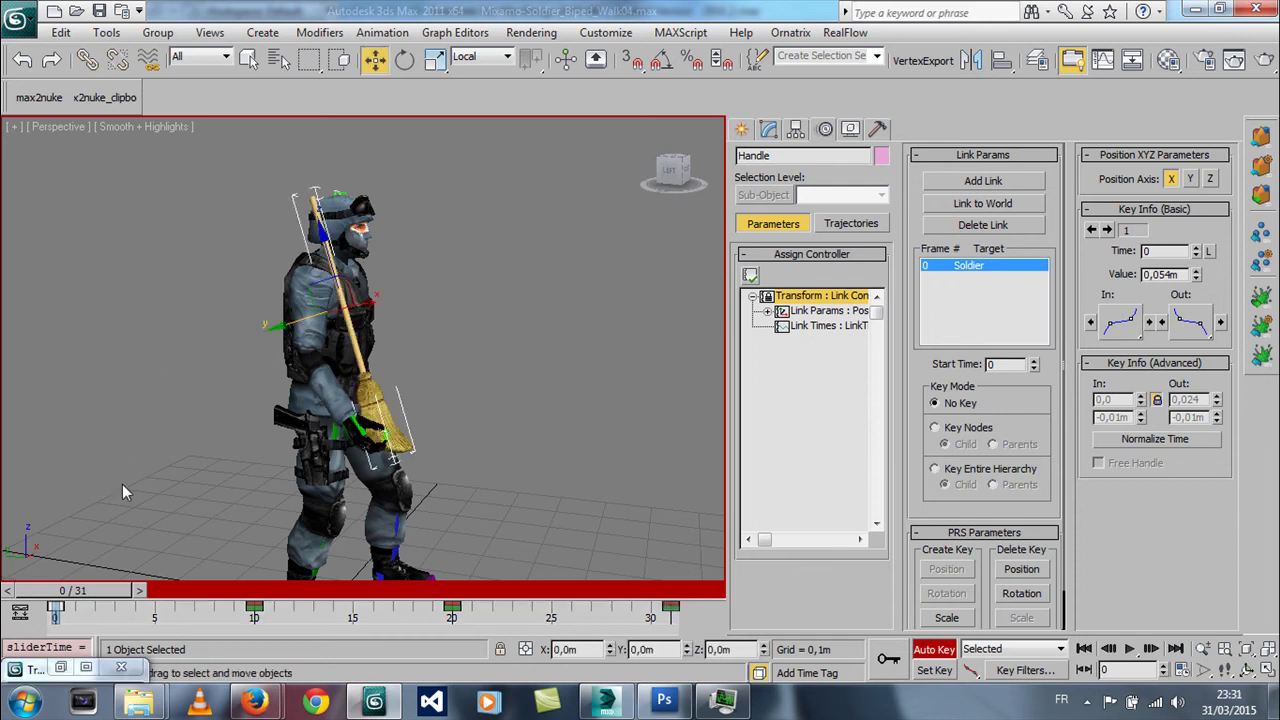
left_click_drag(93, 591, 133, 591)
mouse_move(228, 624)
left_mouse_down()
mouse_move(6, 612)
mouse_move(660, 618)
left_mouse_up()
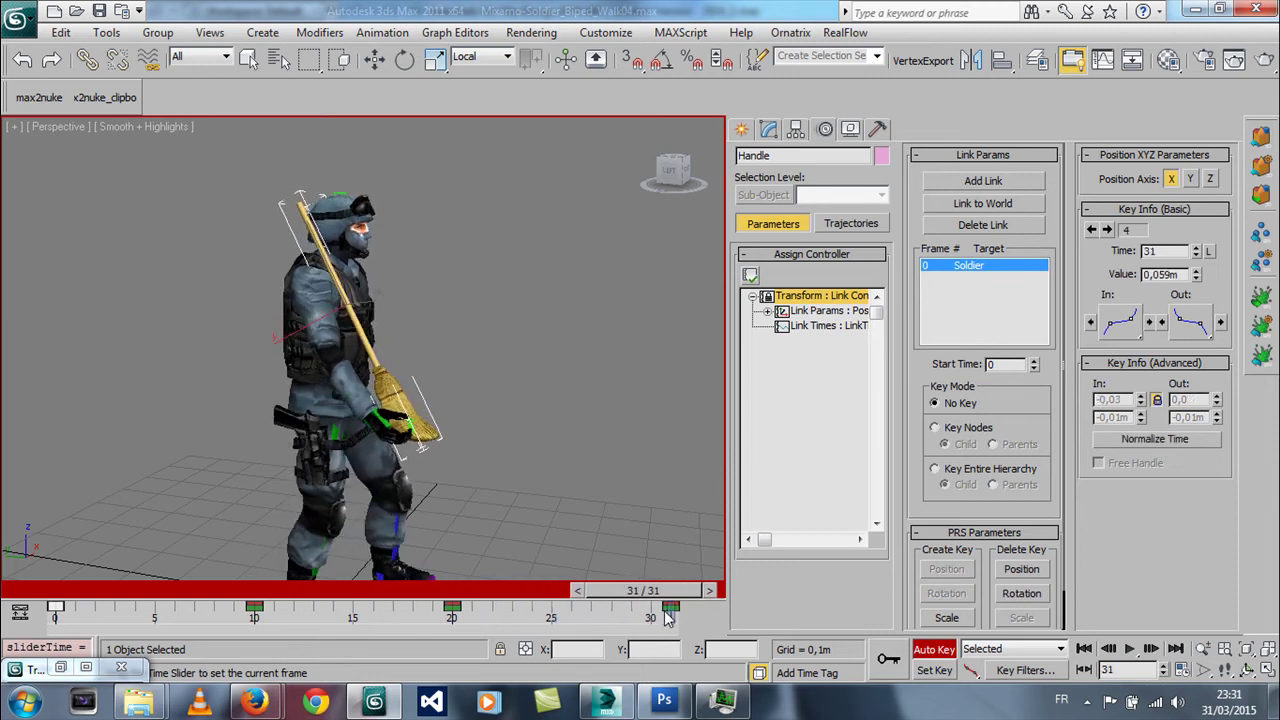
- Rotate the broom upright at frame 31 and play the walk to check the loop
key("w")
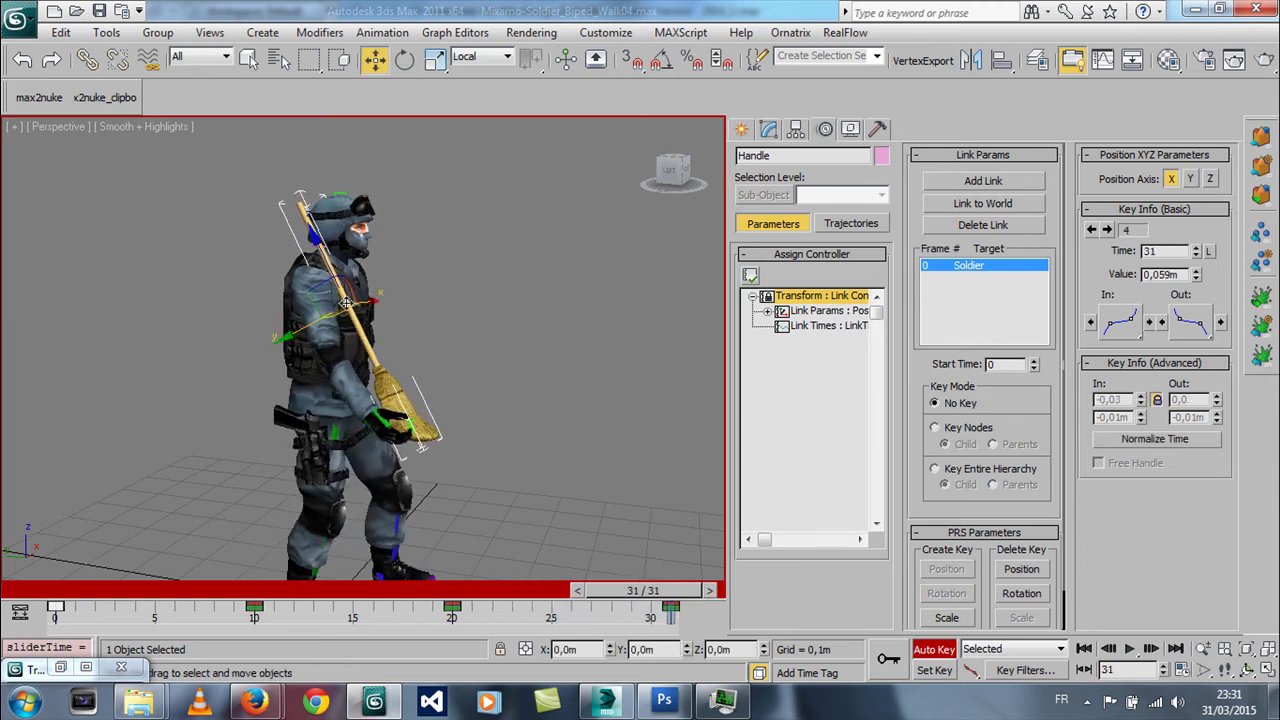
right_click(345, 303)
left_click(410, 333)
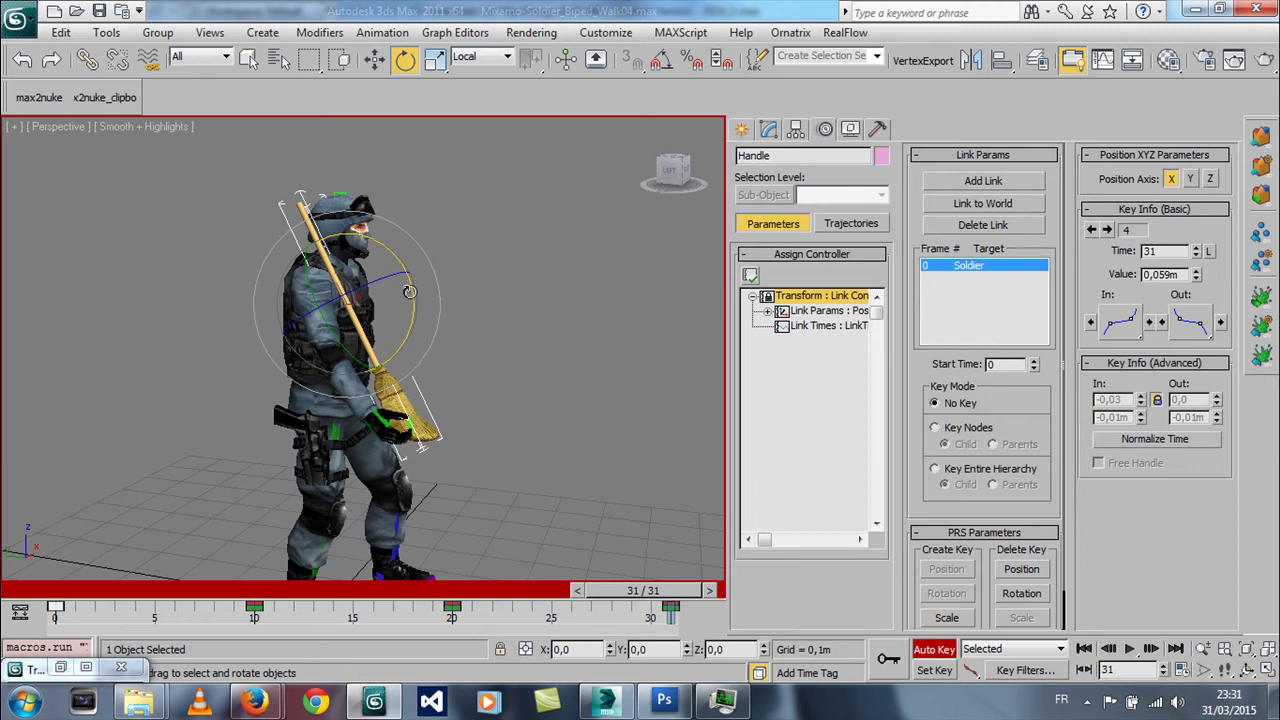
left_click_drag(411, 295, 398, 318)
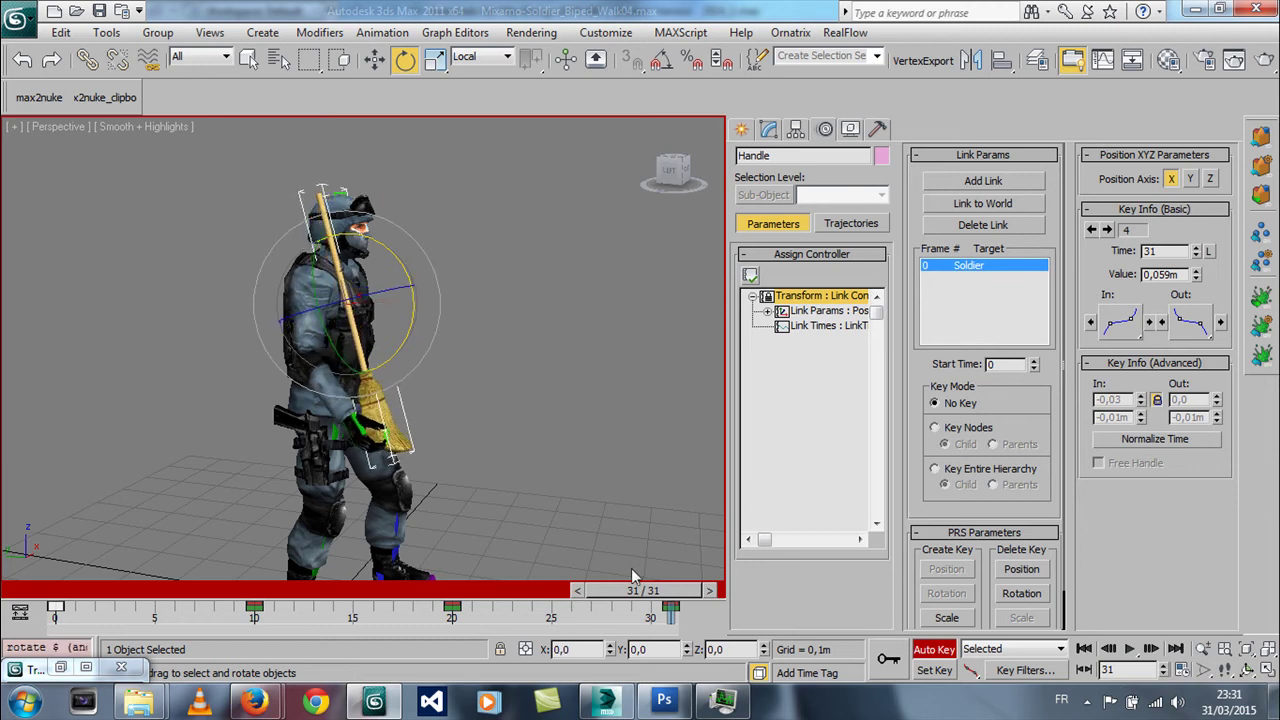
left_click(1129, 649)
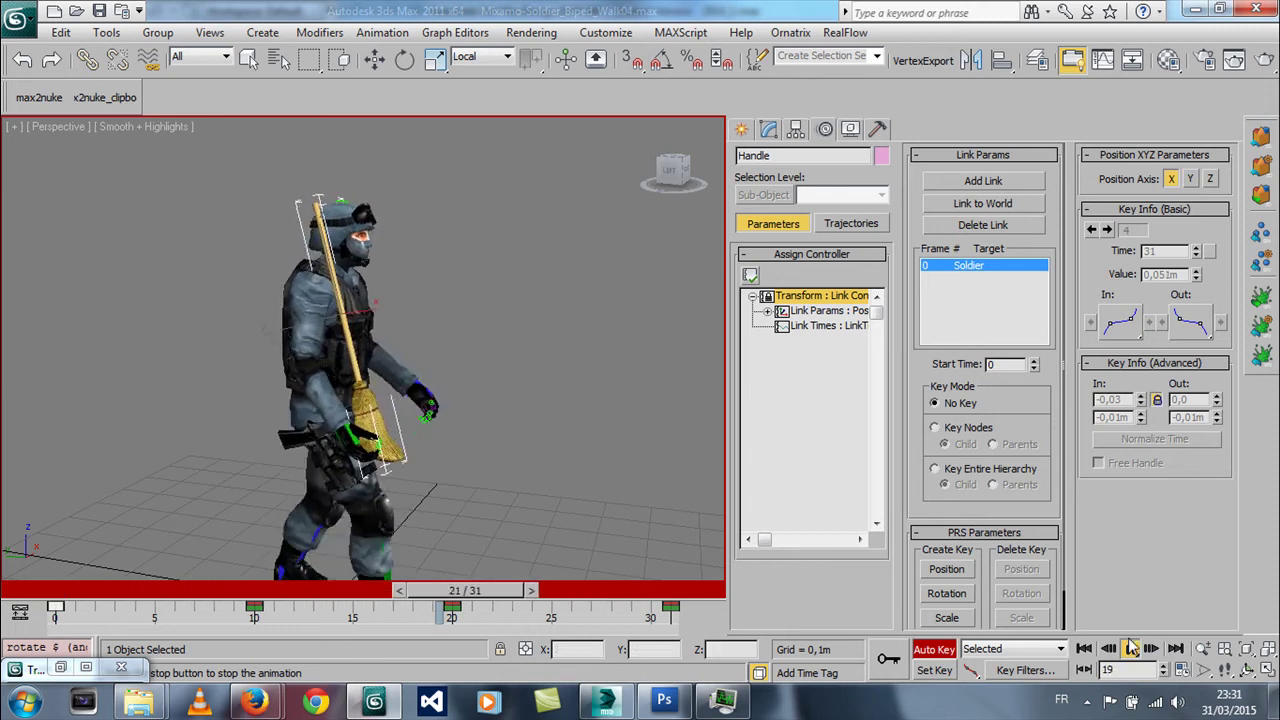
key("Home")
key("e")
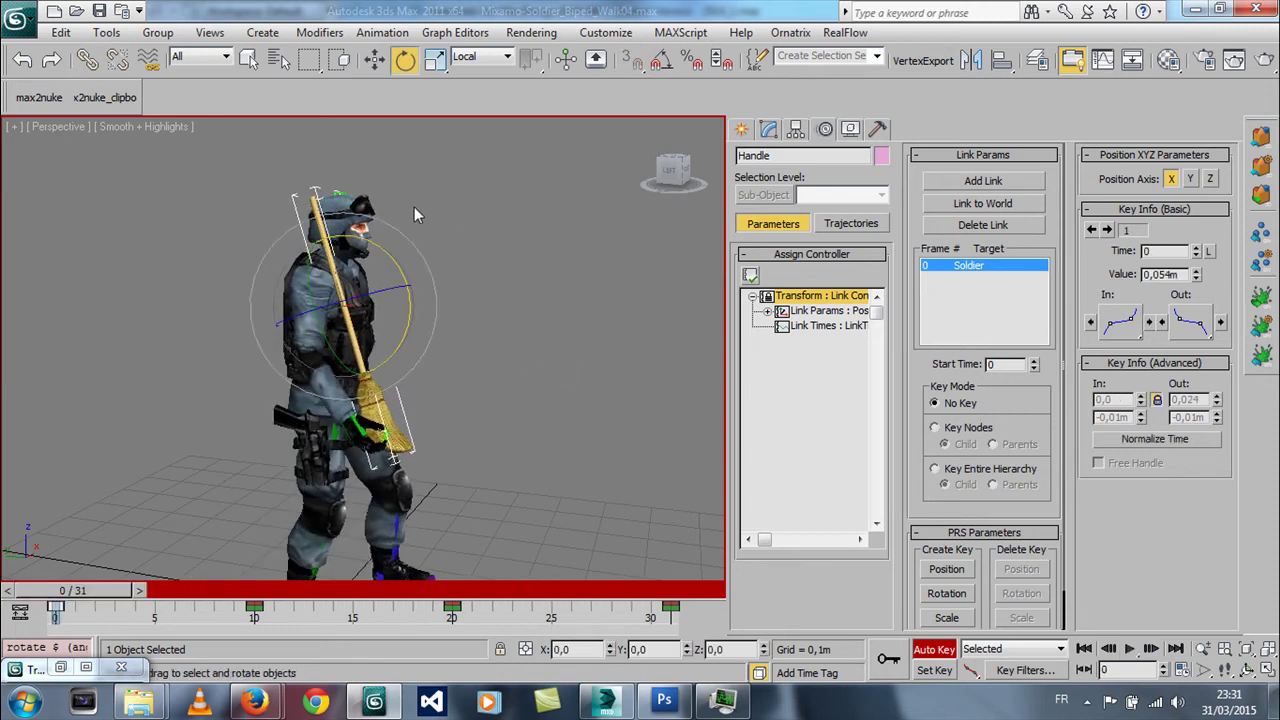
middle_click_drag(414, 206, 406, 184)
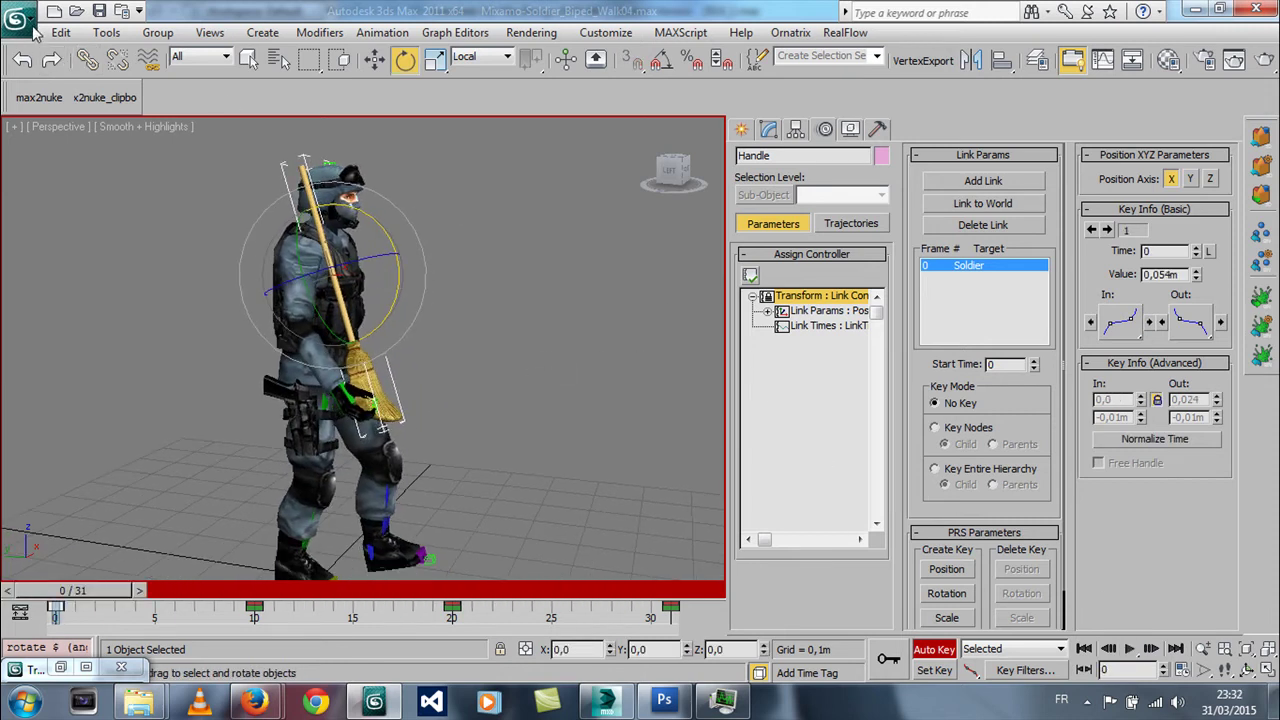
- Save the scene as SoldierAnimeGarde.max in the maxFiles folder
left_click(22, 18)
left_click(88, 235)
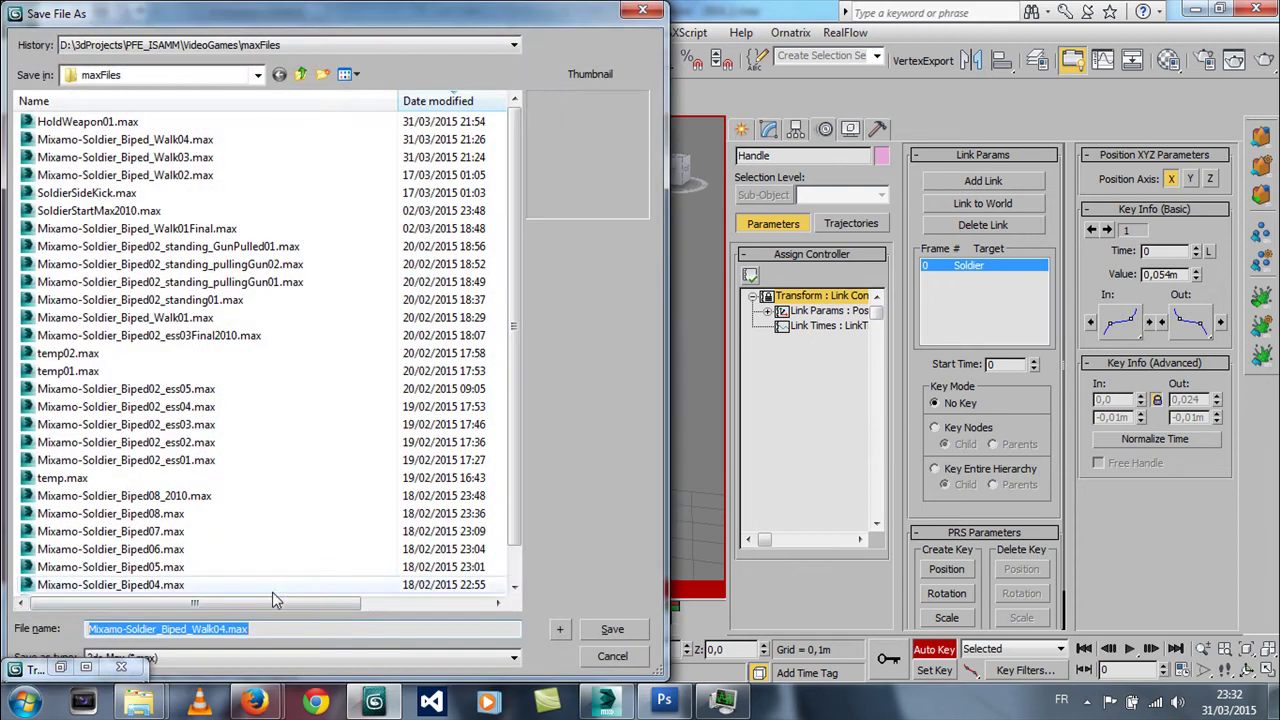
type("Soli")
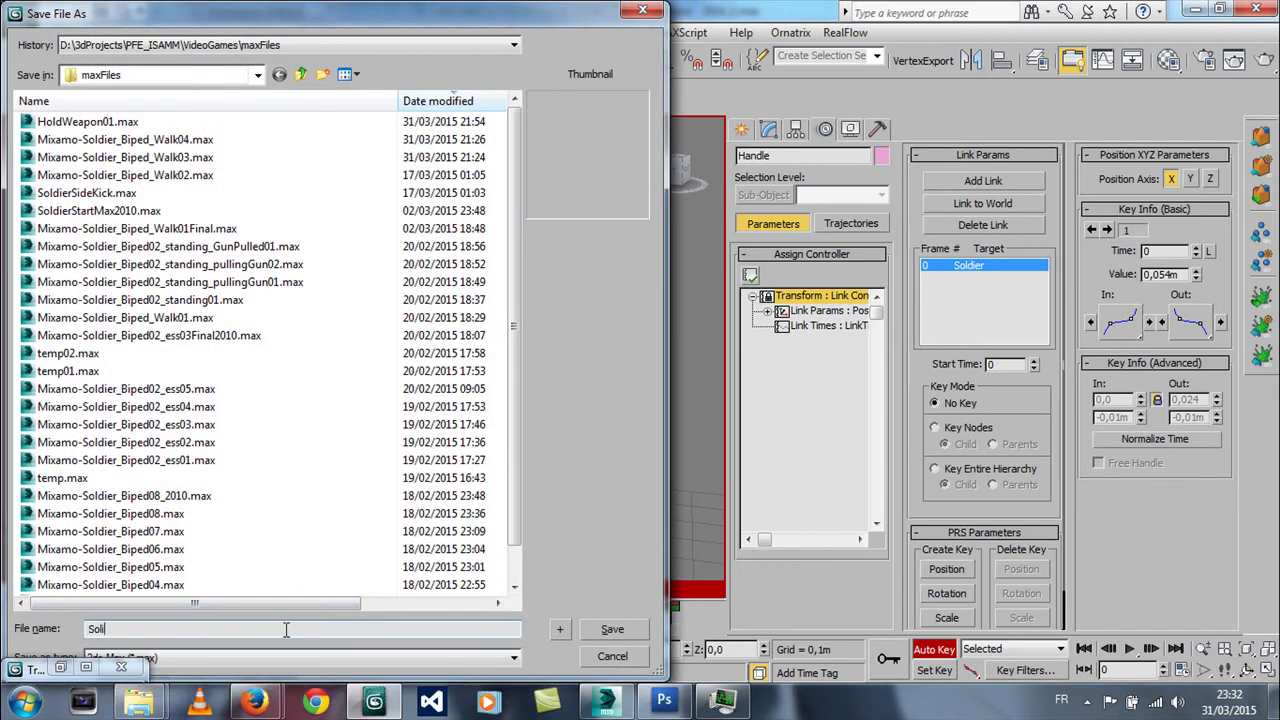
key("BackSpace")
type("d")
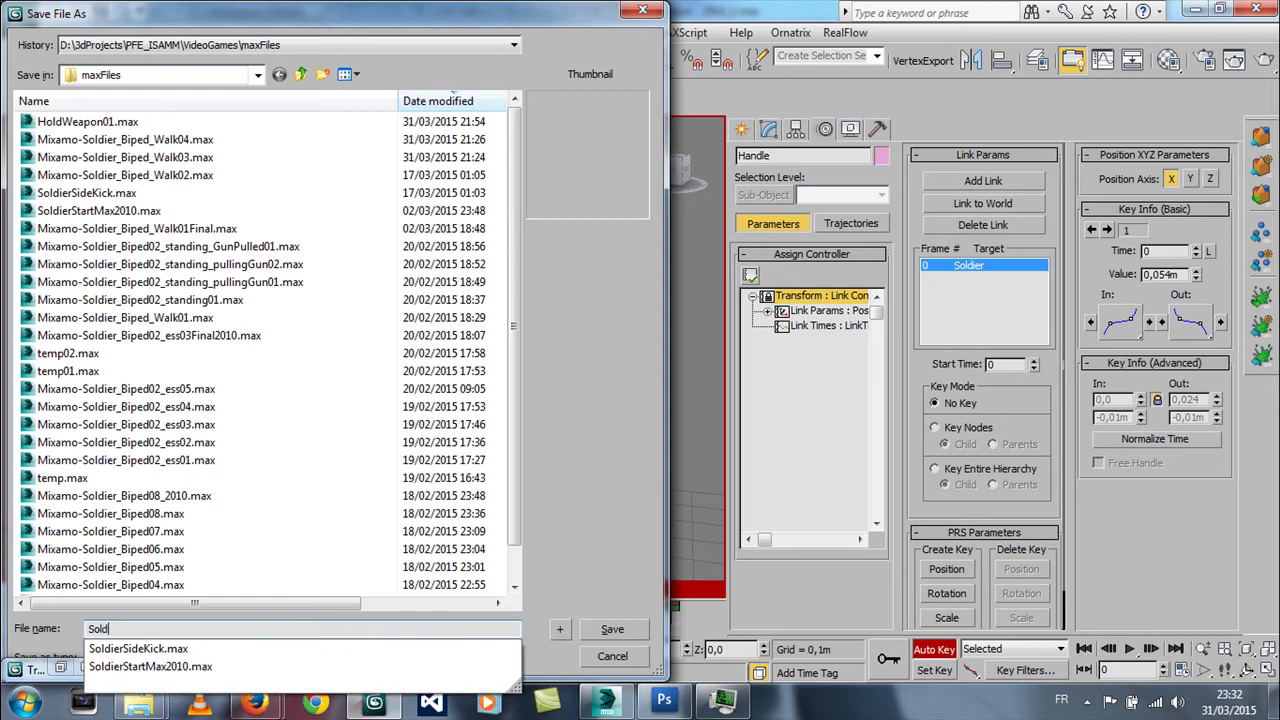
type("ierAnimeGarde")
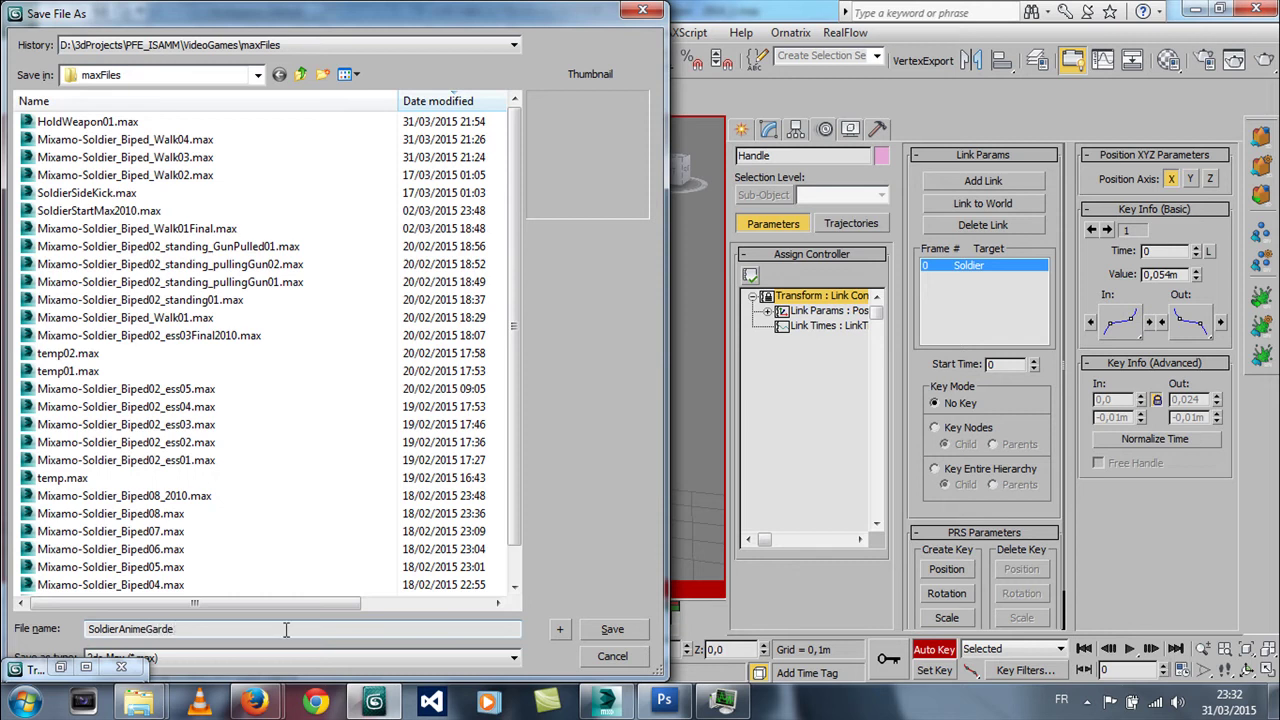
key("Return")
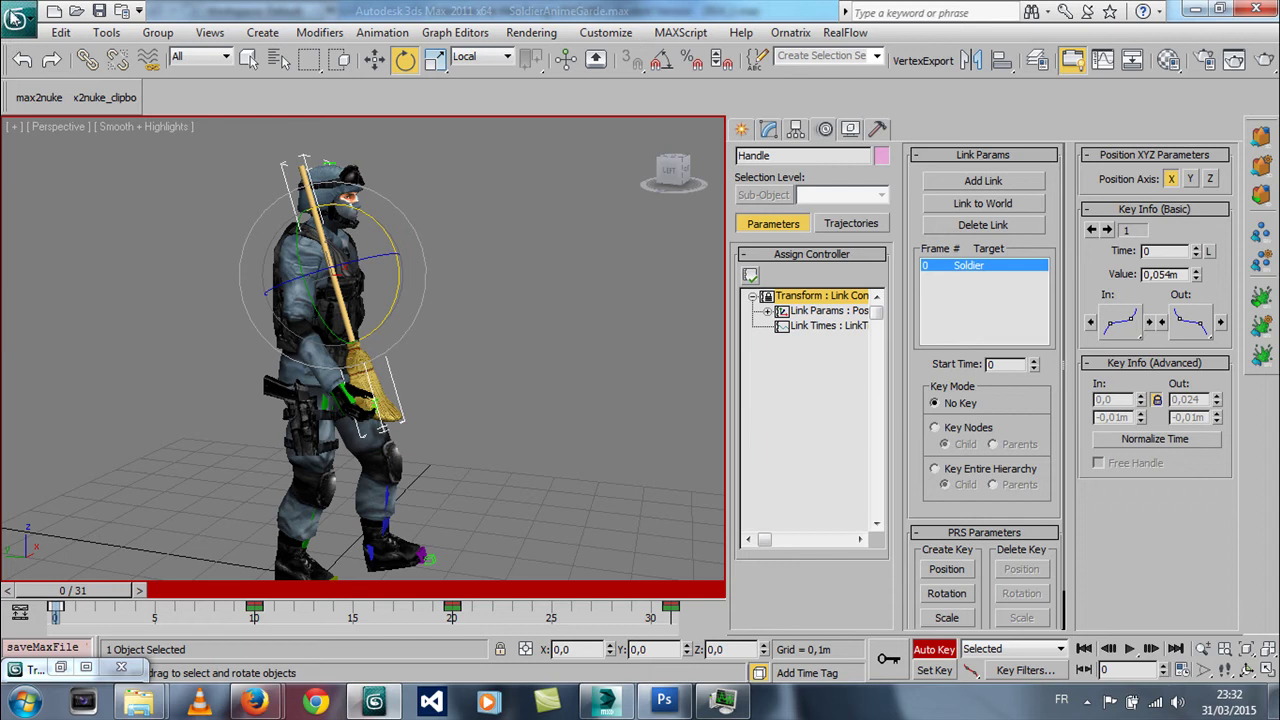
left_click(15, 18)
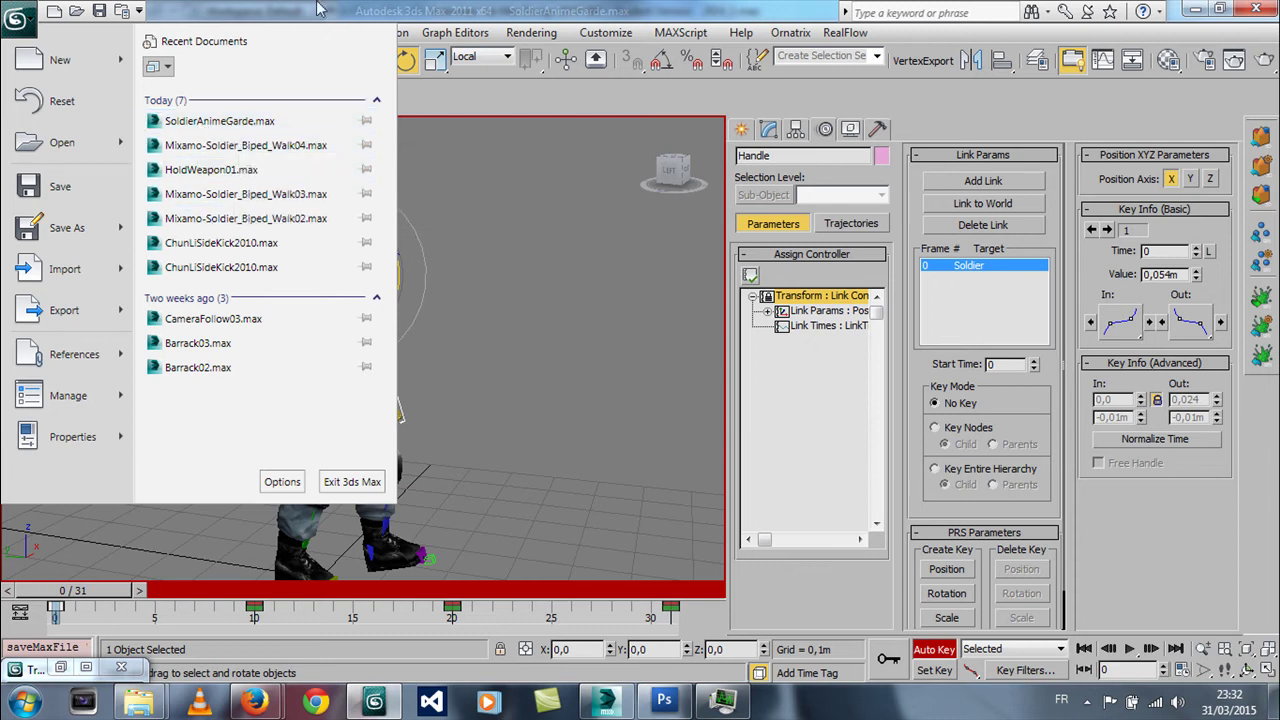
key("Escape")
mouse_move(75, 591)
left_mouse_down()
mouse_move(543, 598)
mouse_move(60, 598)
left_mouse_up()
key("e")
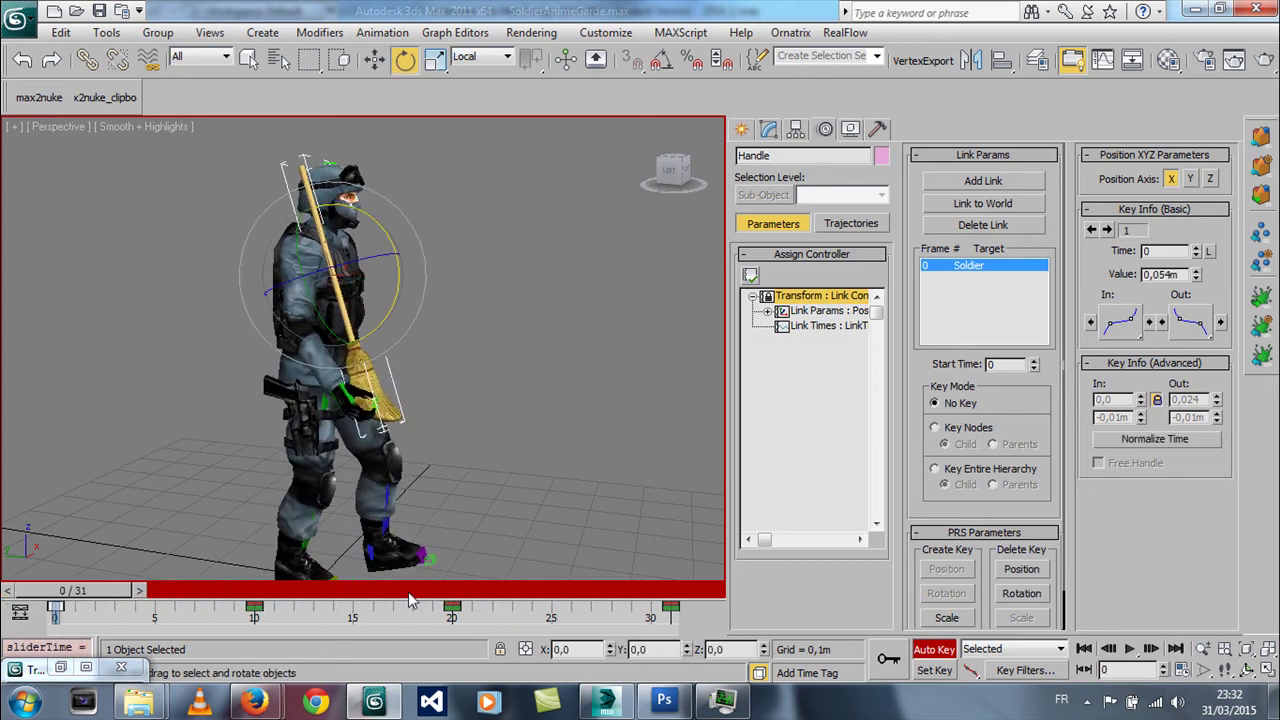
middle_click_drag(445, 425, 424, 413)
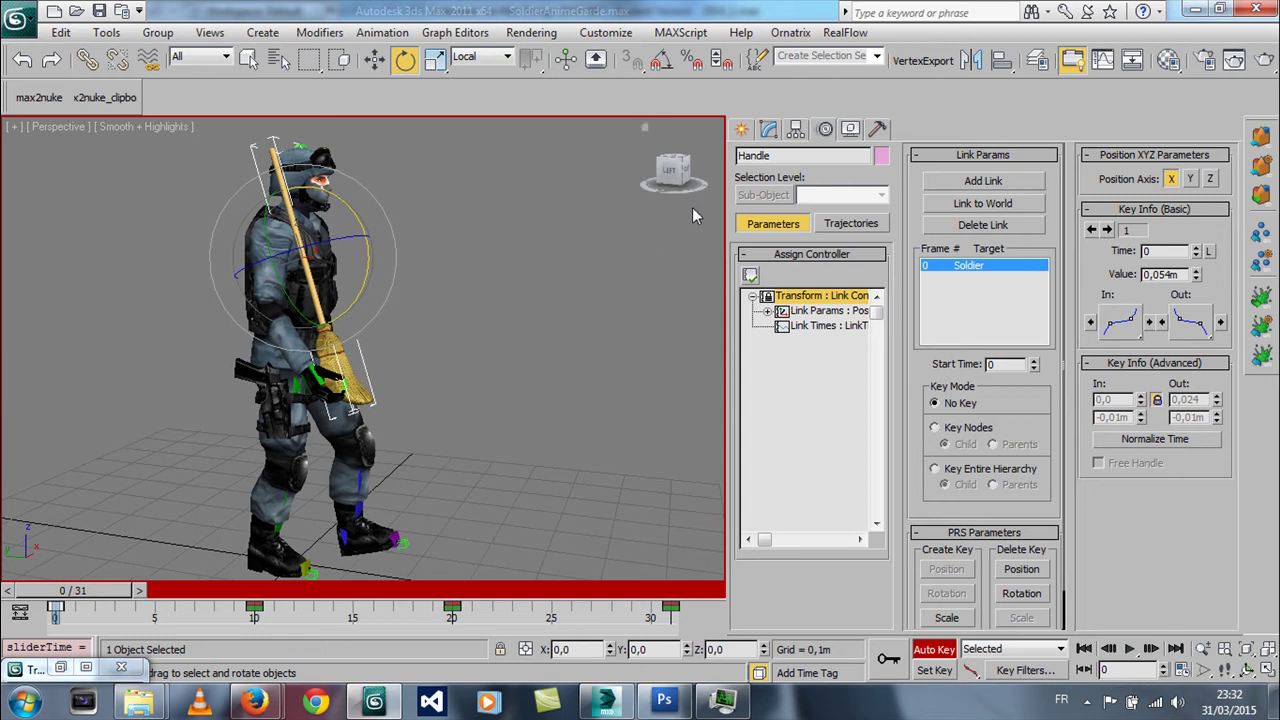
left_click(474, 350)
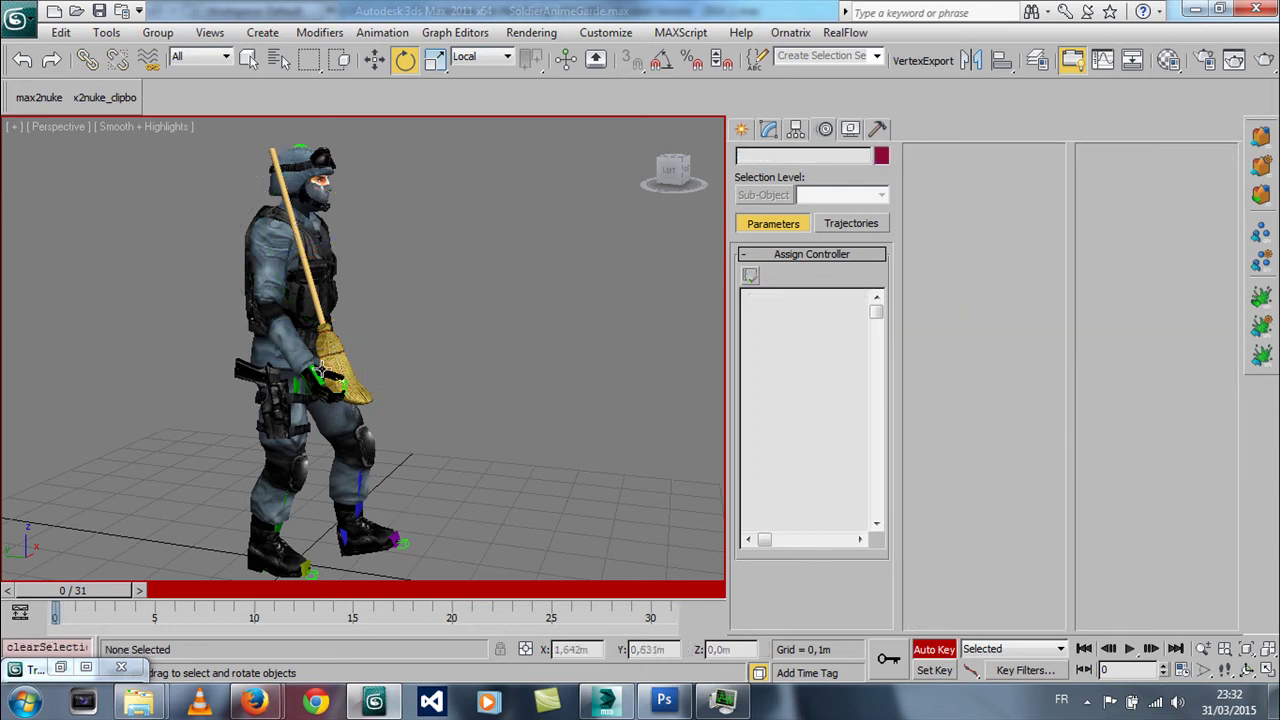
- Delete the soldier's right-hand key at frame 0
left_click(327, 350)
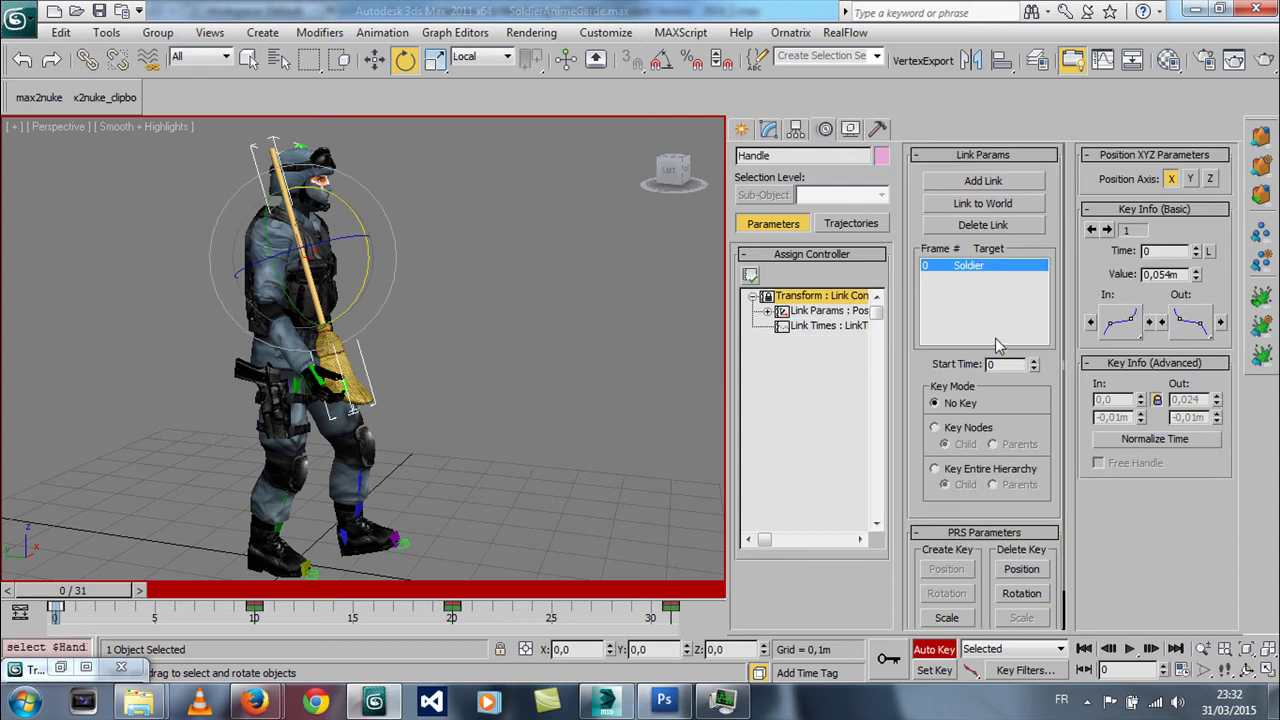
left_click(322, 380)
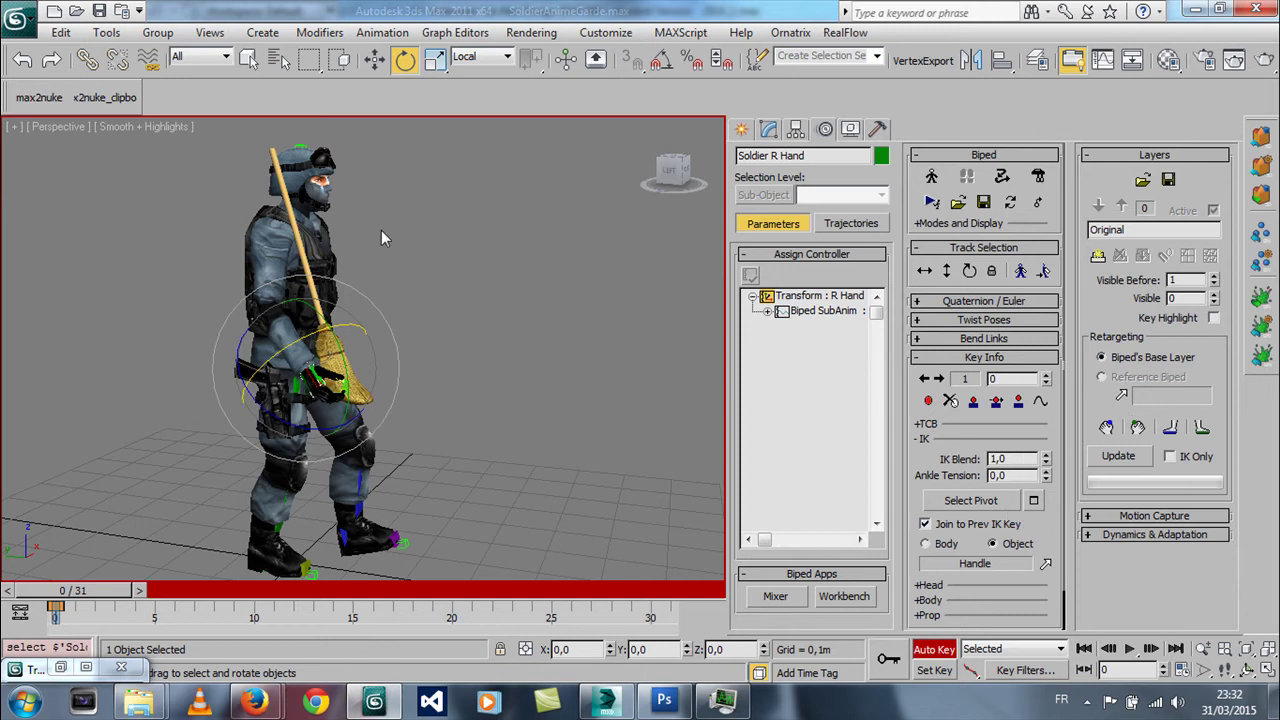
left_click(950, 400)
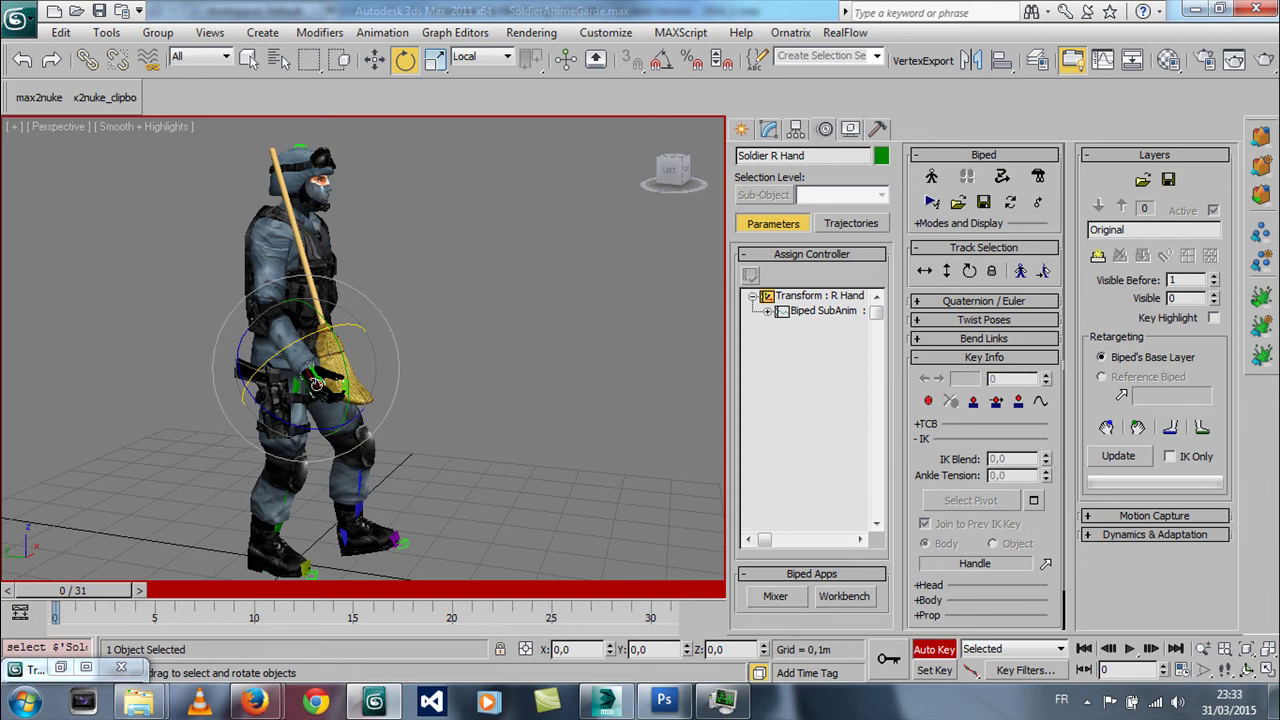
- Delete the broom Handle's track-bar keys at frames 10, 20 and 30
left_click(338, 368)
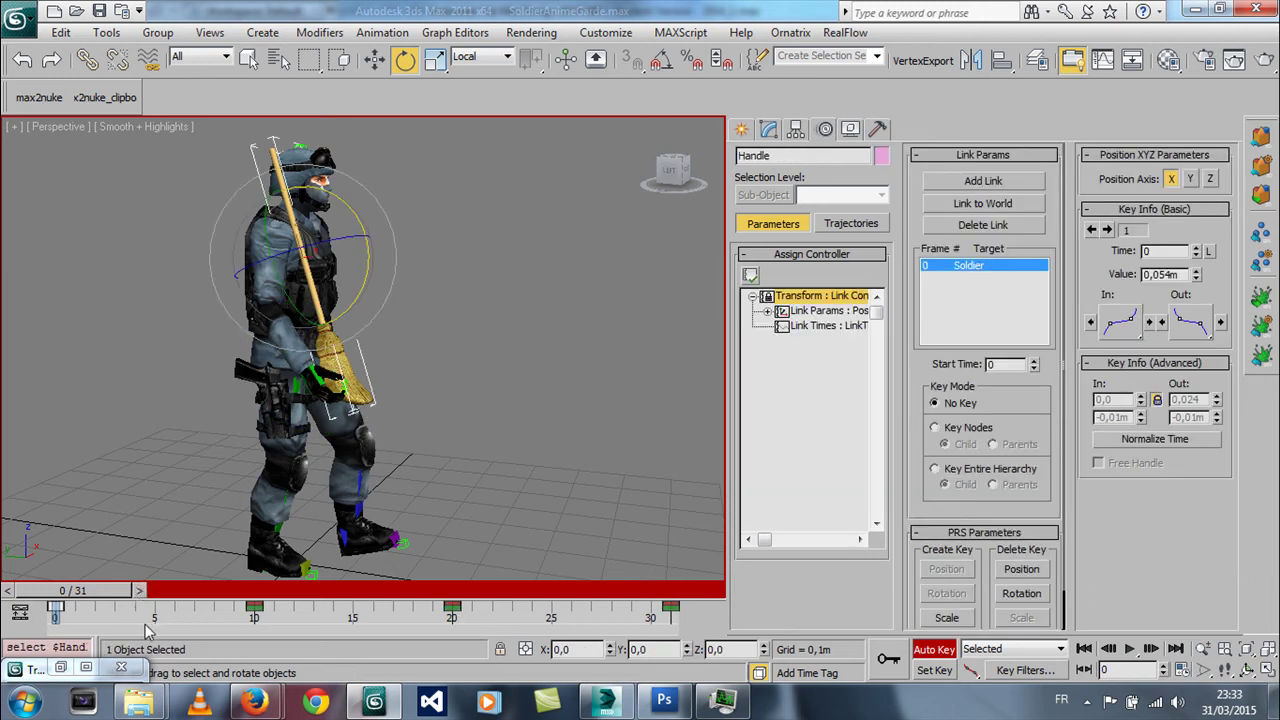
left_click_drag(147, 630, 905, 625)
key("Delete")
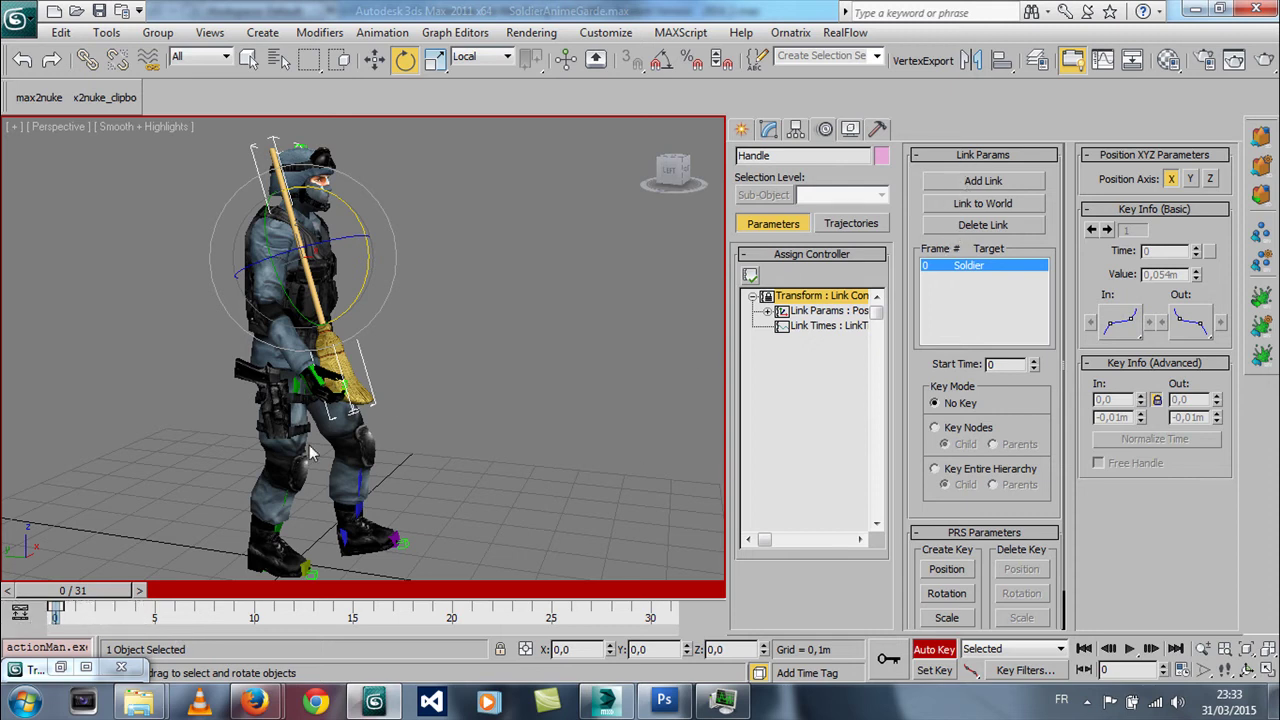
- Delete the Handle's link to Soldier and rotate the broom horizontal, about 106.76° on X
left_click(951, 231)
mouse_move(70, 597)
left_mouse_down()
mouse_move(629, 591)
mouse_move(5, 587)
left_mouse_up()
key("e")
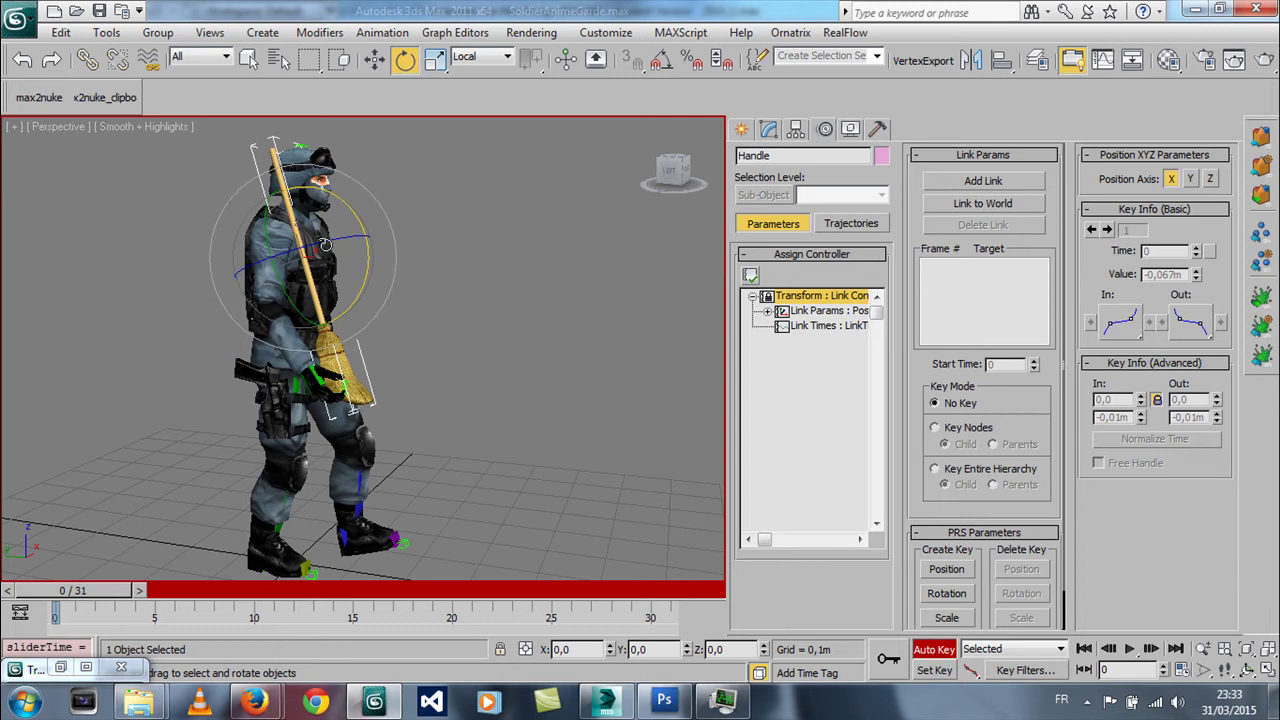
mouse_move(342, 205)
left_mouse_down()
mouse_move(419, 397)
mouse_move(370, 305)
left_mouse_up()
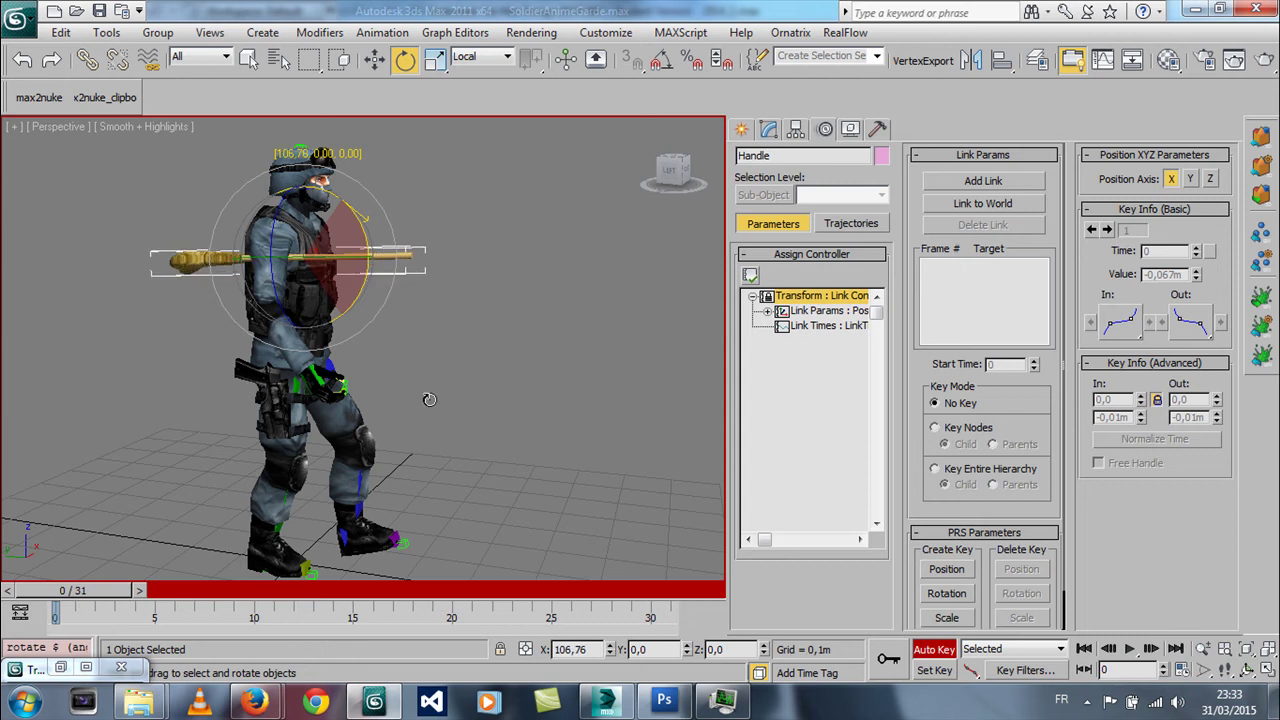
- Spin the broom so its bristles face the viewer and lower it toward the soldier's hands
right_click(312, 264)
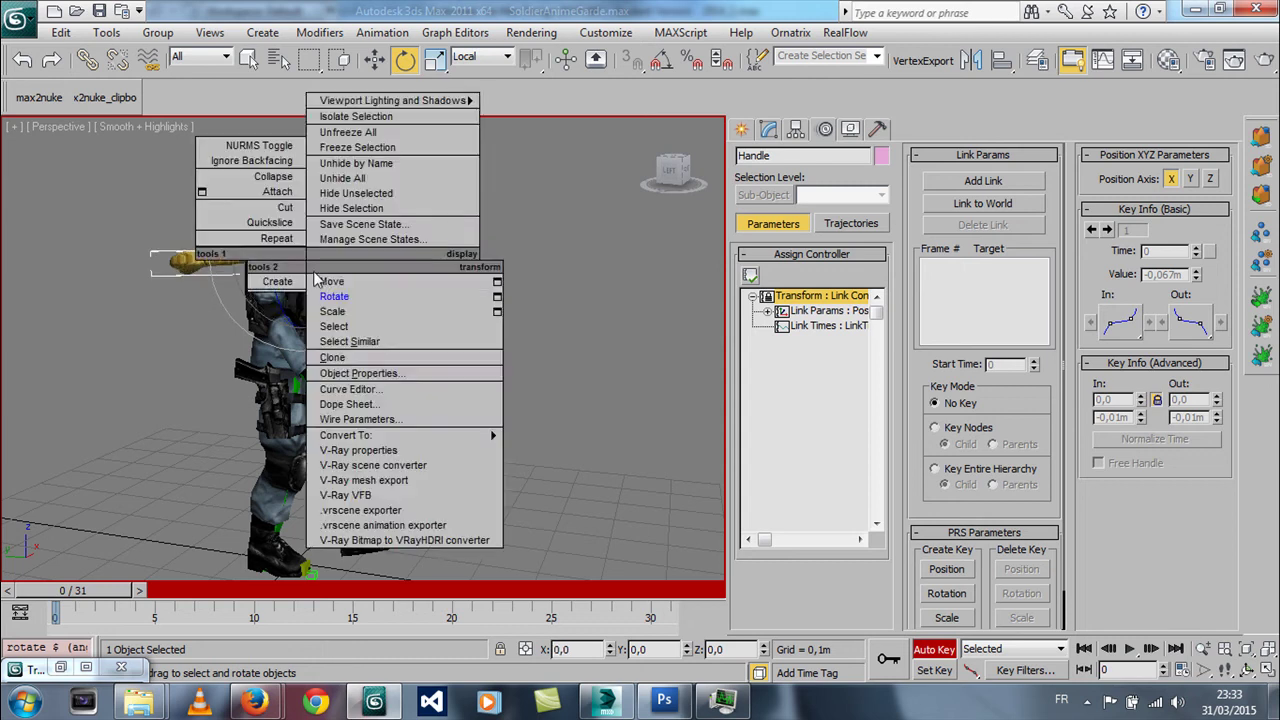
left_click(315, 297)
left_click_drag(271, 232, 328, 253)
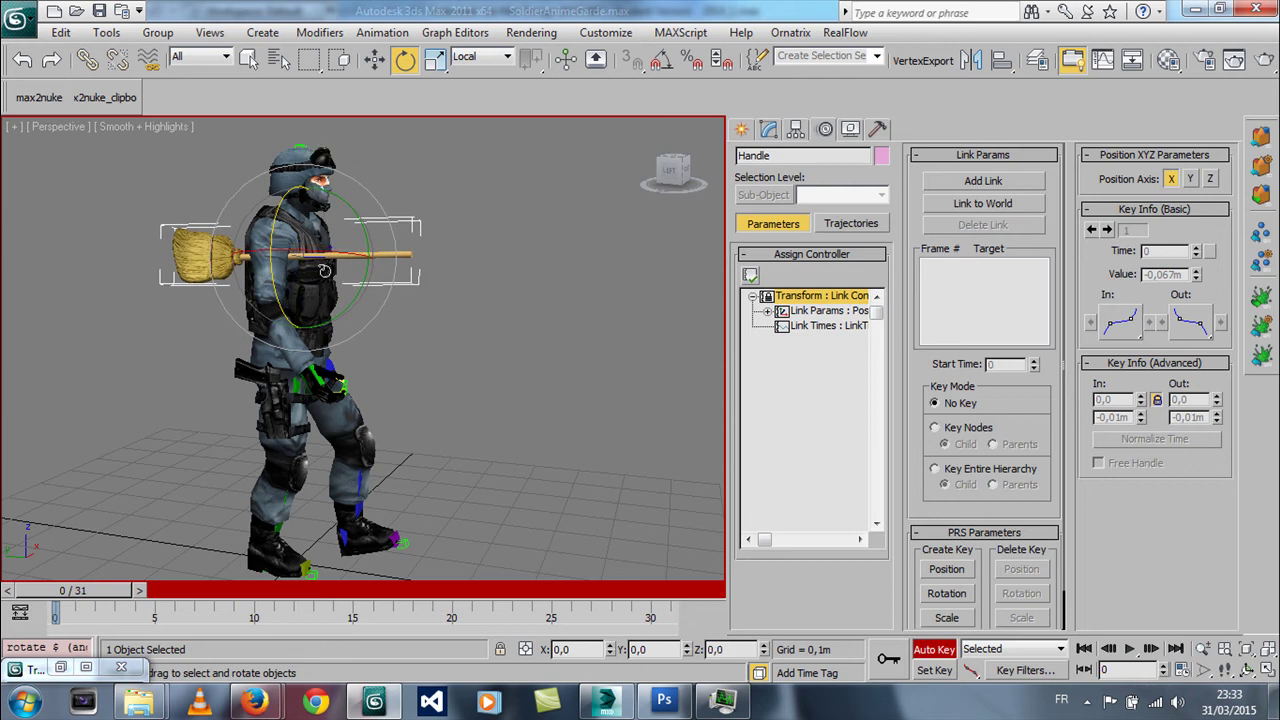
mouse_move(352, 283)
middle_mouse_down("alt")
mouse_move(340, 360)
mouse_move(330, 330)
middle_mouse_up("alt")
key("e")
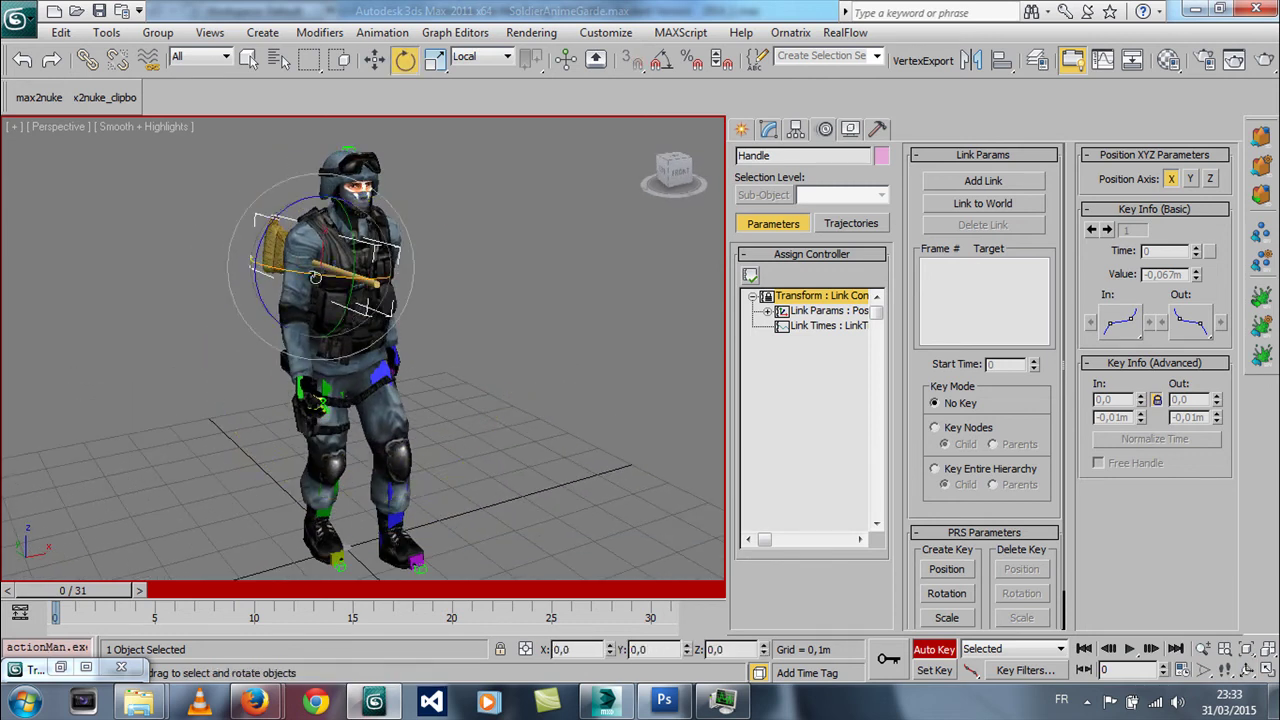
left_click_drag(315, 275, 314, 290)
right_click(314, 290)
left_click(355, 298)
left_click_drag(336, 237, 350, 330)
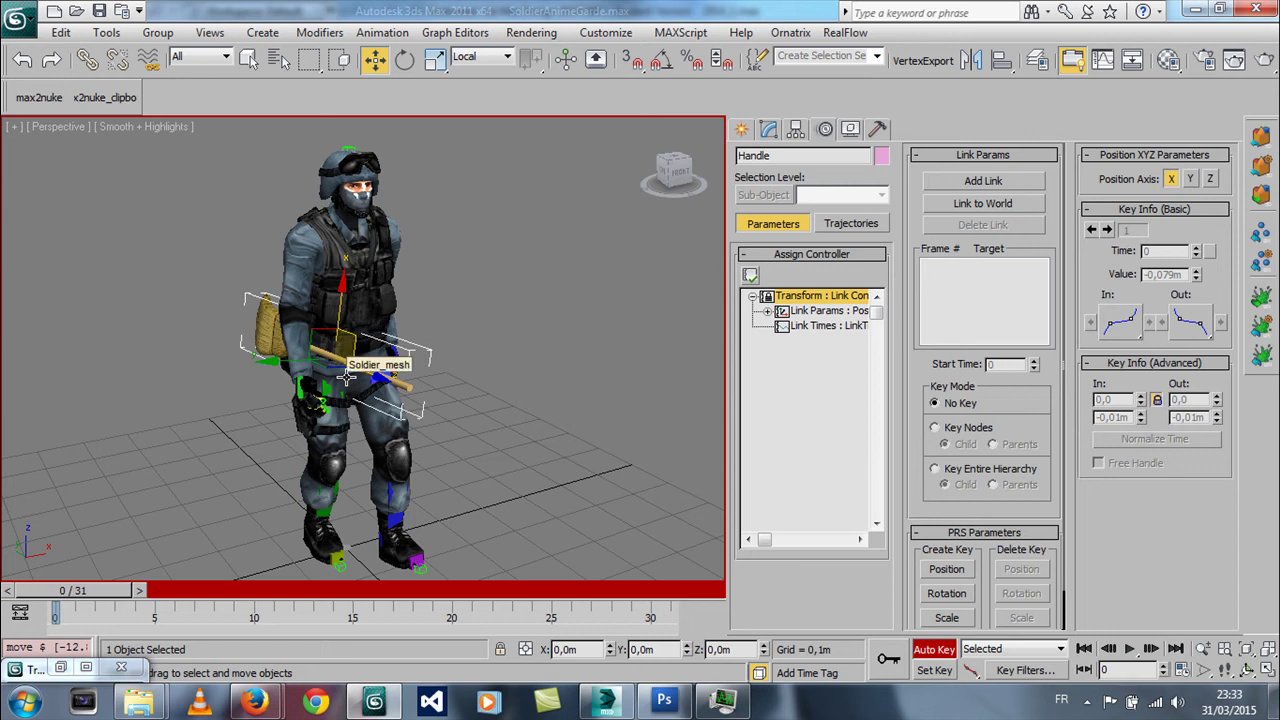
- Rotate and nudge the broom diagonally so its handle rests in the right hand
key("ctrl+r")
scroll(379, 385, "up", 3)
left_click_drag(379, 385, 363, 372)
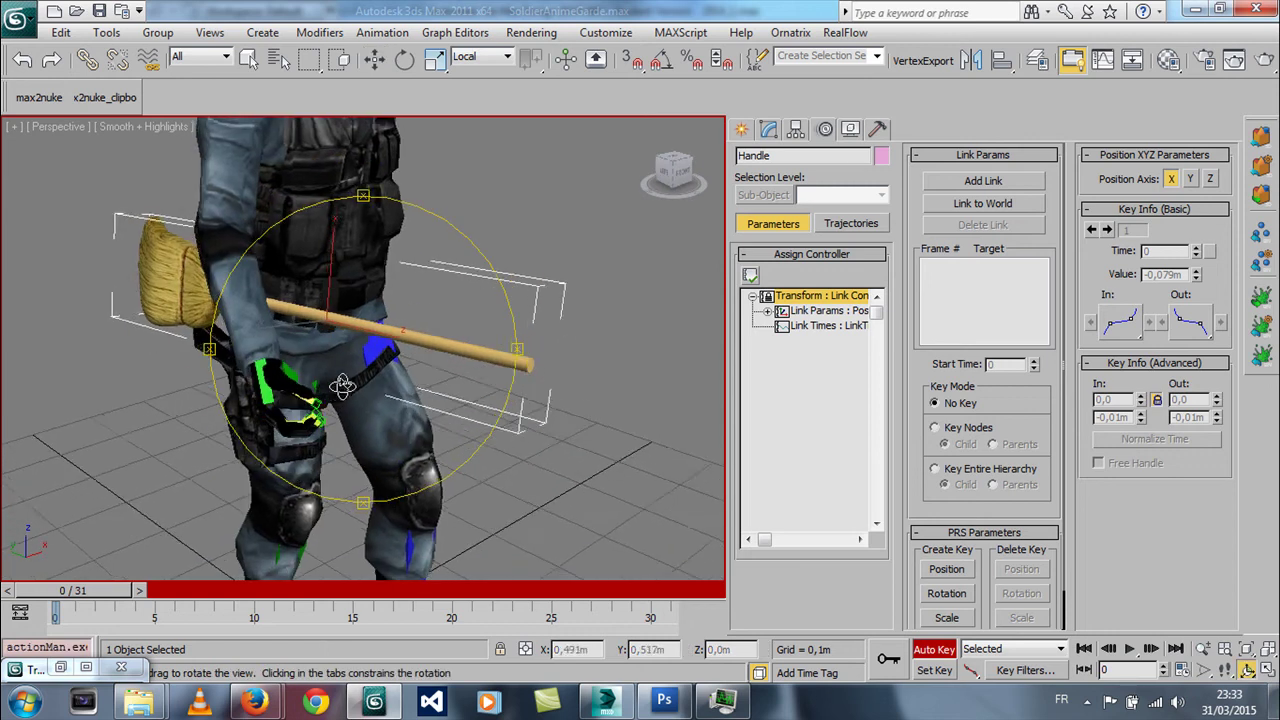
right_click(363, 372)
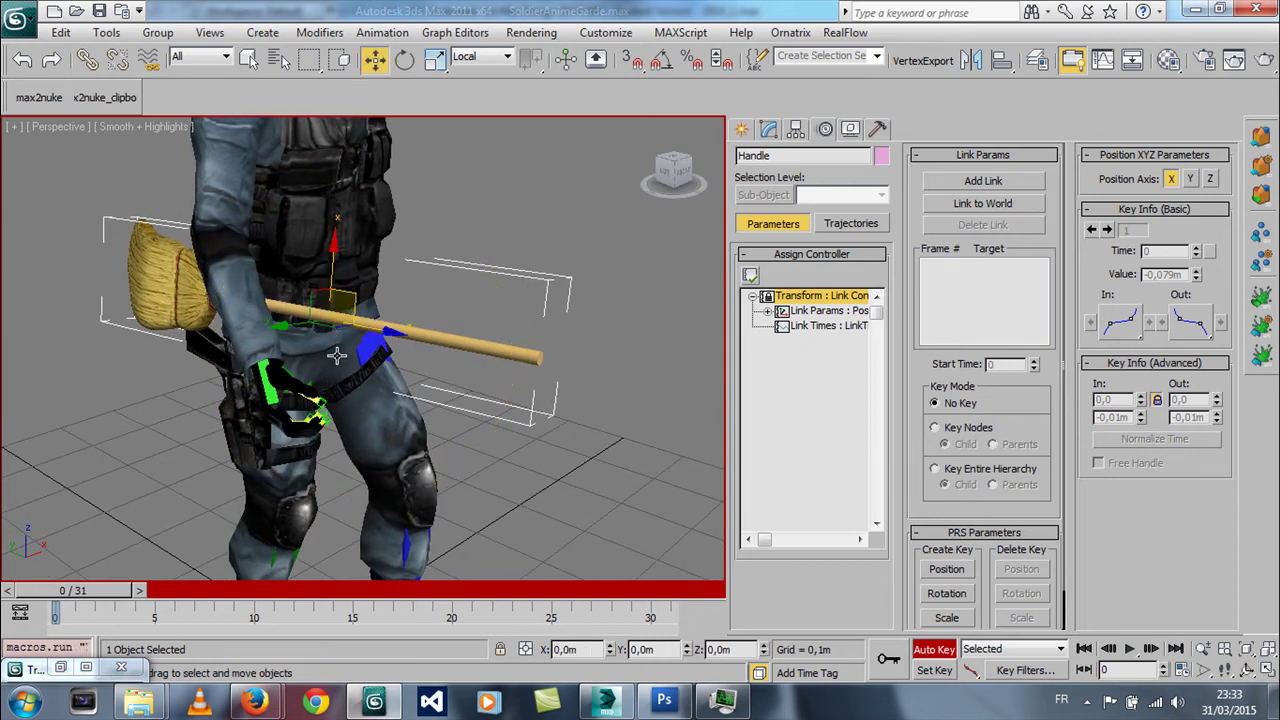
key("e")
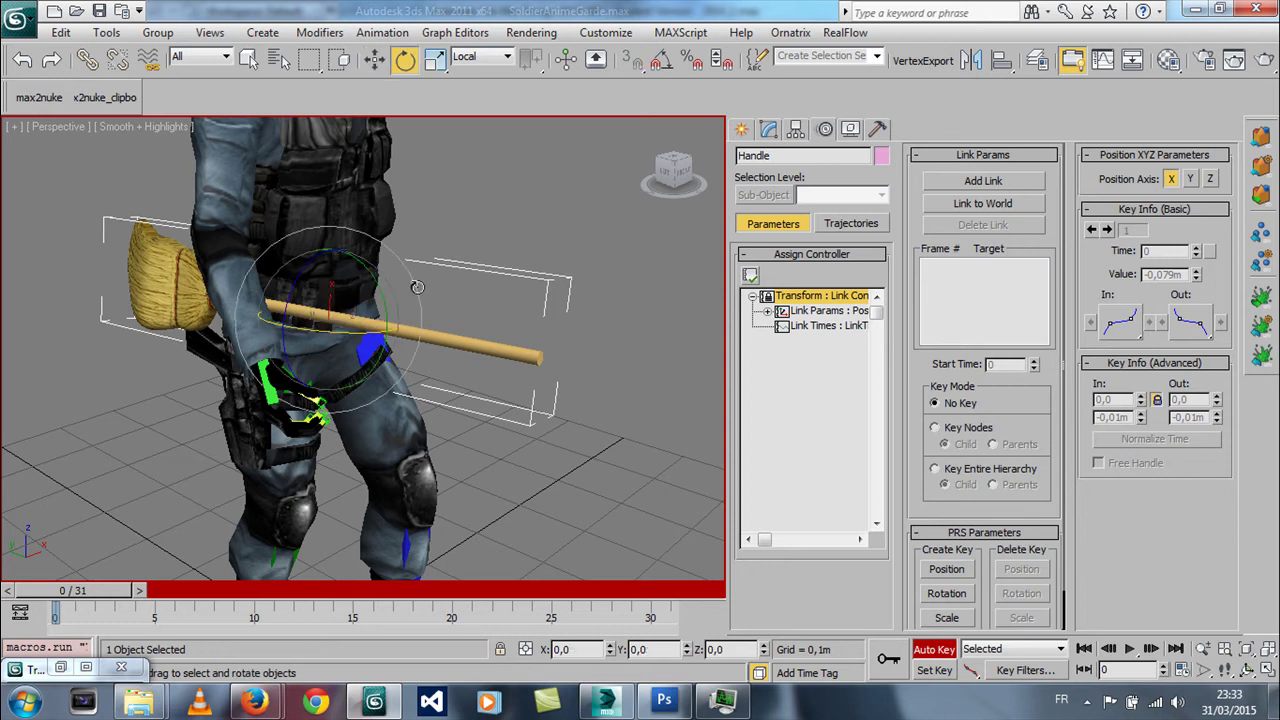
left_click_drag(336, 333, 300, 300)
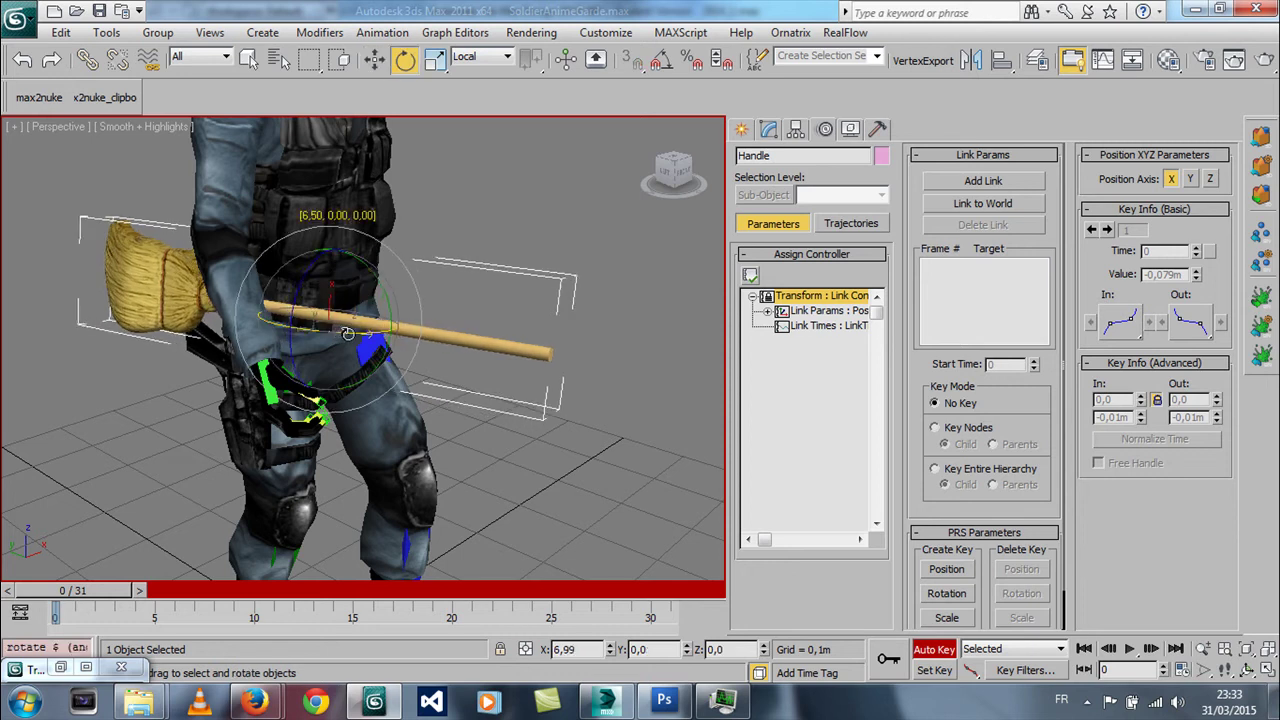
mouse_move(300, 300)
middle_mouse_down("alt")
mouse_move(286, 290)
mouse_move(291, 301)
middle_mouse_up("alt")
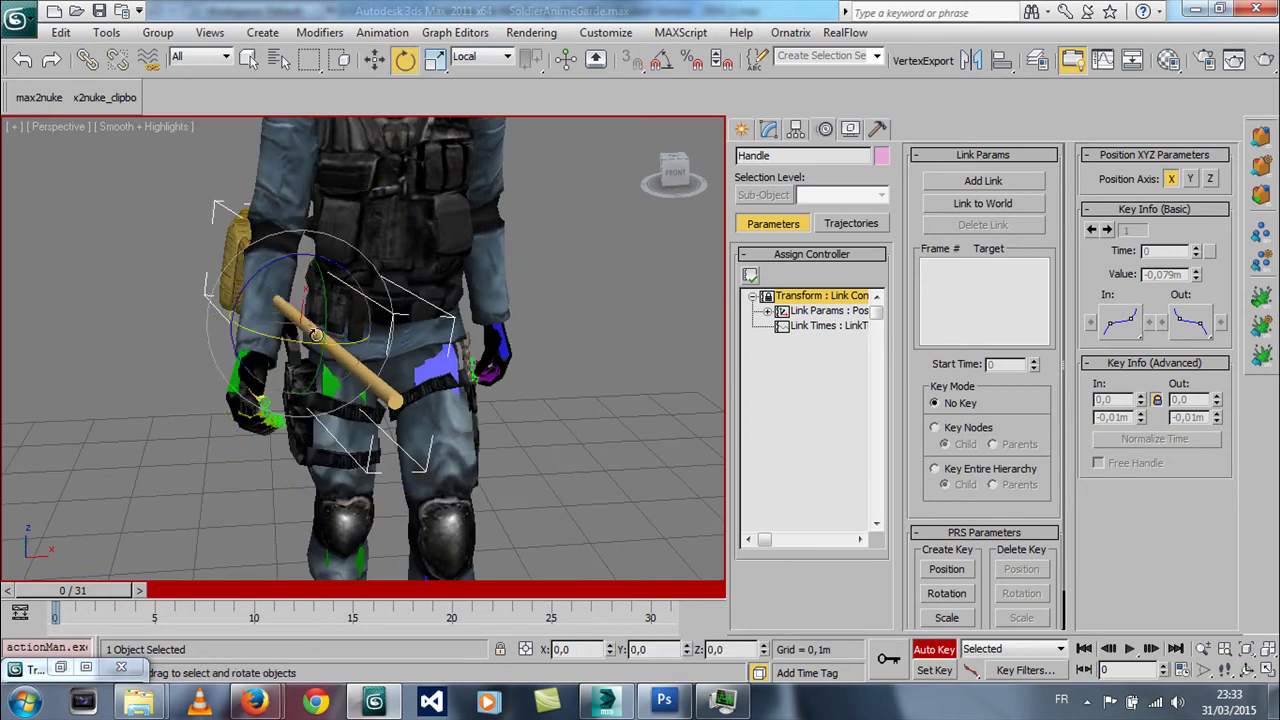
right_click(313, 336)
left_click(338, 343)
left_click_drag(252, 323, 266, 323)
right_click(266, 333)
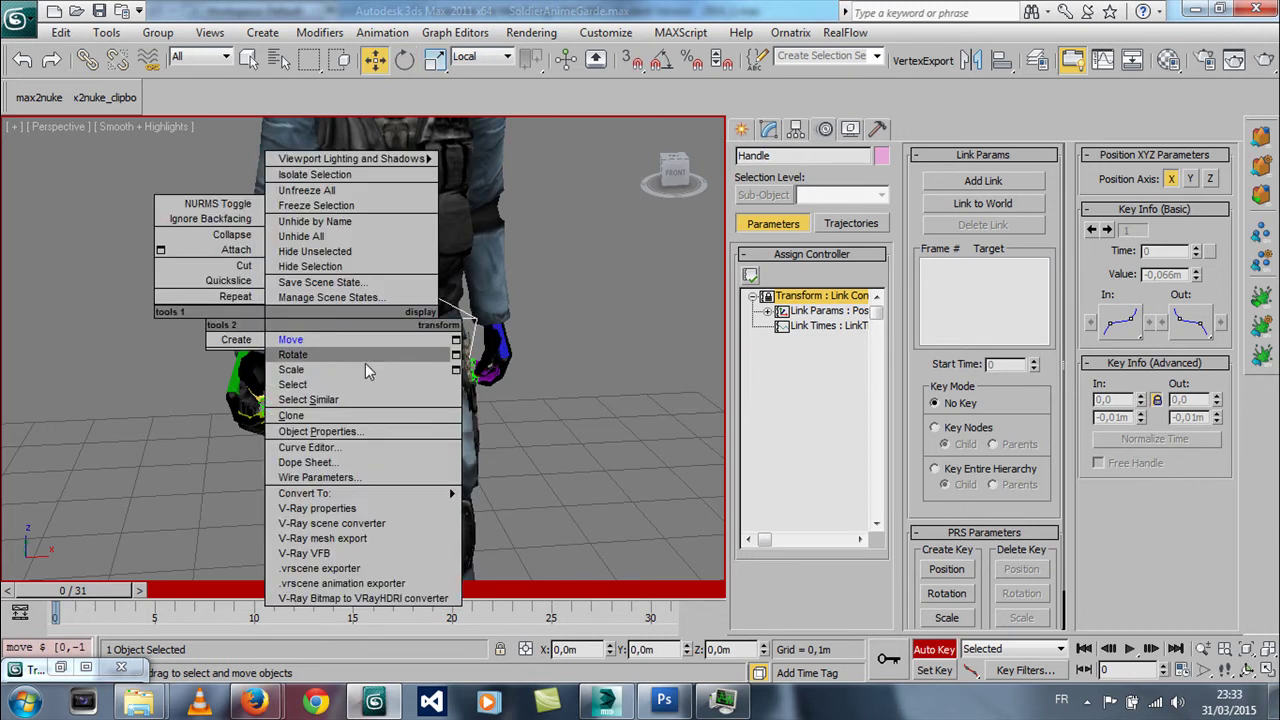
left_click(365, 357)
left_click_drag(365, 357, 291, 343)
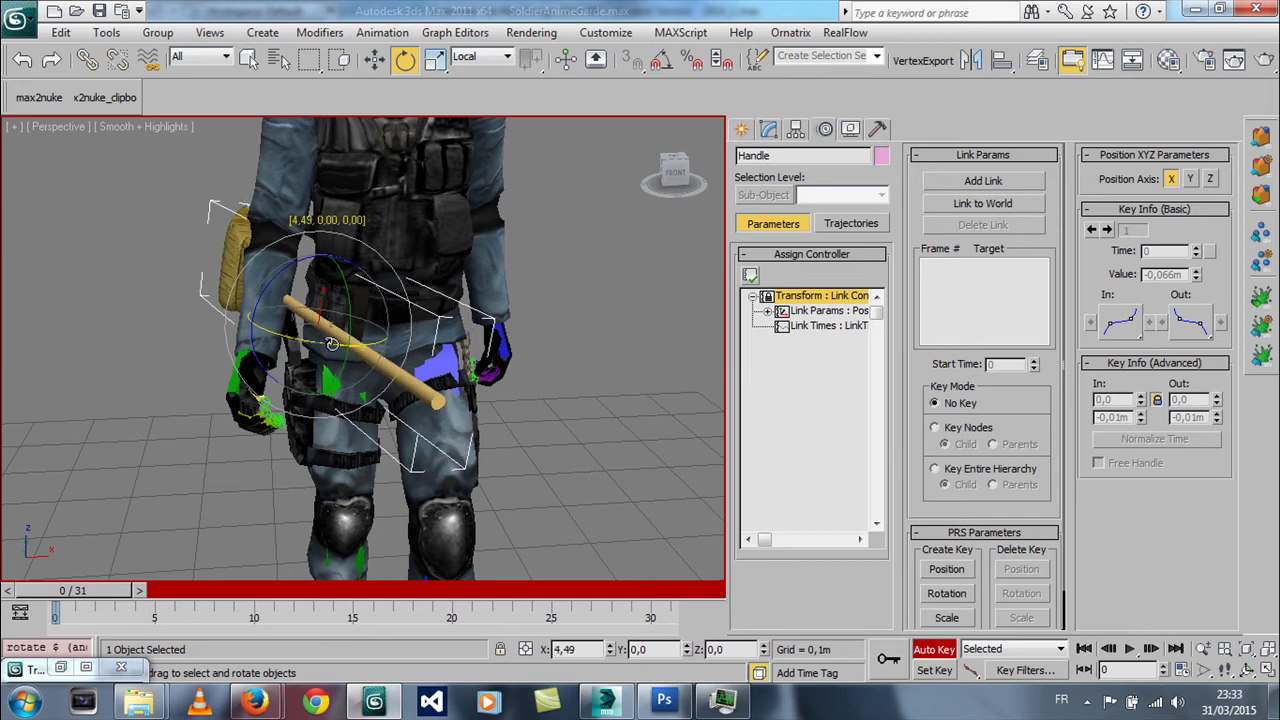
- Rotate the right hand around the broom handle and move it onto the handle
left_click(233, 385)
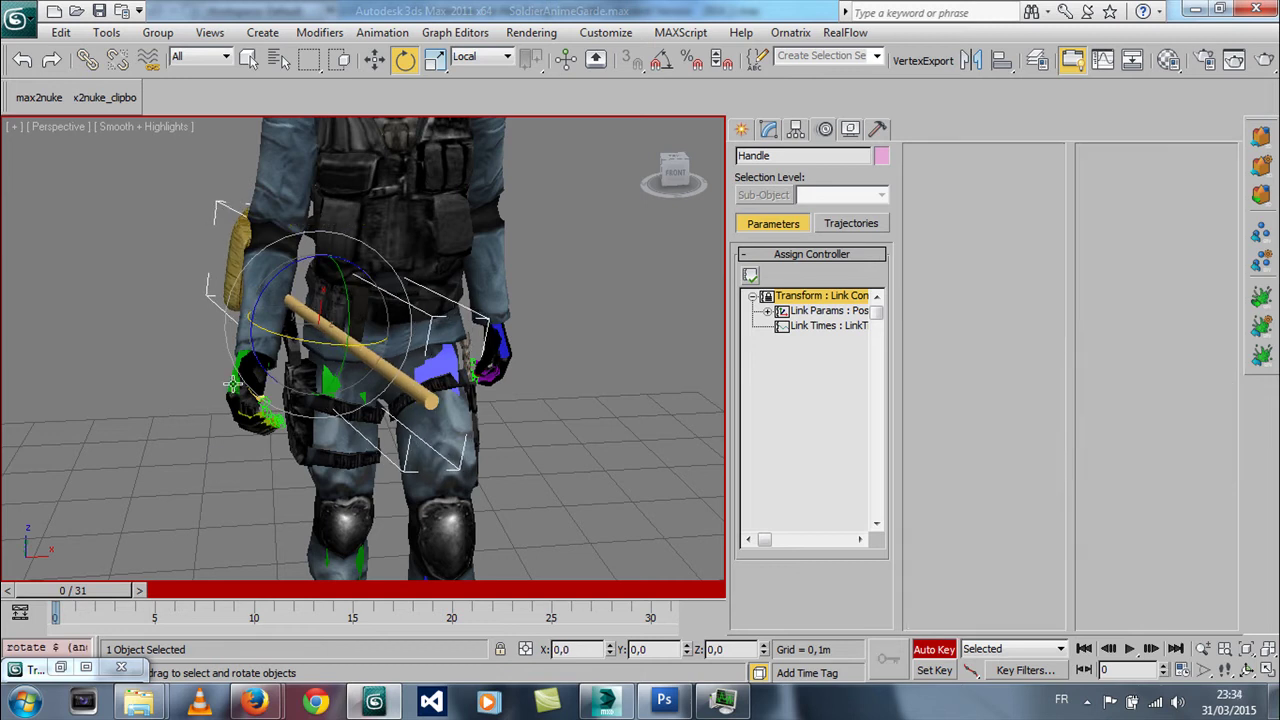
key("ctrl+r")
left_click_drag(235, 380, 335, 380)
key("e")
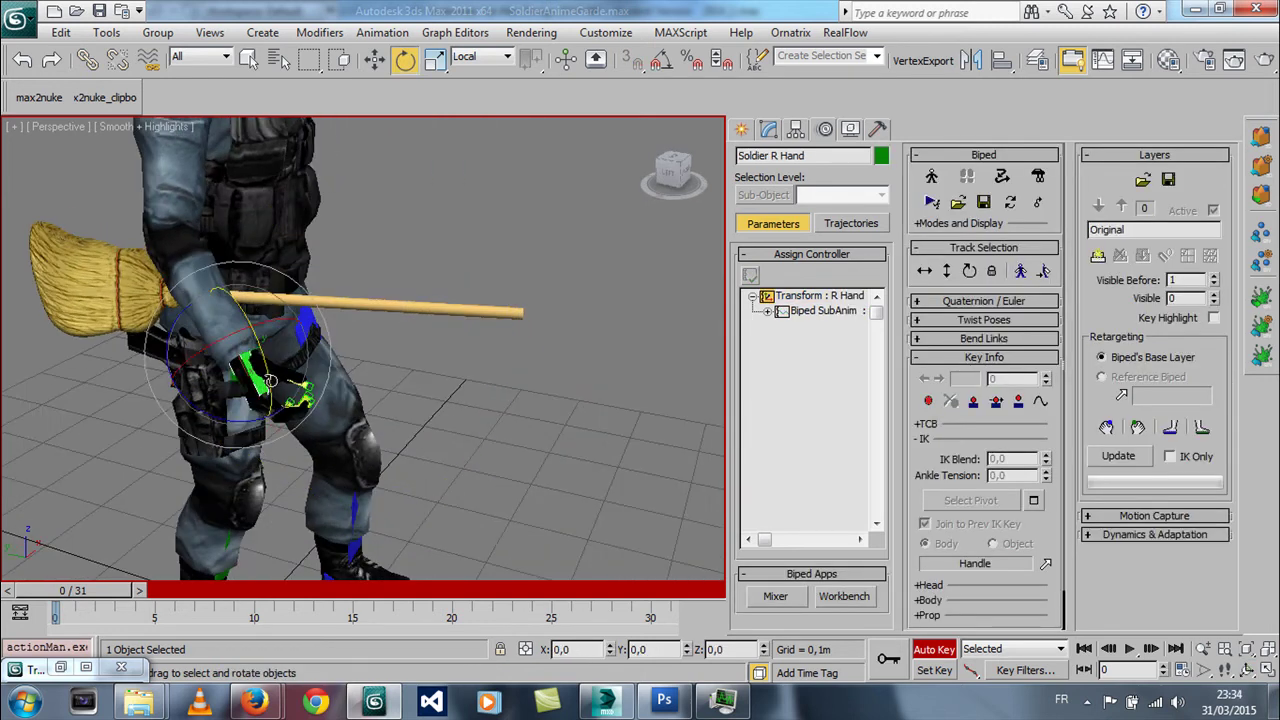
left_click_drag(233, 341, 285, 381)
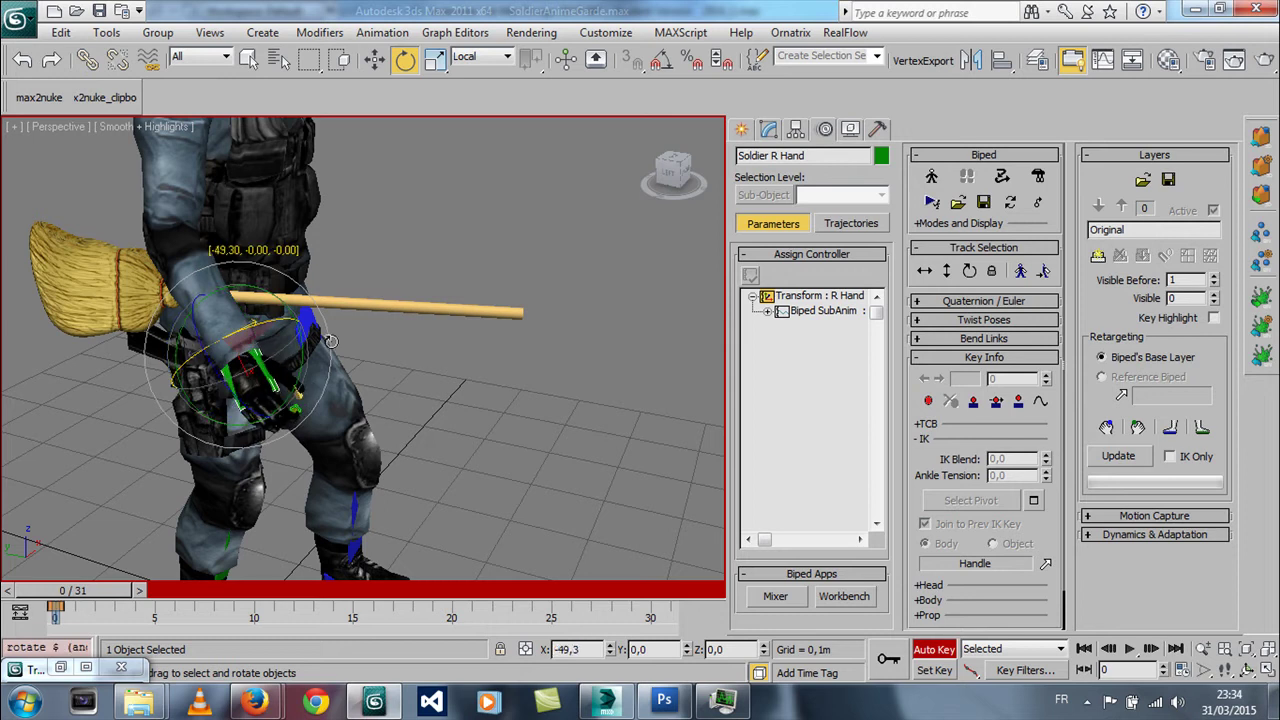
left_click(287, 380)
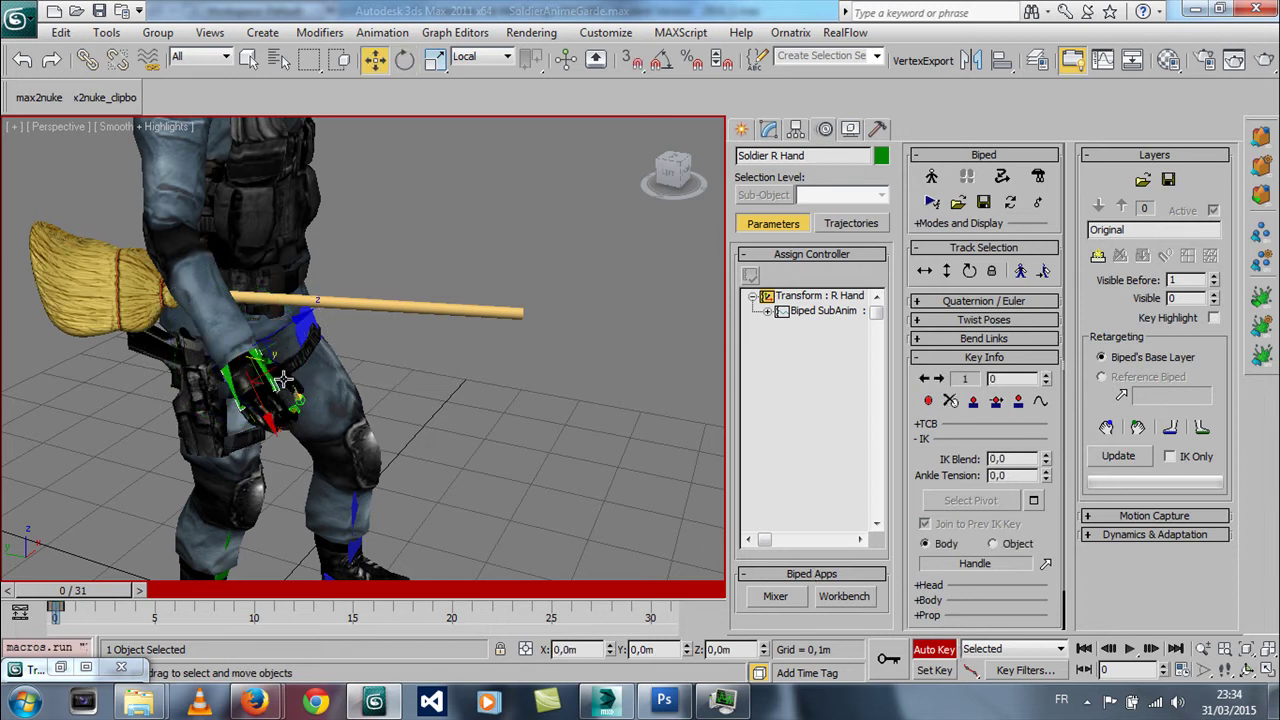
left_click_drag(266, 370, 228, 292)
key("e")
mouse_move(228, 292)
middle_mouse_down("alt")
mouse_move(174, 310)
mouse_move(345, 336)
mouse_move(377, 325)
middle_mouse_up("alt")
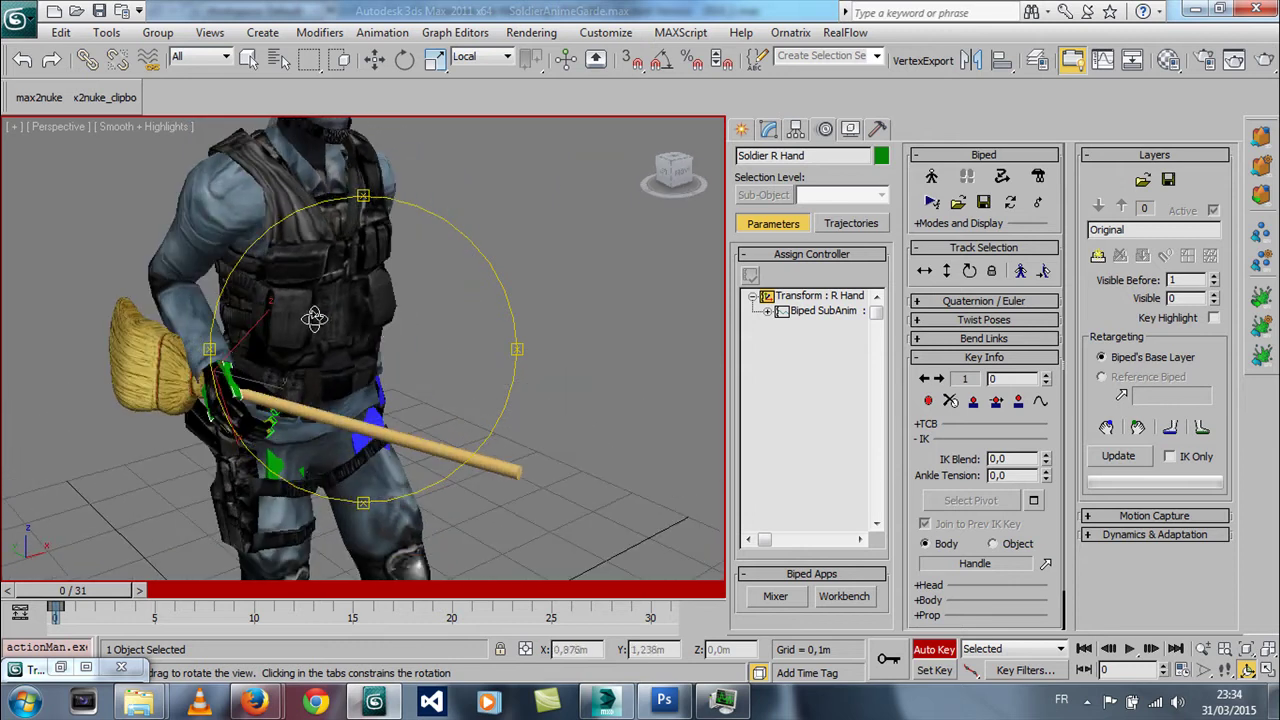
key("w")
- Restrict selection to bones, then swing the right upper arm forward and lift the forearm
left_click(188, 249)
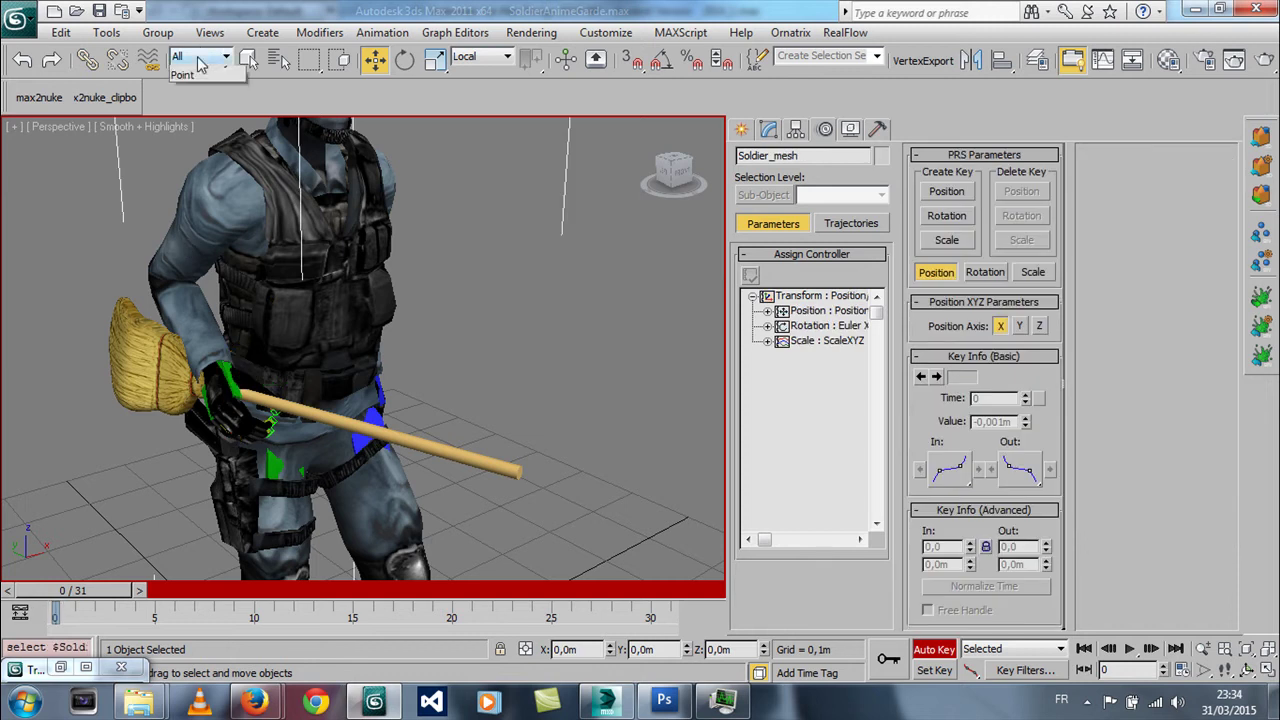
left_click(200, 56)
left_click(202, 206)
left_click(203, 252)
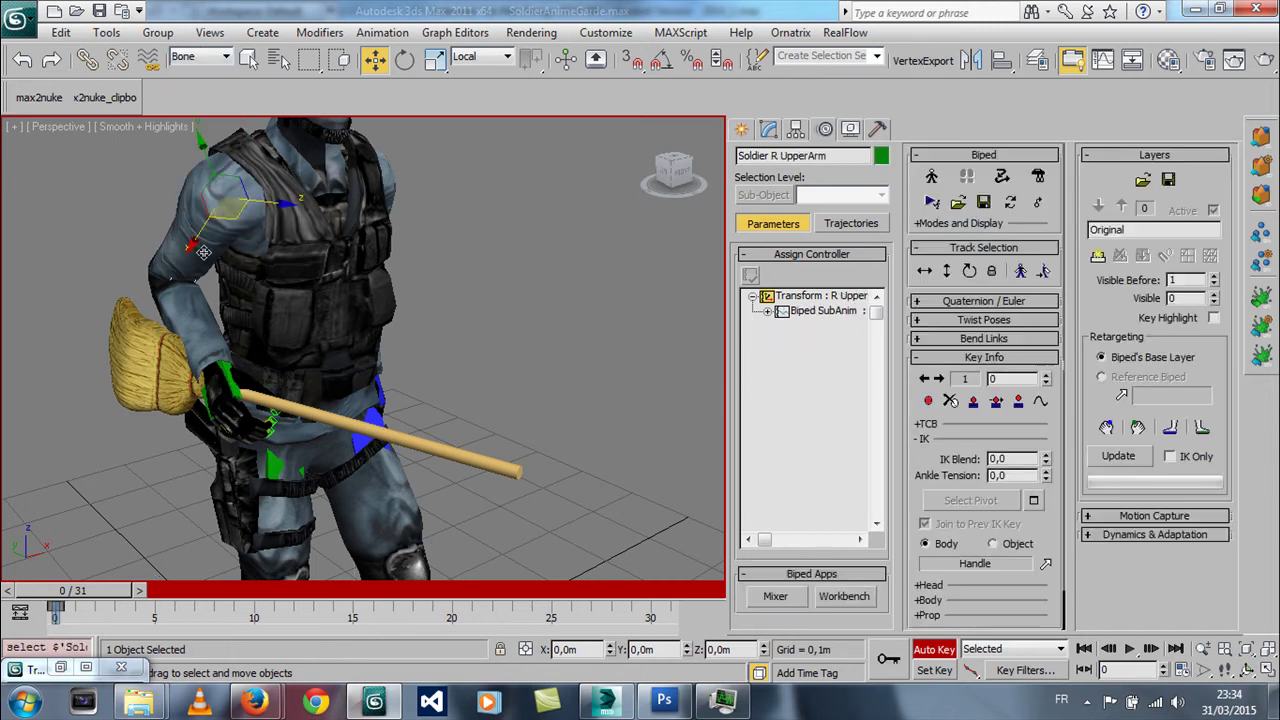
right_click(214, 252)
left_click(250, 279)
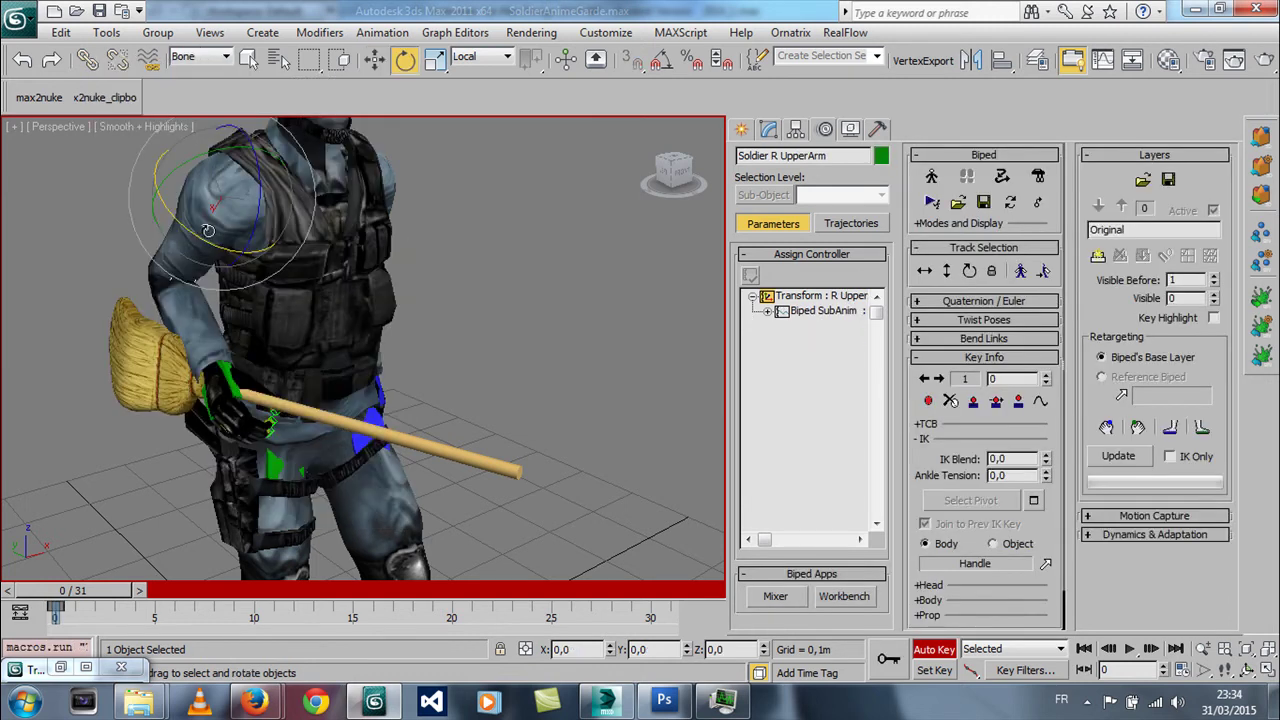
left_click_drag(180, 191, 166, 306)
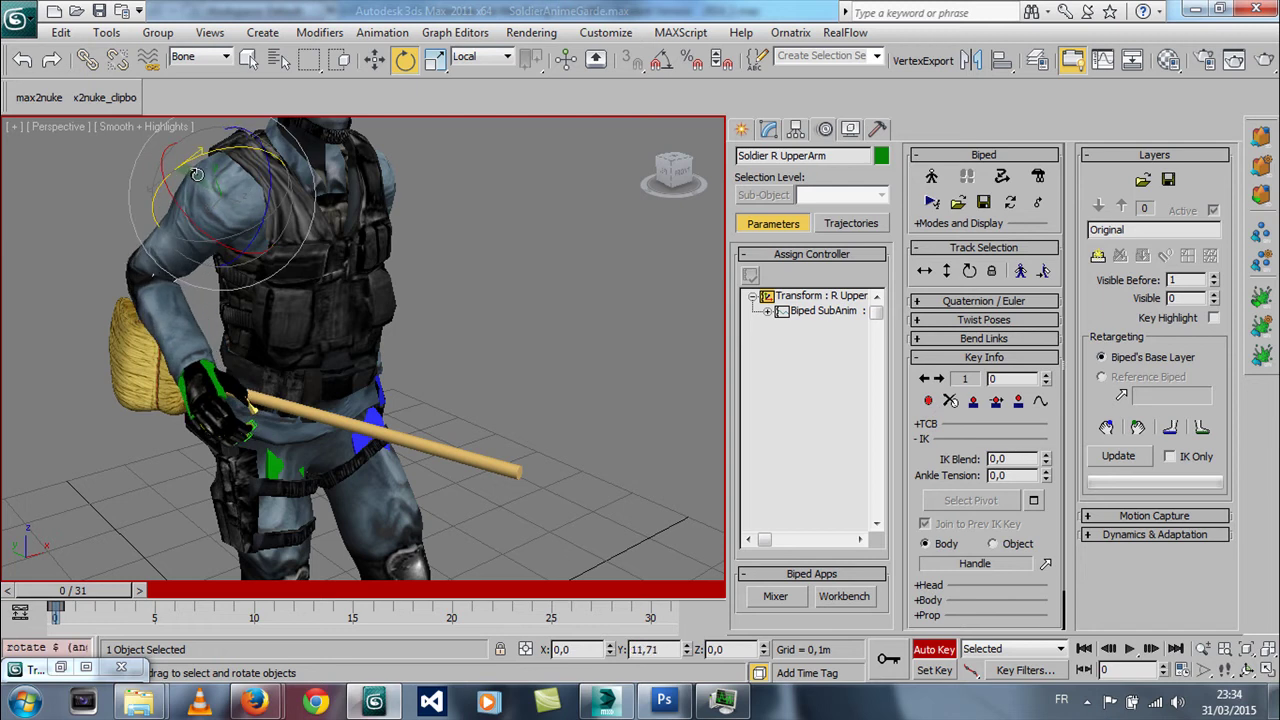
left_click(166, 306)
left_click_drag(145, 226, 176, 240)
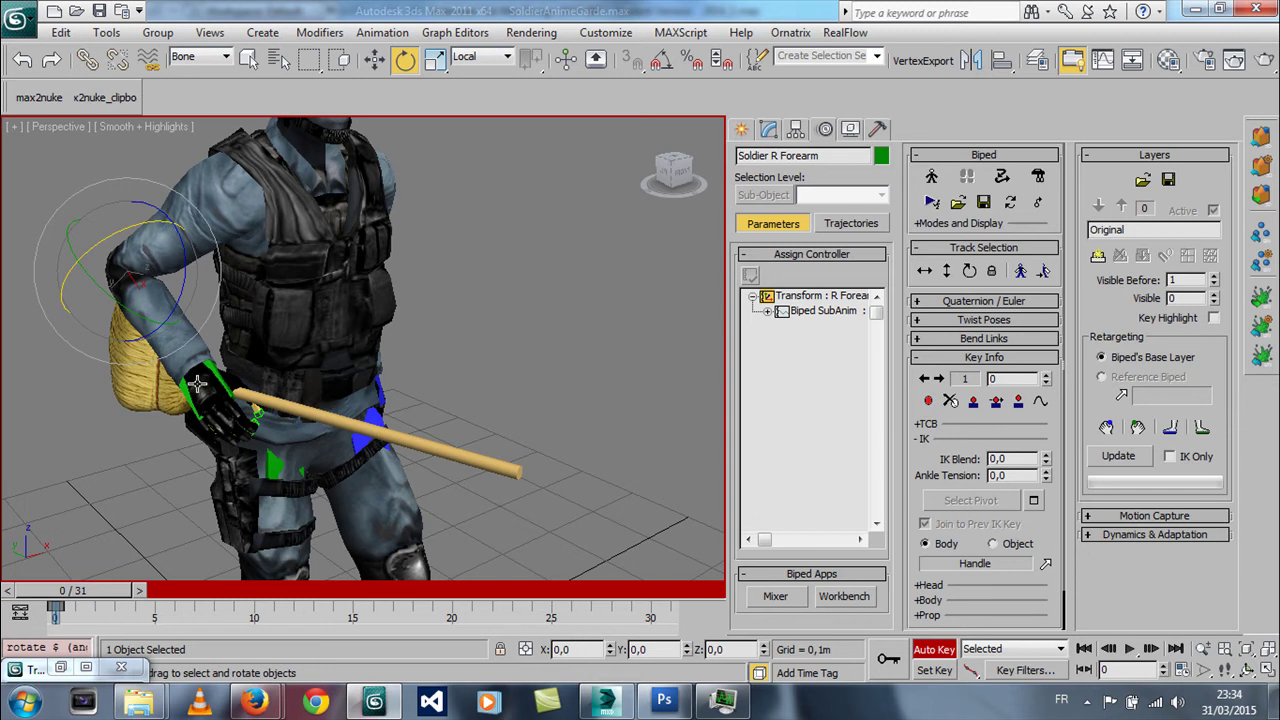
- Re-rotate the right hand and move it to close on the handle below the bristles
right_click(197, 385)
left_click(230, 395)
left_click(216, 376)
left_click_drag(245, 375, 221, 409)
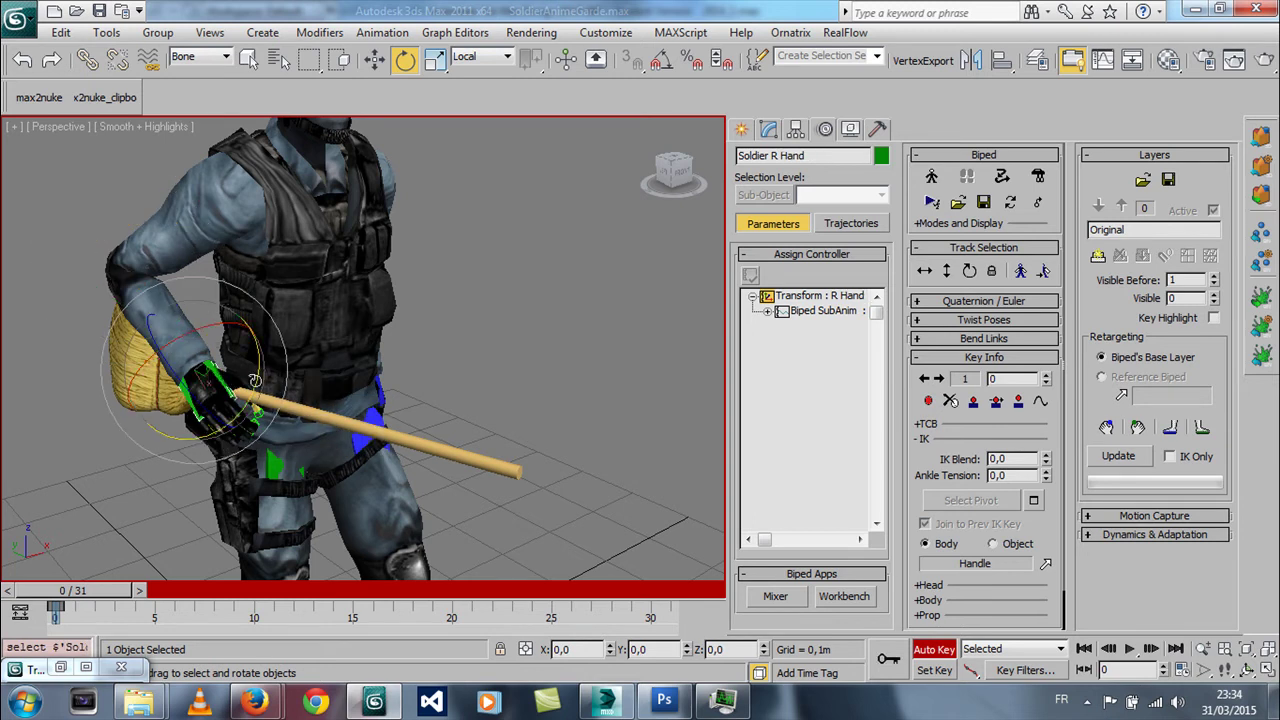
right_click(221, 420)
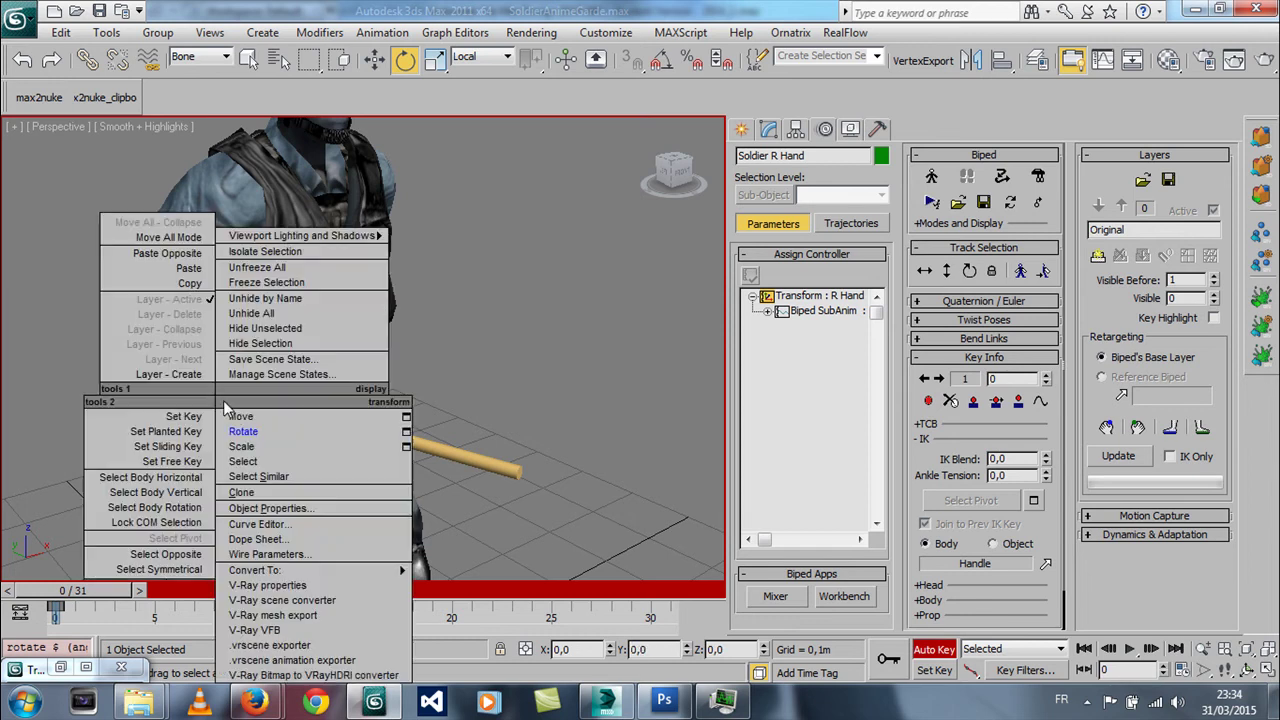
left_click(232, 424)
left_click_drag(222, 398, 238, 382)
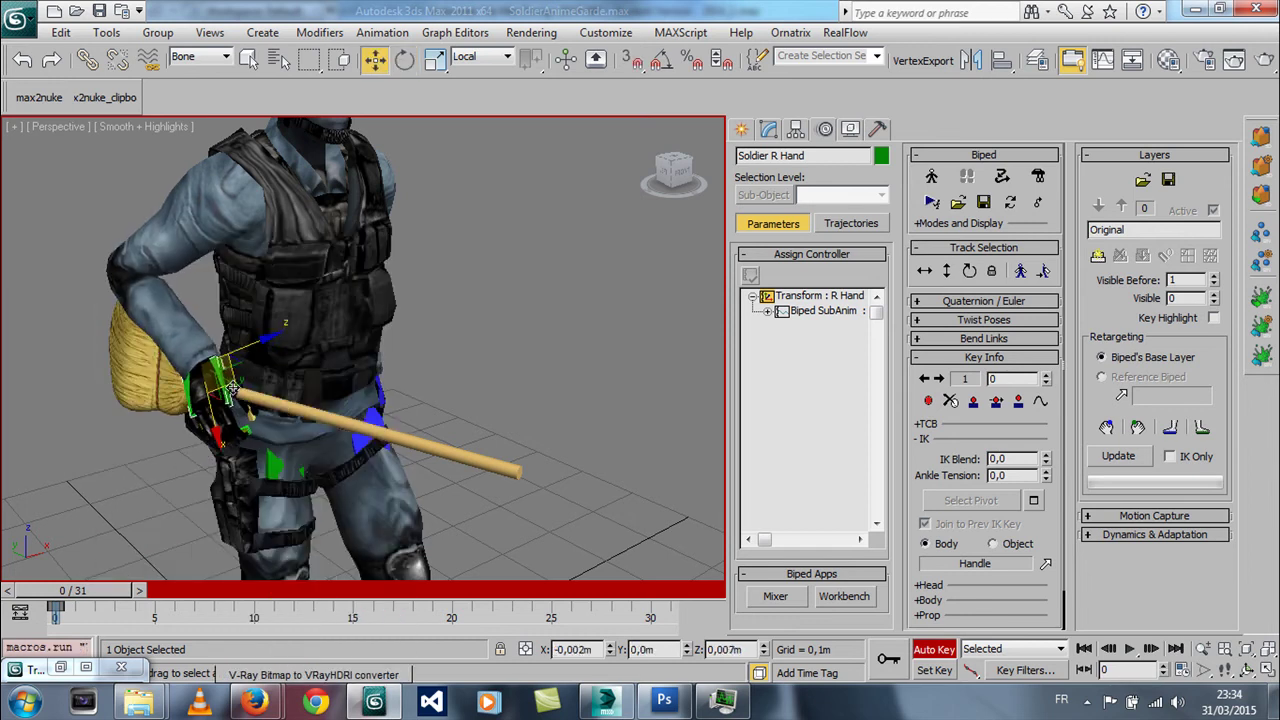
scroll(238, 382, "up", 2)
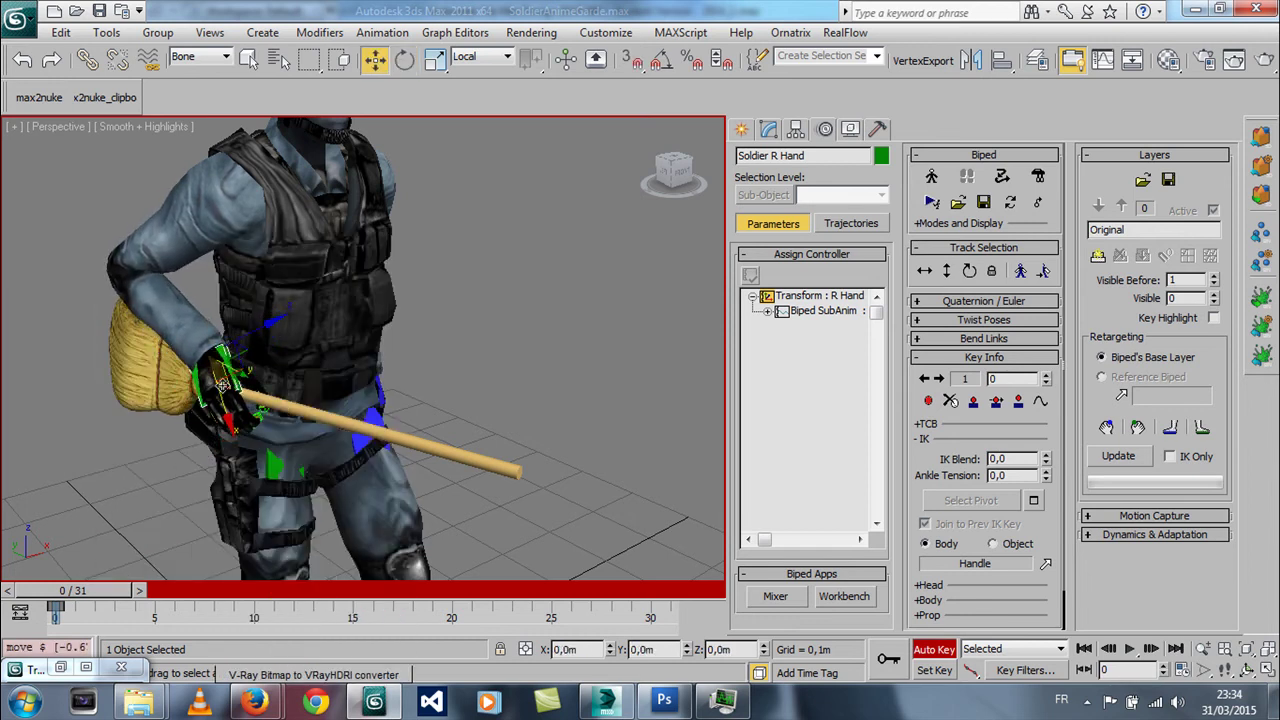
scroll(230, 384, "up", 3)
scroll(223, 386, "down", 2)
scroll(308, 360, "down", 1)
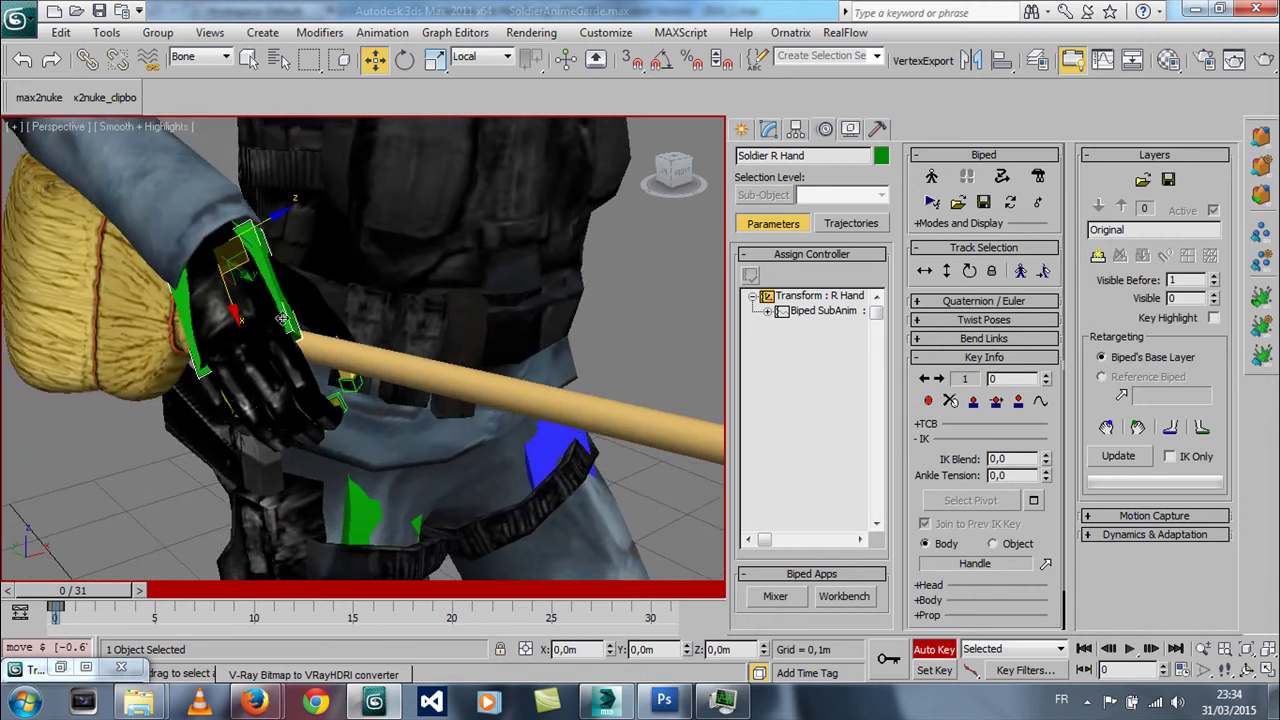
- Select the right hand's finger bones without the palm and rotate them to curl around the broom handle
double_click(291, 316)
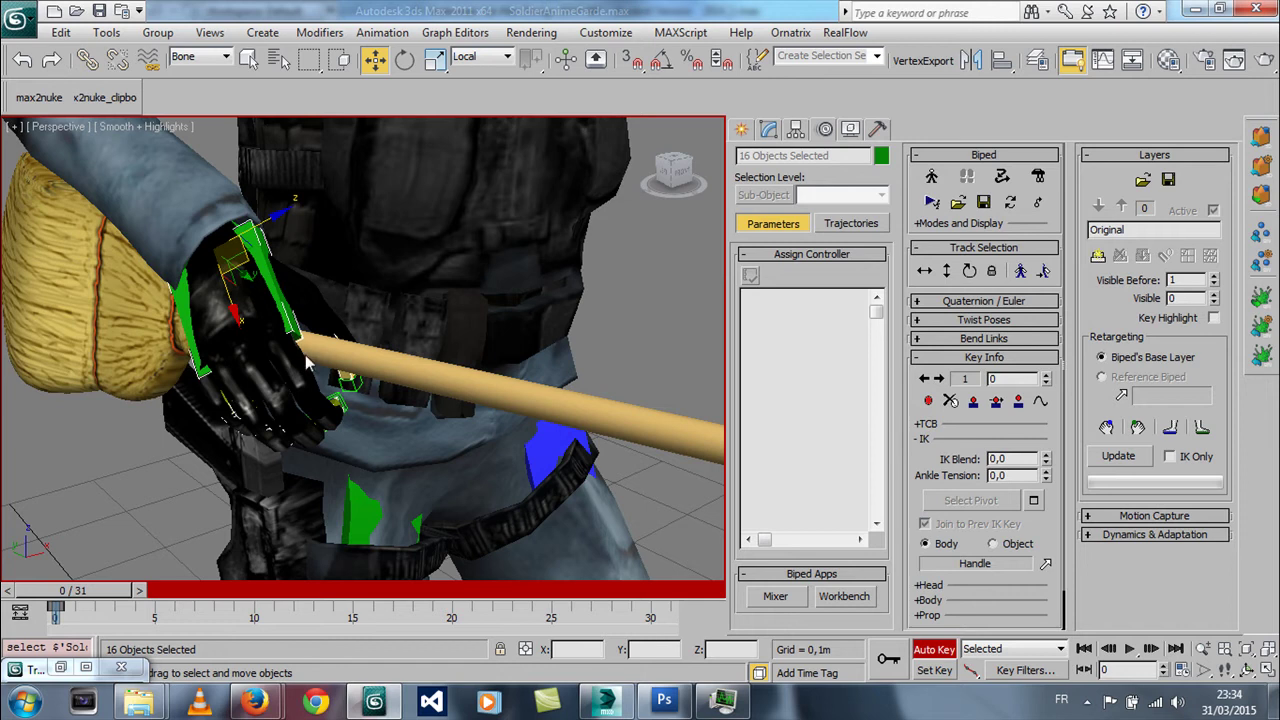
left_click(288, 325, "alt")
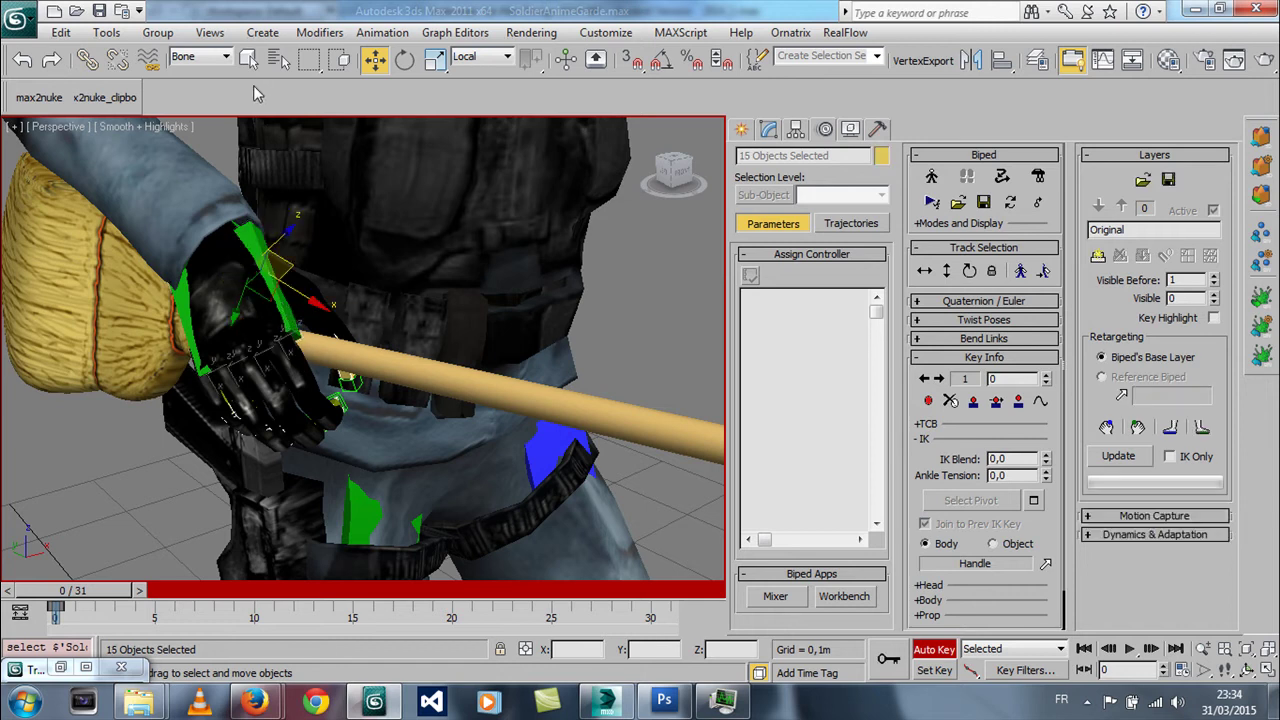
left_click(405, 60)
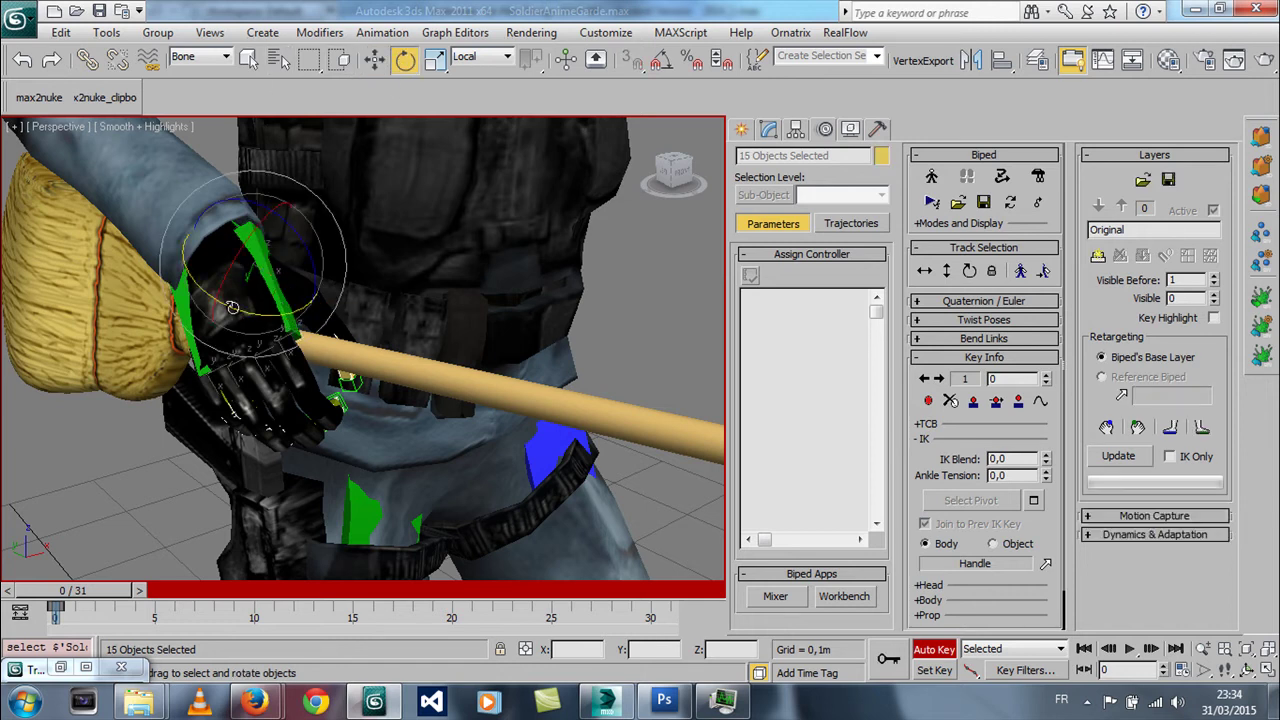
left_click_drag(242, 264, 315, 272)
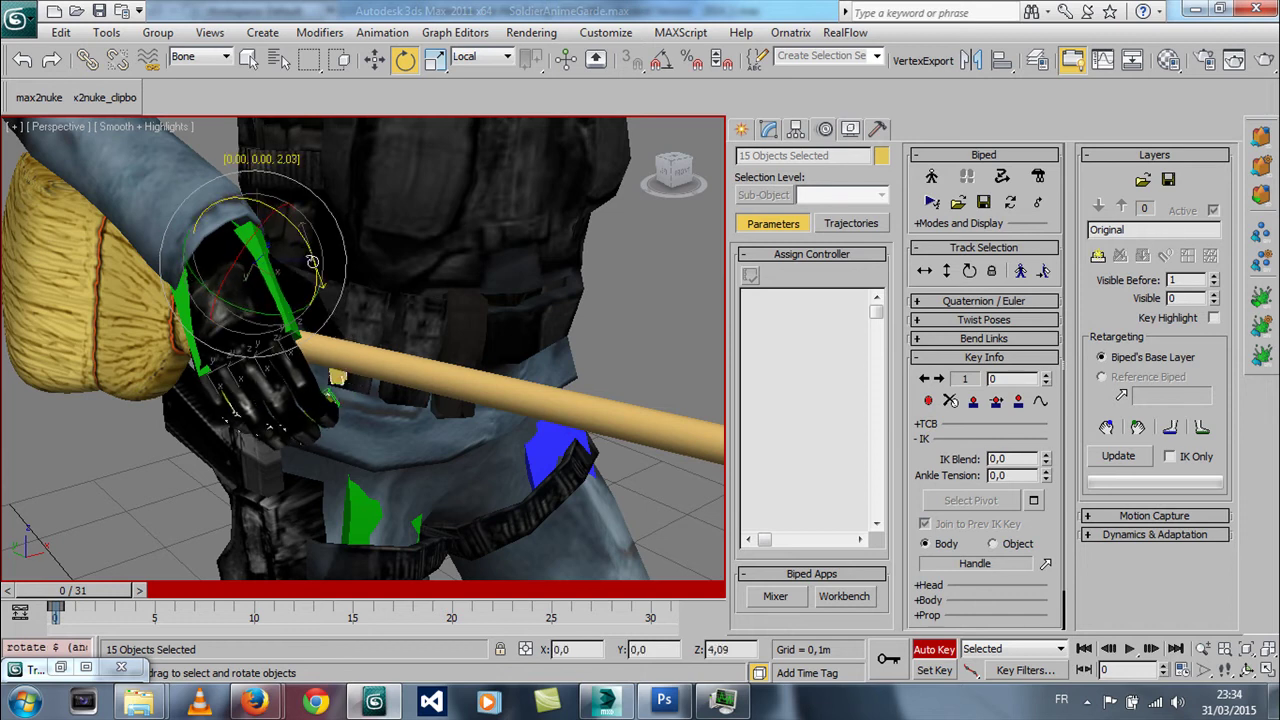
mouse_move(349, 371)
middle_mouse_down()
mouse_move(271, 421)
mouse_move(395, 383)
mouse_move(329, 346)
middle_mouse_up()
scroll(395, 383, "down", 5)
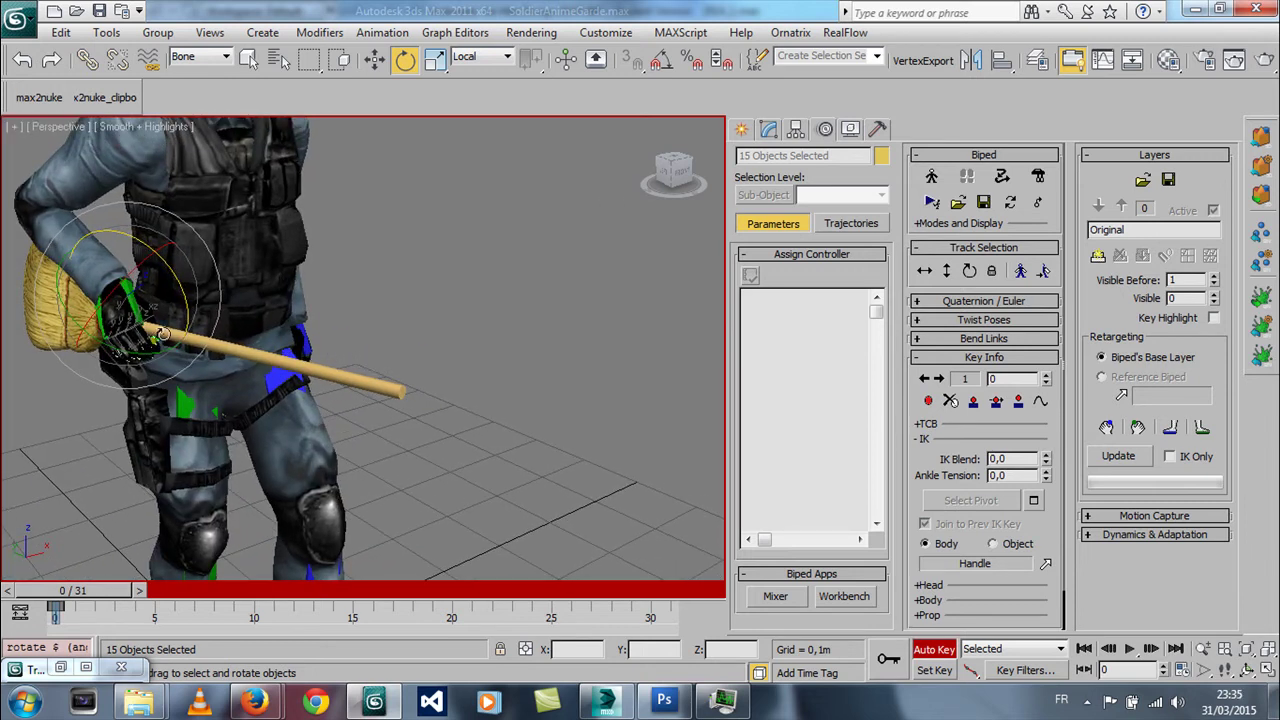
left_click(131, 300)
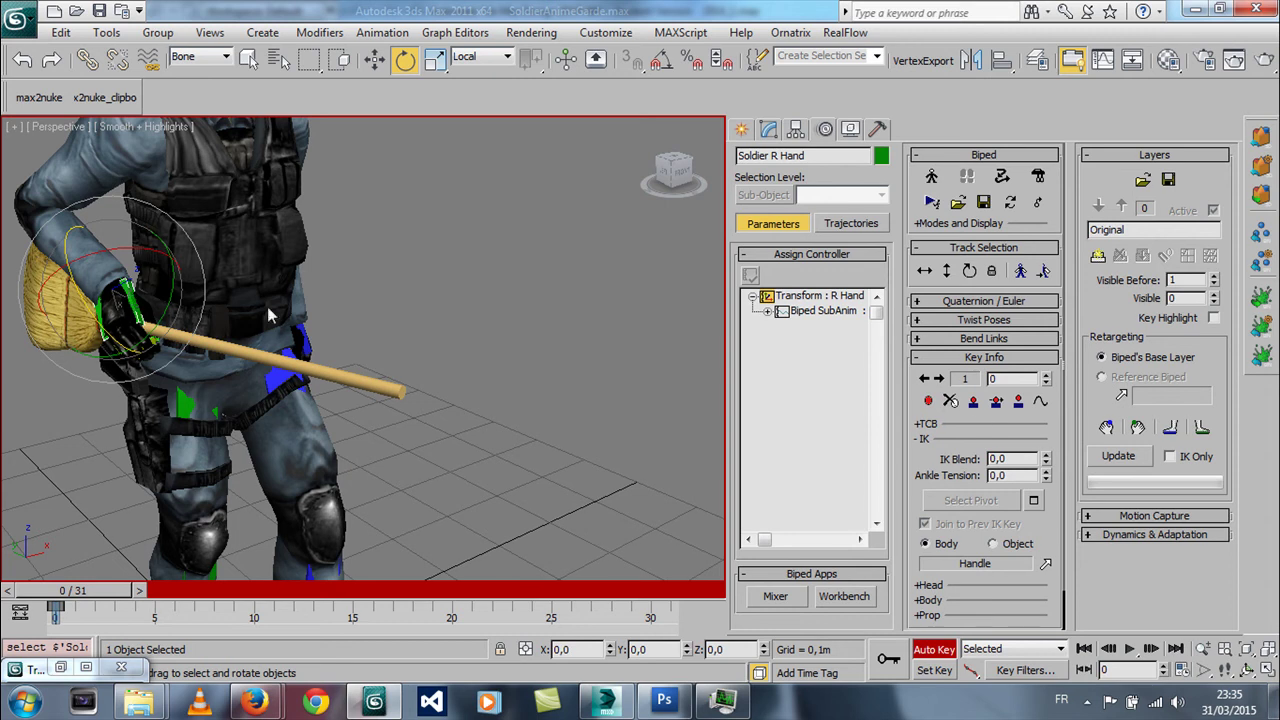
- Set a planted key on Soldier R Hand at frame 0 to lock it onto the handle
left_click(973, 403)
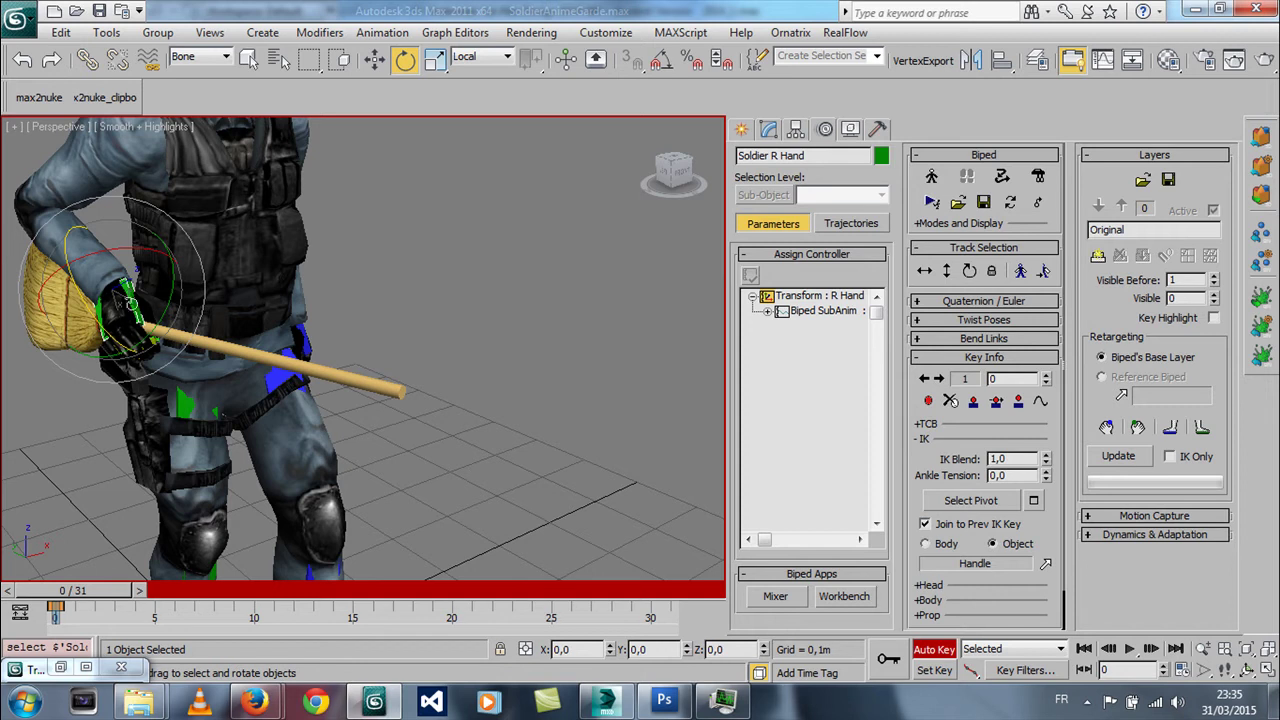
key("ctrl+r")
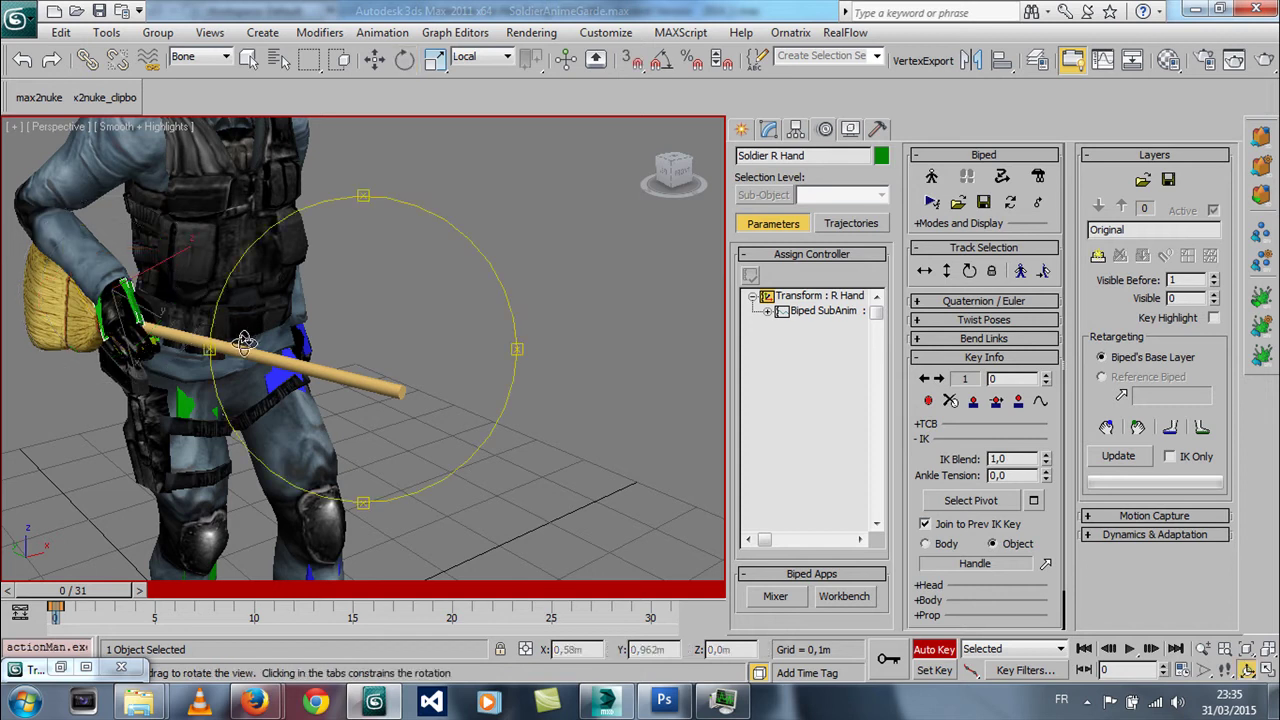
left_click_drag(368, 343, 343, 343)
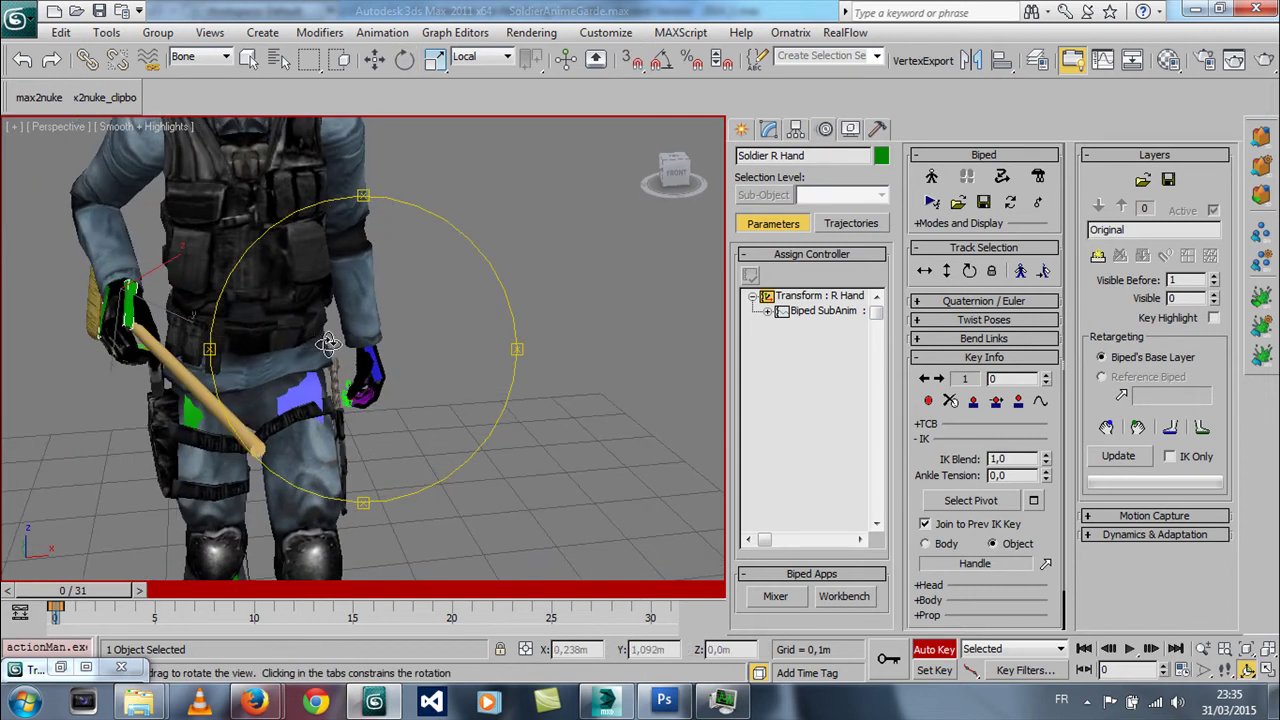
- Turn the left hand slightly and bend the left forearm up toward the chest
right_click(370, 360)
left_click(358, 360)
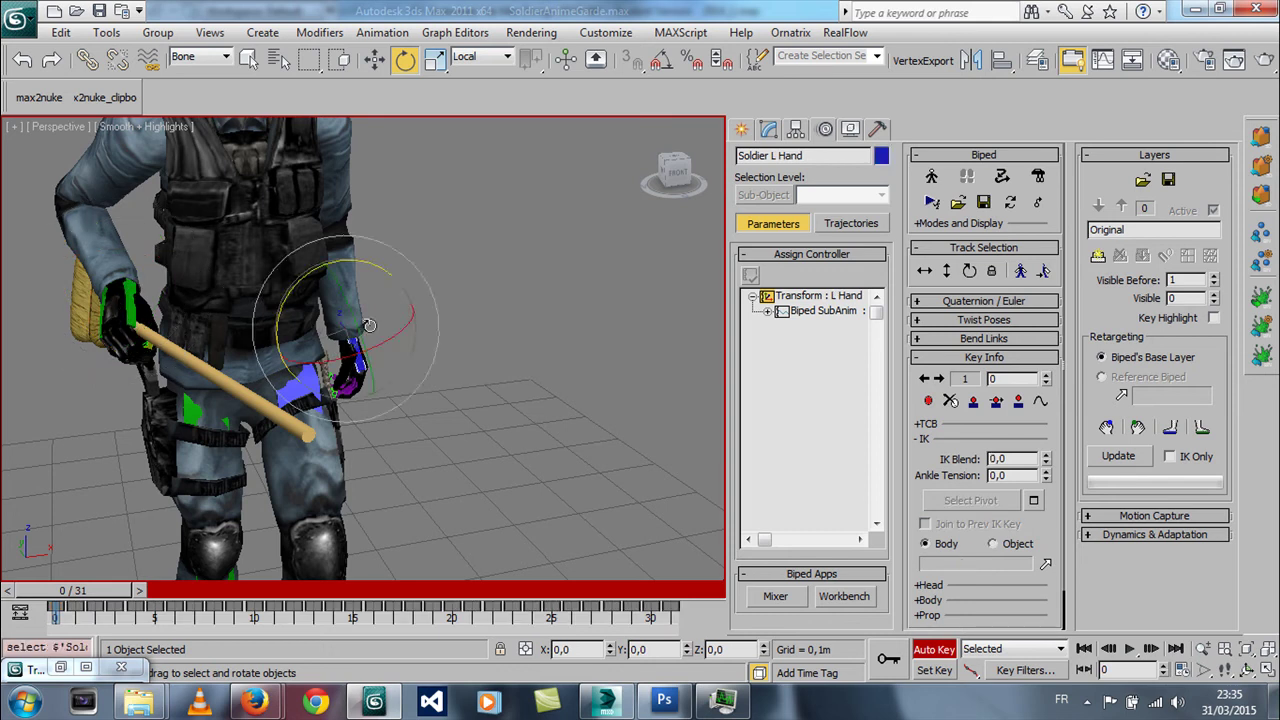
key("ctrl+r")
left_click_drag(369, 328, 347, 360)
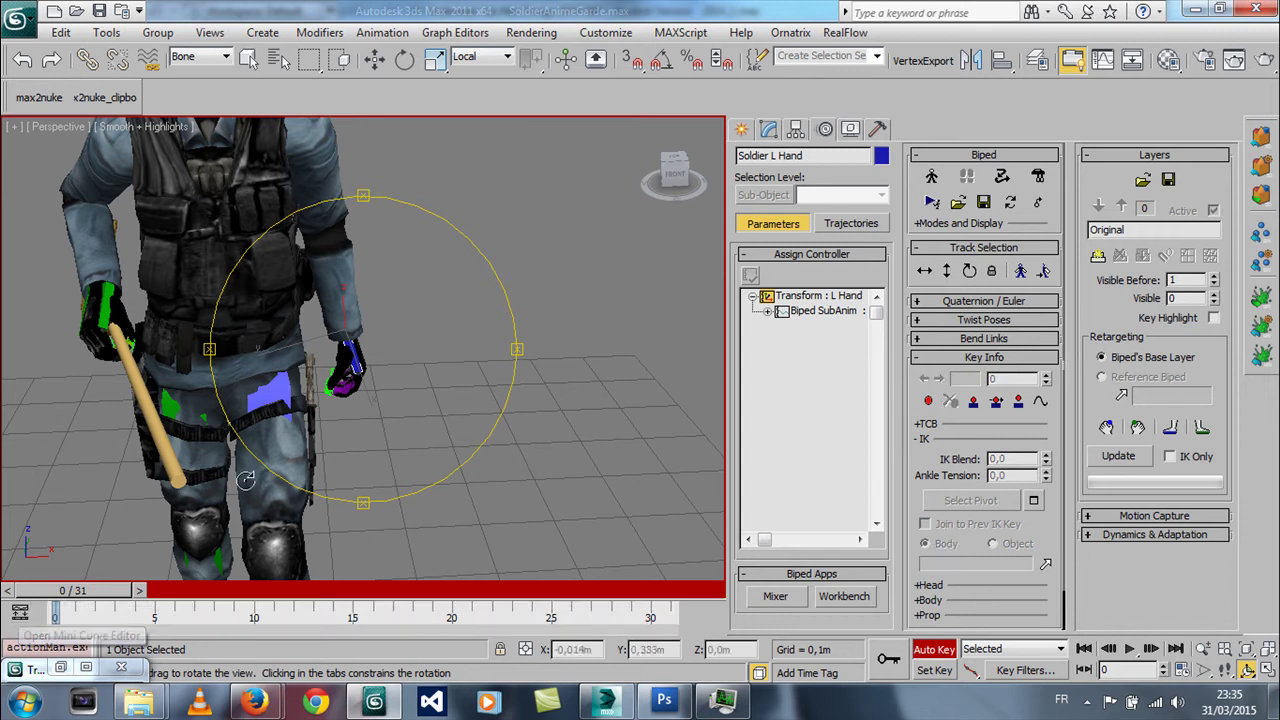
key("e")
left_click_drag(336, 311, 338, 304)
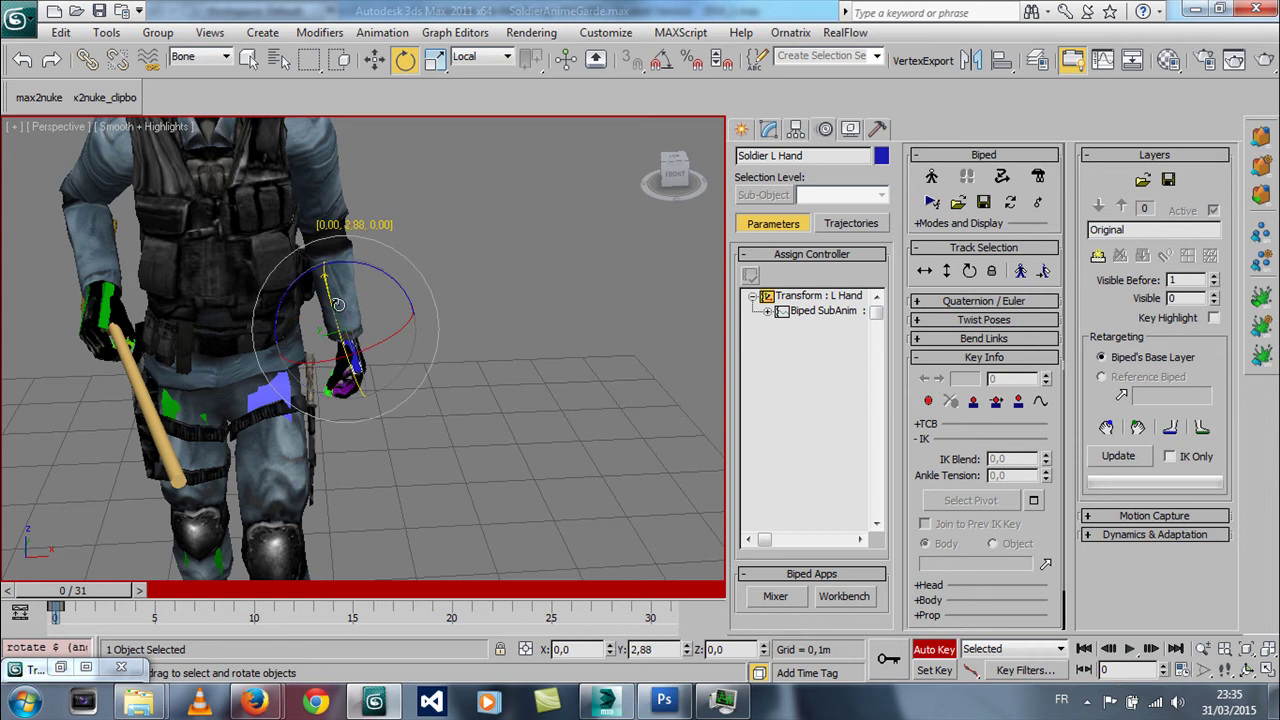
left_click(497, 241)
left_click(331, 288)
left_click_drag(331, 288, 316, 228)
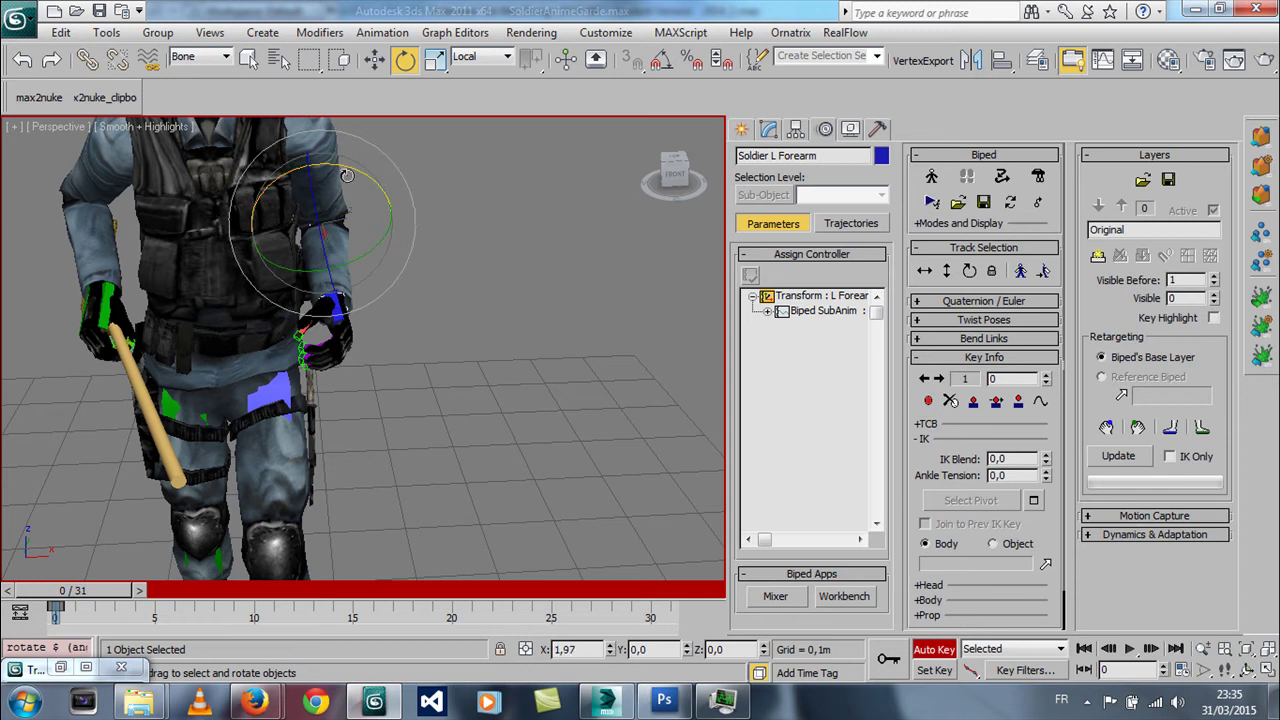
left_click_drag(378, 191, 395, 185)
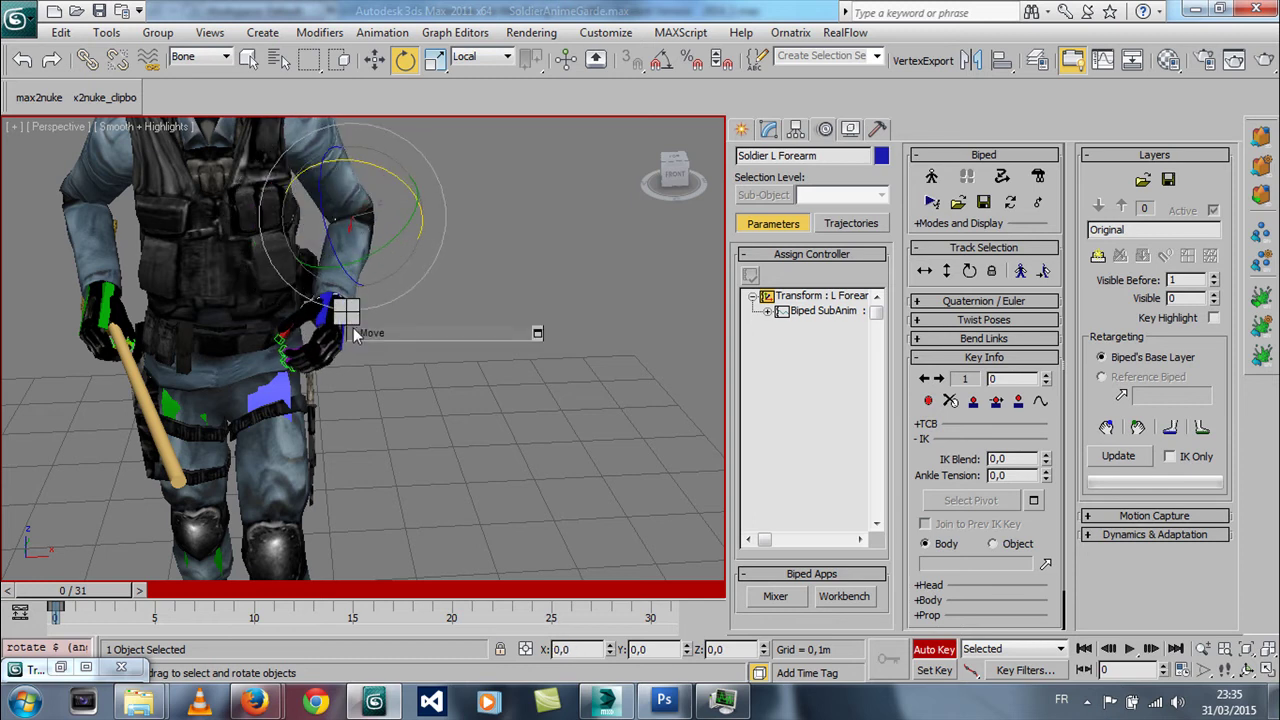
- Move the left hand down toward the broom handle and rotate the left upper arm inward
key("w")
left_click(316, 322)
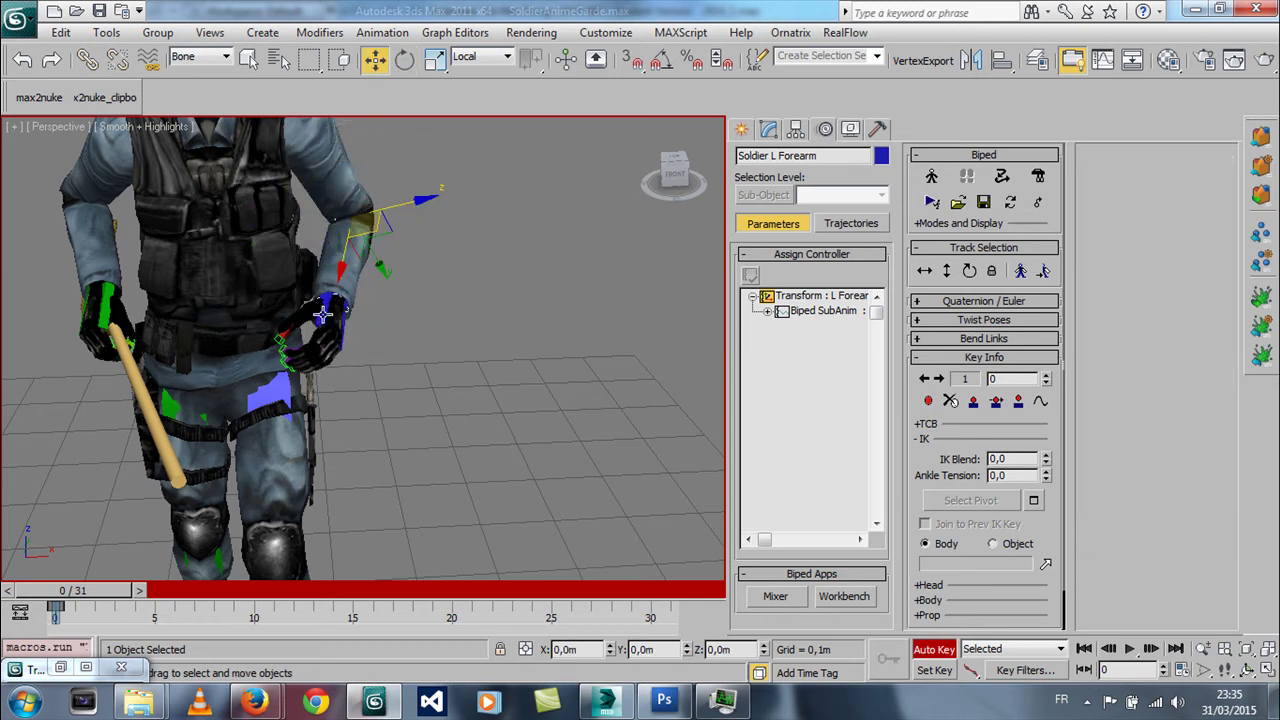
mouse_move(314, 326)
left_mouse_down()
mouse_move(285, 342)
mouse_move(246, 405)
left_mouse_up()
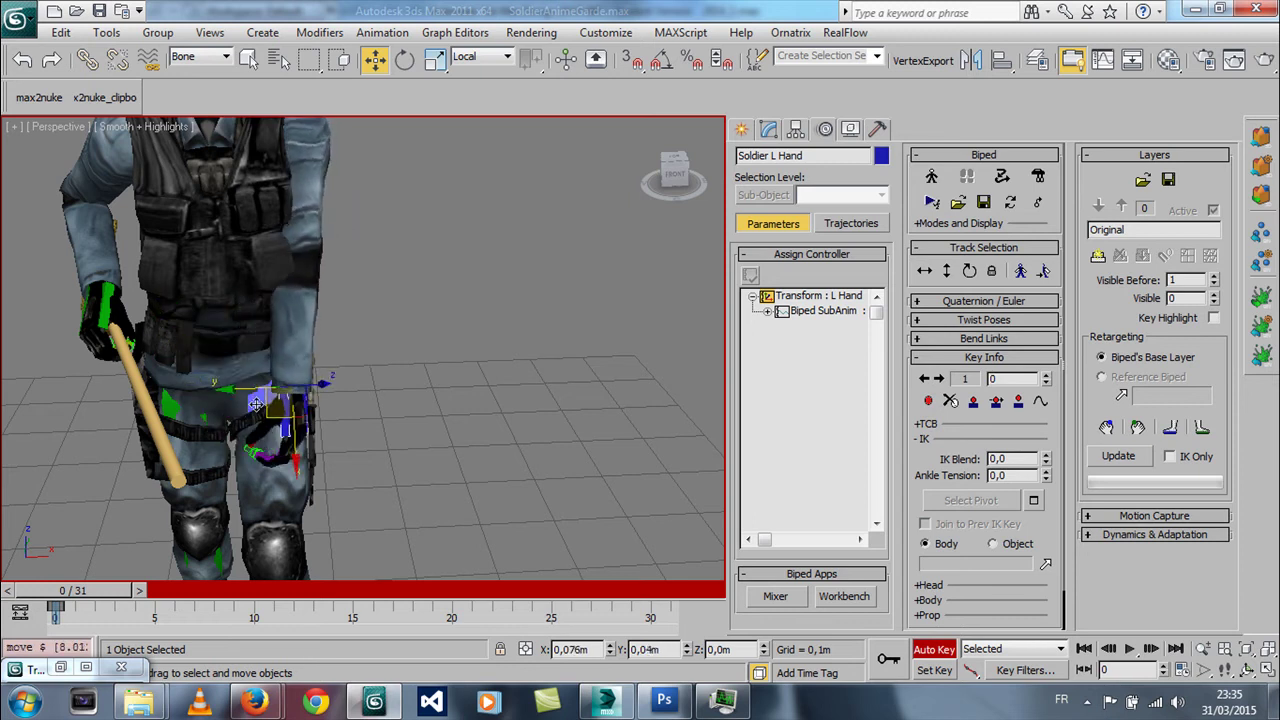
left_click_drag(246, 405, 272, 389)
left_click(314, 196)
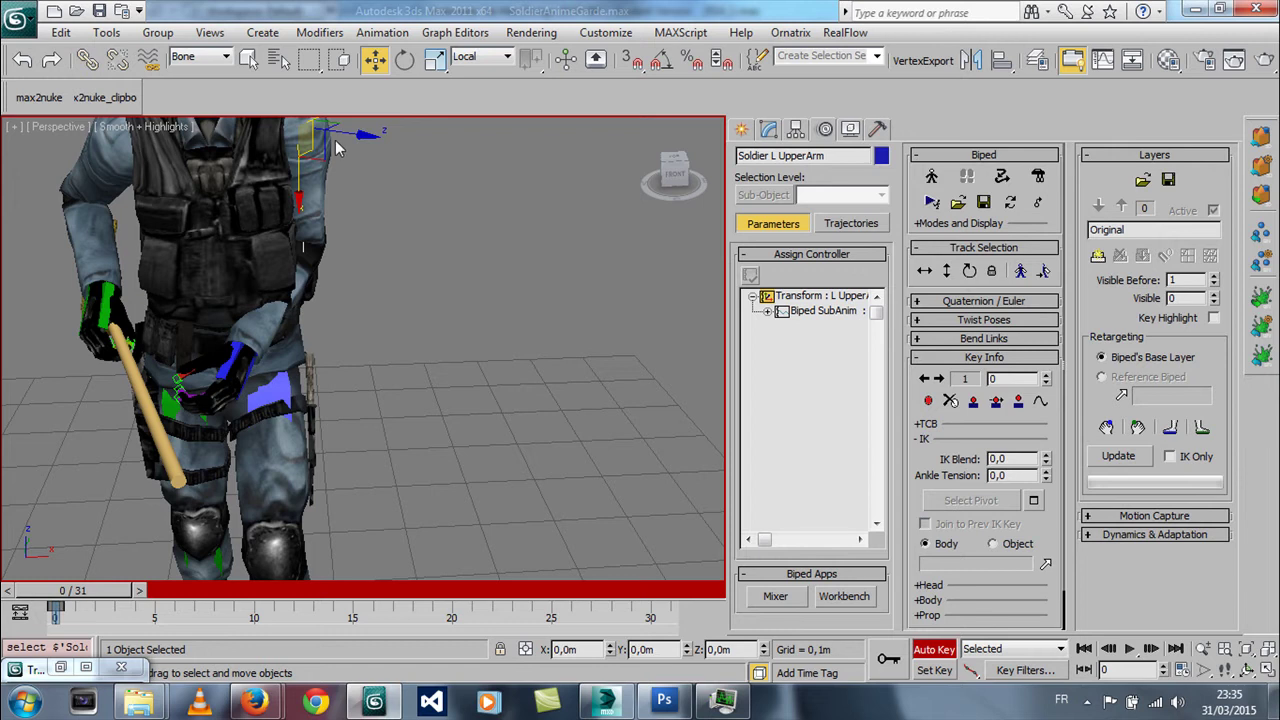
middle_click_drag(290, 208, 322, 298)
left_click(404, 59)
mouse_move(404, 209)
left_mouse_down()
mouse_move(396, 194)
mouse_move(409, 235)
left_mouse_up()
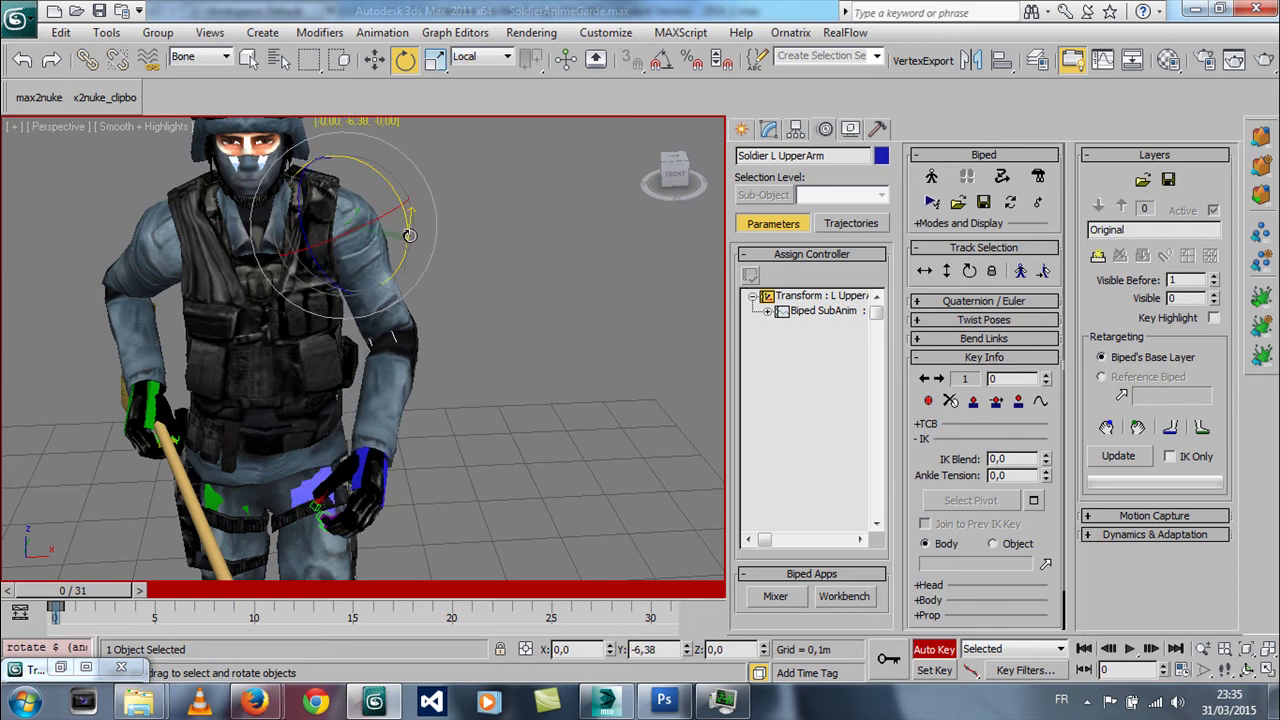
mouse_move(409, 235)
left_mouse_down()
mouse_move(348, 223)
mouse_move(350, 318)
mouse_move(373, 350)
mouse_move(336, 374)
left_mouse_up()
- Rotate the left hand so it turns toward the broom handle
key("ctrl+r")
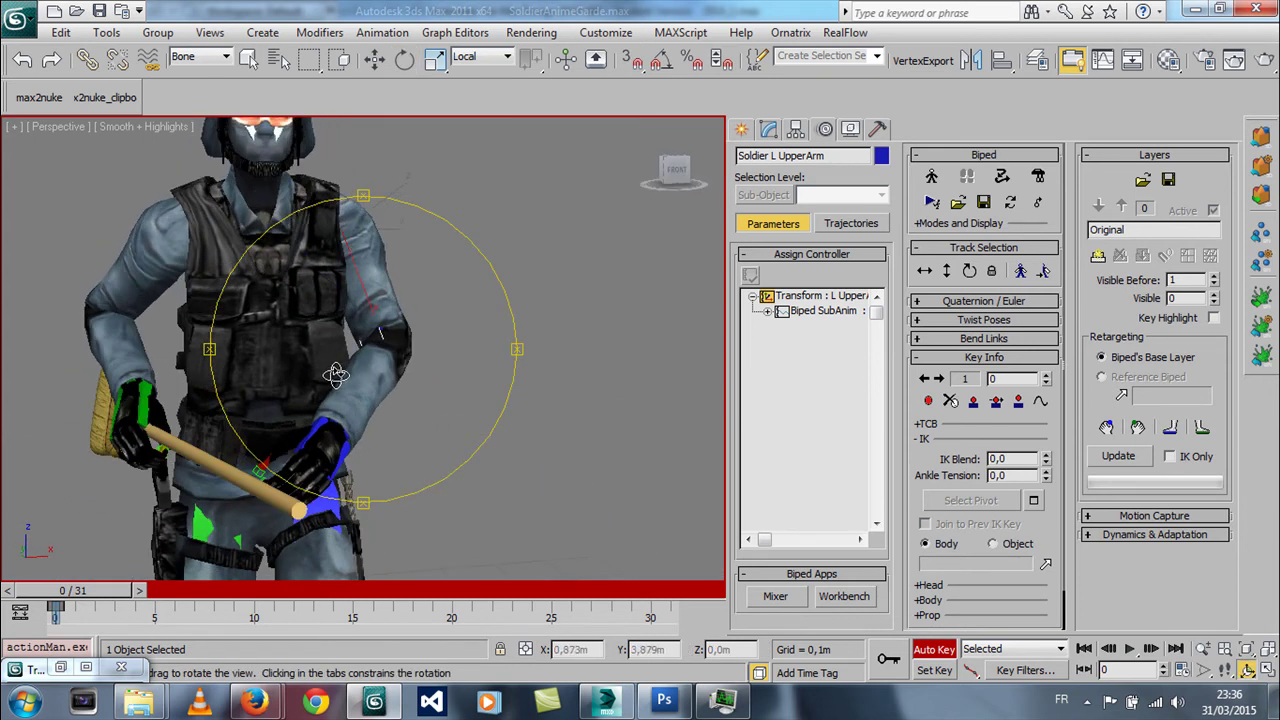
key("e")
left_click(343, 455)
left_click_drag(363, 388, 306, 436)
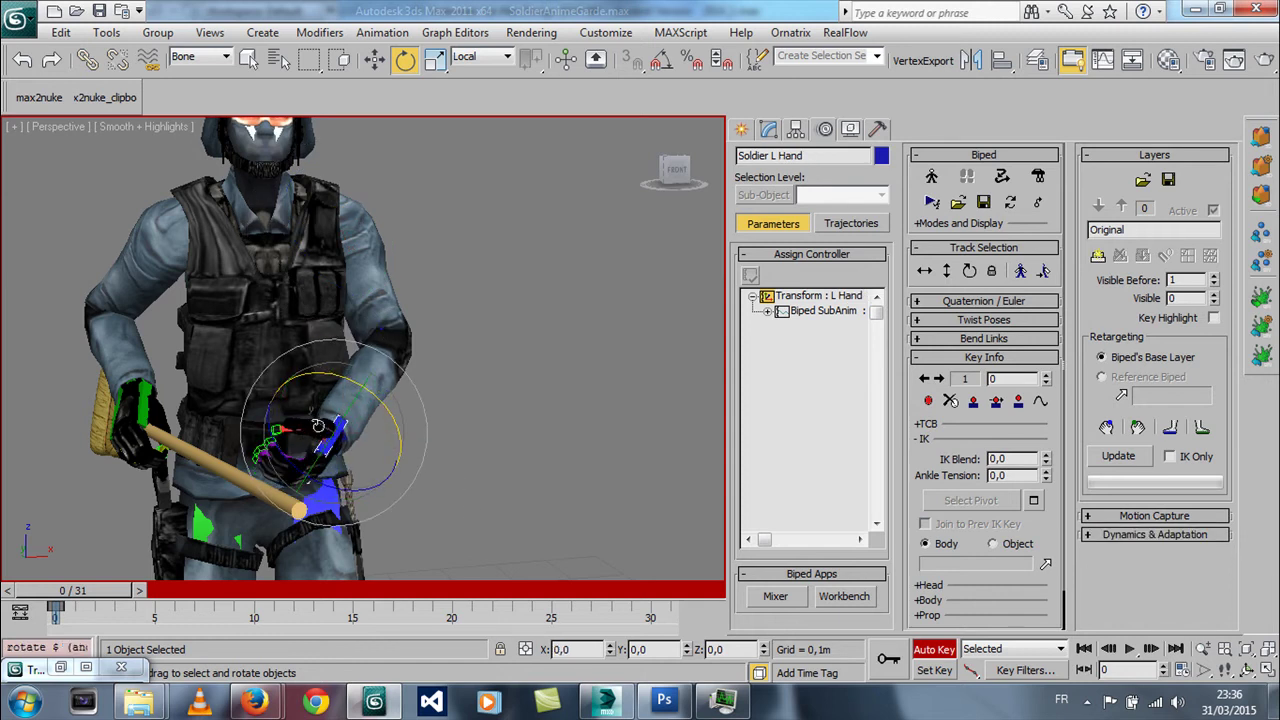
mouse_move(376, 401)
left_mouse_down()
mouse_move(403, 455)
mouse_move(352, 487)
mouse_move(329, 443)
mouse_move(351, 427)
left_mouse_up()
key("ctrl+r")
- Set the Selection Filter to All so non-bone objects like the broom can be selected
right_click(351, 427)
left_click(351, 427)
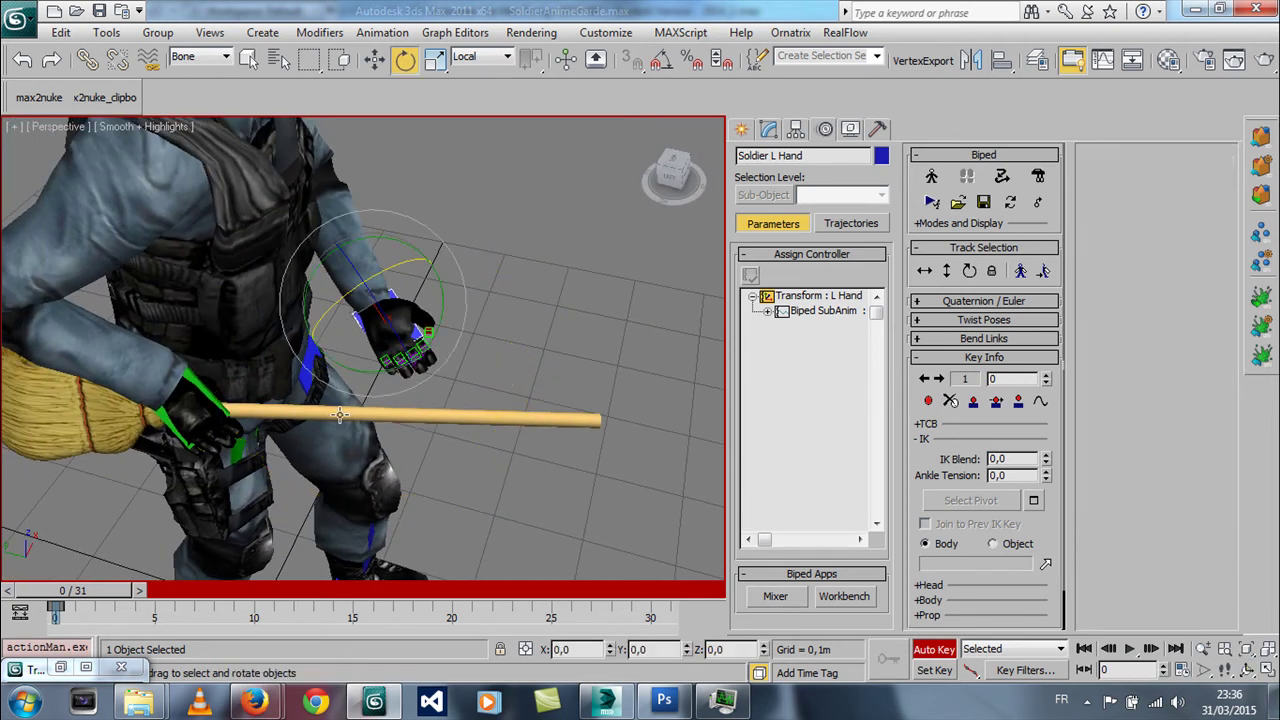
left_click(172, 420)
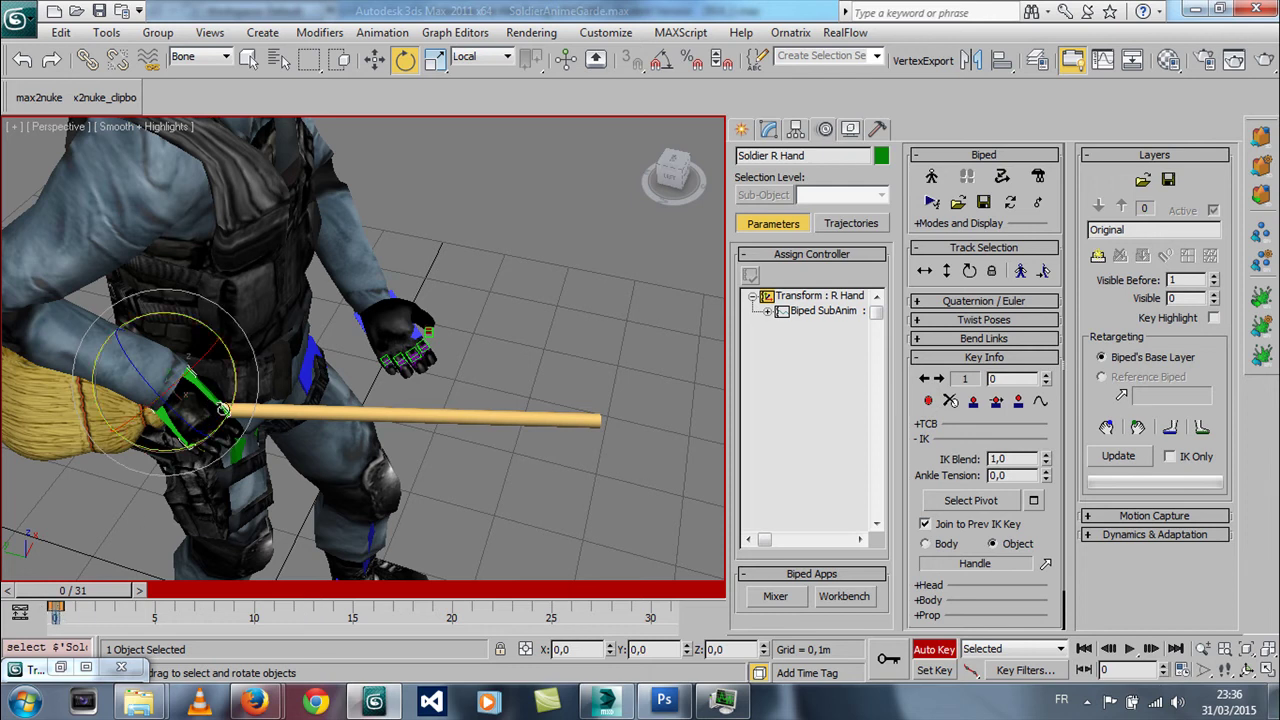
left_click(350, 418)
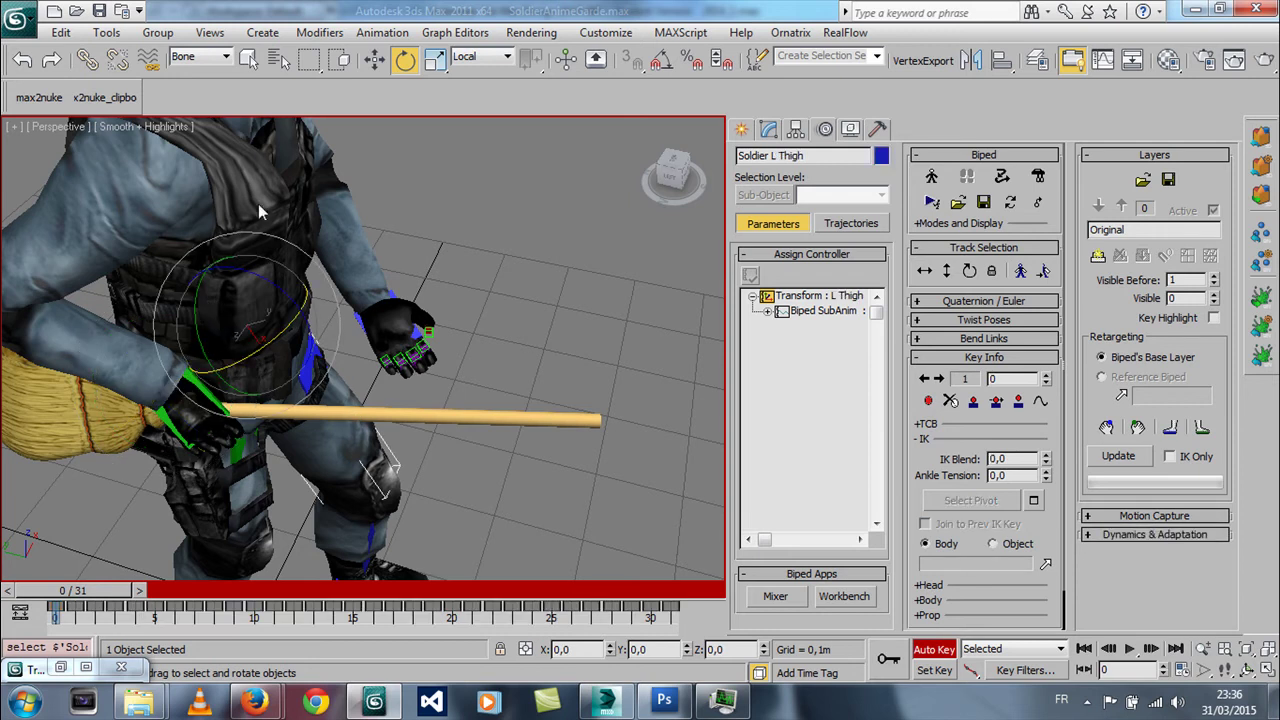
left_click(216, 58)
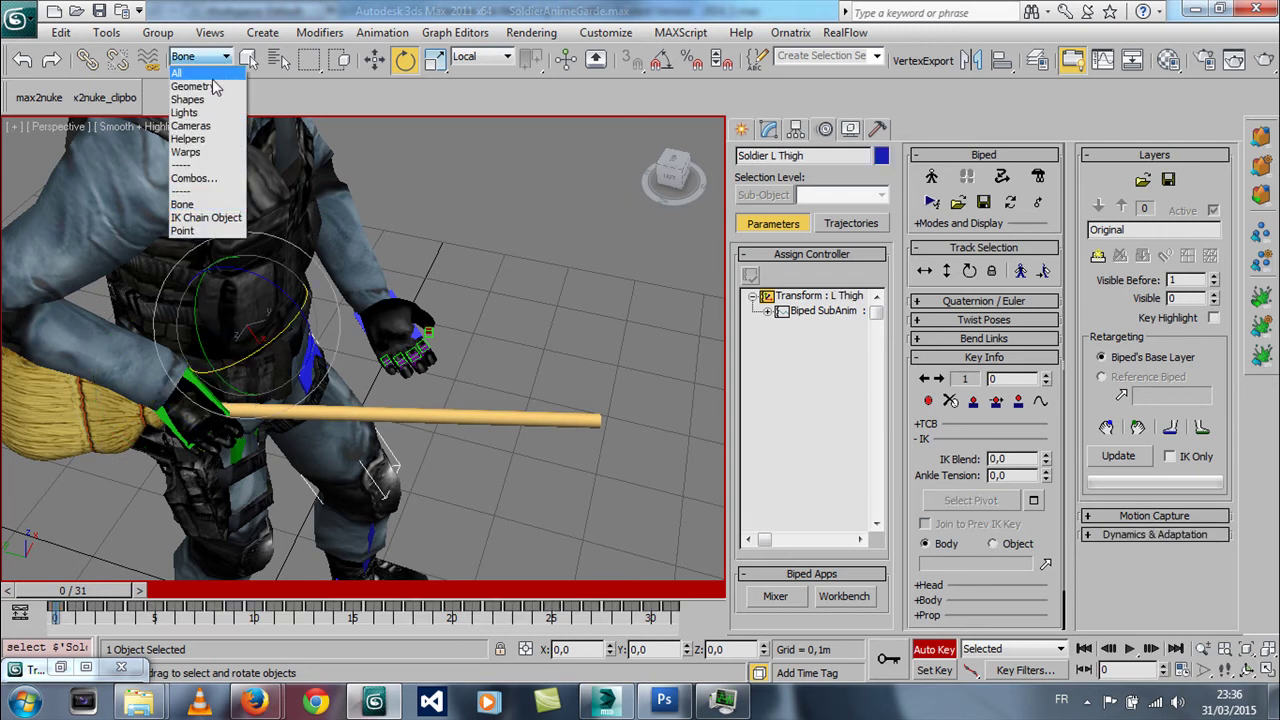
left_click(215, 73)
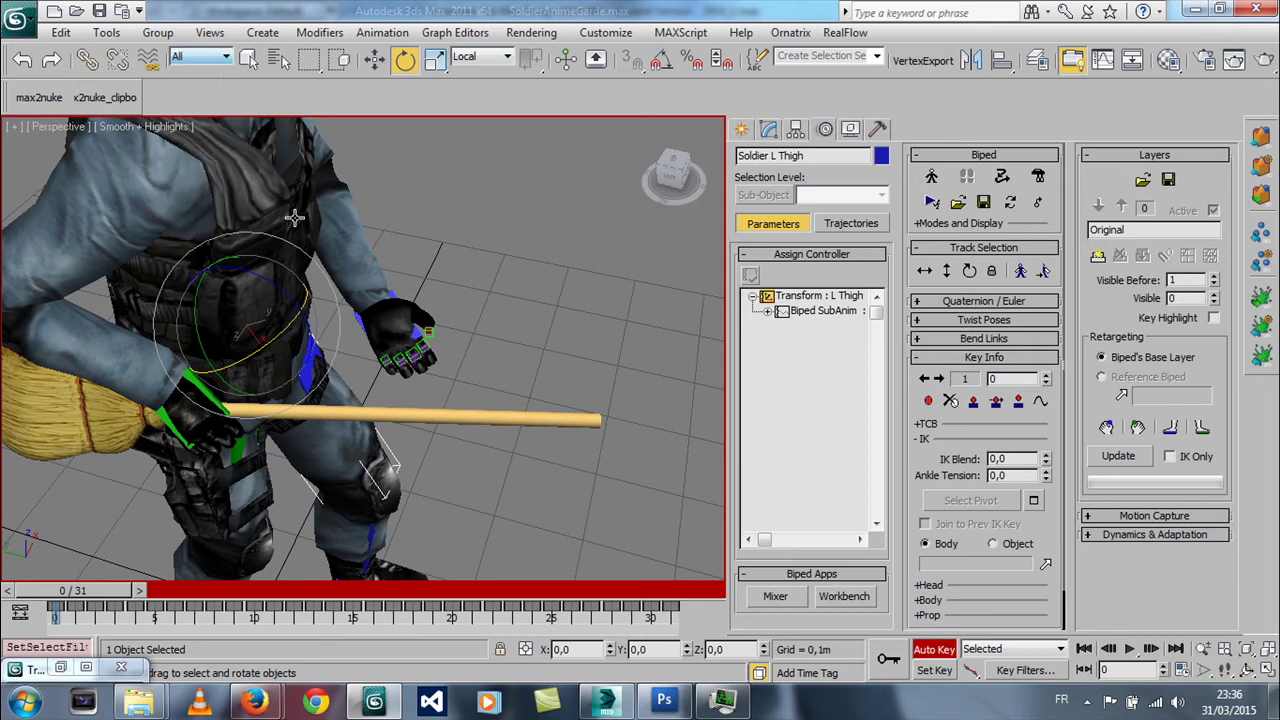
- Tilt the broom Handle up about 8° on X and raise it toward the soldier's hands
left_click(404, 420)
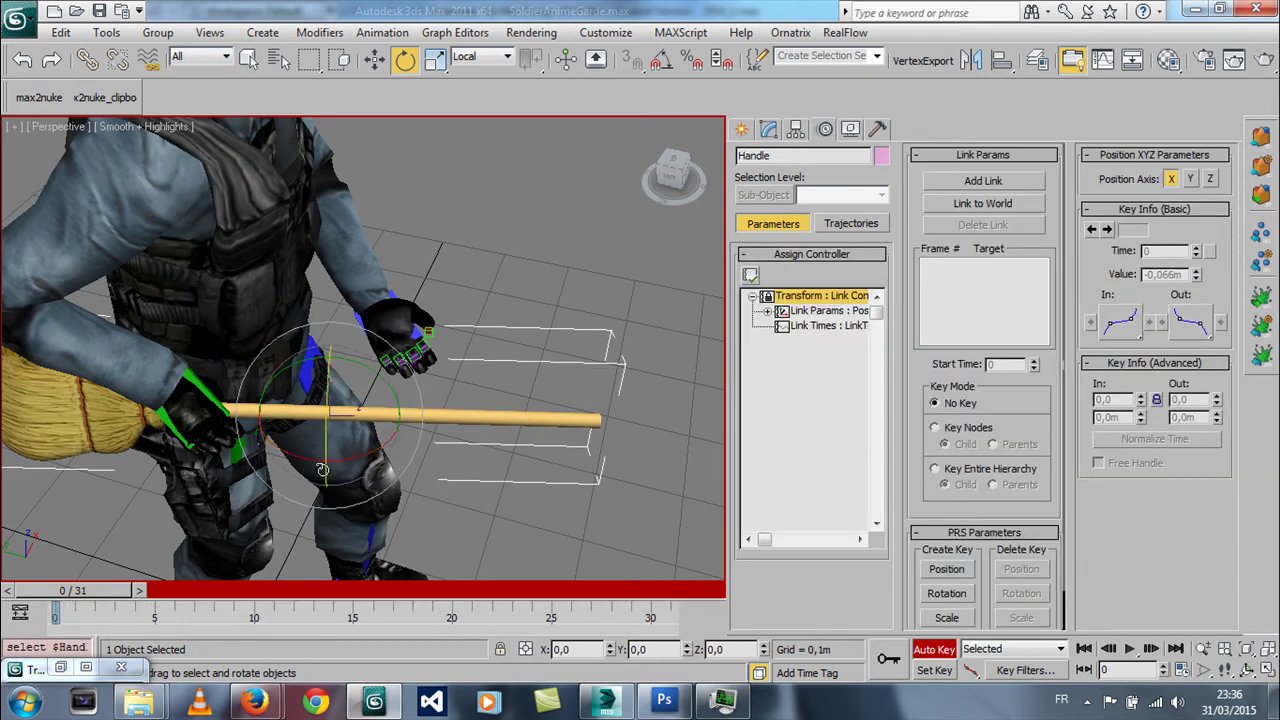
left_click_drag(345, 462, 340, 410)
right_click(355, 468)
left_click(371, 472)
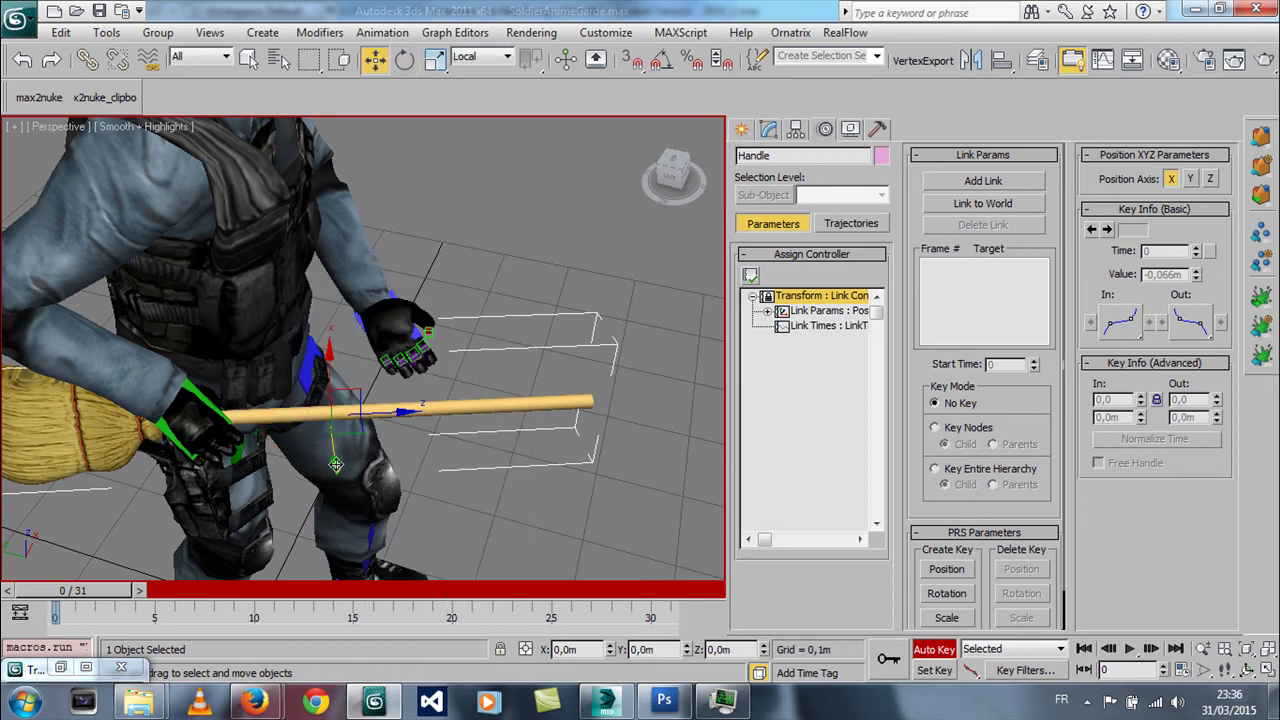
left_click_drag(336, 465, 336, 442)
right_click(383, 444)
left_click(384, 461)
mouse_move(362, 434)
middle_mouse_down("alt")
mouse_move(385, 403)
mouse_move(281, 330)
mouse_move(381, 322)
middle_mouse_up("alt")
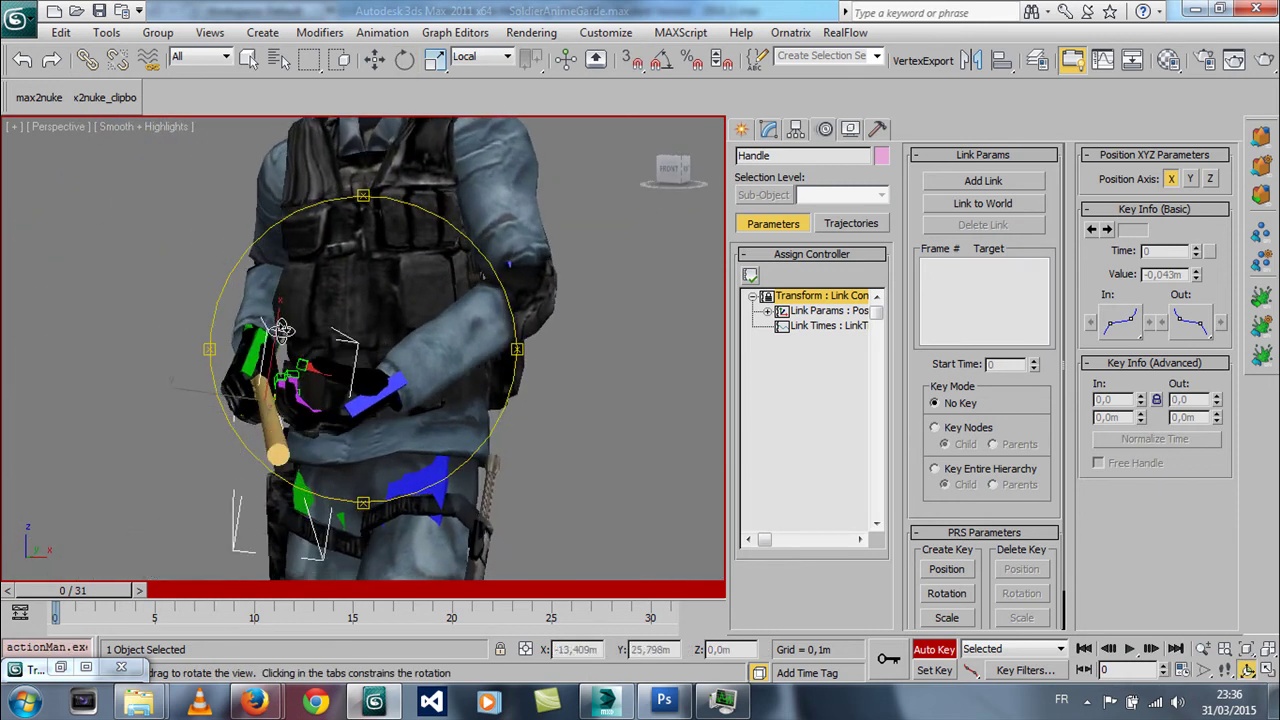
- Move Soldier L Hand onto the broom handle using the View coordinate system
left_click(369, 396)
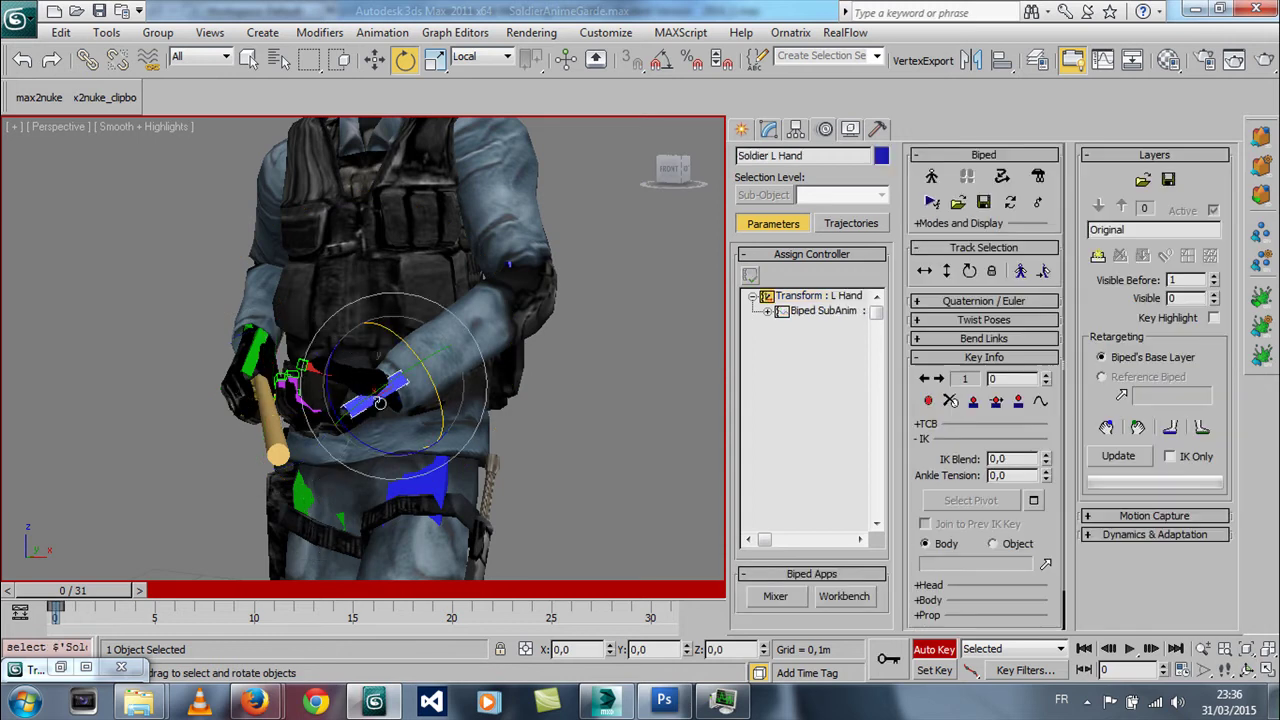
right_click(379, 394)
left_click(401, 416)
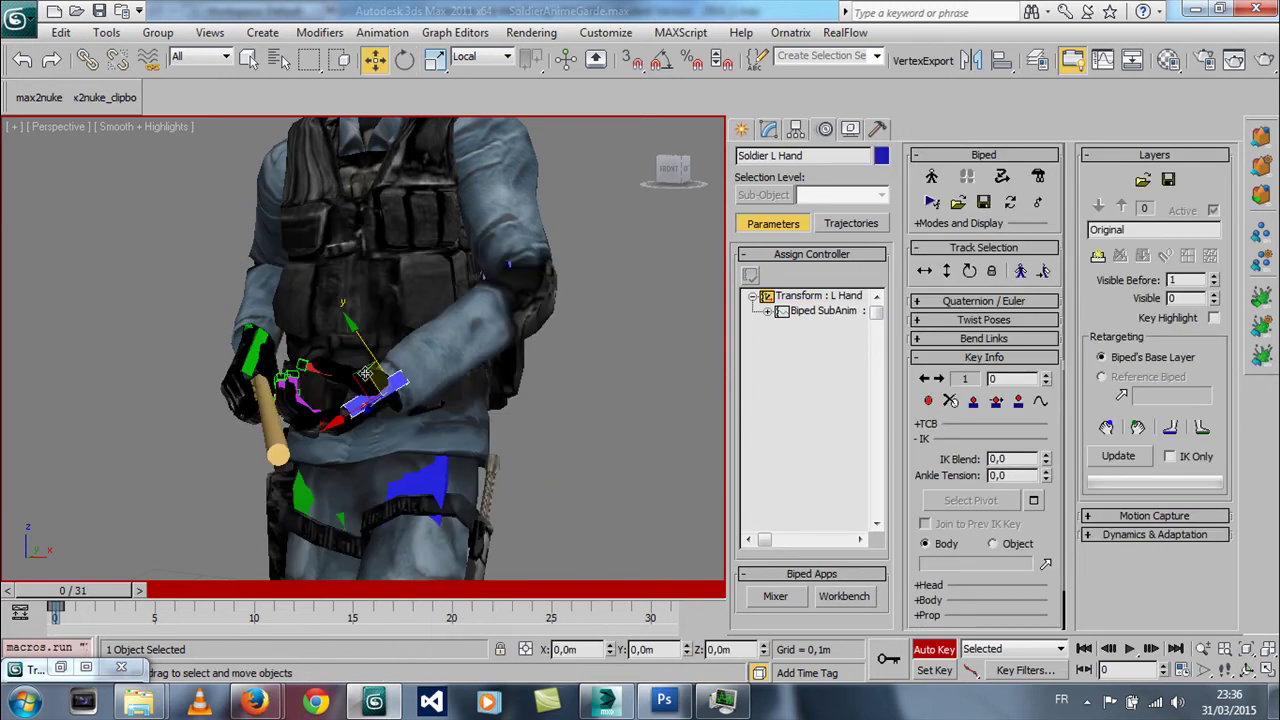
left_click(488, 58)
left_click(486, 72)
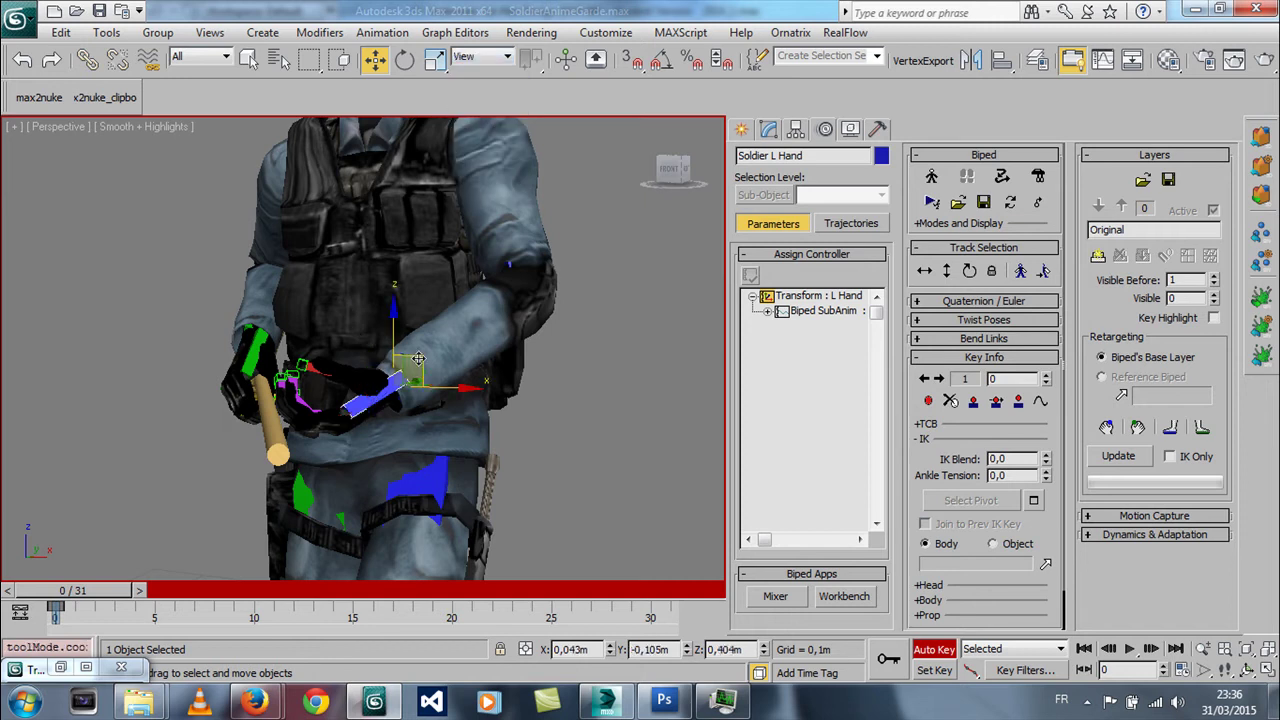
left_click_drag(418, 358, 360, 361)
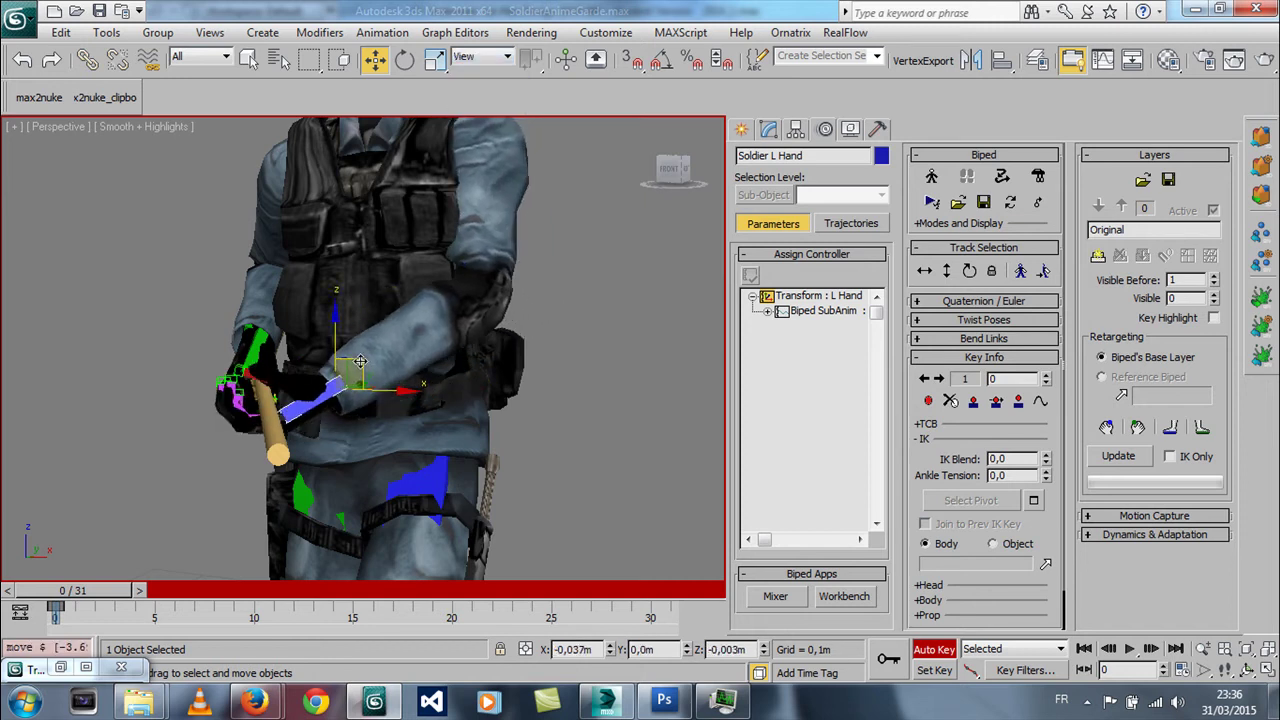
- Frame the gripping hand and select the left hand together with all its fingers
key("e")
middle_click_drag(360, 361, 380, 390, "alt")
scroll(362, 375, "down", 5)
scroll(380, 390, "up", 2)
scroll(385, 420, "up", 3)
scroll(390, 440, "up", 2)
mouse_move(390, 440)
middle_mouse_down("alt")
mouse_move(452, 374)
mouse_move(297, 317)
middle_mouse_up("alt")
key("w")
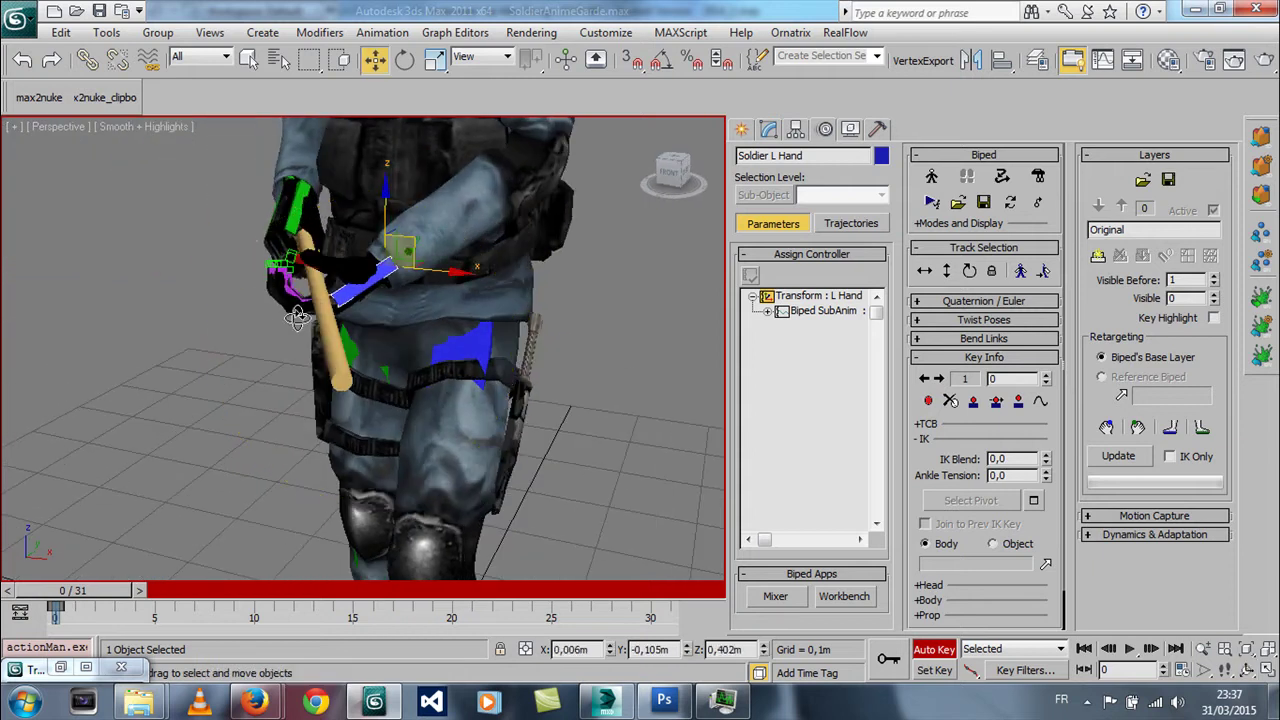
double_click(349, 292)
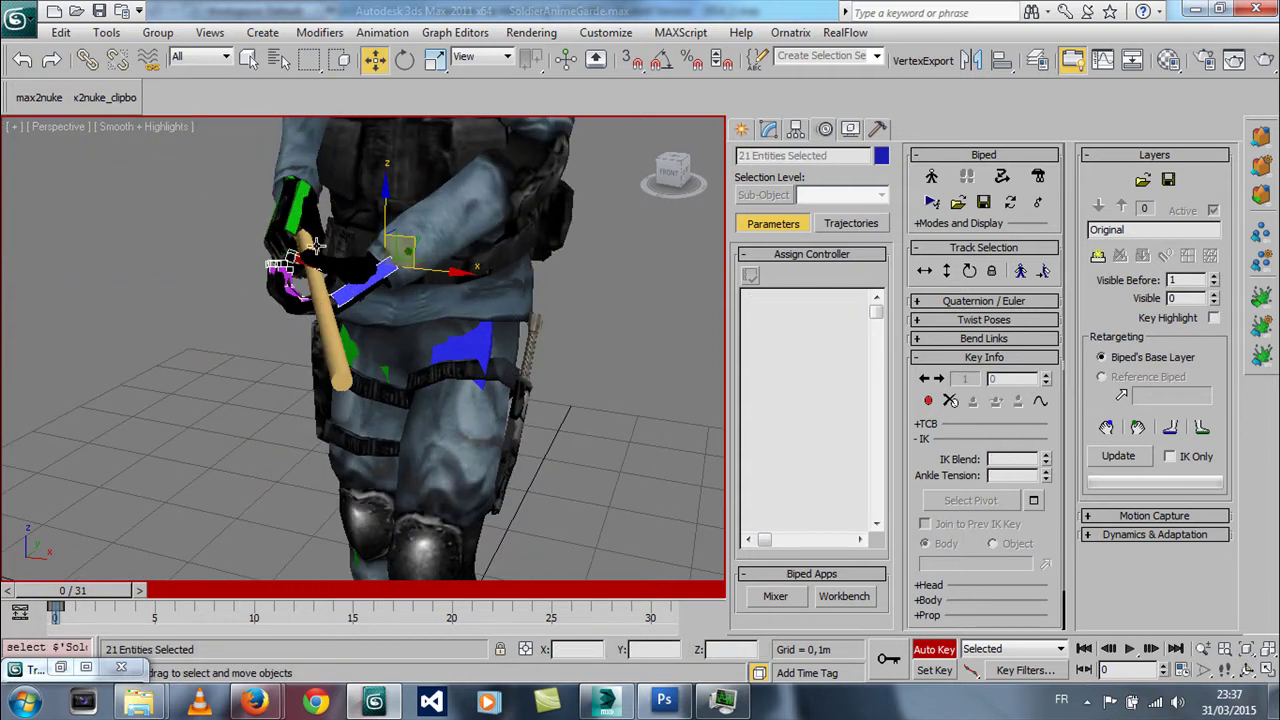
- Deselect one bone and rotate the left hand and fingers to wrap around the handle
left_click(361, 288, "ctrl")
mouse_move(375, 297)
middle_mouse_down("alt")
mouse_move(368, 338)
mouse_move(375, 330)
middle_mouse_up("alt")
key("e")
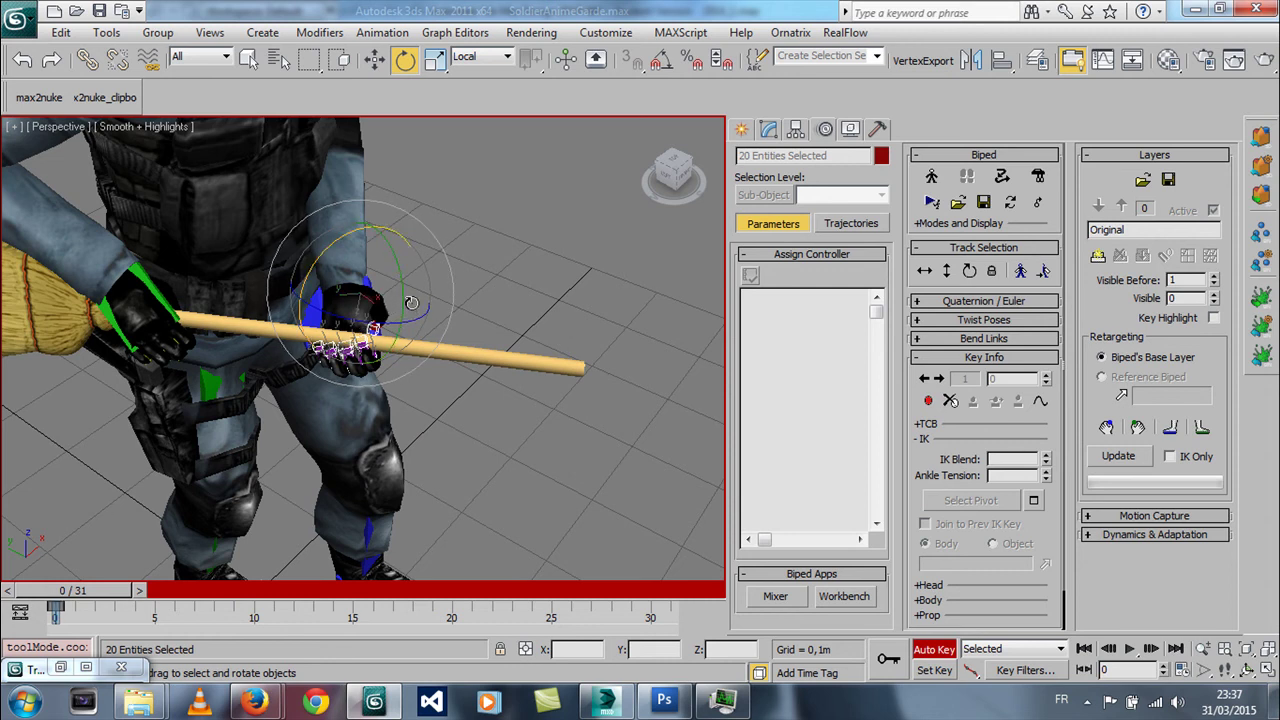
left_click_drag(404, 297, 302, 292)
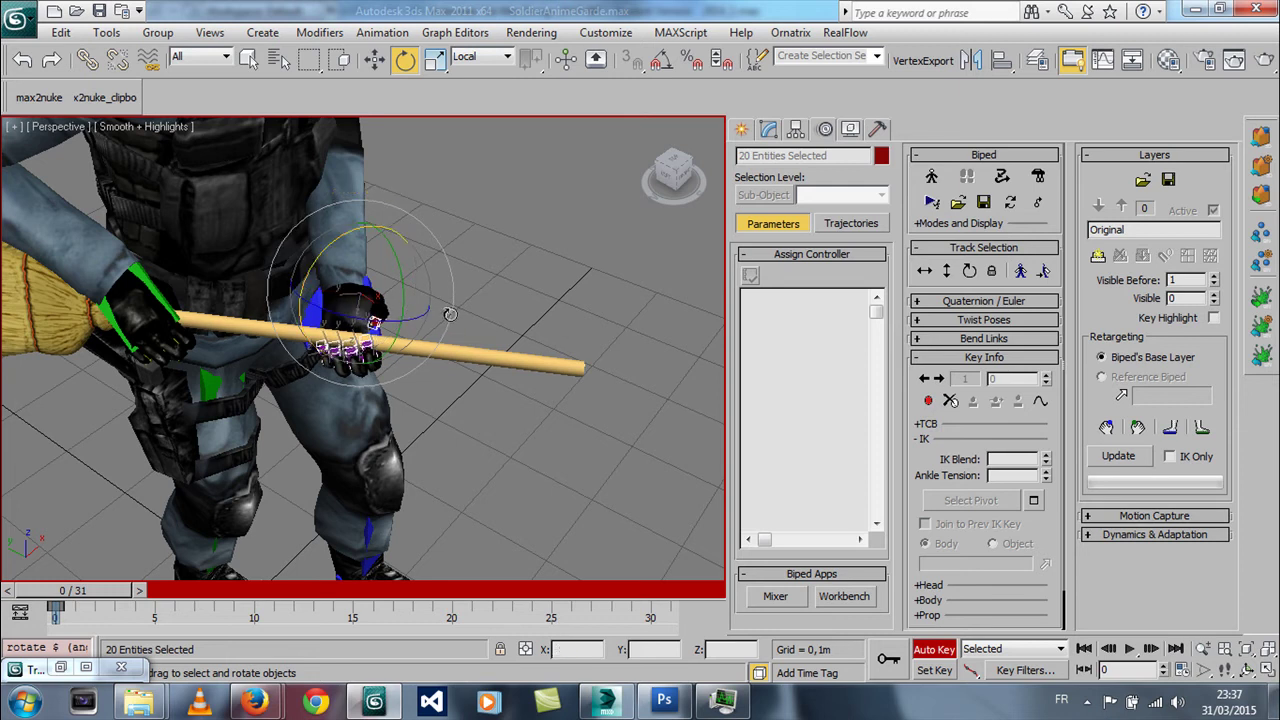
left_click_drag(404, 297, 331, 317)
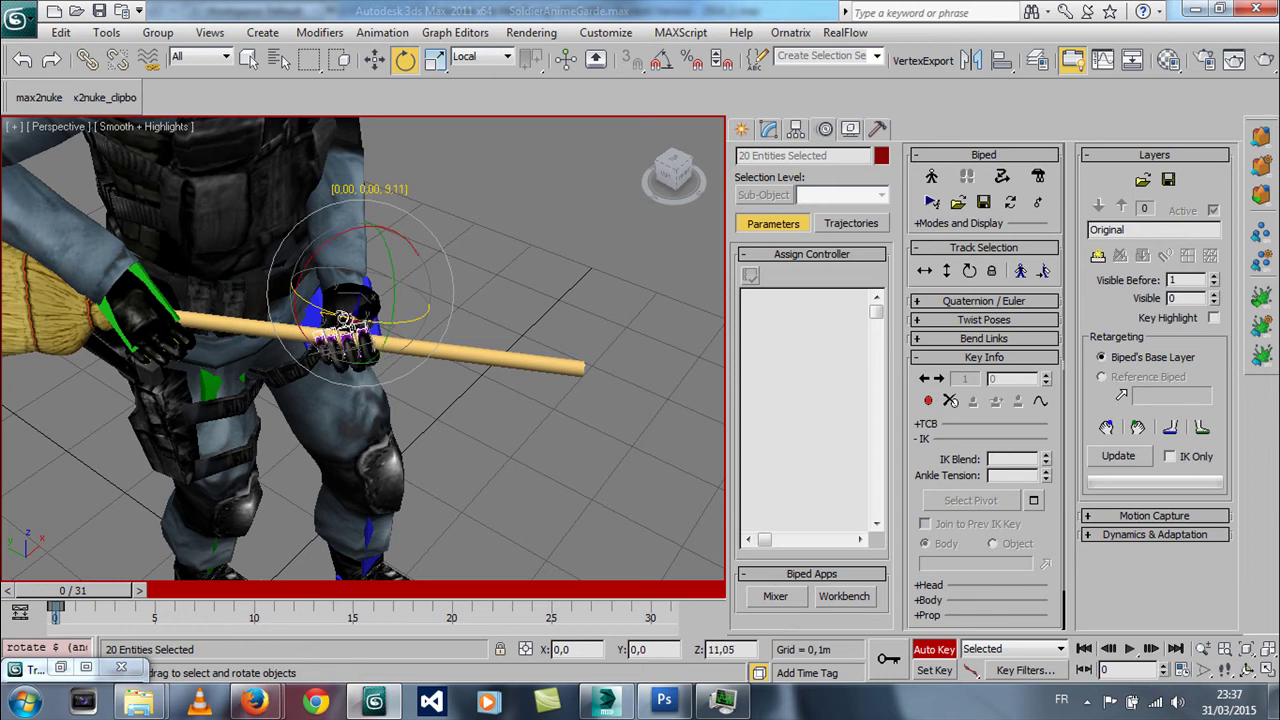
- Check the left-hand grip from several angles, then select only Soldier L Hand
mouse_move(331, 317)
middle_mouse_down("alt")
mouse_move(305, 287)
mouse_move(340, 310)
middle_mouse_up("alt")
scroll(380, 380, "up", 2)
scroll(395, 410, "up", 3)
scroll(407, 440, "up", 3)
scroll(407, 440, "down", 5)
middle_click_drag(409, 437, 420, 432, "alt")
scroll(410, 430, "up", 3)
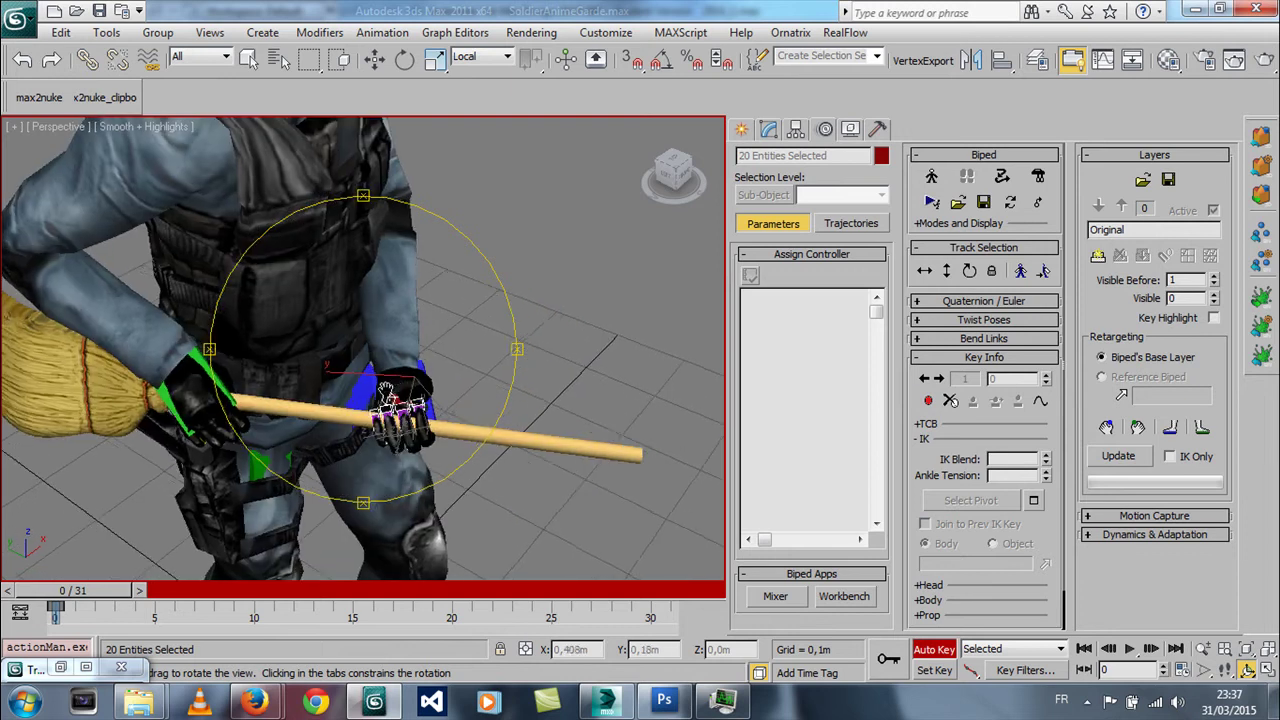
scroll(395, 373, "up", 2)
middle_click_drag(395, 372, 376, 318, "alt")
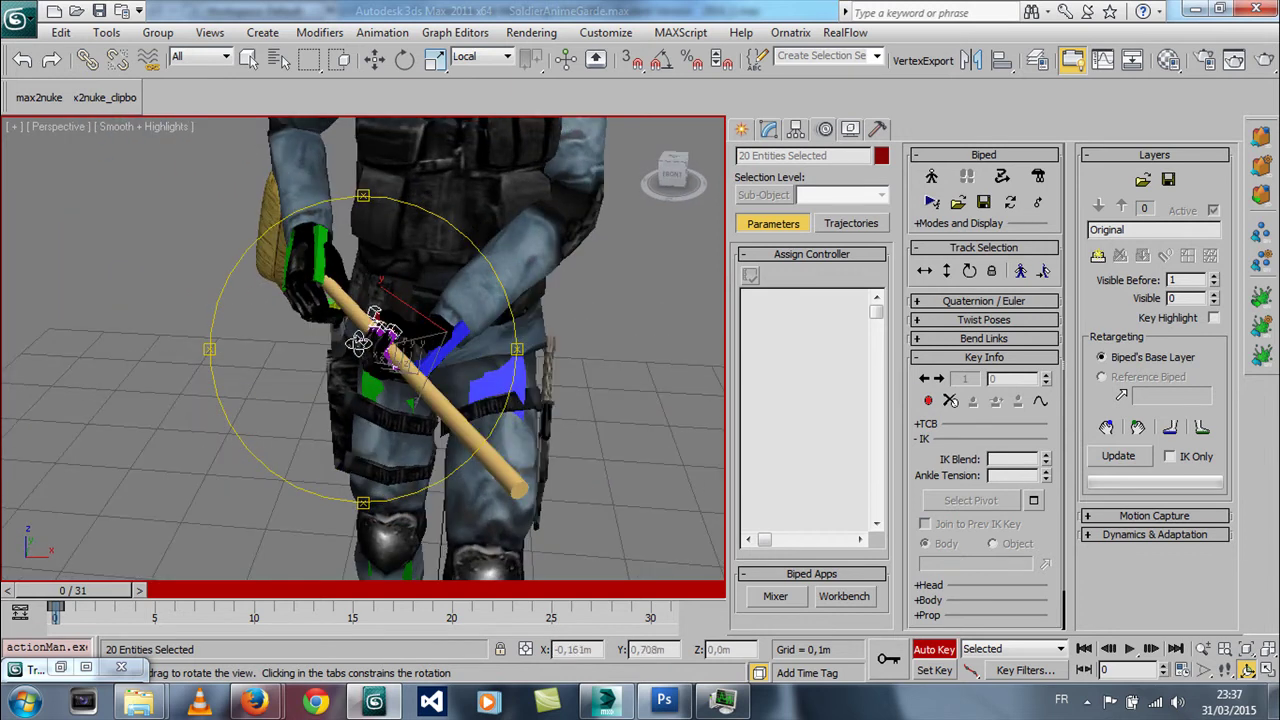
key("e")
left_click(428, 365)
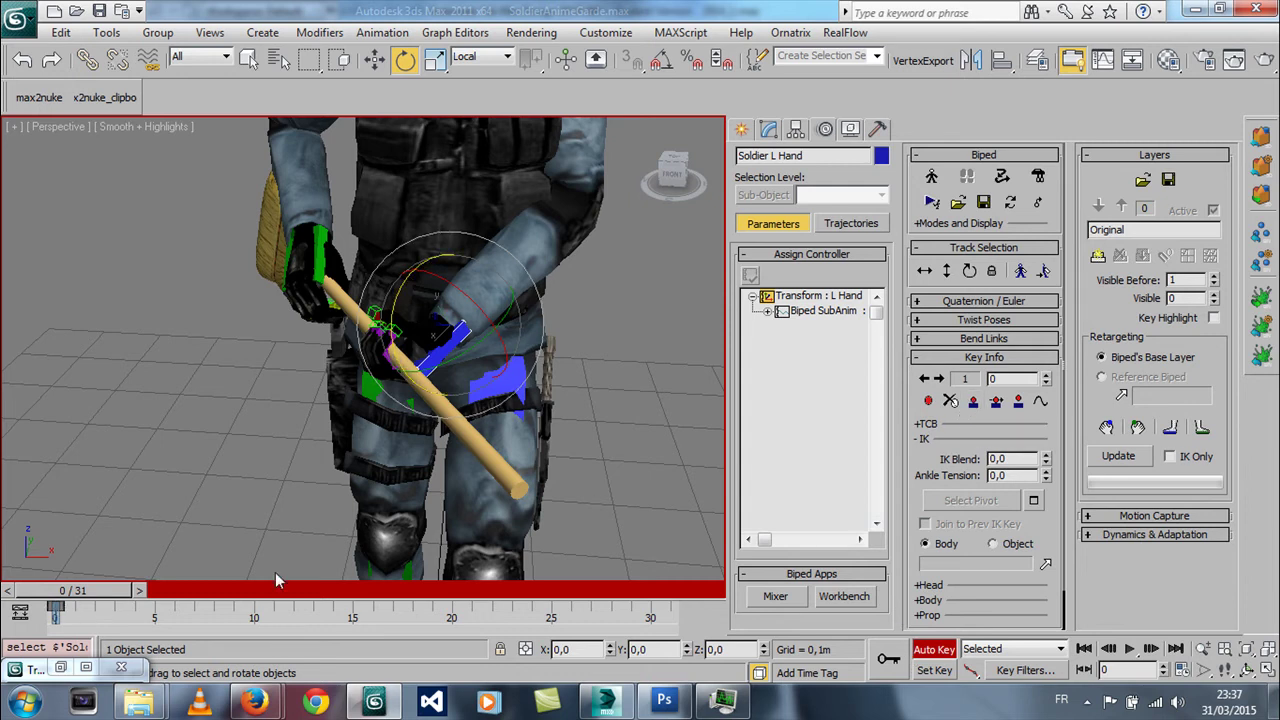
- Set a planted key on the left hand at frame 0 in the Key Info rollout
left_click(973, 400)
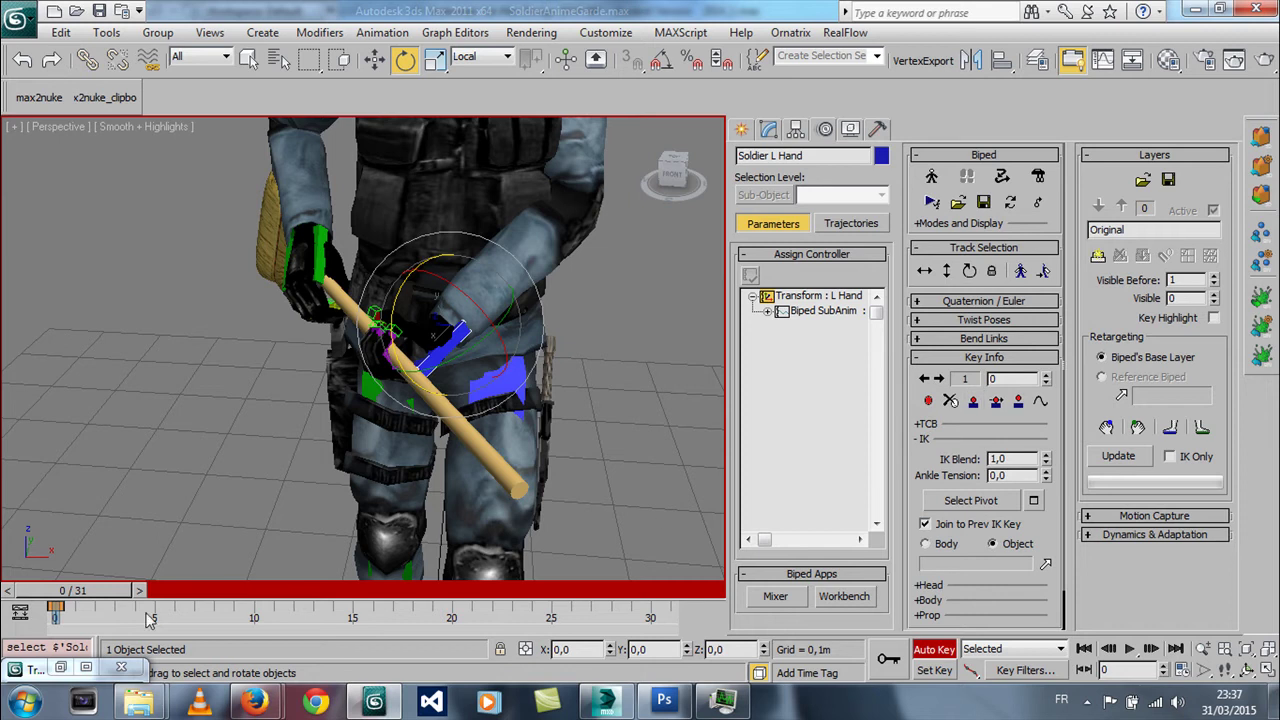
left_click(1045, 566)
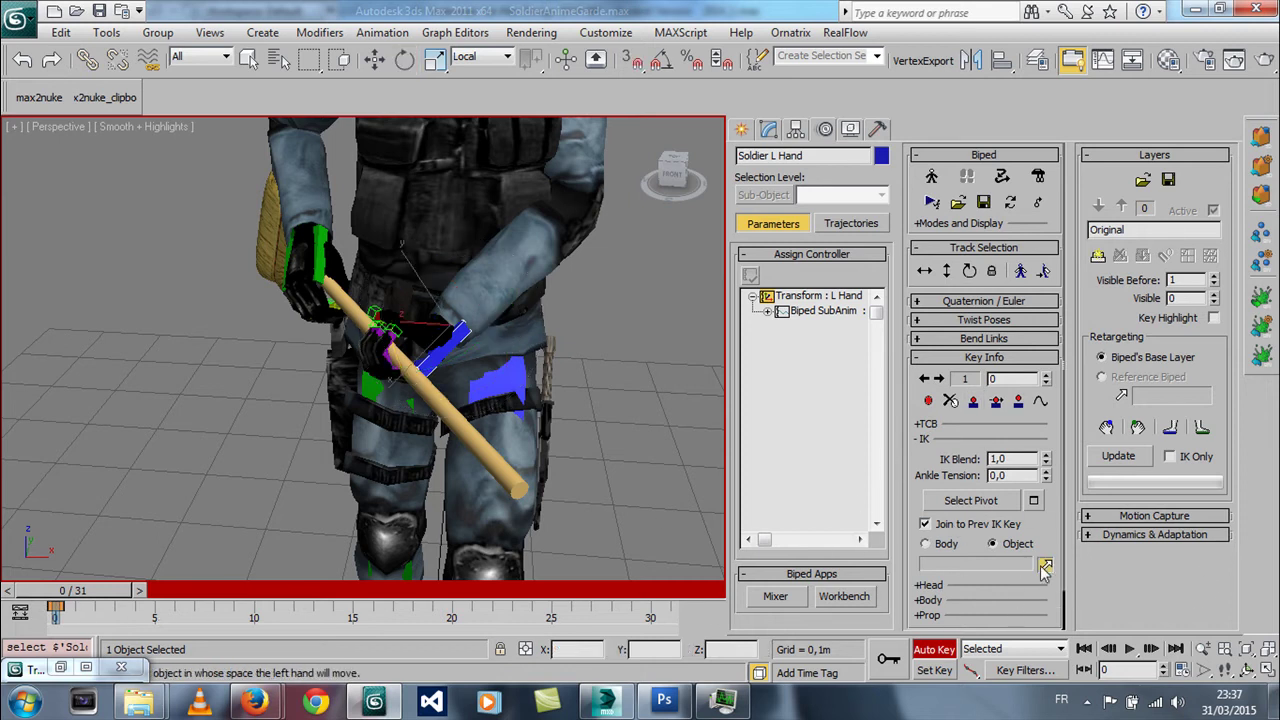
left_click(921, 440)
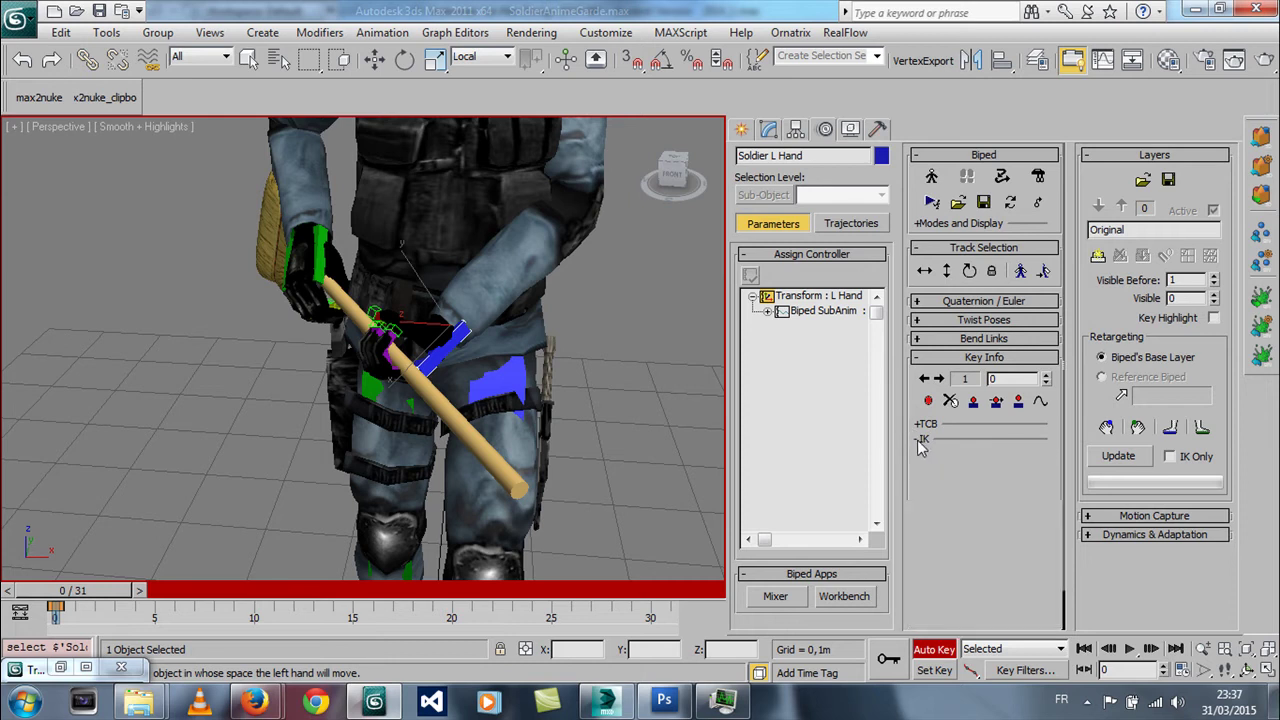
left_click(915, 442)
left_click(920, 440)
left_click(920, 440)
left_click(920, 440)
left_click(920, 440)
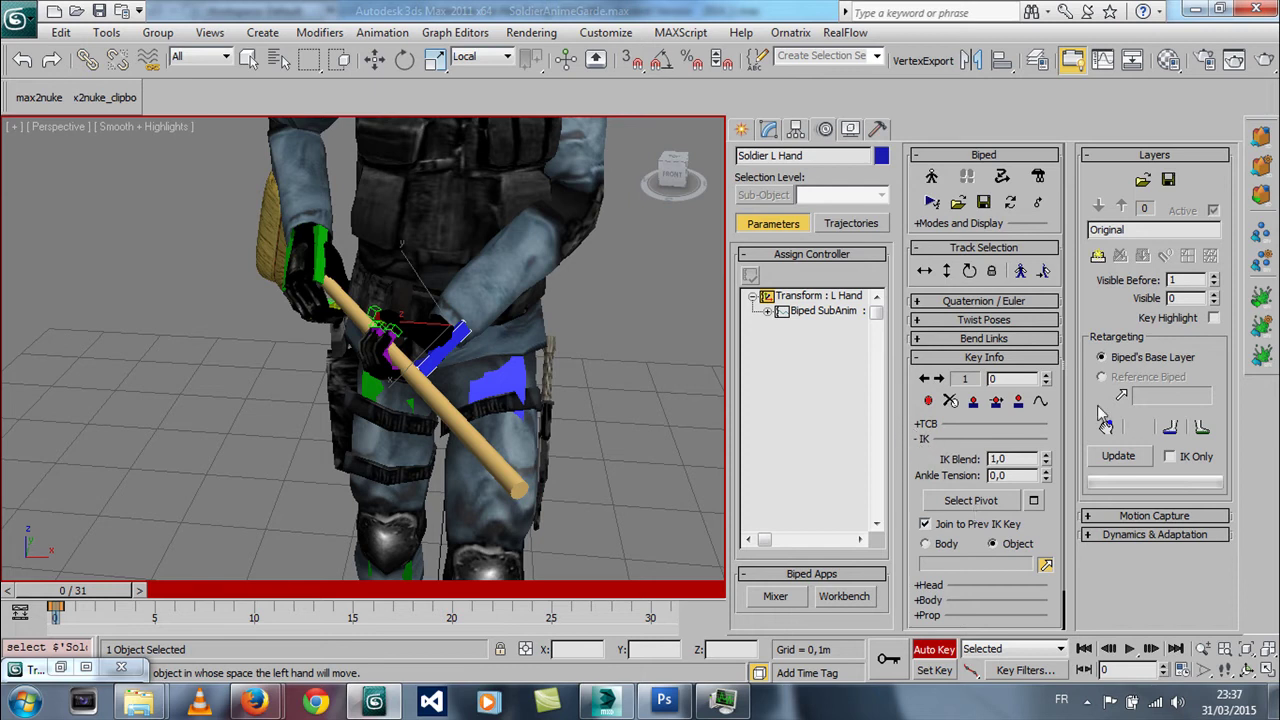
left_click(920, 440)
left_click(920, 440)
key("ctrl+r")
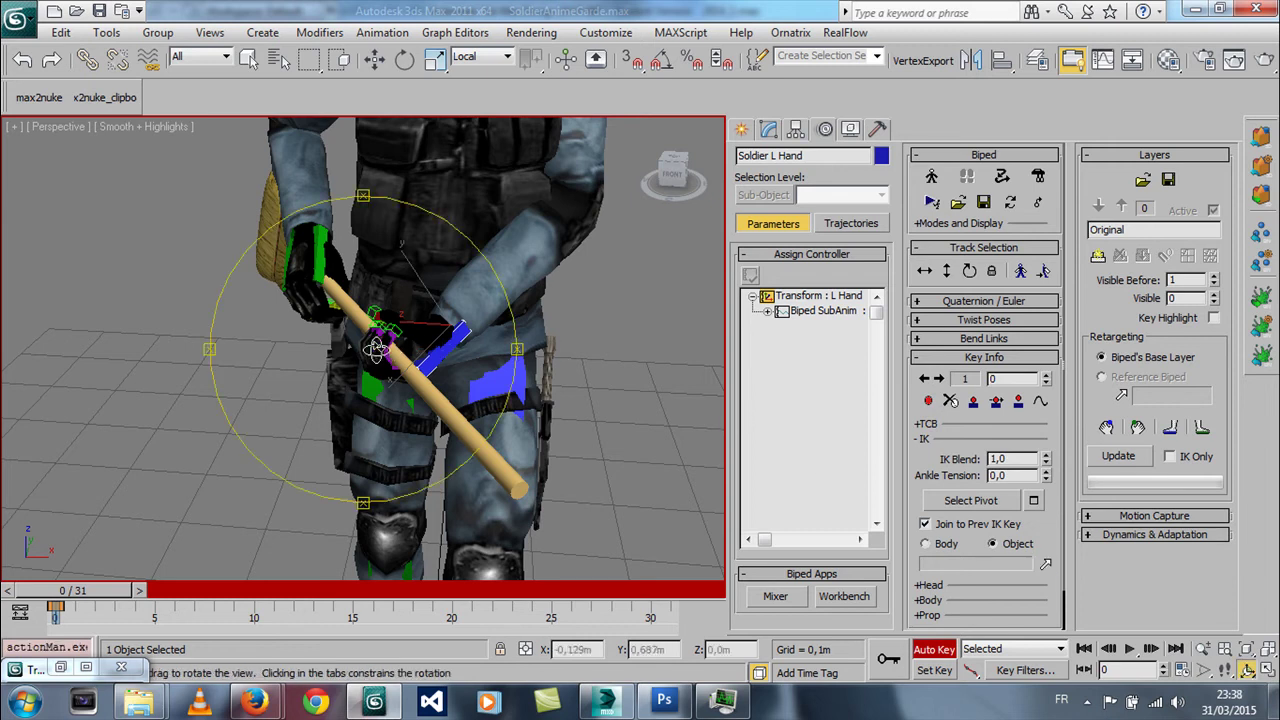
left_click_drag(445, 345, 883, 505)
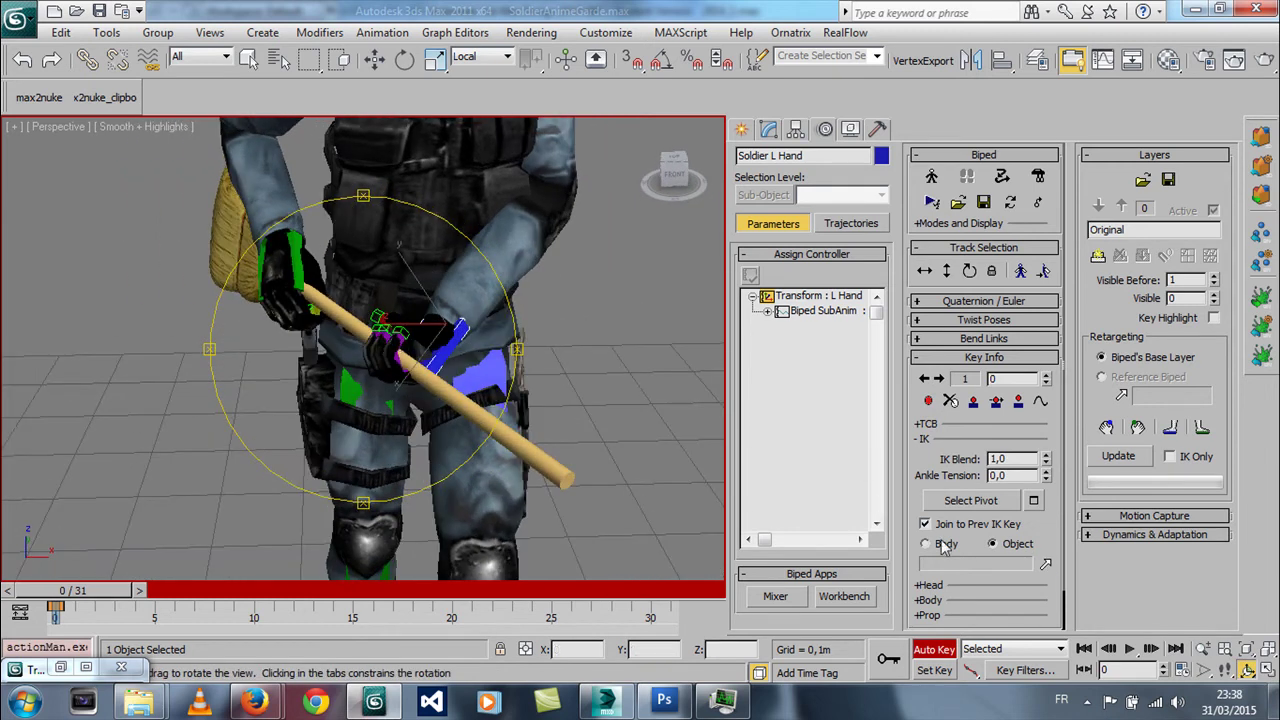
- Pick the broom Handle as the left hand's IK object, confirm, and set another planted key
left_click(1044, 566)
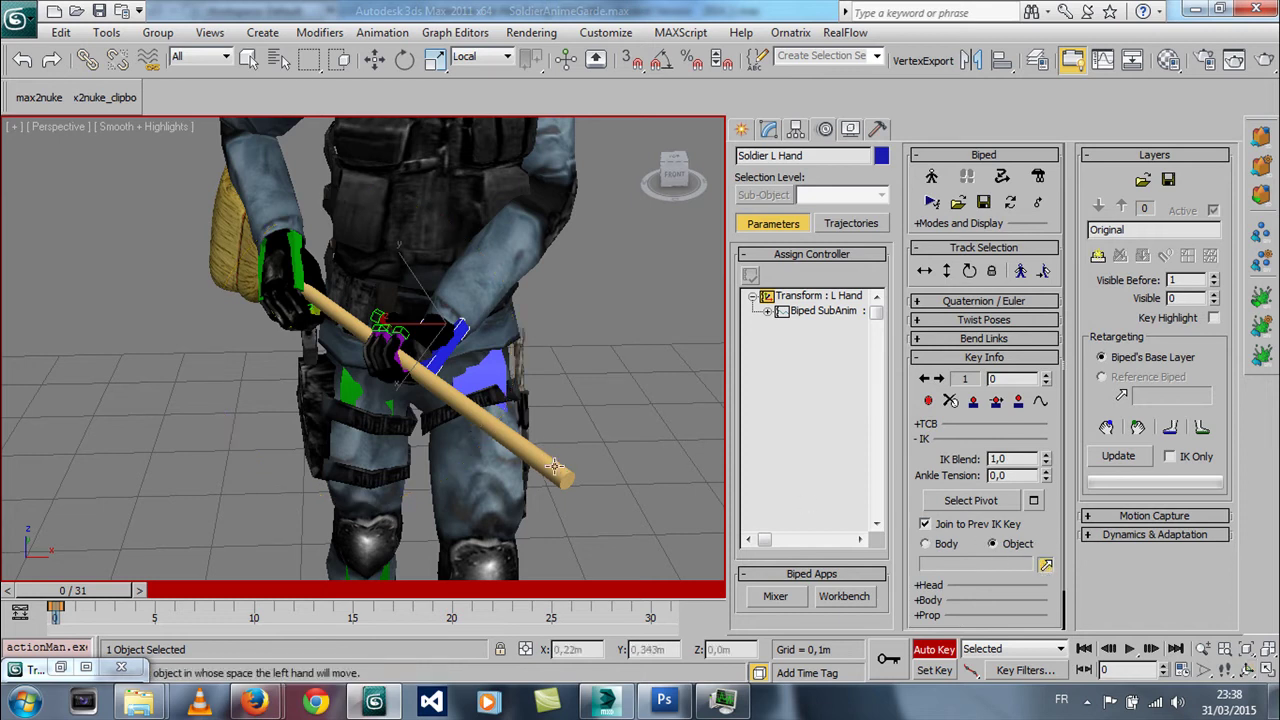
left_click(557, 474)
left_click(736, 452)
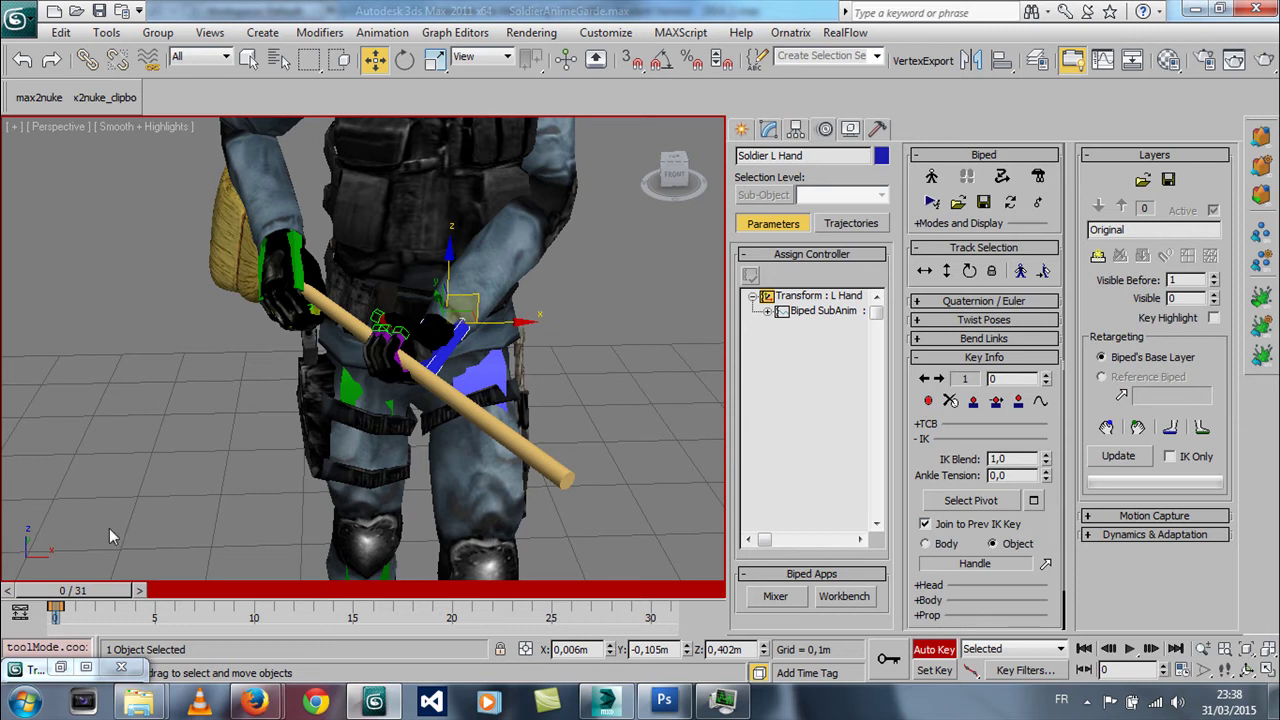
mouse_move(57, 597)
left_mouse_down()
mouse_move(93, 594)
mouse_move(57, 594)
left_mouse_up()
key("w")
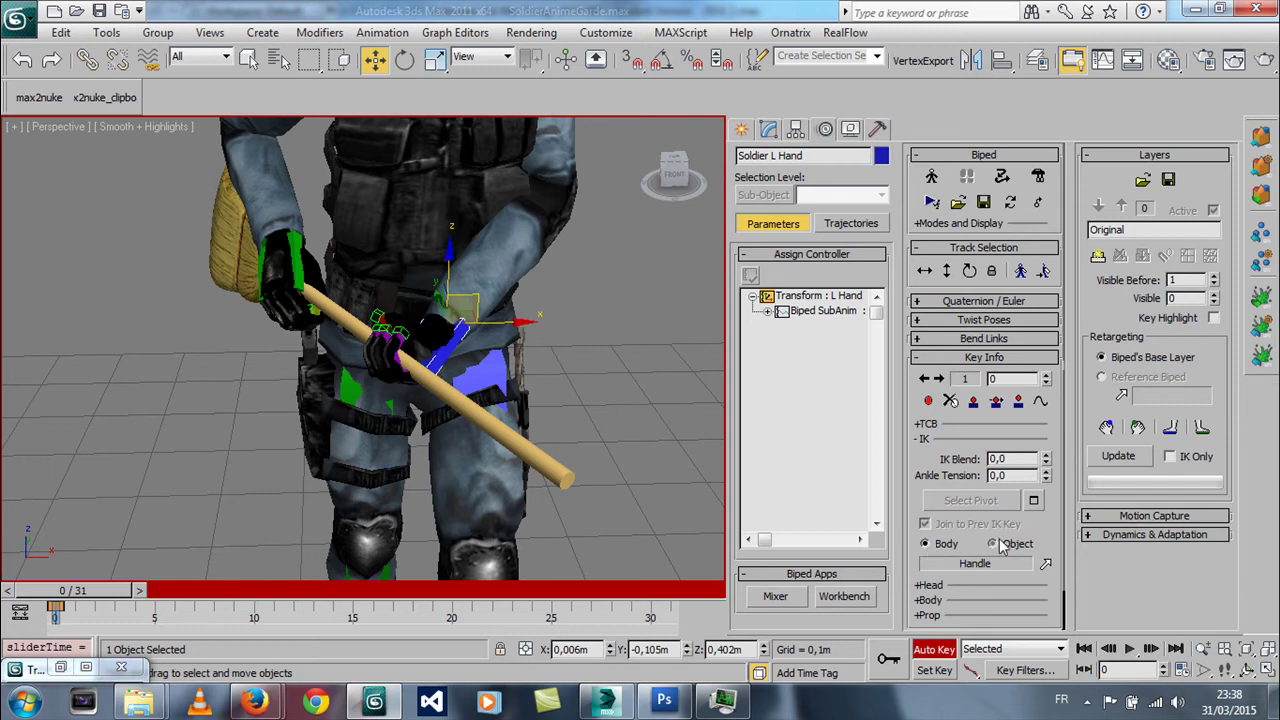
left_click_drag(60, 591, 115, 594)
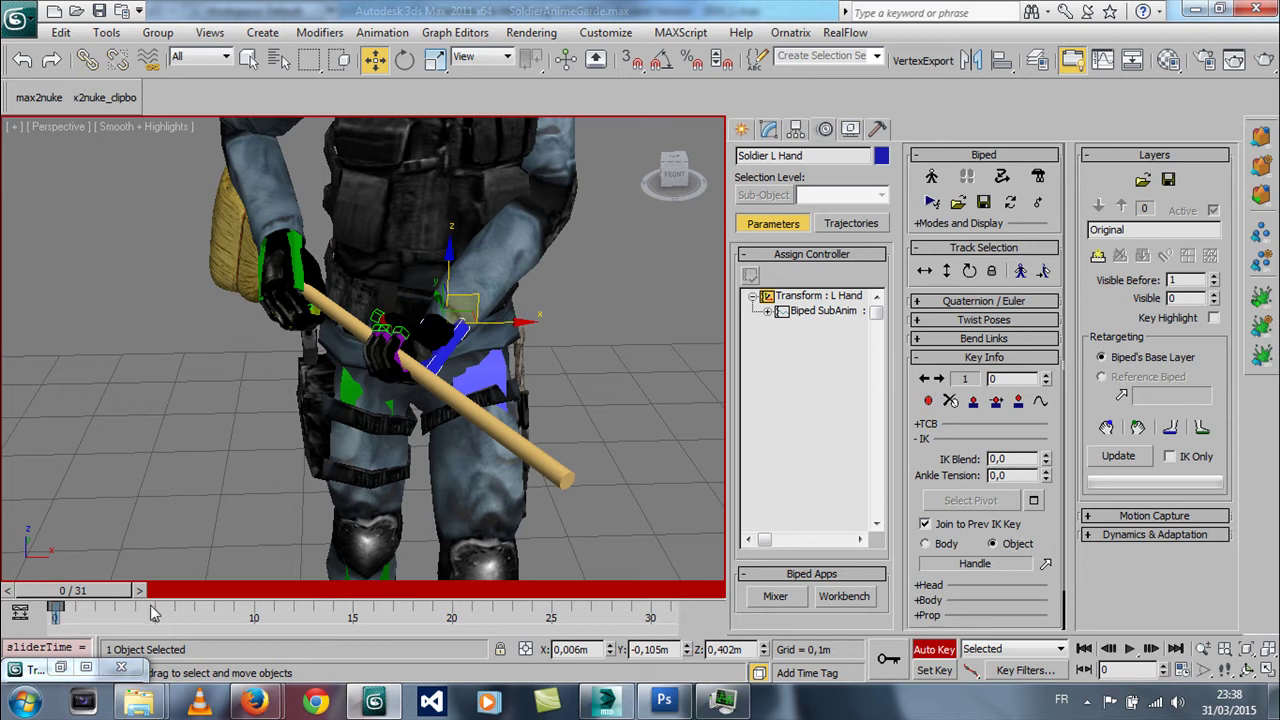
left_click(975, 404)
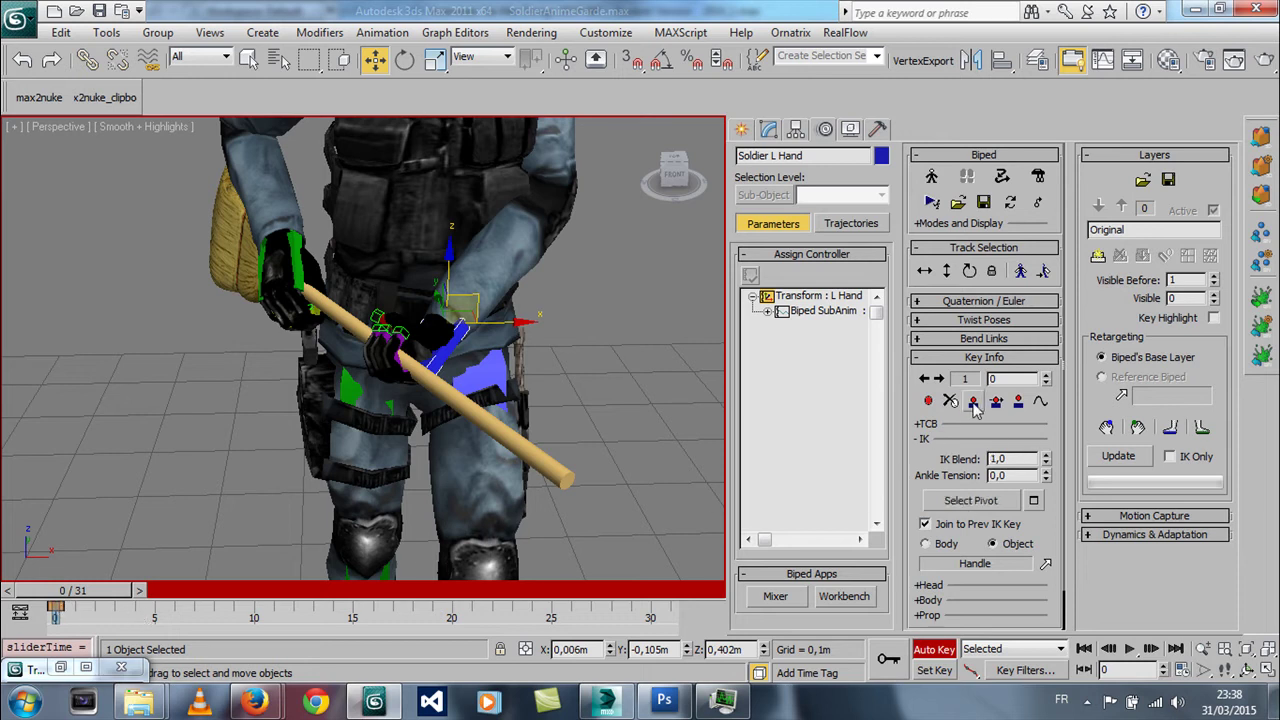
mouse_move(85, 596)
left_mouse_down()
mouse_move(120, 593)
mouse_move(70, 591)
left_mouse_up()
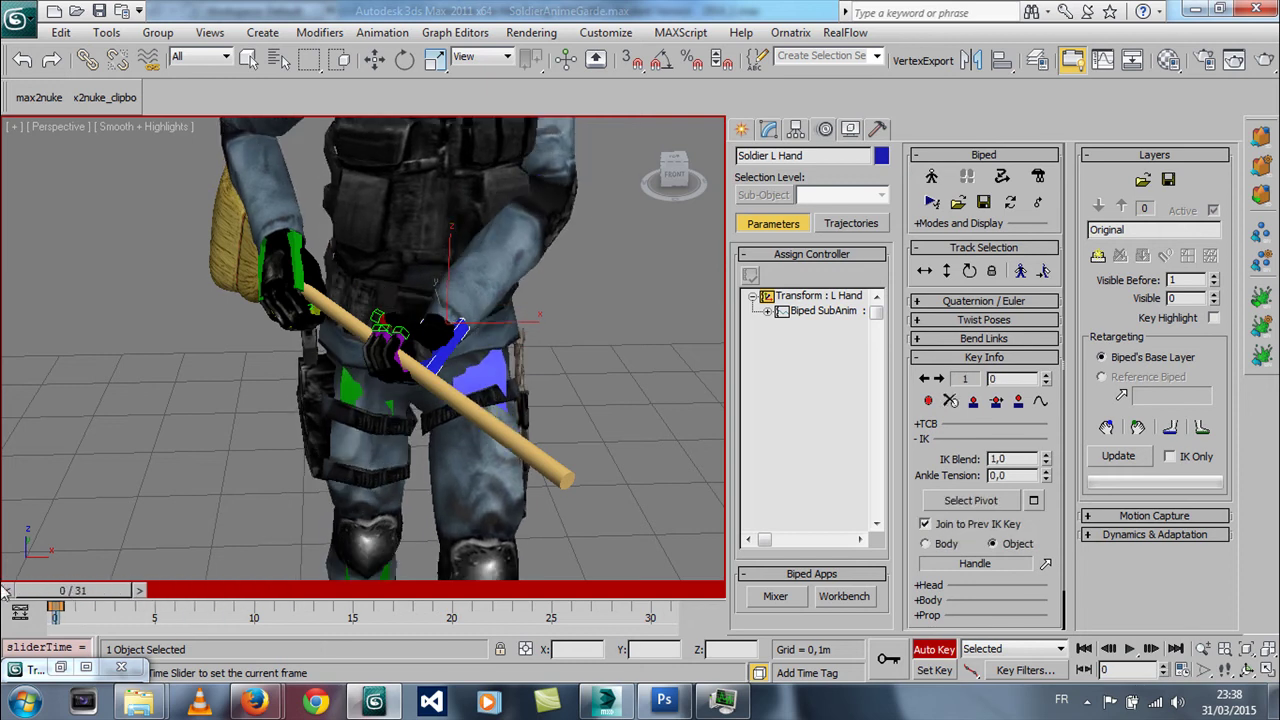
- Play the walk to check the grip, then return the time slider to frame 0
key("w")
scroll(309, 439, "down", 3)
mouse_move(309, 439)
middle_mouse_down("alt")
mouse_move(430, 410)
mouse_move(390, 415)
middle_mouse_up("alt")
scroll(430, 410, "down", 3)
left_click(1130, 648)
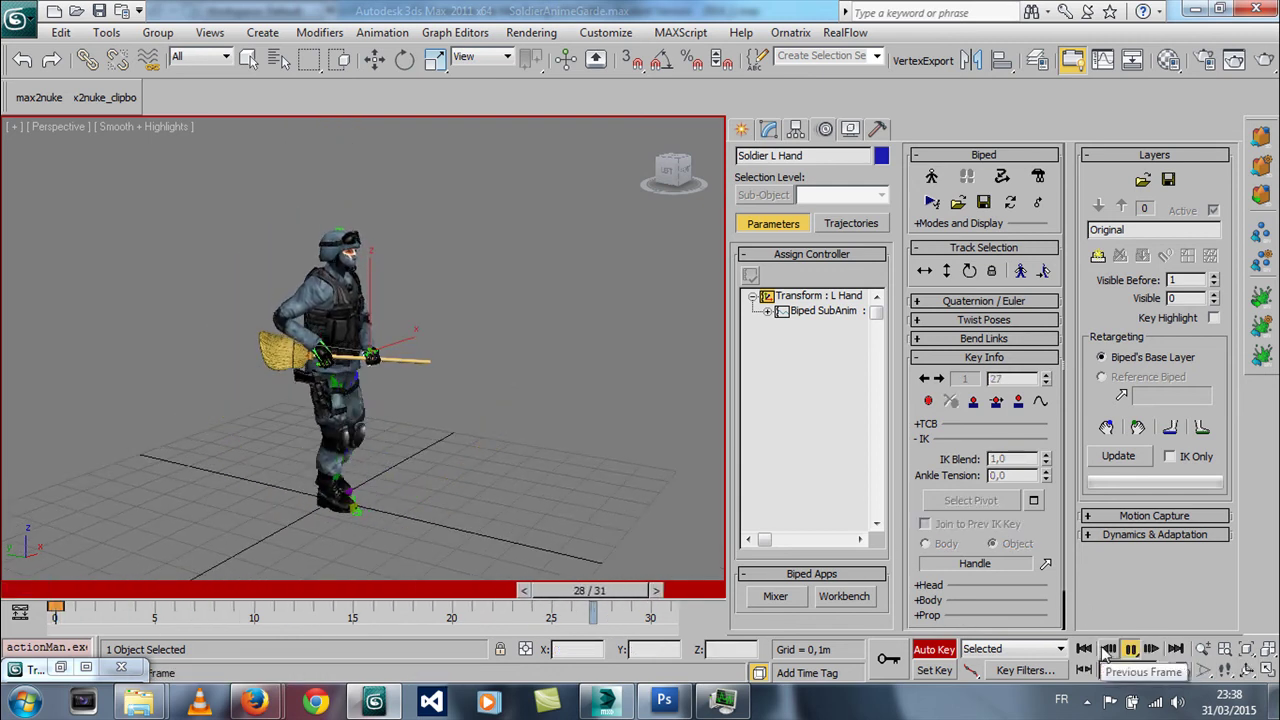
mouse_move(365, 365)
middle_mouse_down("alt")
mouse_move(358, 330)
mouse_move(370, 336)
middle_mouse_up("alt")
scroll(360, 370, "up", 3)
key("w")
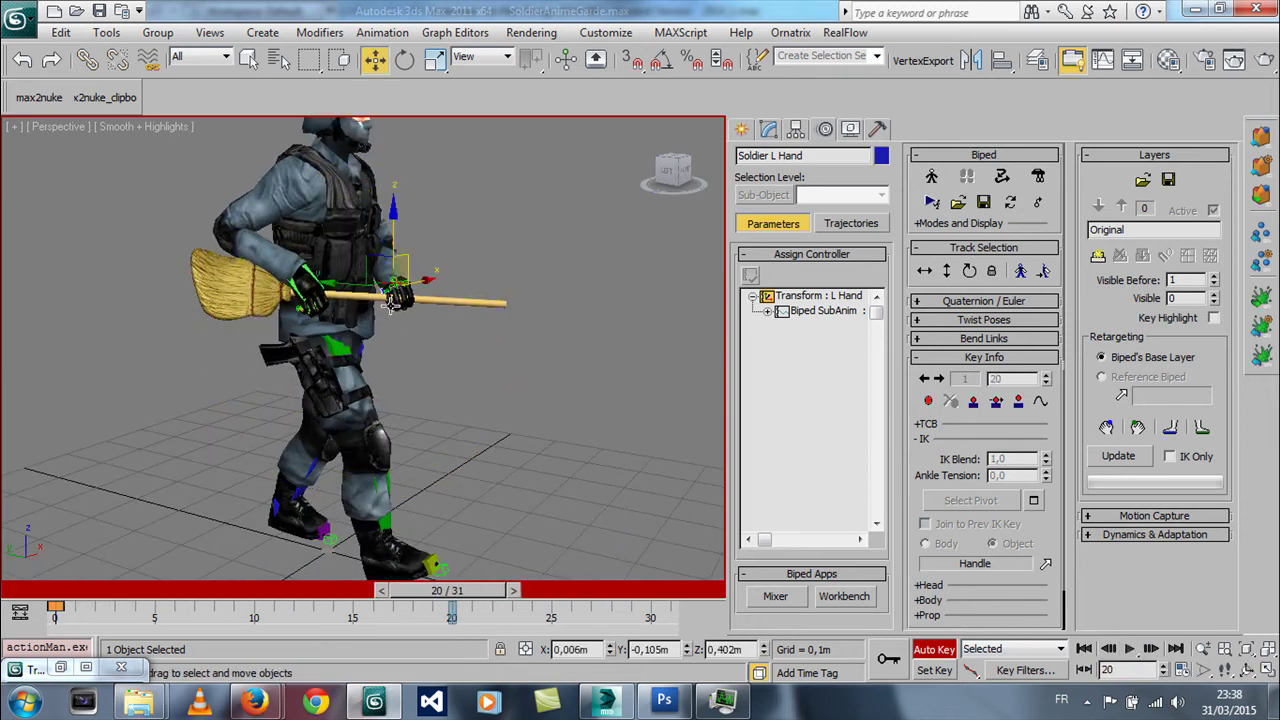
left_click_drag(441, 594, 70, 591)
- Add Soldier as the broom Handle's link target from frame 0 via Pick Object
left_click(477, 307)
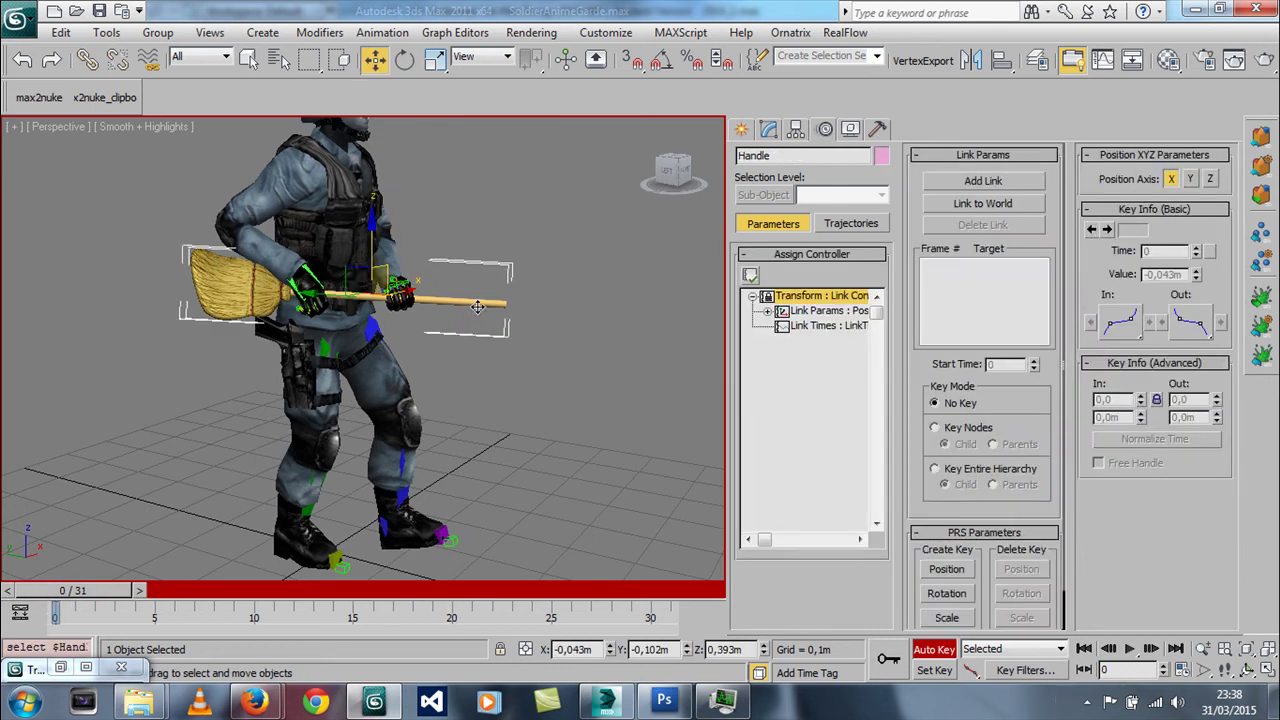
left_click(984, 181)
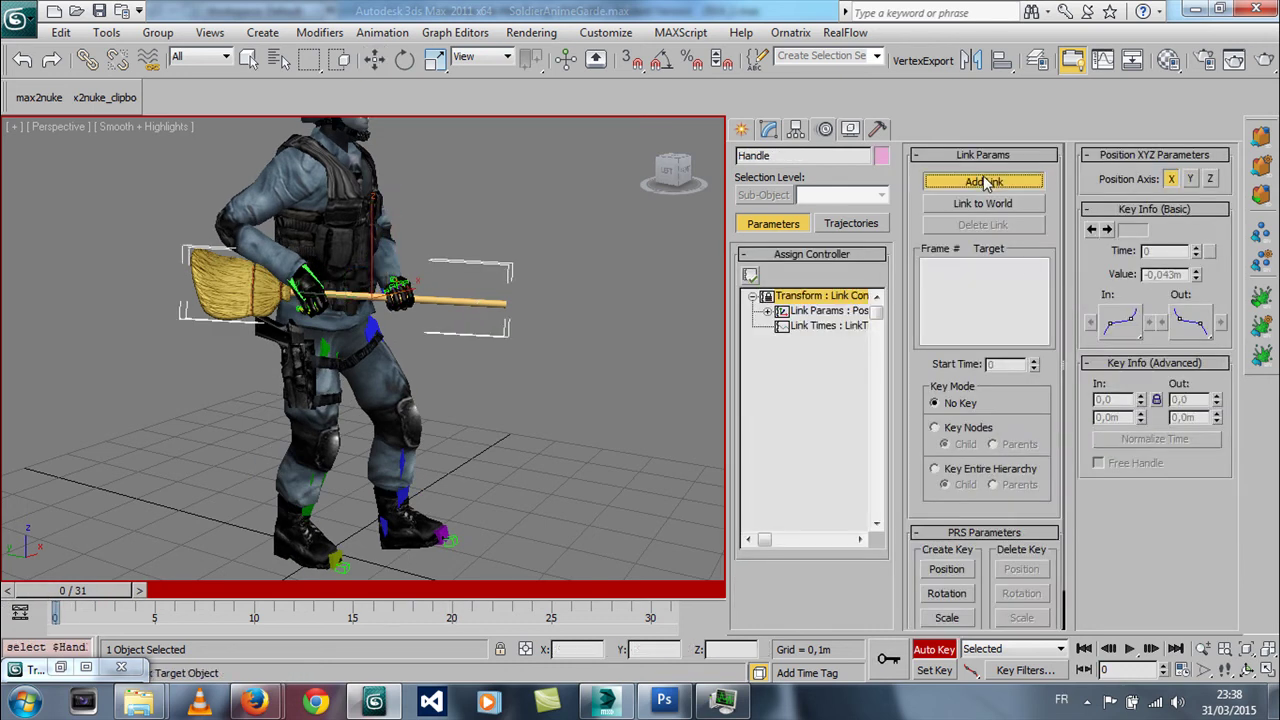
key("h")
double_click(750, 170)
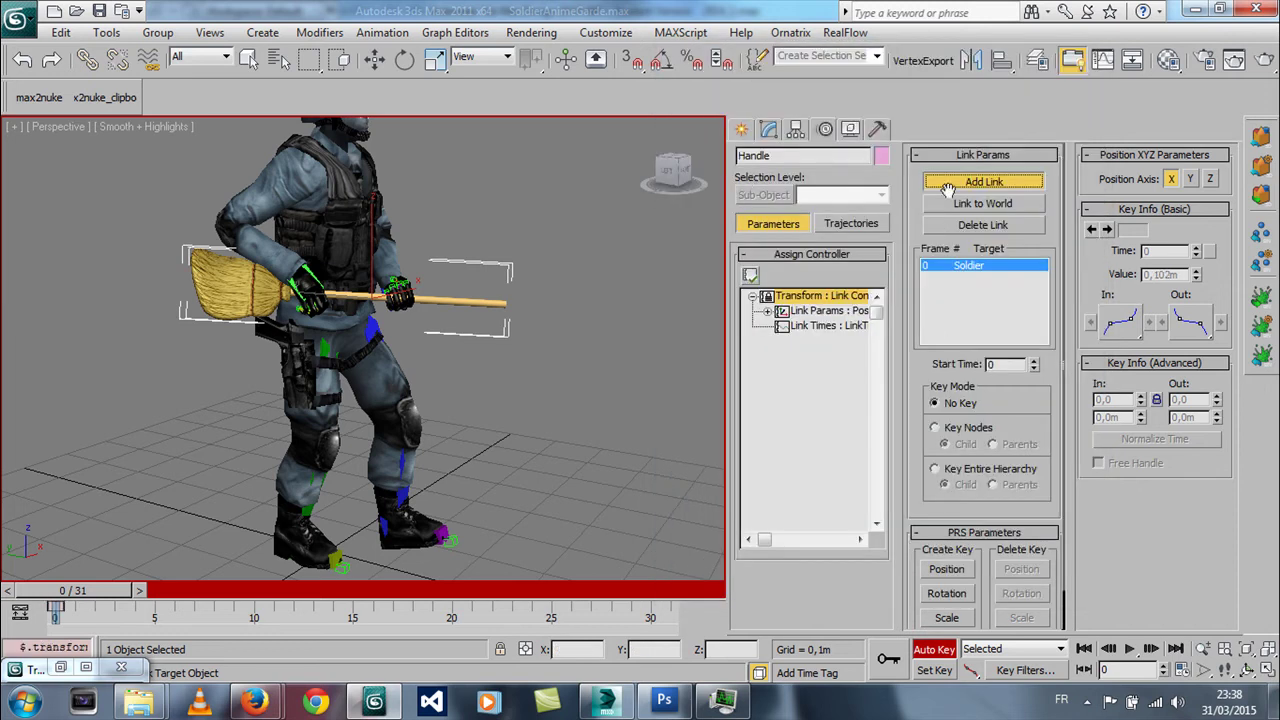
left_click(950, 186)
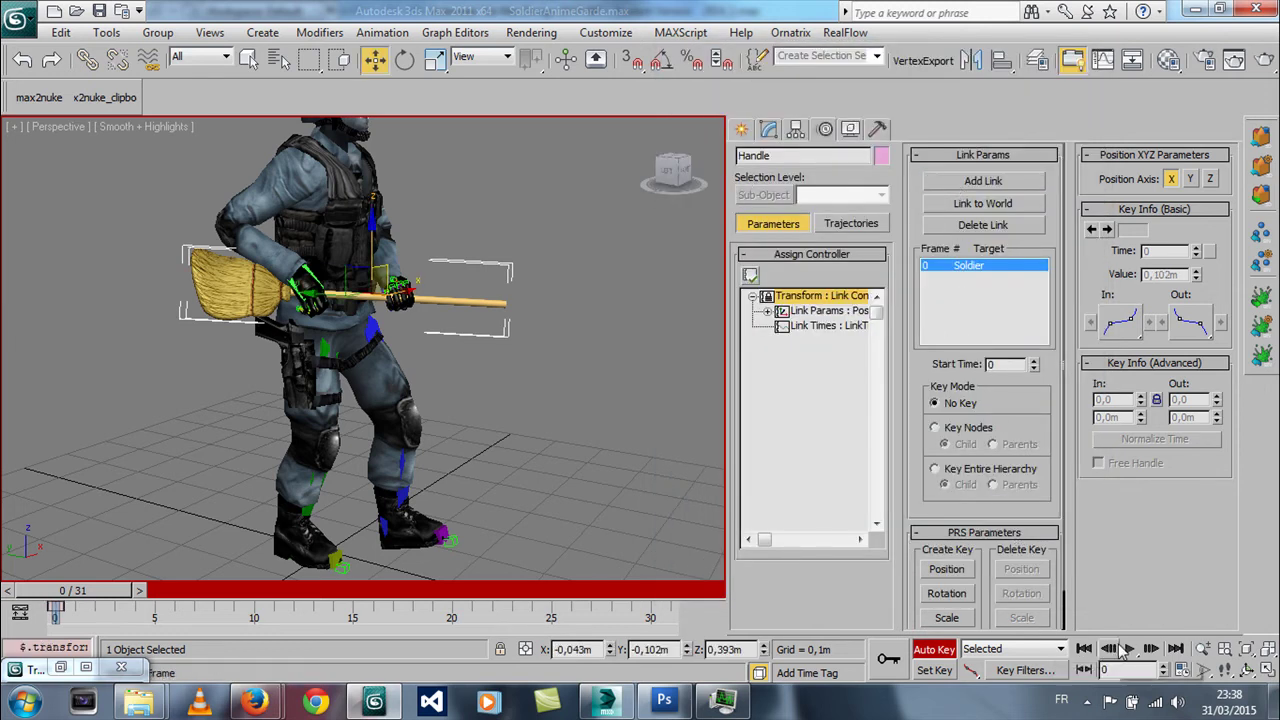
- Play and stop the walk, then scrub to frame 10 to confirm the broom follows
left_click(1129, 649)
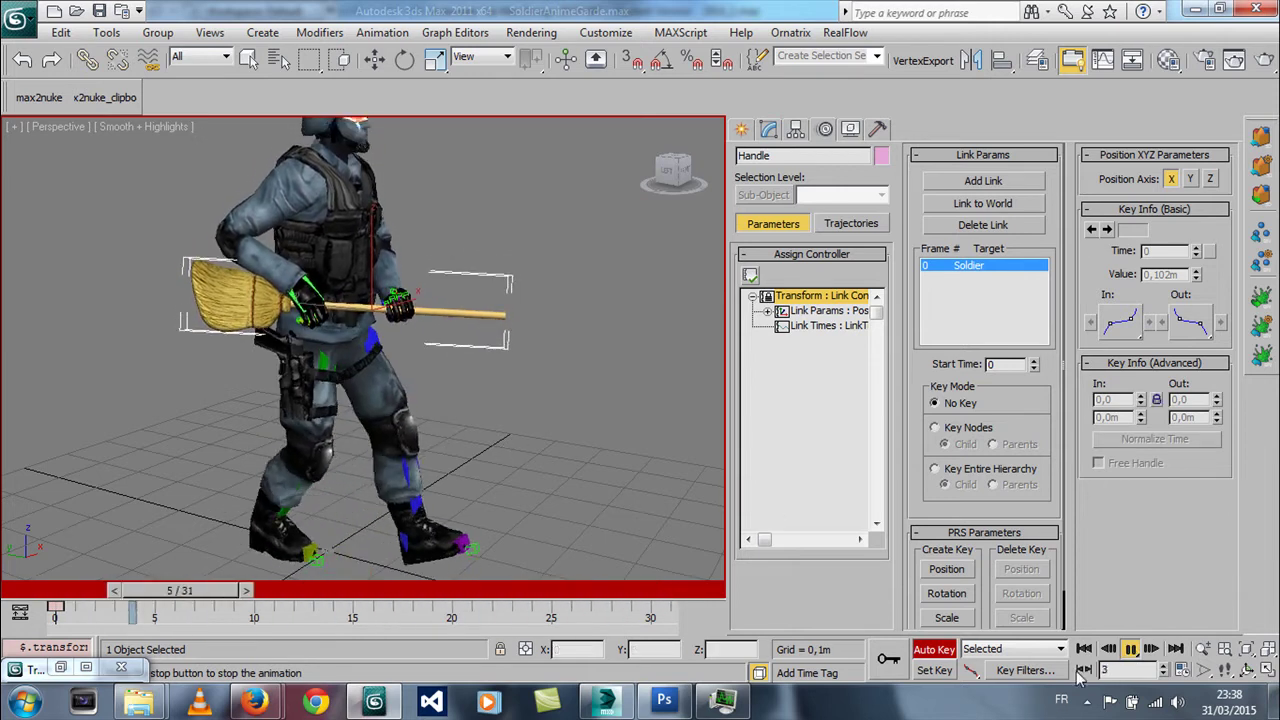
key("Escape")
mouse_move(441, 371)
middle_mouse_down("alt")
mouse_move(380, 388)
mouse_move(242, 501)
middle_mouse_up("alt")
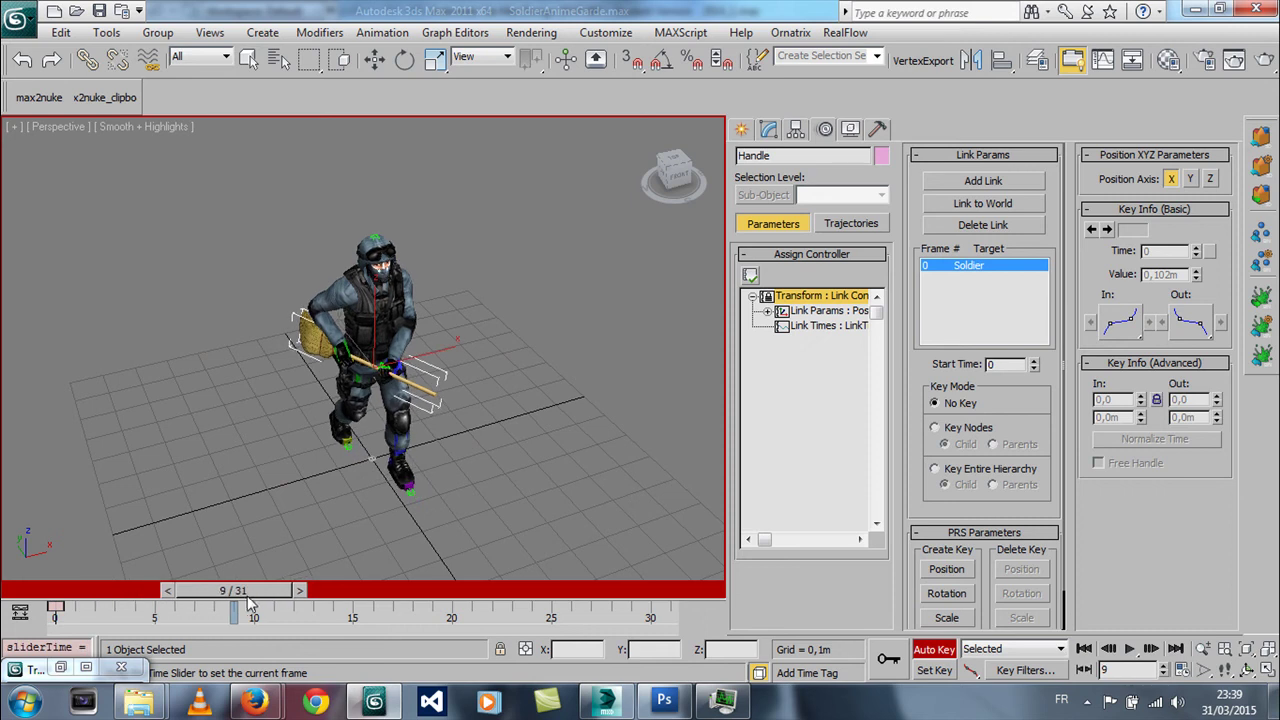
left_click_drag(73, 598, 255, 591)
scroll(397, 383, "up", 3)
scroll(397, 383, "down", 1)
scroll(394, 372, "up", 5)
scroll(394, 372, "down", 3)
scroll(394, 372, "down", 3)
- At frame 10, rotate the broom Handle about 23 degrees to line up with the hands
key("w")
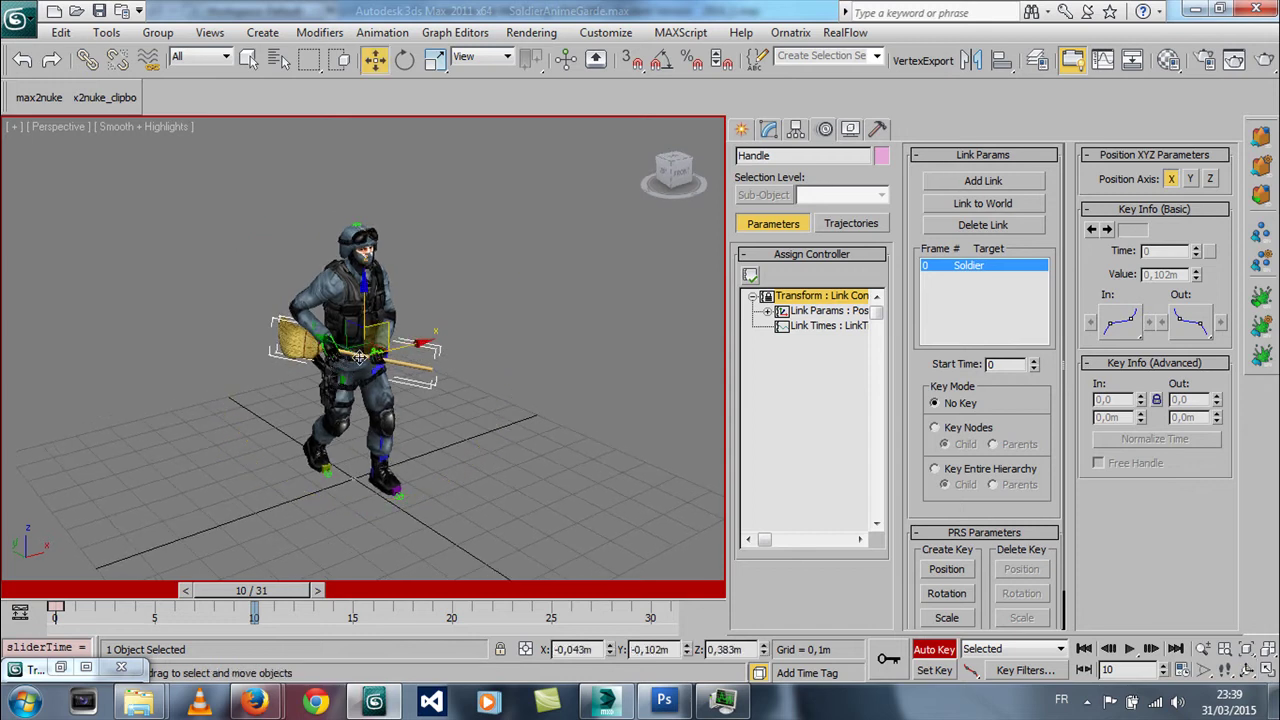
right_click(359, 356)
left_click(373, 372)
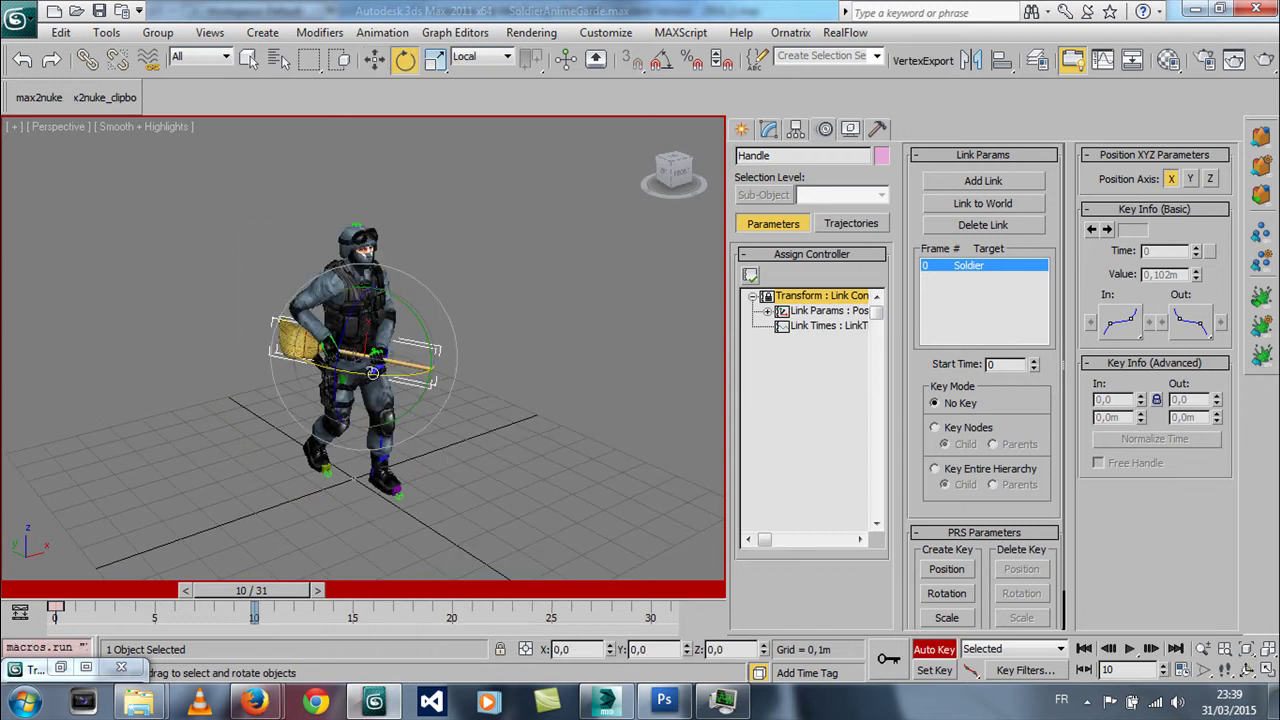
left_click_drag(372, 372, 329, 374)
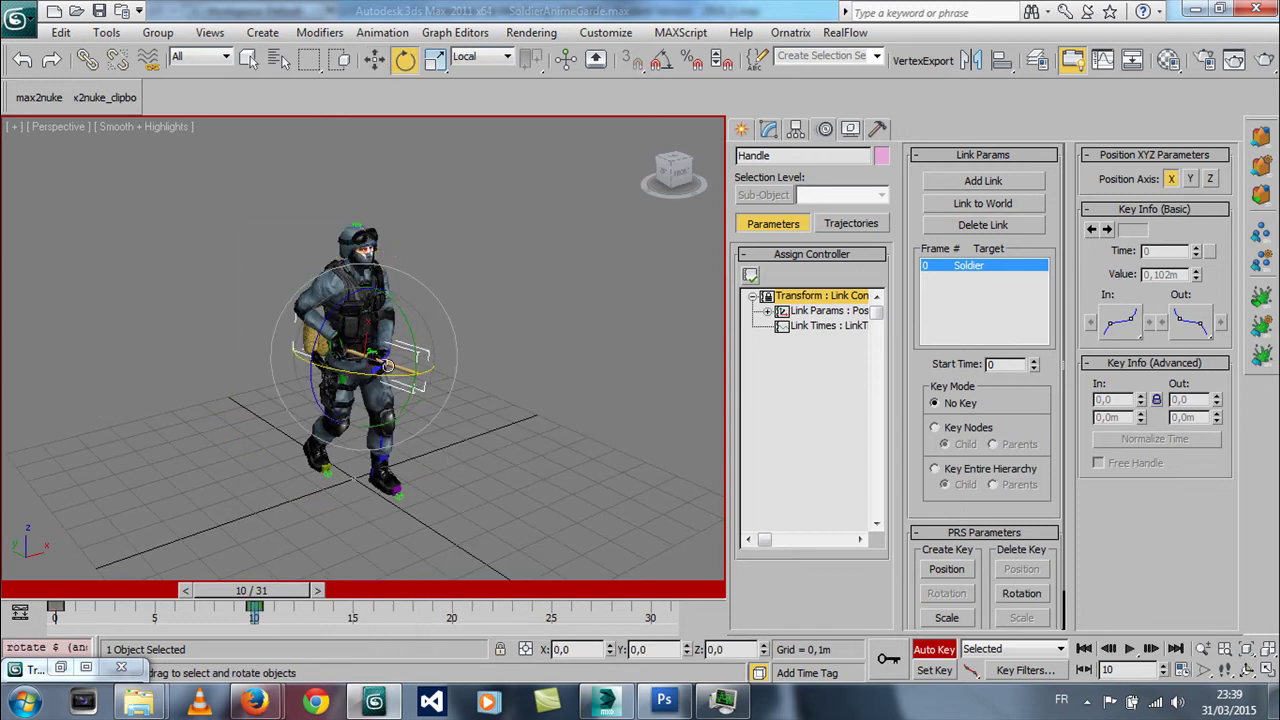
scroll(388, 366, "up", 2)
scroll(389, 371, "up", 4)
scroll(386, 375, "down", 3)
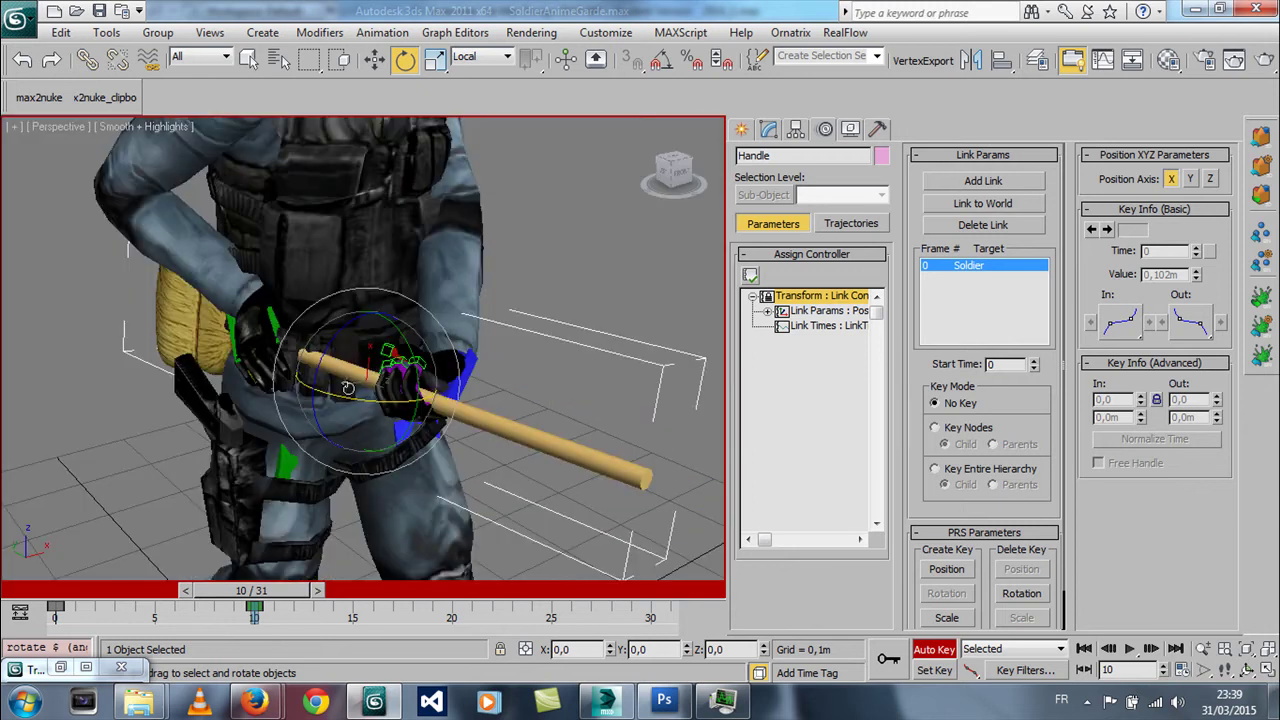
mouse_move(335, 397)
left_mouse_down()
mouse_move(431, 410)
mouse_move(343, 418)
left_mouse_up()
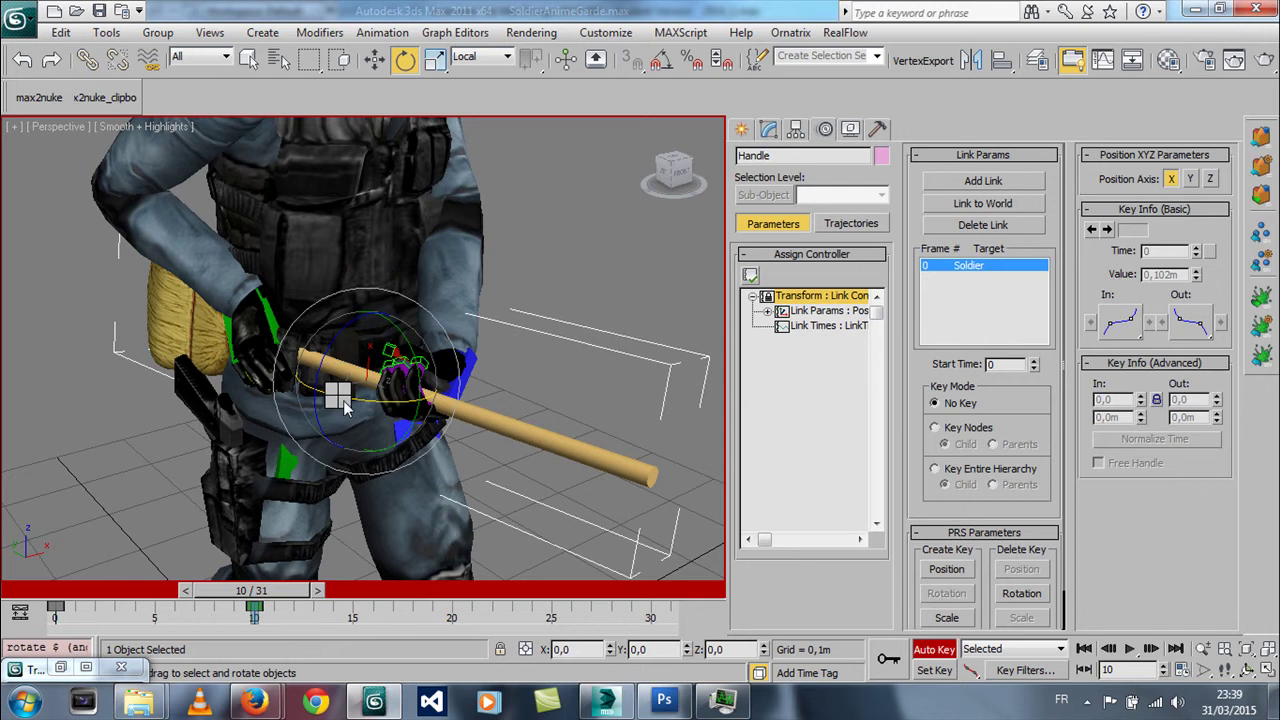
- Move the broom so it sits in the soldier's grip at frame 10
key("w")
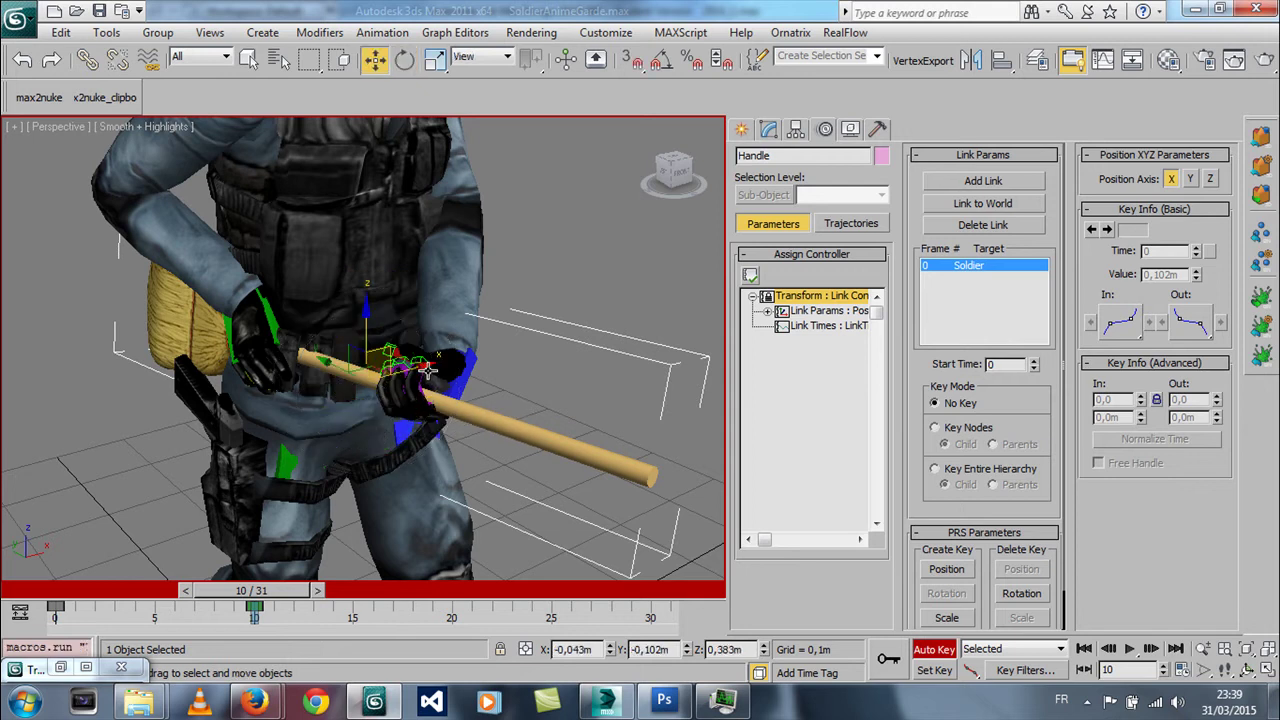
left_click_drag(419, 369, 387, 370)
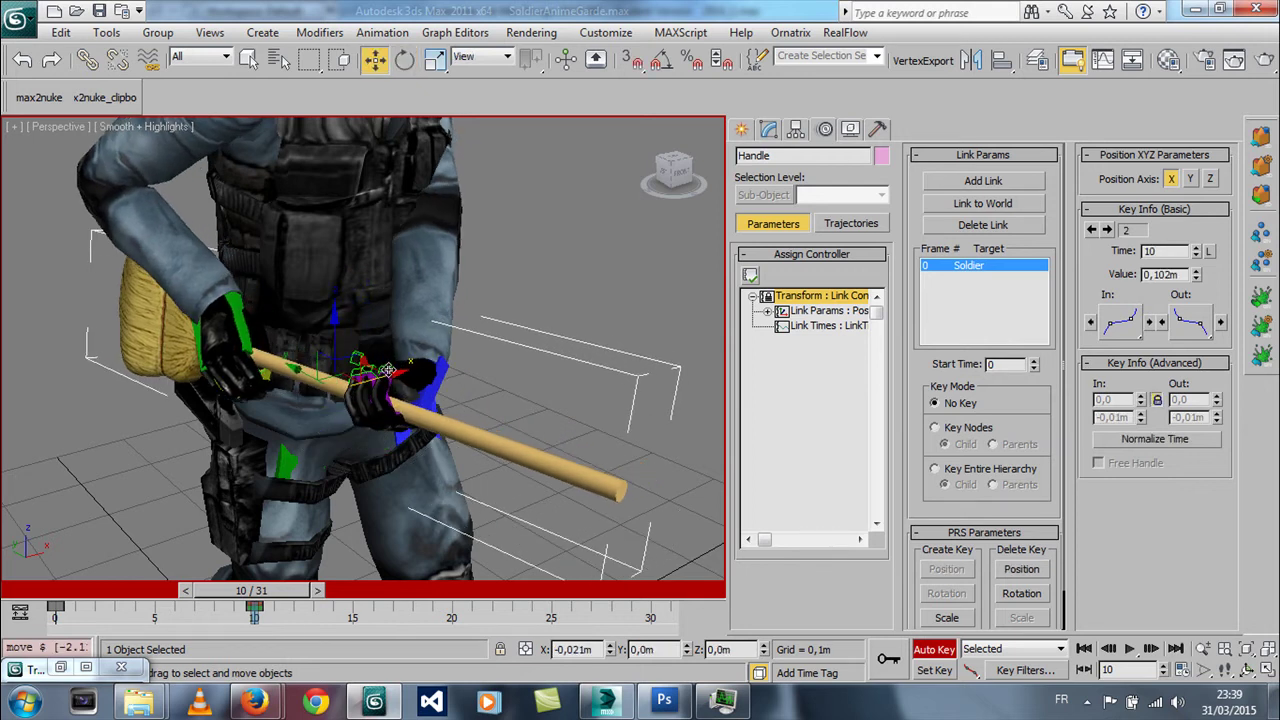
mouse_move(387, 370)
middle_mouse_down("alt")
mouse_move(390, 405)
mouse_move(350, 400)
middle_mouse_up("alt")
scroll(390, 405, "down", 3)
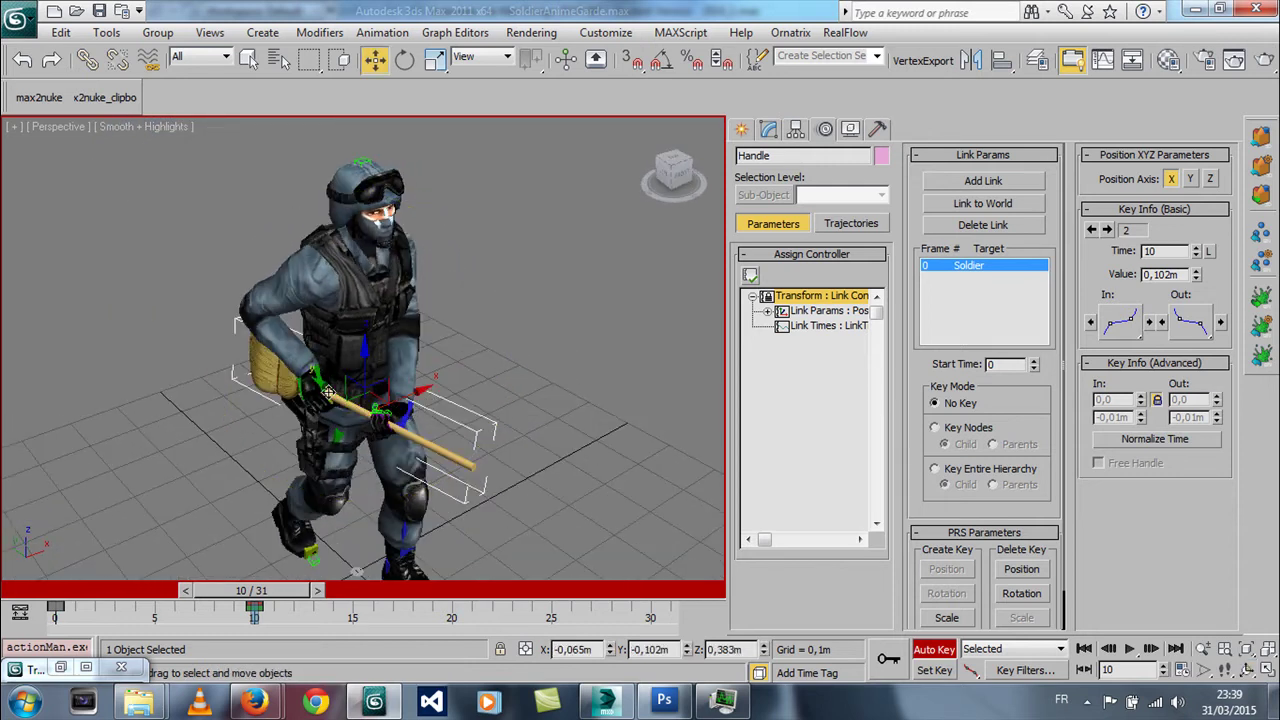
left_click_drag(327, 393, 405, 394)
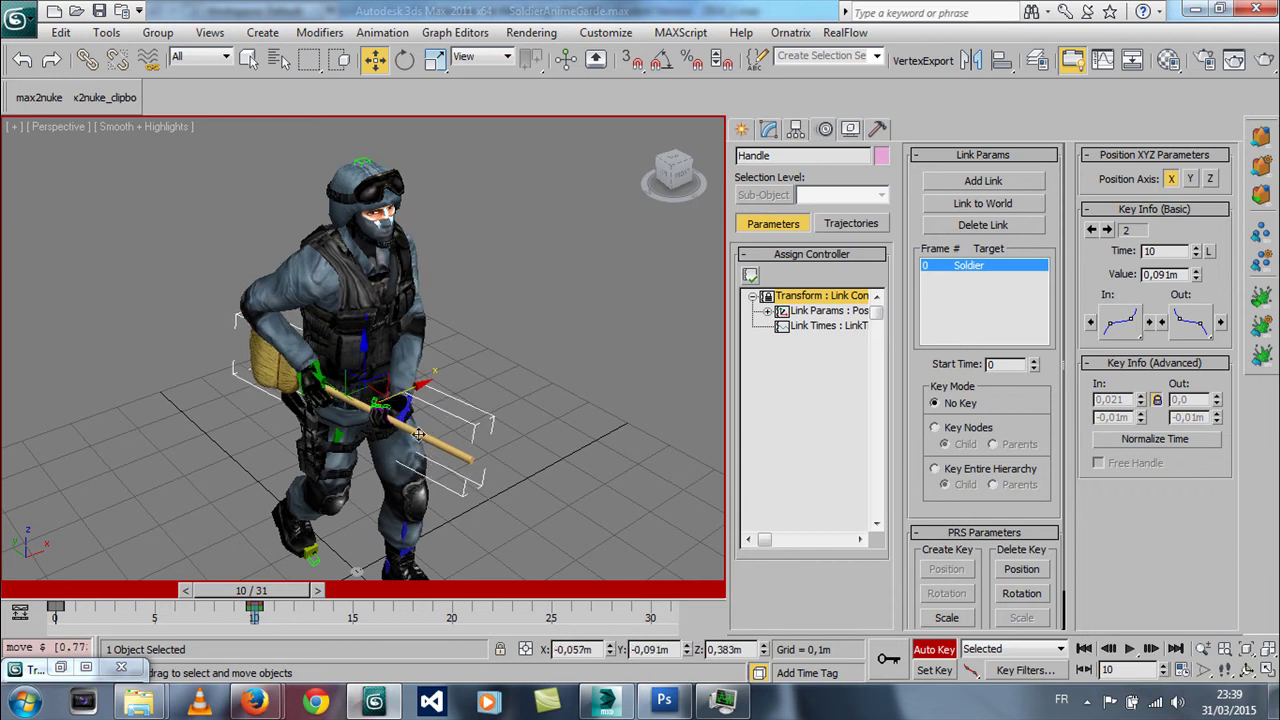
- At frame 20, move the broom into the hands and tilt it upward
left_click_drag(263, 592, 278, 590)
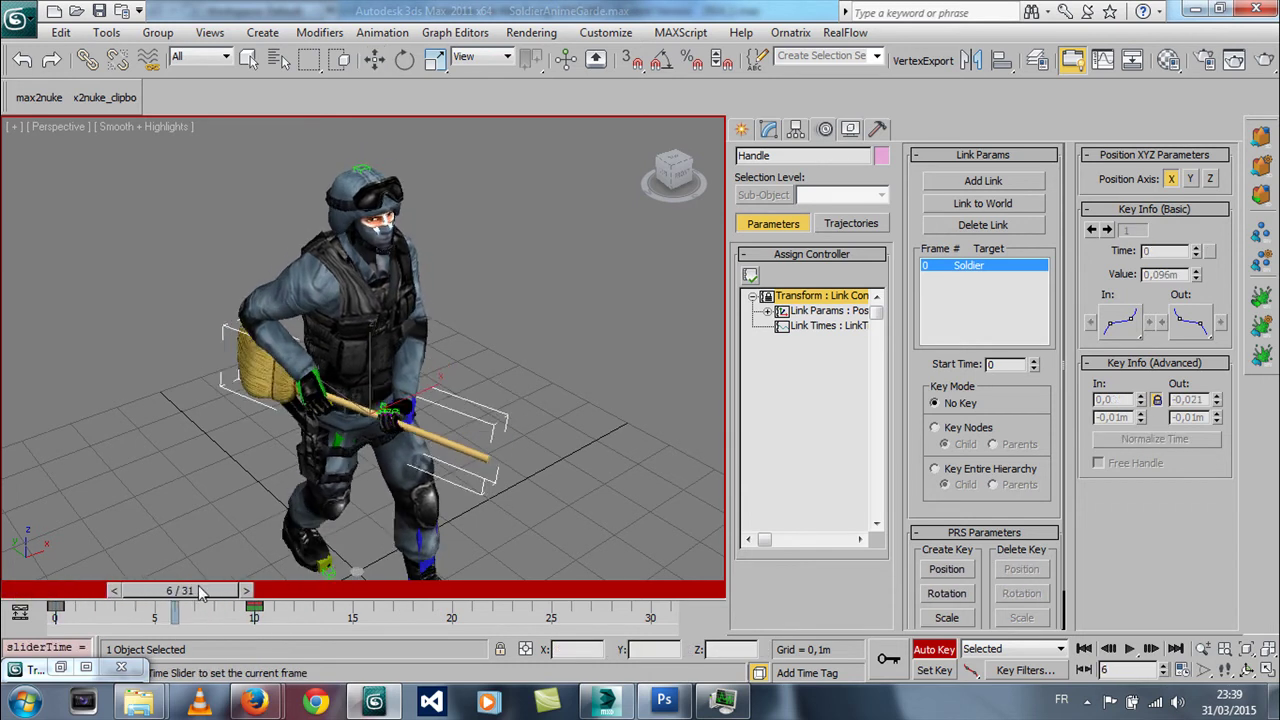
left_click_drag(283, 590, 448, 590)
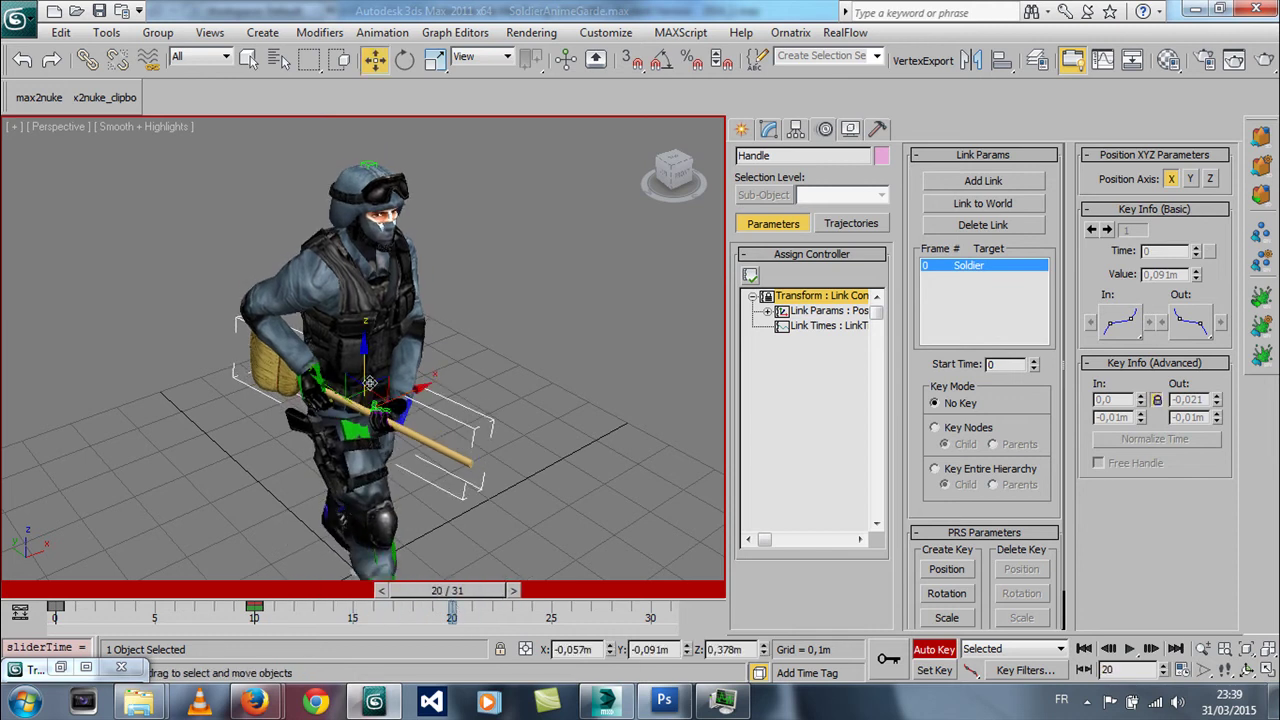
left_click_drag(348, 377, 350, 368)
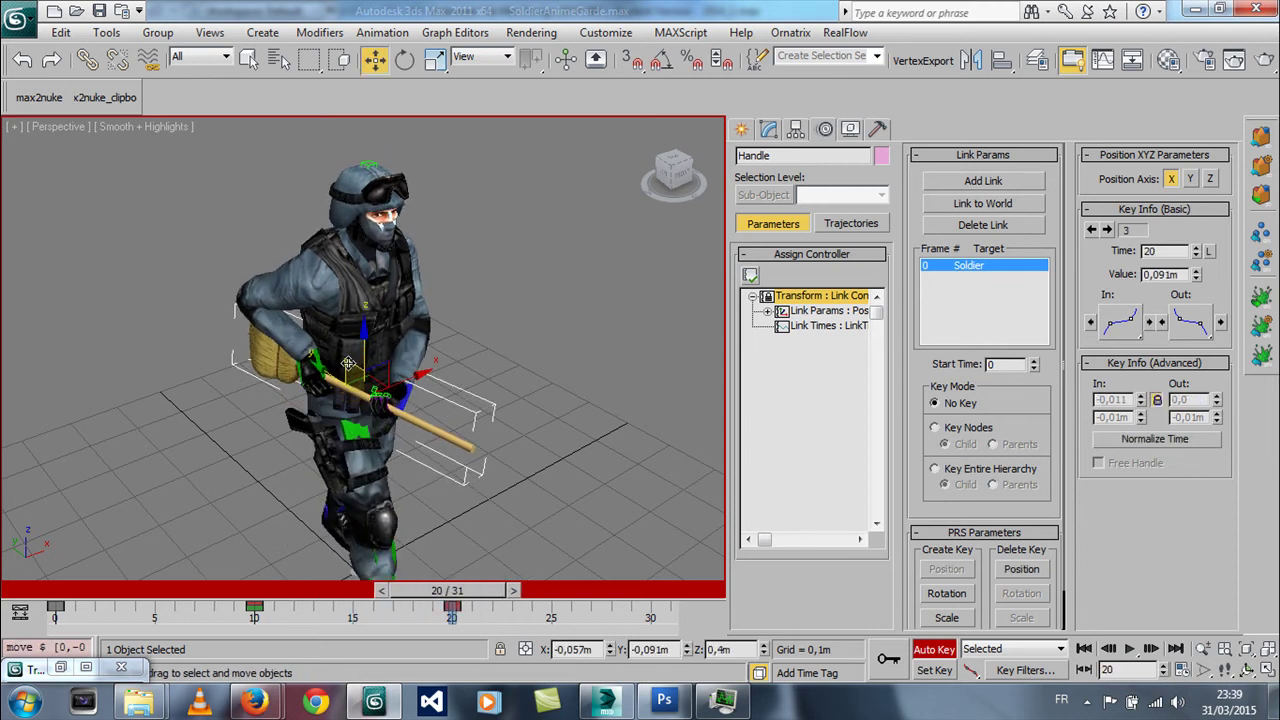
right_click(355, 383)
left_click(372, 401)
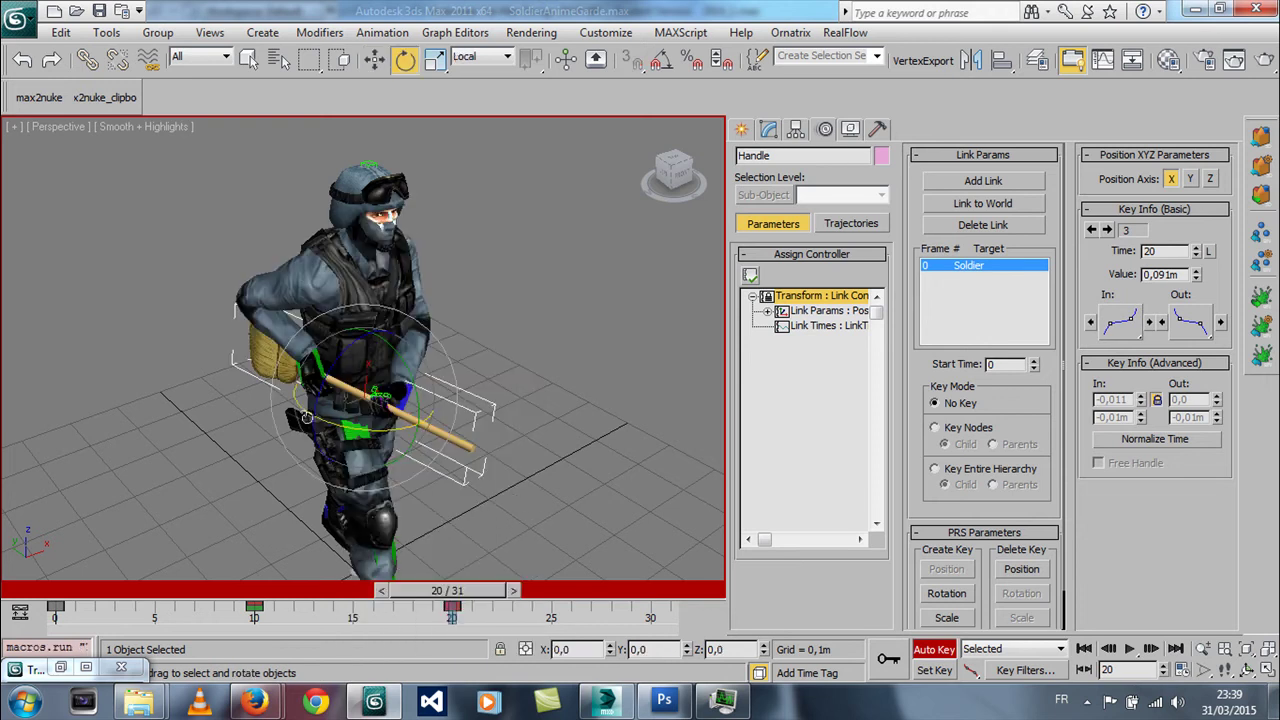
left_click_drag(306, 416, 377, 423)
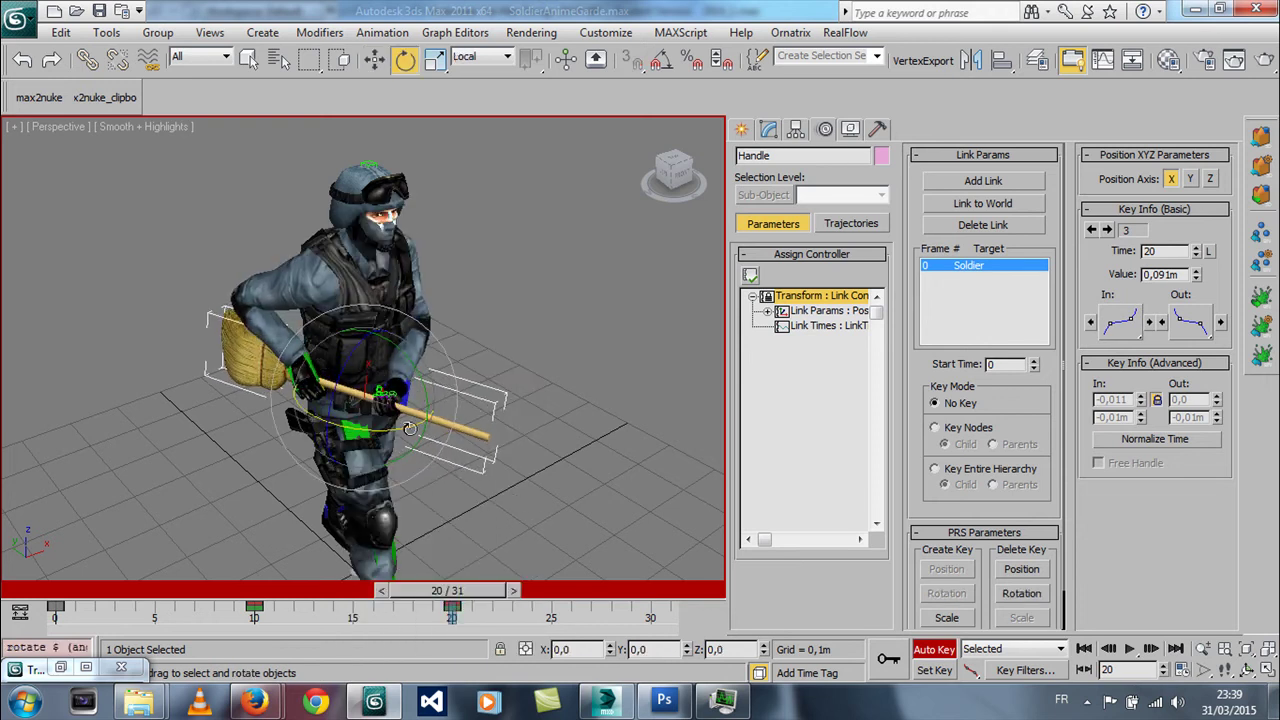
mouse_move(410, 428)
middle_mouse_down("alt")
mouse_move(425, 336)
mouse_move(433, 407)
middle_mouse_up("alt")
scroll(424, 388, "up", 4)
- Select the soldier's left forearm with the rotate tool active
key("e")
left_click(371, 244)
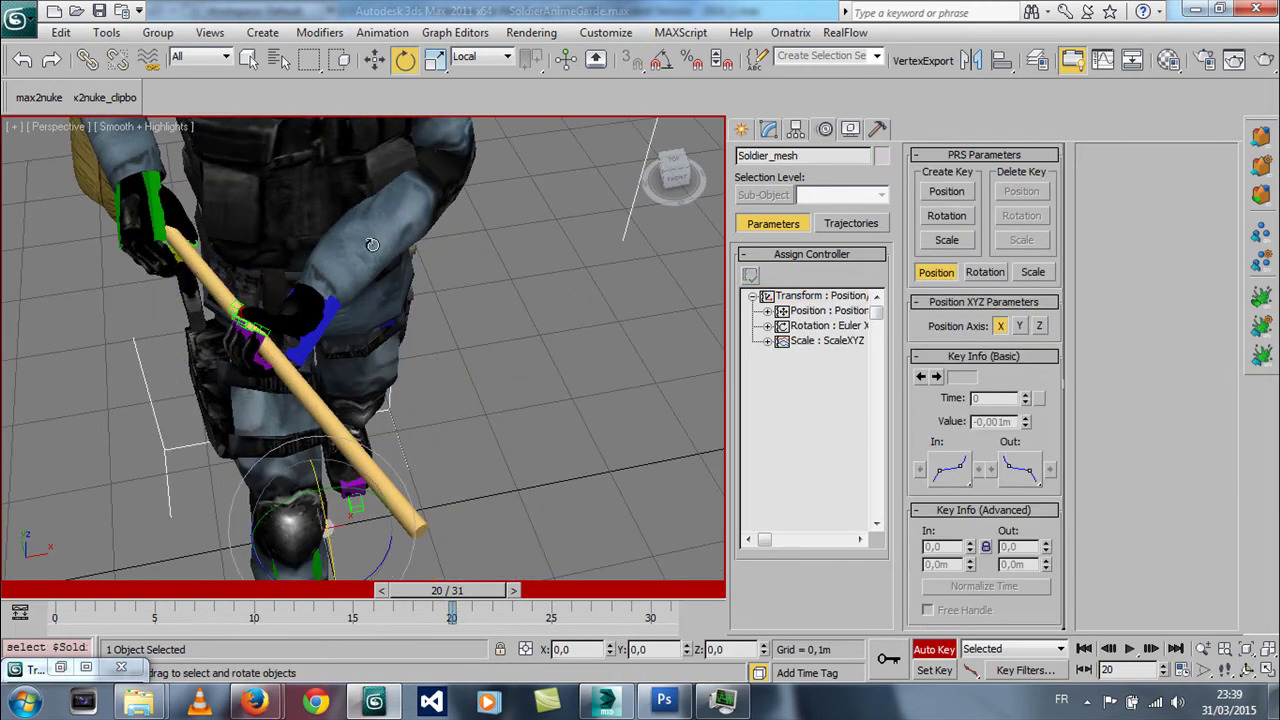
left_click(371, 244)
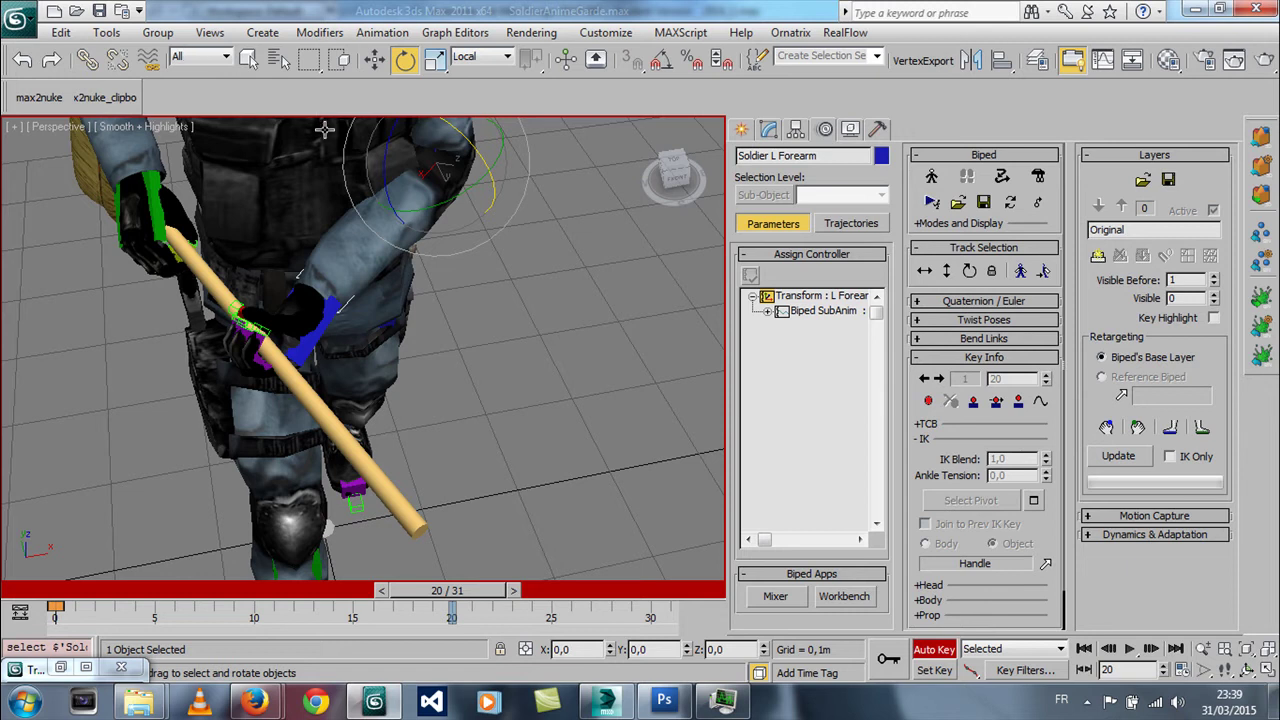
mouse_move(403, 275)
middle_mouse_down("alt")
mouse_move(415, 338)
mouse_move(411, 314)
middle_mouse_up("alt")
scroll(379, 340, "down", 3)
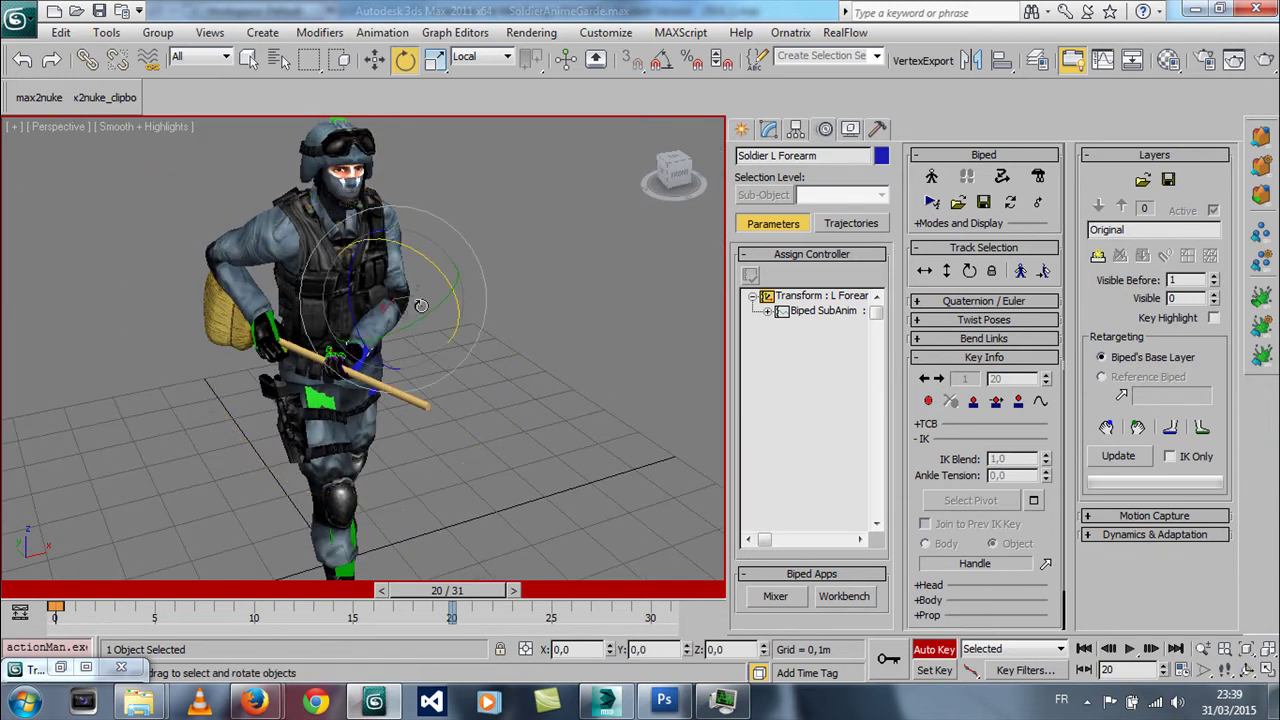
- Set a planted key at frame 20 and rotate the left forearm about 31° toward the handle
left_click(974, 402)
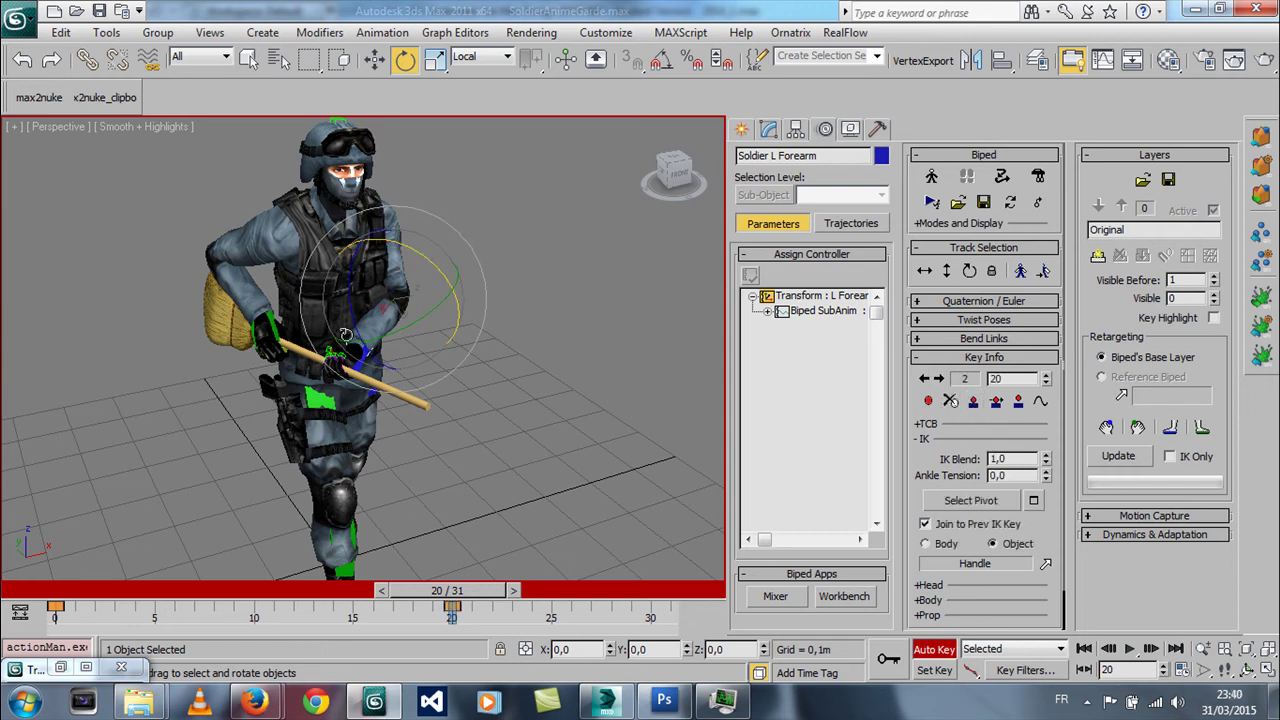
mouse_move(344, 334)
left_mouse_down()
mouse_move(436, 255)
mouse_move(408, 213)
left_mouse_up()
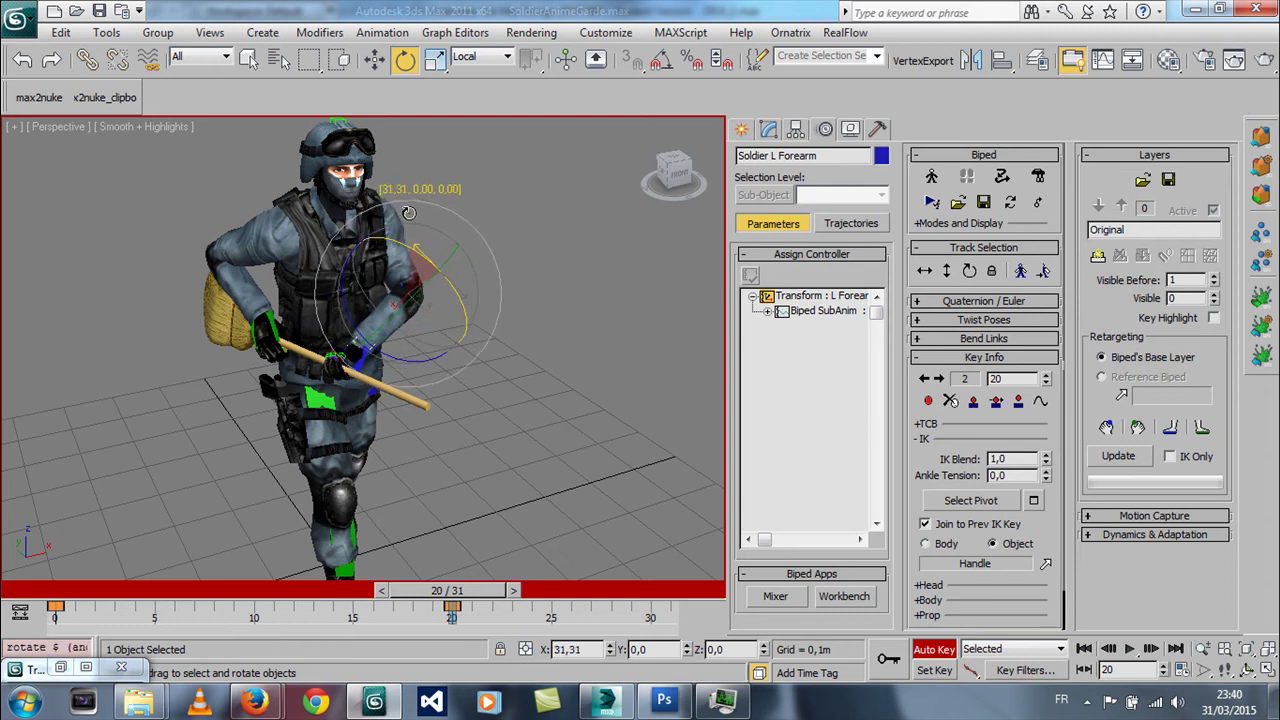
left_click_drag(408, 213, 410, 212)
mouse_move(407, 598)
left_mouse_down()
mouse_move(141, 572)
mouse_move(455, 588)
mouse_move(105, 588)
mouse_move(290, 562)
mouse_move(411, 588)
left_mouse_up()
key("e")
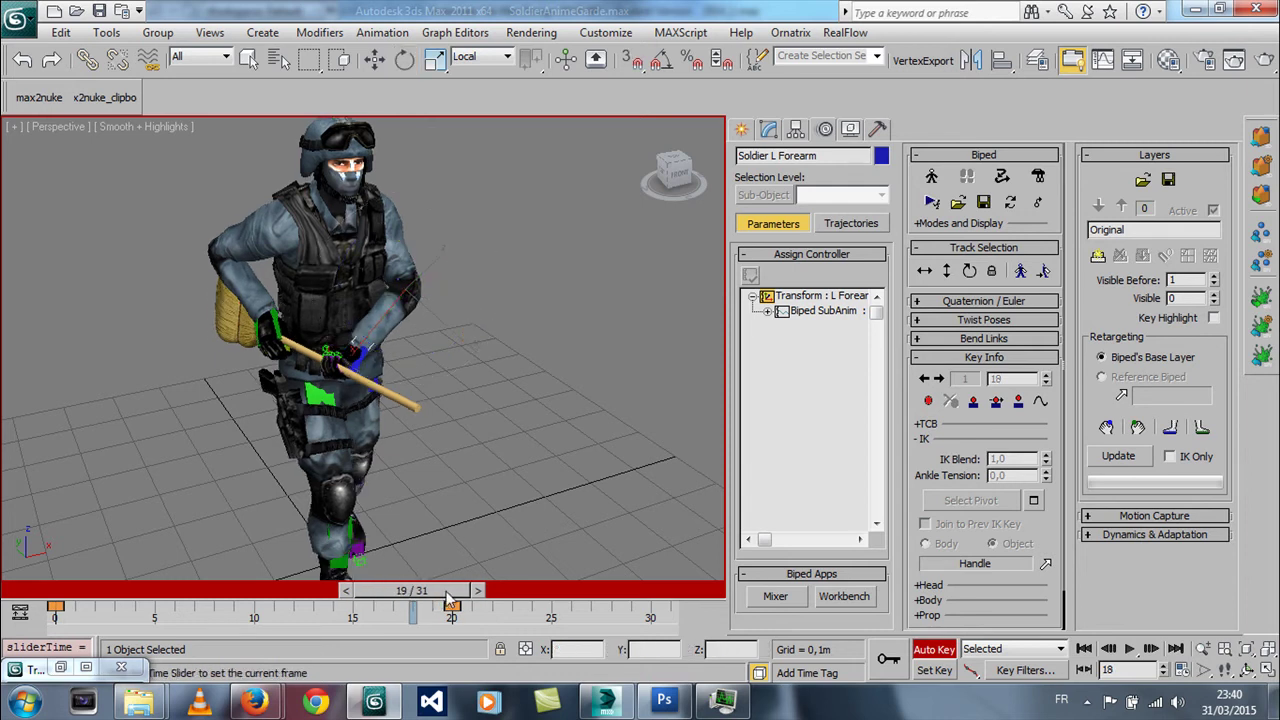
- From frame 20, play the walk animation to check the broom grip
left_click_drag(447, 600, 452, 598)
key("k")
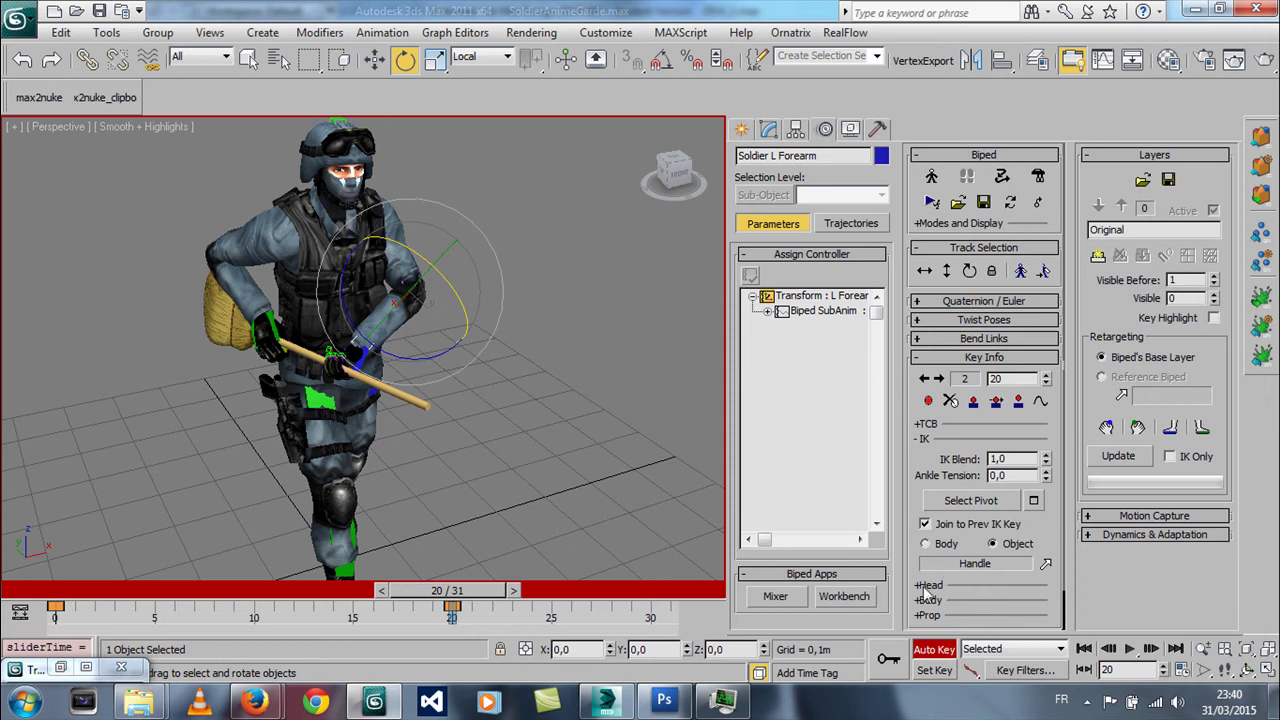
left_click(1129, 649)
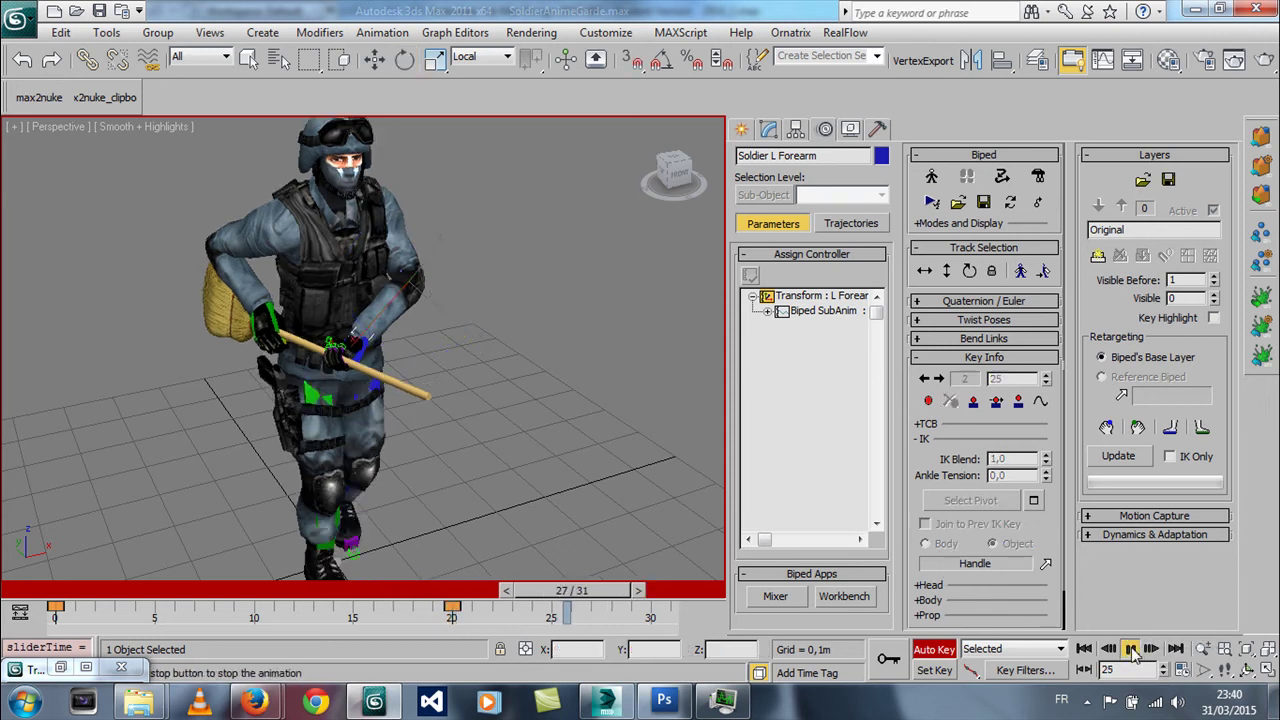
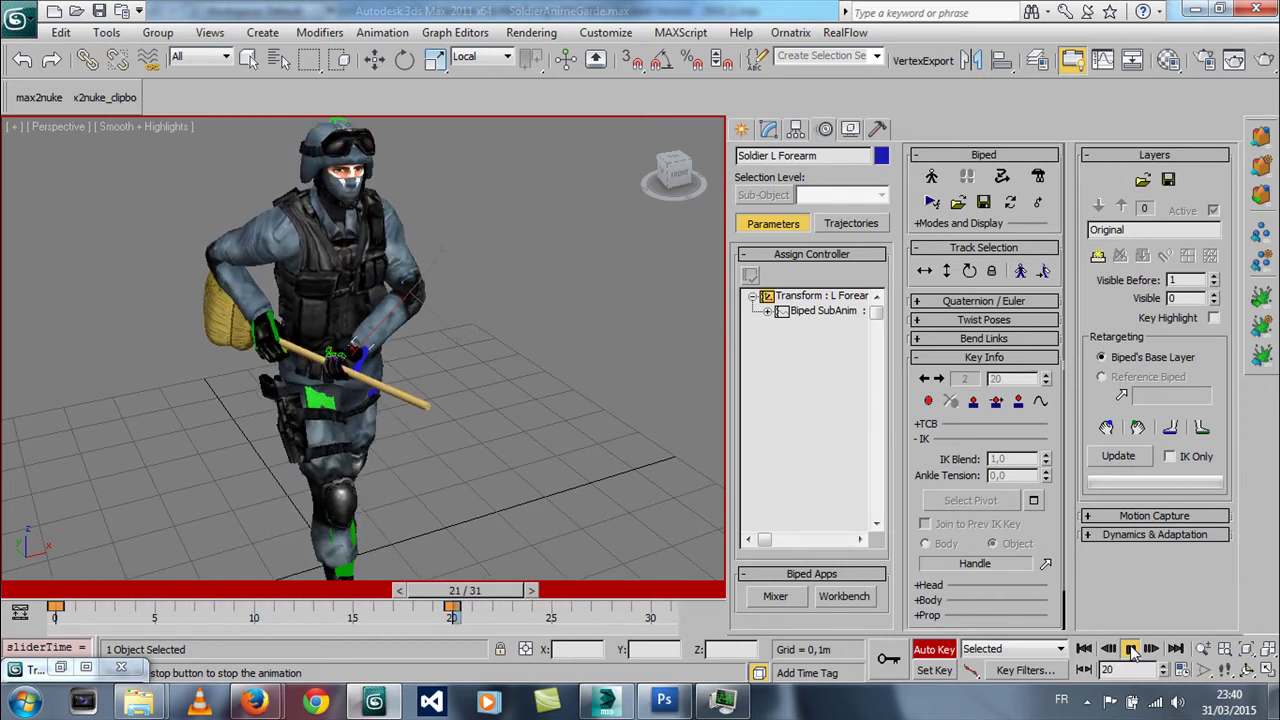
- Stop playback, rewind to frame 0, deselect the forearm and select the broom's Handle object
left_click(1131, 651)
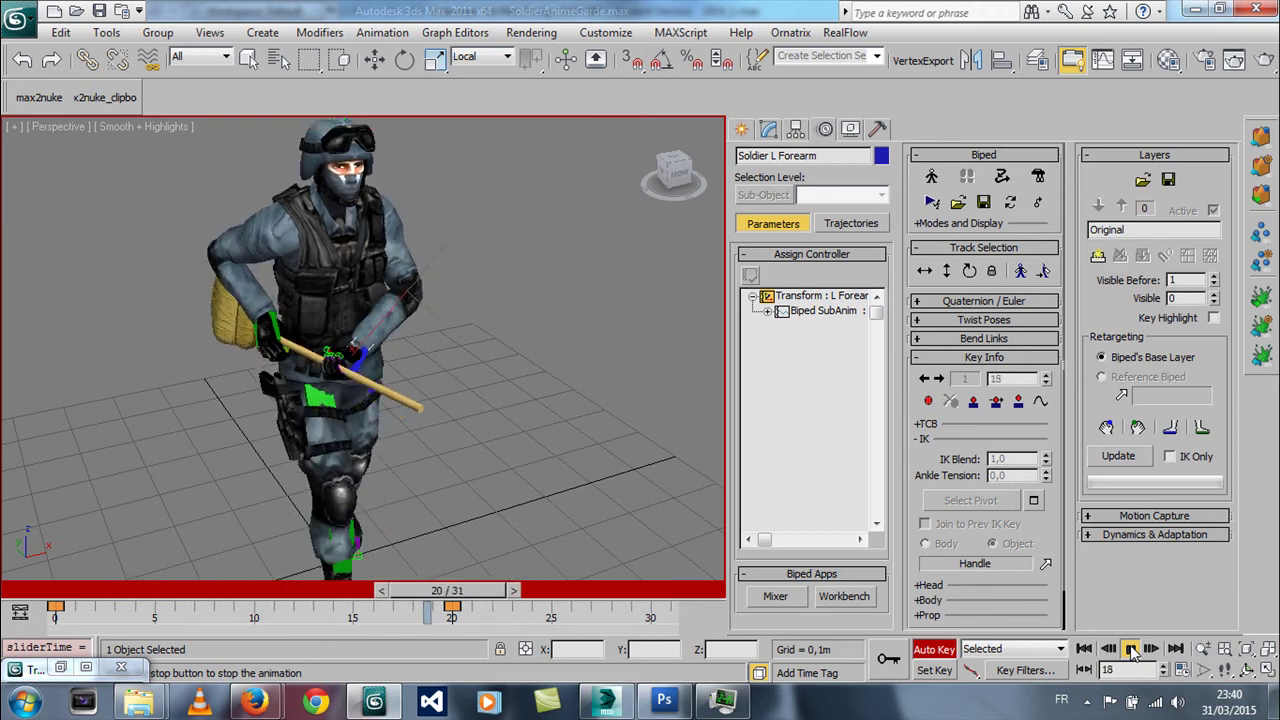
key("e")
left_click_drag(622, 592, 70, 590)
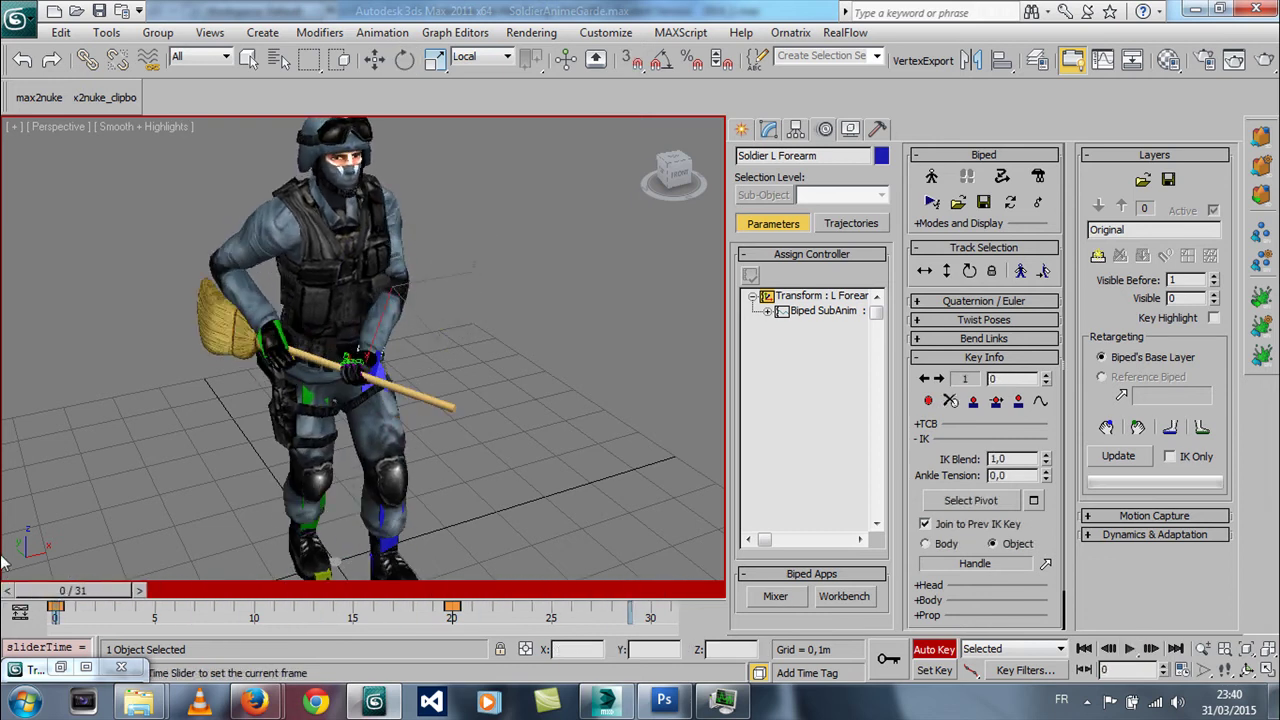
left_click(262, 466)
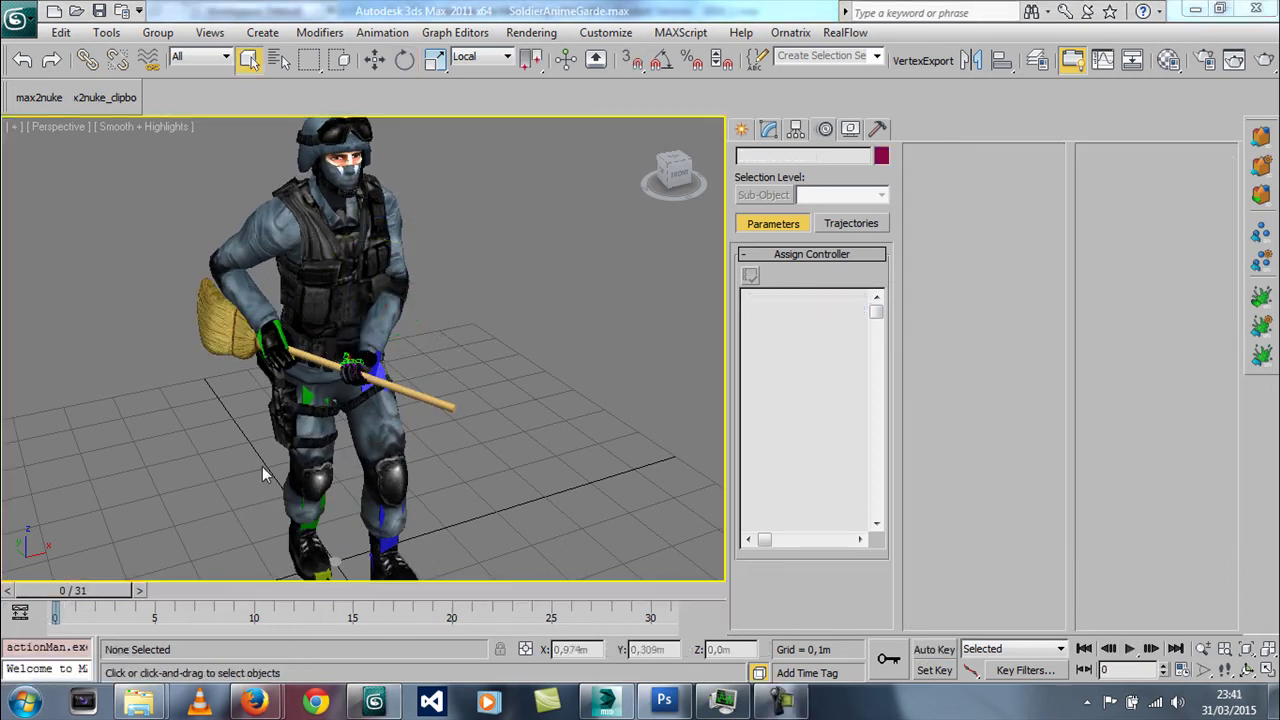
left_click_drag(115, 598, 85, 598)
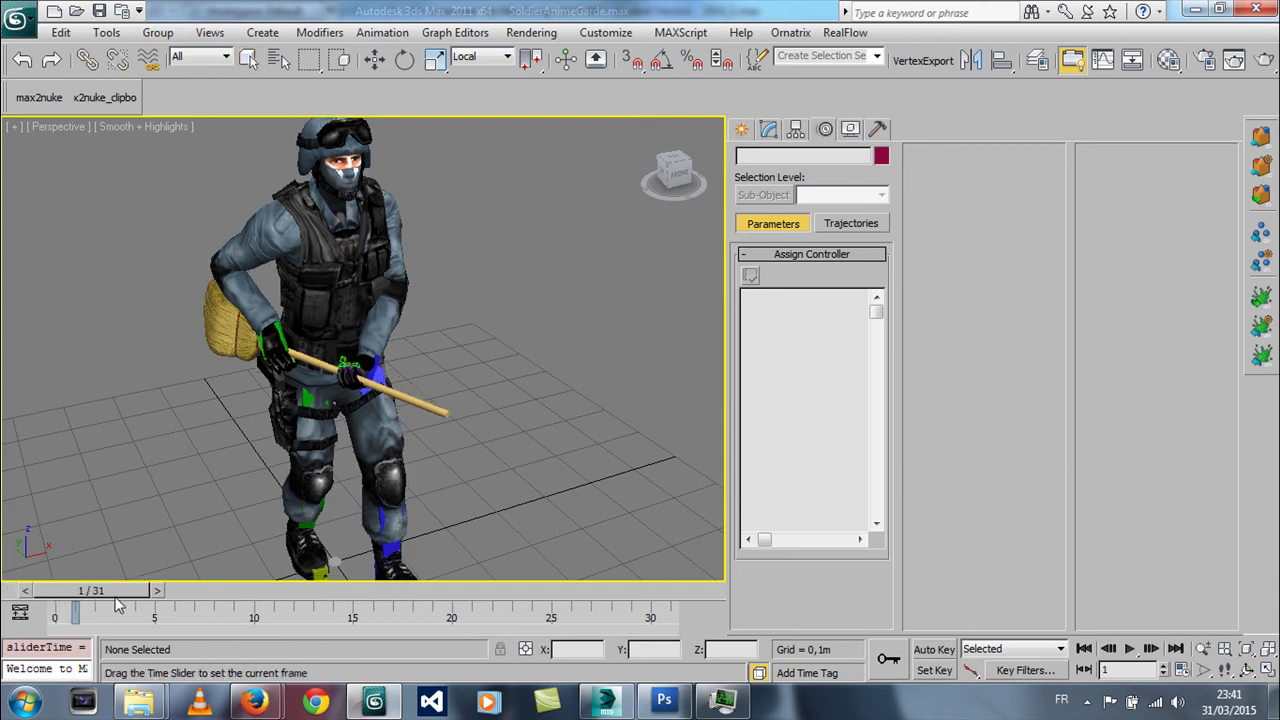
key("q")
left_click(410, 398)
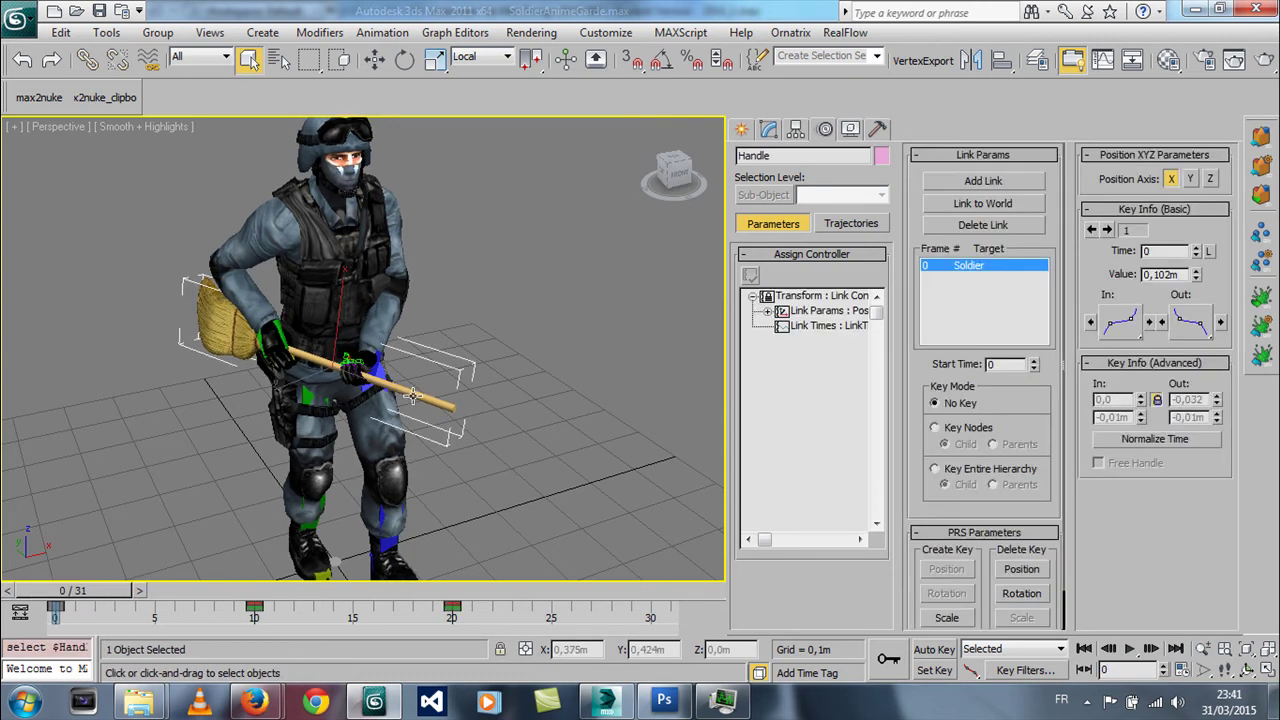
- Open the Track View Dope Sheet, then move it up and make it taller and wider
left_click(452, 32)
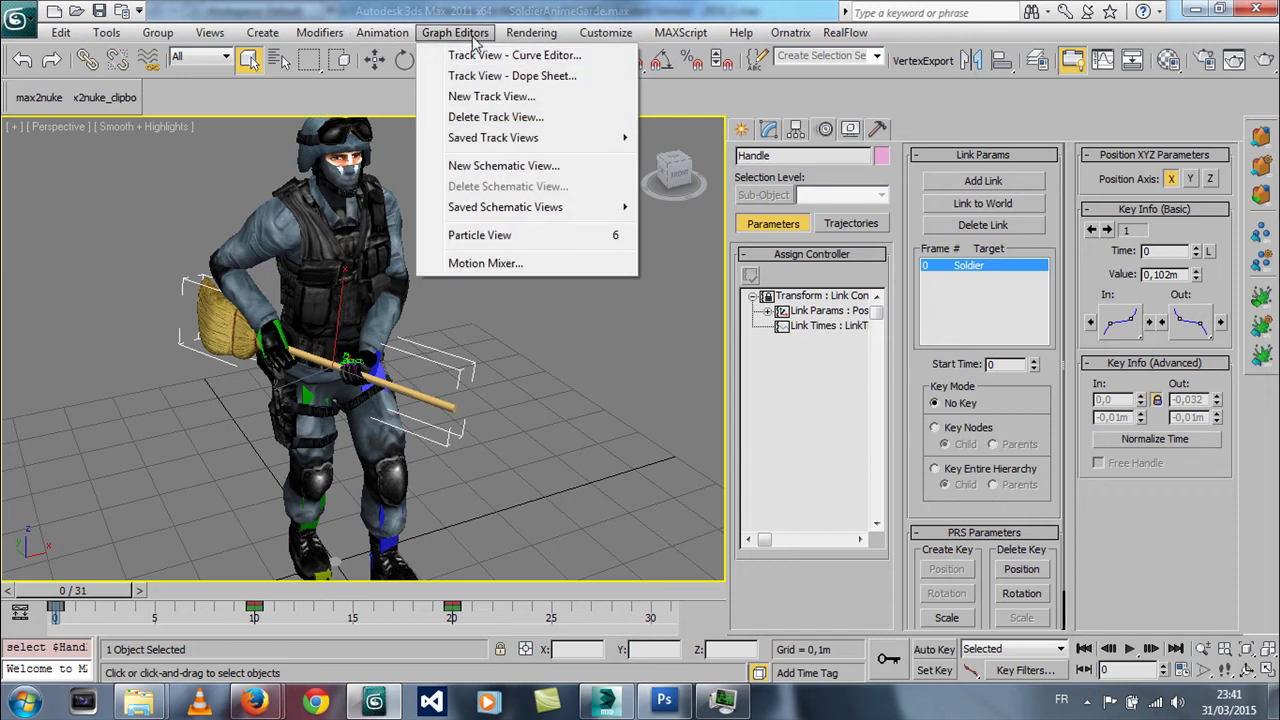
left_click(480, 76)
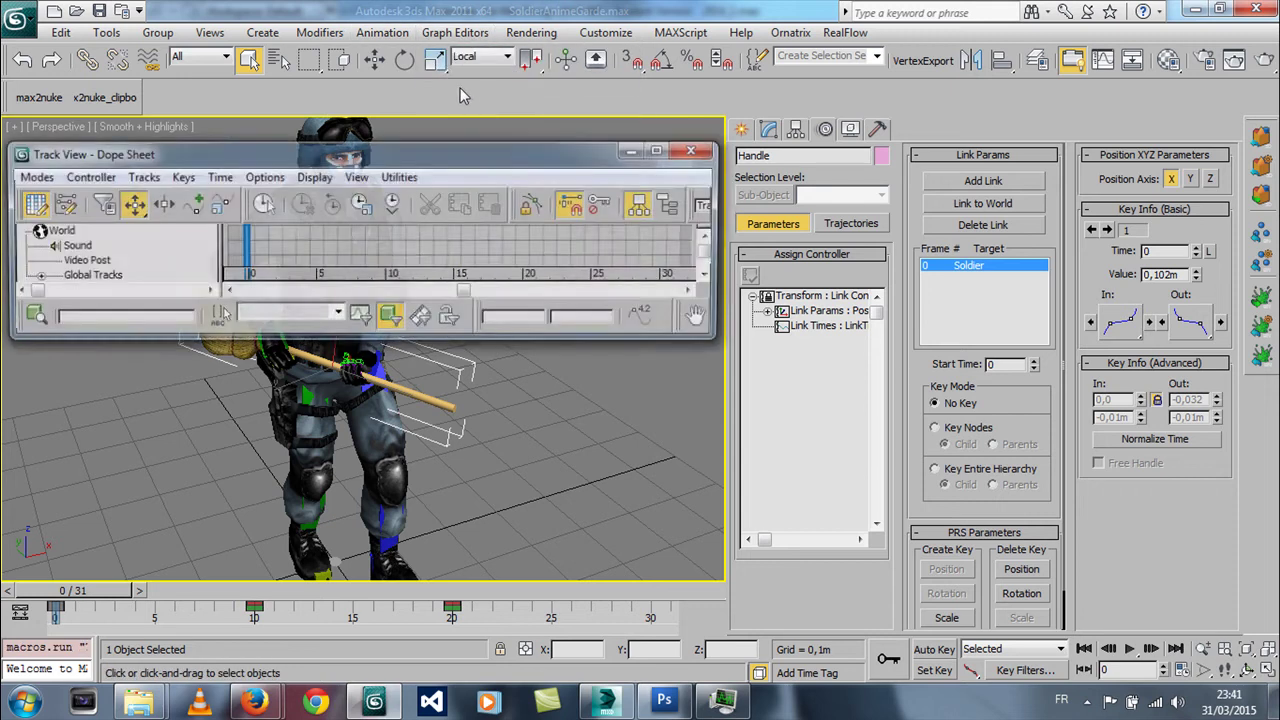
left_click_drag(316, 160, 324, 104)
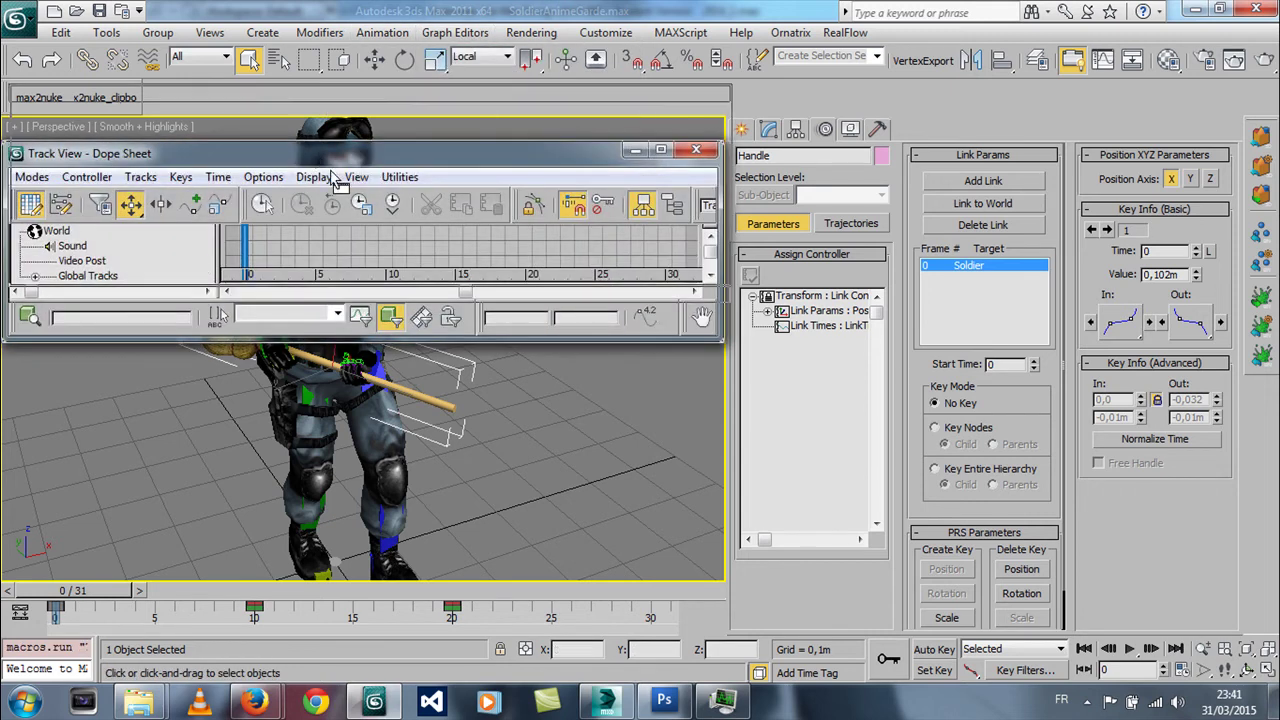
left_click_drag(340, 297, 345, 448)
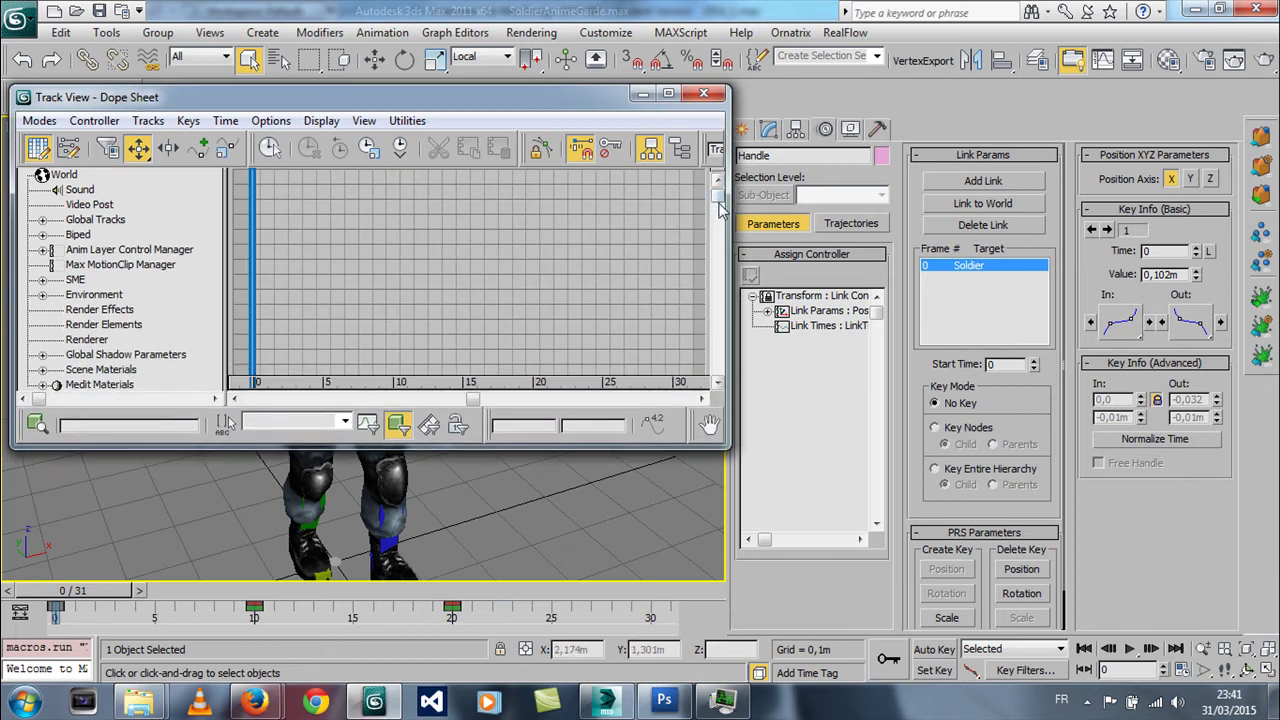
left_click_drag(727, 254, 988, 256)
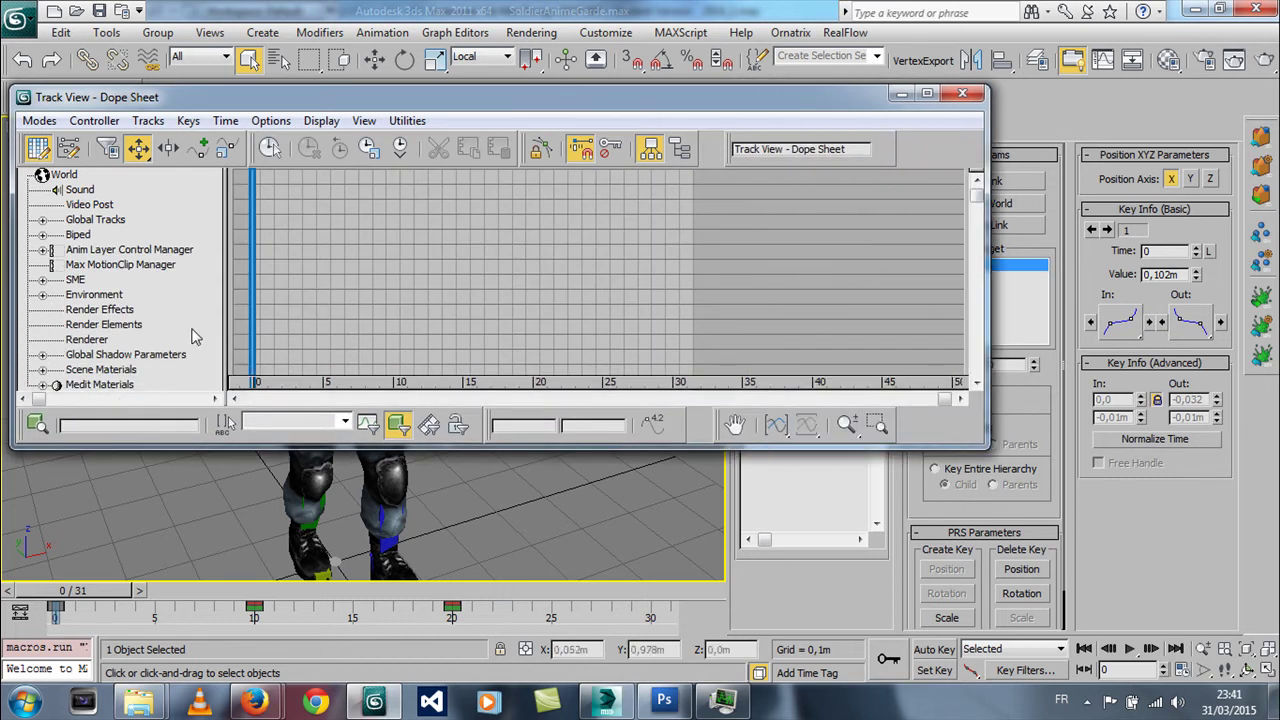
scroll(195, 337, "down", 3)
- Expand Handle > Transform > Link Params to show its X/Y/Z Position and Rotation tracks
left_click(62, 280)
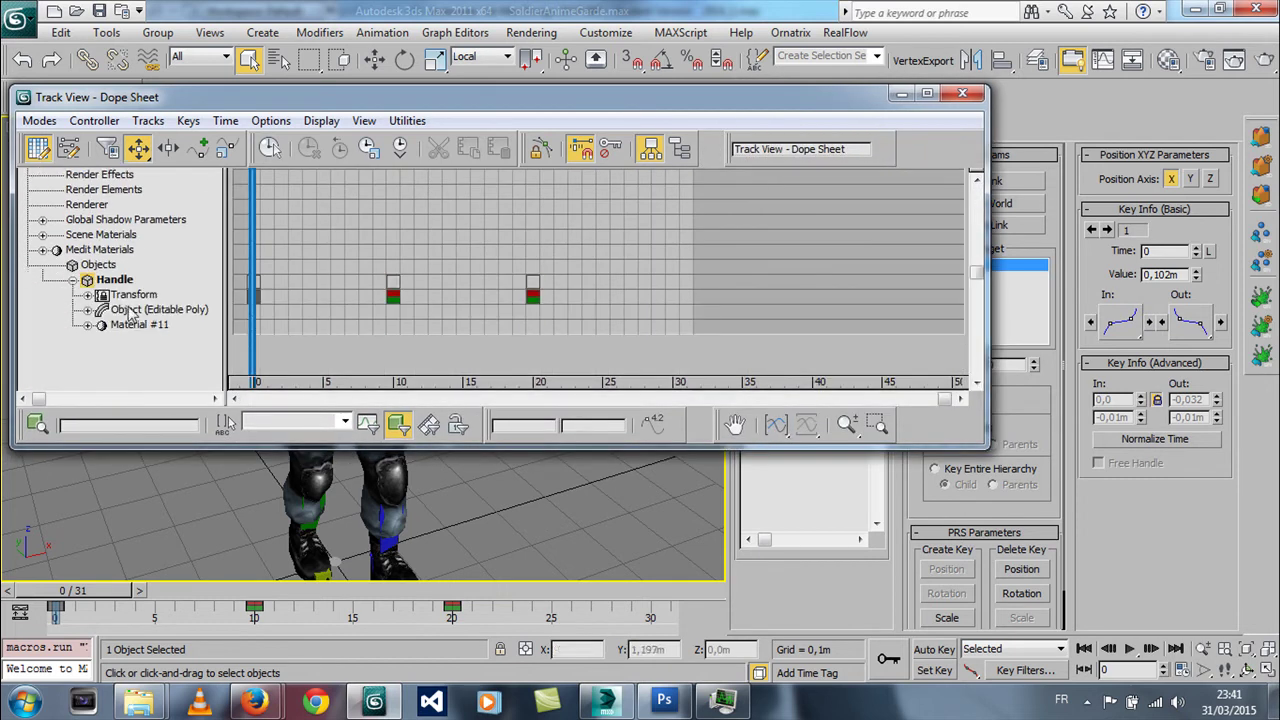
left_click(89, 295)
left_click(102, 311)
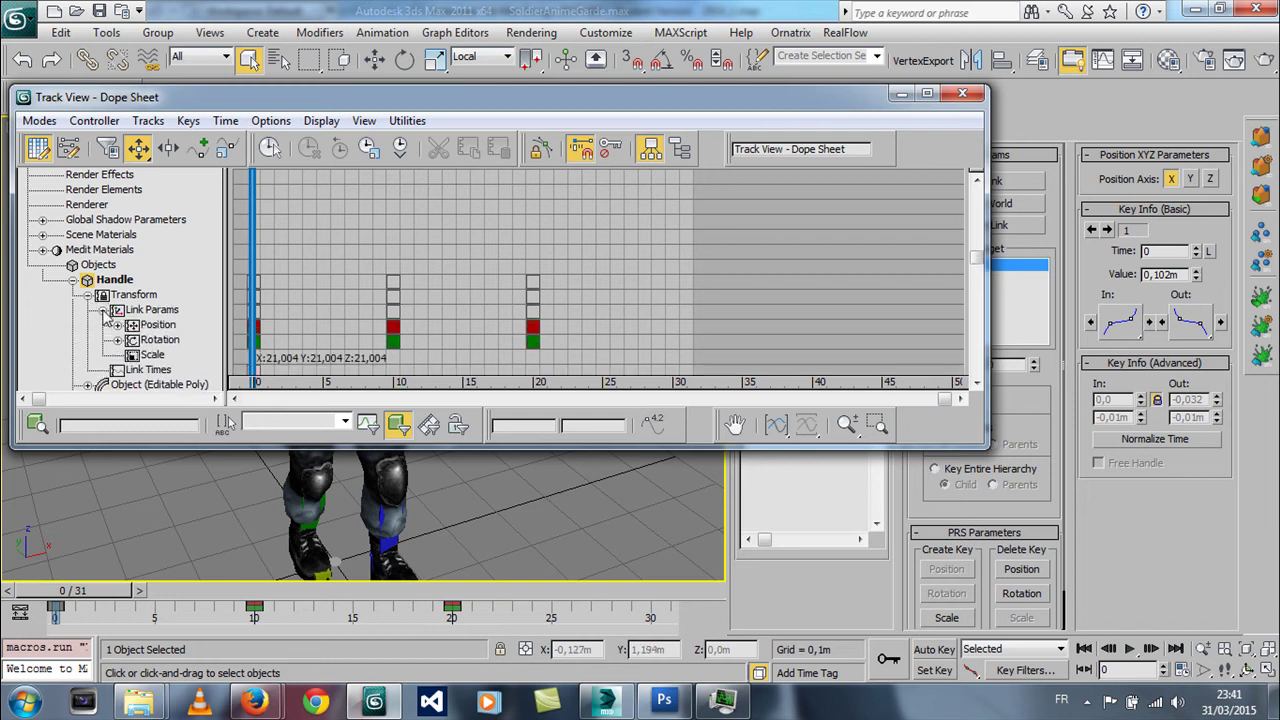
left_click(117, 325)
scroll(115, 320, "down", 1)
scroll(115, 310, "down", 1)
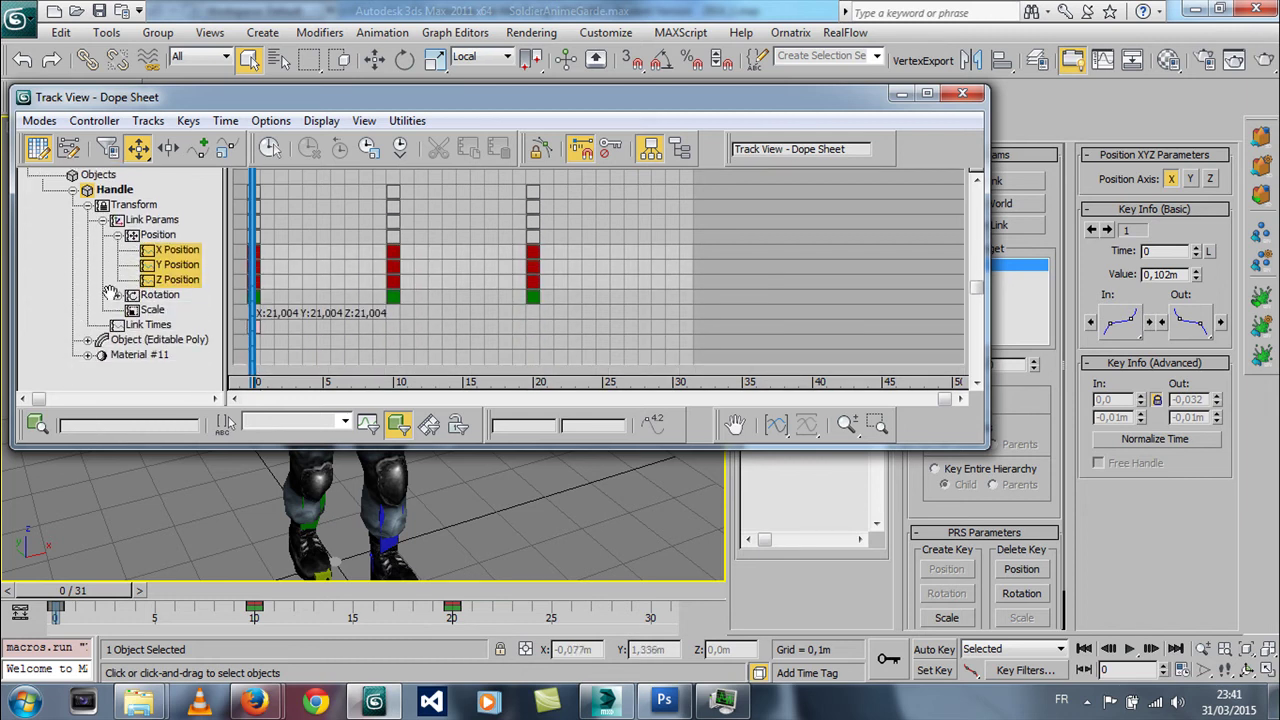
left_click(117, 295)
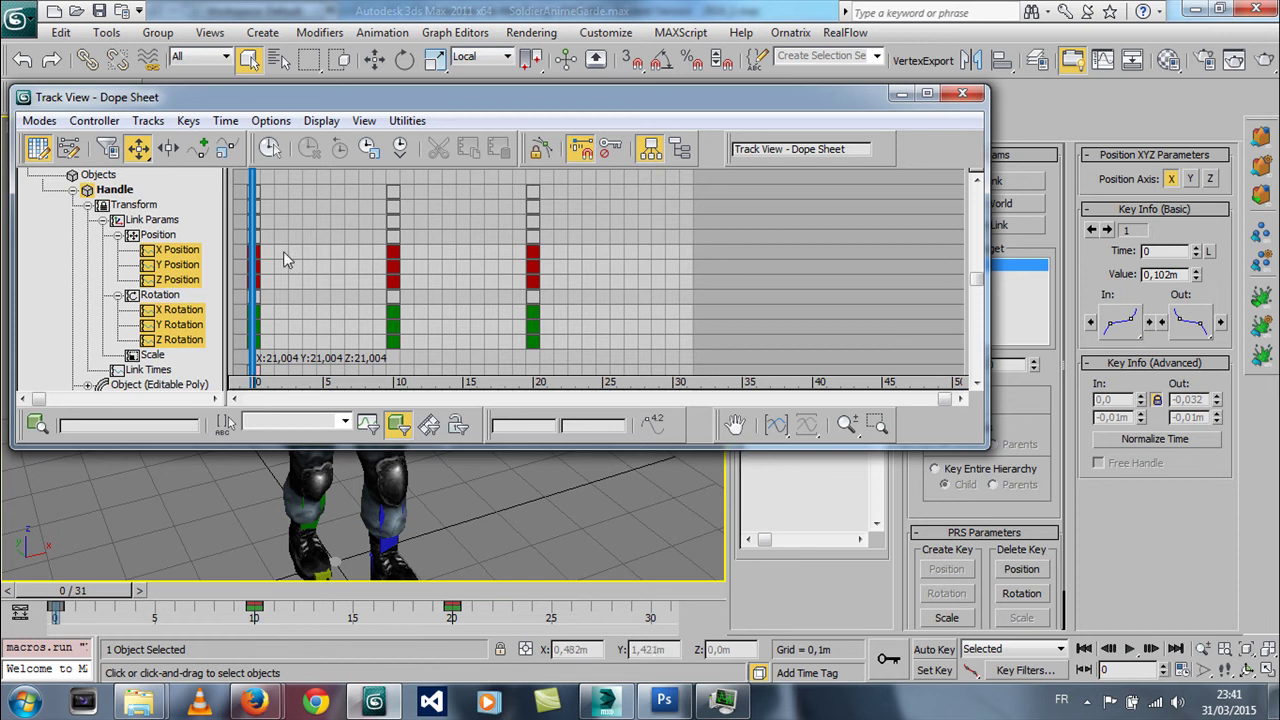
- Minimize the Dope Sheet, preview the animation, then move the time slider to frame 31
left_click(902, 93)
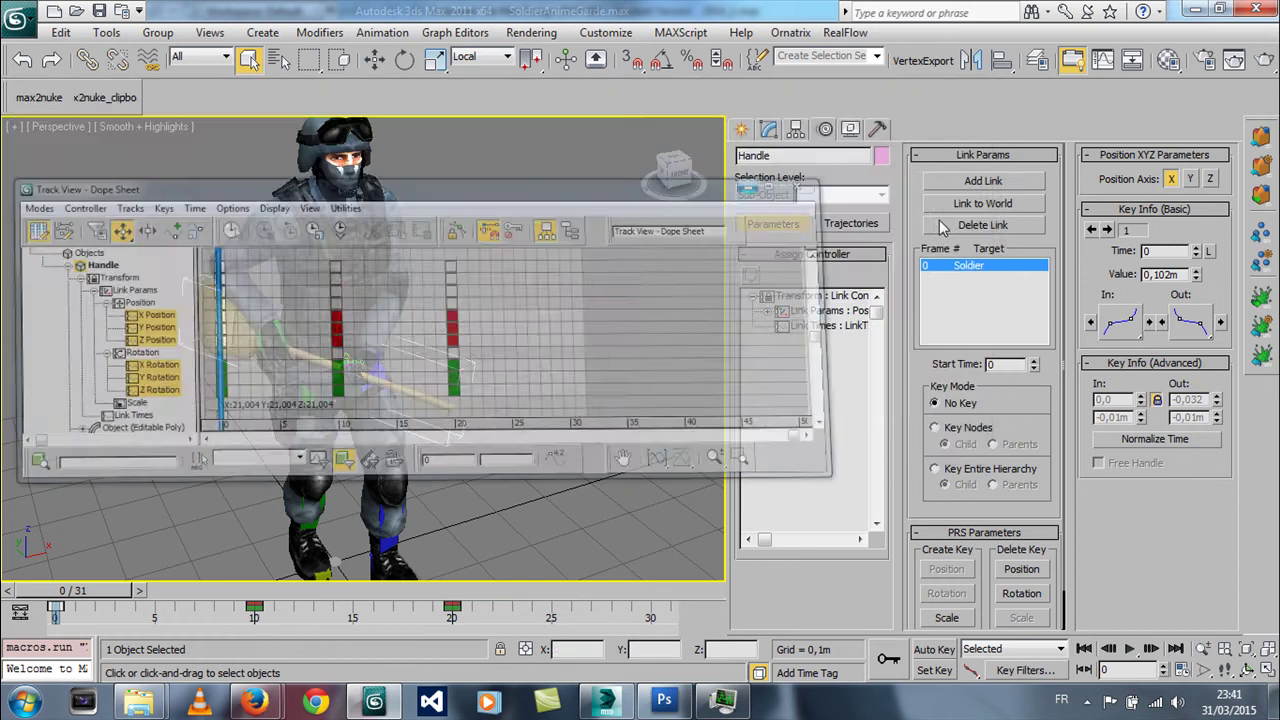
left_click(1131, 649)
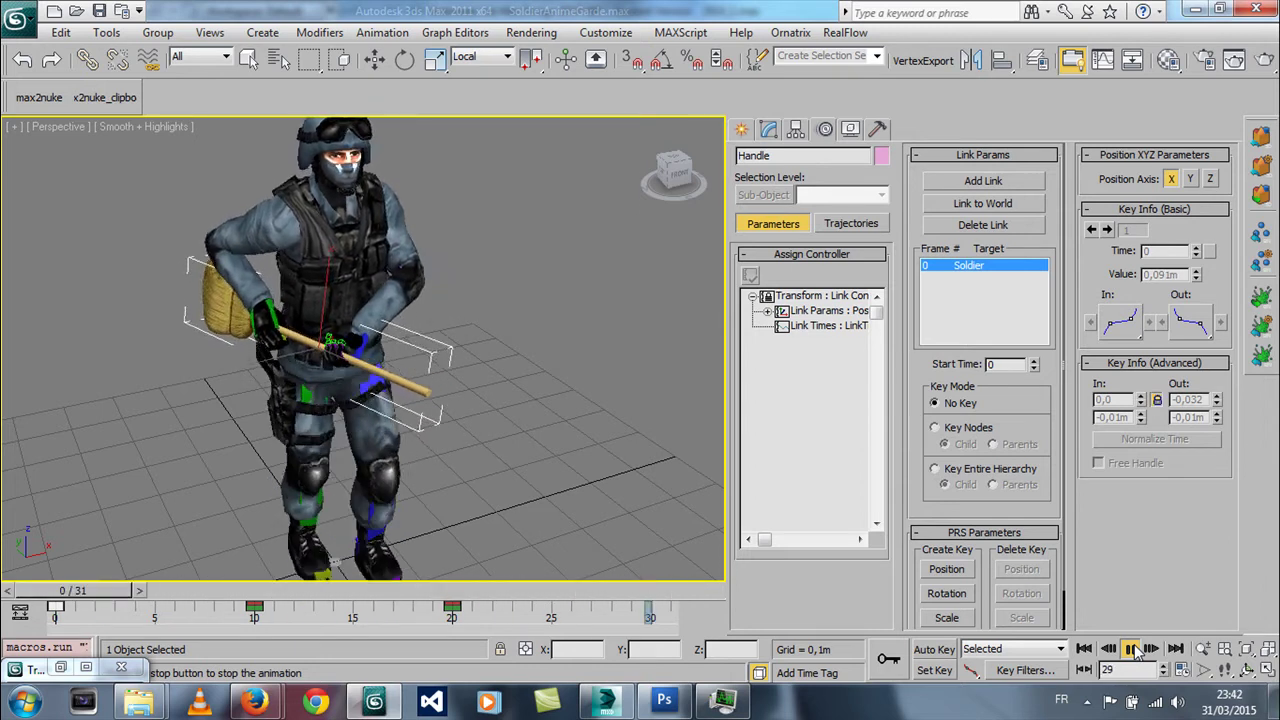
left_click(1131, 649)
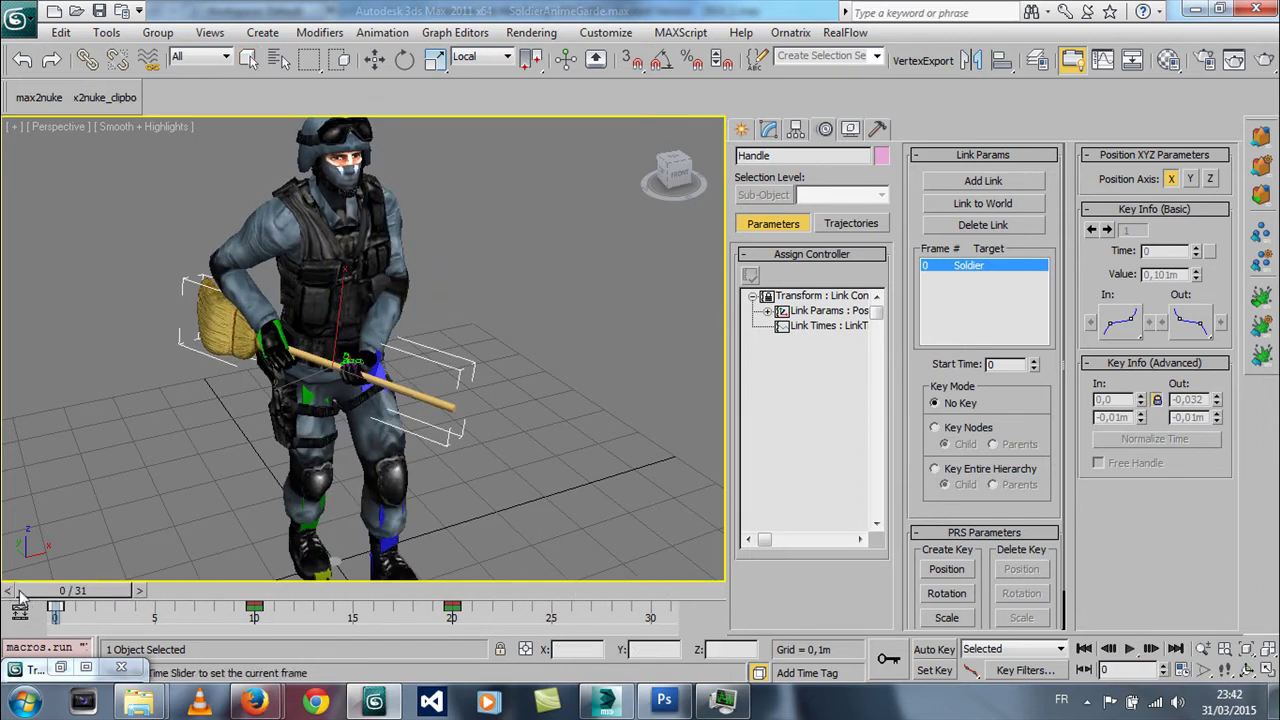
left_click_drag(20, 596, 751, 596)
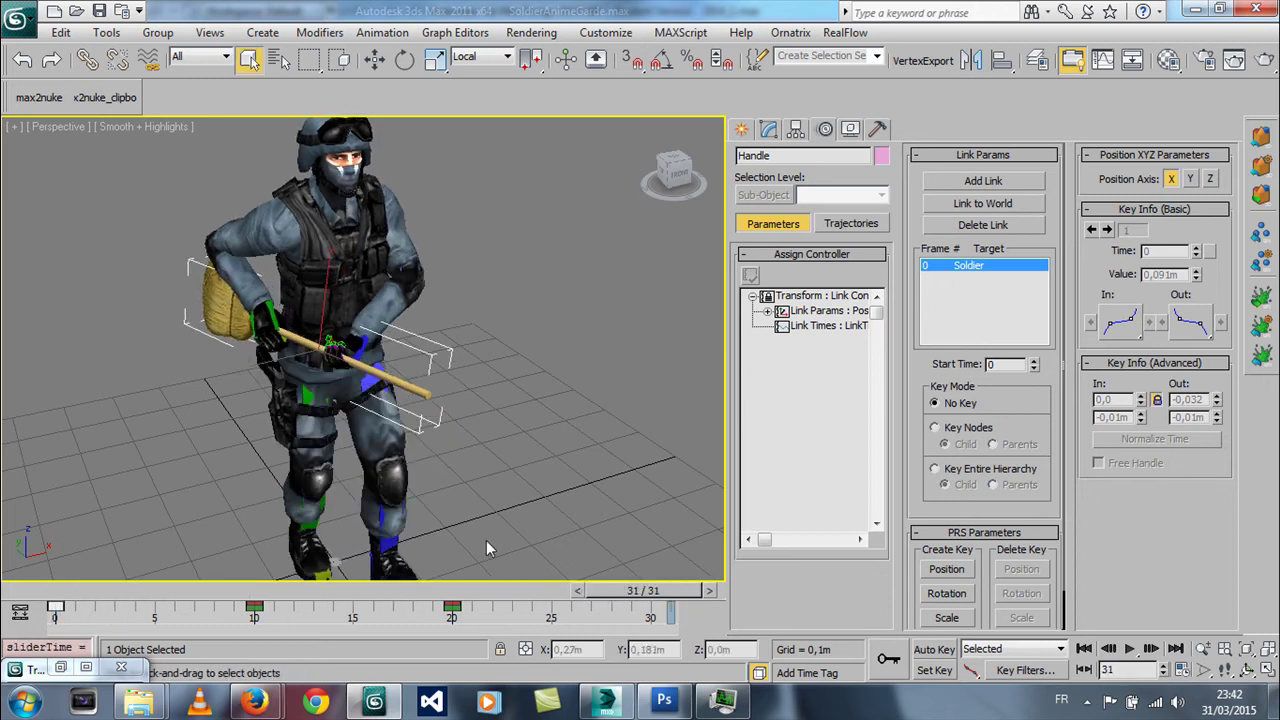
- In the Dope Sheet, copy the Handle's frame-0 Position and Rotation keys to frame 31
left_click(62, 668)
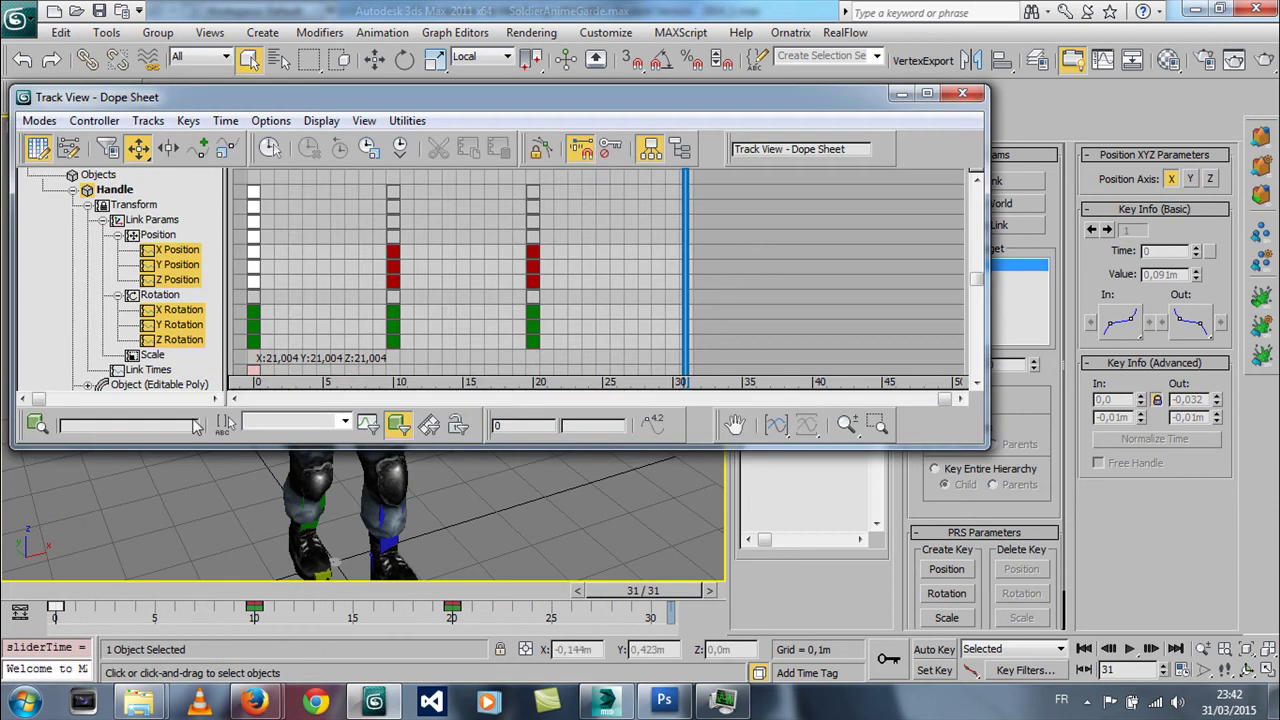
left_click(274, 269)
mouse_move(240, 285)
left_mouse_down()
mouse_move(268, 245)
mouse_move(625, 290)
mouse_move(688, 282)
left_mouse_up()
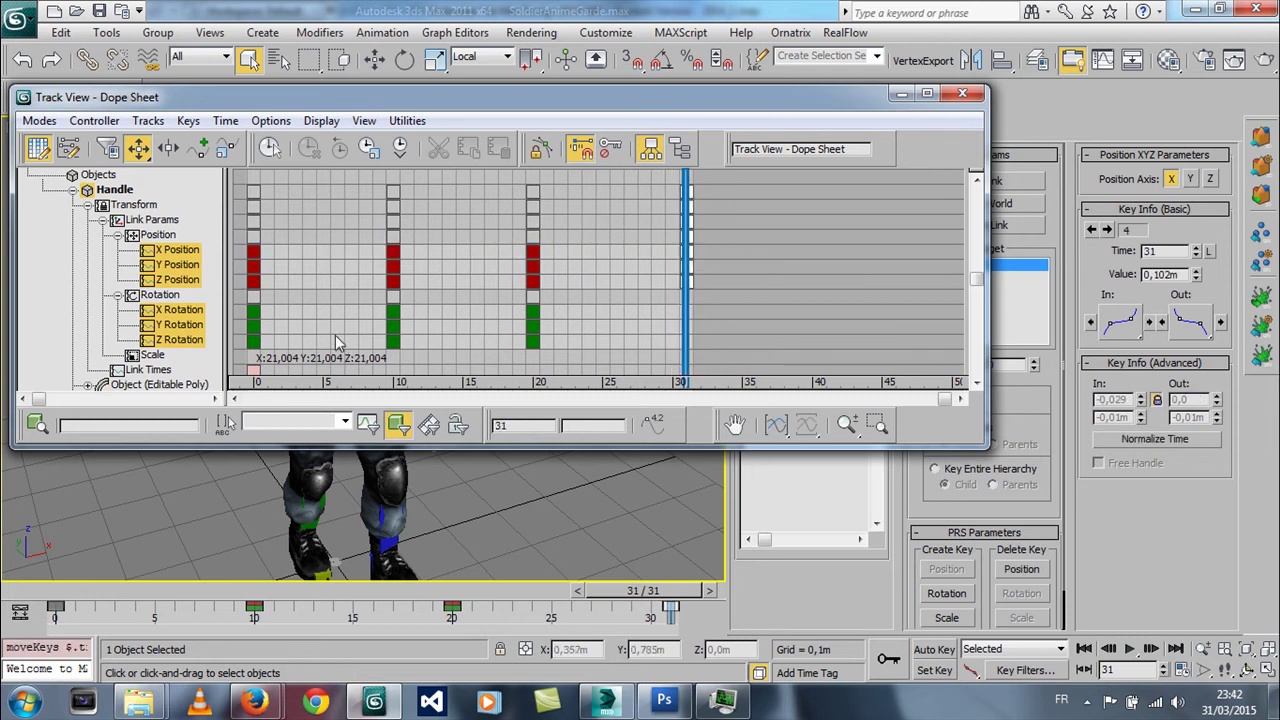
mouse_move(240, 352)
left_mouse_down()
mouse_move(265, 330)
mouse_move(688, 328)
left_mouse_up()
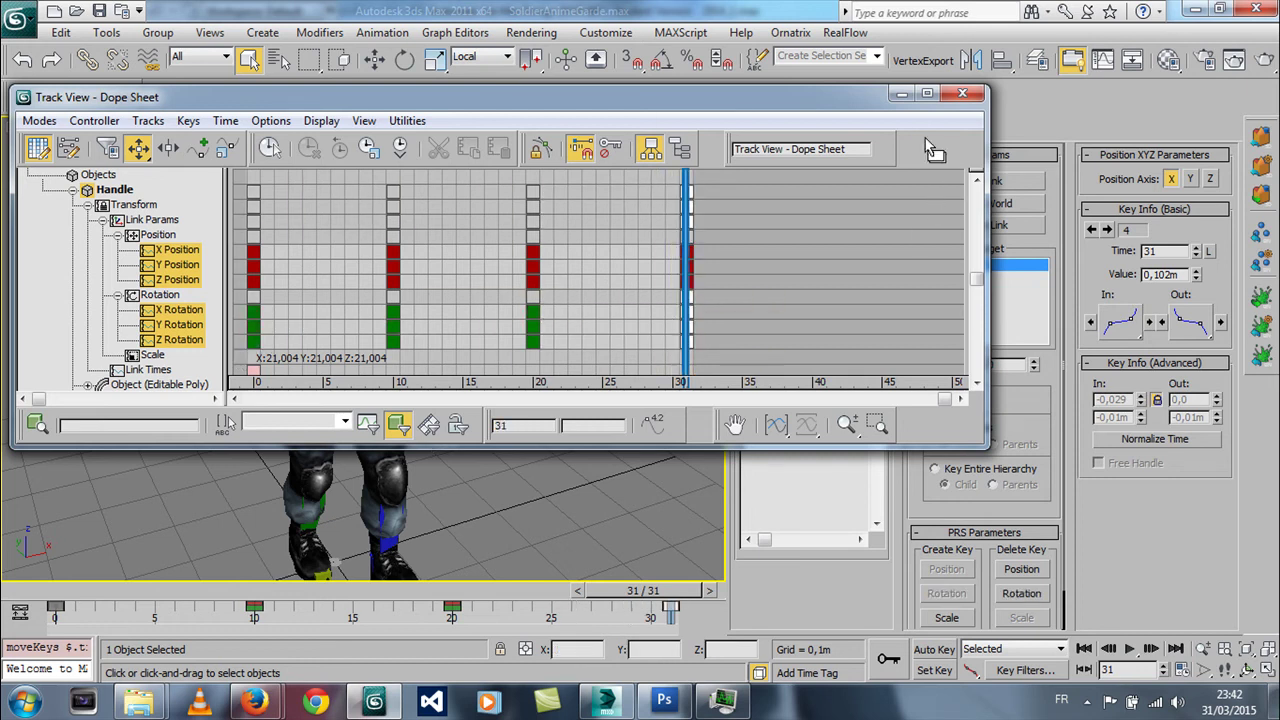
left_click(901, 94)
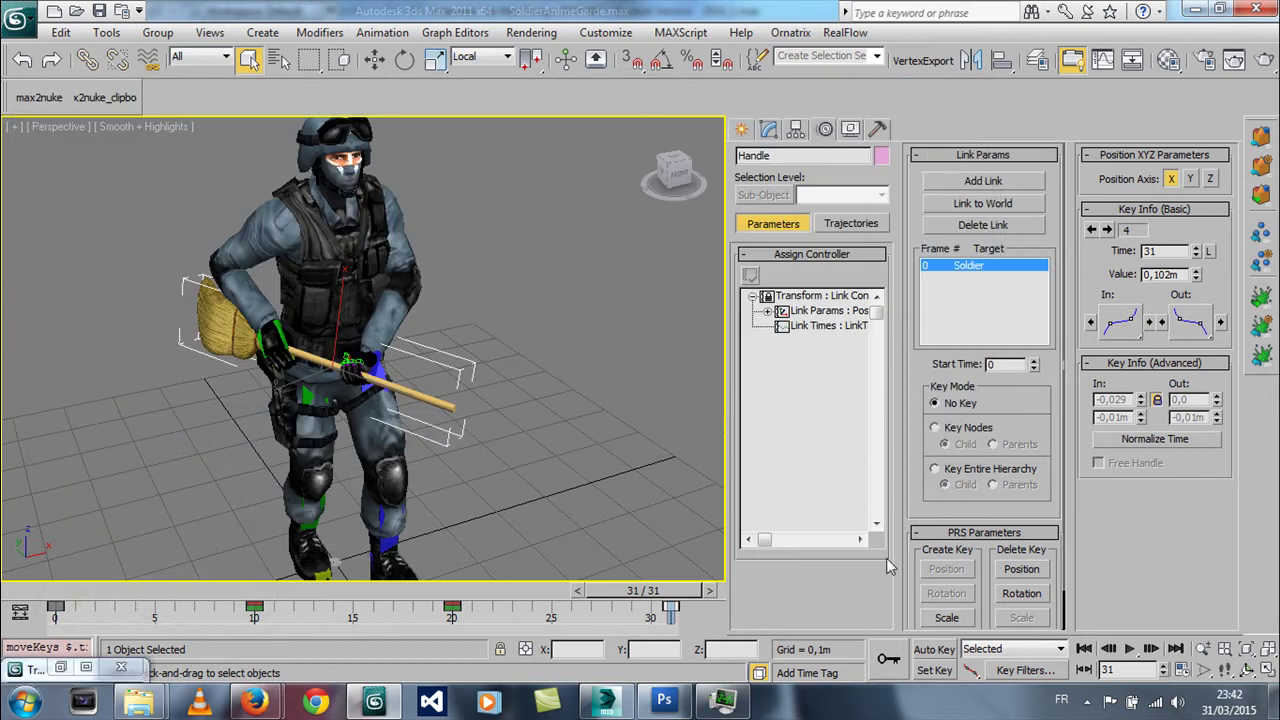
left_click(1128, 650)
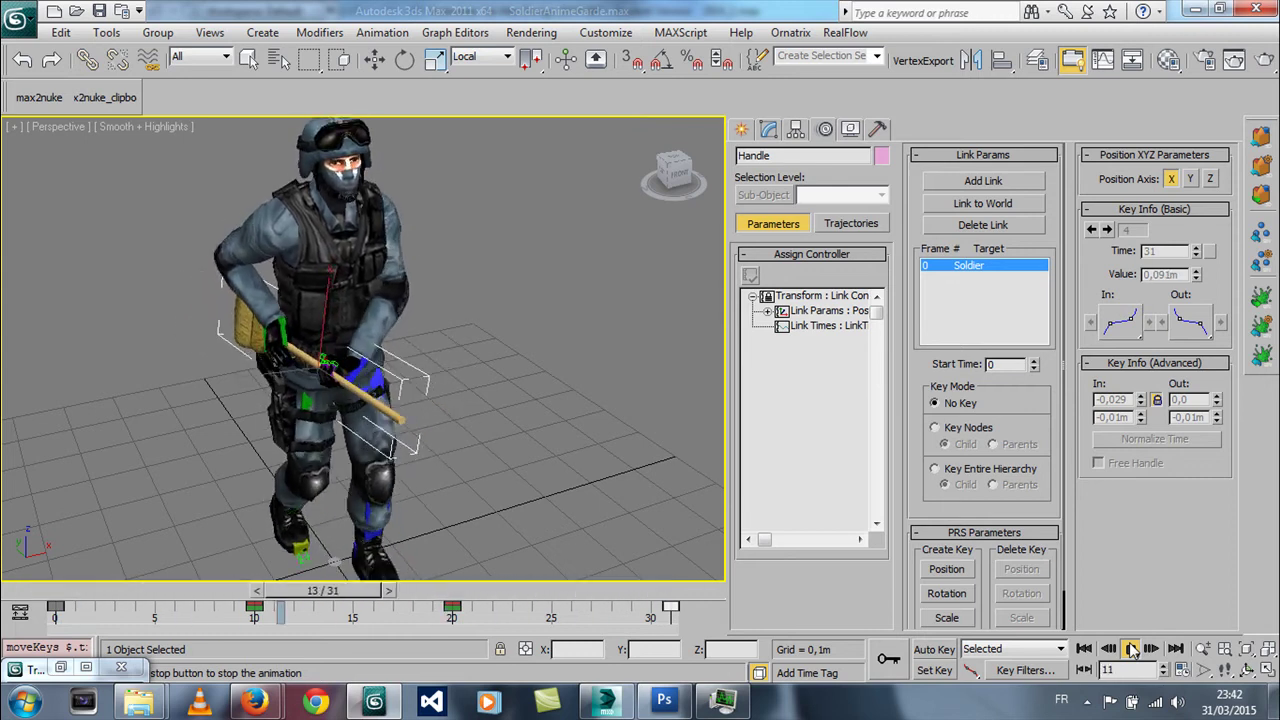
left_click(1131, 648)
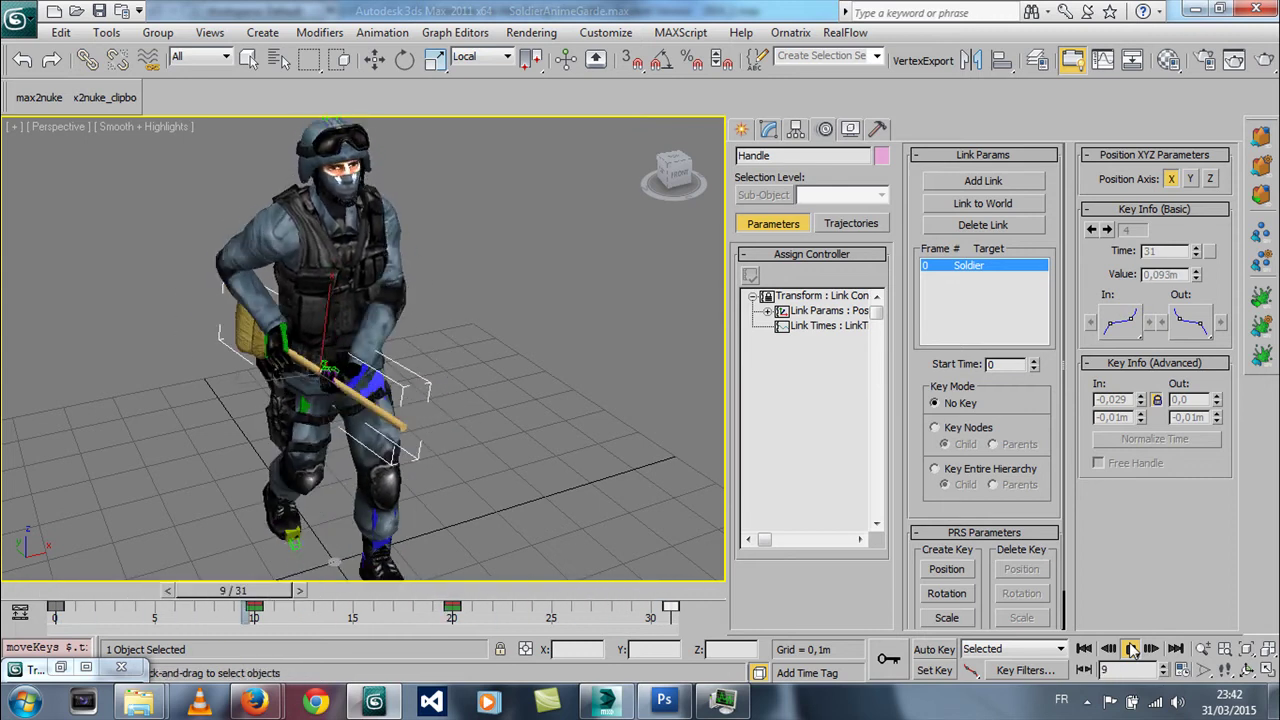
left_click_drag(284, 596, 430, 598)
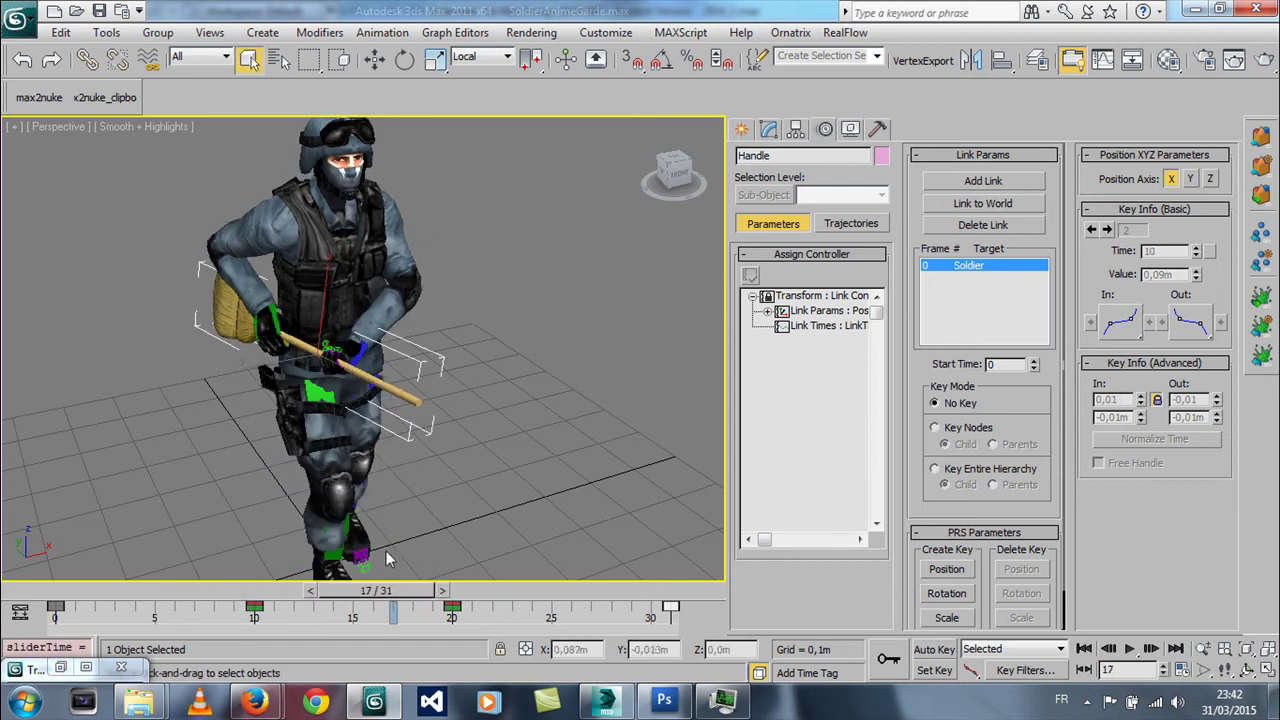
- Limit selection to Bones, select the left forearm and scrub to frames 20 and 31
left_click(200, 57)
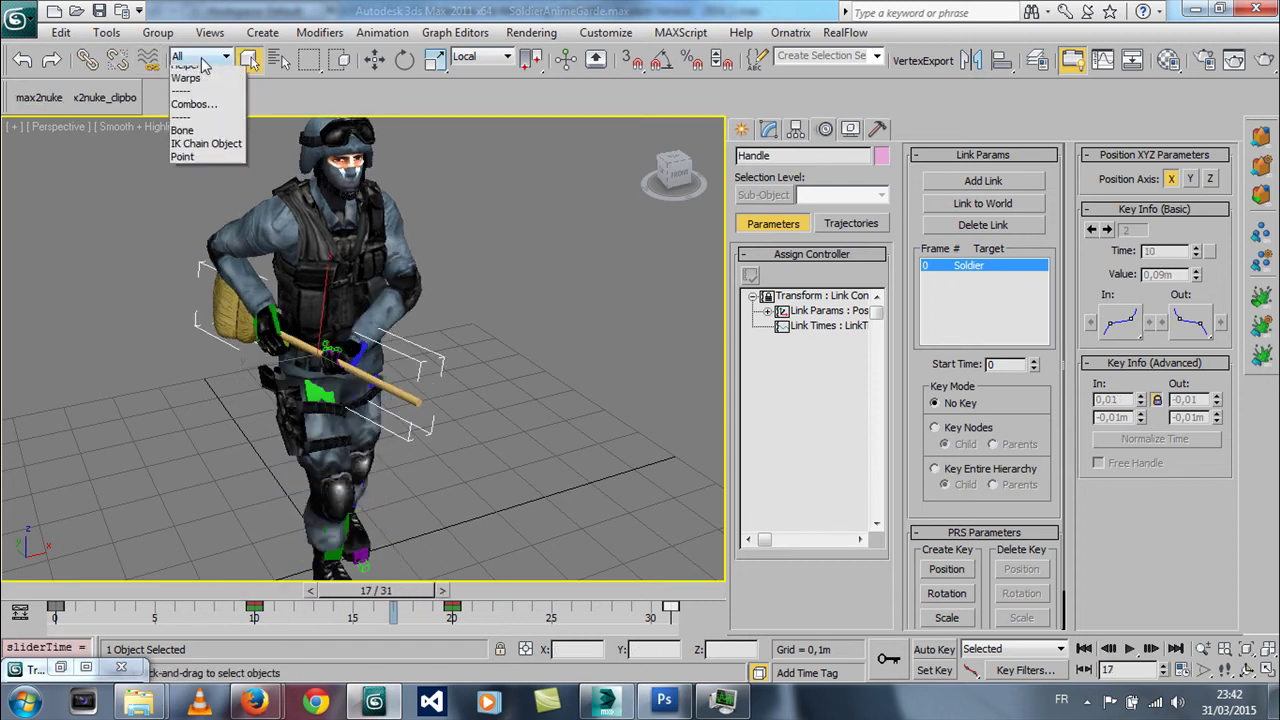
left_click(185, 204)
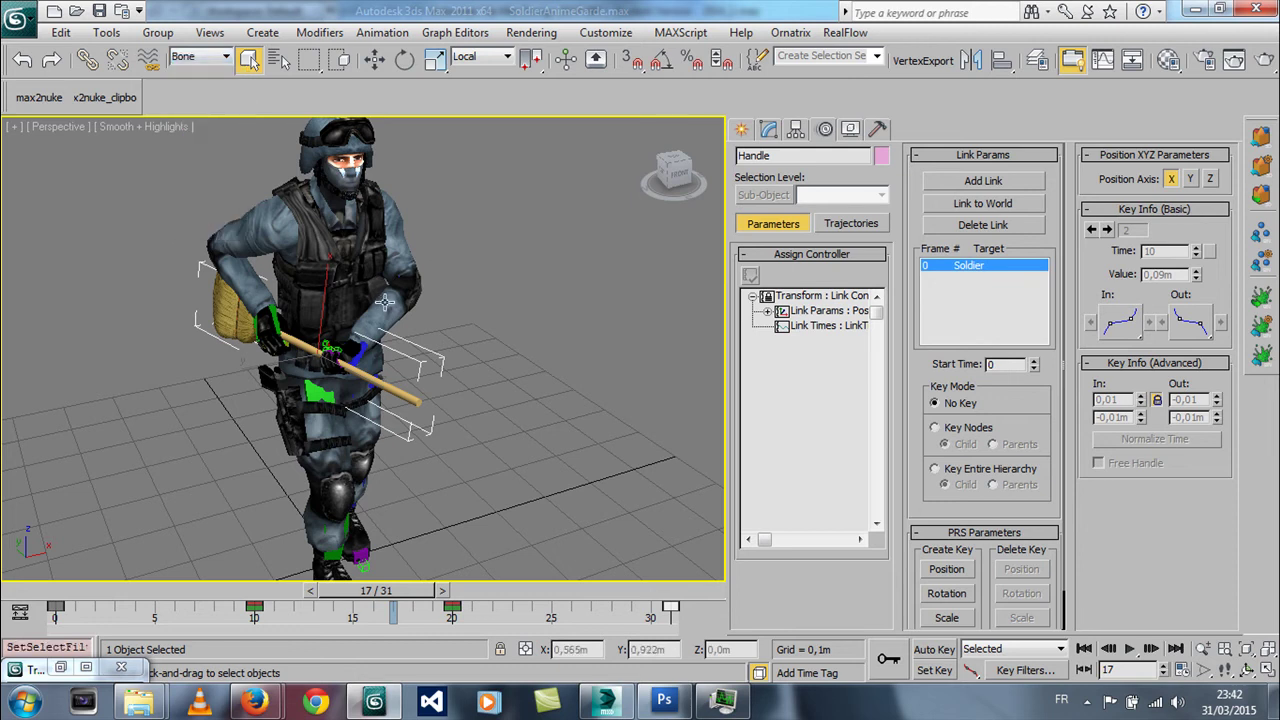
left_click(385, 305)
left_click_drag(390, 591, 675, 598)
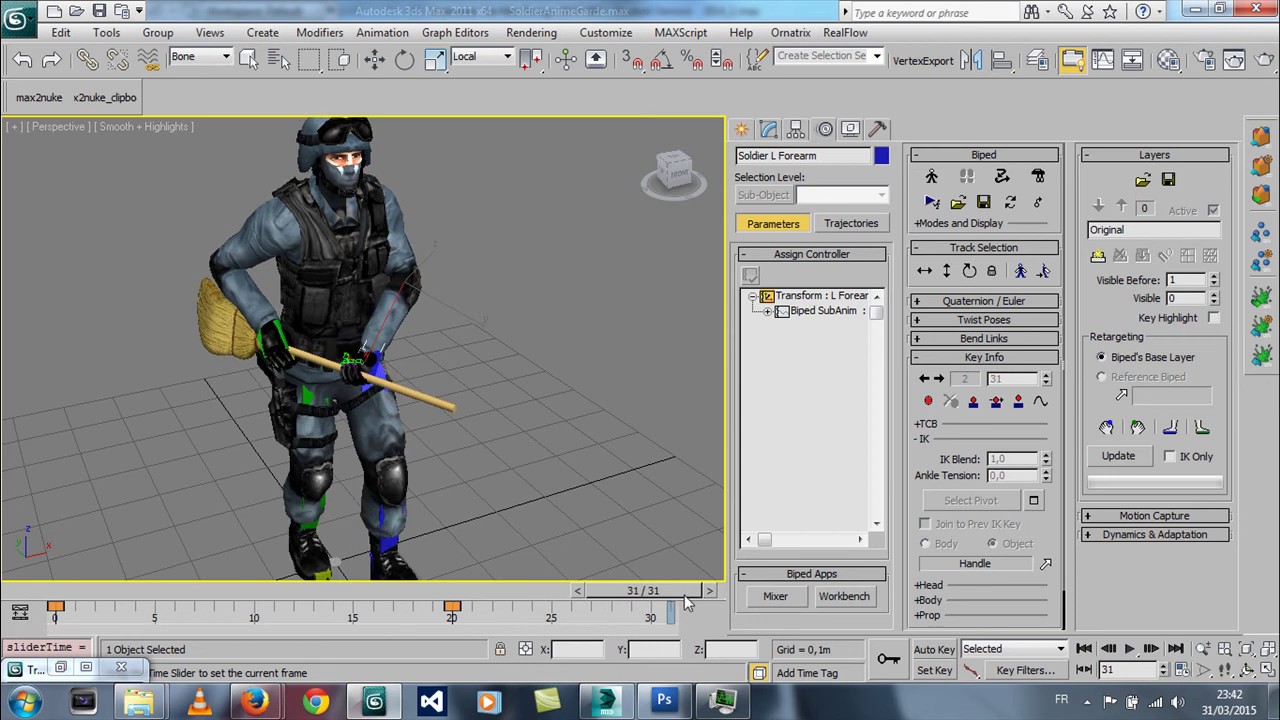
mouse_move(102, 604)
left_mouse_down()
mouse_move(42, 625)
mouse_move(670, 608)
left_mouse_up()
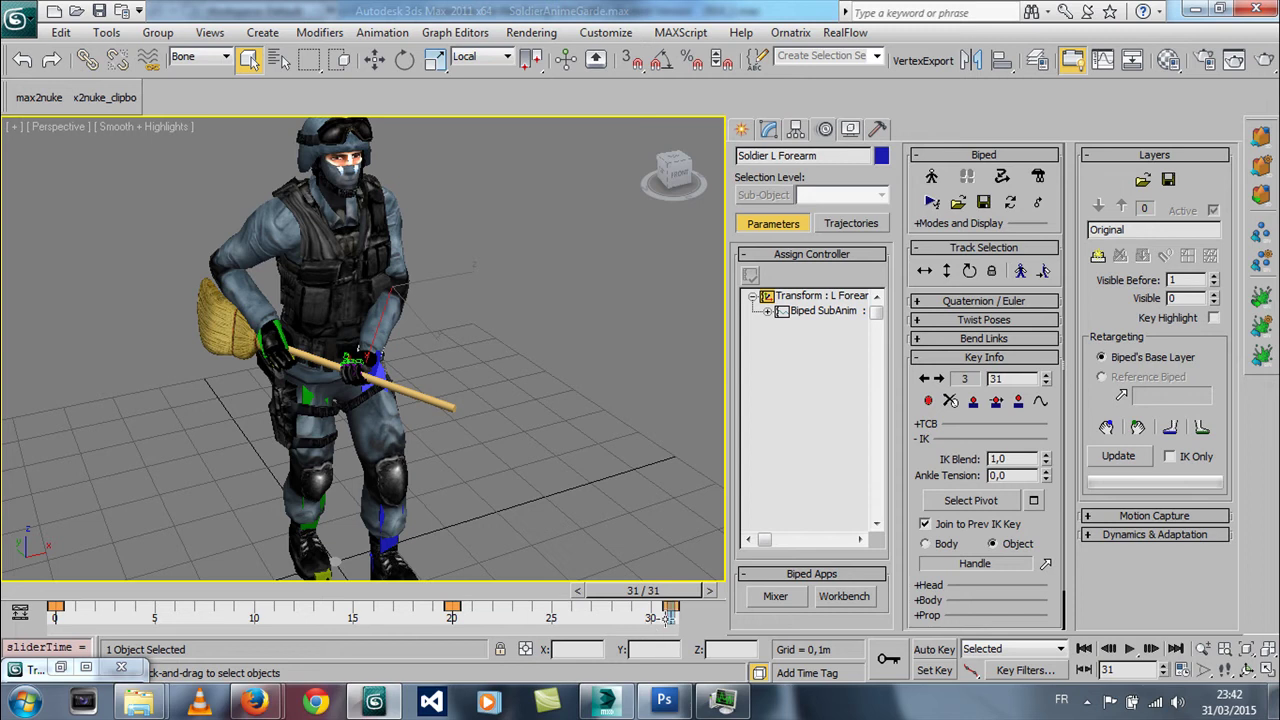
- Play the animation through and stop it at frame 10
left_click(1131, 649)
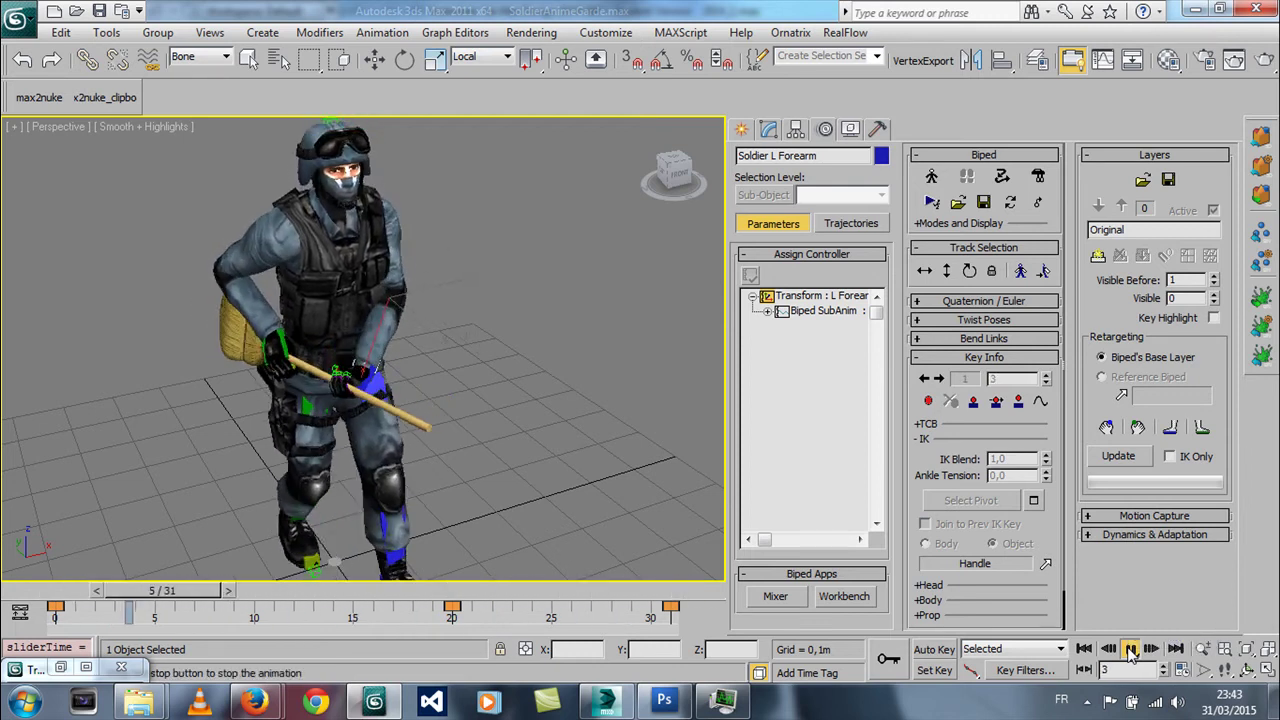
left_click(1131, 650)
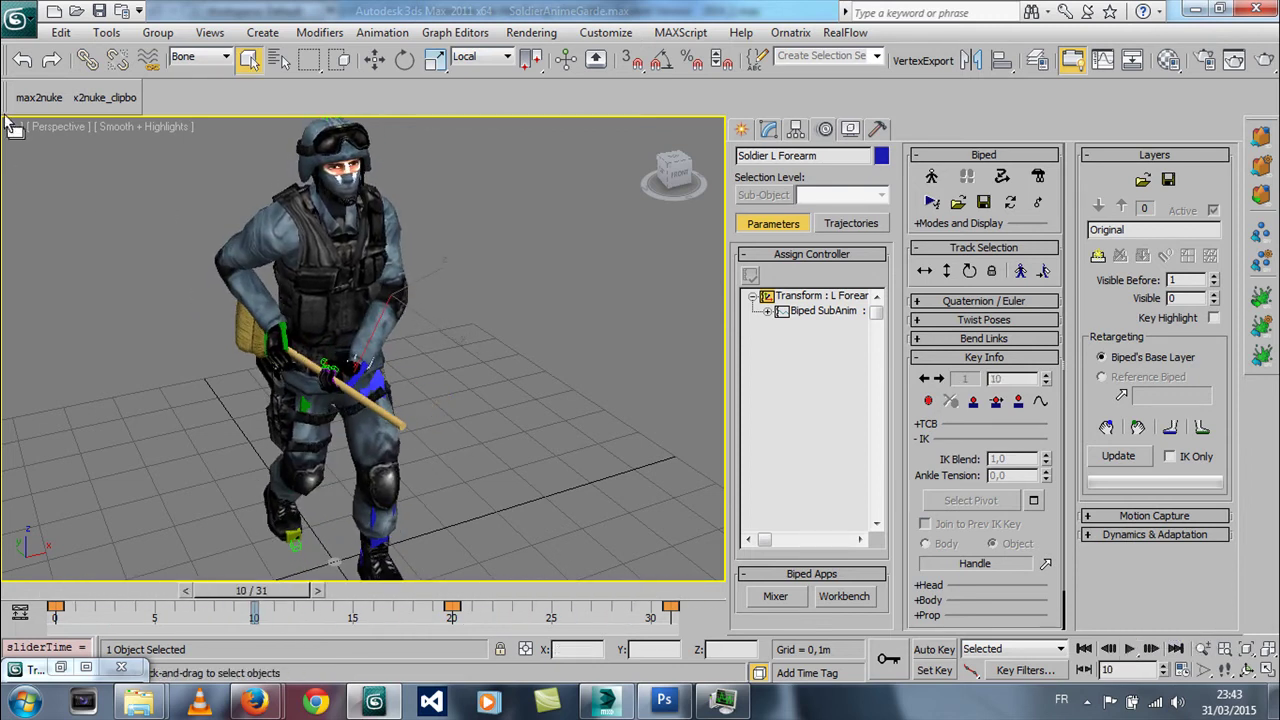
left_click(14, 19)
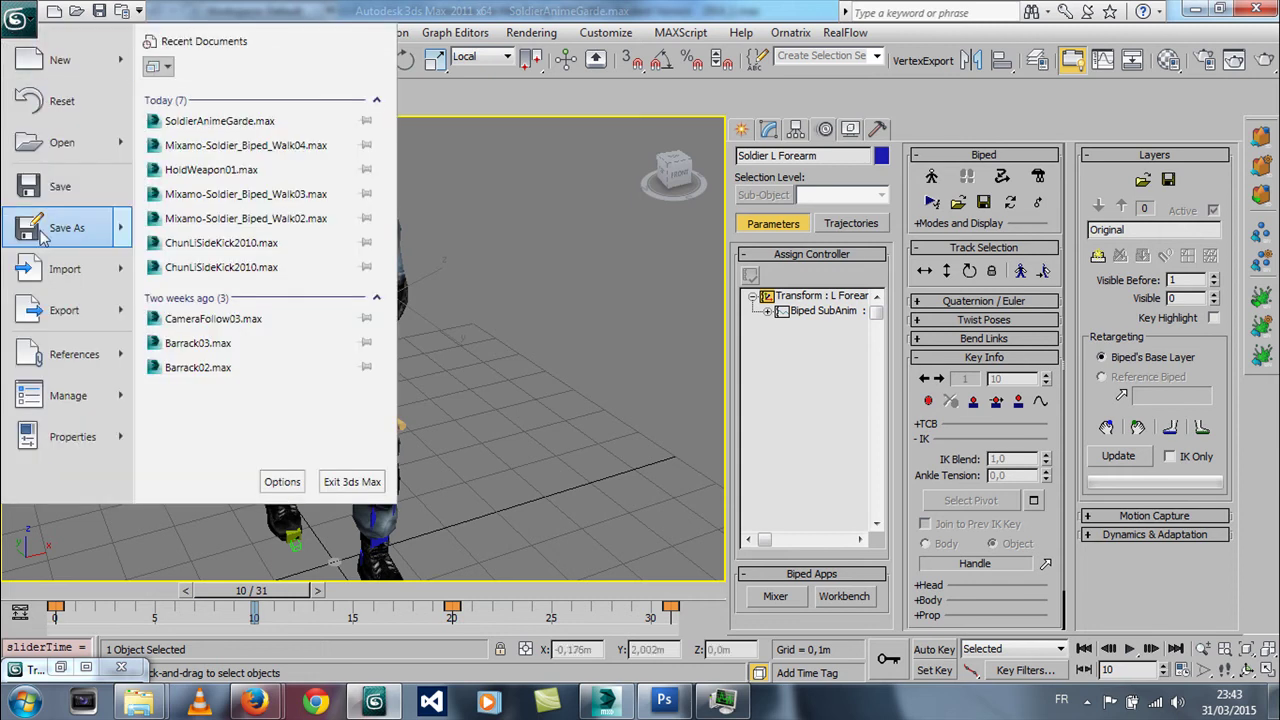
- Use Save As and edit the file name to SoldierAnime.max before confirming
left_click(42, 232)
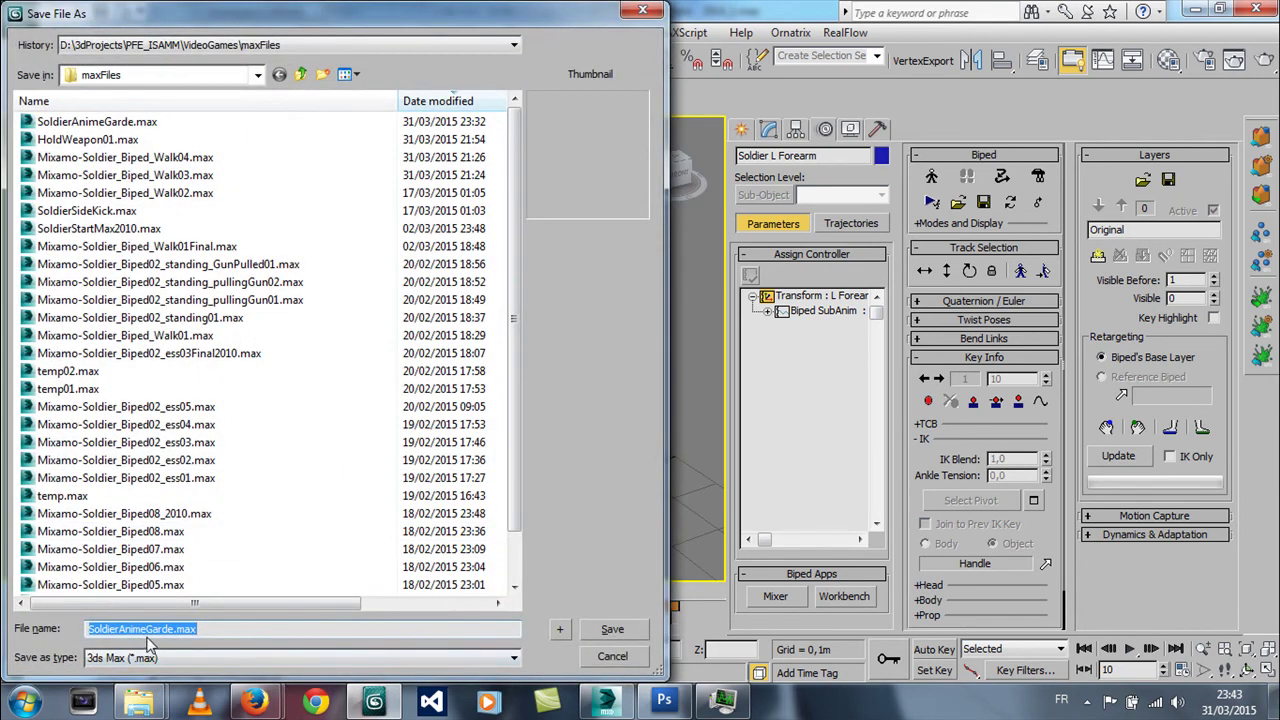
left_click_drag(147, 629, 156, 629)
type("P")
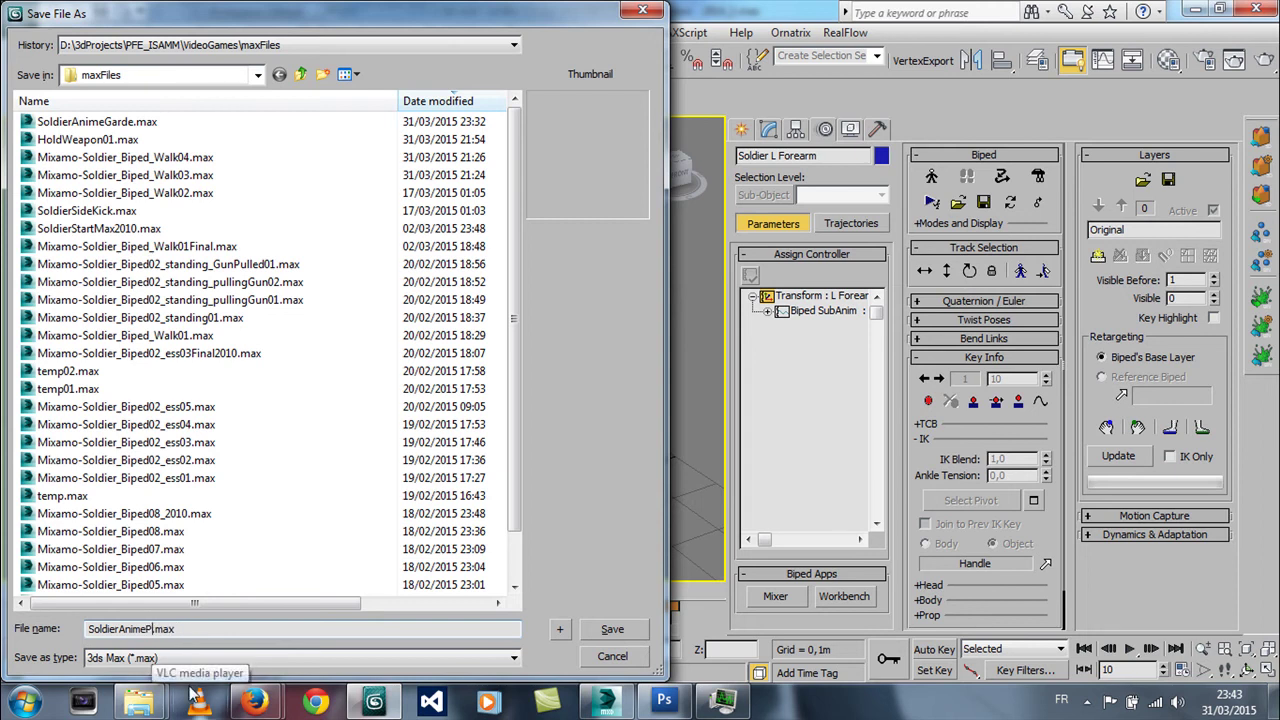
type("pr")
key("BackSpace")
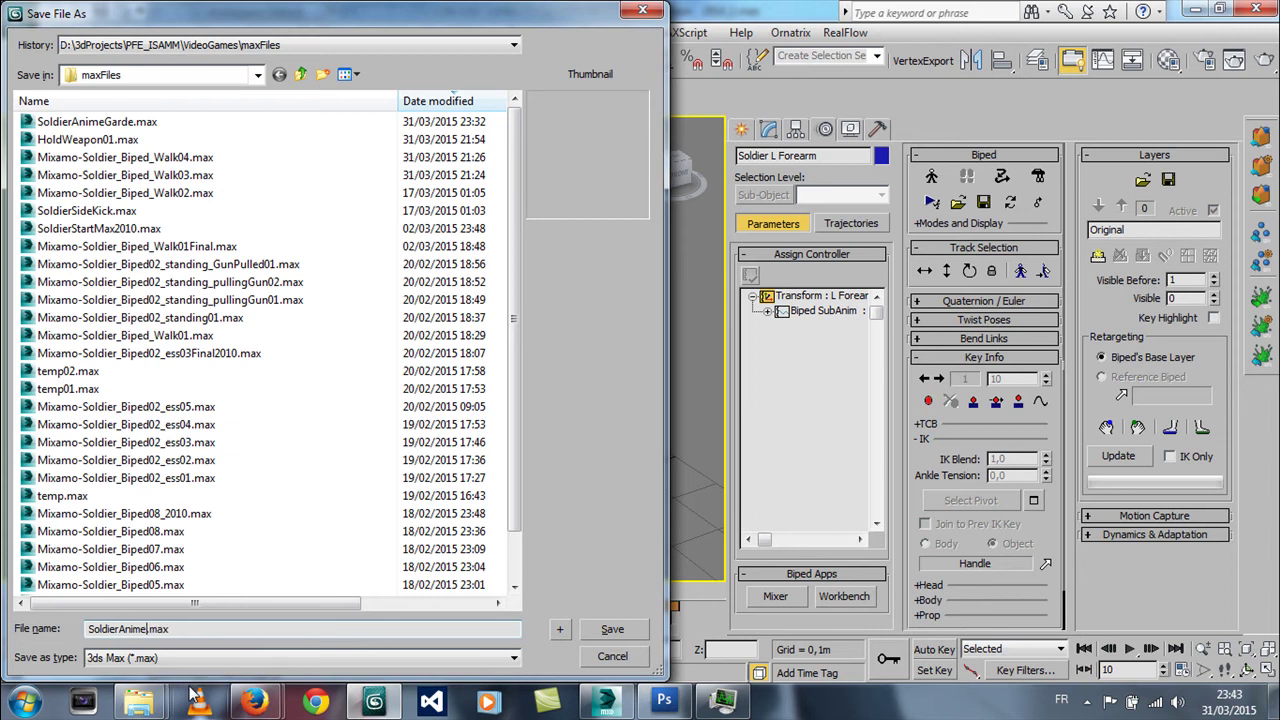
key("Return")
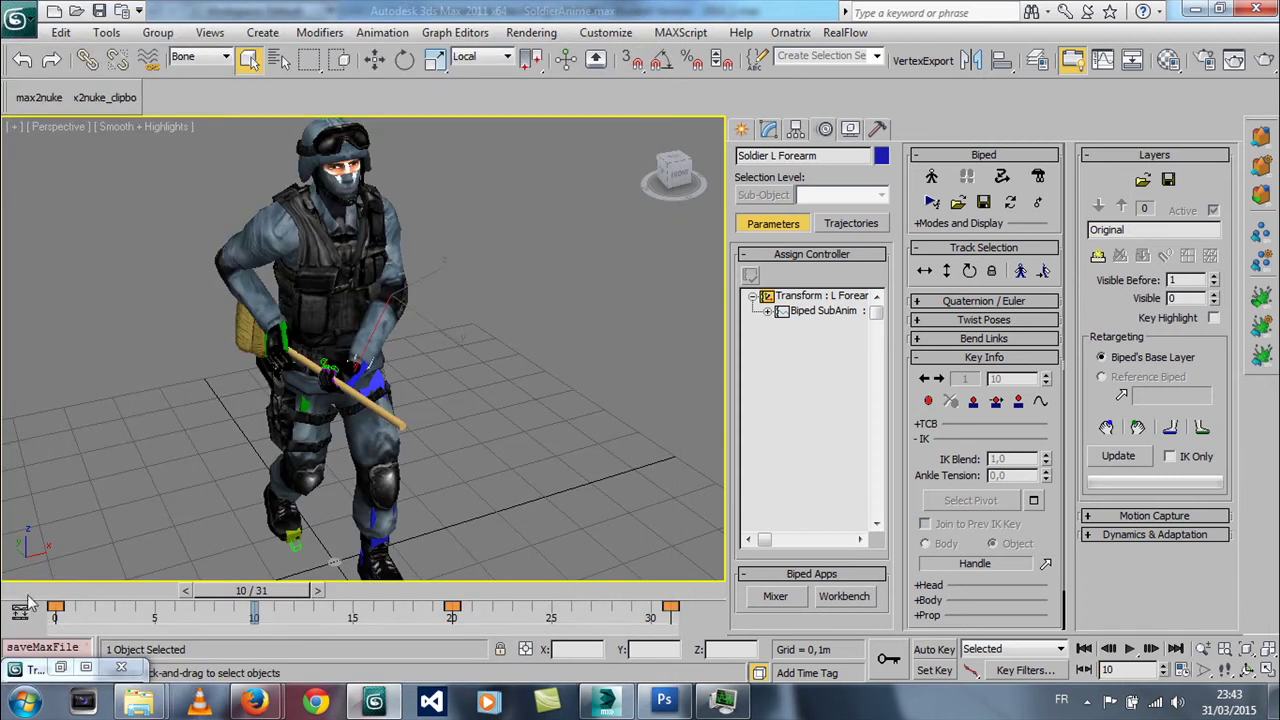
- Use Save As again, appending 1 to the name to save SoldierAnime1.max
left_click(20, 18)
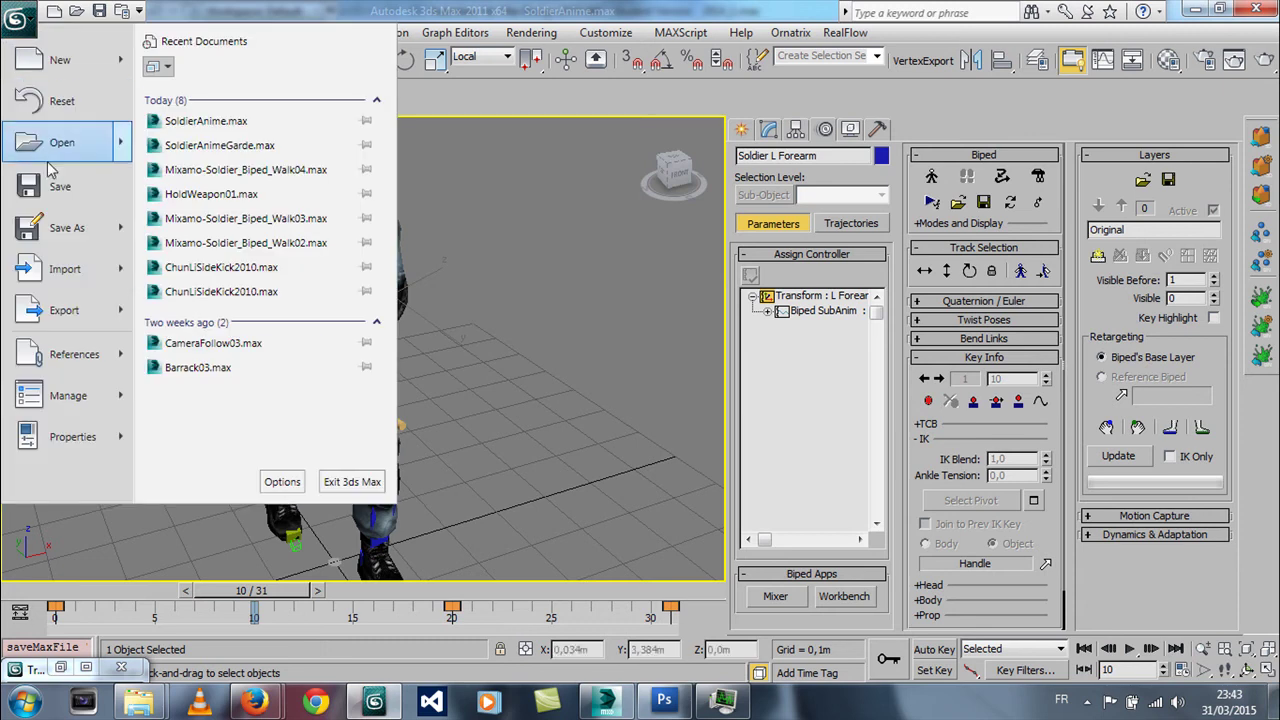
left_click(60, 228)
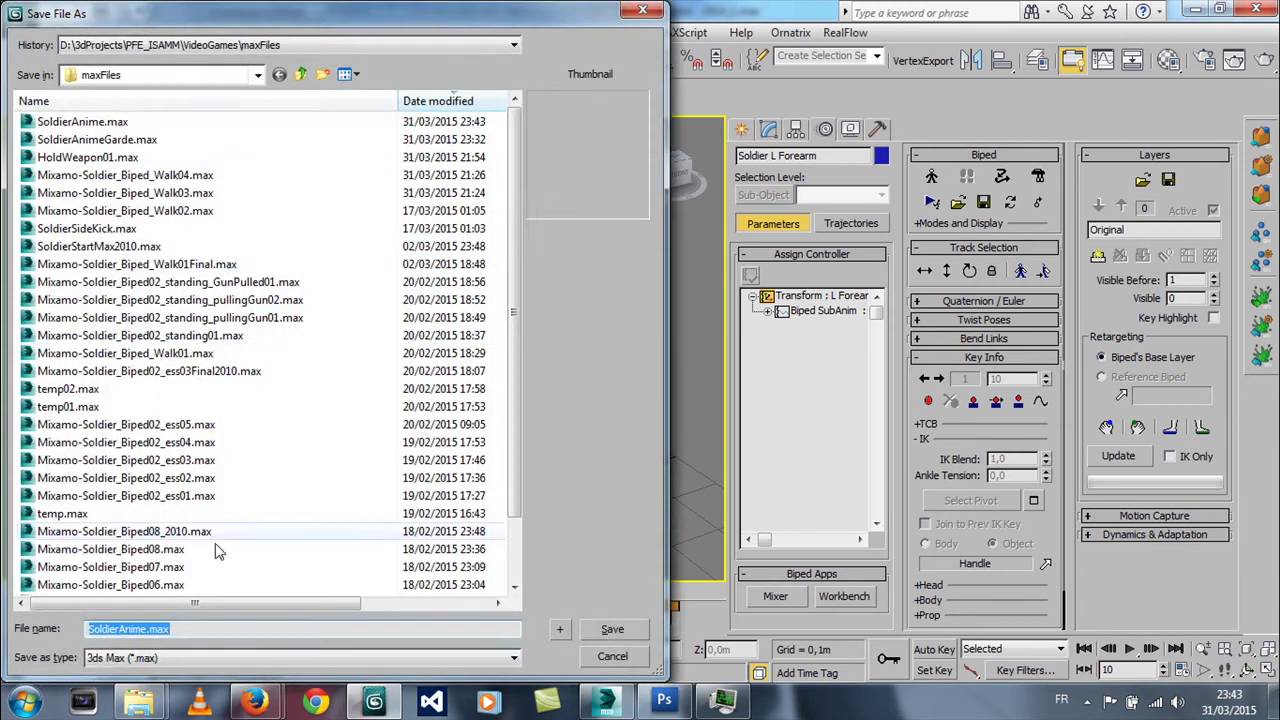
left_click(149, 629)
type("1")
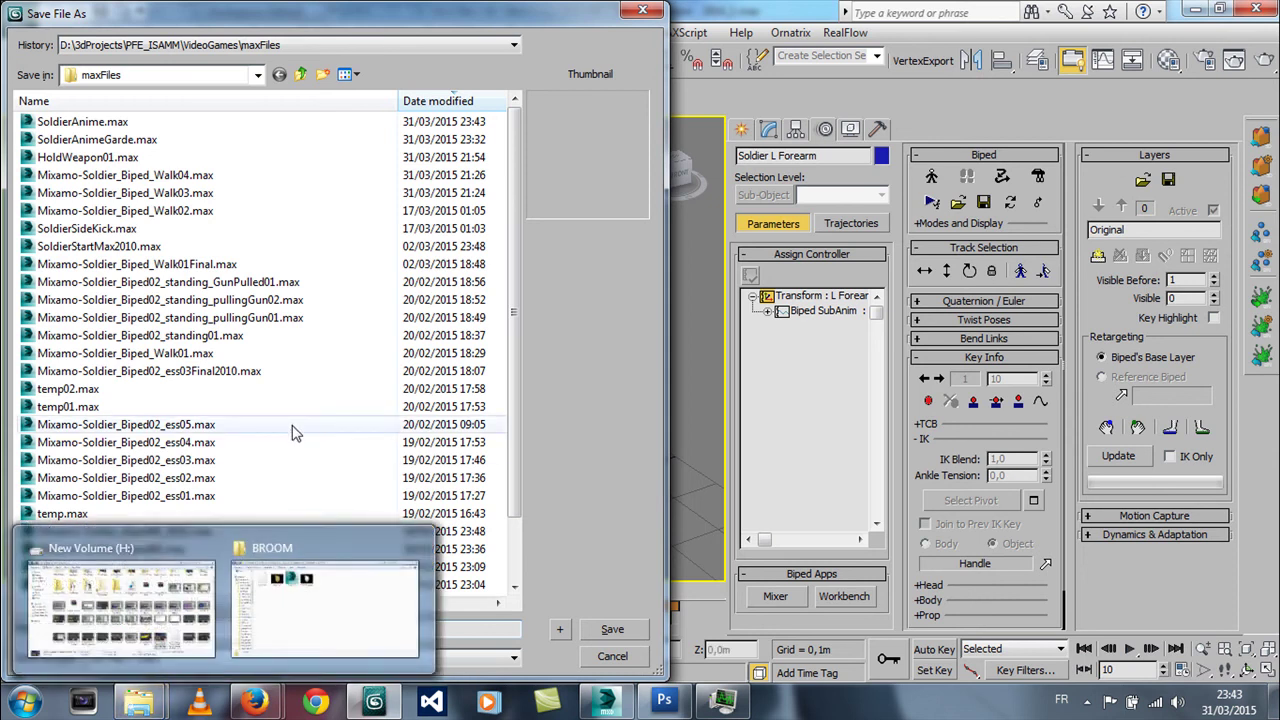
key("Return")
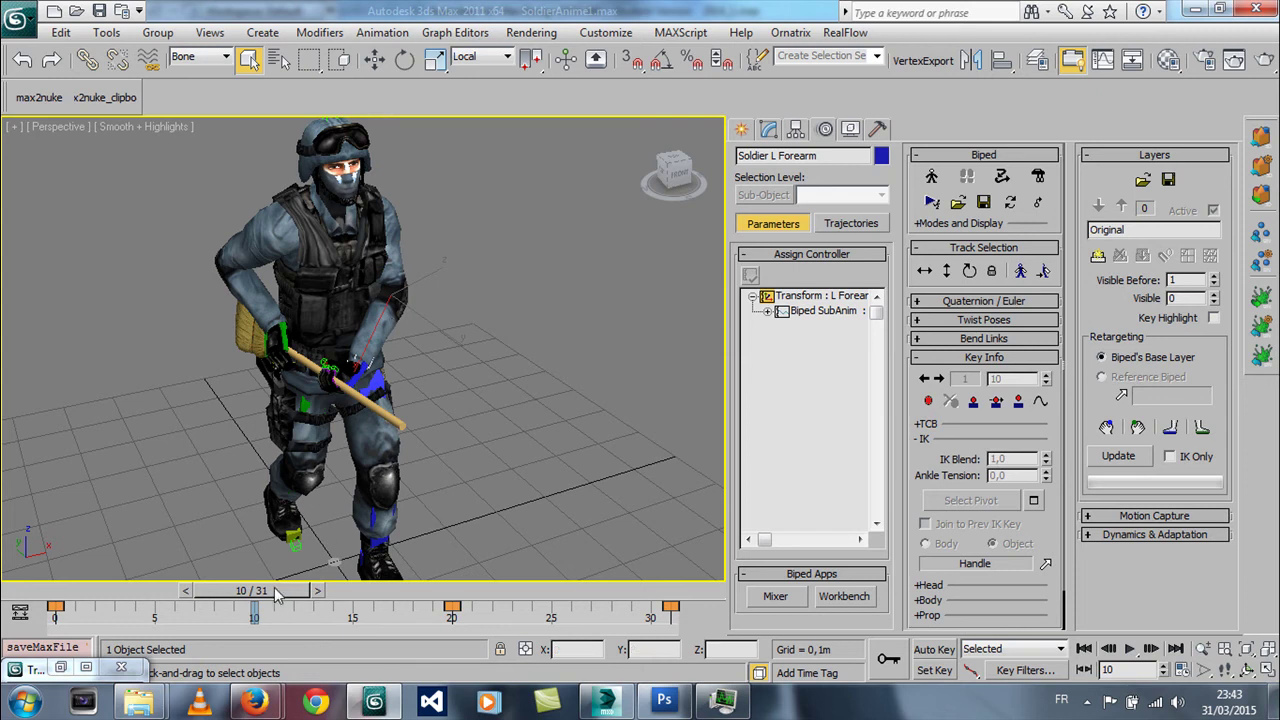
- Rewind to frame 0, orbit around the soldier and play the broom-holding animation
left_click_drag(277, 594, 60, 591)
key("e")
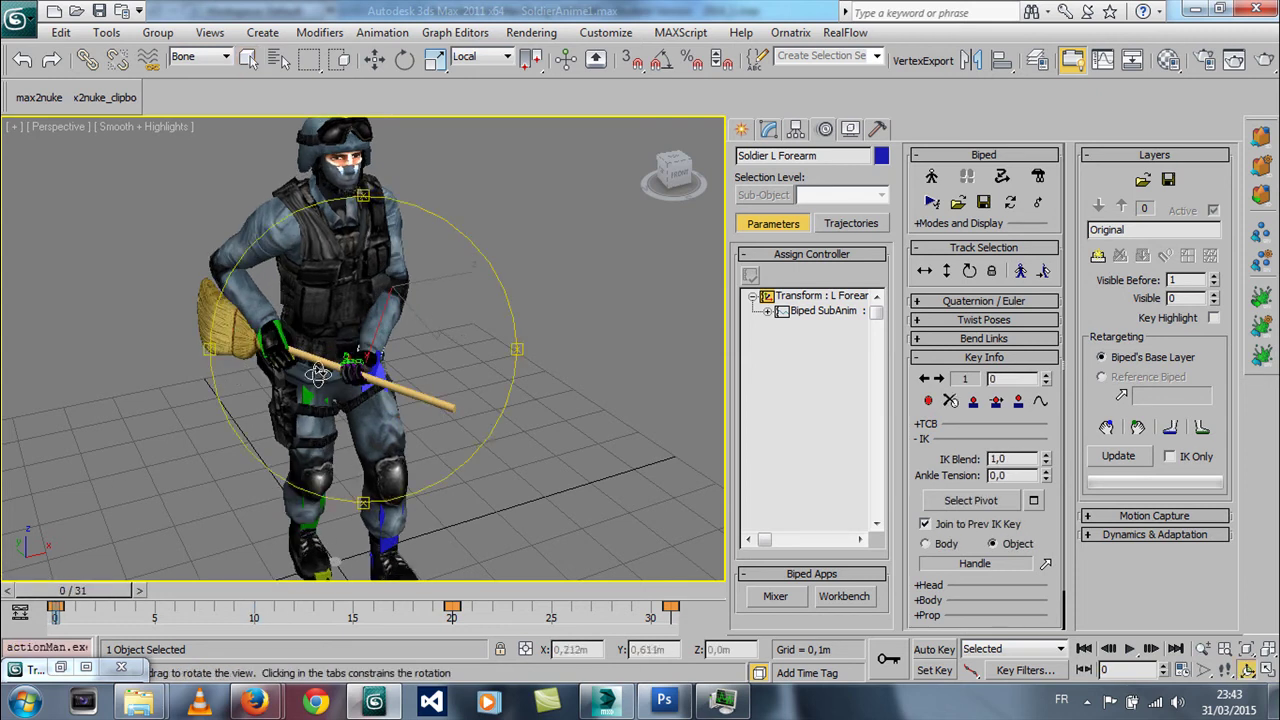
scroll(340, 360, "up", 3)
scroll(360, 345, "down", 4)
middle_click_drag(360, 345, 366, 370, "alt")
scroll(368, 362, "up", 3)
scroll(368, 362, "up", 3)
scroll(366, 366, "down", 4)
scroll(364, 372, "up", 3)
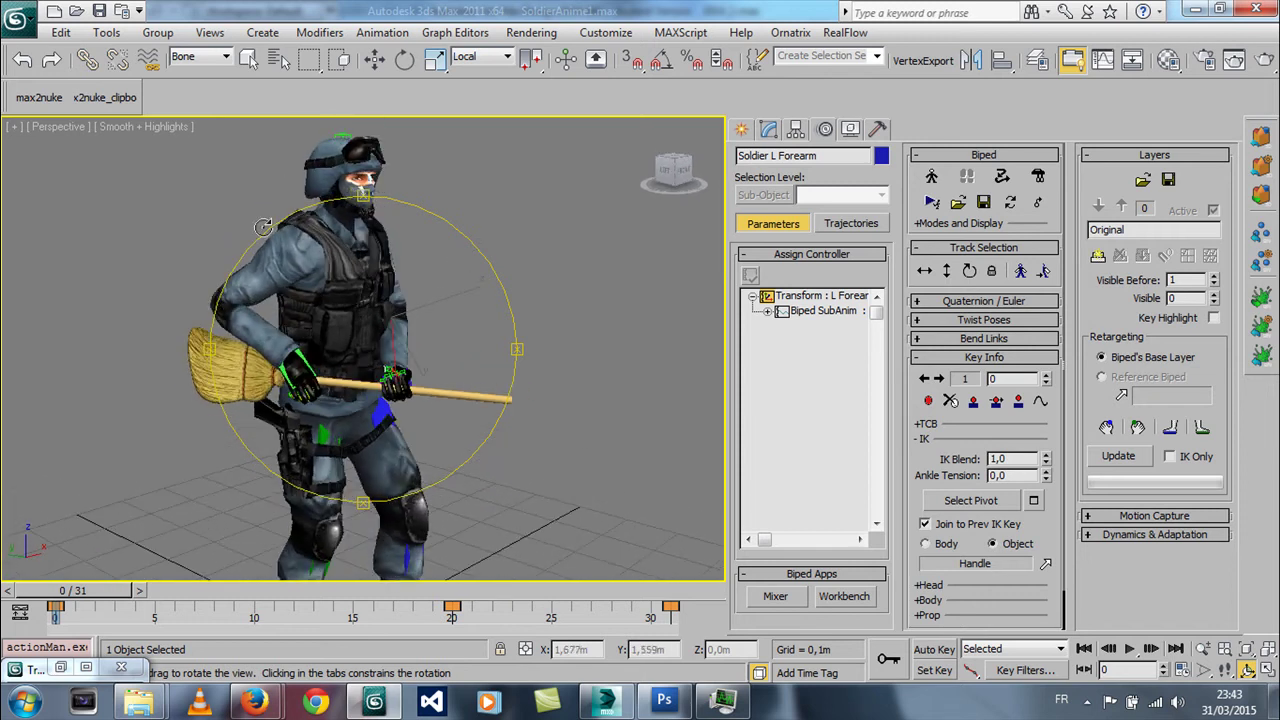
left_click(14, 28)
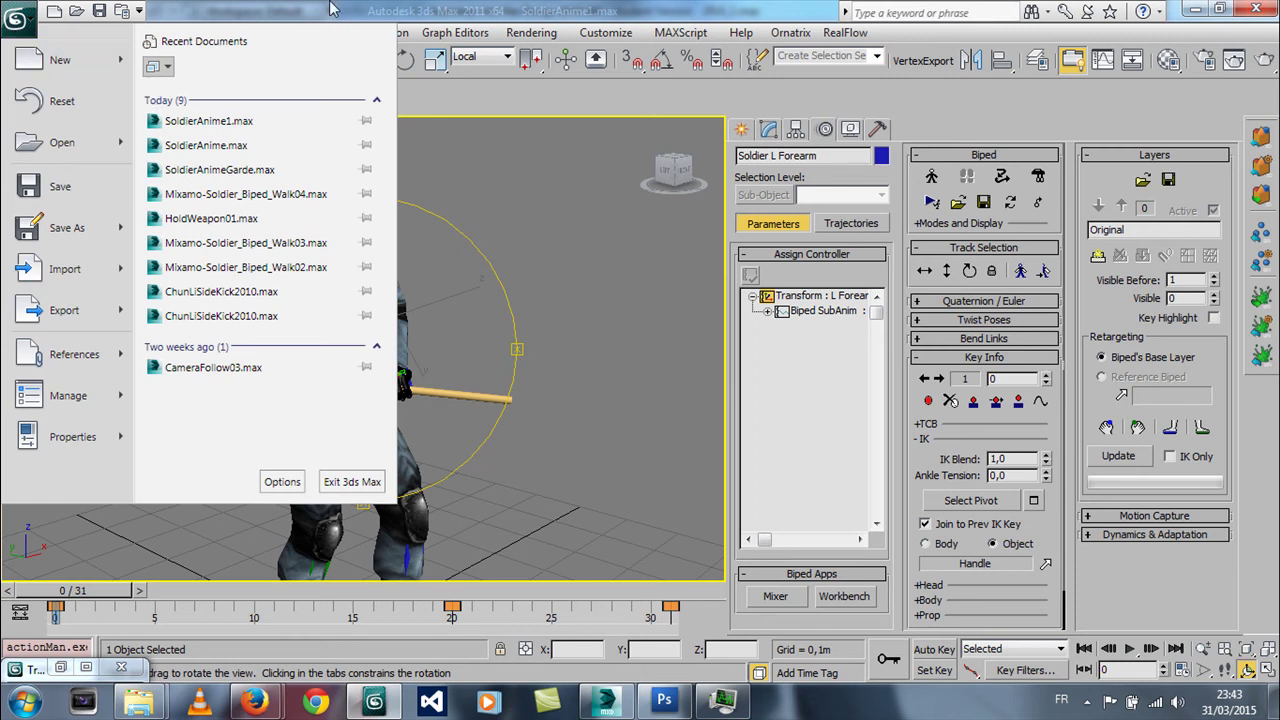
key("Escape")
key("/")
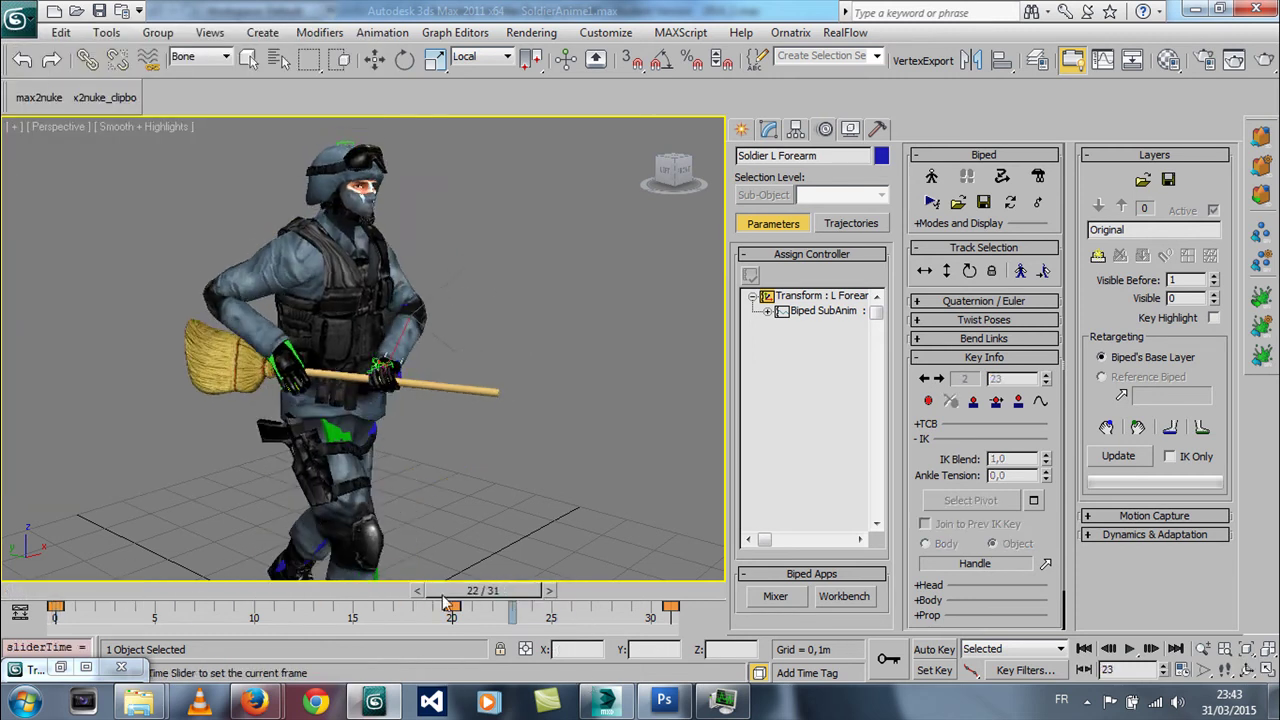
- Stop at frame 0, select the left forearm and delete all its trackbar keys
key("Home")
scroll(346, 422, "down", 4)
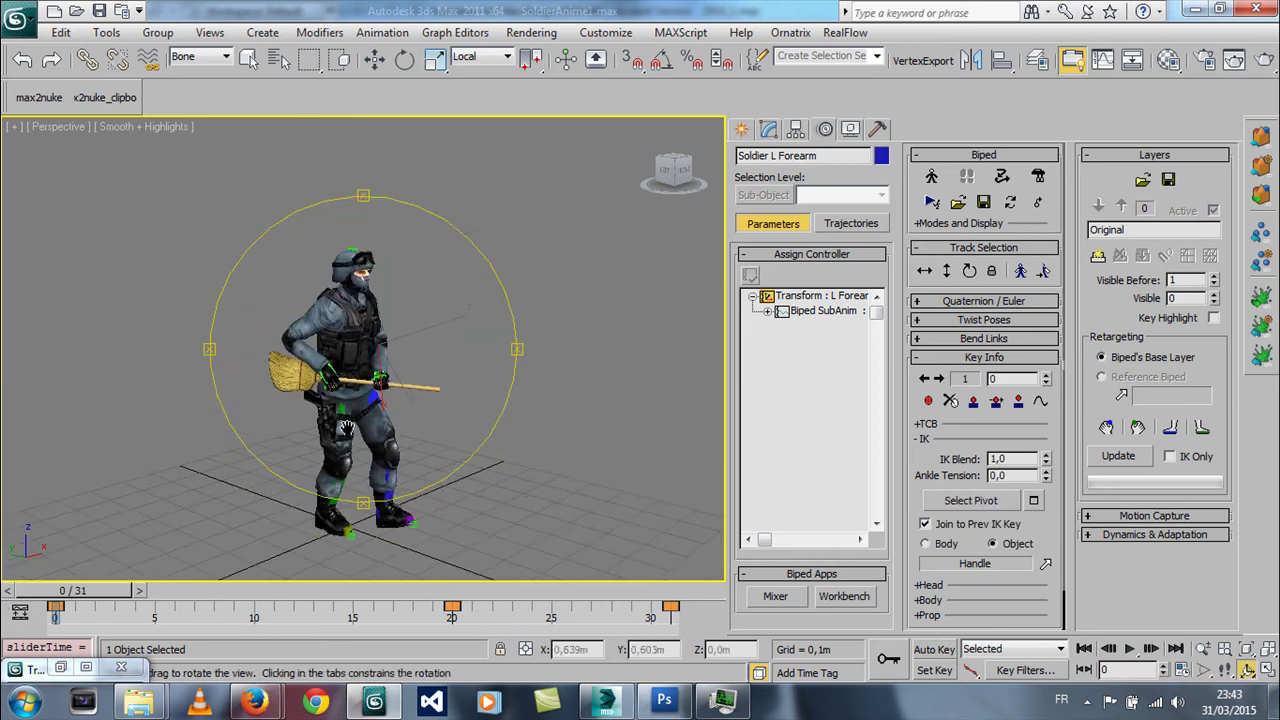
right_click(353, 422)
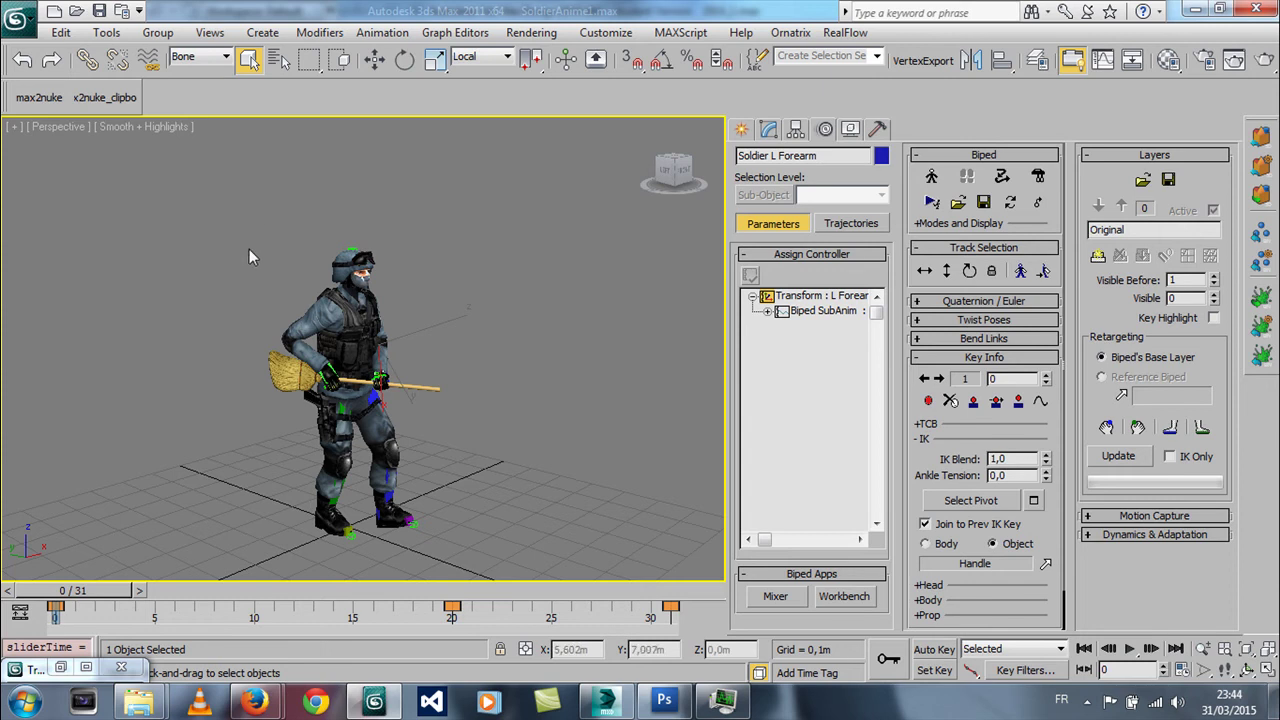
left_click(239, 223)
scroll(398, 385, "up", 3)
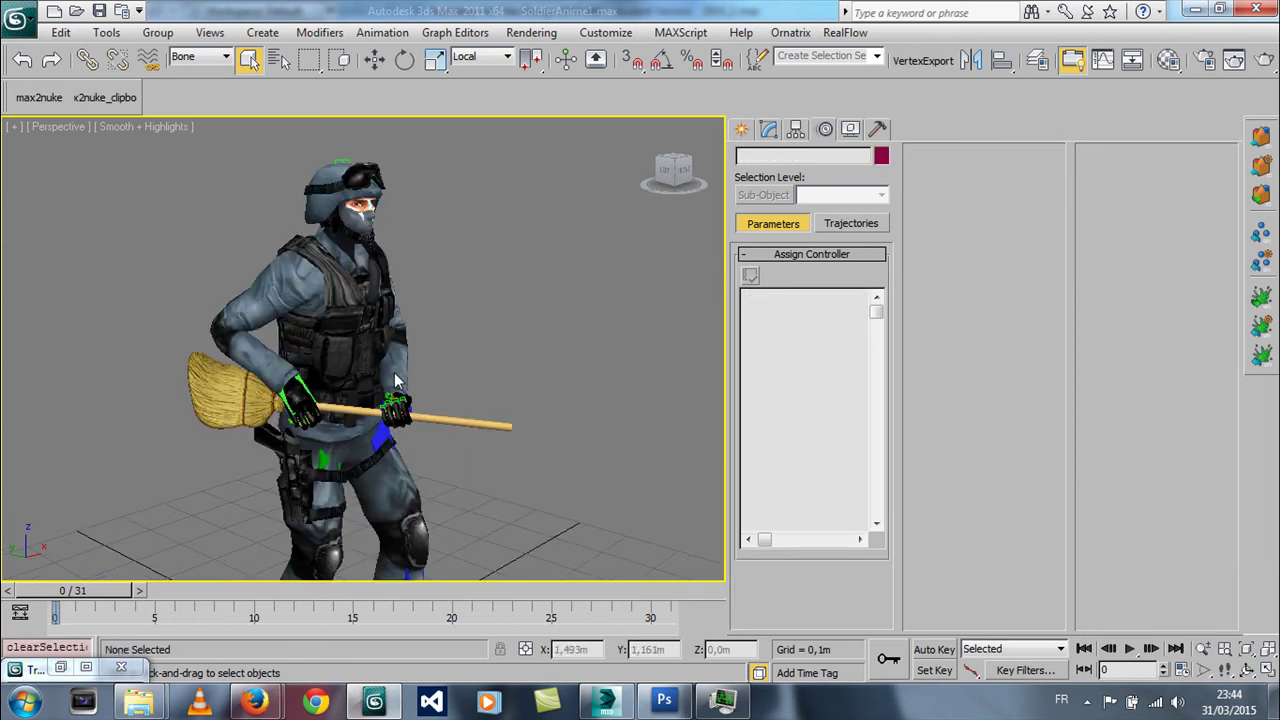
left_click(394, 381)
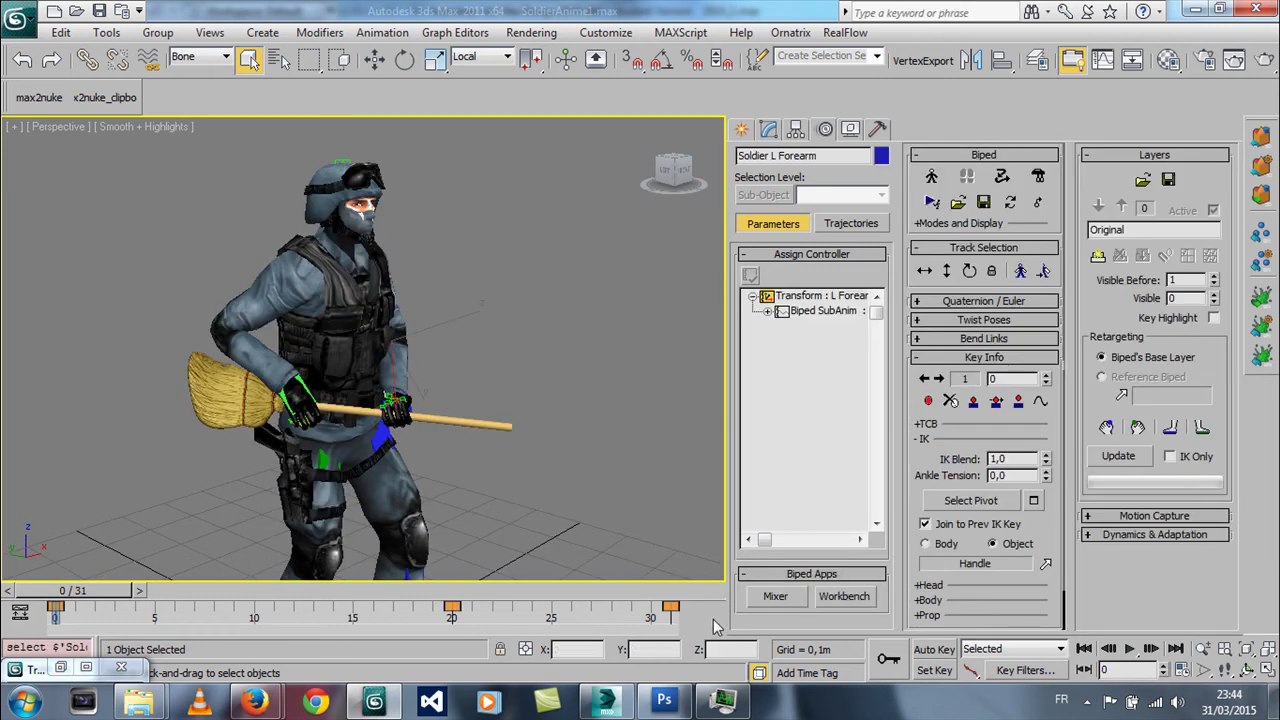
left_click_drag(265, 640, 22, 640)
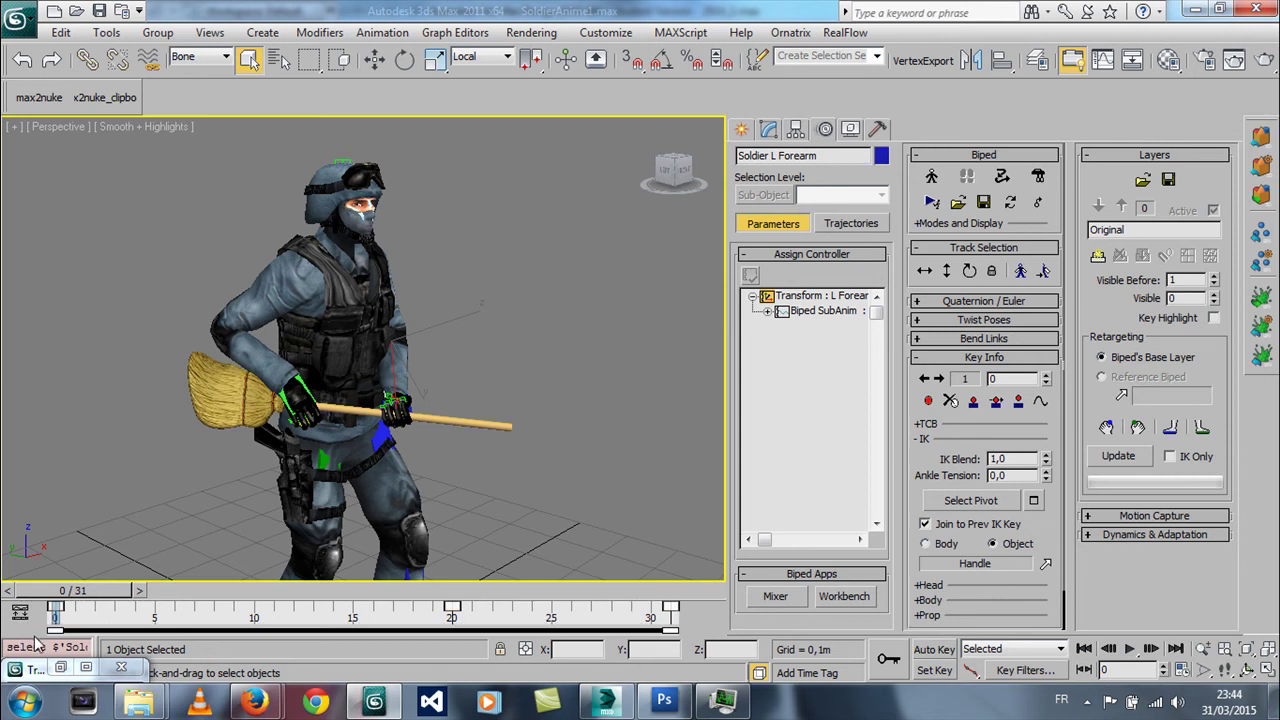
key("Delete")
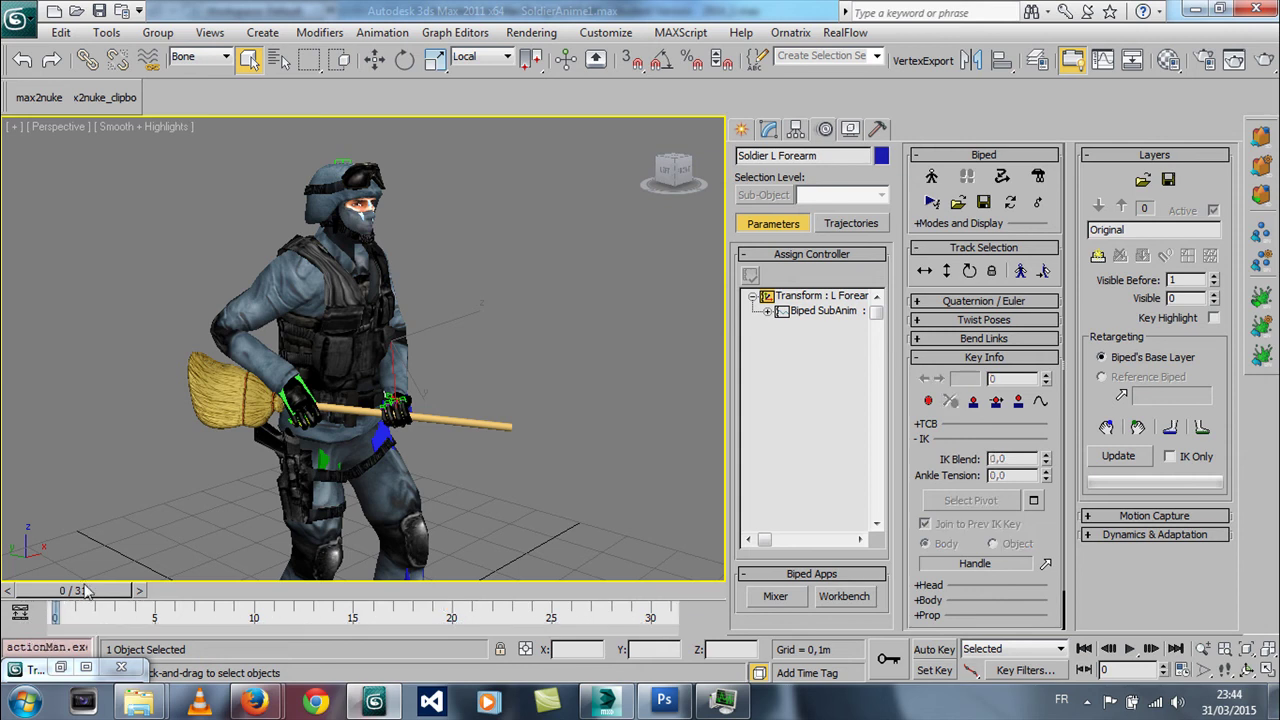
- Delete the right hand's key, then undo three times to restore the forearm's keys
left_click(299, 381)
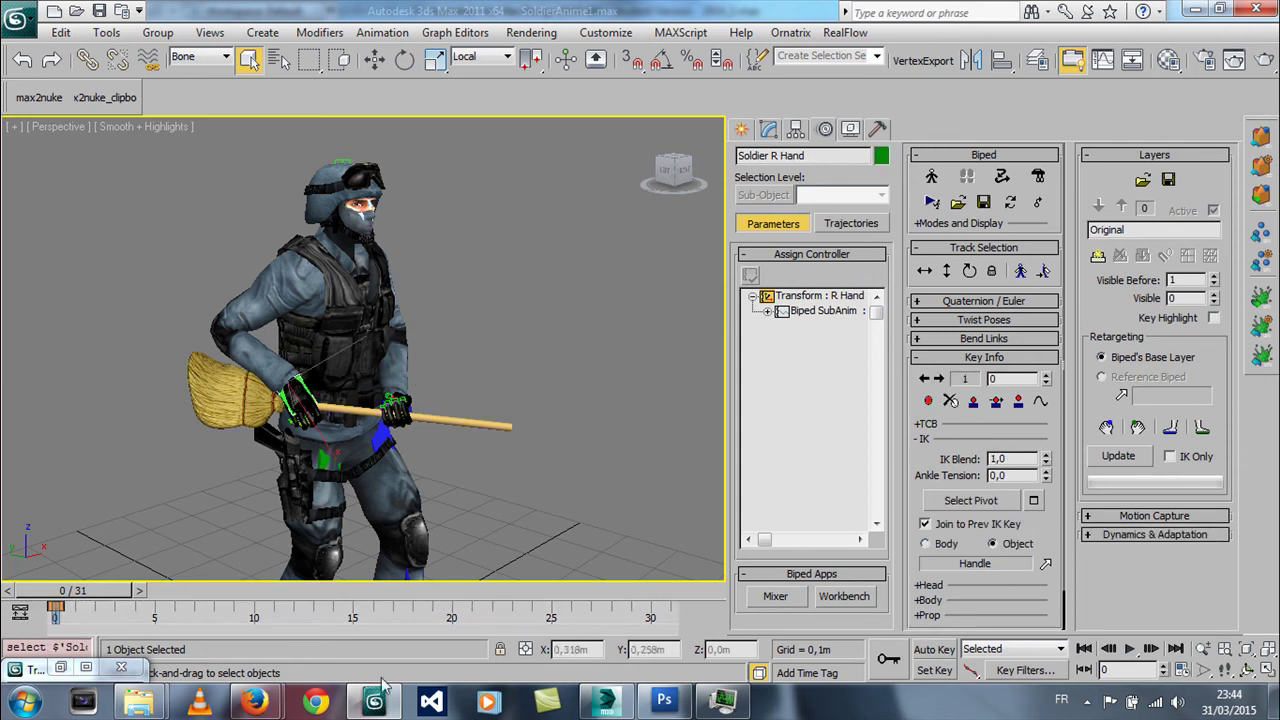
key("Delete")
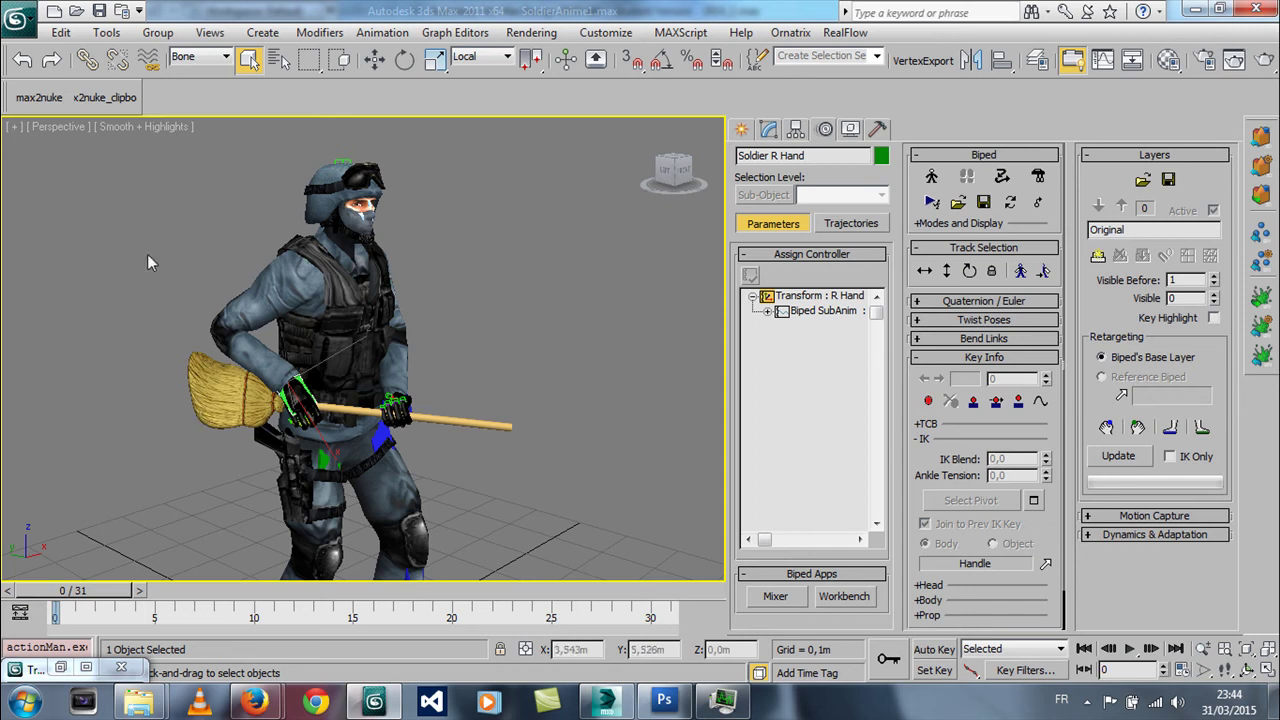
left_click(22, 62)
left_click(22, 62)
left_click(22, 62)
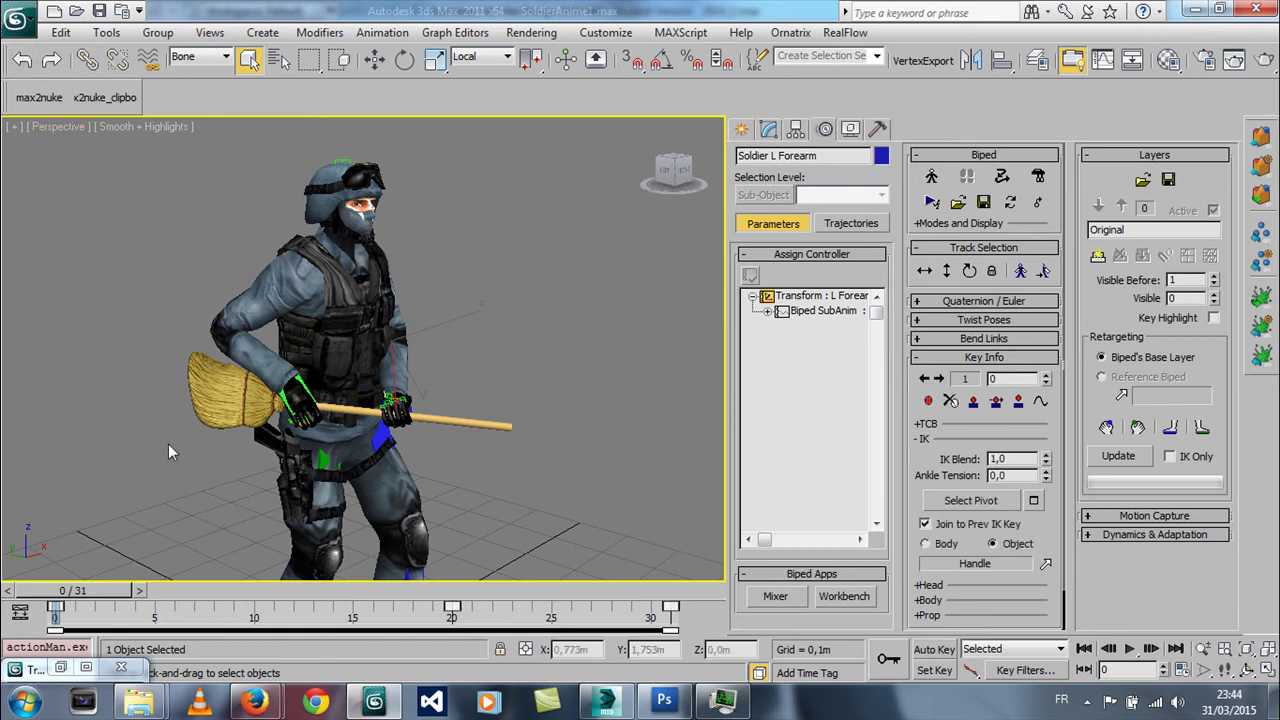
- Delete the forearm keys at frames 20, 30 and 0 and the right hand's key, then scrub to check
left_click(214, 632)
left_click_drag(440, 622, 685, 602)
key("Delete")
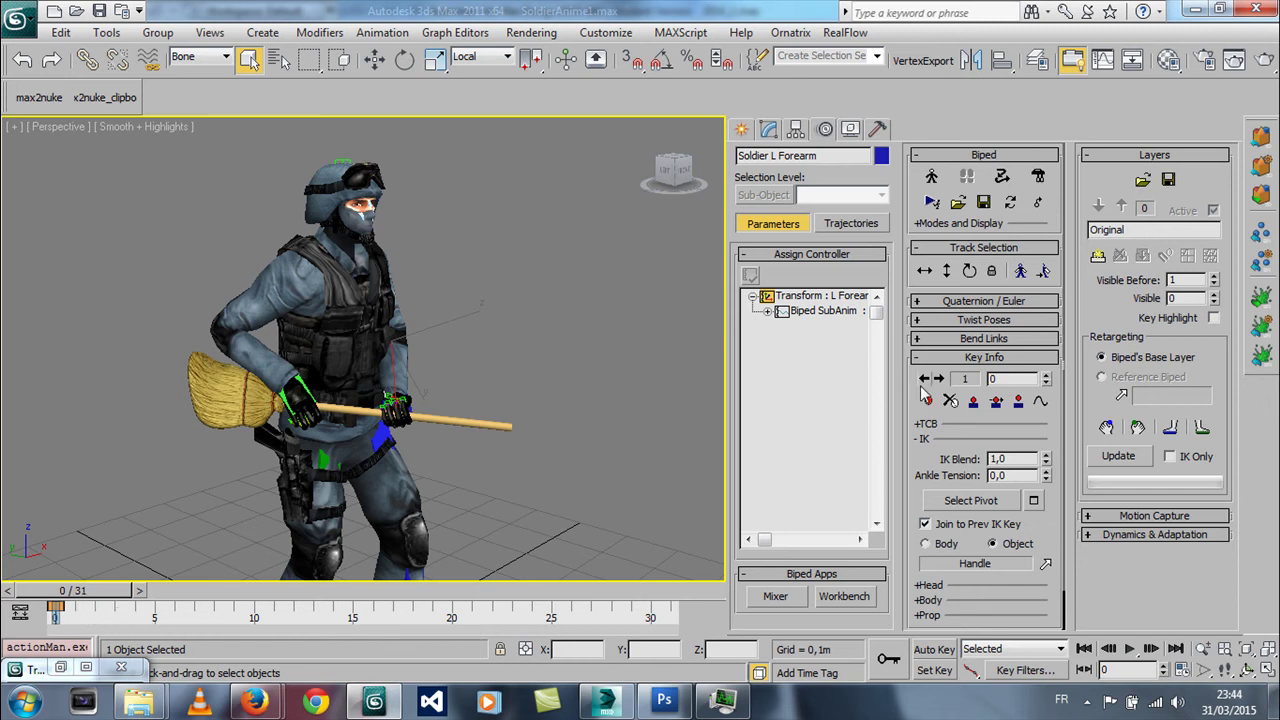
left_click(950, 401)
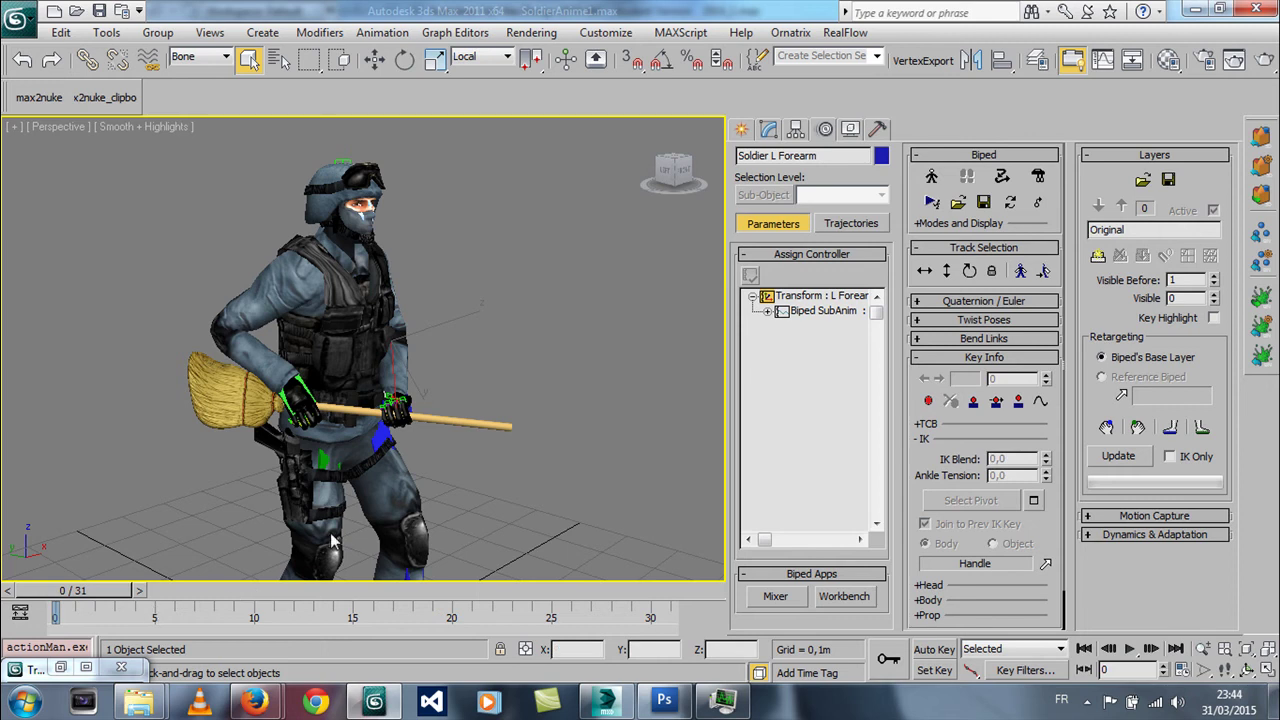
left_click(300, 382)
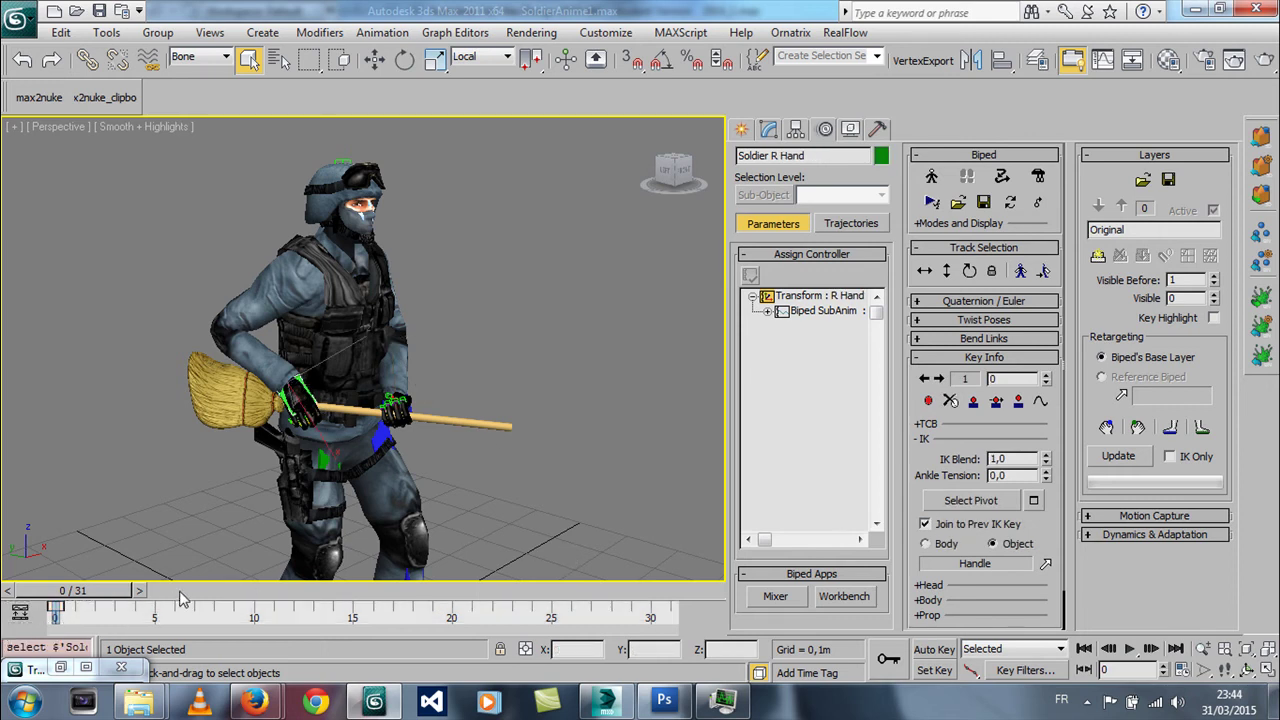
key("Delete")
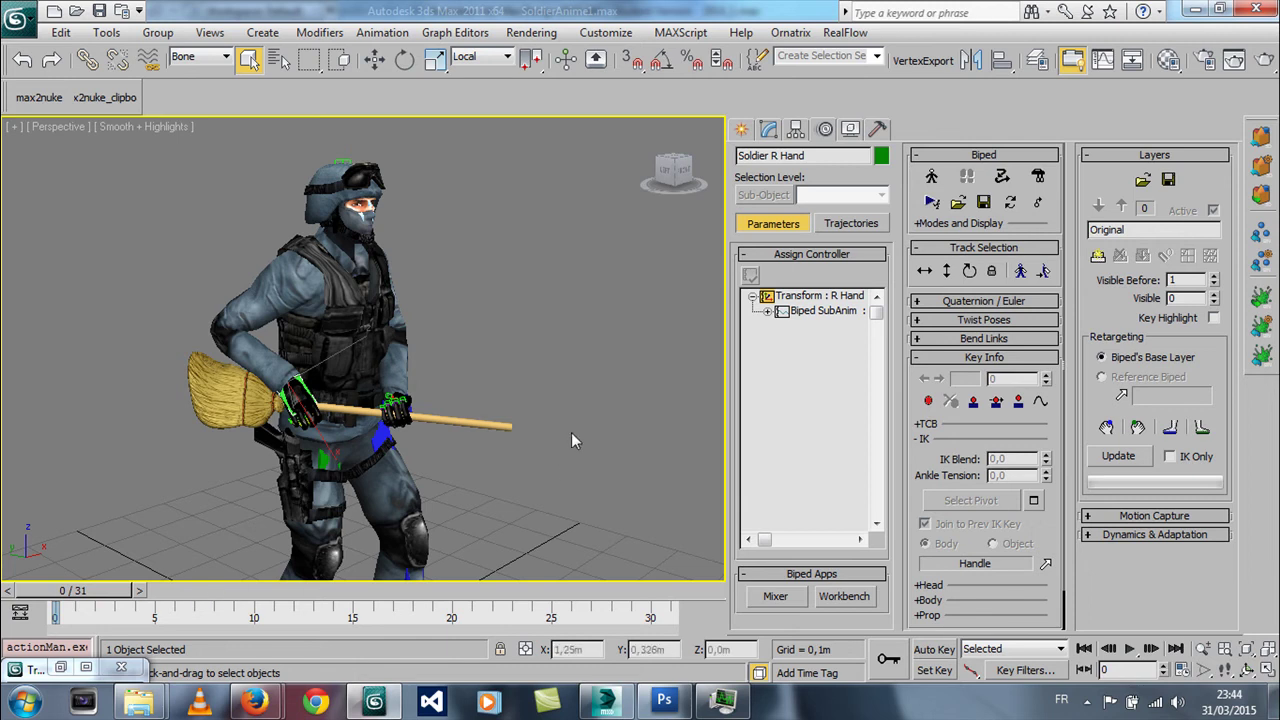
left_click_drag(78, 590, 60, 604)
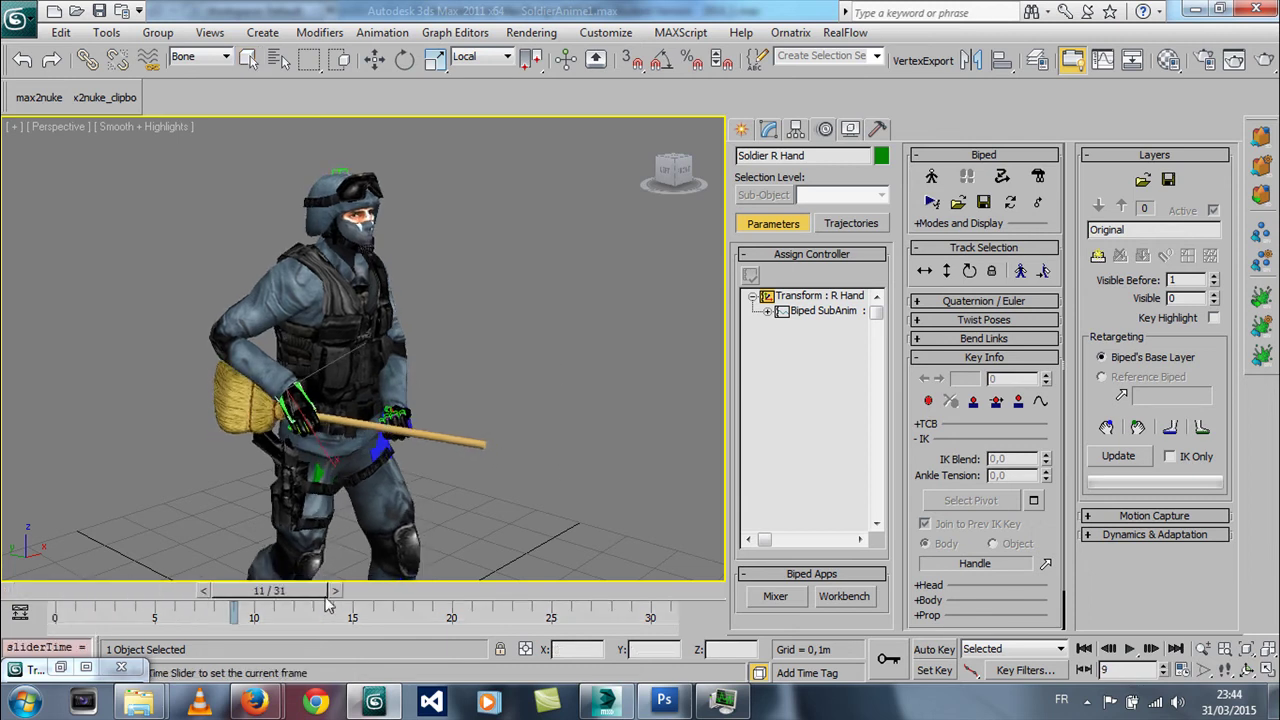
key("q")
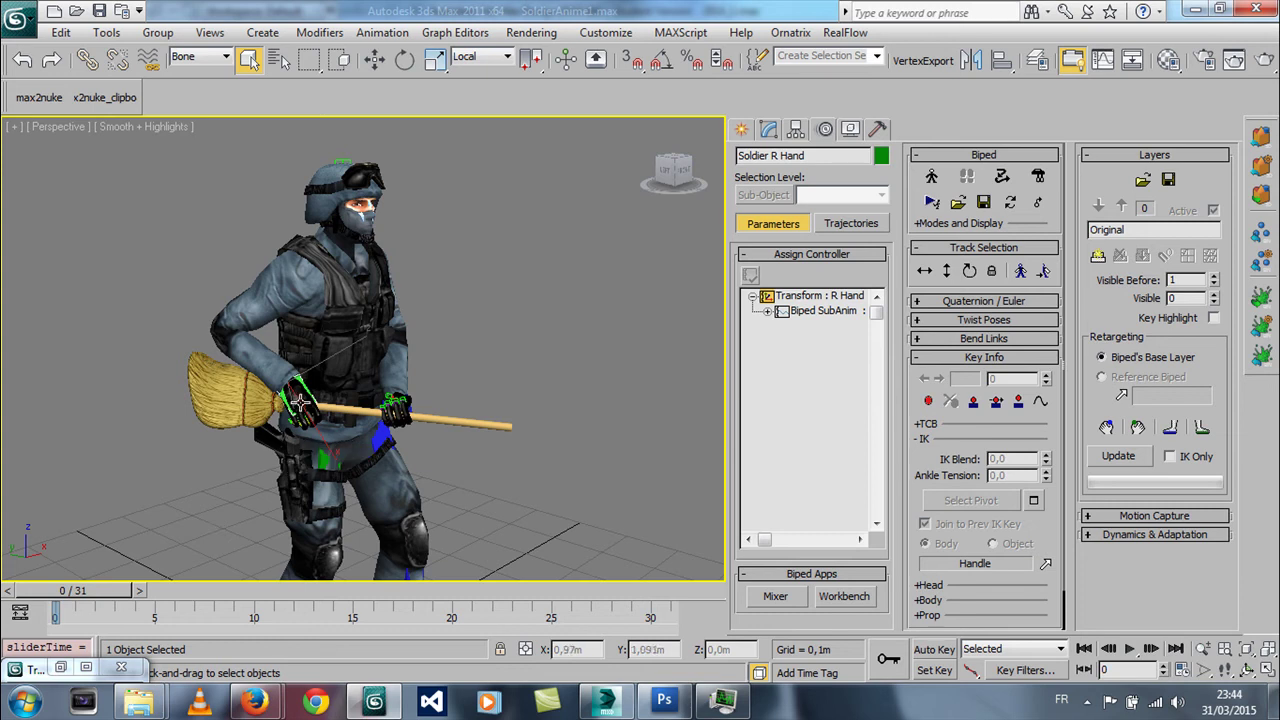
- Select the Handle, delete its keys from frame 10 on, its Soldier link and its frame-0 key
left_click(200, 56)
left_click(185, 67)
left_click(249, 399)
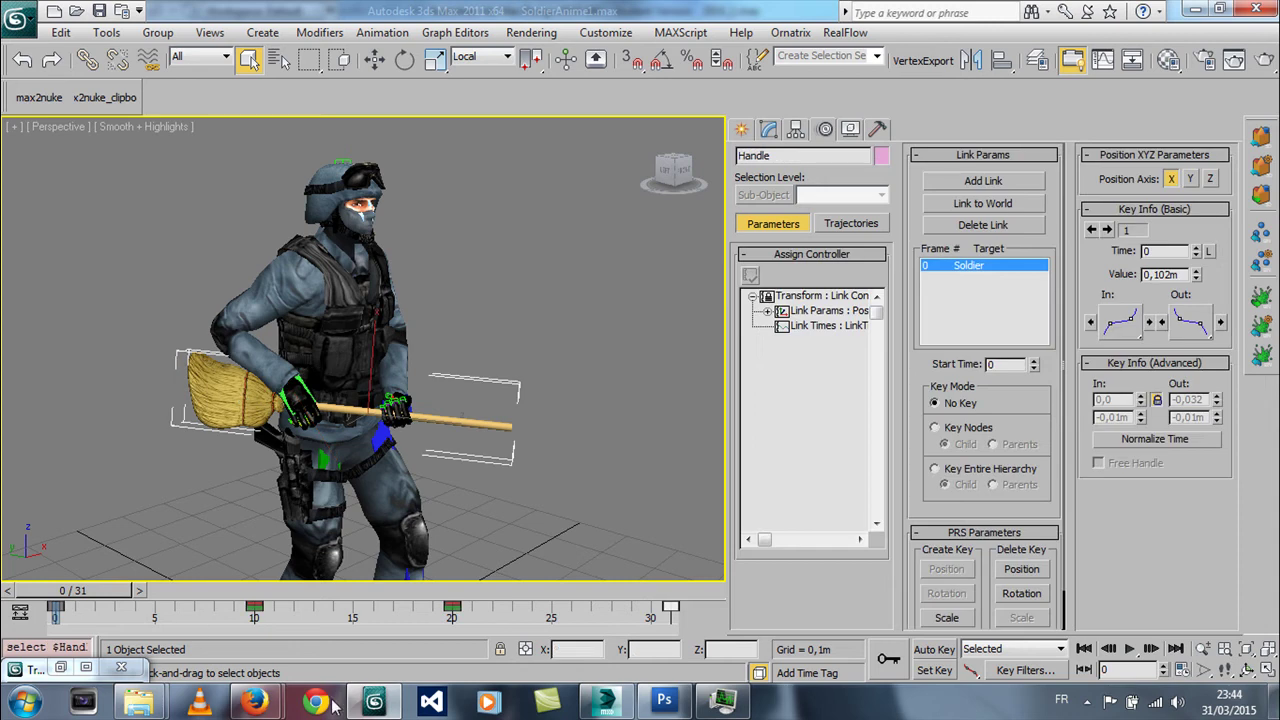
left_click_drag(691, 624, 211, 631)
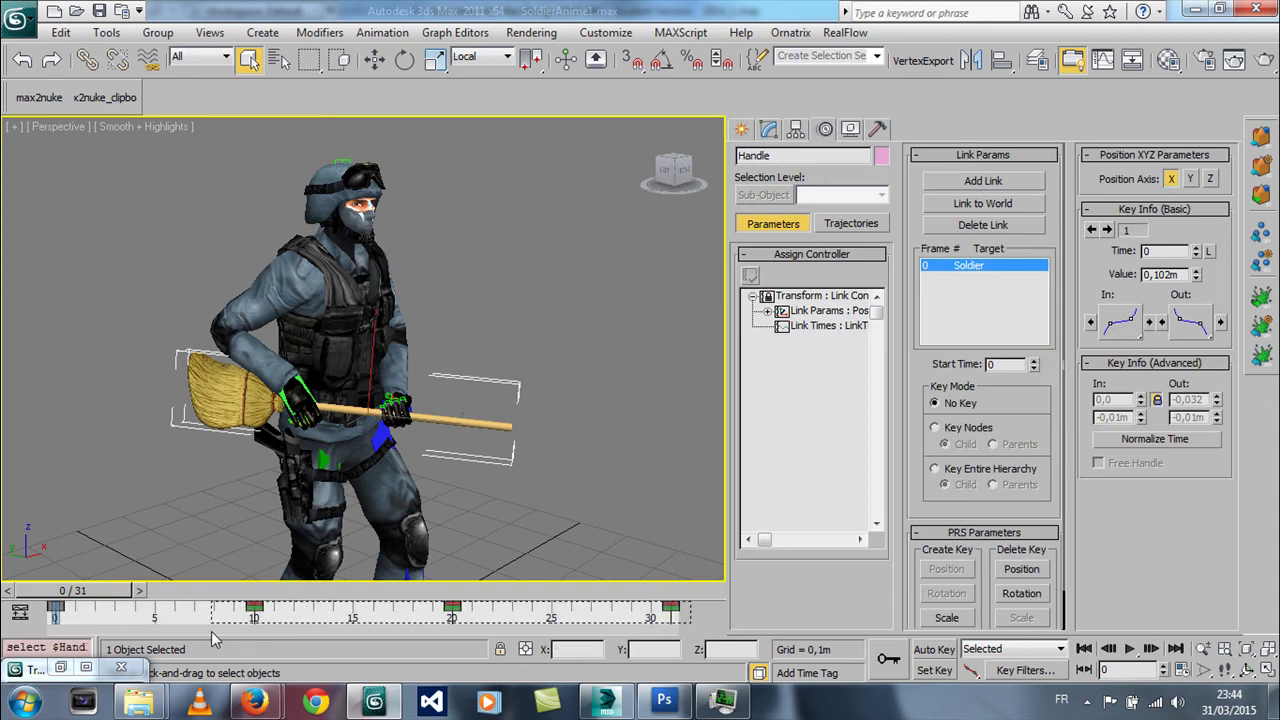
key("Delete")
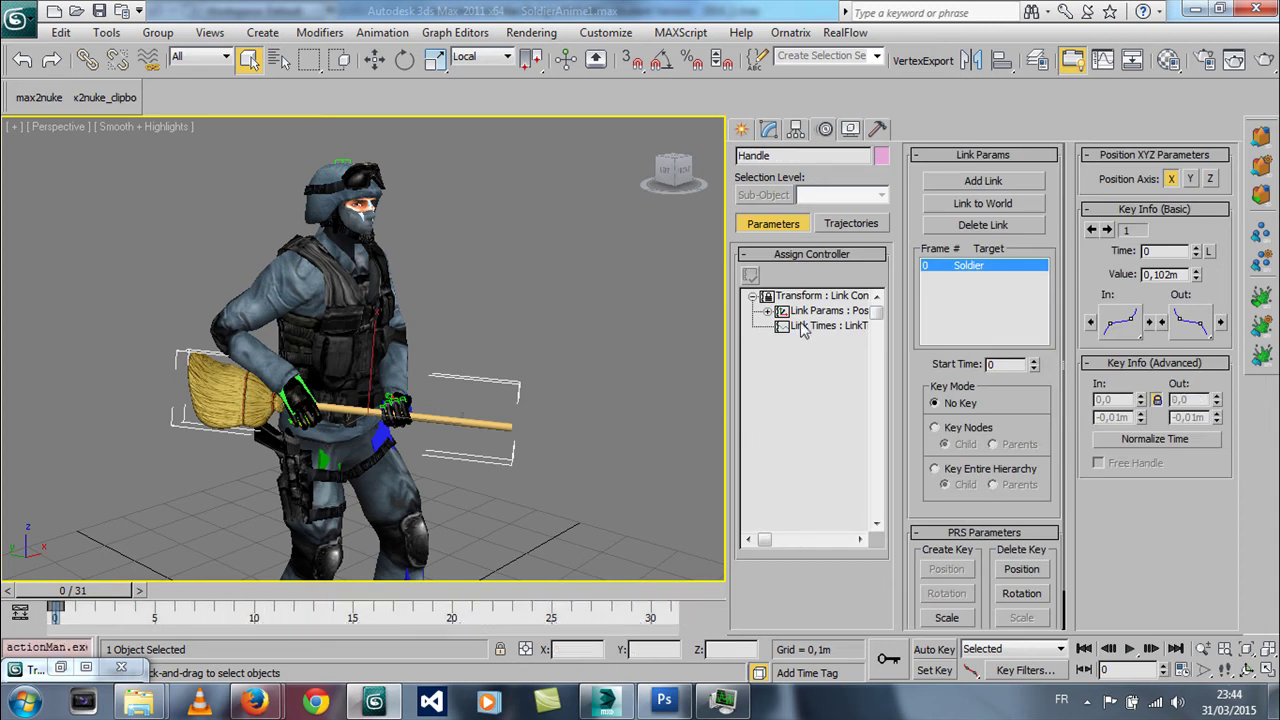
left_click(957, 225)
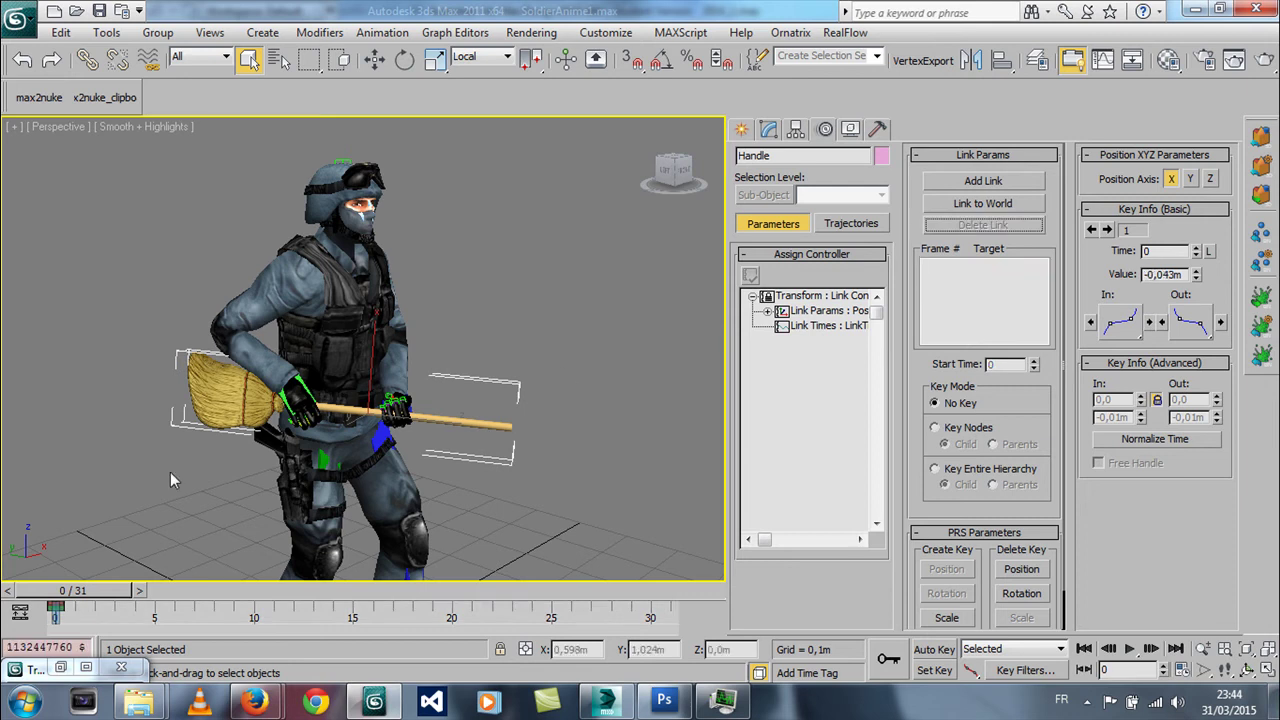
mouse_move(52, 595)
left_mouse_down()
mouse_move(186, 607)
mouse_move(55, 607)
left_mouse_up()
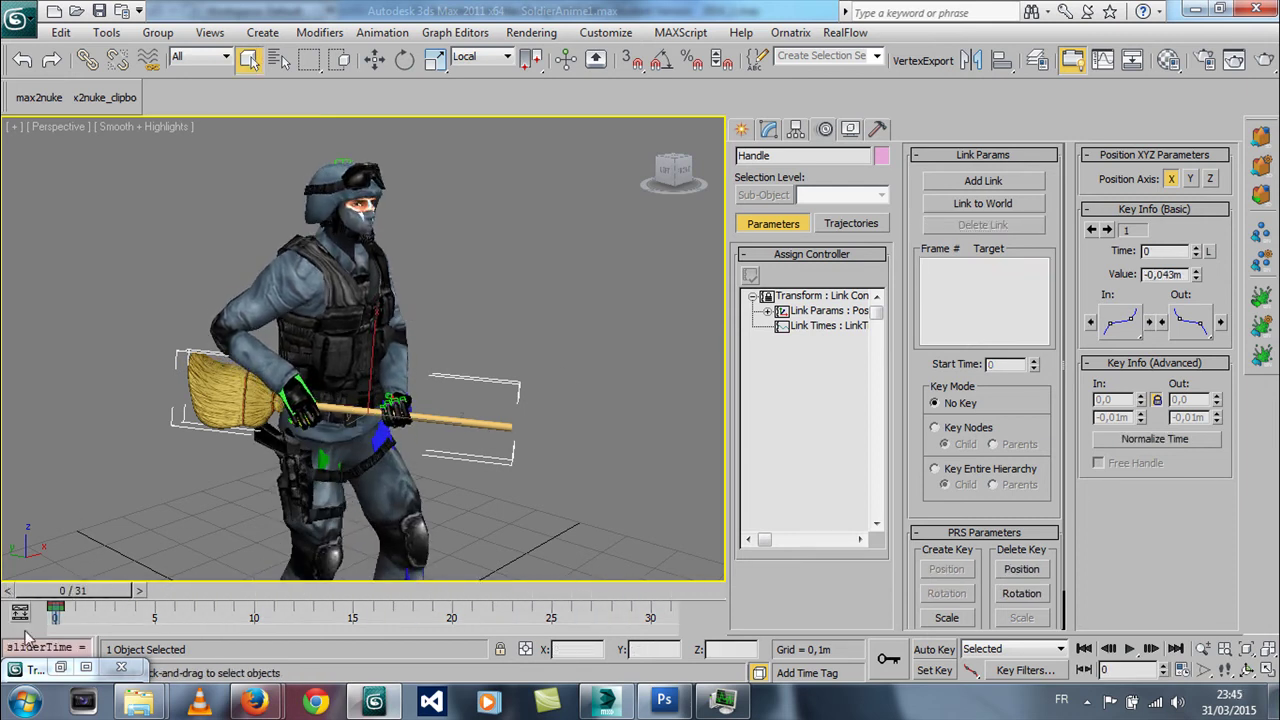
key("Delete")
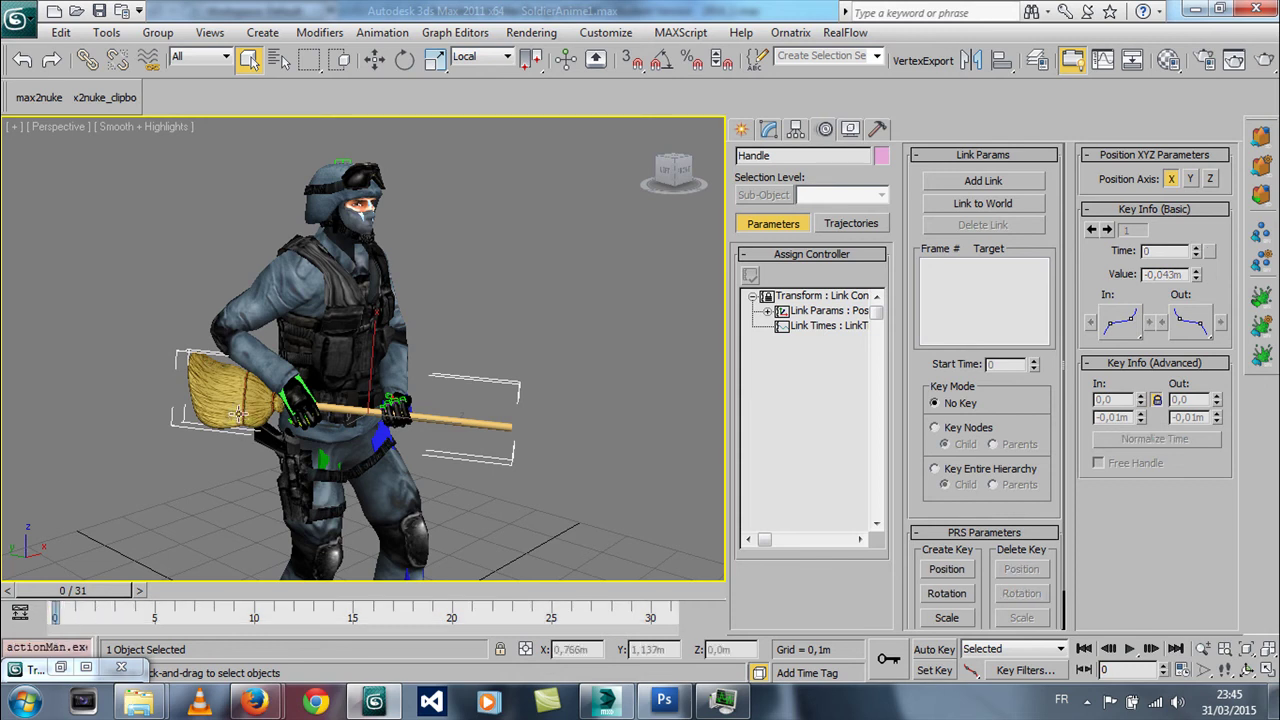
- Use Save As, inserting 'er' into the name to save SoldierAnimeVierge.max
left_click(14, 30)
left_click(40, 228)
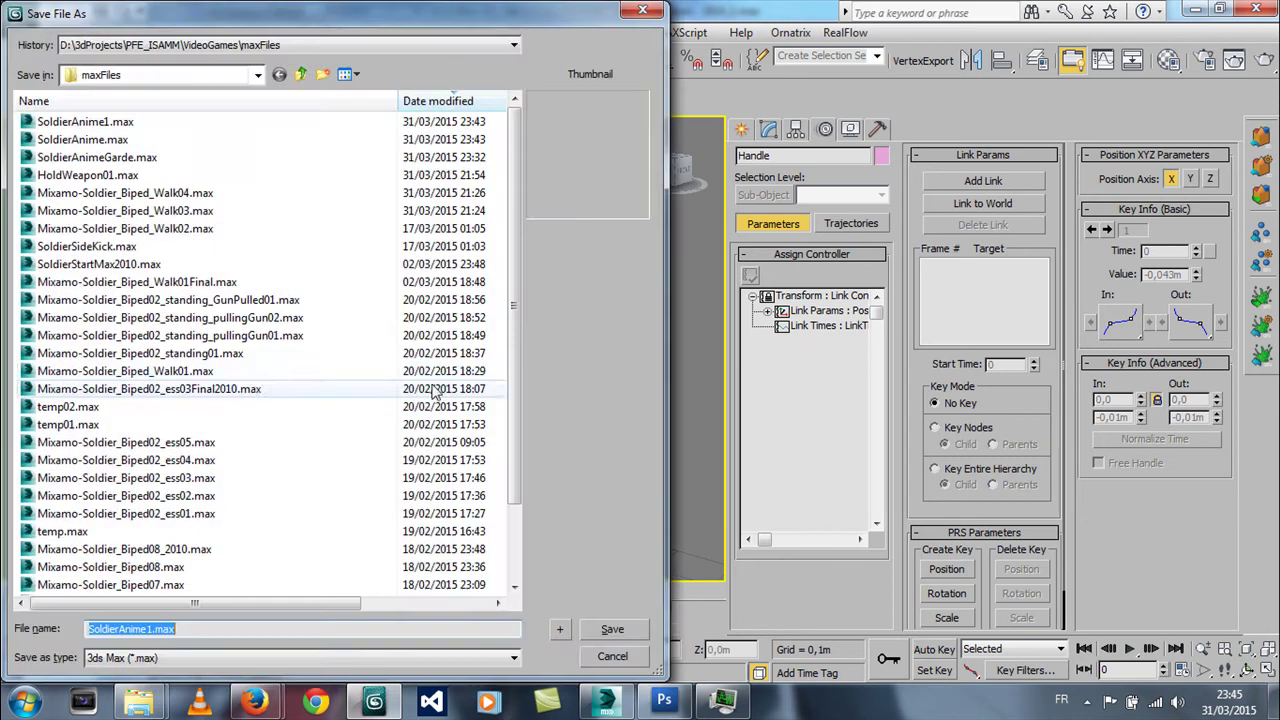
left_click(151, 629)
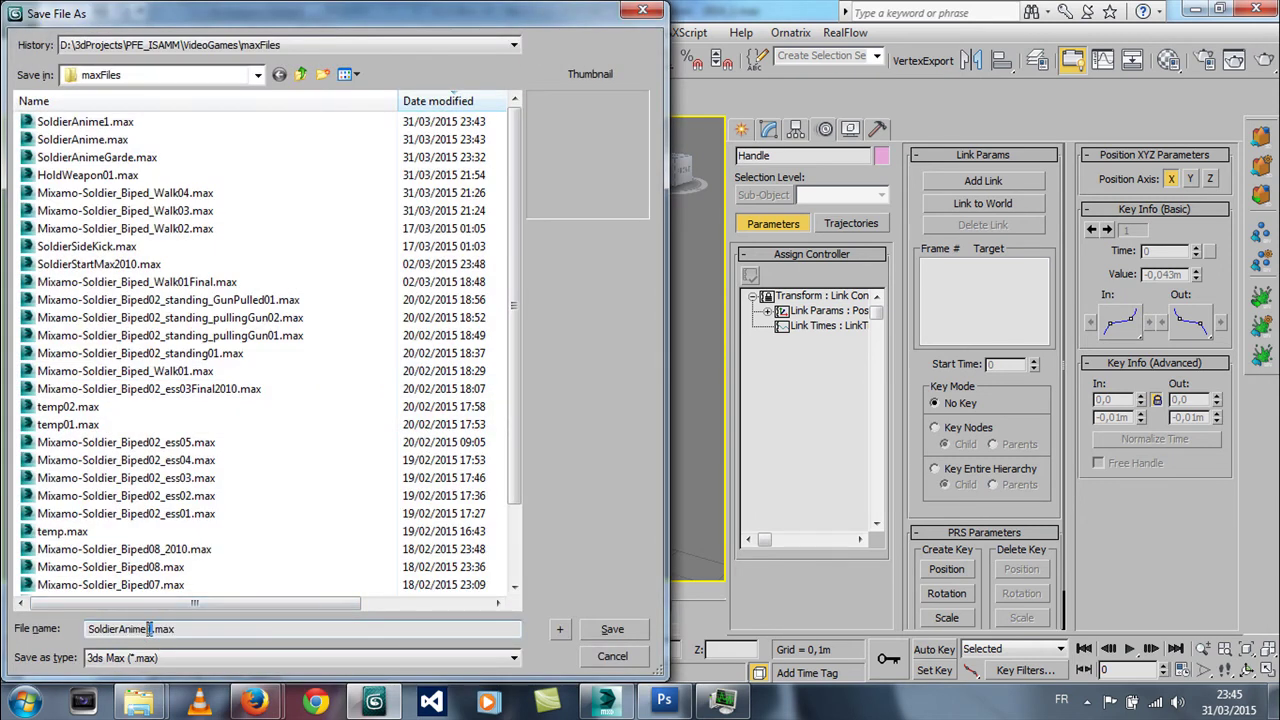
type("Ver")
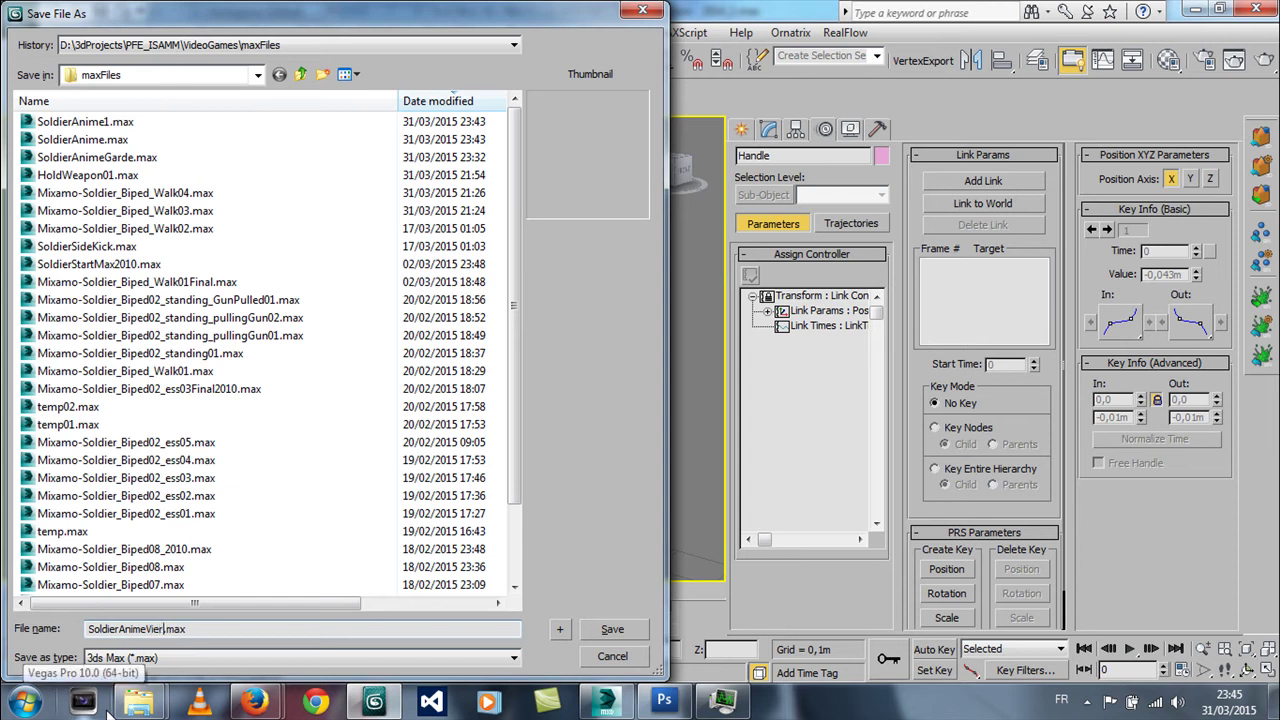
key("Return")
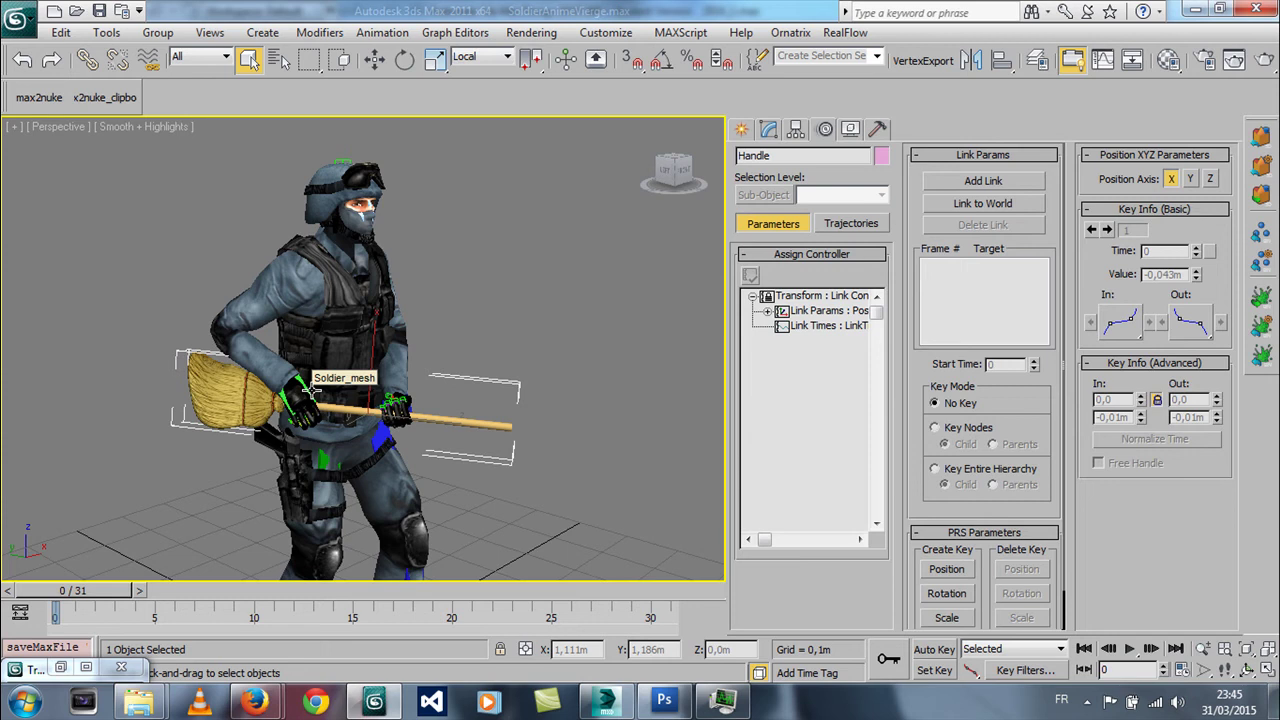
- Load Walk2.bip onto the soldier's biped and scrub the walk from frame 0 to 30
left_click(305, 388)
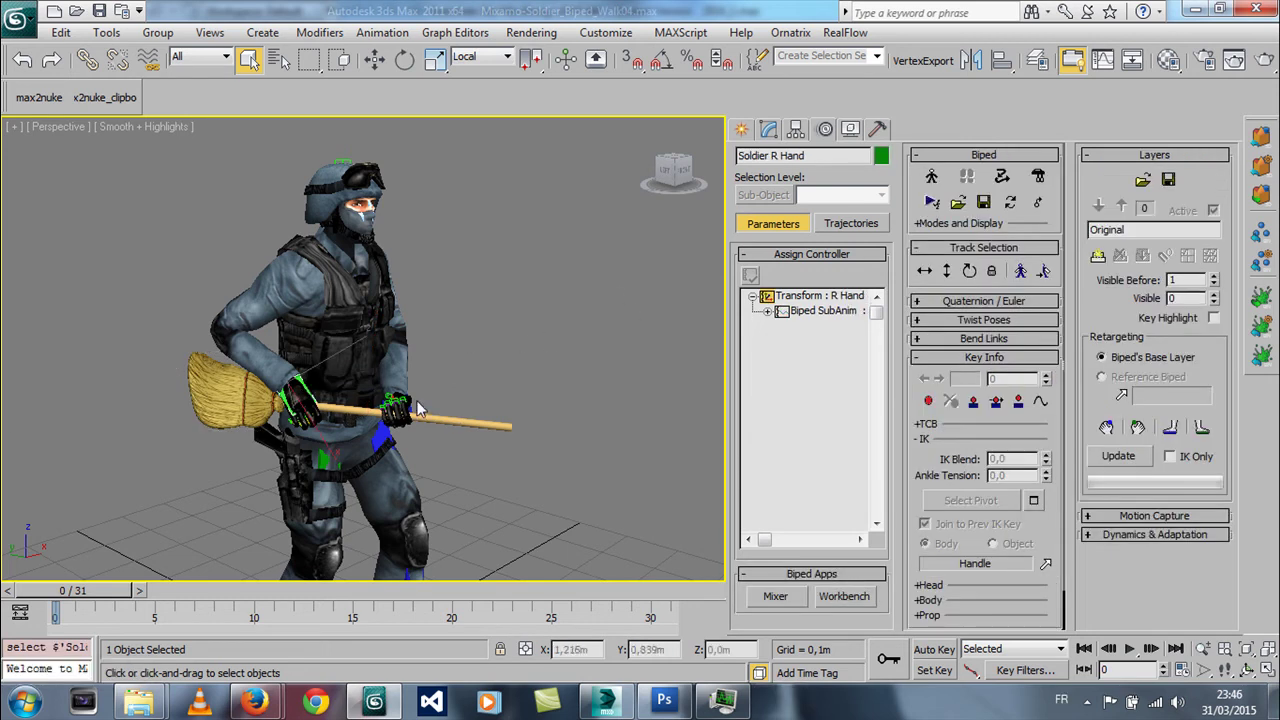
scroll(413, 380, "down", 2)
scroll(412, 383, "up", 3)
scroll(412, 383, "up", 1)
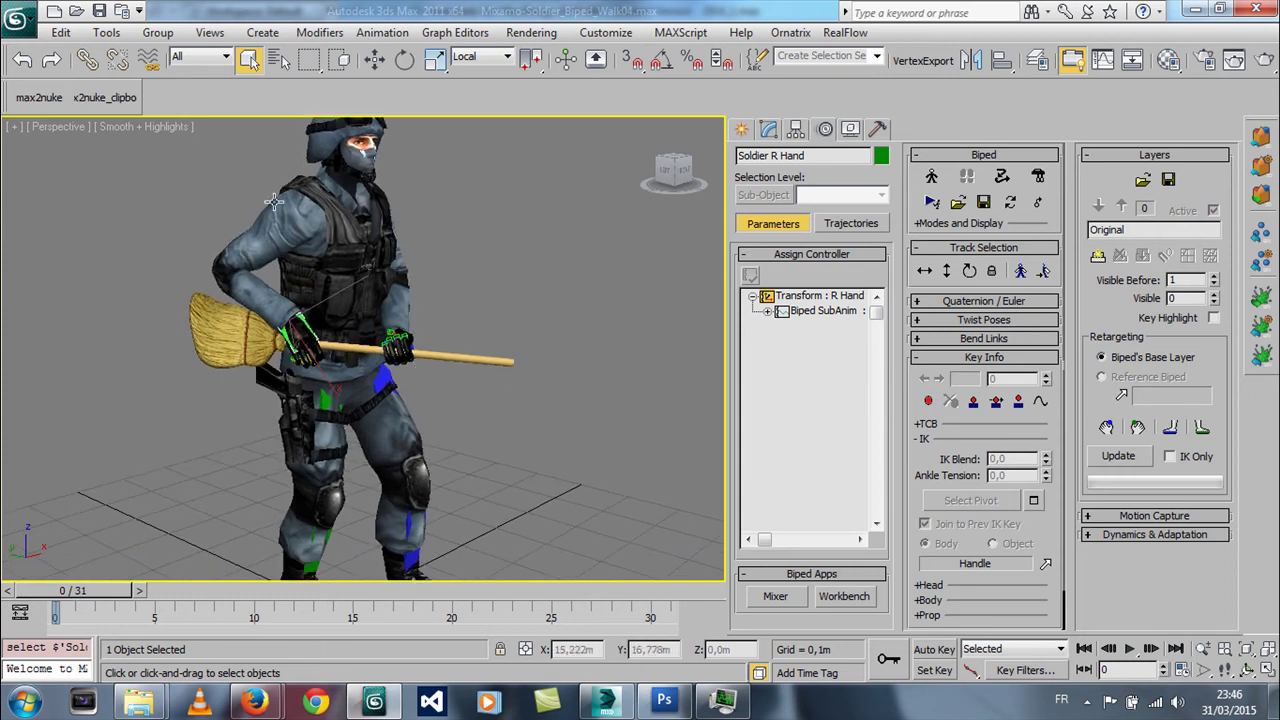
left_click(958, 204)
mouse_move(117, 209)
left_mouse_down()
mouse_move(277, 210)
mouse_move(107, 204)
left_mouse_up()
scroll(60, 160, "down", 1)
left_click(40, 187)
double_click(40, 187)
mouse_move(105, 591)
left_mouse_down()
mouse_move(541, 606)
mouse_move(60, 606)
mouse_move(570, 606)
mouse_move(27, 572)
left_mouse_up()
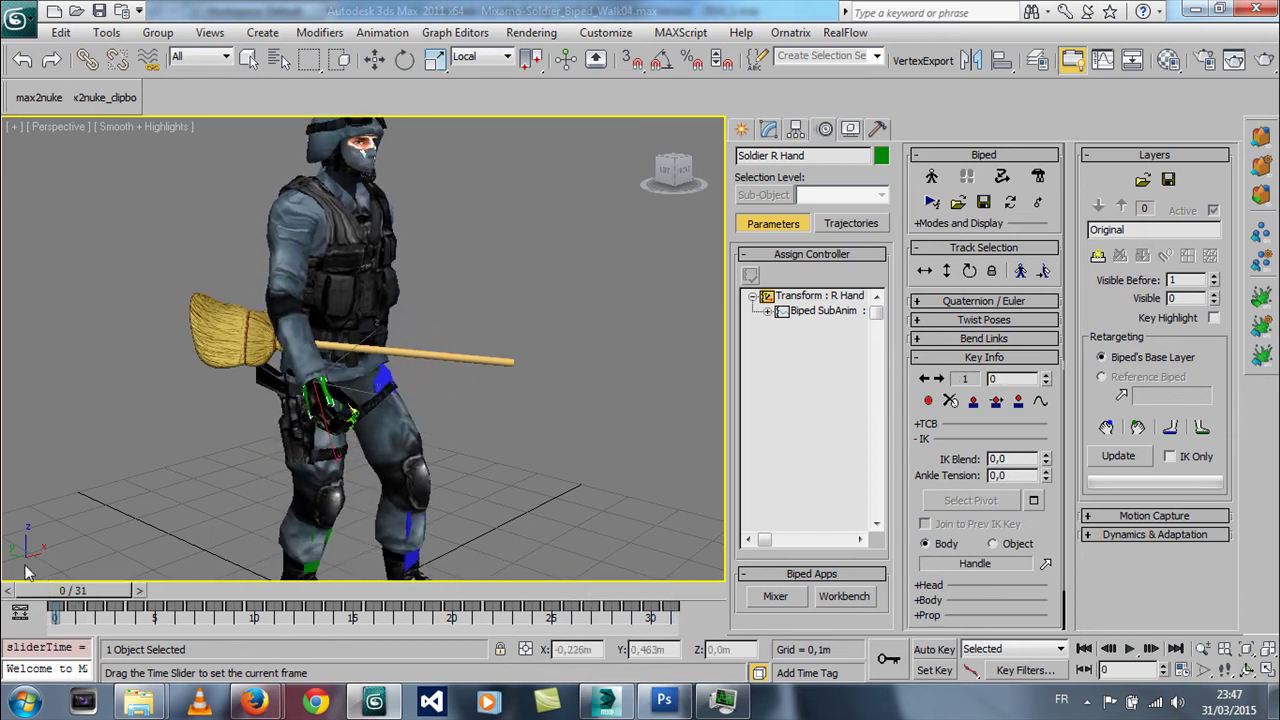
- Select the broom Handle for rotation and orbit to view the soldier from behind
left_click(231, 327)
key("e")
mouse_move(345, 292)
left_mouse_down()
mouse_move(574, 305)
mouse_move(420, 506)
left_mouse_up()
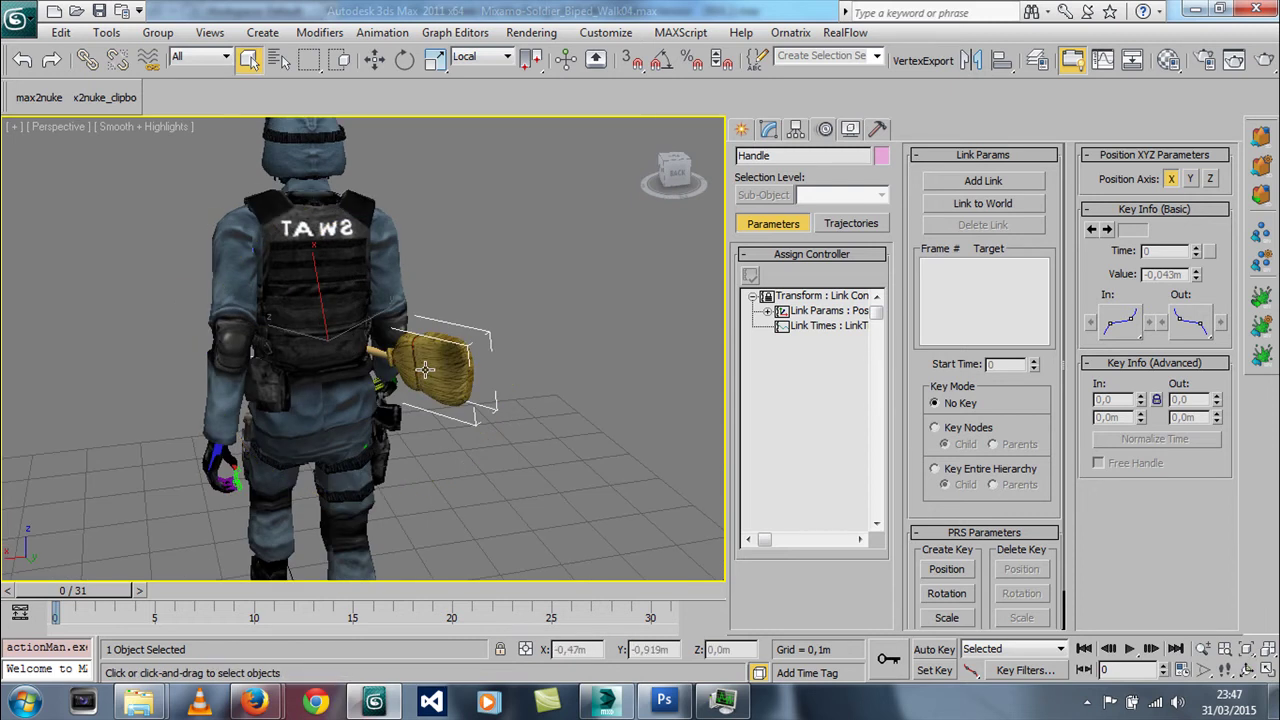
- Show the soldier in wireframe and zoom in to see his bones
key("F3")
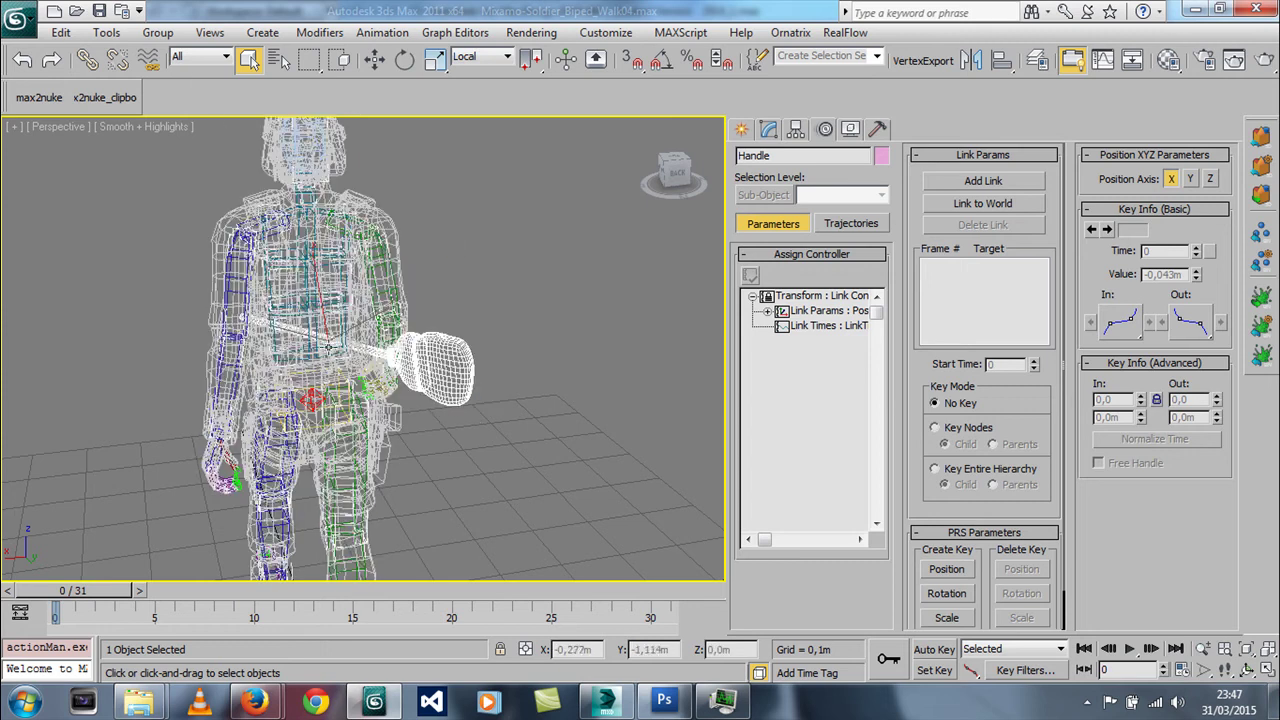
scroll(335, 350, "up", 1)
scroll(349, 363, "up", 2)
scroll(350, 360, "up", 2)
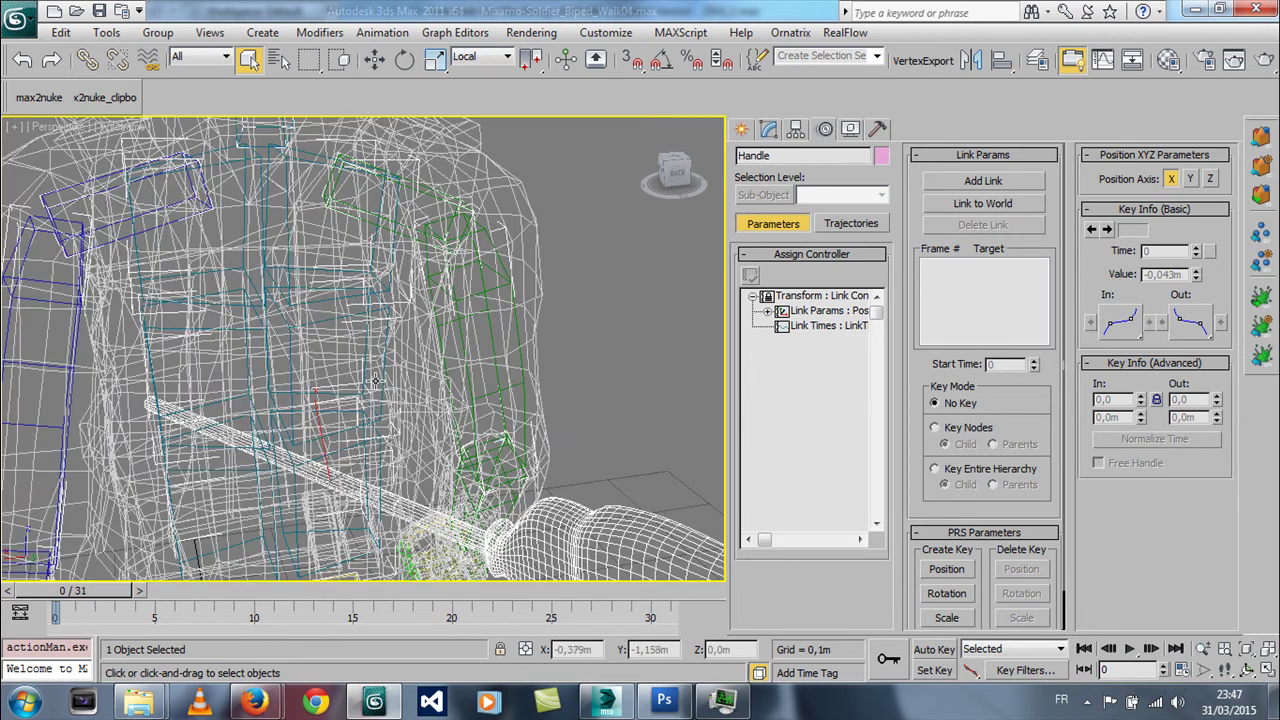
scroll(375, 375, "down", 5)
scroll(375, 375, "up", 5)
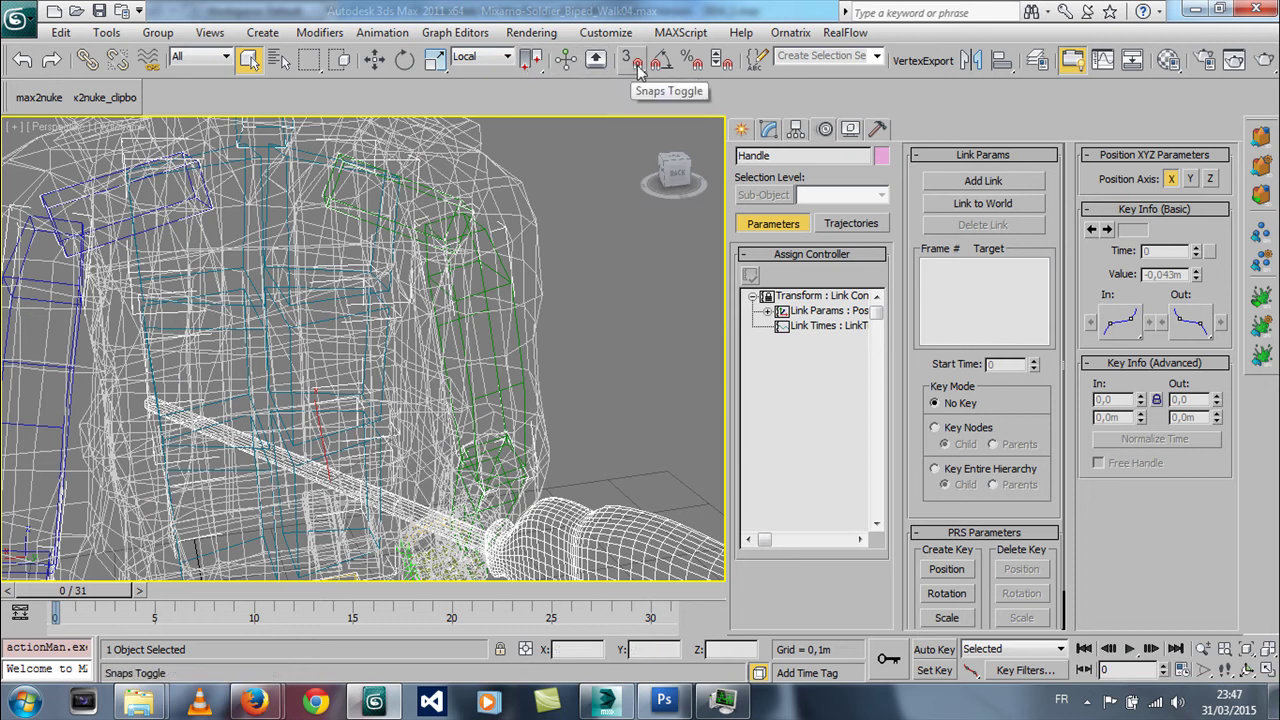
- Align the broom Handle to Soldier Spine2 on X/Y/Z position and all orientation axes, using the Bone filter
left_click(1001, 60)
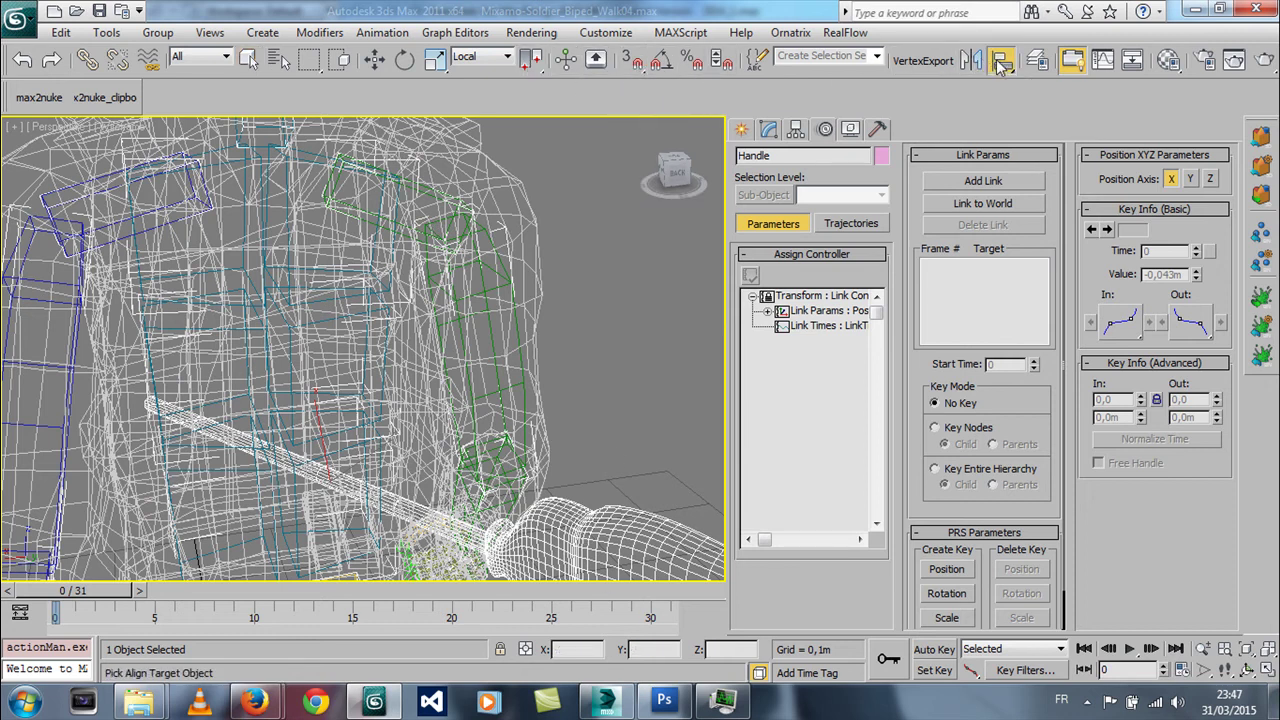
left_click(210, 57)
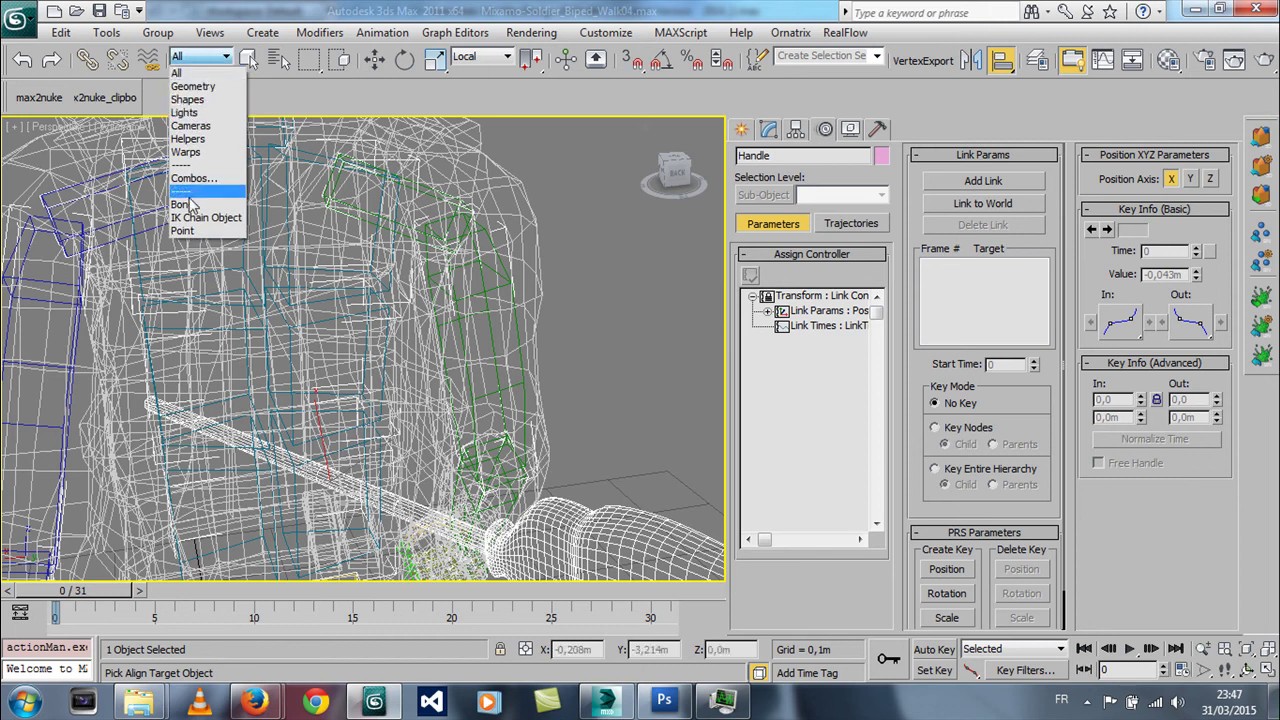
left_click(186, 204)
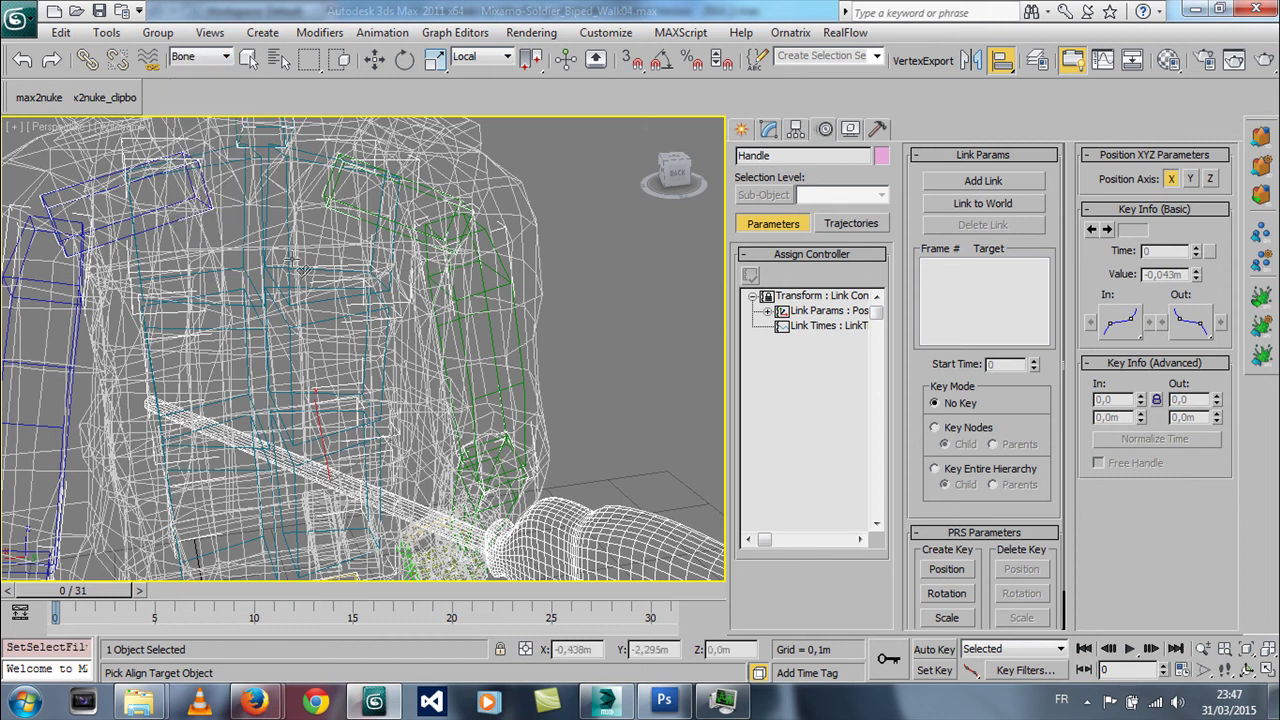
left_click(297, 303)
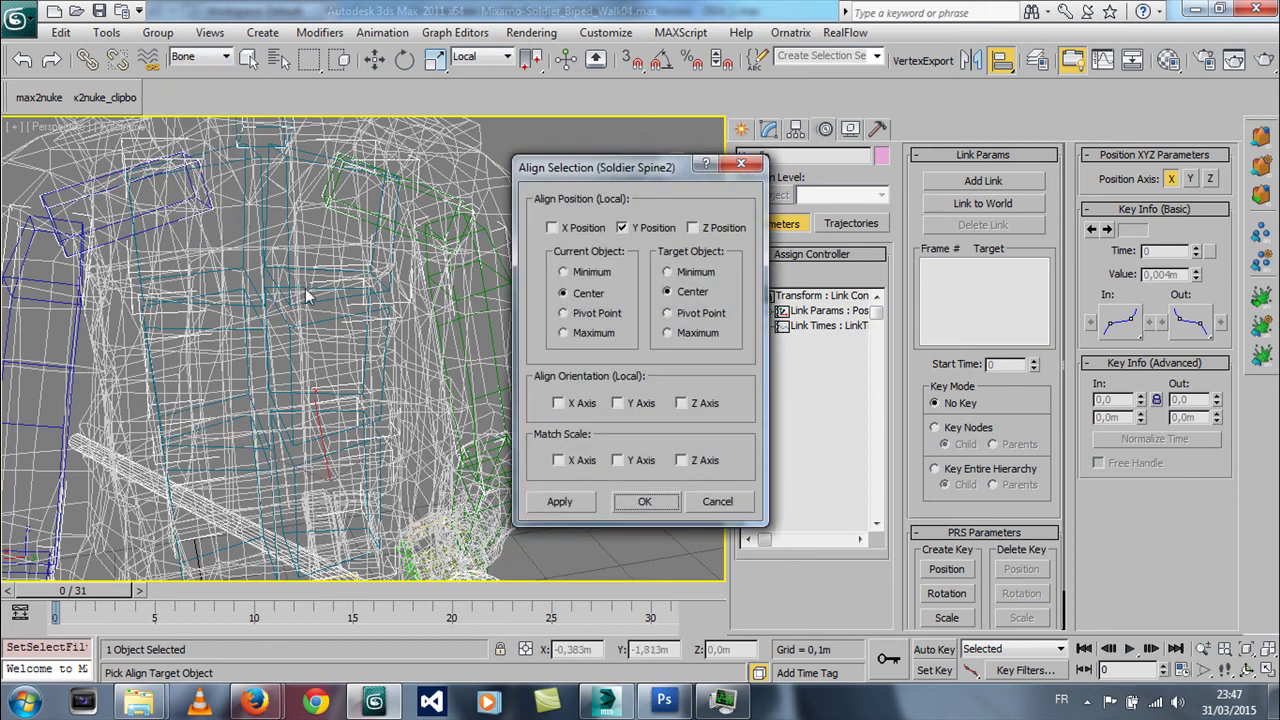
left_click(692, 228)
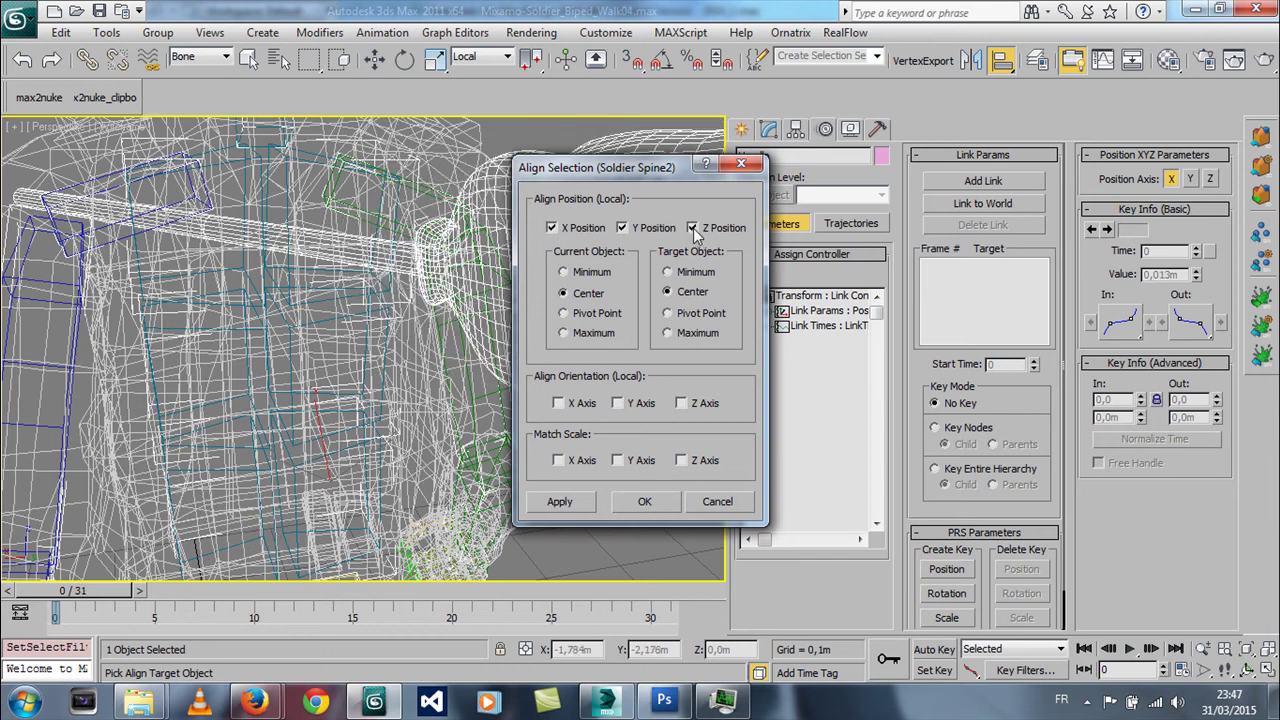
left_click(580, 404)
left_click(617, 403)
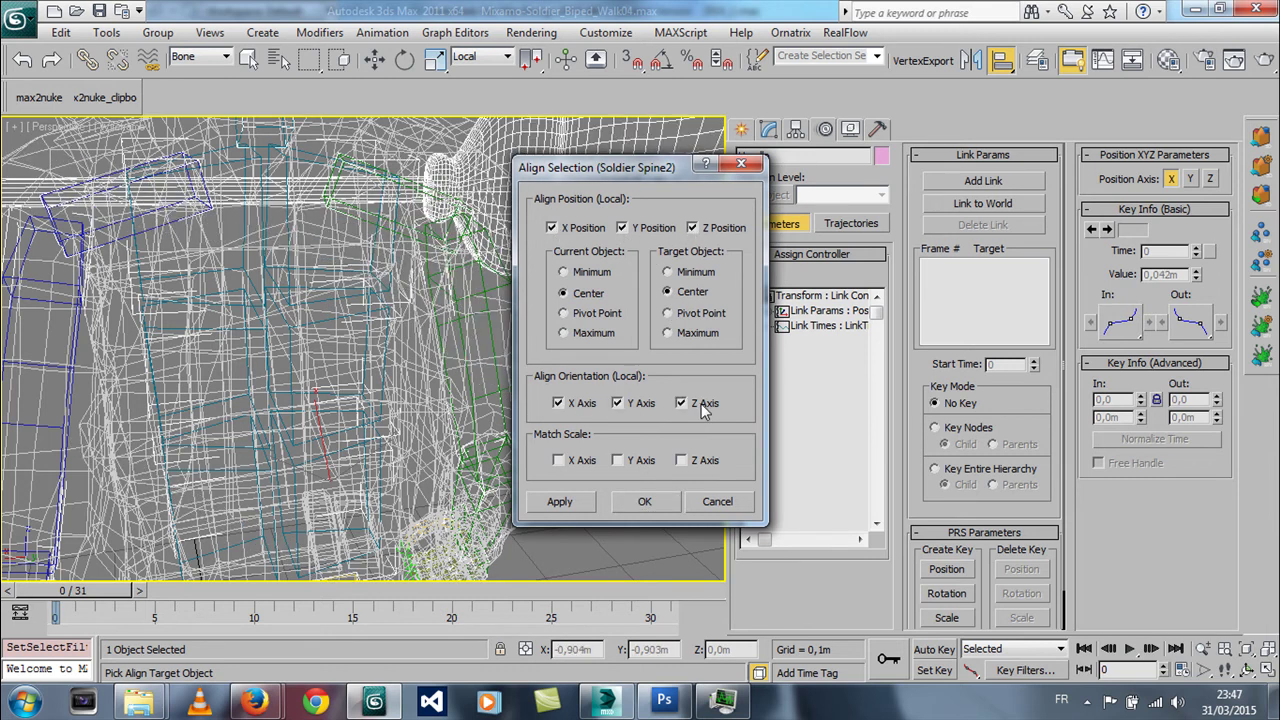
left_click(645, 503)
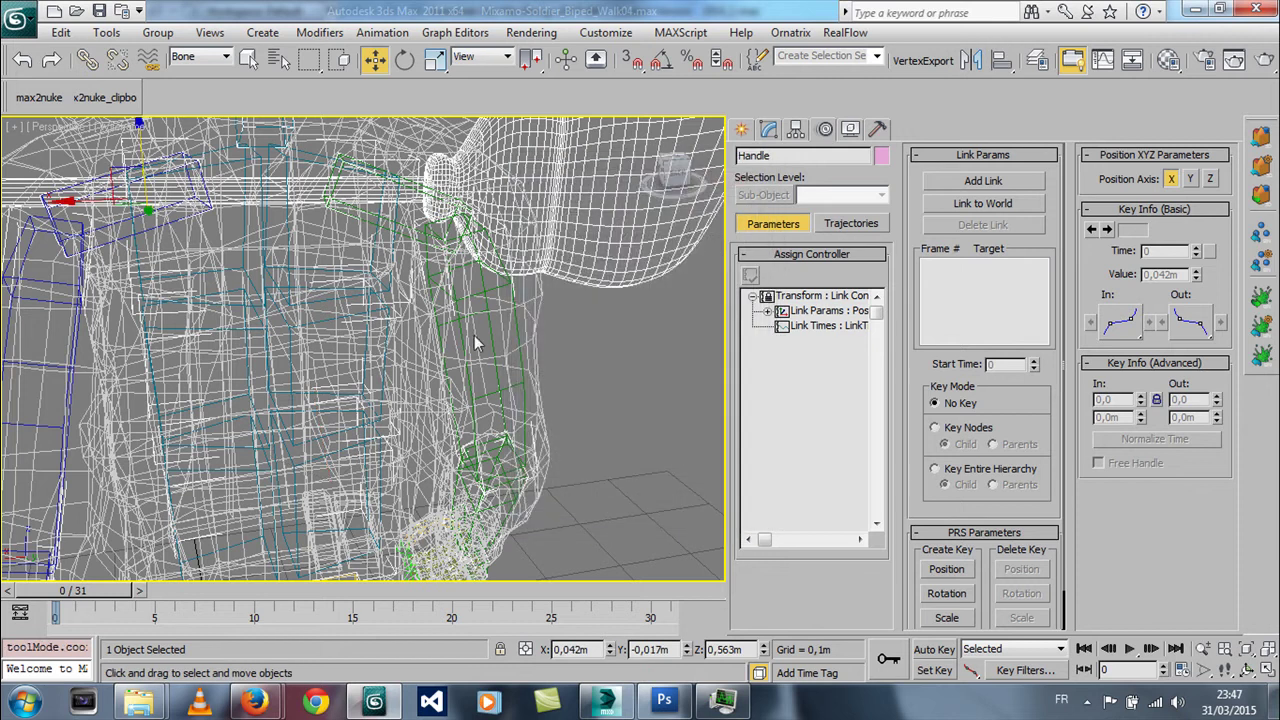
- Return to shaded display and move the broom Handle behind the soldier's back
key("F3")
scroll(310, 320, "down", 5)
mouse_move(336, 392)
middle_mouse_down("alt")
mouse_move(297, 366)
mouse_move(517, 369)
mouse_move(434, 380)
mouse_move(384, 416)
middle_mouse_up("alt")
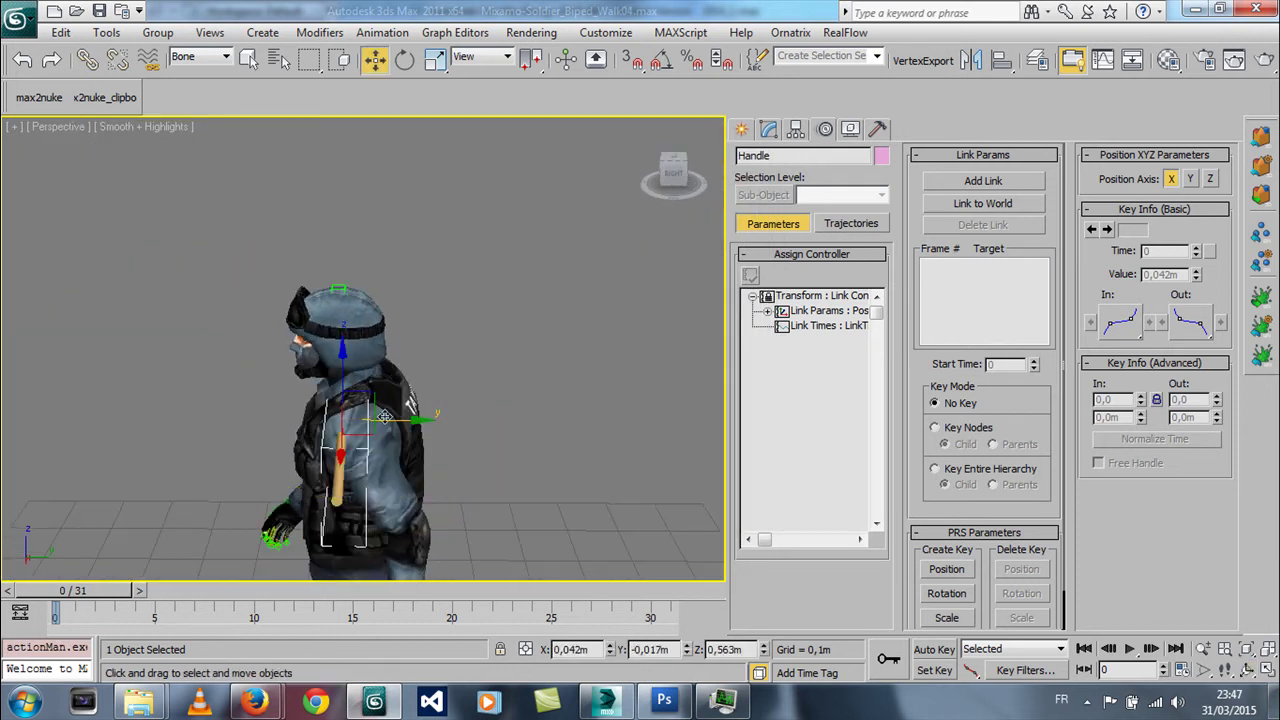
mouse_move(392, 421)
left_mouse_down()
mouse_move(474, 421)
mouse_move(440, 370)
left_mouse_up()
key("e")
middle_click_drag(440, 370, 437, 347, "alt")
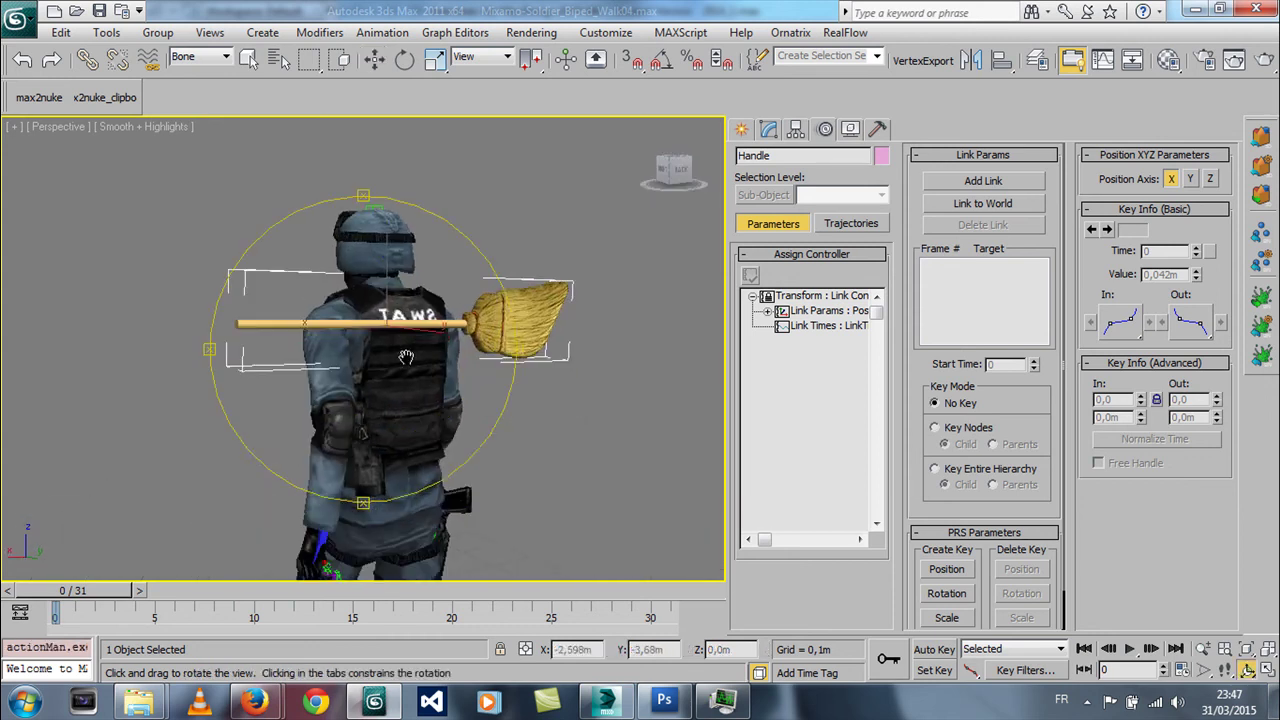
key("w")
- Rotate the broom so it lies diagonally across the soldier's back
right_click(386, 320)
left_click(420, 362)
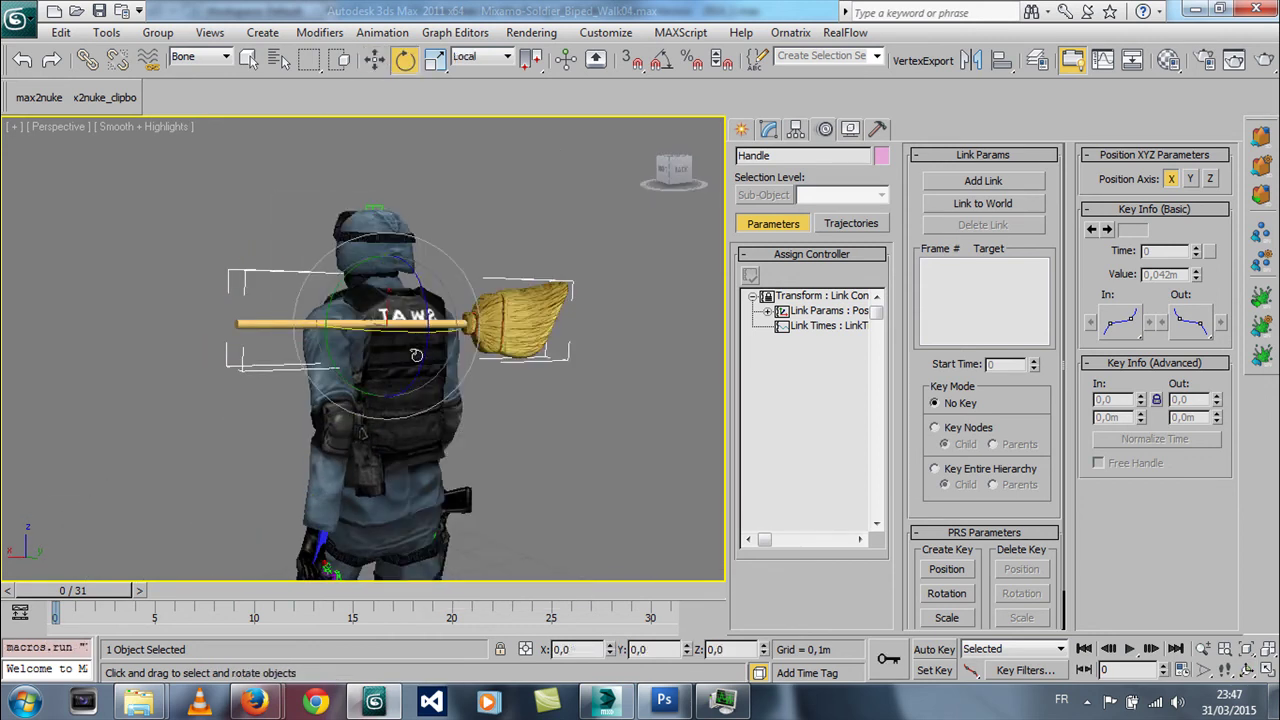
left_click_drag(343, 273, 392, 186)
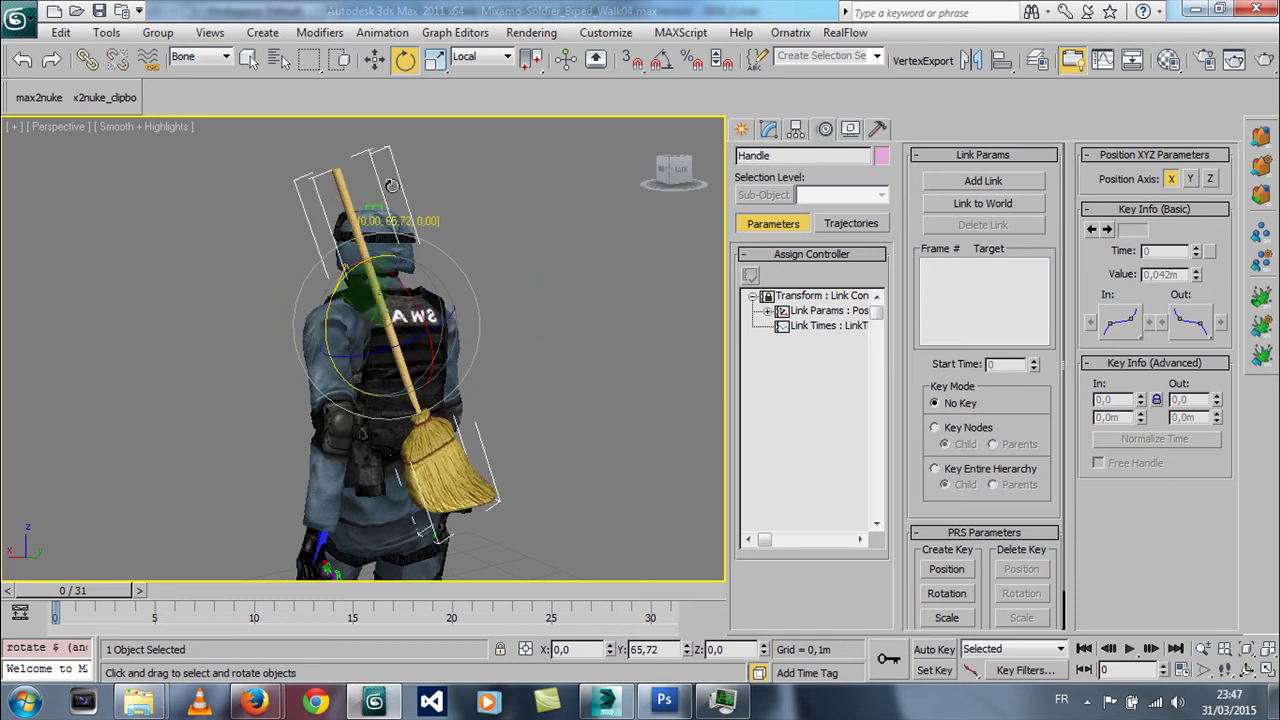
mouse_move(392, 186)
middle_mouse_down("alt")
mouse_move(331, 357)
mouse_move(400, 318)
middle_mouse_up("alt")
scroll(331, 357, "up", 5)
scroll(364, 356, "down", 5)
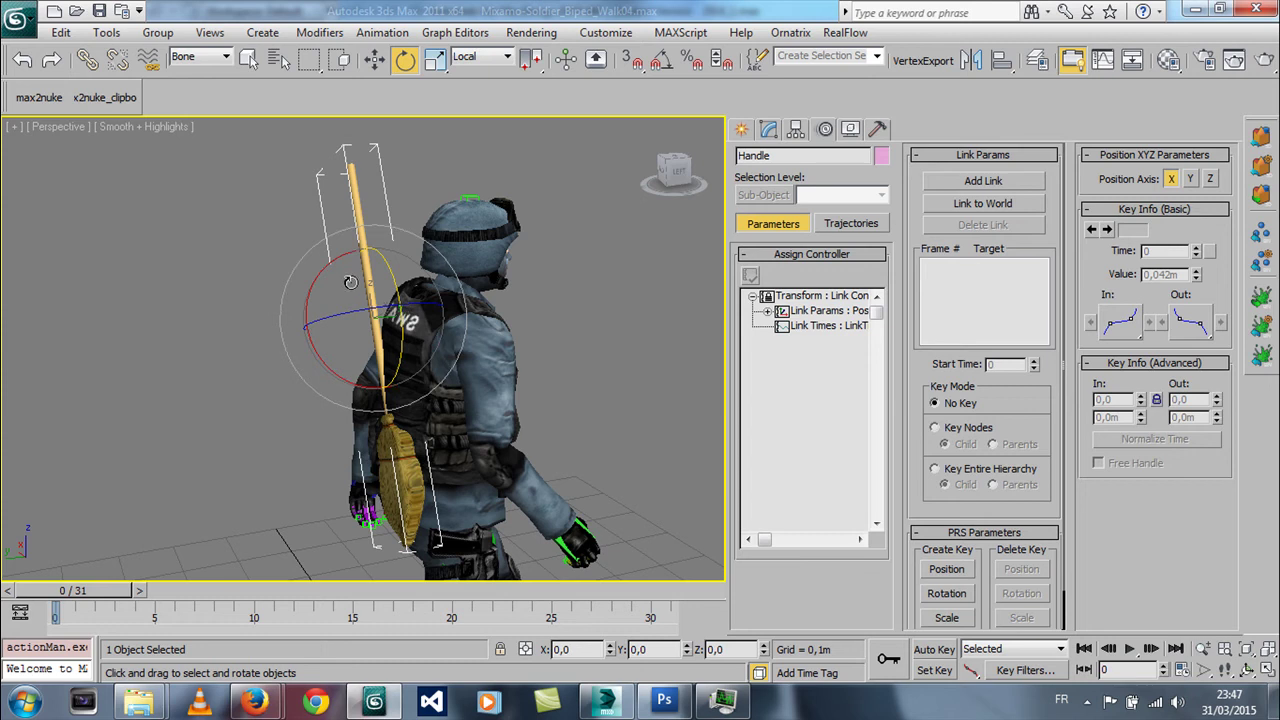
left_click_drag(320, 280, 380, 300)
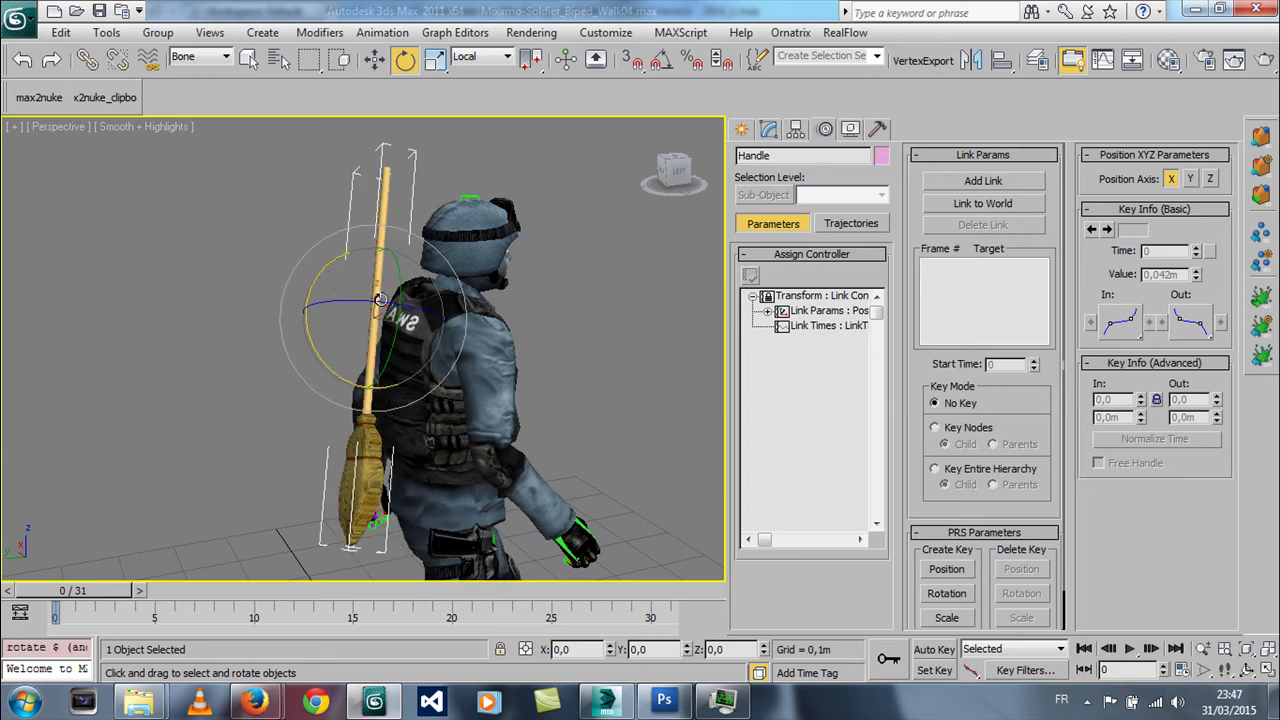
- Set the Move tool to the Local reference coordinate system
right_click(344, 333)
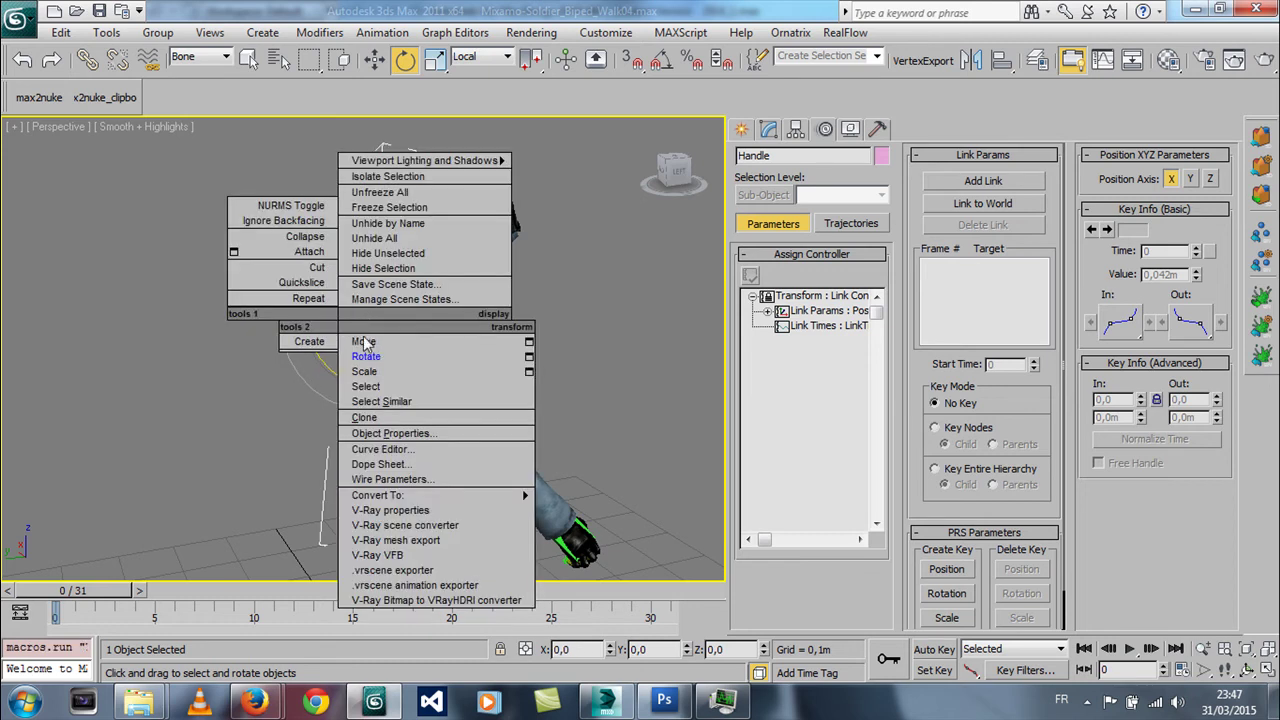
left_click(364, 342)
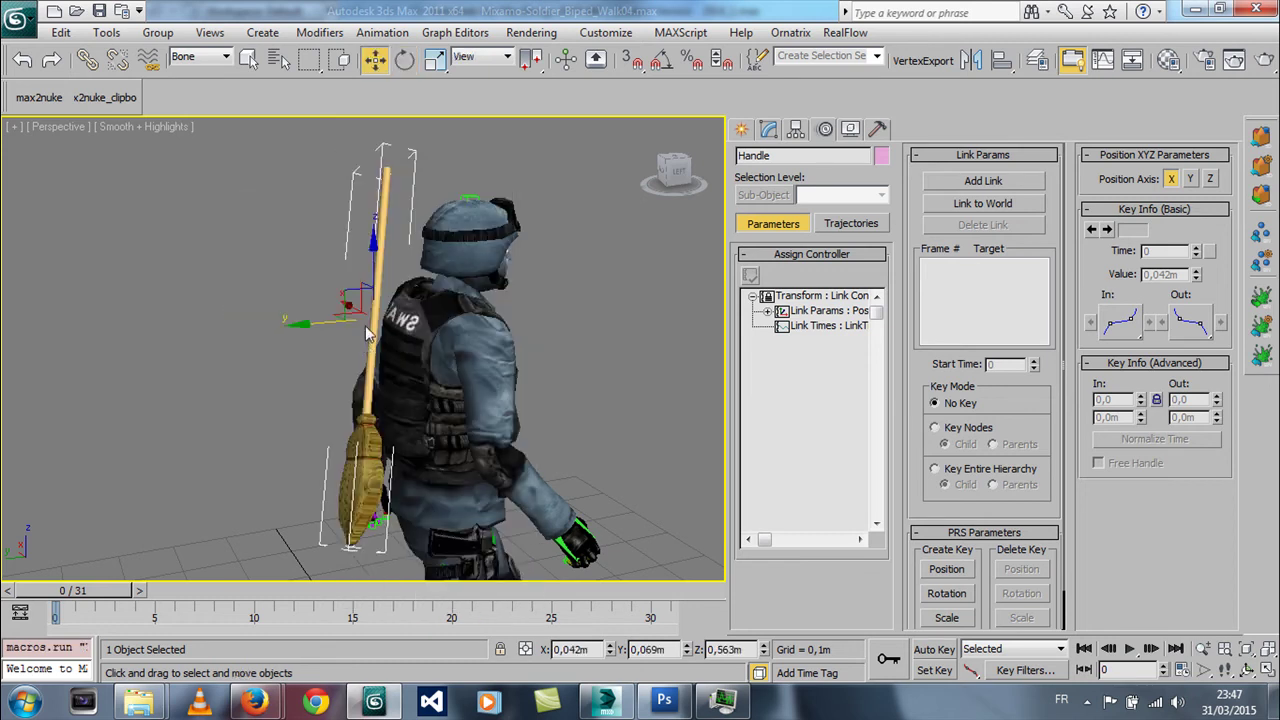
left_click(485, 57)
left_click(472, 127)
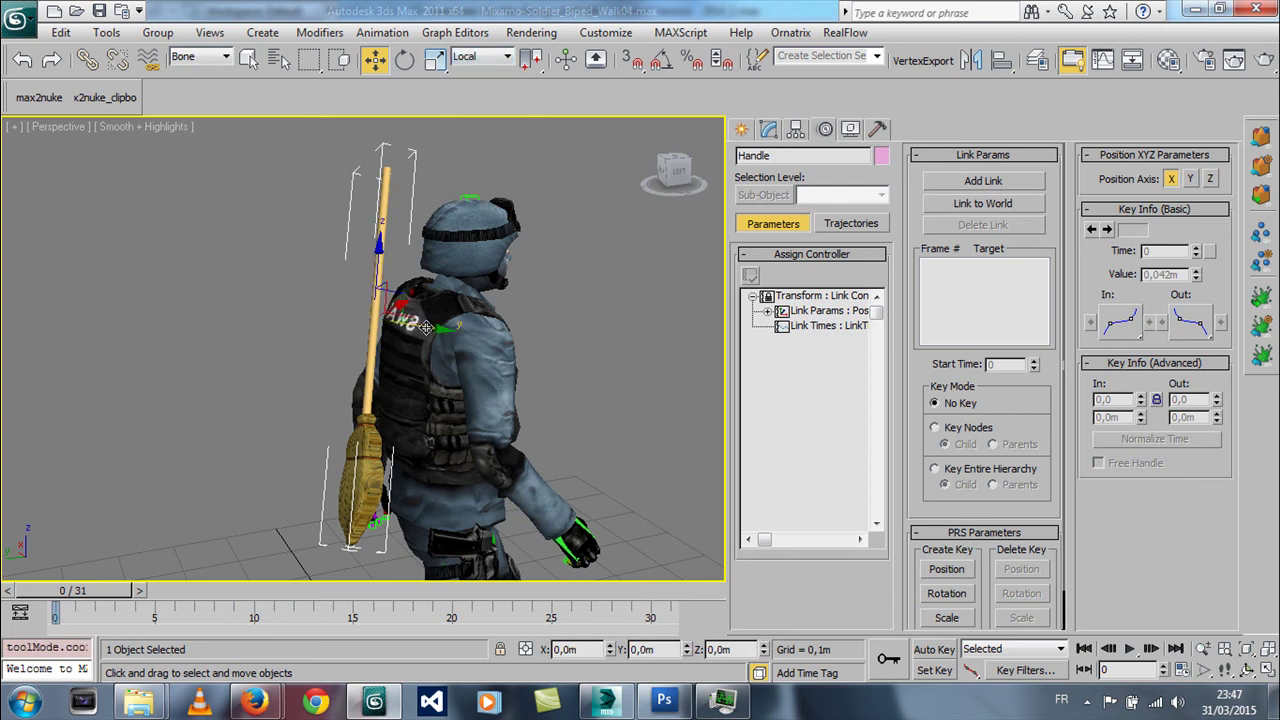
- Orbit around the soldier to inspect the broom resting on his back
mouse_move(433, 328)
middle_mouse_down("alt")
mouse_move(487, 360)
mouse_move(447, 345)
middle_mouse_up("alt")
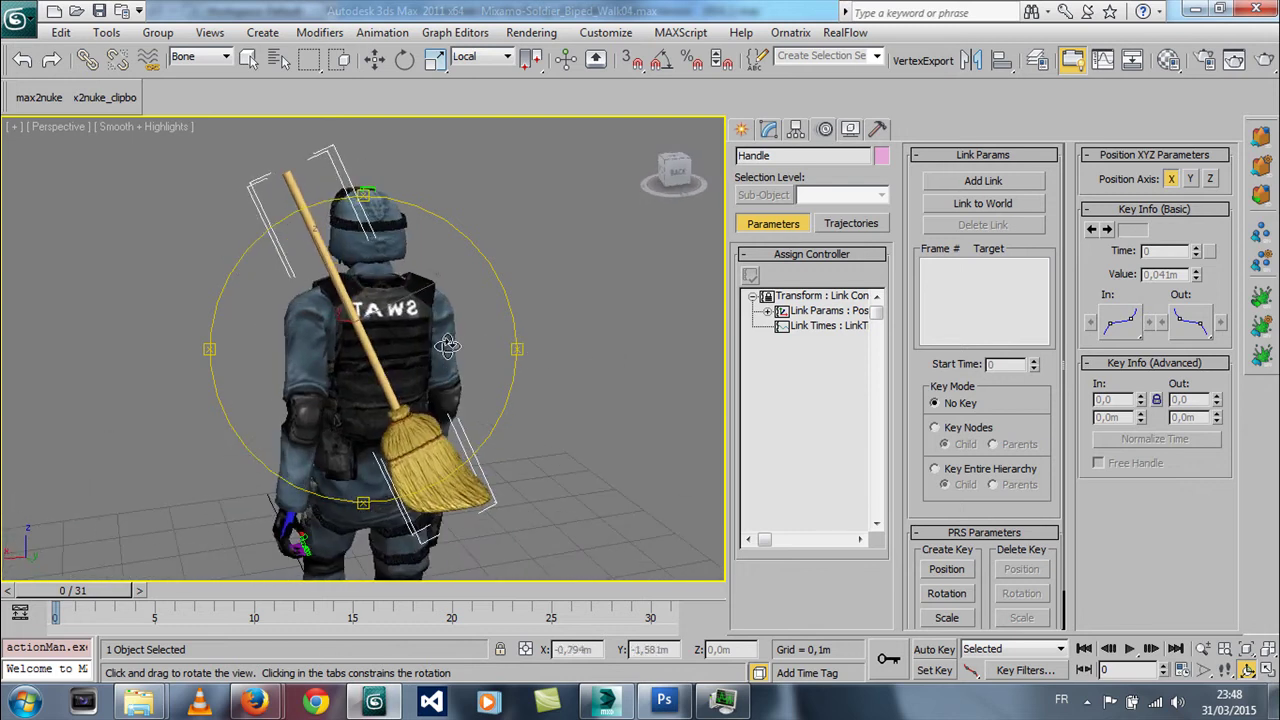
mouse_move(309, 346)
middle_mouse_down("alt")
mouse_move(467, 345)
mouse_move(377, 352)
middle_mouse_up("alt")
scroll(375, 345, "up", 3)
scroll(380, 350, "down", 3)
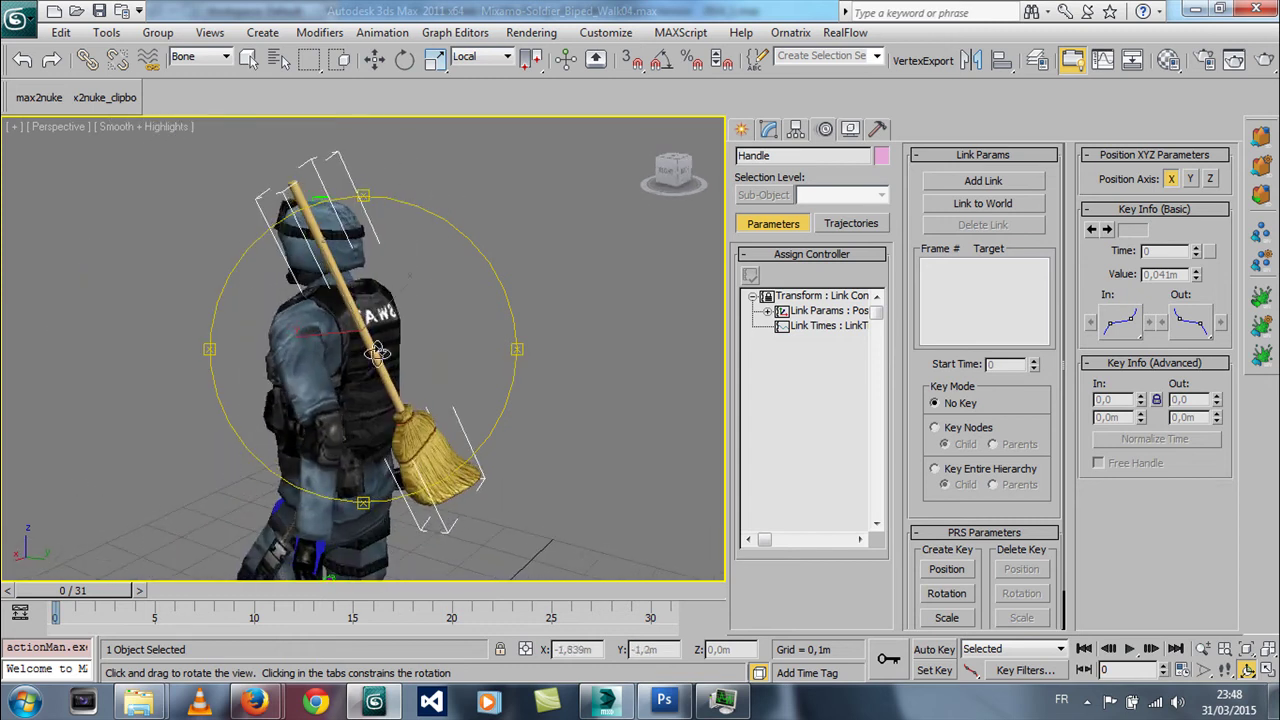
scroll(377, 352, "up", 2)
scroll(414, 363, "up", 2)
middle_click_drag(360, 366, 414, 349, "alt")
- Add a link from the broom Handle to the Soldier Spine2 bone in Link Params
left_click(954, 182)
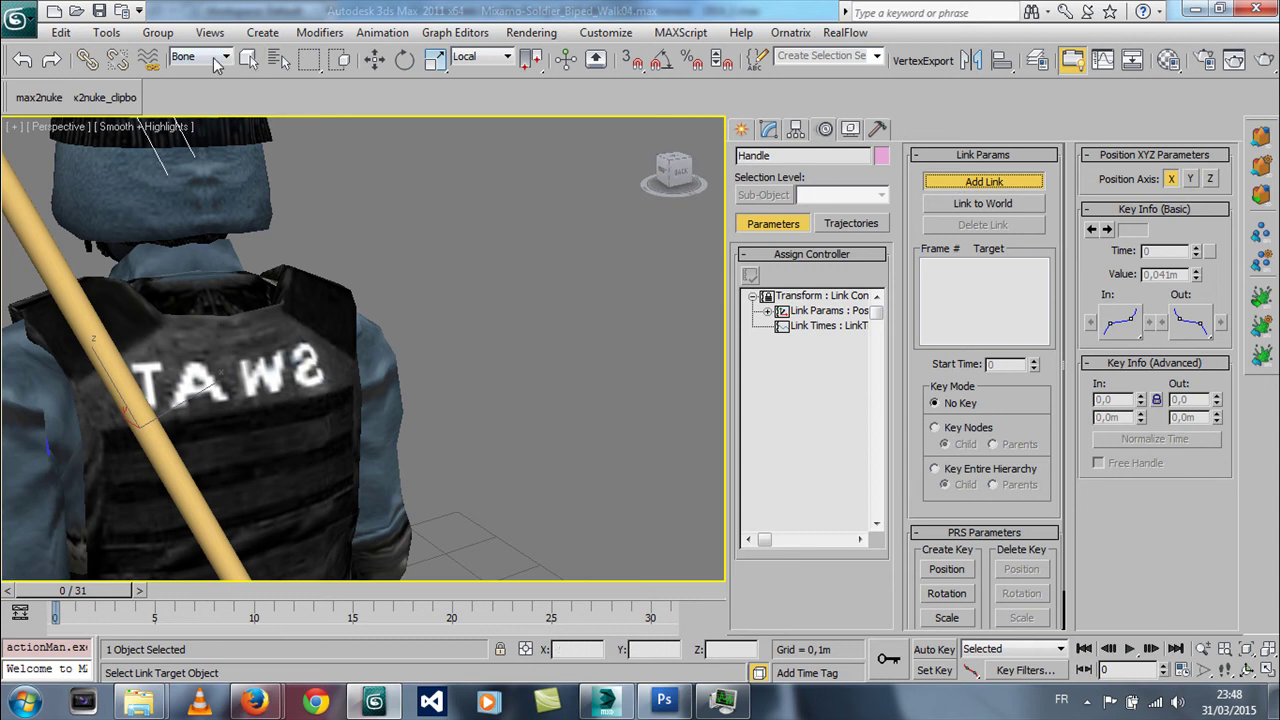
key("F3")
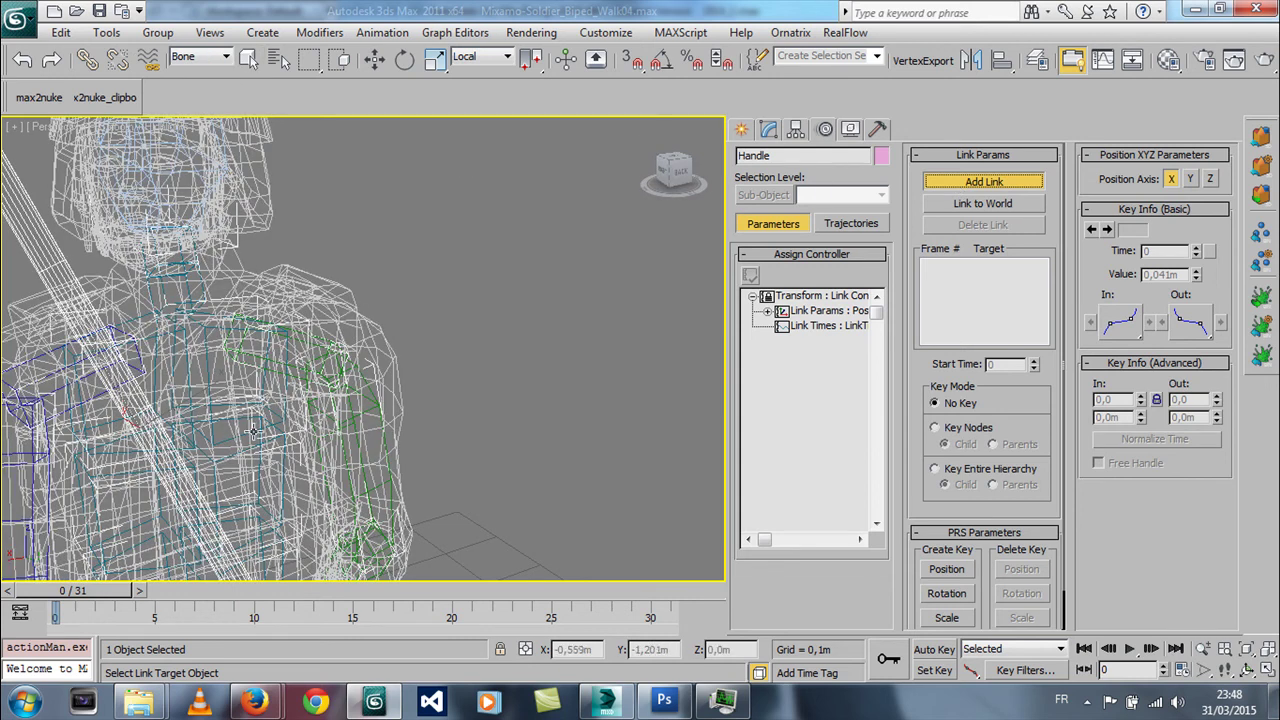
left_click(253, 432)
key("F3")
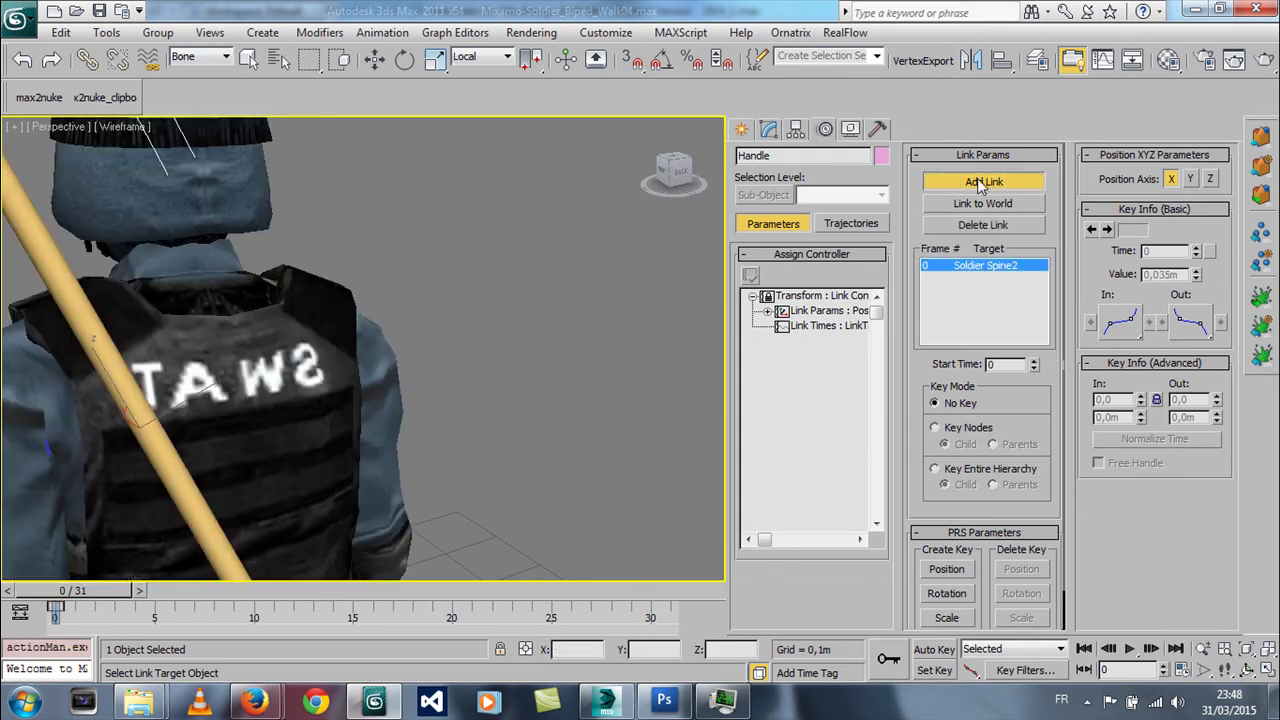
left_click(983, 185)
- Play the walk animation and orbit around to check the broom follows the soldier
key("ctrl+r")
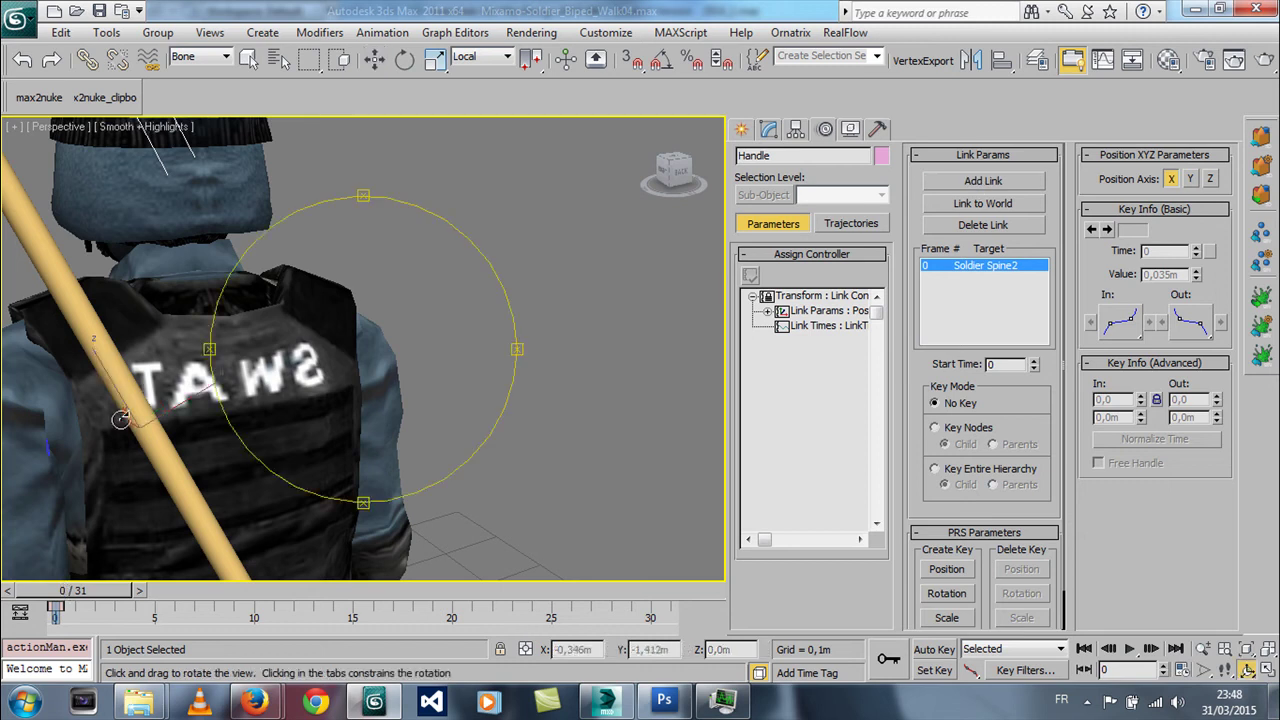
left_click_drag(381, 348, 551, 343)
scroll(551, 343, "down", 5)
mouse_move(403, 349)
left_mouse_down()
mouse_move(347, 311)
mouse_move(425, 365)
left_mouse_up()
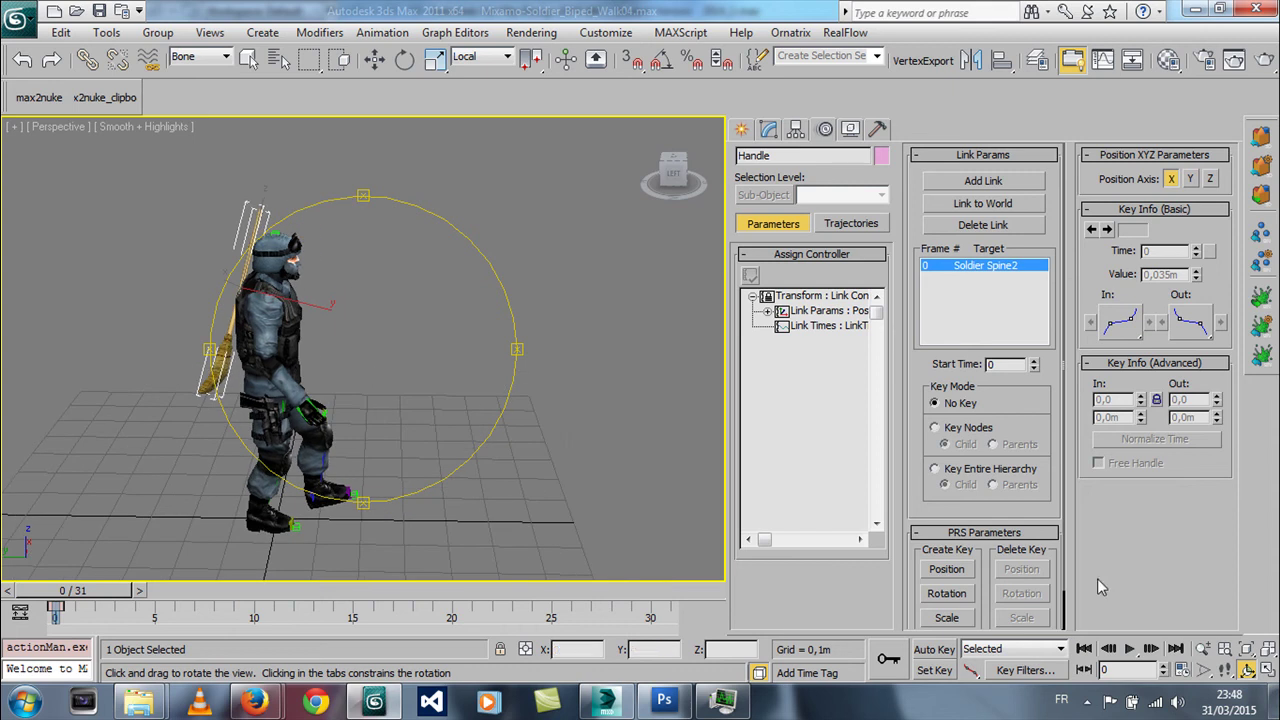
left_click(1141, 654)
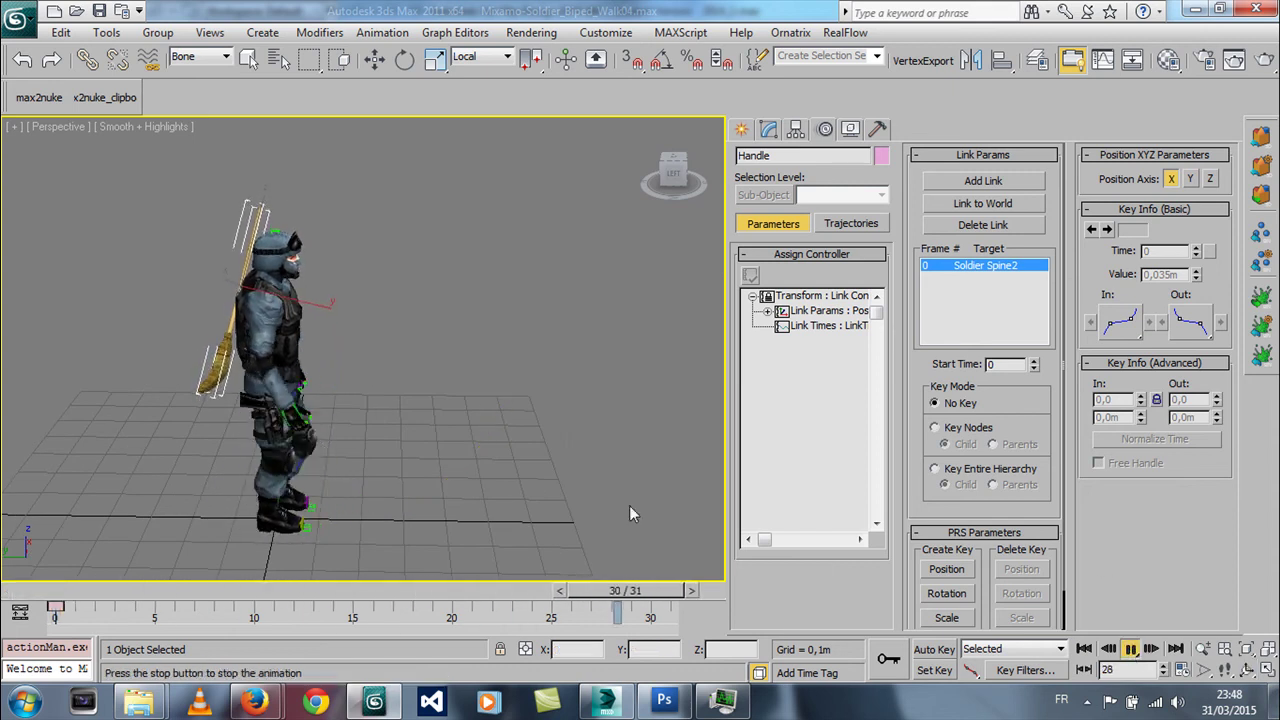
left_click_drag(267, 376, 448, 363)
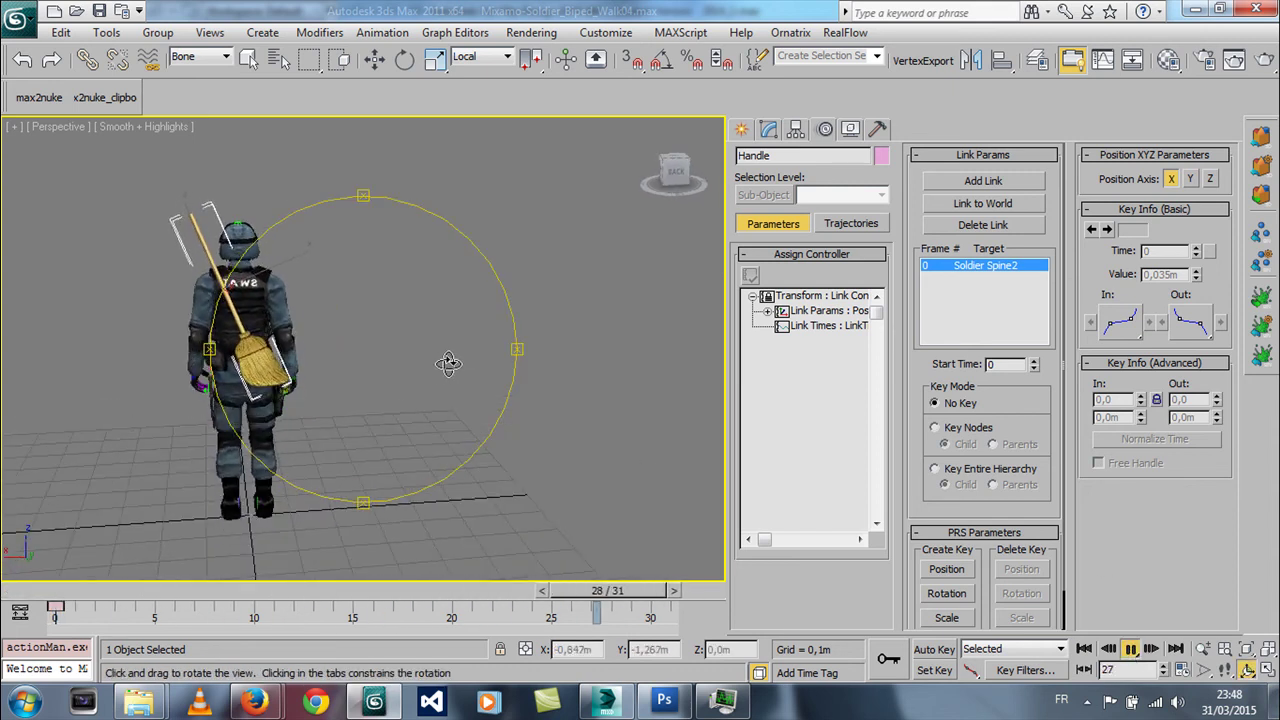
mouse_move(420, 360)
left_mouse_down()
mouse_move(297, 363)
mouse_move(300, 400)
left_mouse_up()
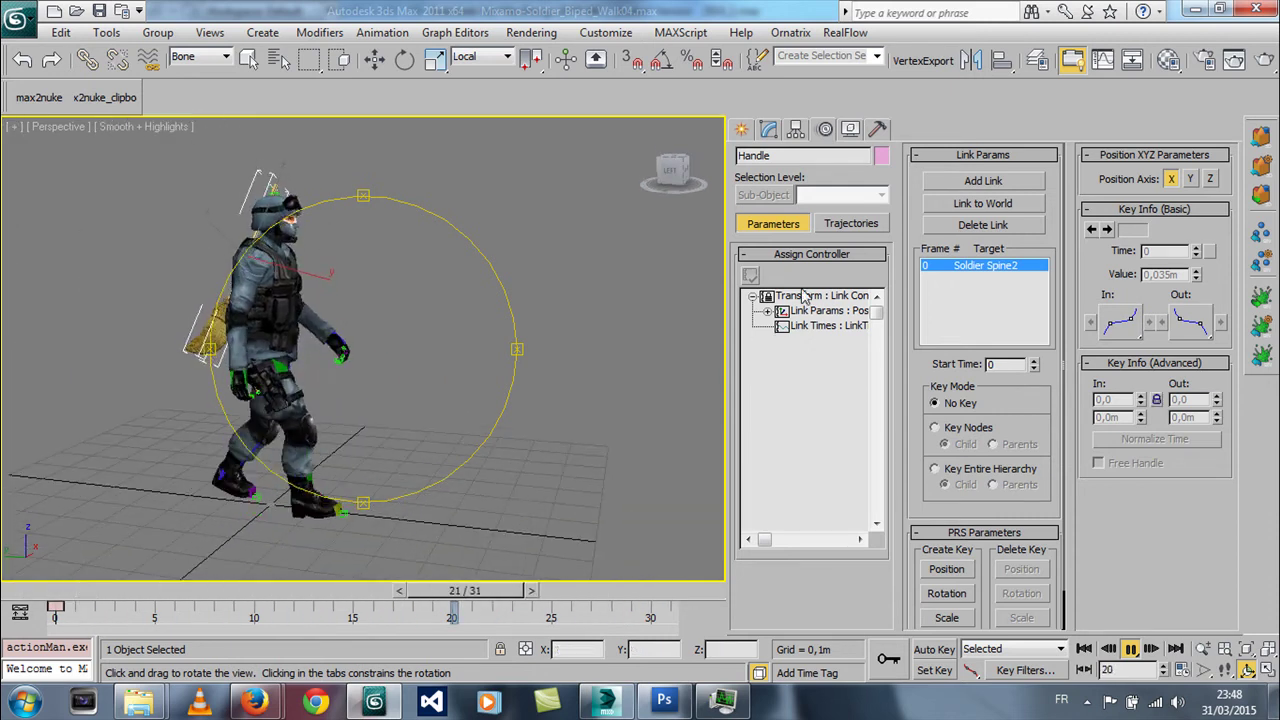
left_click_drag(230, 270, 340, 352)
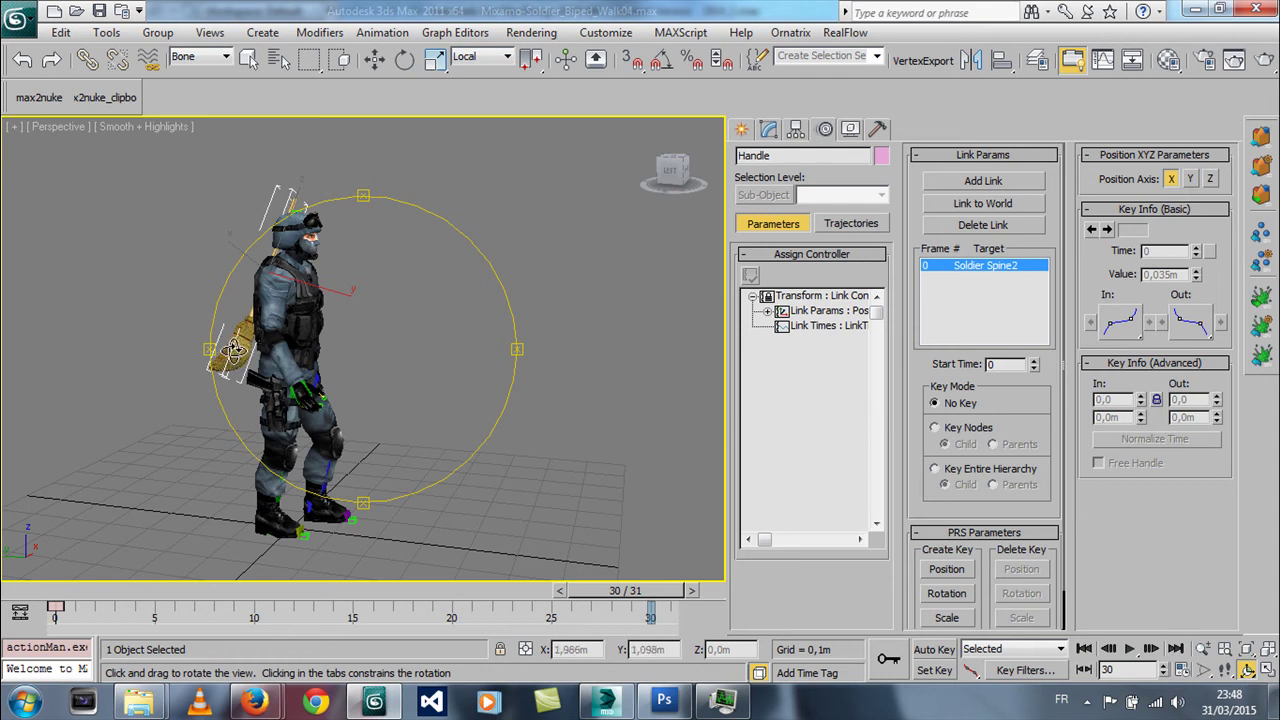
left_click_drag(233, 350, 252, 398)
- Orbit around the soldier to check the linked broom from several sides
key("w")
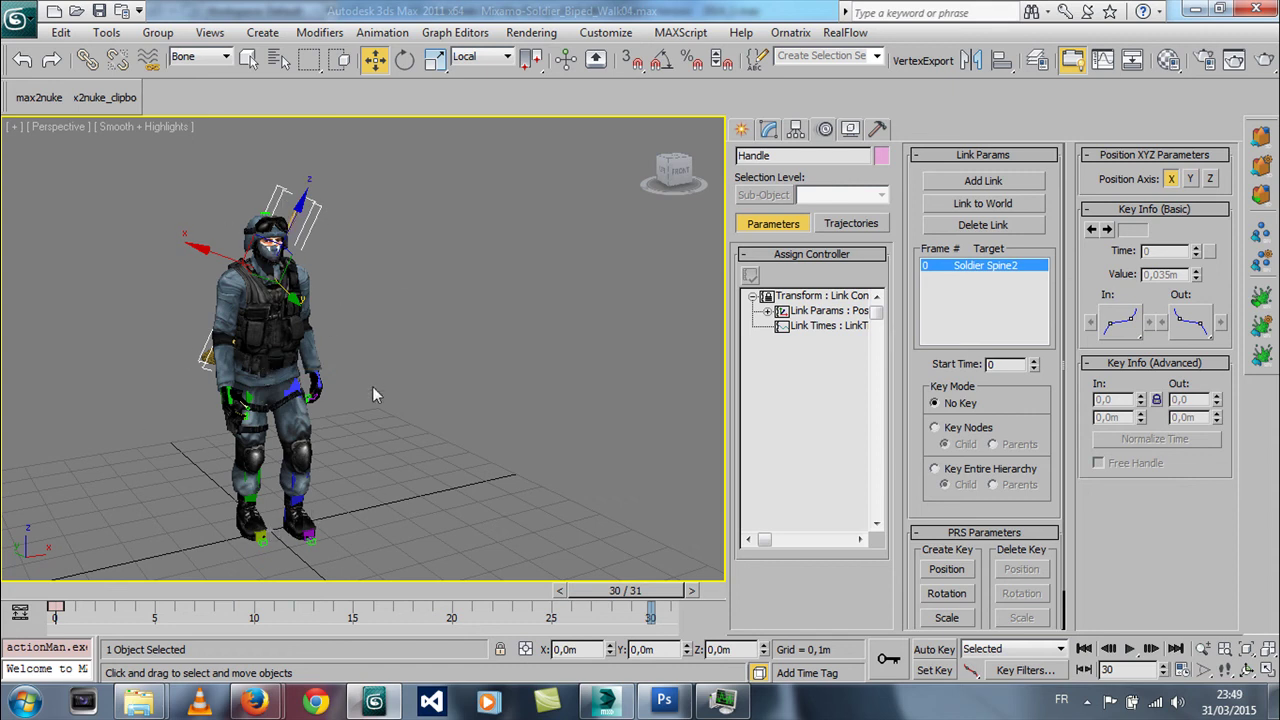
key("ctrl+r")
mouse_move(310, 323)
left_mouse_down()
mouse_move(344, 343)
mouse_move(248, 232)
left_mouse_up()
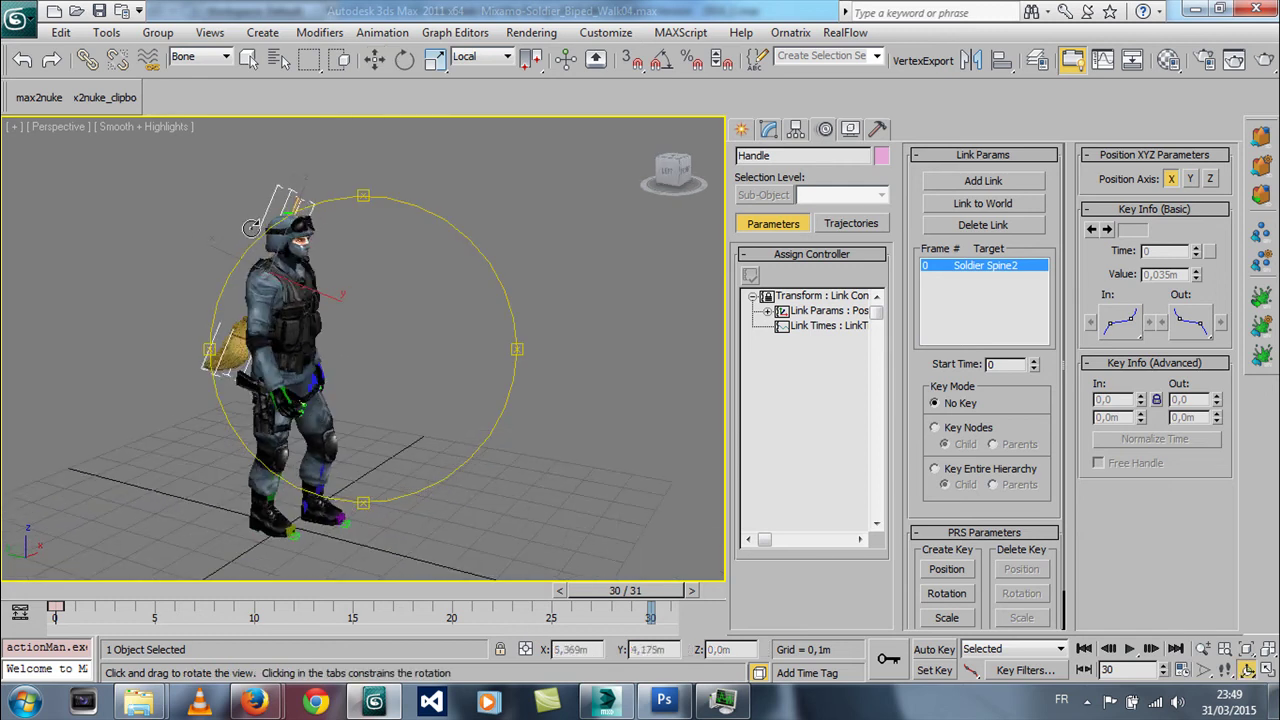
mouse_move(327, 288)
left_mouse_down()
mouse_move(369, 330)
mouse_move(361, 339)
left_mouse_up()
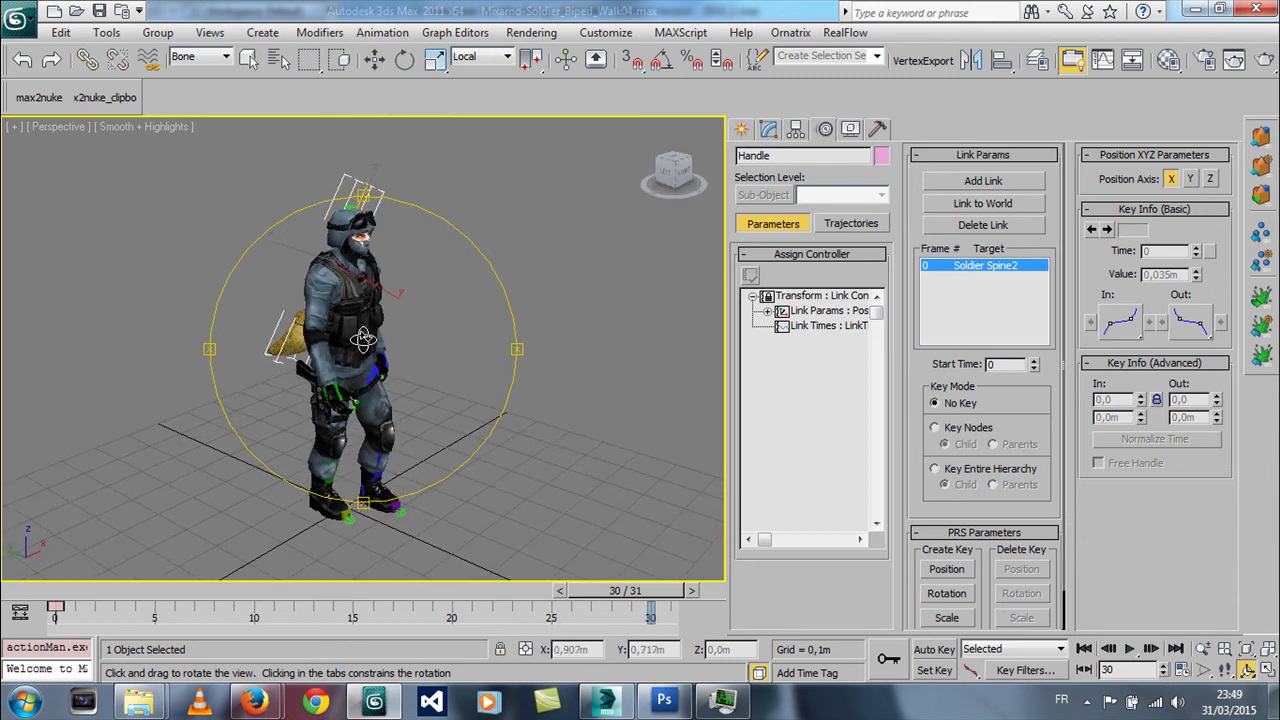
left_click_drag(365, 340, 338, 345)
scroll(337, 349, "up", 5)
scroll(345, 330, "down", 5)
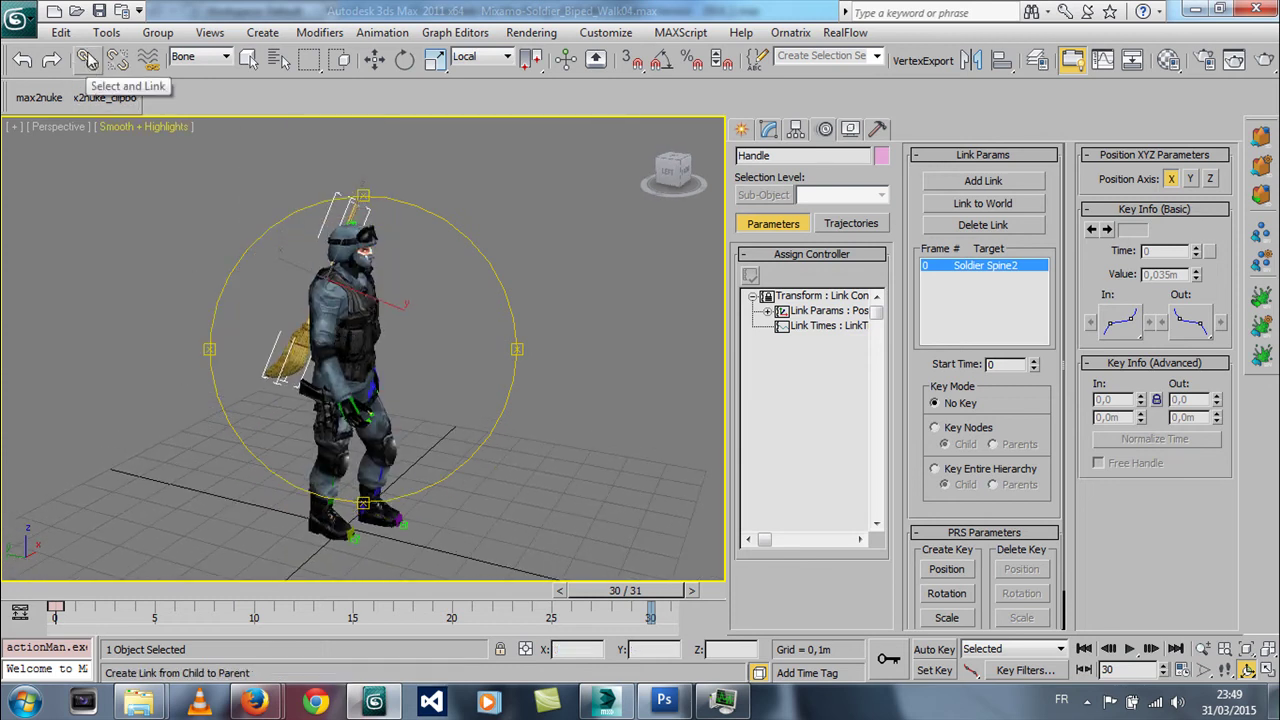
- Set the selection filter from Bone back to All
left_click(200, 56)
left_click(186, 69)
left_click_drag(335, 343, 345, 337)
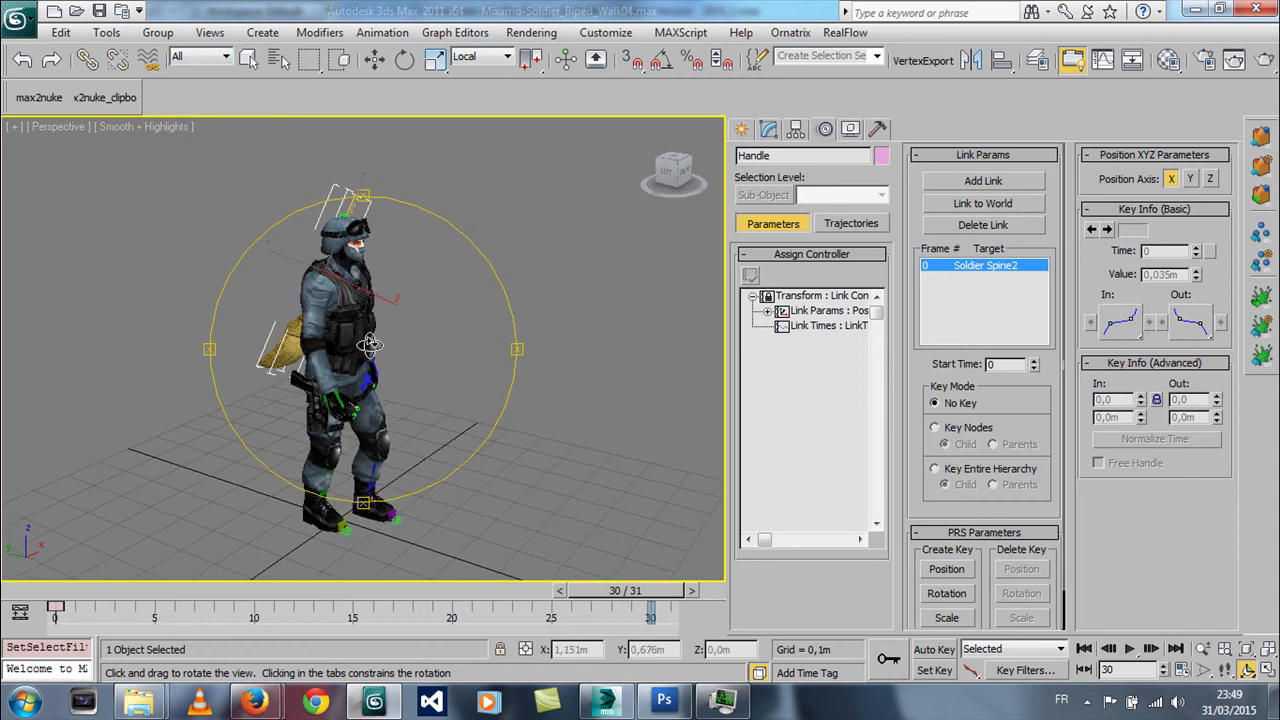
left_click(18, 18)
- Save the scene under the new name SoldierAnime2.max
left_click(40, 240)
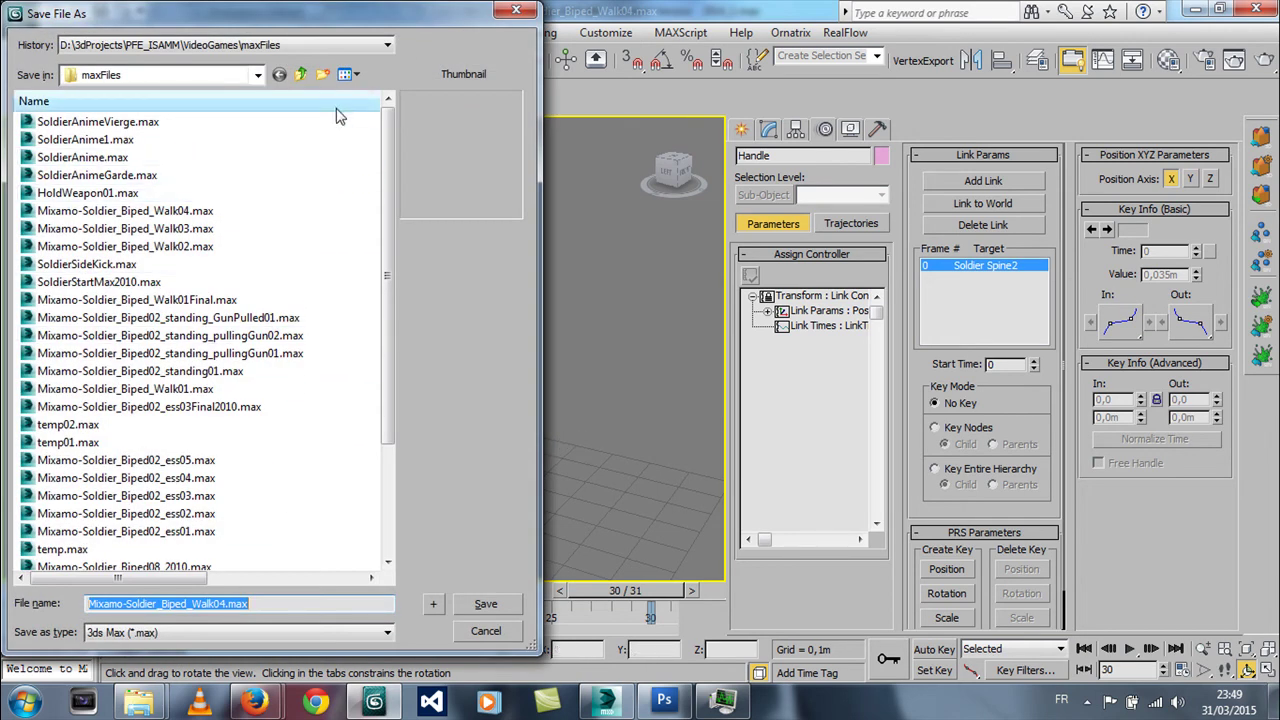
mouse_move(190, 579)
left_mouse_down()
mouse_move(285, 590)
mouse_move(140, 579)
left_mouse_up()
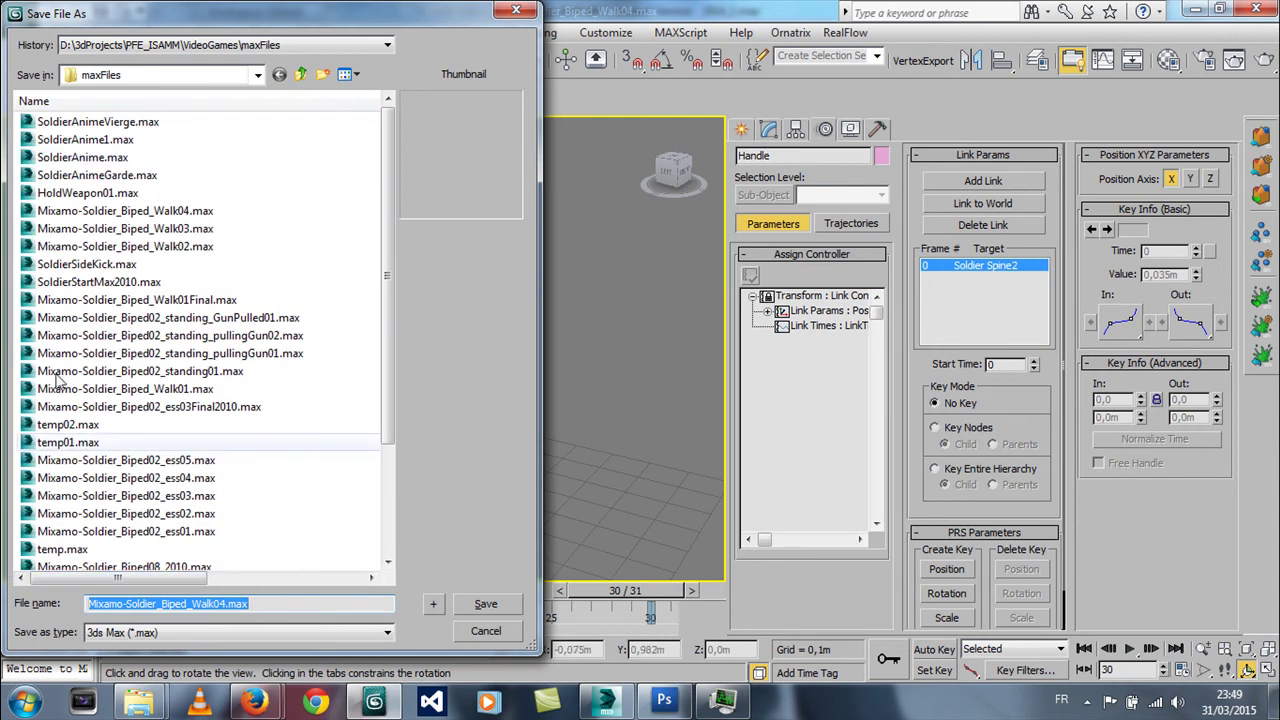
left_click(92, 140)
left_click(150, 603)
type("2")
key("Return")
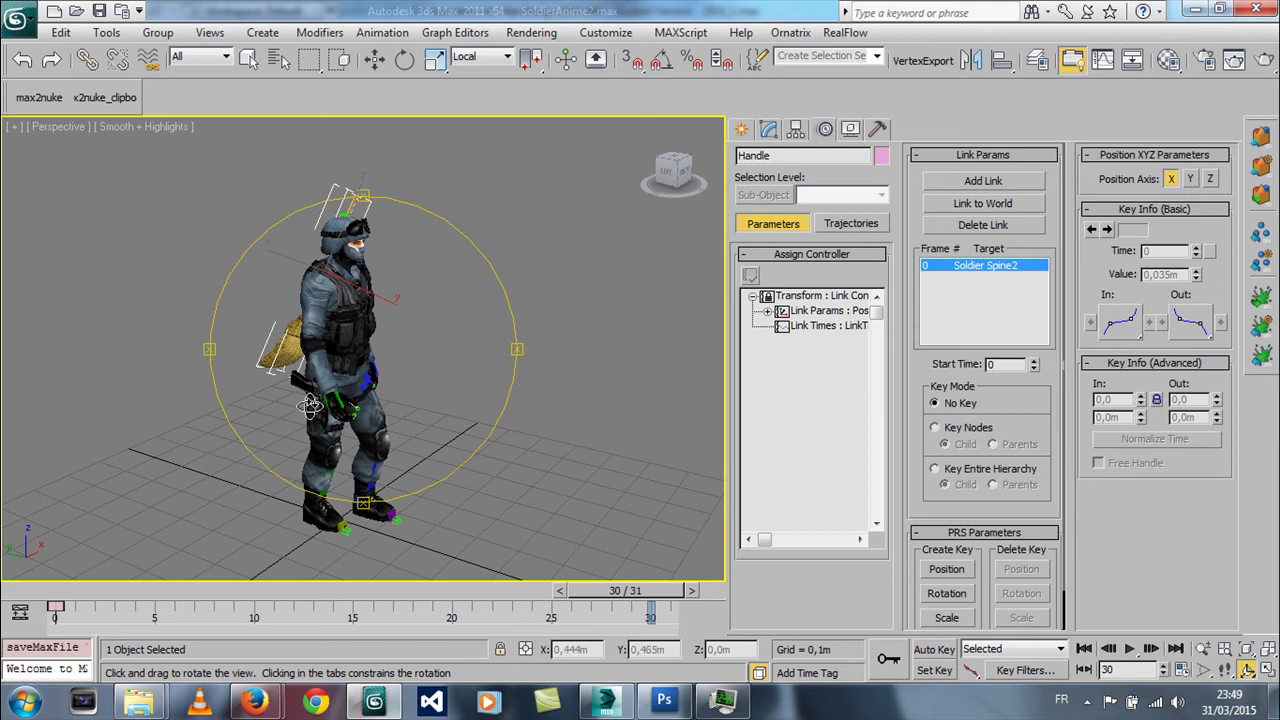
- Select all 54 biped bones and convert the walk to footsteps with a keyframe per frame
key("w")
left_click(367, 383)
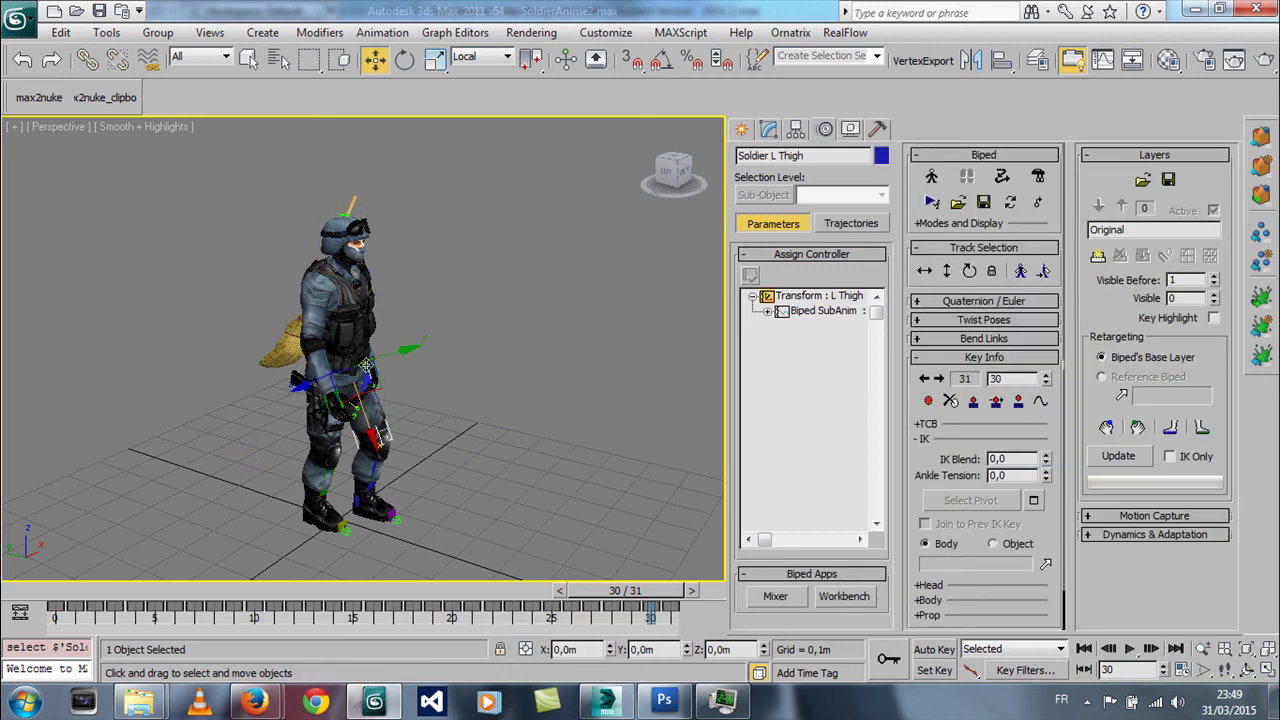
left_click(200, 57)
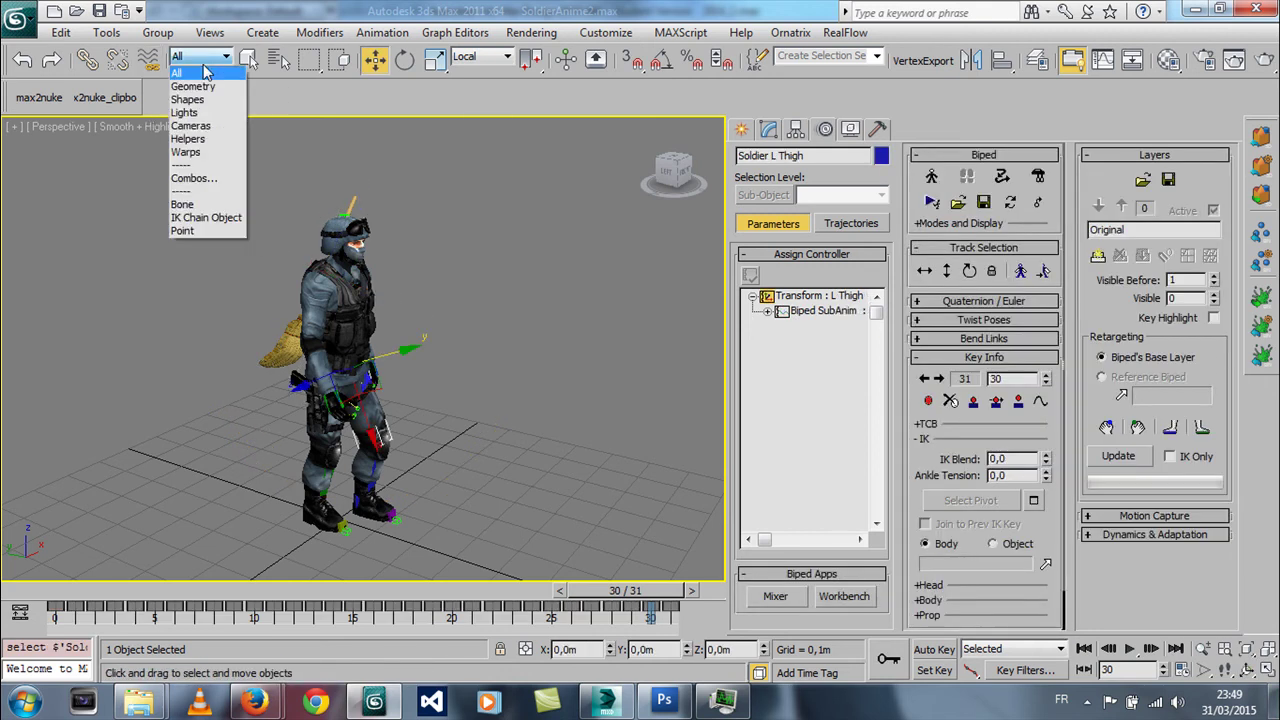
left_click(197, 206)
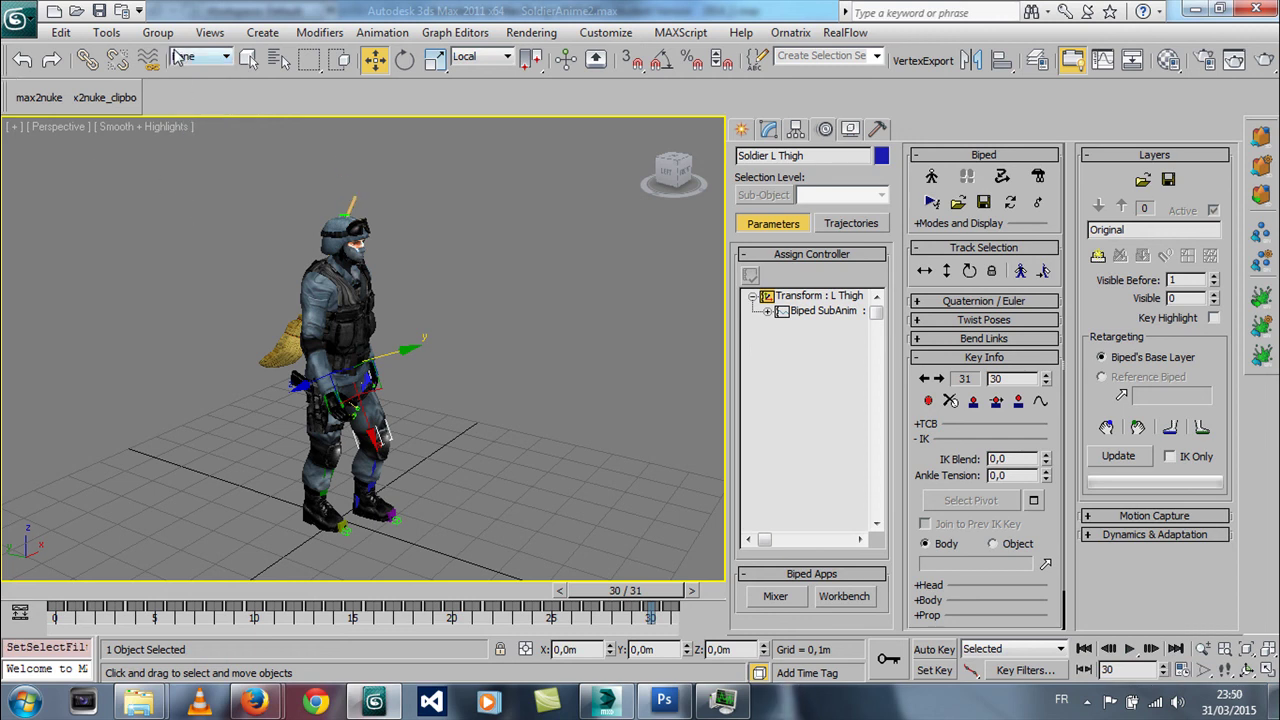
mouse_move(195, 137)
left_mouse_down()
mouse_move(501, 441)
mouse_move(490, 600)
left_mouse_up()
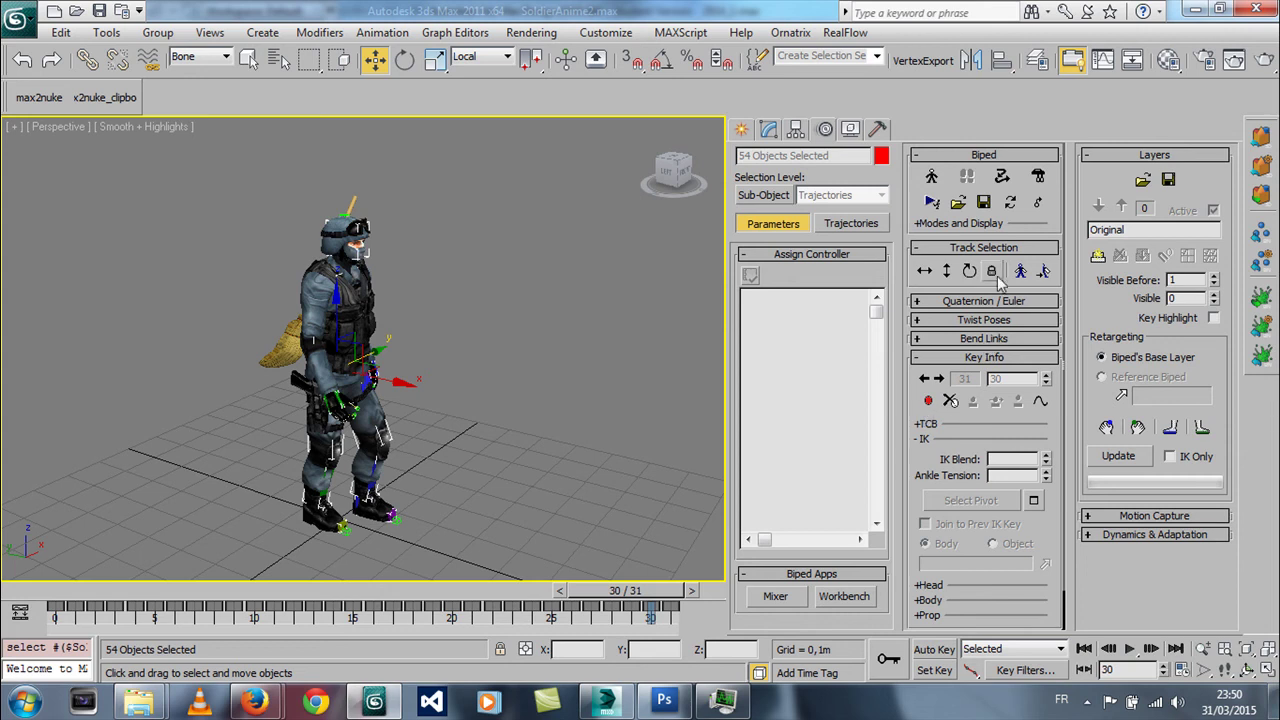
left_click(1010, 203)
left_click(957, 228)
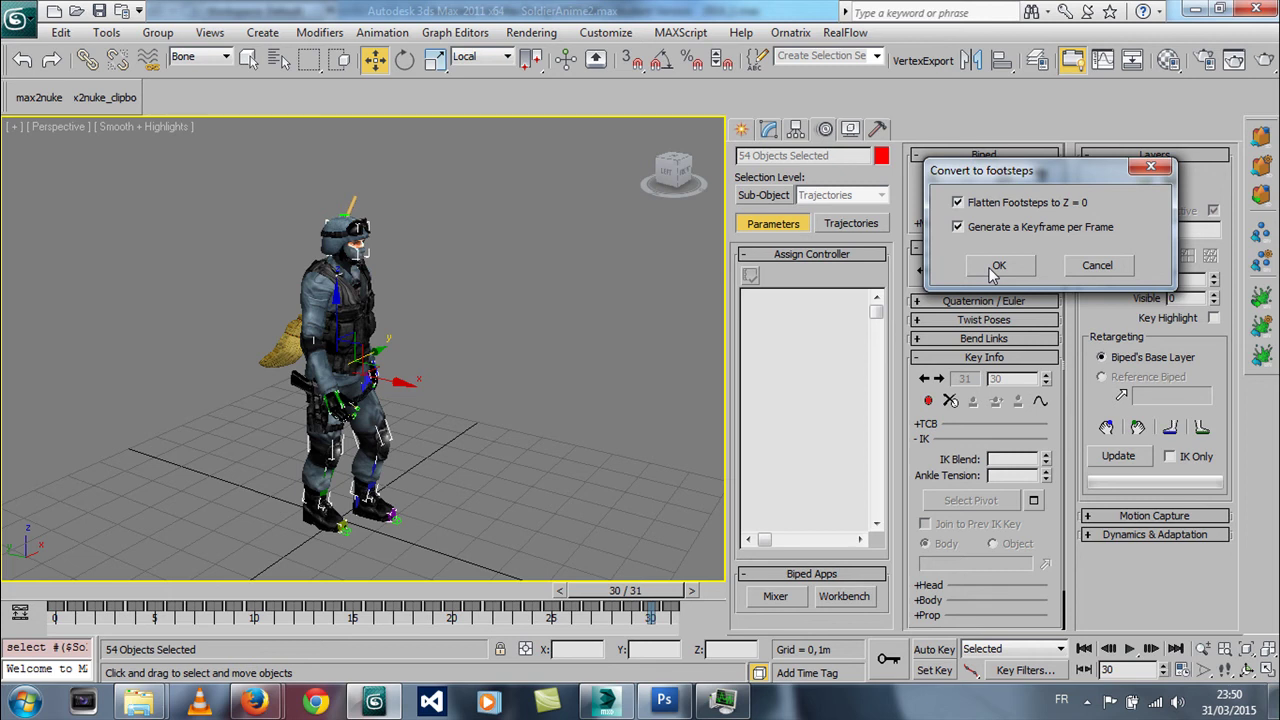
left_click(997, 268)
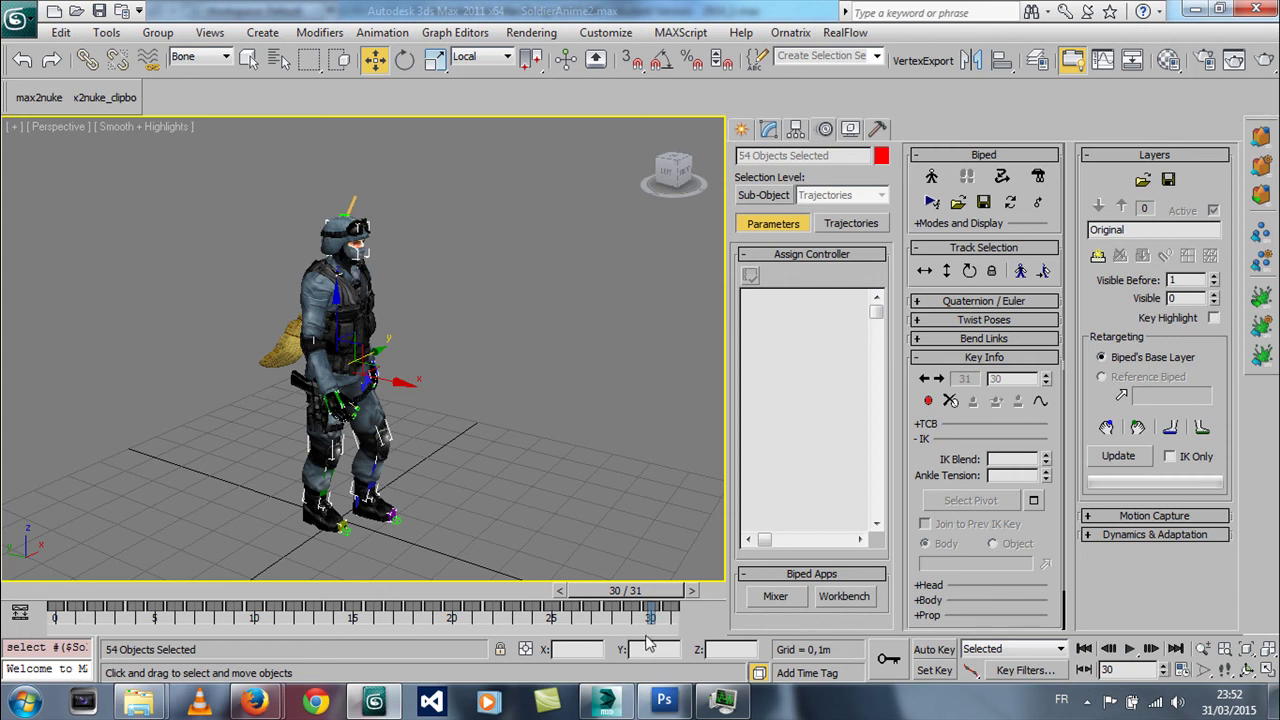
left_click_drag(630, 592, 643, 591)
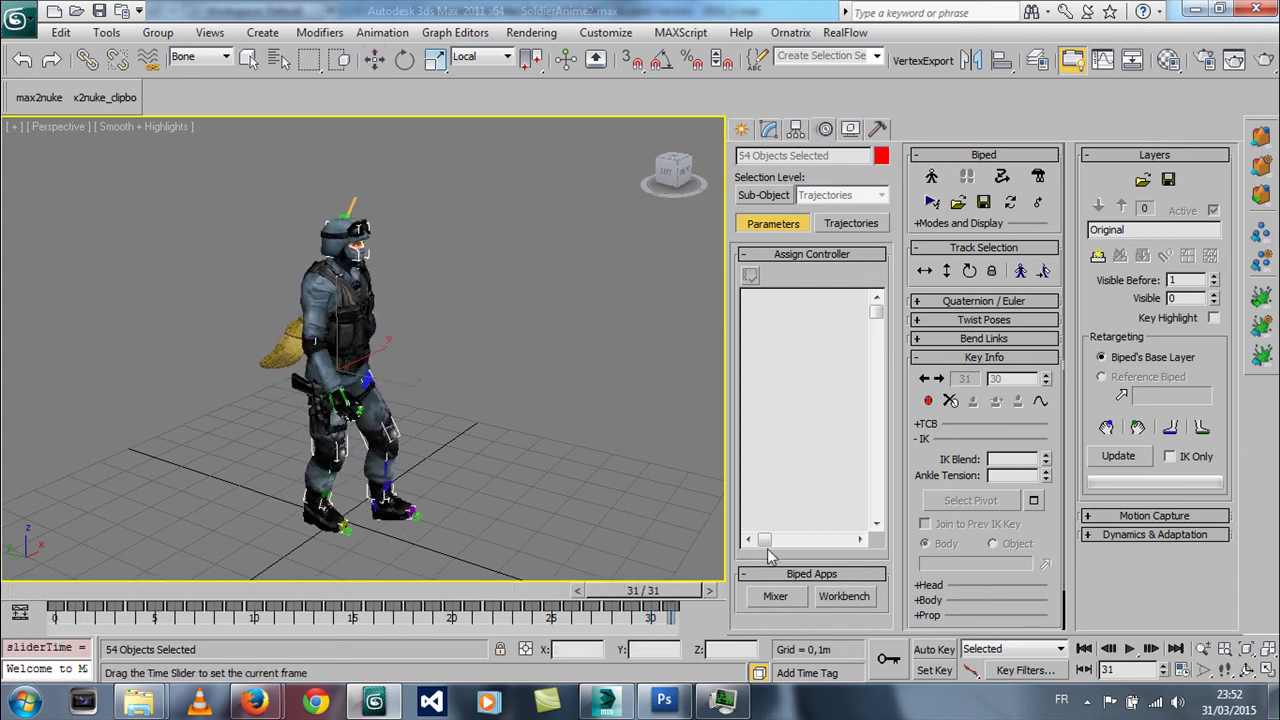
left_click(283, 357)
- Reset the selection filter to All and return the animation to frame 0
left_click(200, 56)
left_click(185, 69)
left_click(280, 355)
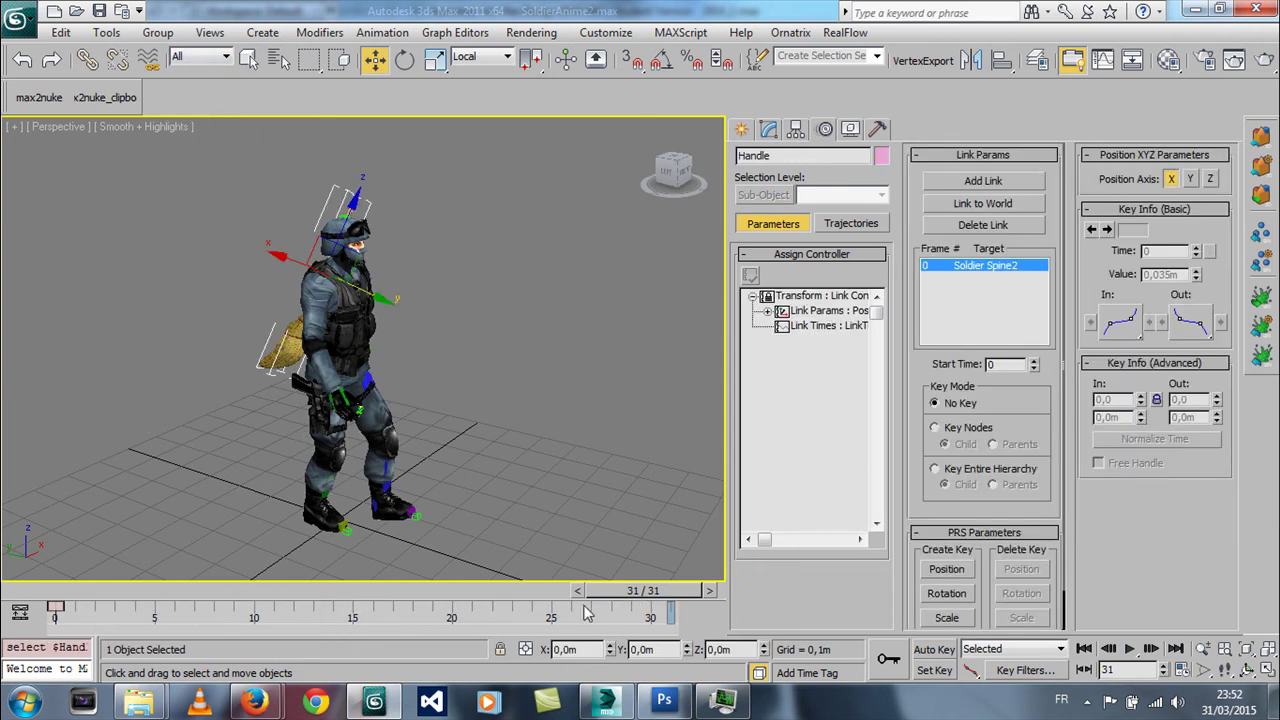
left_click_drag(645, 600, 47, 597)
left_click_drag(357, 605, 5, 597)
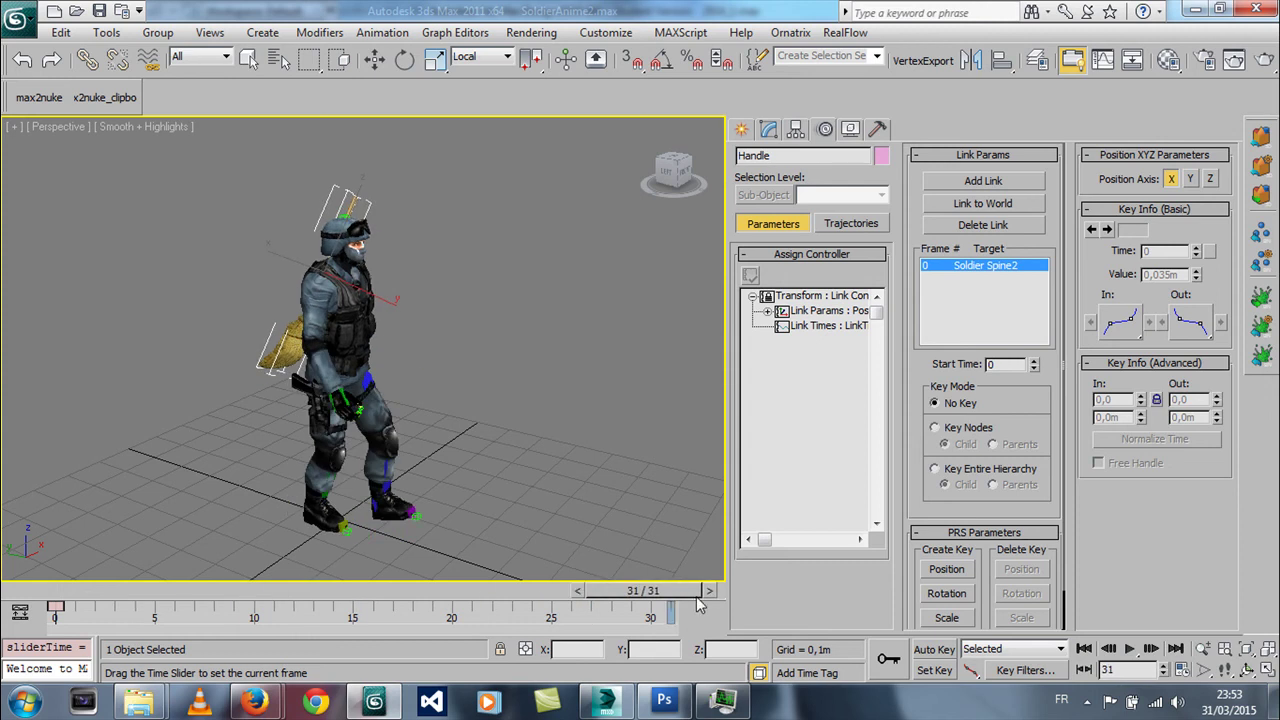
key("w")
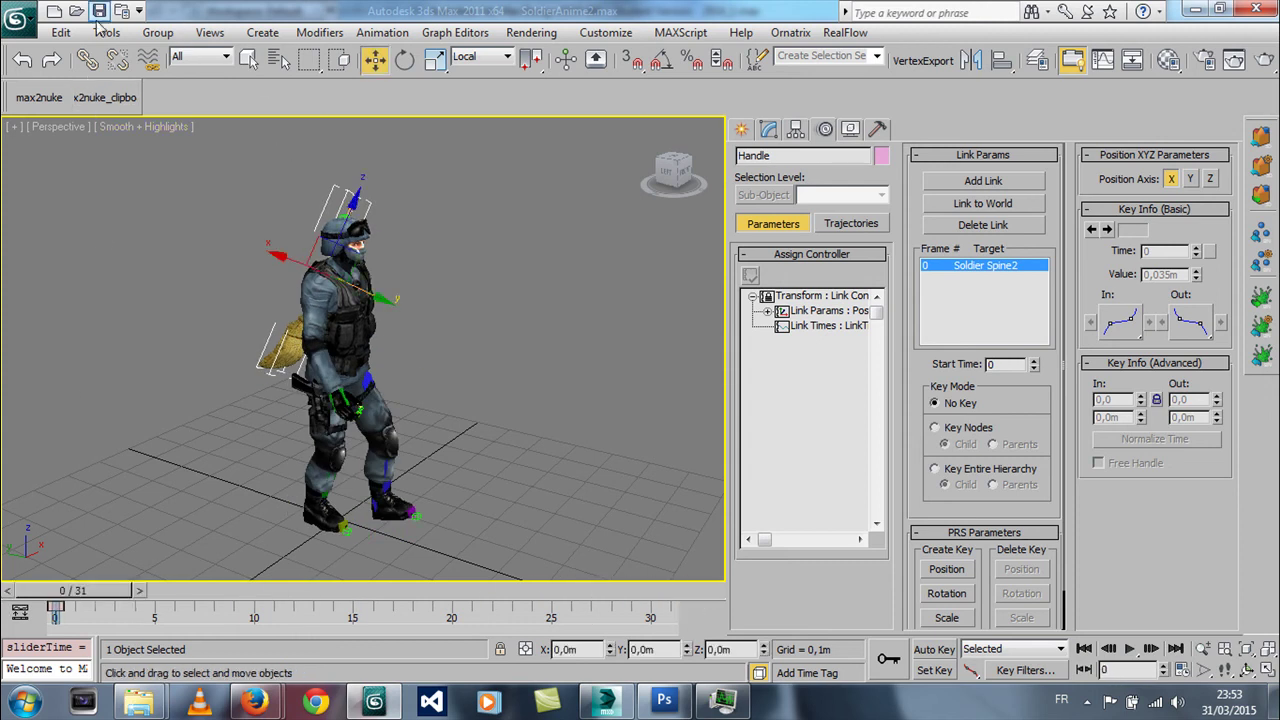
- Save SoldierAnime2.max and marquee-select the whole soldier rig
left_click(25, 22)
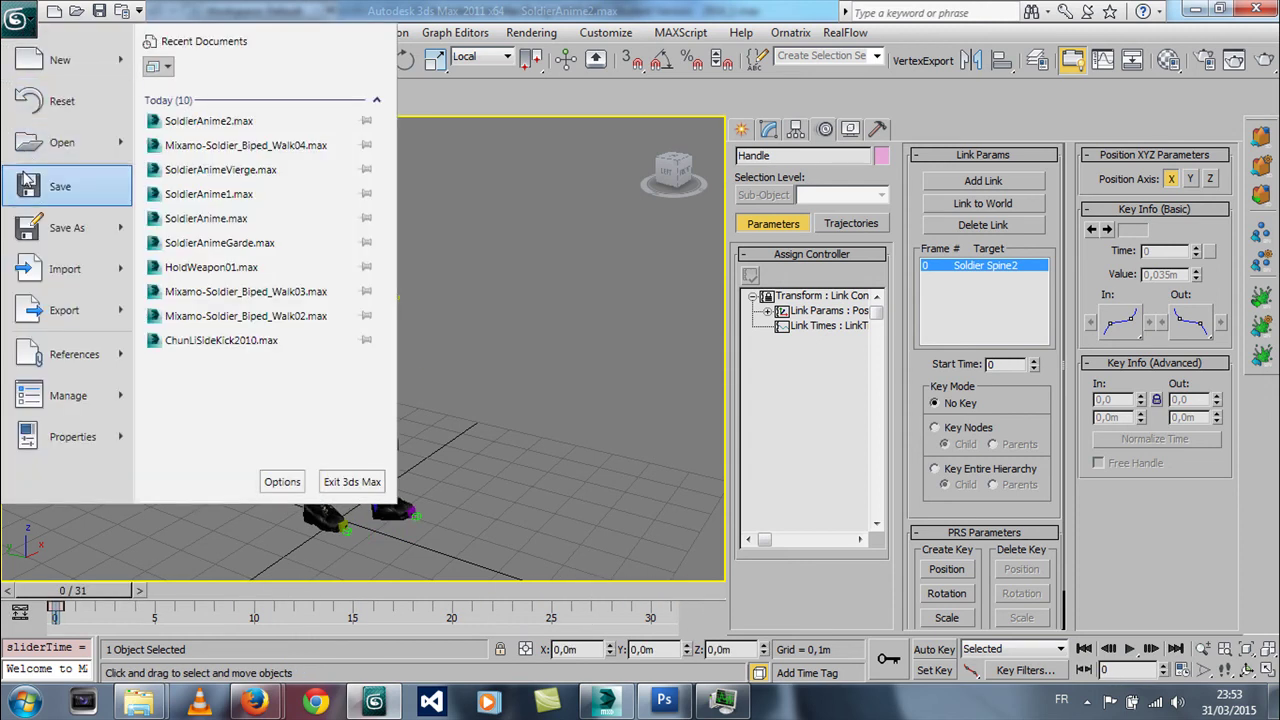
left_click(28, 180)
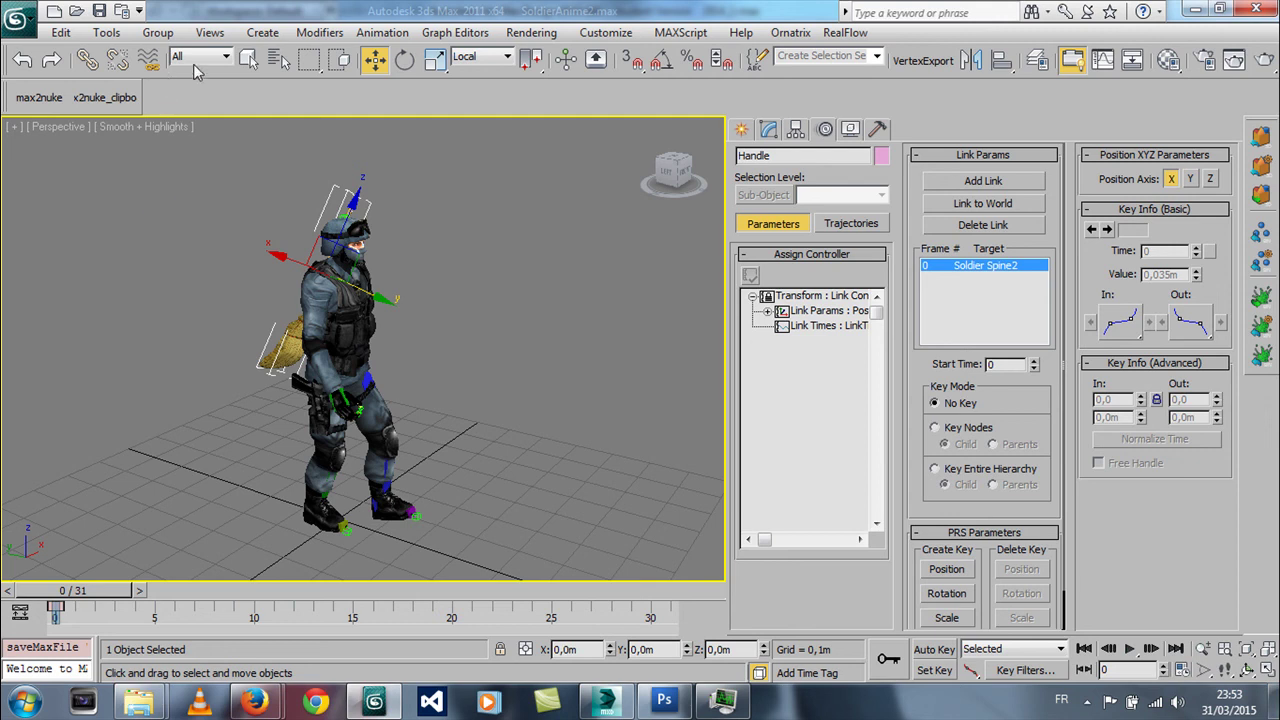
left_click_drag(205, 195, 480, 548)
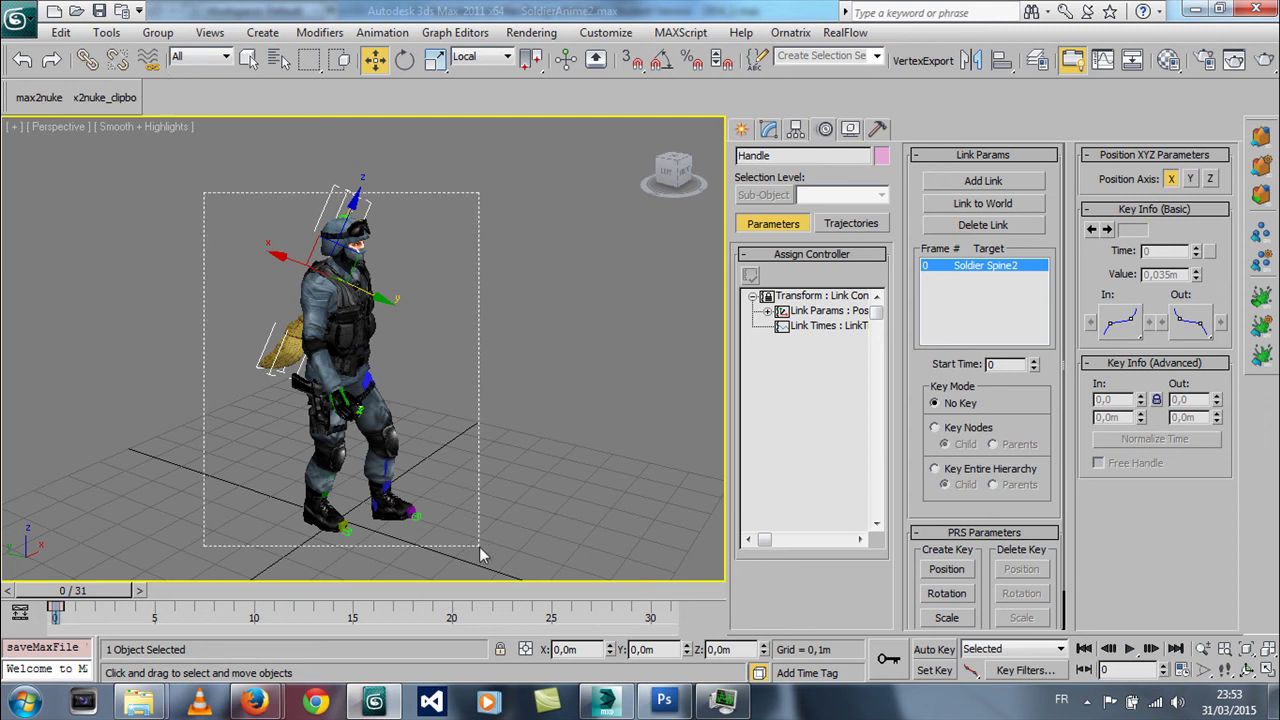
left_click(16, 708)
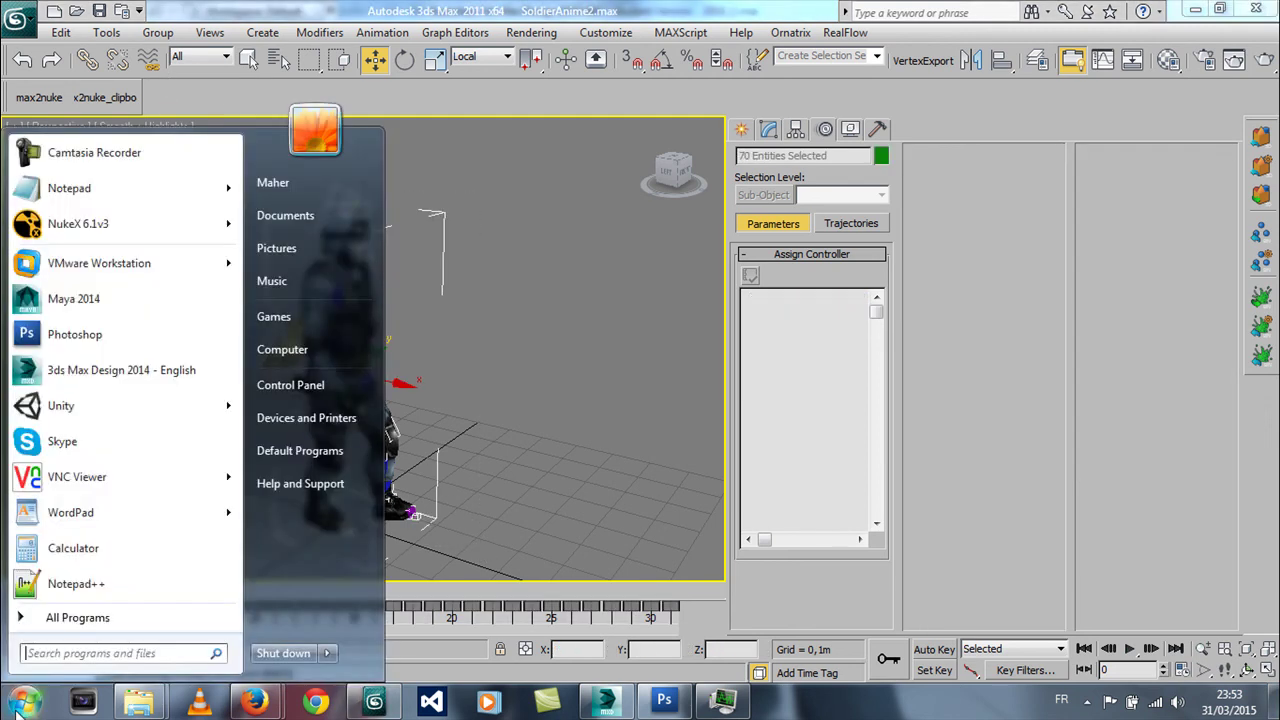
- Launch Unity and create the project in a new CounterStrike folder under TrainingCourses
left_click(101, 421)
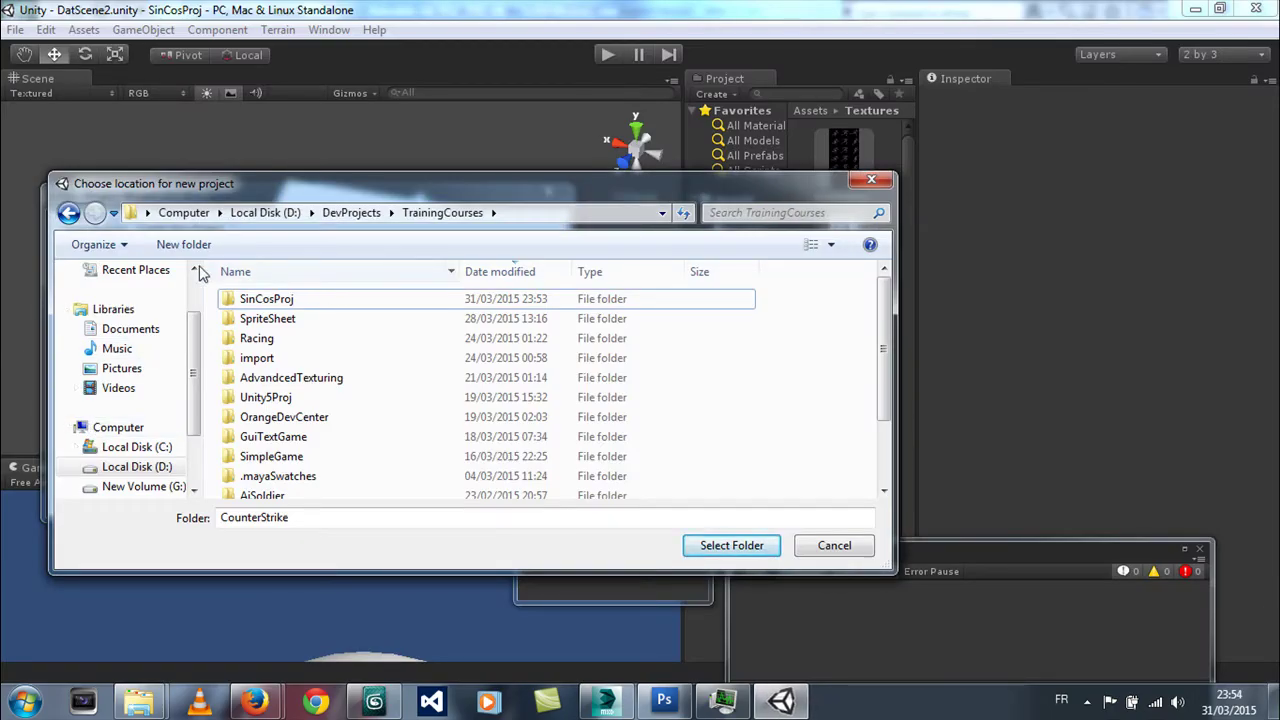
left_click(183, 244)
type("CounterStrike")
key("Return")
key("Return")
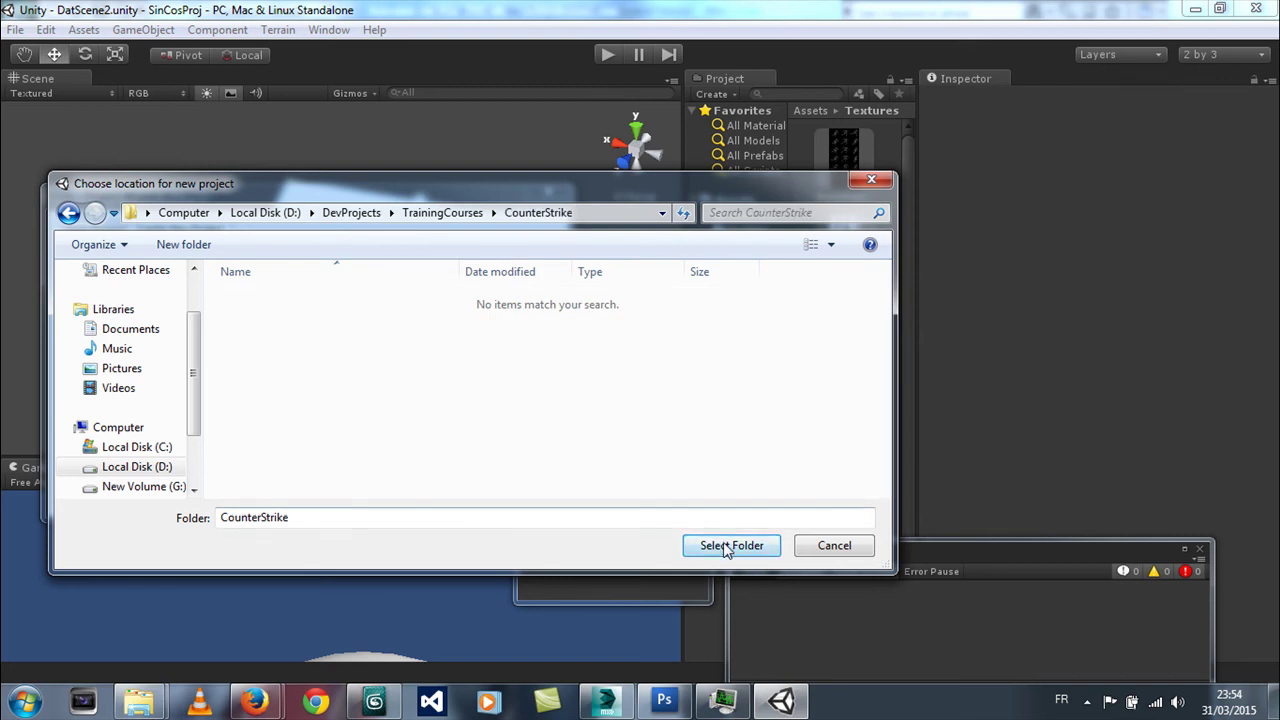
left_click(727, 548)
left_click(462, 483)
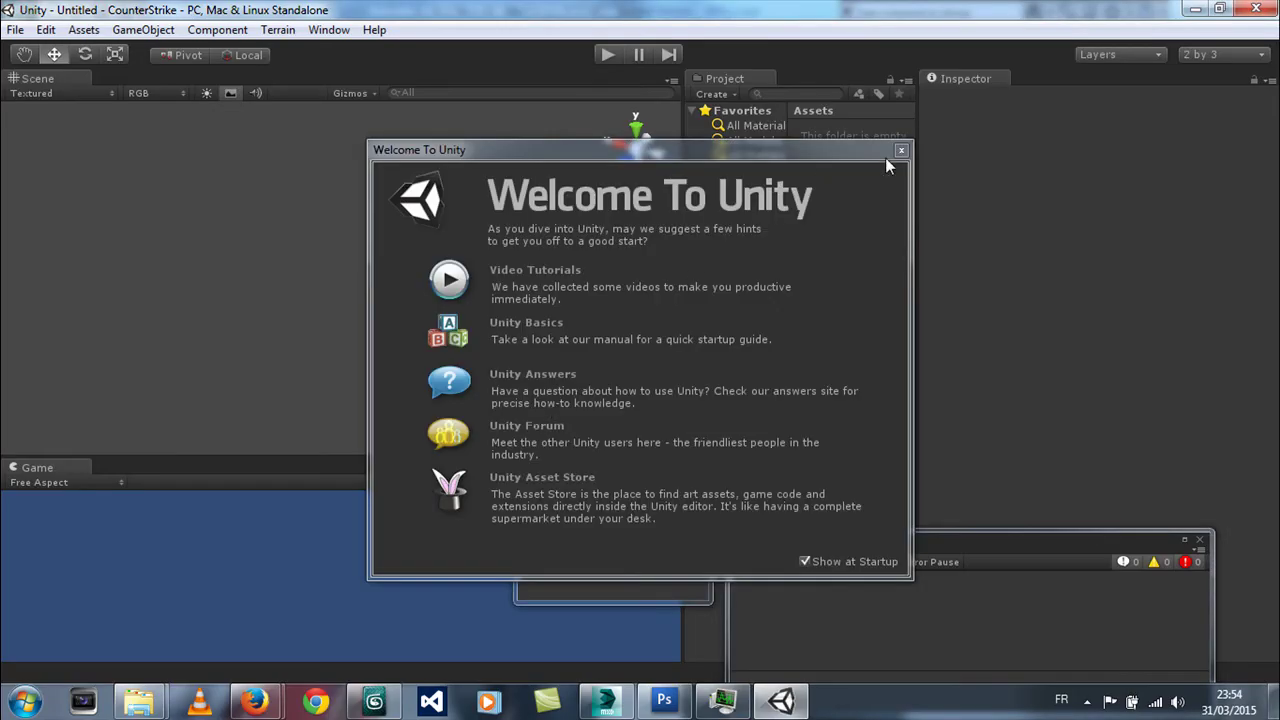
- Close the Welcome window, move the Hierarchy beside the Console, and add a models folder to Assets
left_click(900, 150)
left_click_drag(633, 407, 703, 547)
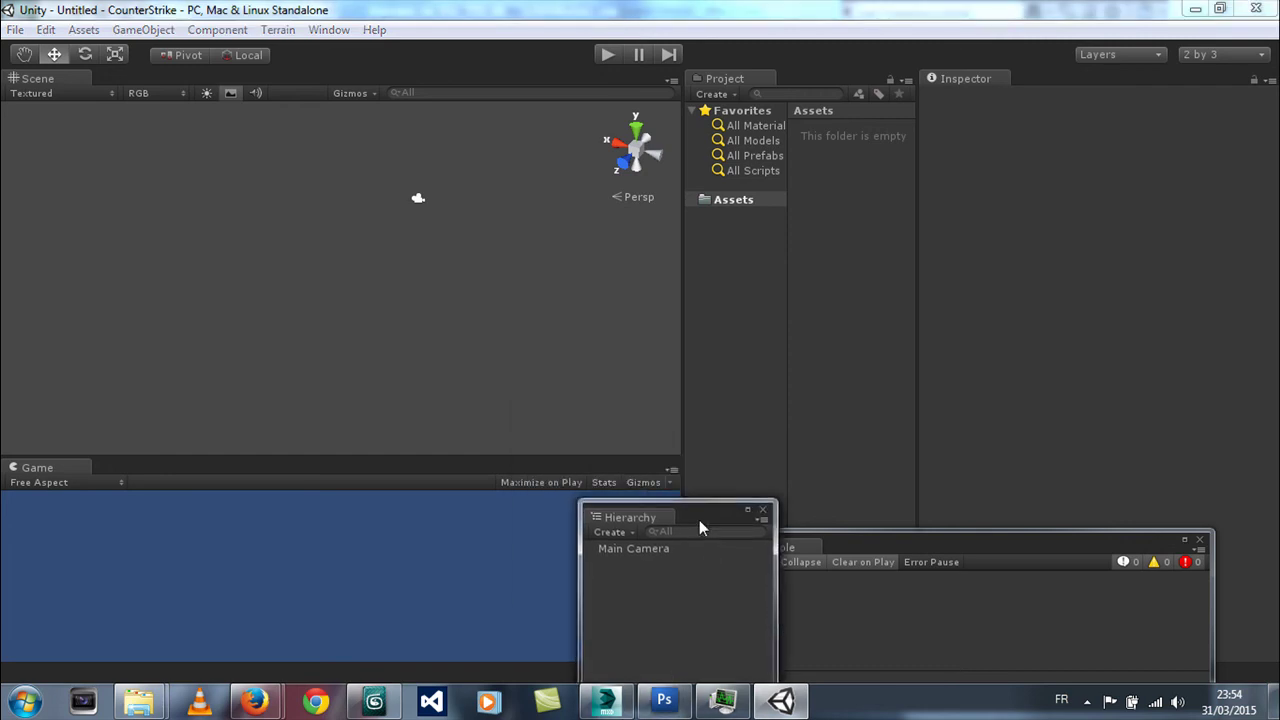
right_click(735, 201)
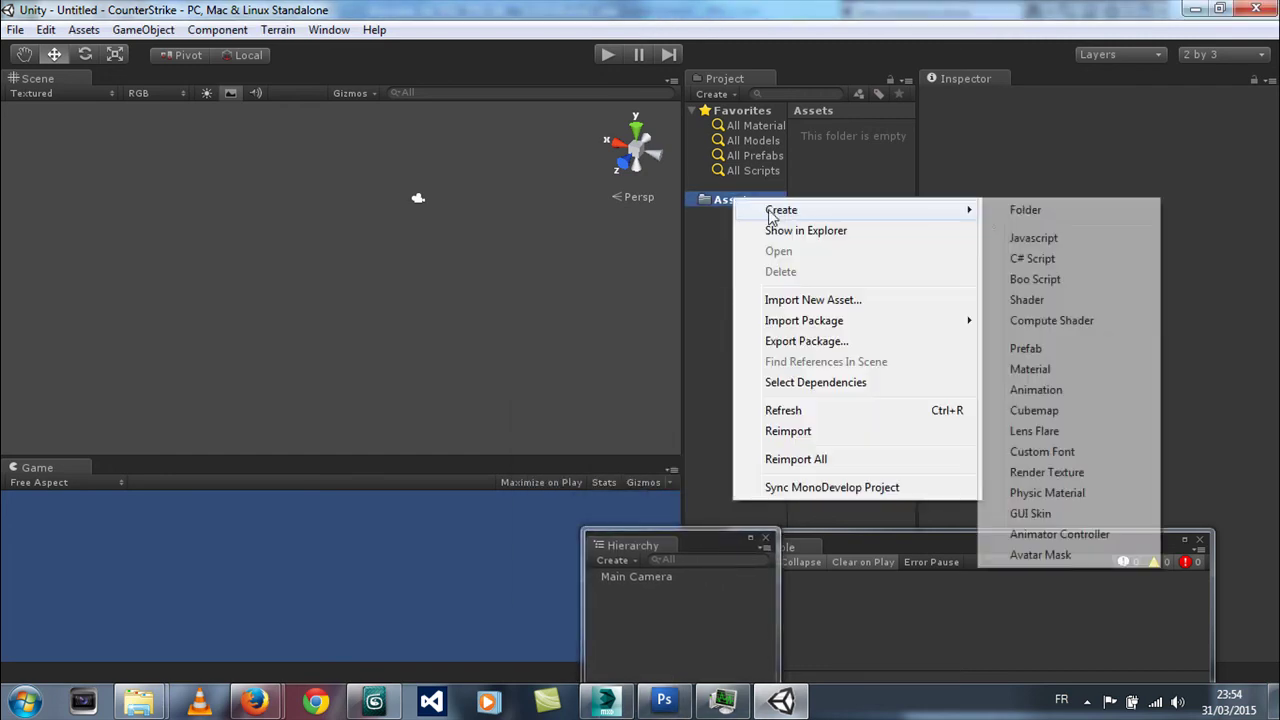
mouse_move(781, 210)
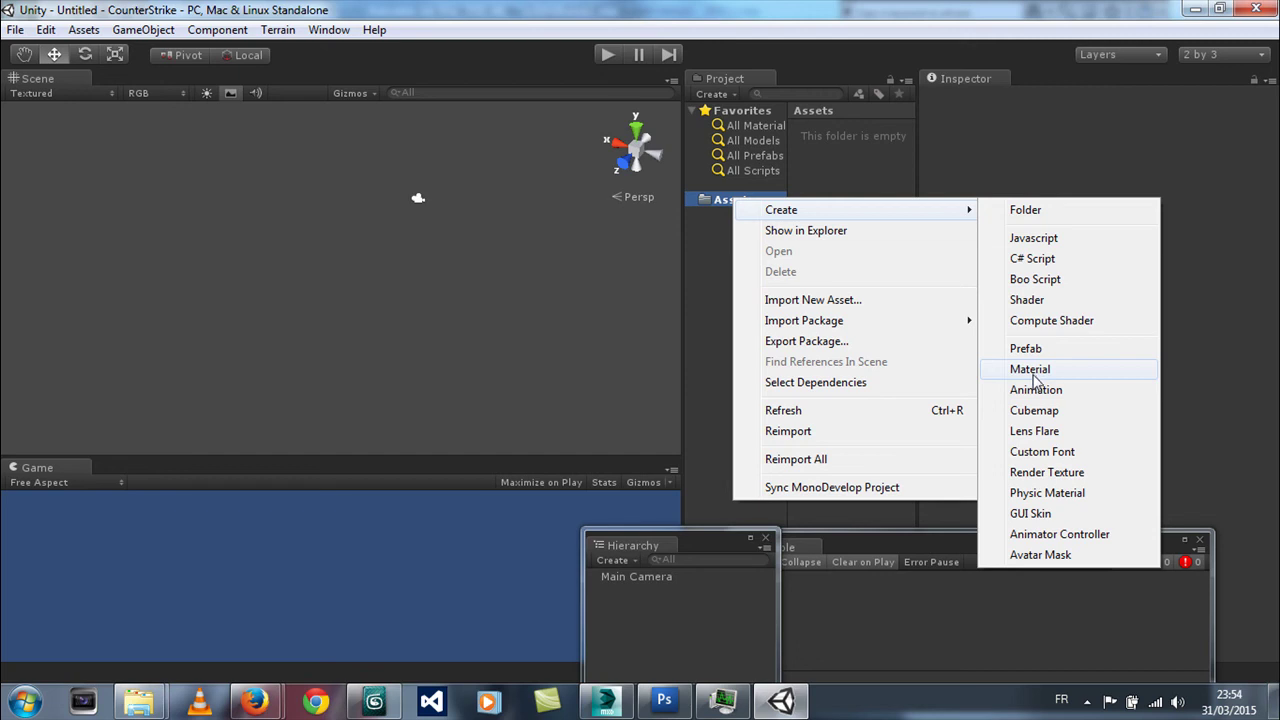
left_click(1023, 210)
type("models")
key("Return")
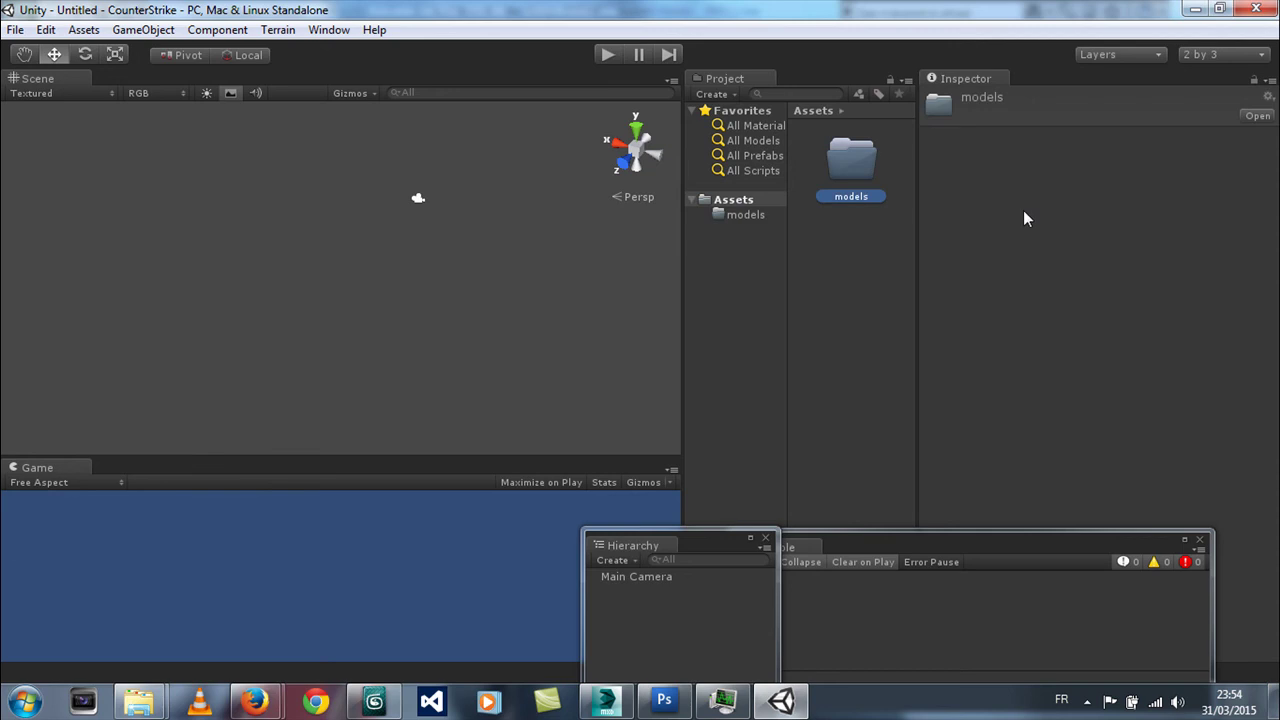
- Add a Scripts folder to Assets
left_click(749, 201)
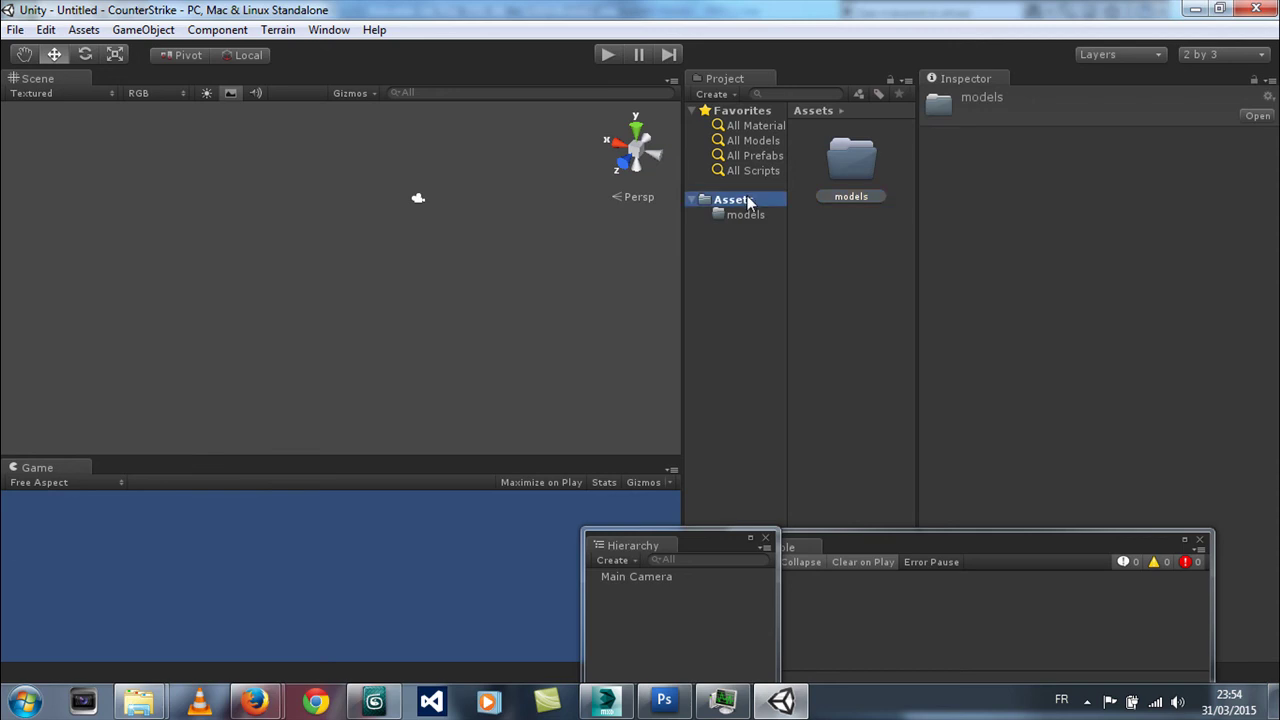
right_click(749, 201)
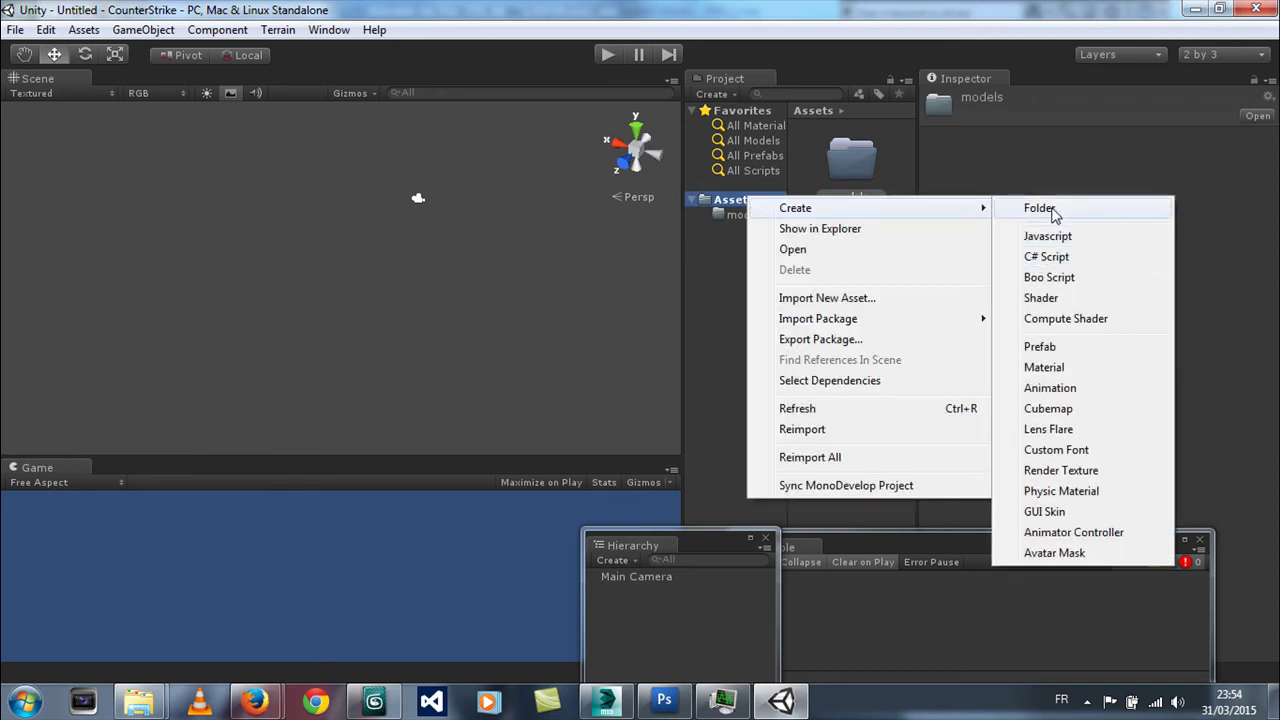
left_click(1058, 207)
type("Scripts")
key("Return")
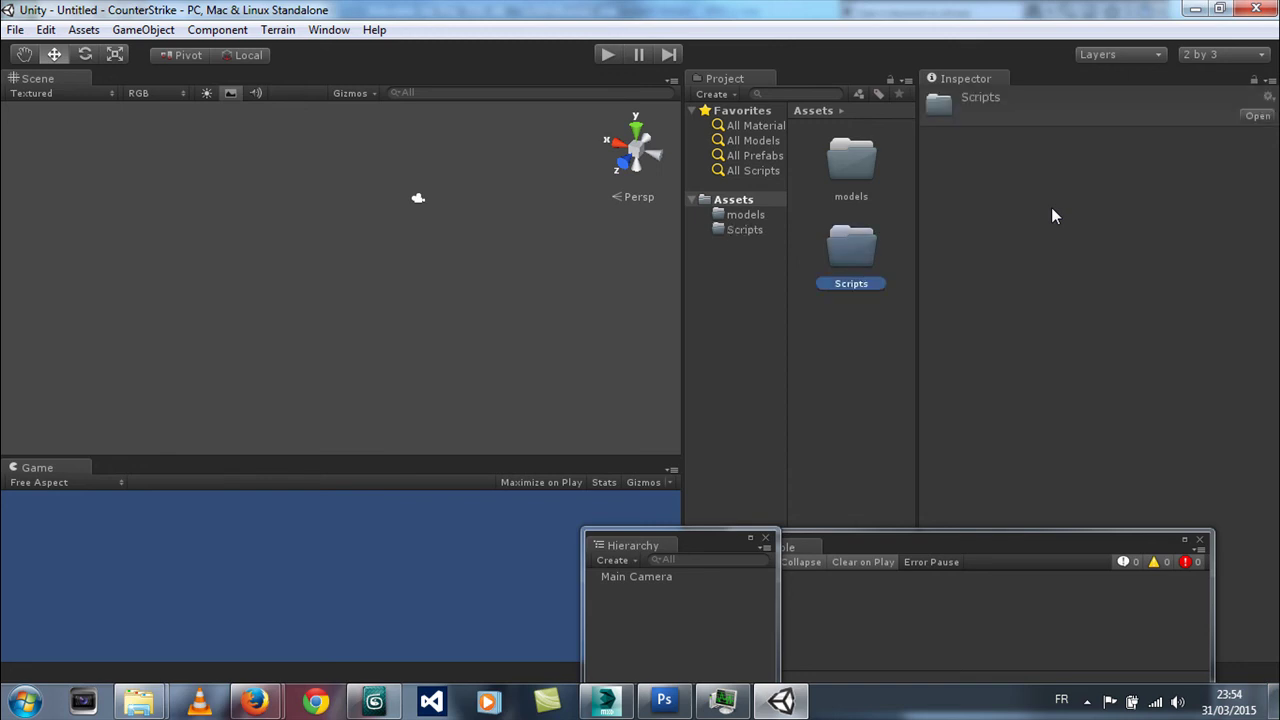
- Open the models folder, then create and undo an empty game object
left_click(750, 215)
left_click(145, 29)
left_click(148, 55)
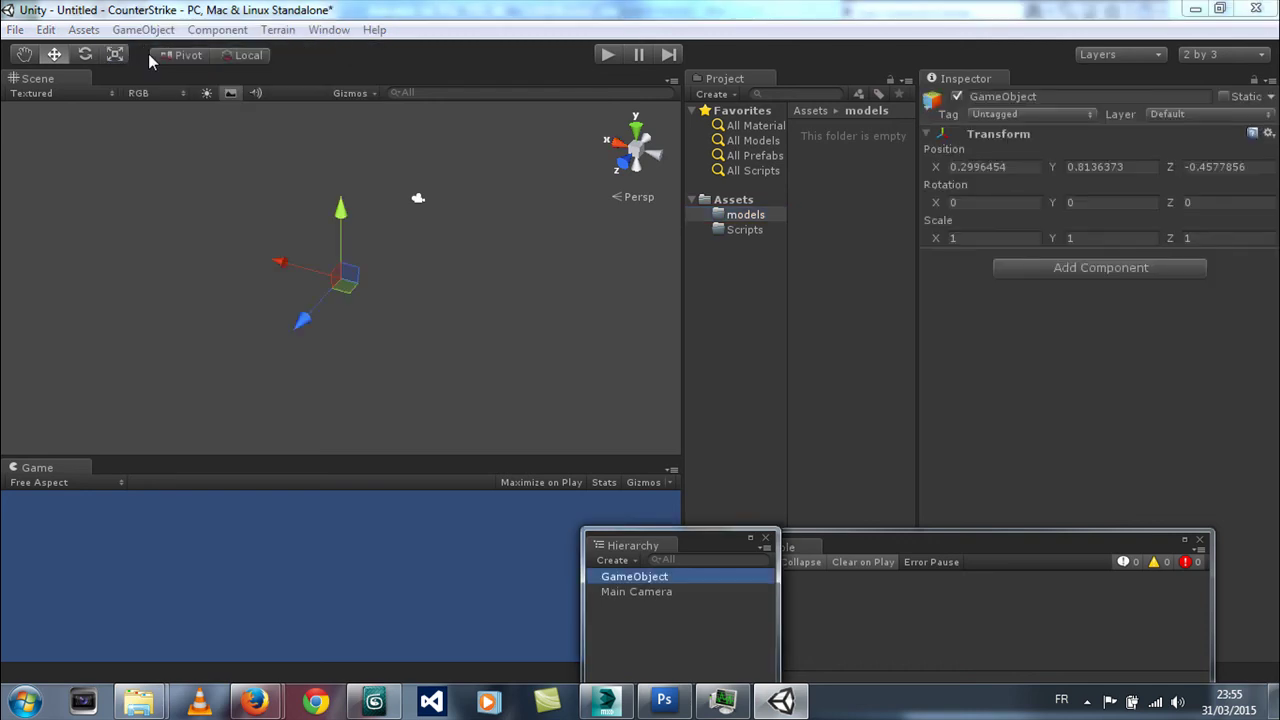
key("ctrl+z")
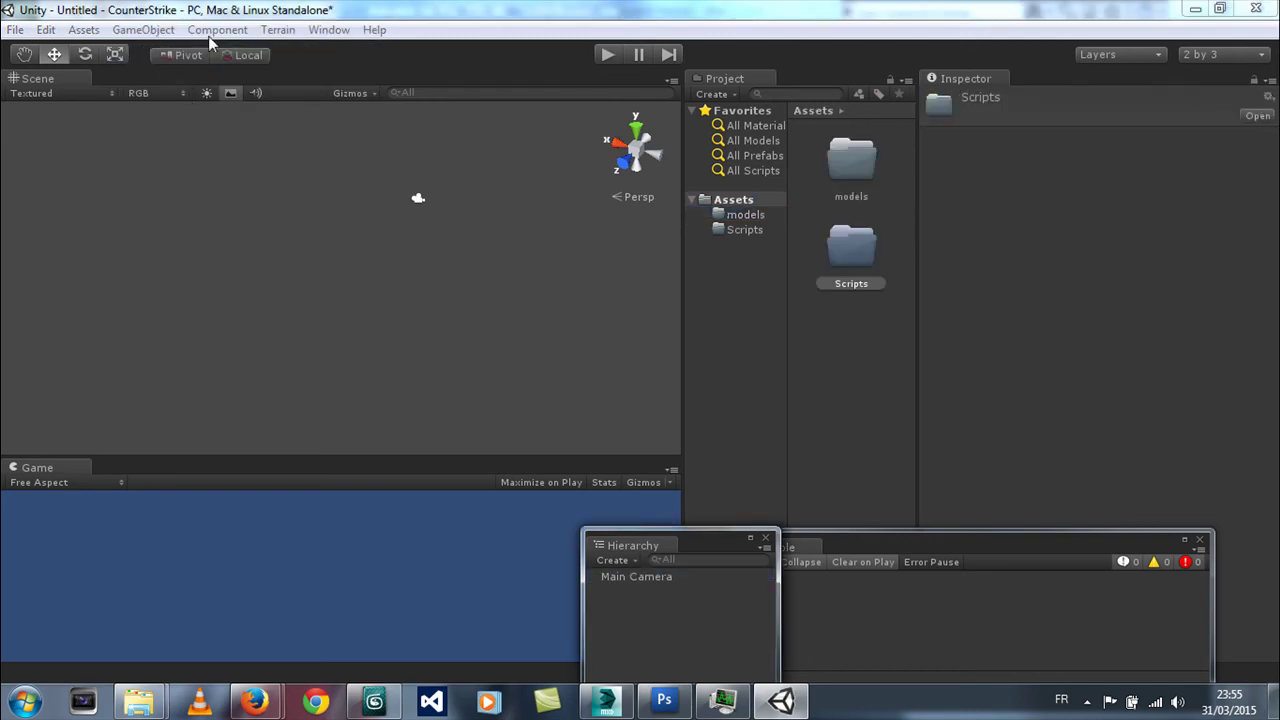
- Add a plane to the Unity scene and set its position to 0, 0, 0
left_click(149, 95)
left_click(143, 29)
mouse_move(170, 72)
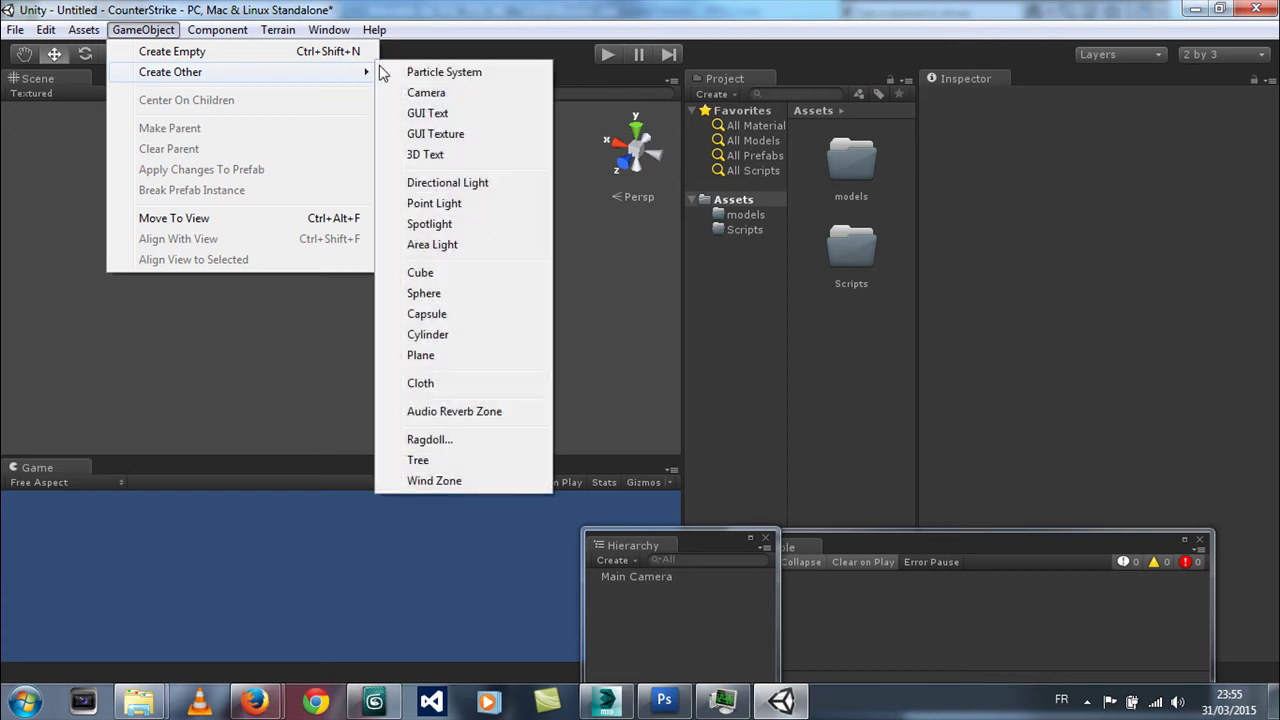
left_click(425, 357)
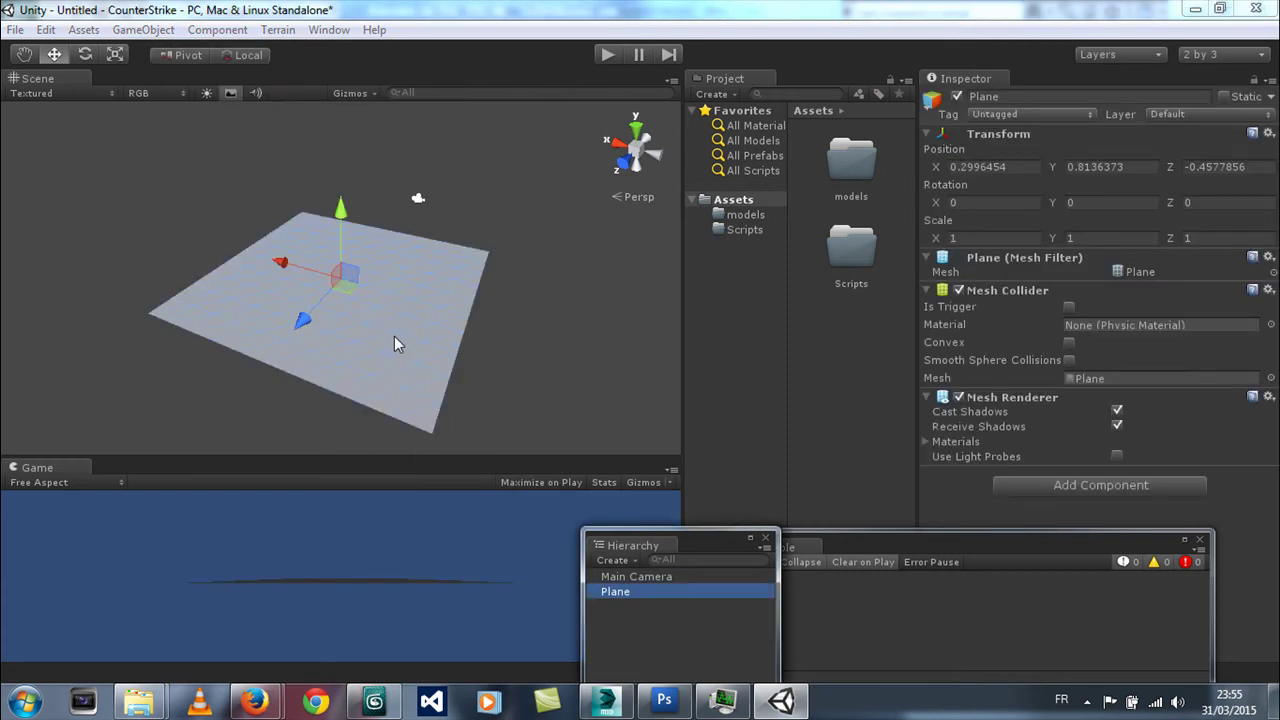
left_click(1112, 187)
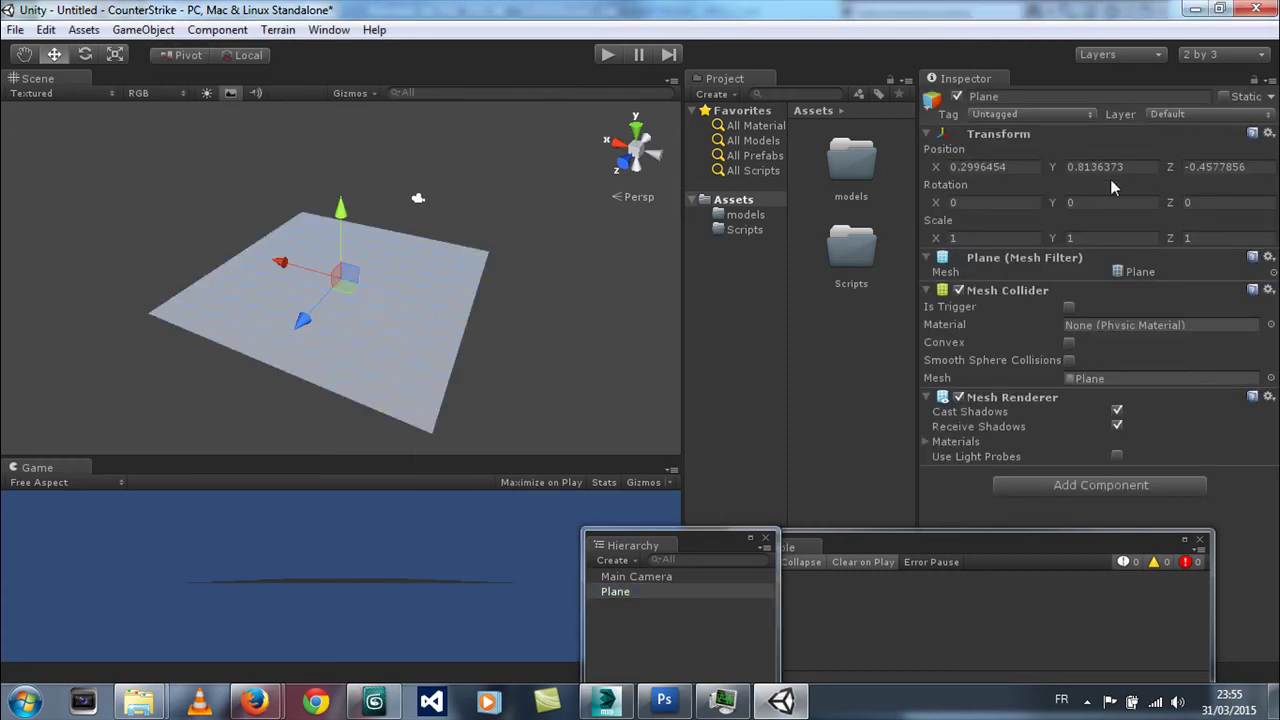
double_click(1148, 166)
type("0")
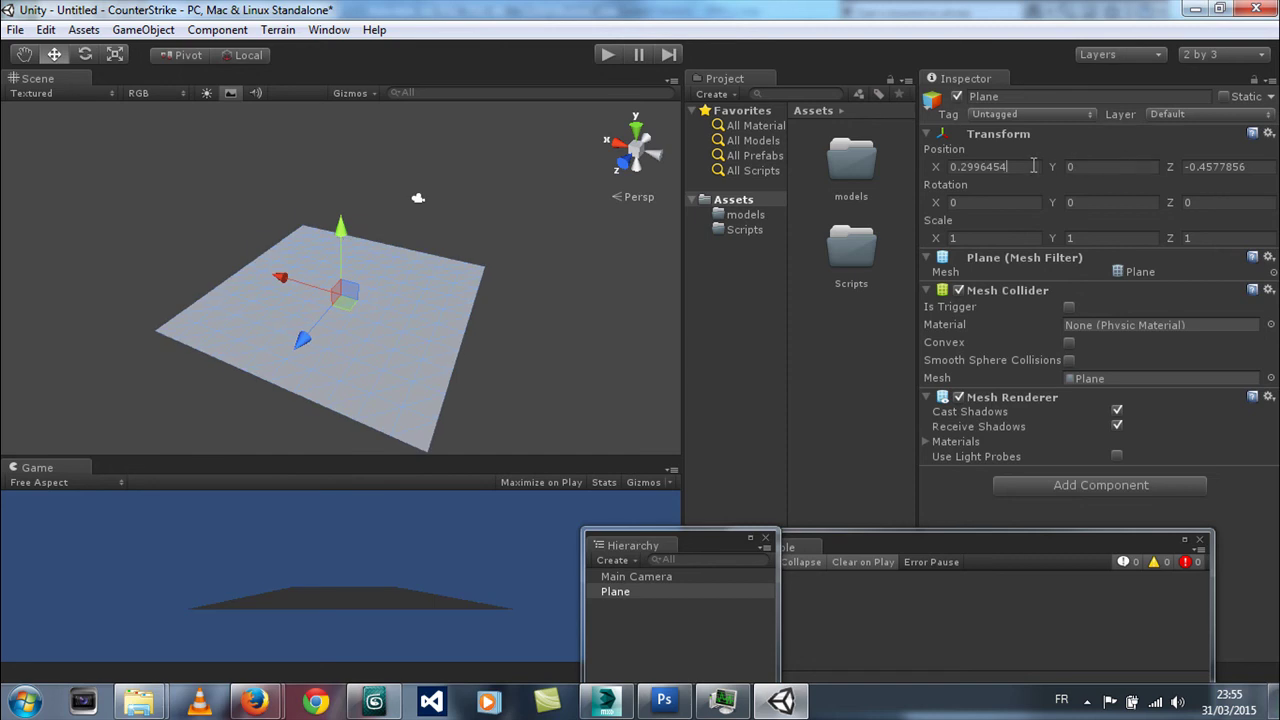
left_click(1034, 166)
type("0")
double_click(1184, 167)
type("0")
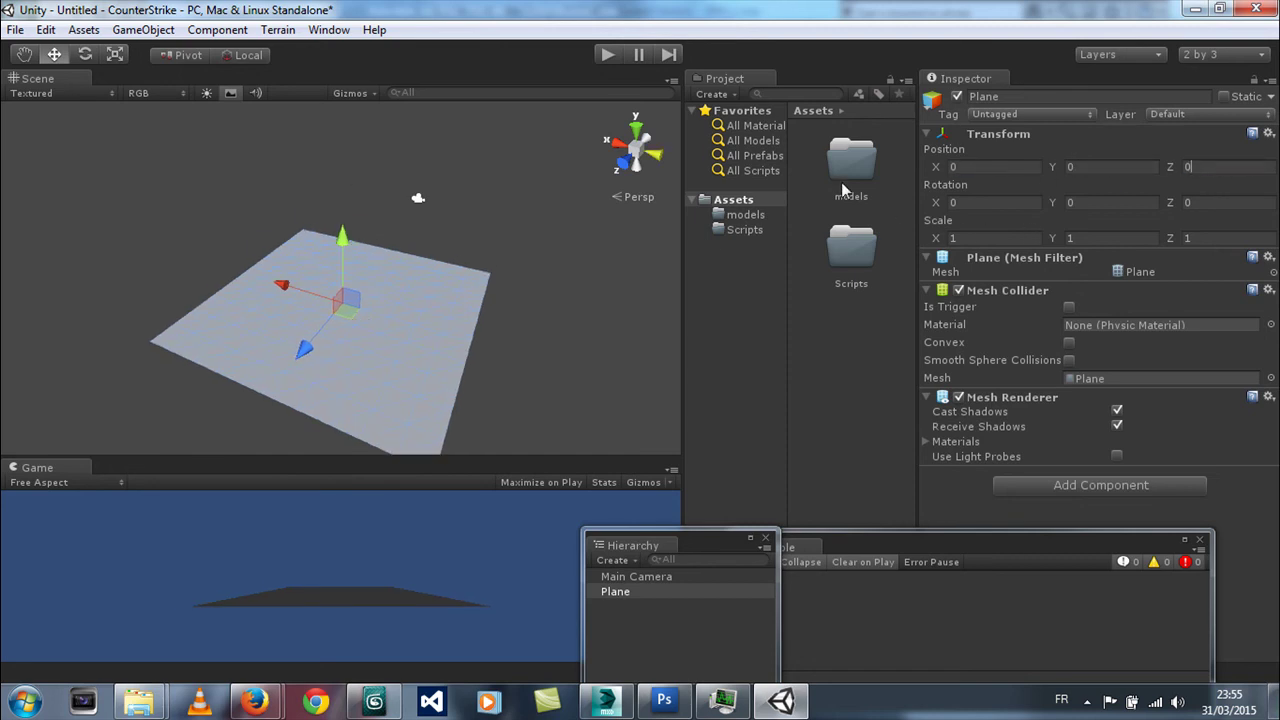
- Scale the plane up to about 2.52 and rename it Ground
left_click(115, 54)
left_click_drag(343, 300, 462, 248)
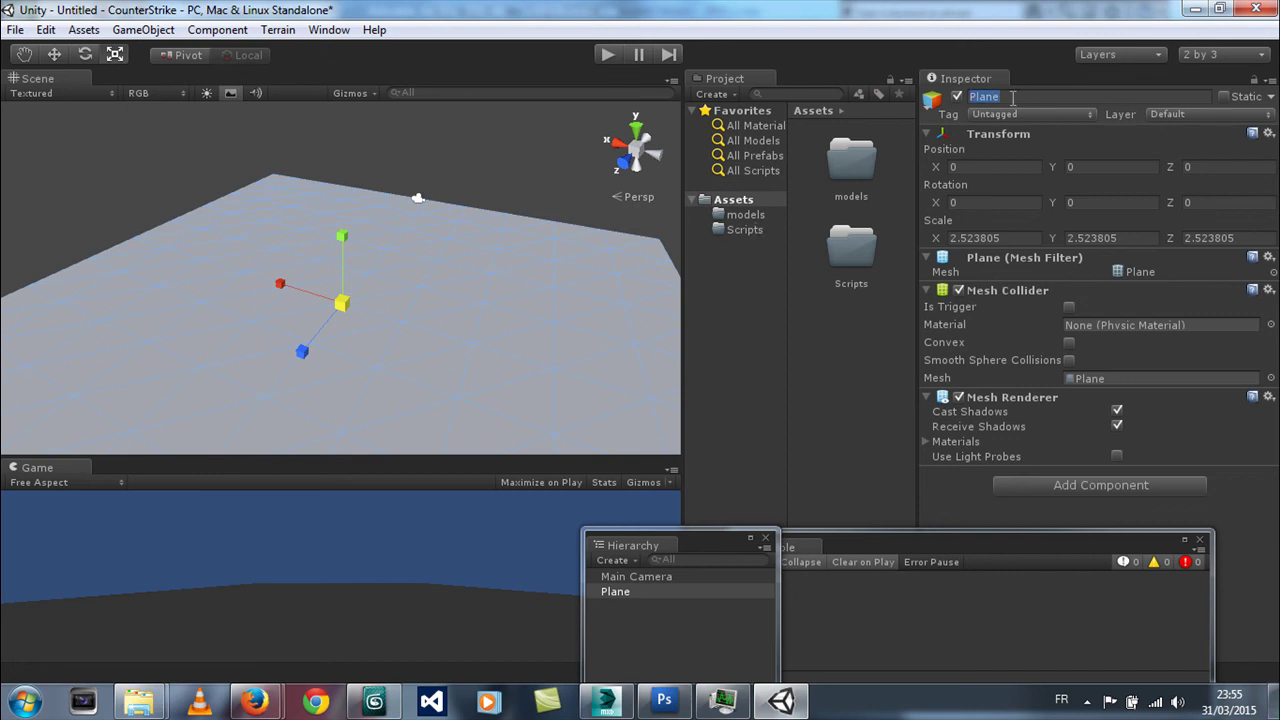
type("Ground")
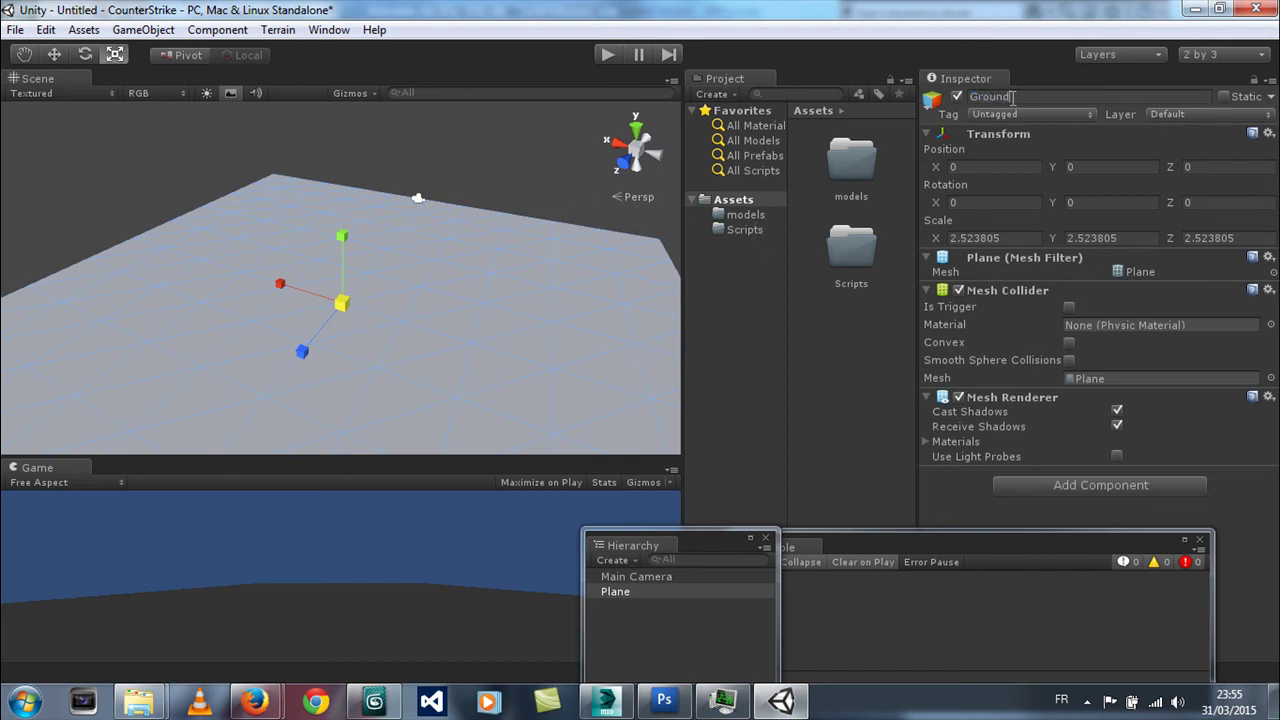
key("Return")
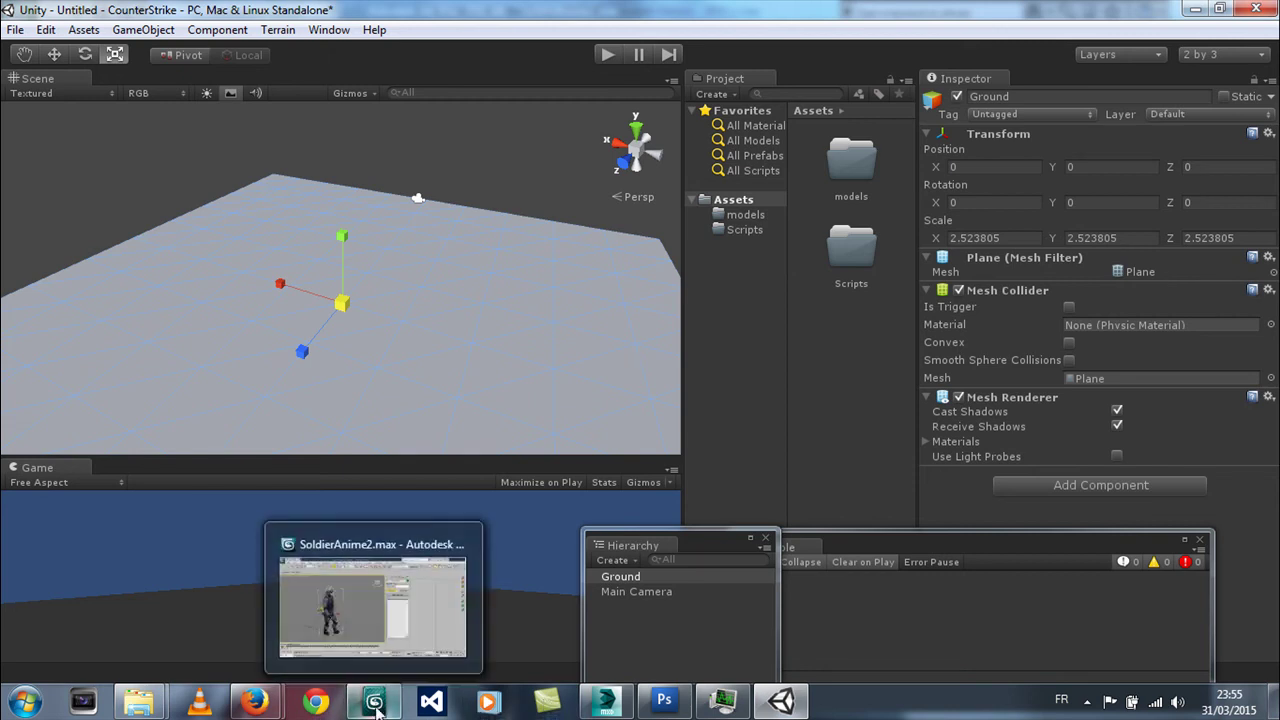
- Export the selected soldier rig as SoldierWalk.FBX into the Assets models folder on D:
left_click(374, 702)
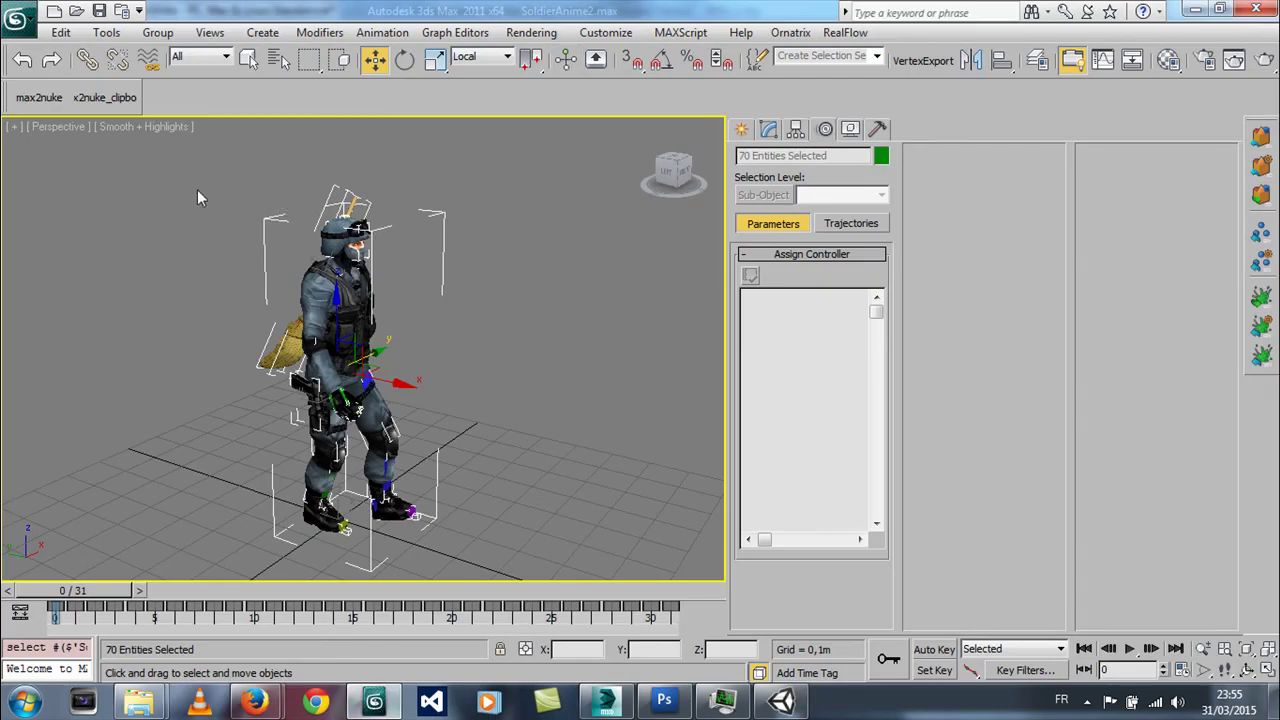
left_click_drag(163, 162, 517, 540)
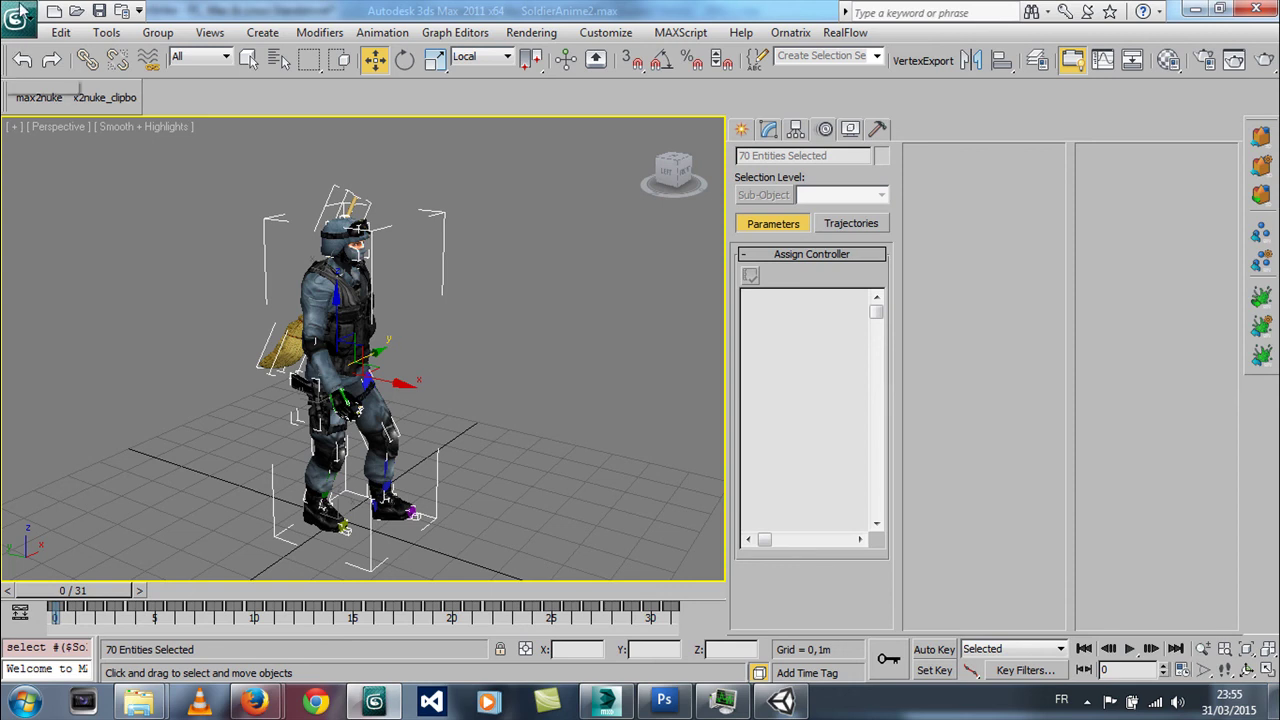
left_click(16, 18)
mouse_move(64, 310)
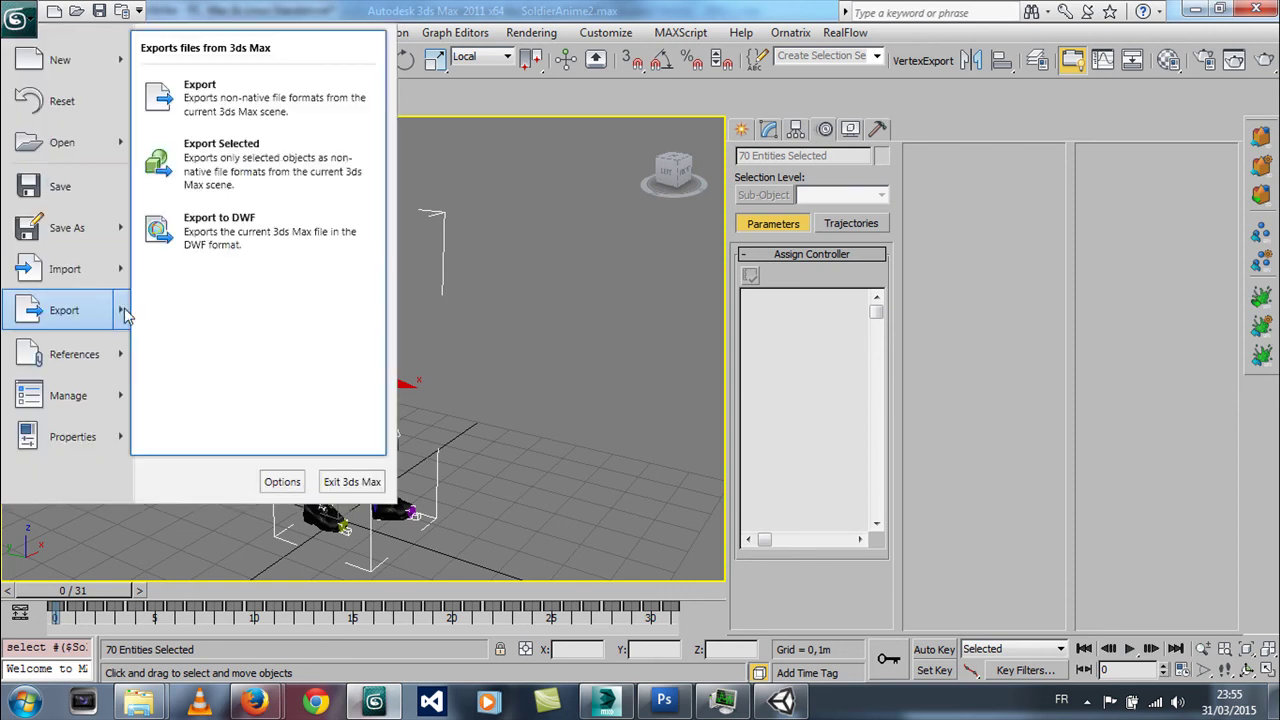
left_click(218, 160)
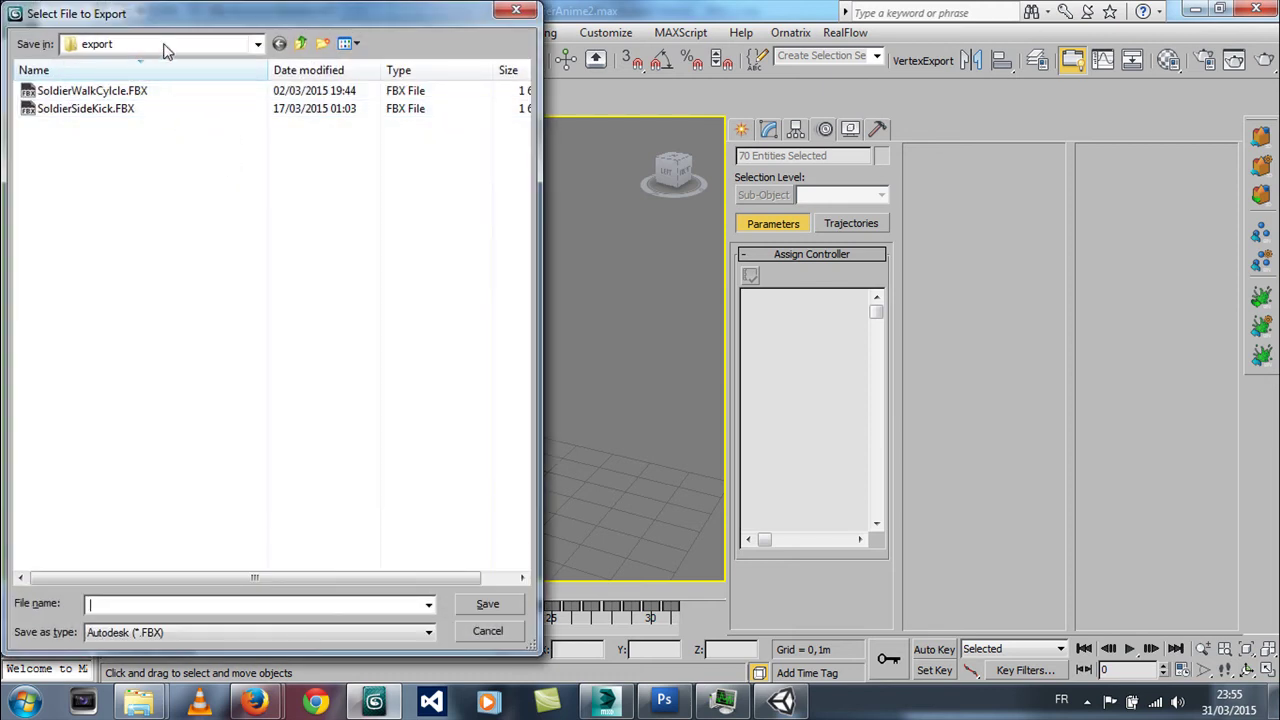
left_click(163, 44)
left_click(128, 216)
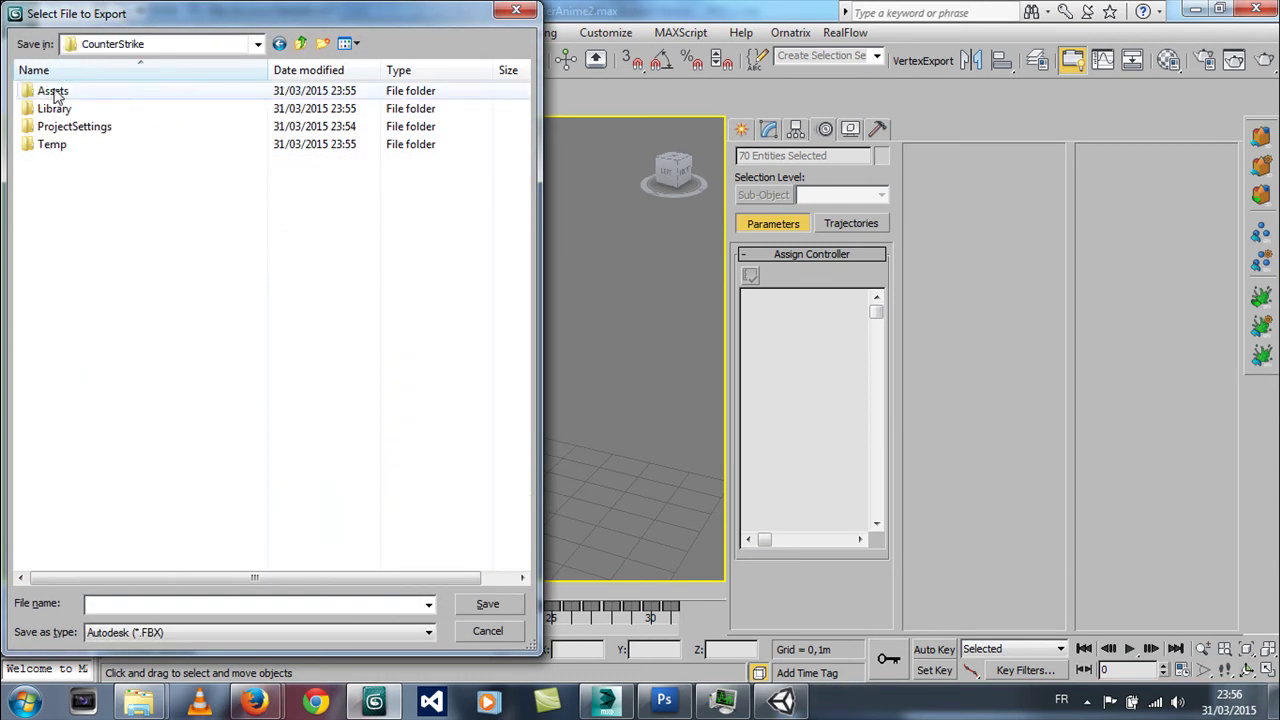
double_click(50, 90)
double_click(56, 95)
type("SoldierWalk")
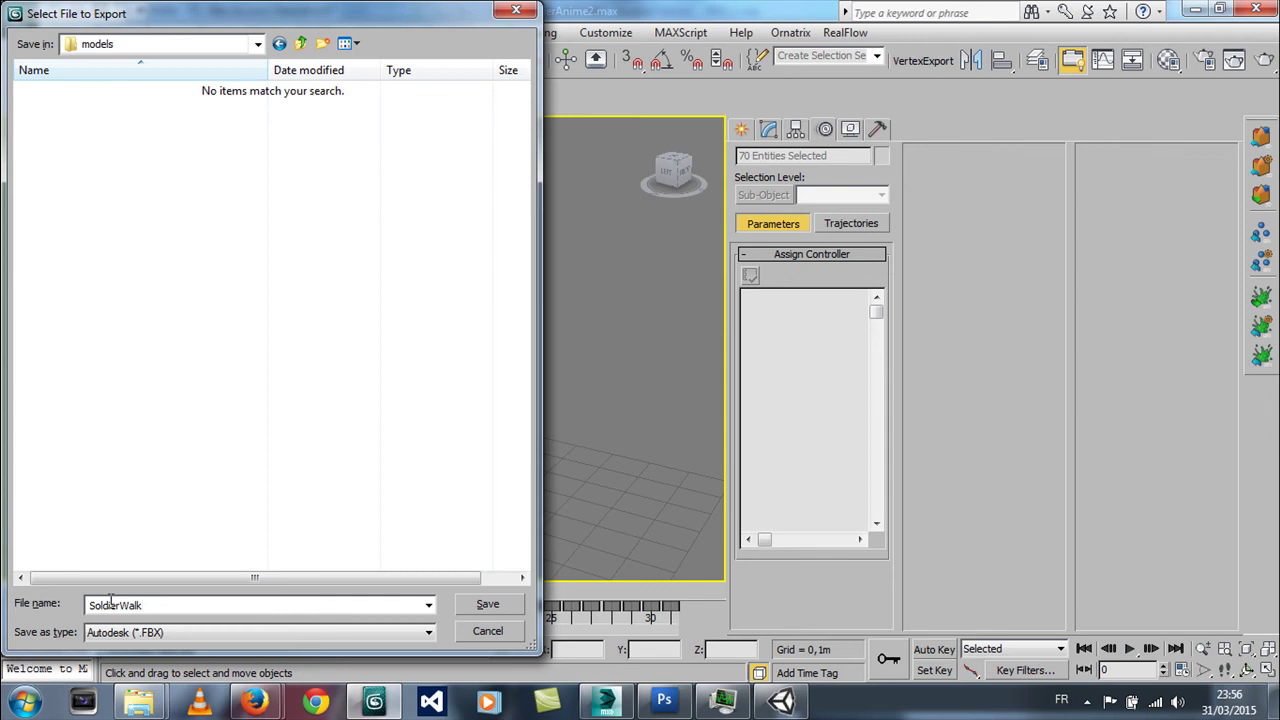
left_click(466, 610)
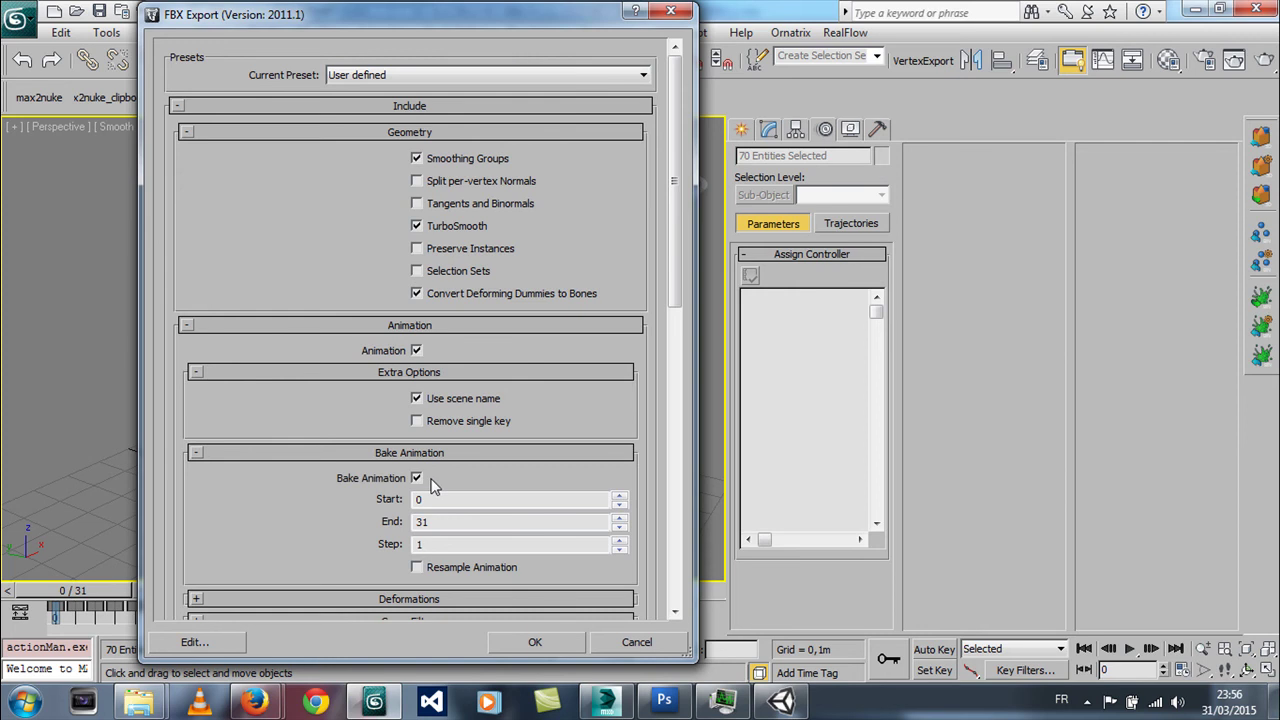
- Run the FBX export with animation baked over frames 0–31, then dismiss the warnings report
left_click_drag(672, 226, 673, 538)
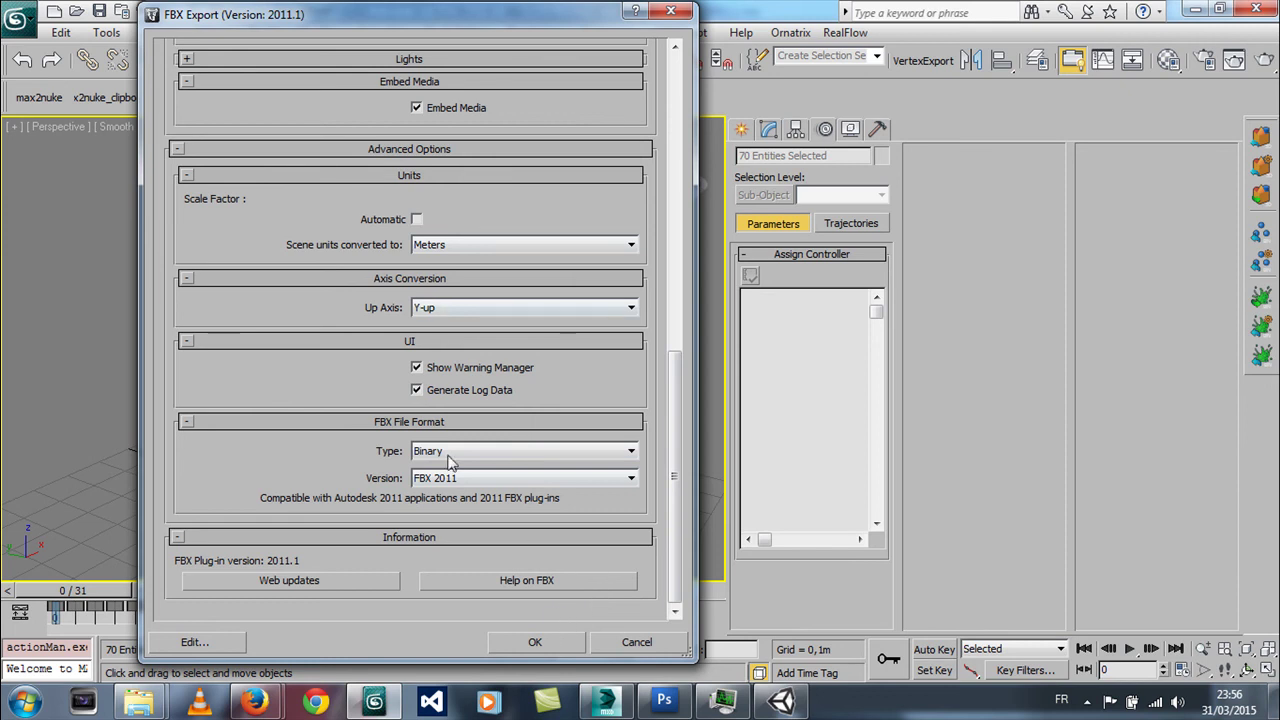
left_click(550, 642)
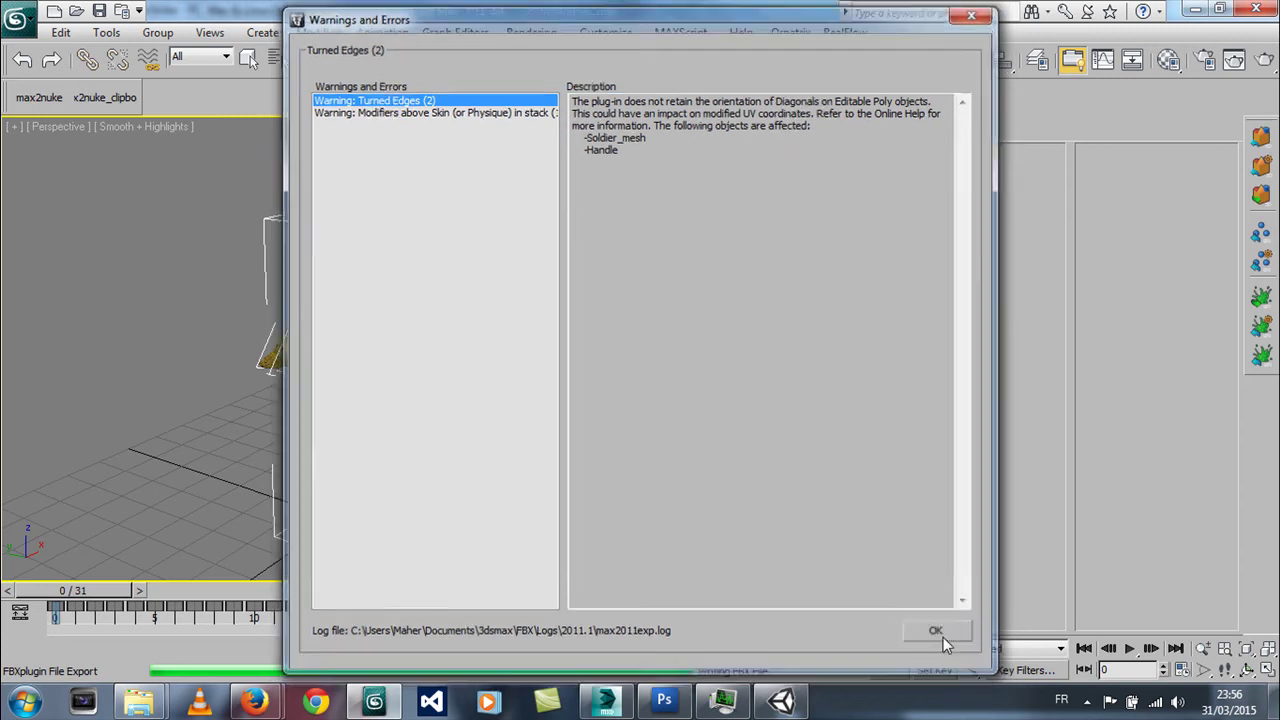
left_click(938, 634)
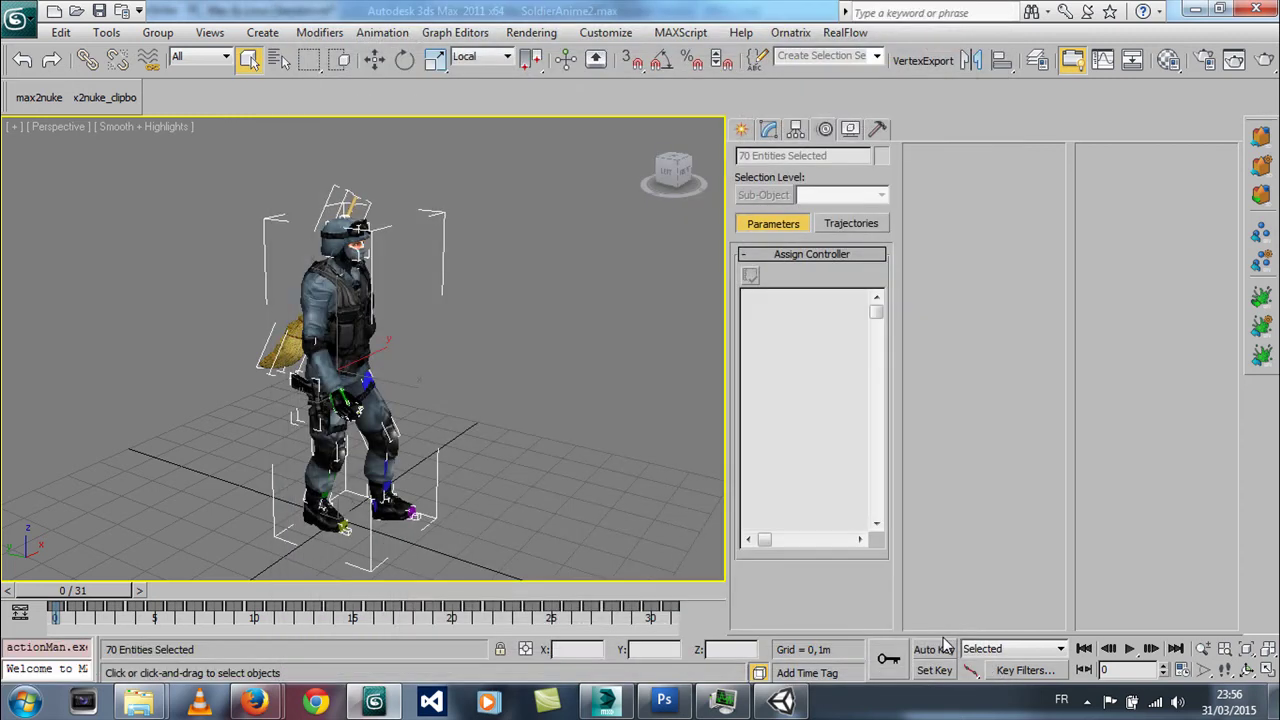
- Select SoldierWalk in the models folder and apply an import Scale Factor of 1
left_click(783, 700)
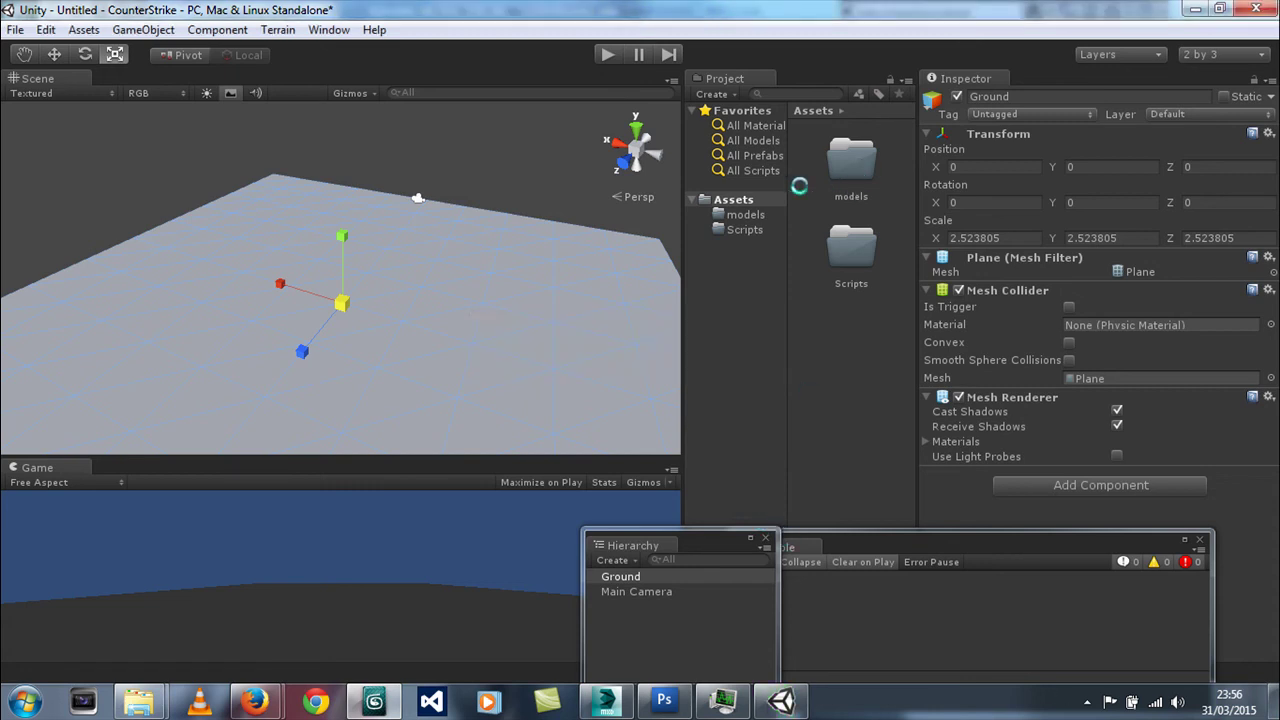
left_click(746, 219)
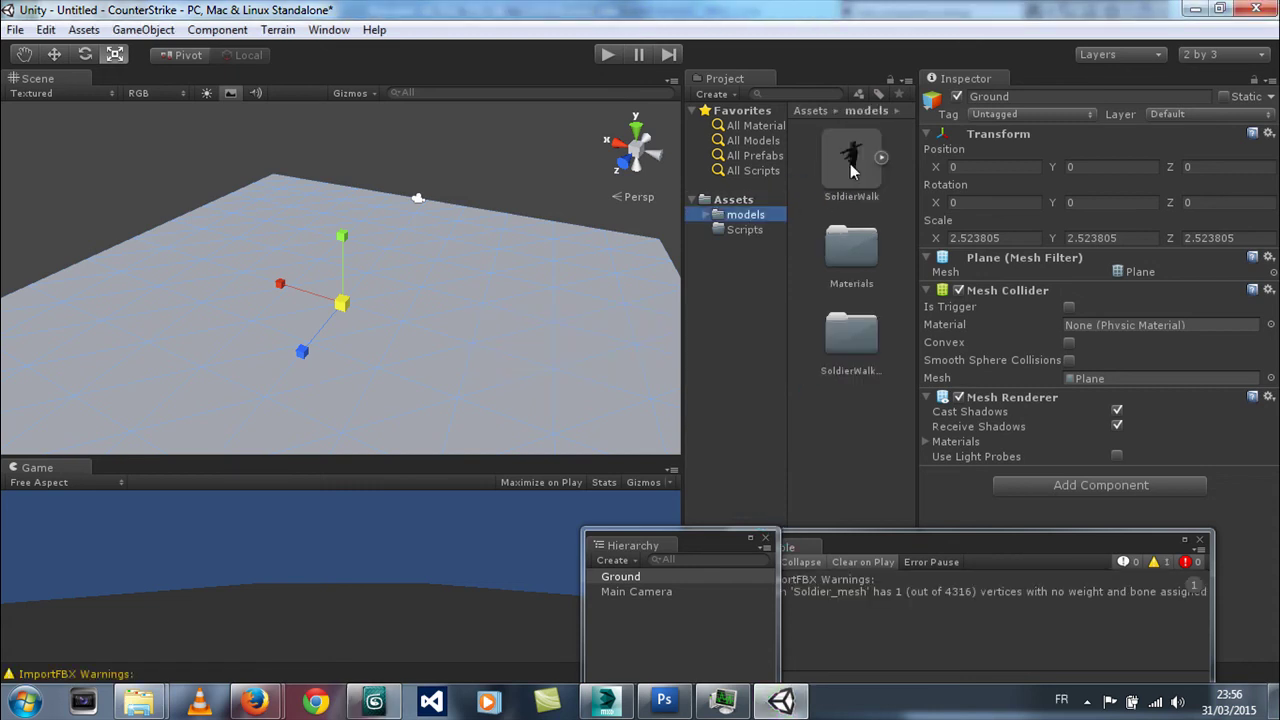
left_click(851, 171)
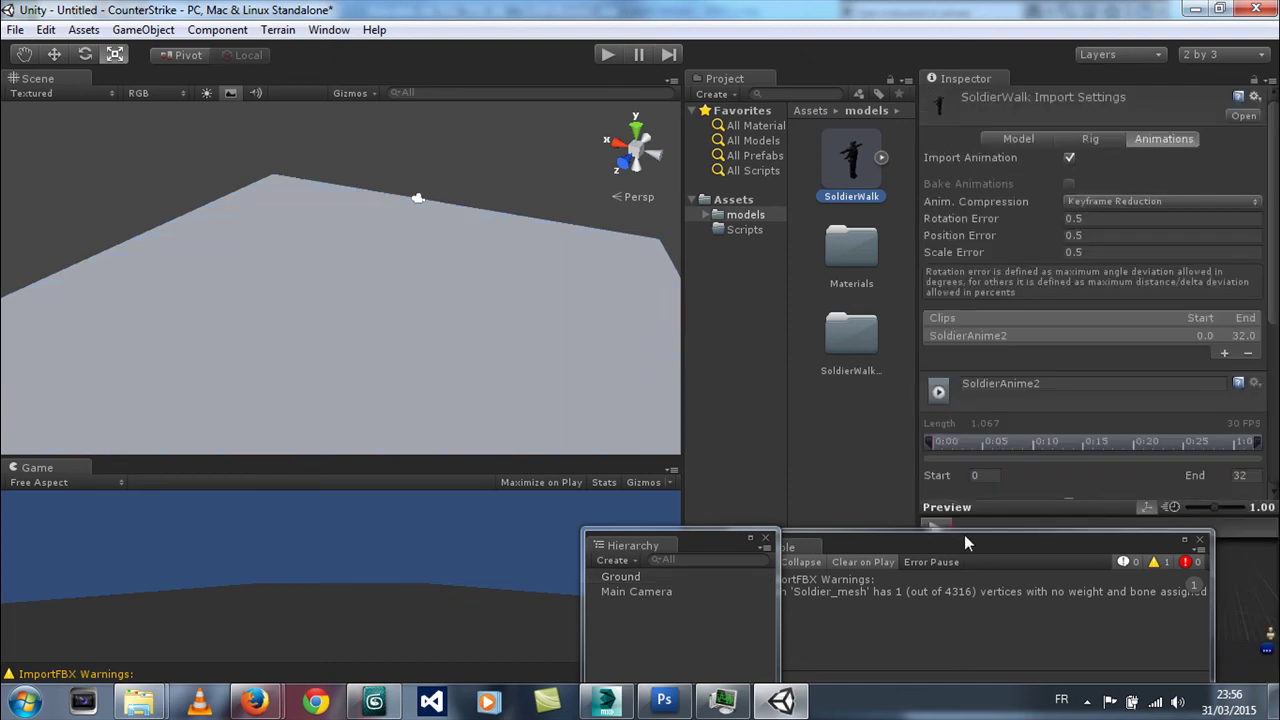
left_click_drag(1041, 544, 595, 416)
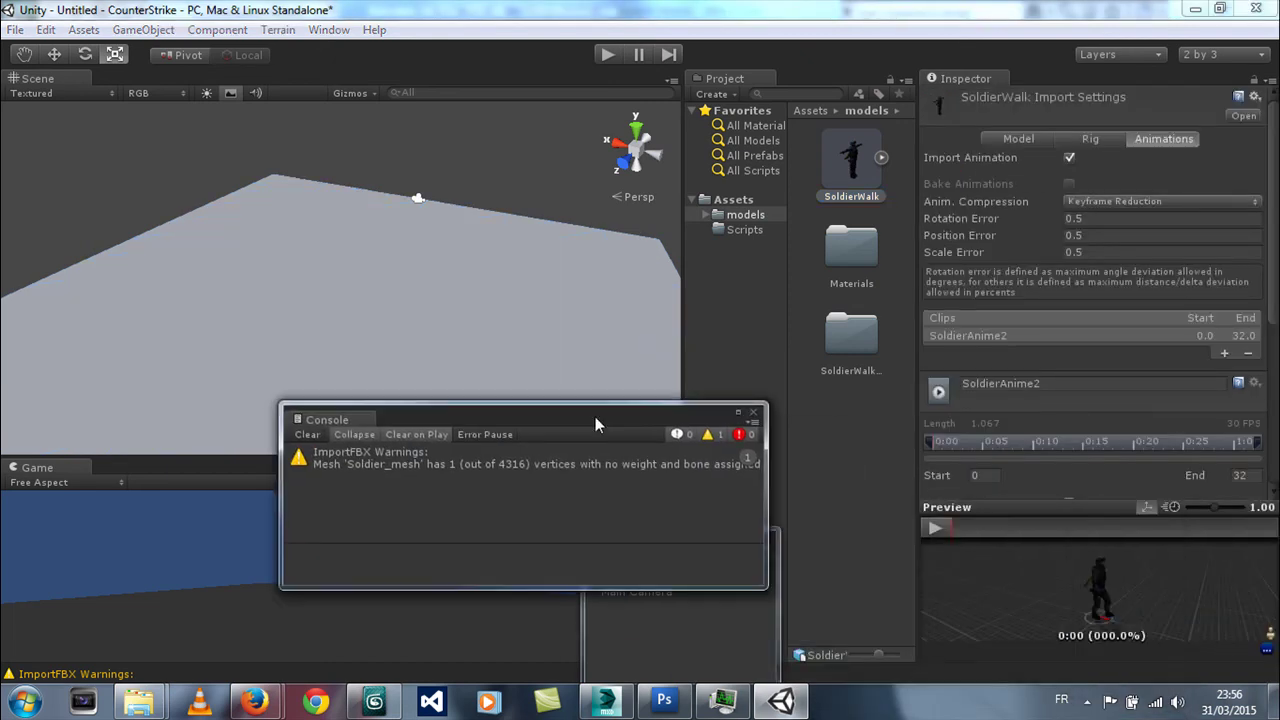
left_click(1010, 140)
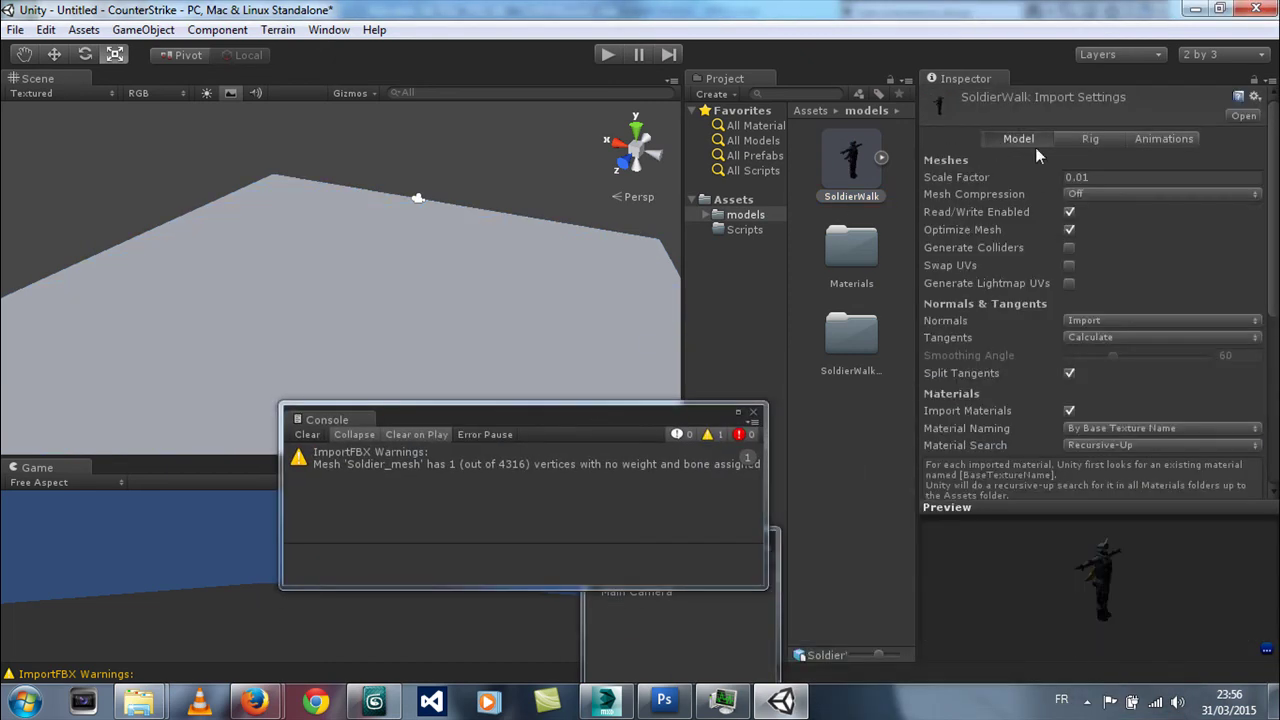
left_click(1105, 176)
scroll(1256, 205, "down", 5)
left_click(1245, 296)
- Set the SoldierWalk rig's animation type to Legacy and apply it
left_click(1104, 140)
left_click(1125, 158)
left_click(1127, 196)
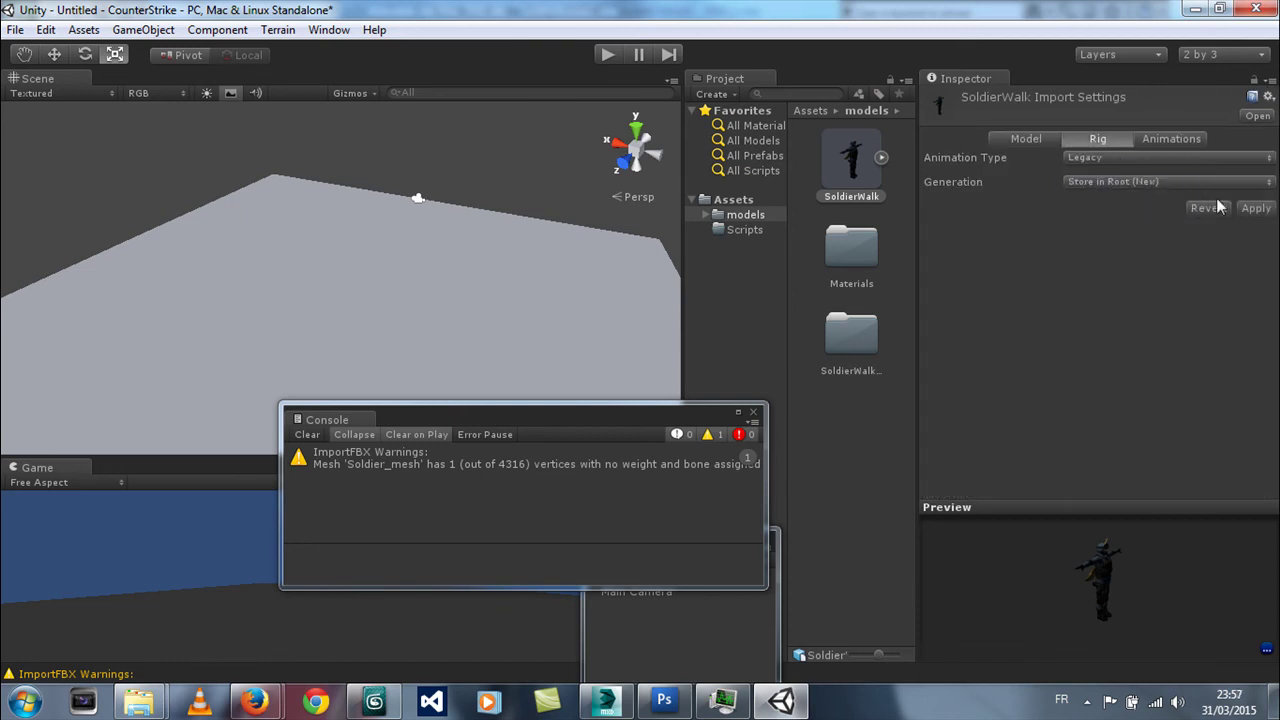
left_click(1256, 210)
- Make the SoldierAnime2 clip loop with Add Loop Frame and Wrap Mode Loop, then apply
left_click(1161, 142)
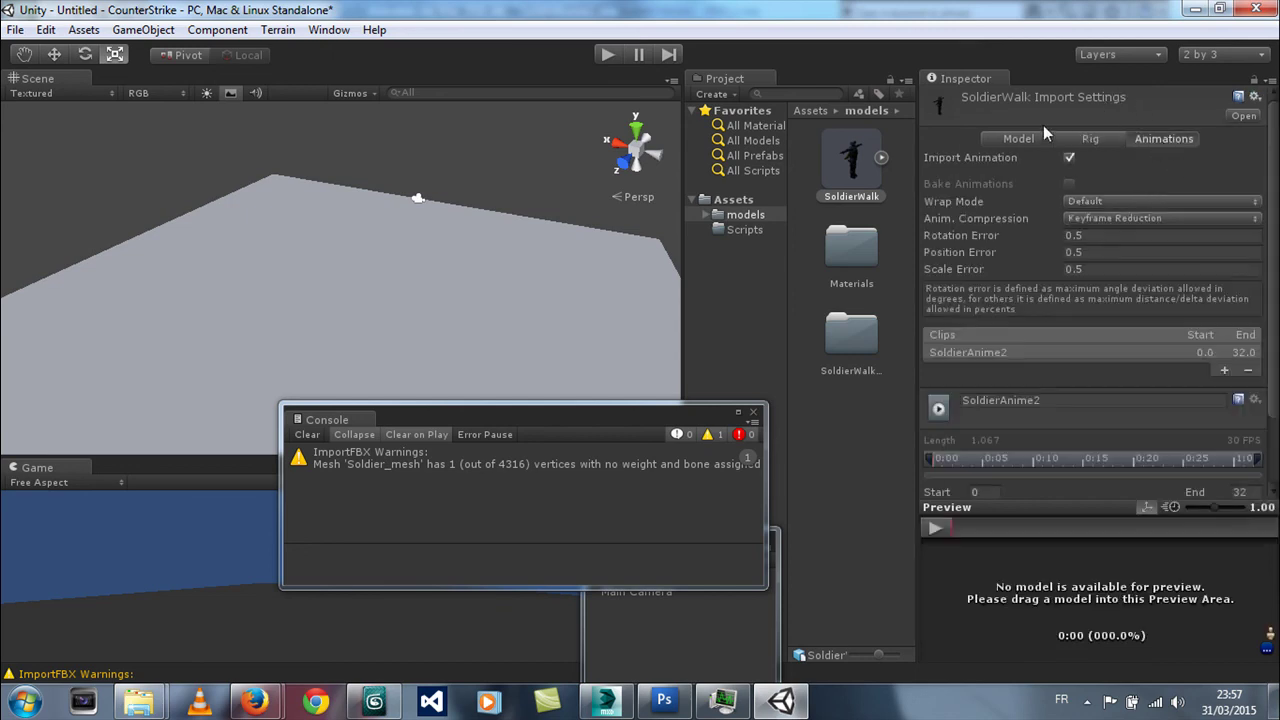
scroll(1268, 274, "down", 3)
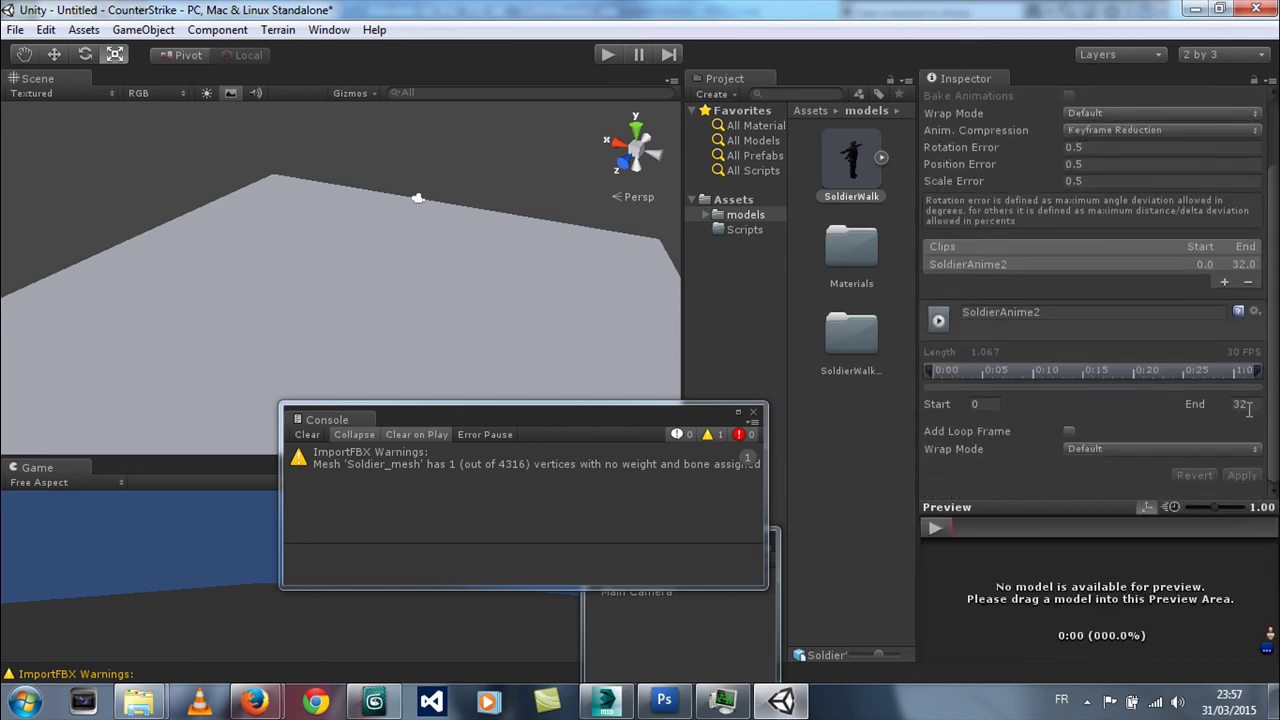
left_click(1069, 432)
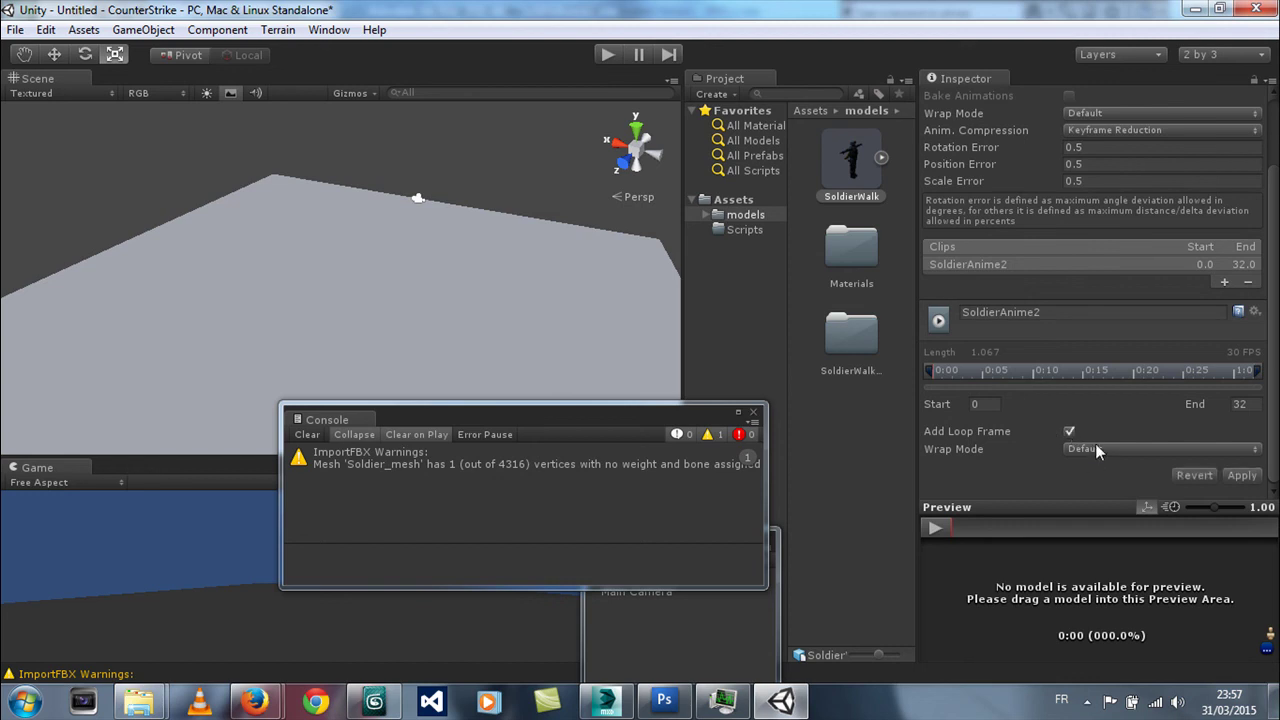
left_click(1100, 449)
left_click(1108, 506)
left_click(1241, 477)
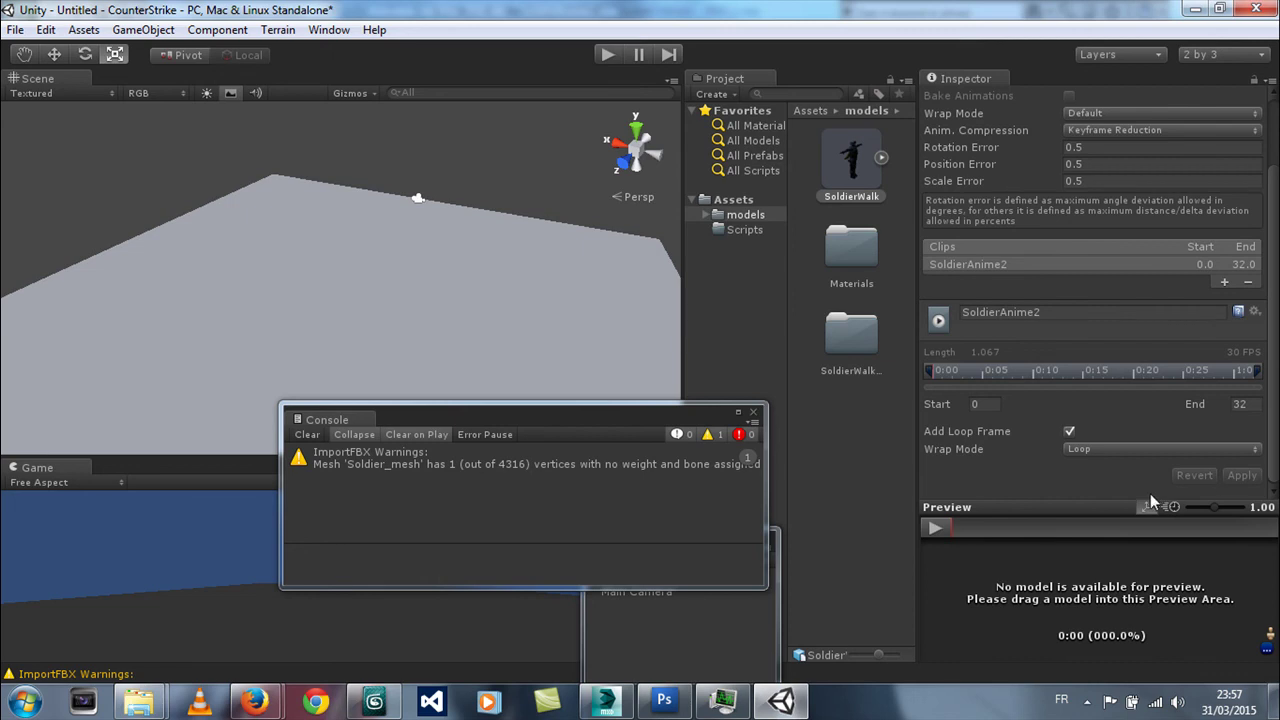
left_click_drag(1121, 505, 1122, 405)
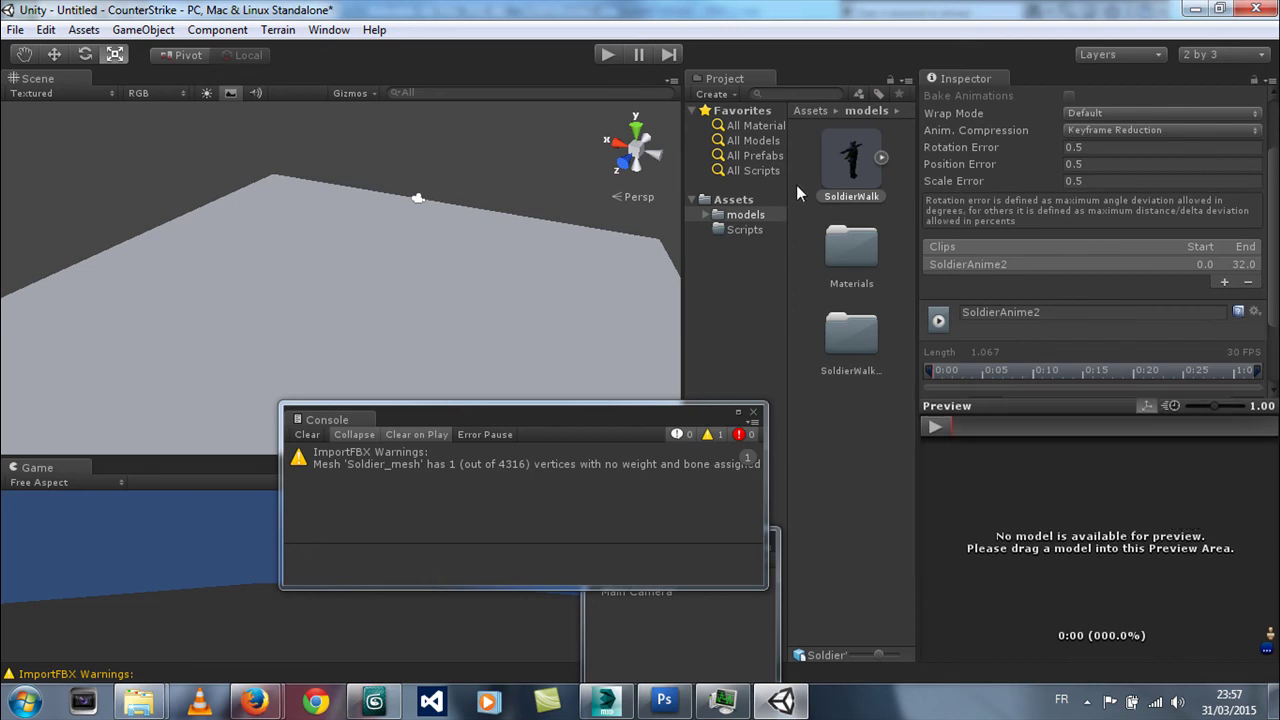
- Play and stop the SoldierAnime clip in the Preview pane, then collapse SoldierWalk
left_click(882, 160)
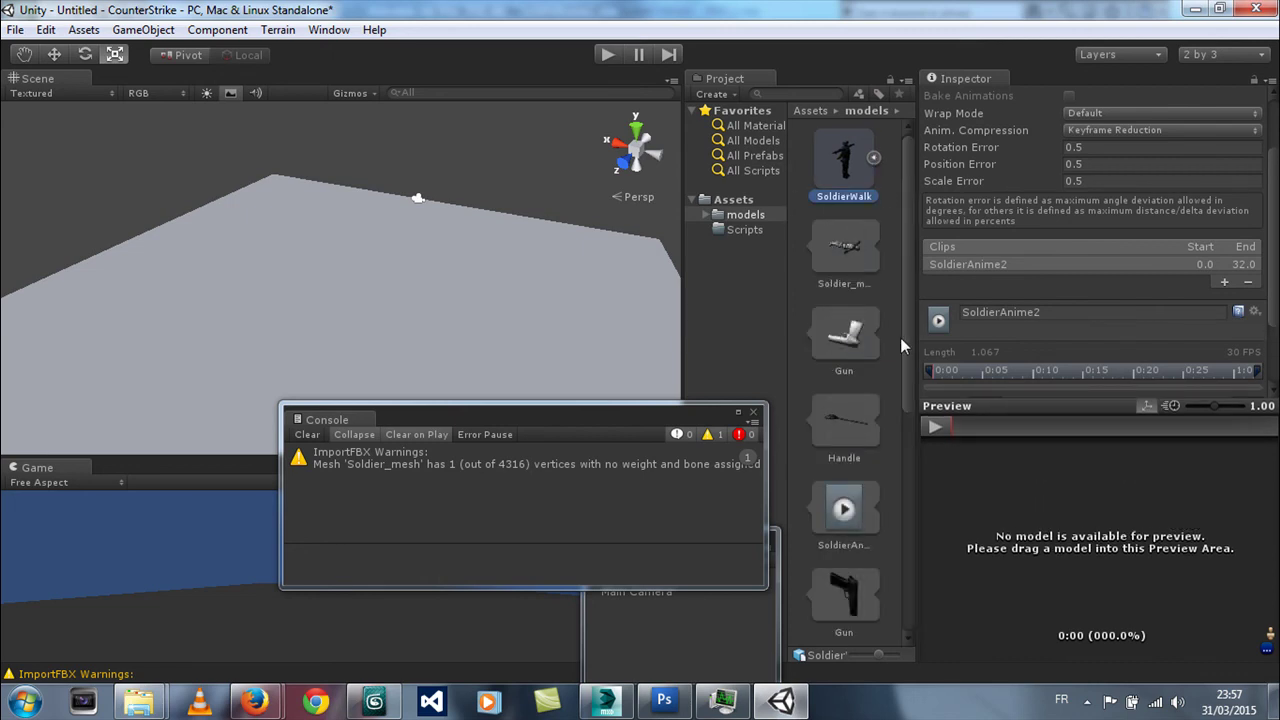
left_click_drag(848, 512, 990, 540)
left_click_drag(823, 143, 1001, 507)
left_click(944, 428)
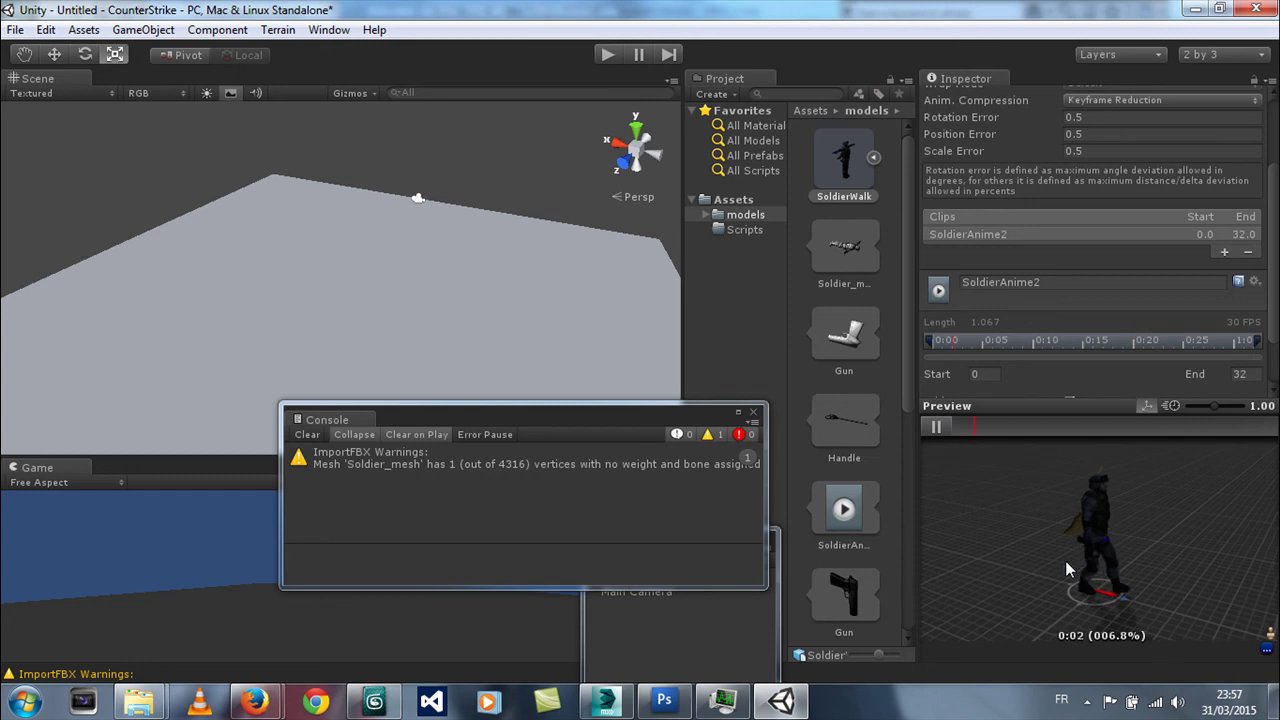
left_click(940, 427)
left_click(871, 158)
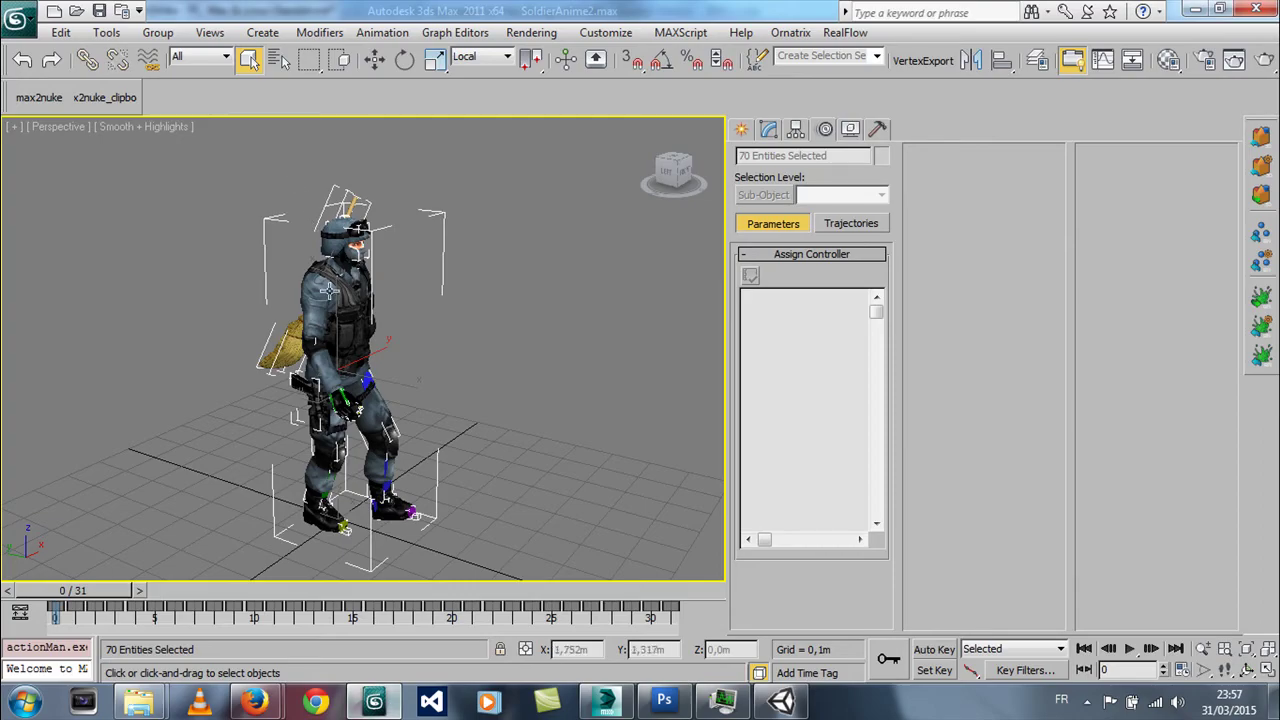
- Save the current scene and open the broom-guard soldier scene SoldierAnime1.max
left_click(18, 18)
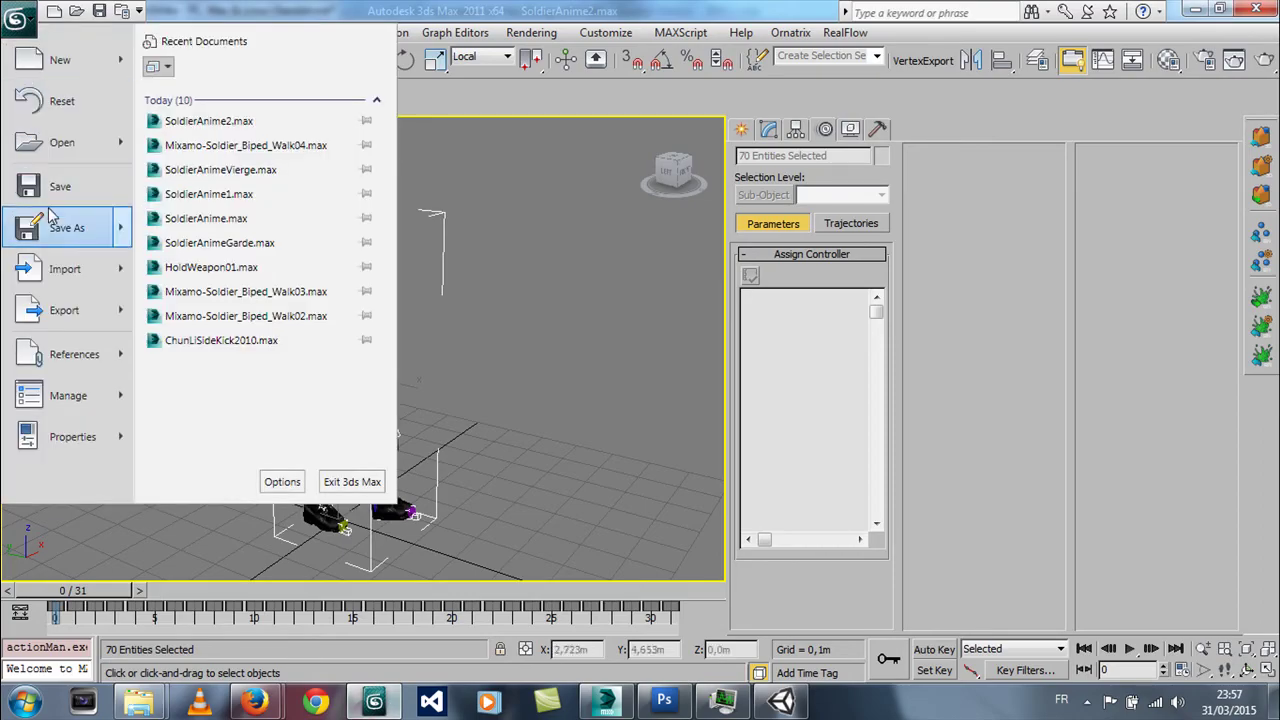
left_click(53, 190)
left_click(18, 18)
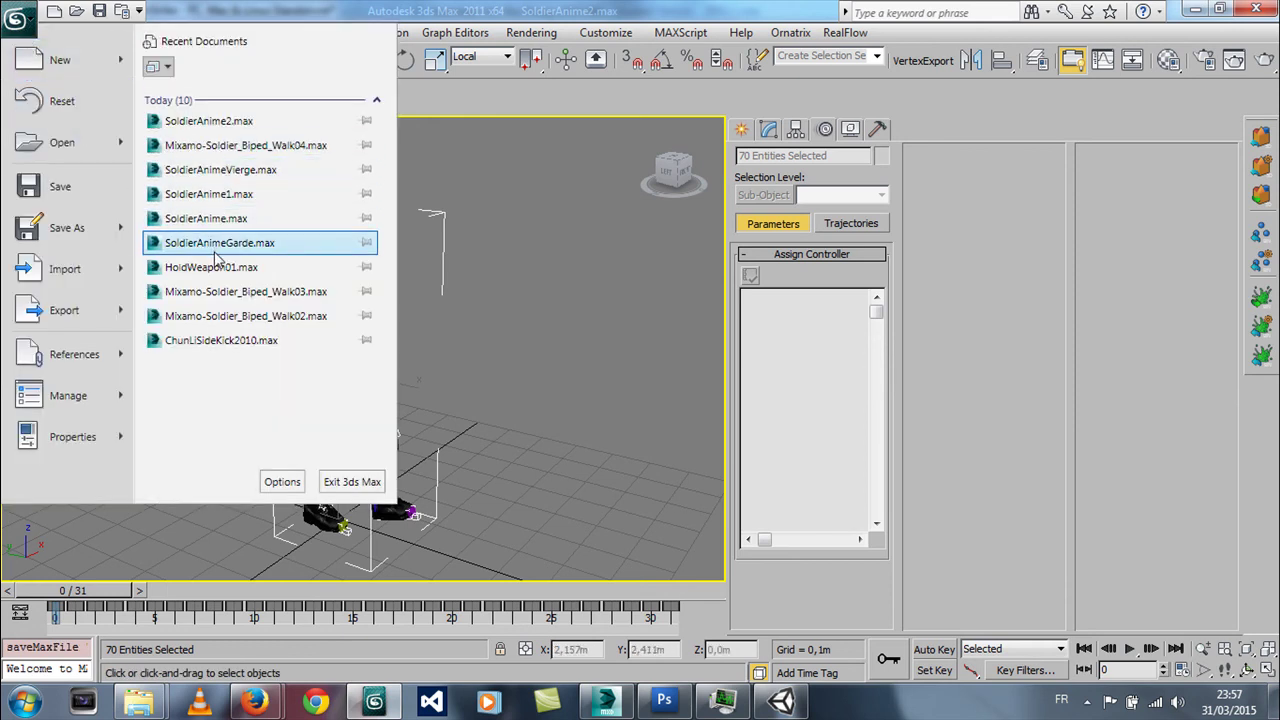
left_click(211, 198)
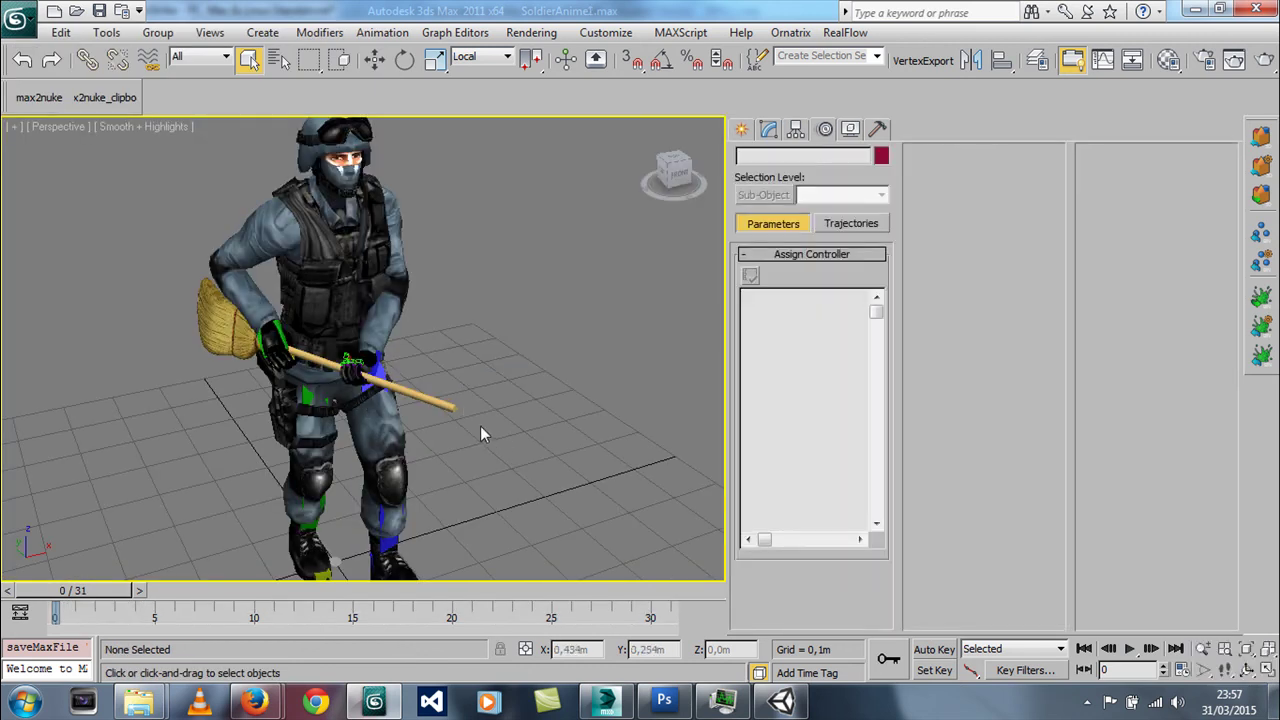
scroll(472, 414, "down", 3)
middle_click_drag(472, 414, 266, 409, "alt")
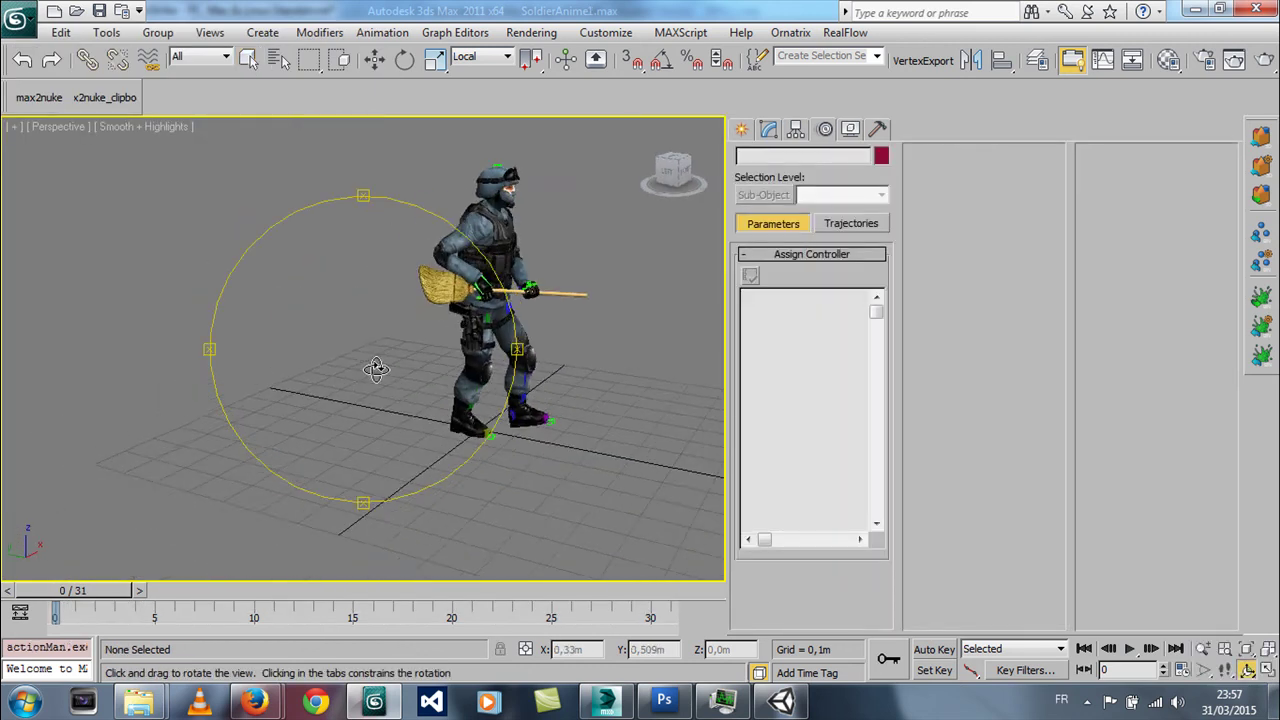
scroll(354, 385, "up", 3)
middle_click_drag(354, 385, 341, 280, "alt")
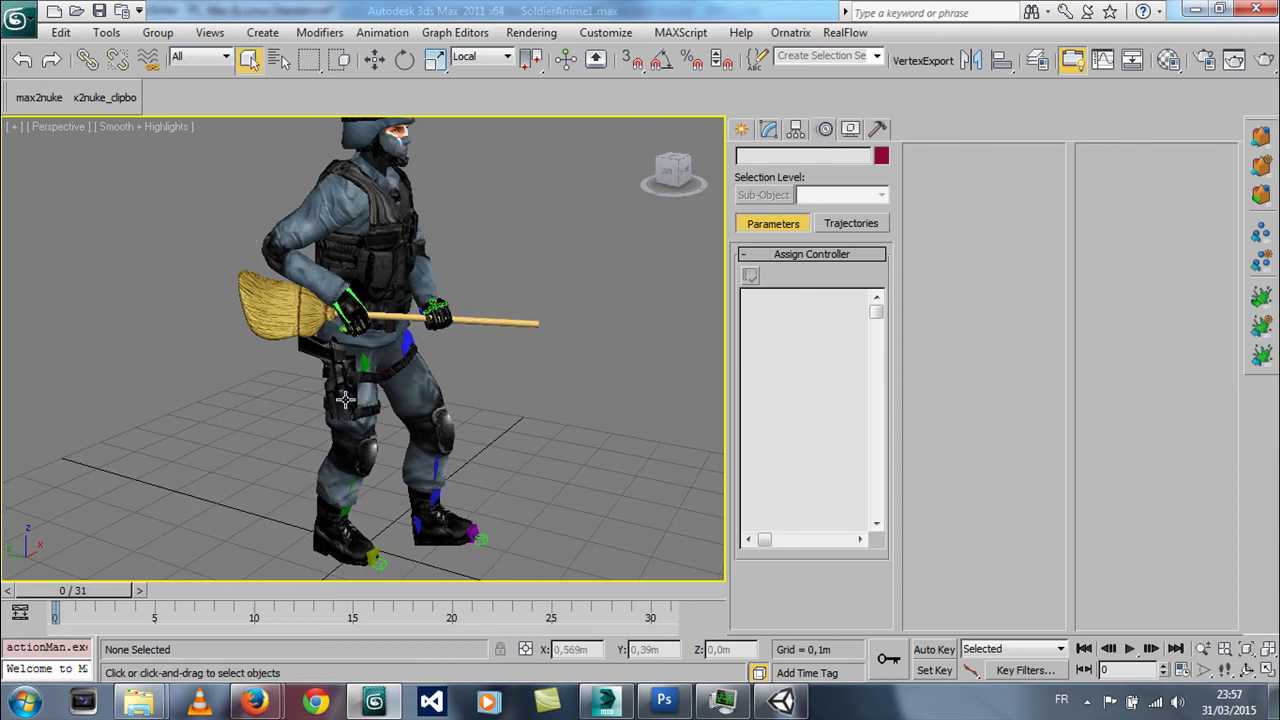
scroll(356, 364, "down", 3)
scroll(355, 393, "up", 3)
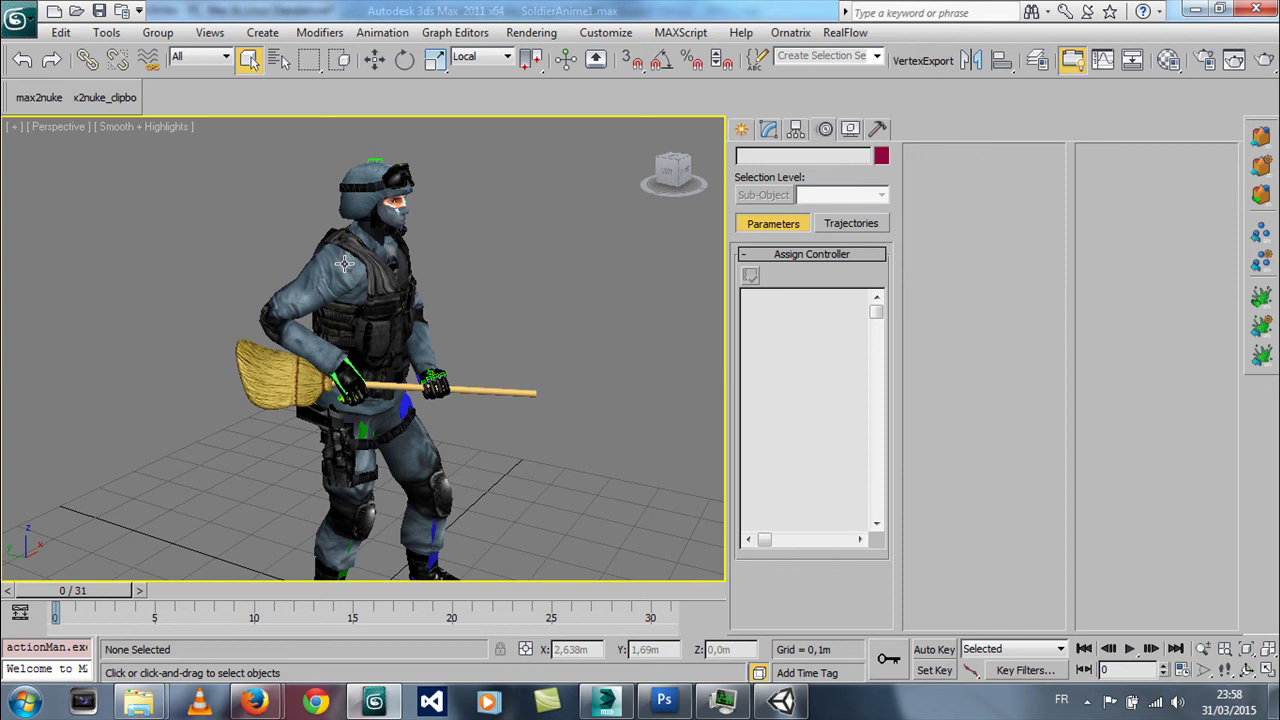
scroll(342, 266, "down", 1)
scroll(339, 272, "down", 2)
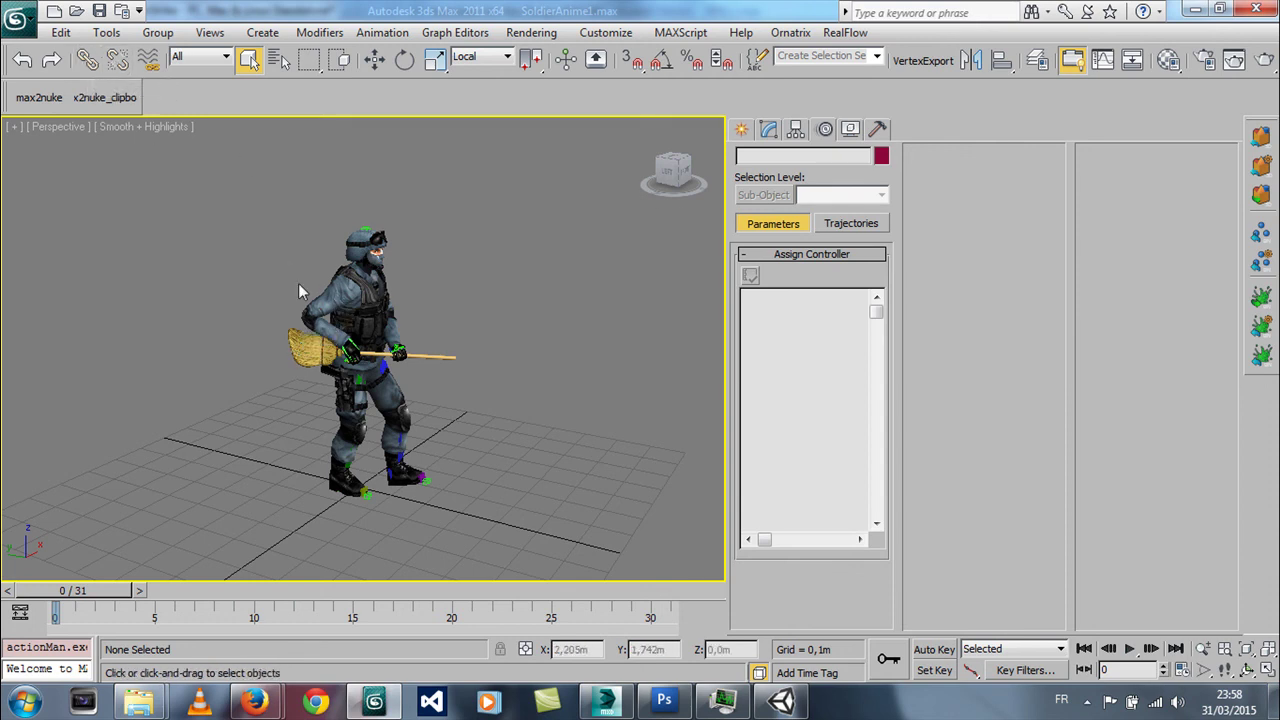
- With the selection filter on Bone, select the biped and convert its animation to footsteps
left_click_drag(214, 186, 481, 529)
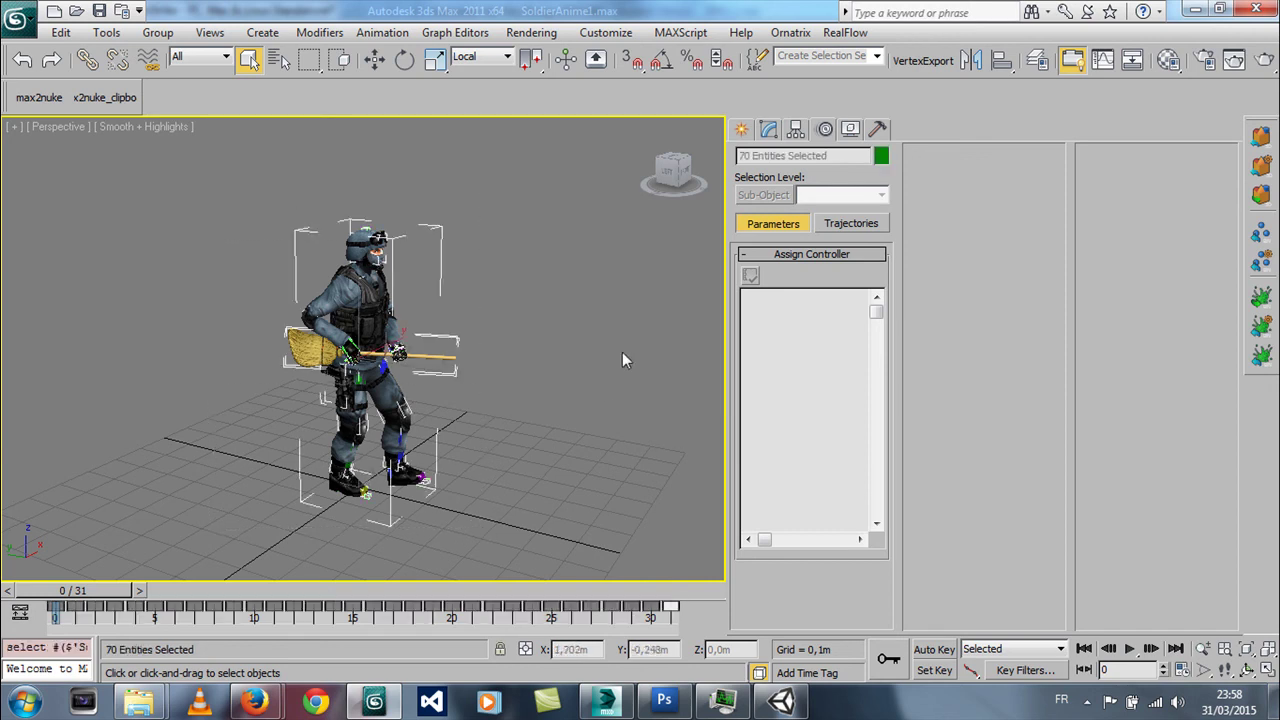
left_click(209, 62)
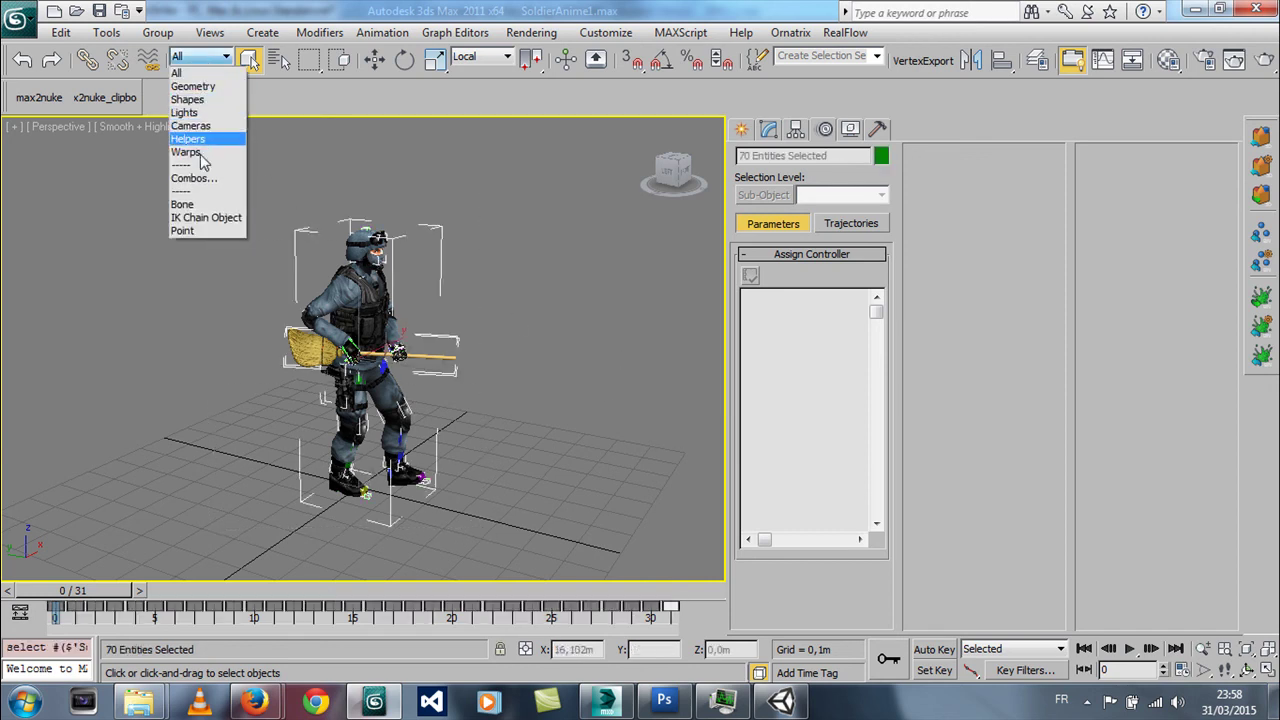
left_click(205, 200)
left_click_drag(214, 177, 555, 553)
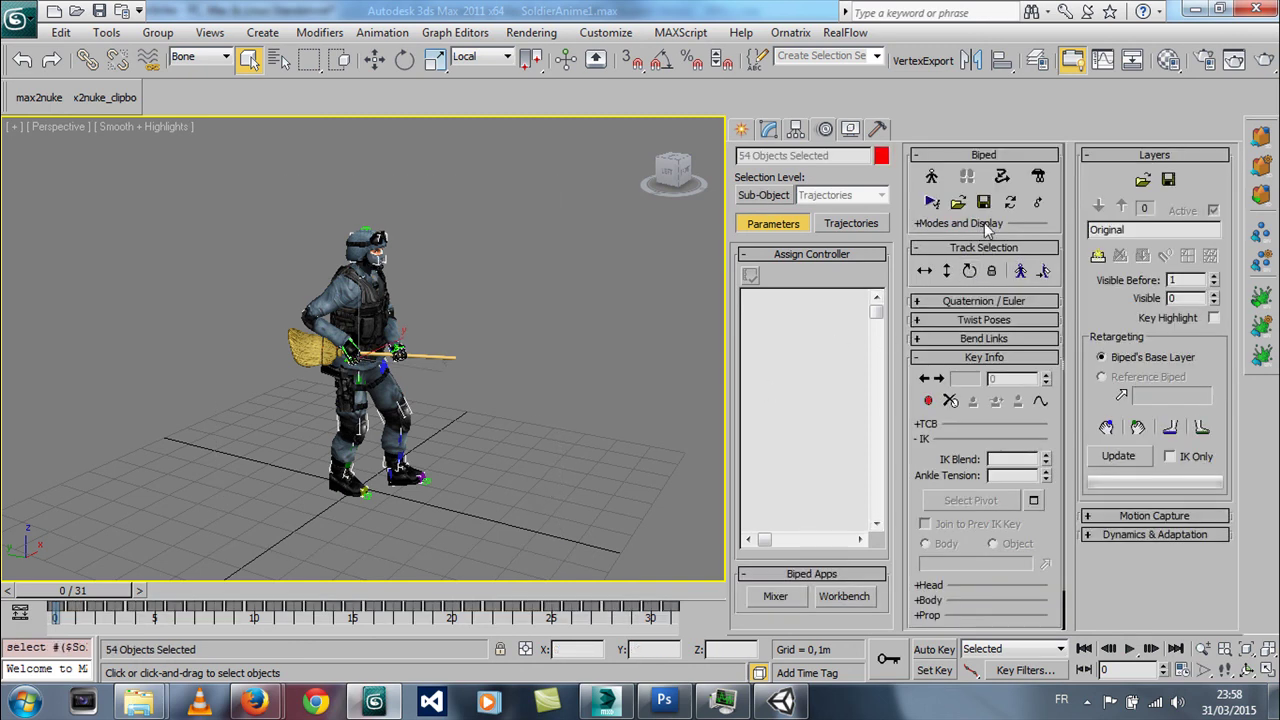
left_click(1010, 203)
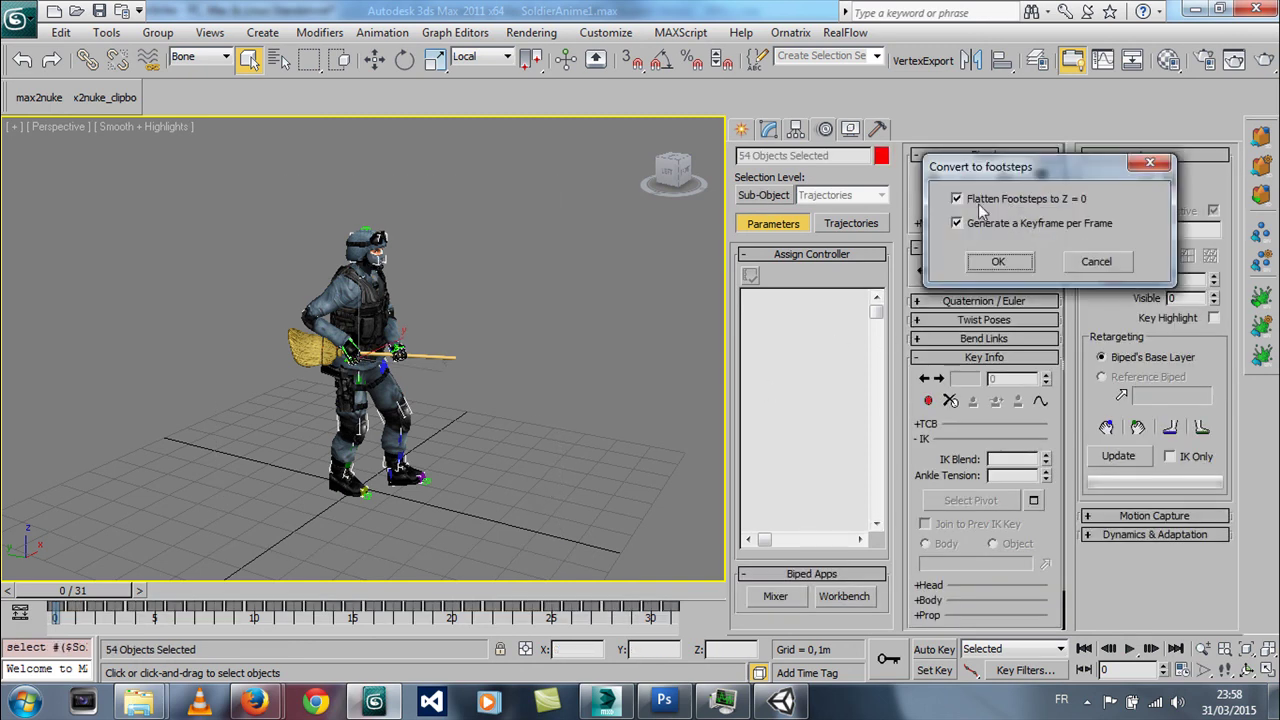
left_click(996, 263)
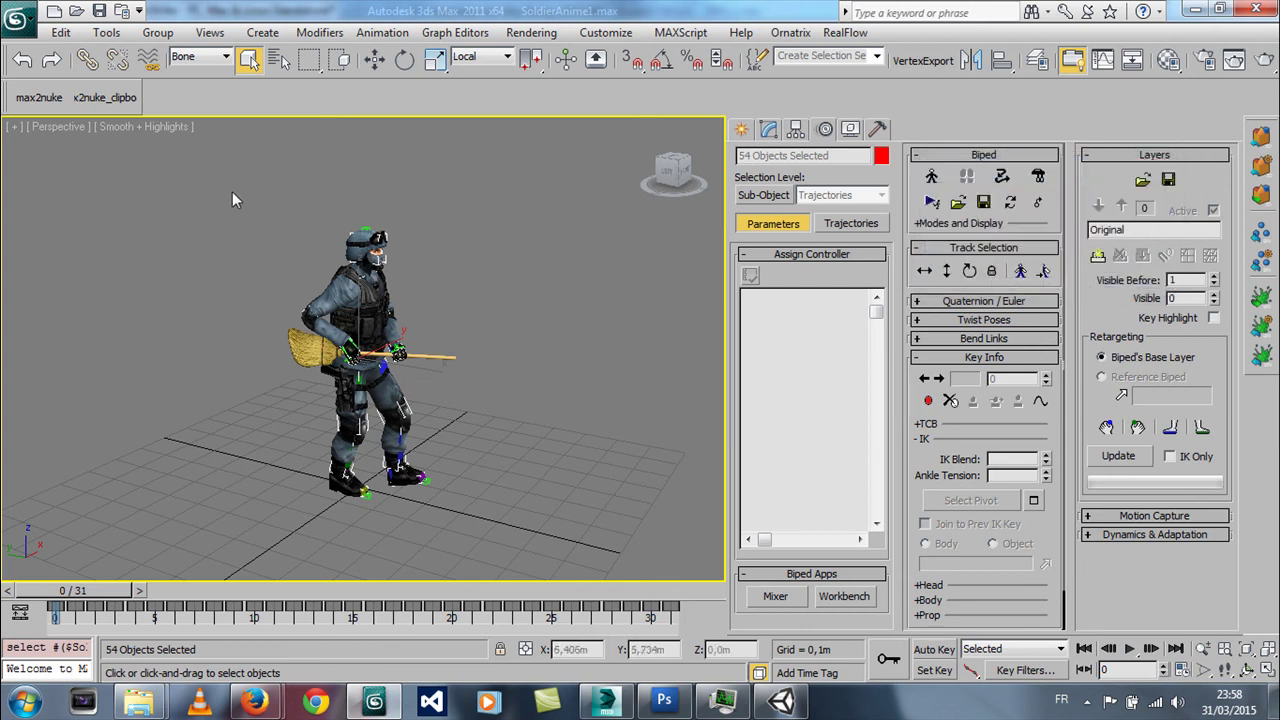
- Set the selection filter back to All and select the whole soldier, mesh and bones
left_click(199, 57)
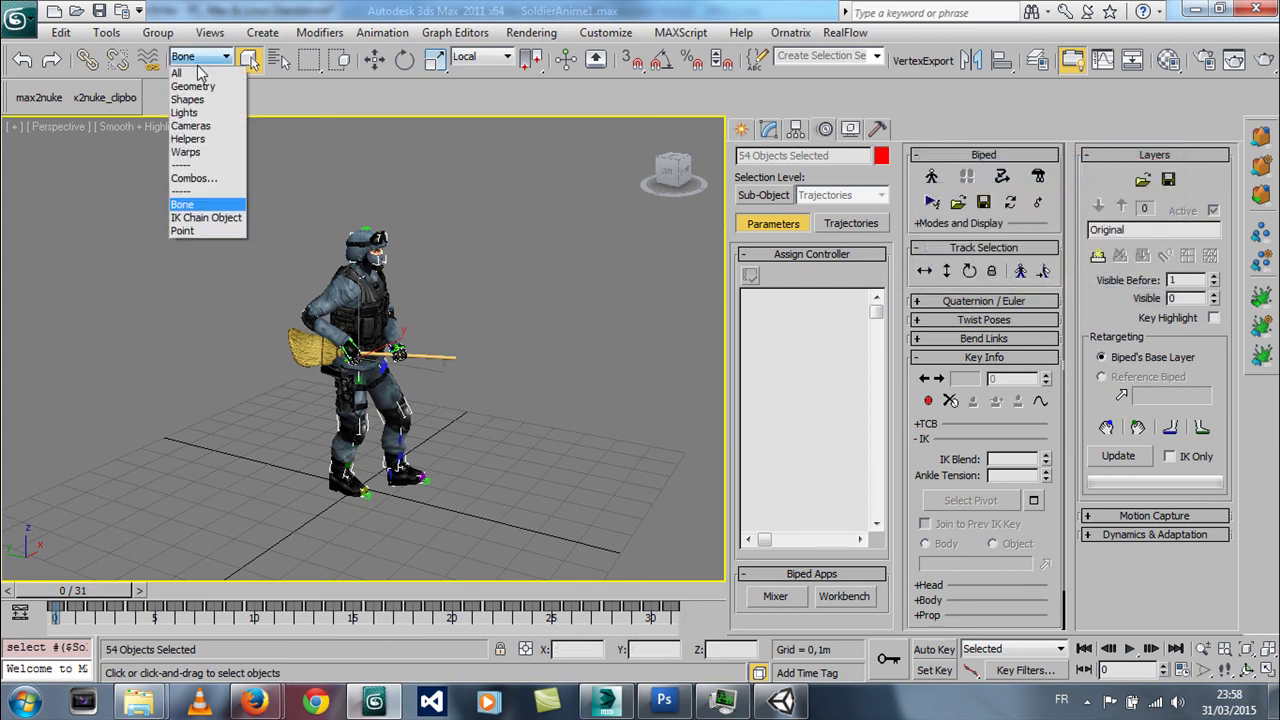
left_click(199, 73)
left_click_drag(195, 197, 538, 544)
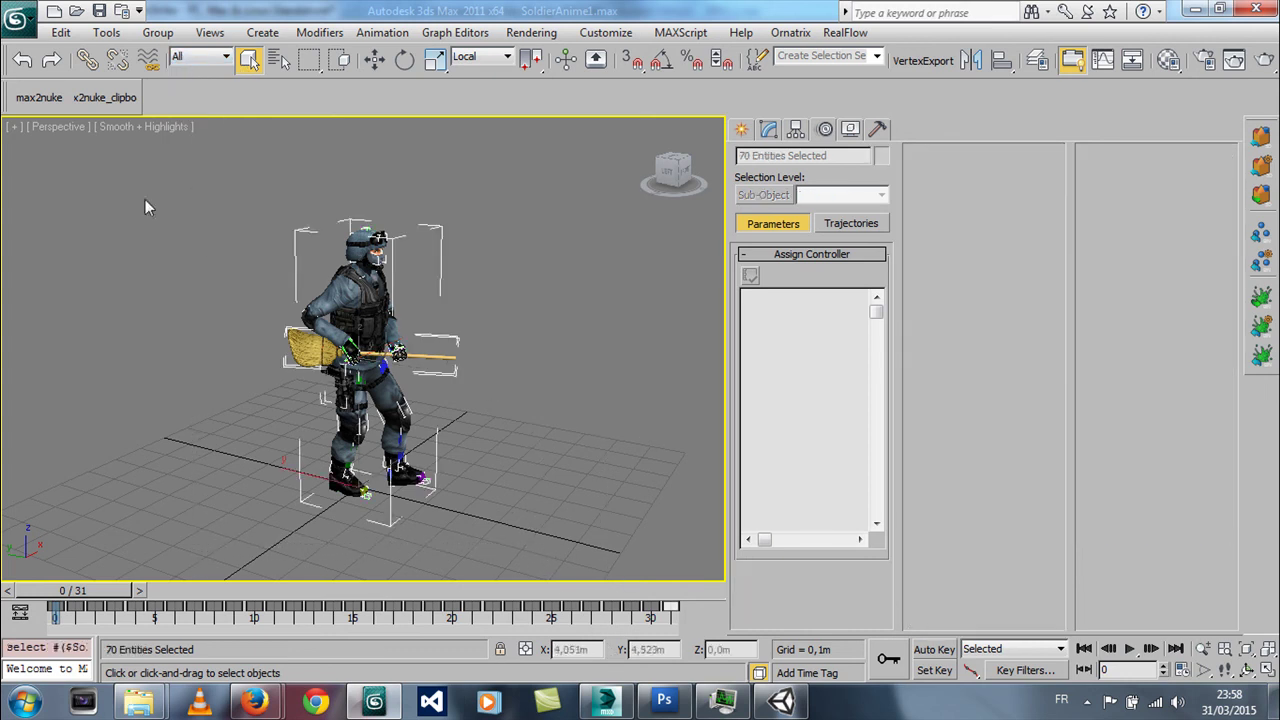
left_click(17, 17)
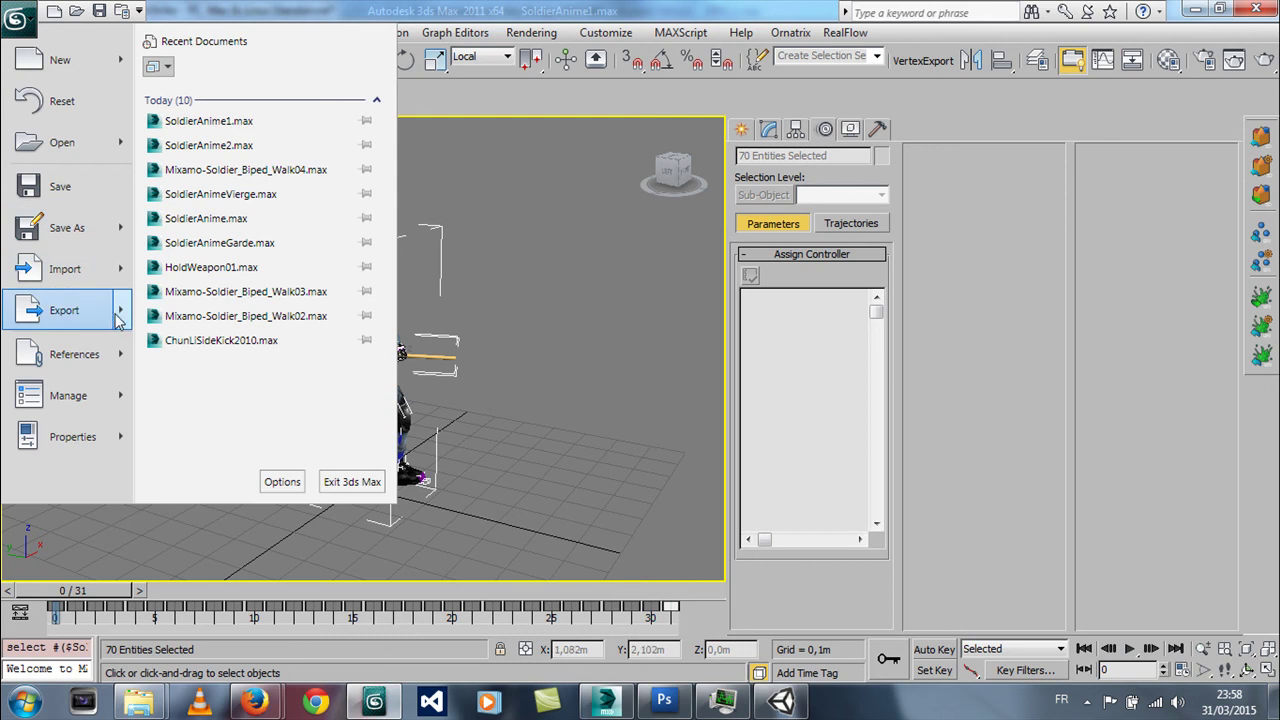
- Export the selection to the models folder under the name SoldierWalkWeapon.FBX
mouse_move(64, 311)
left_click(241, 160)
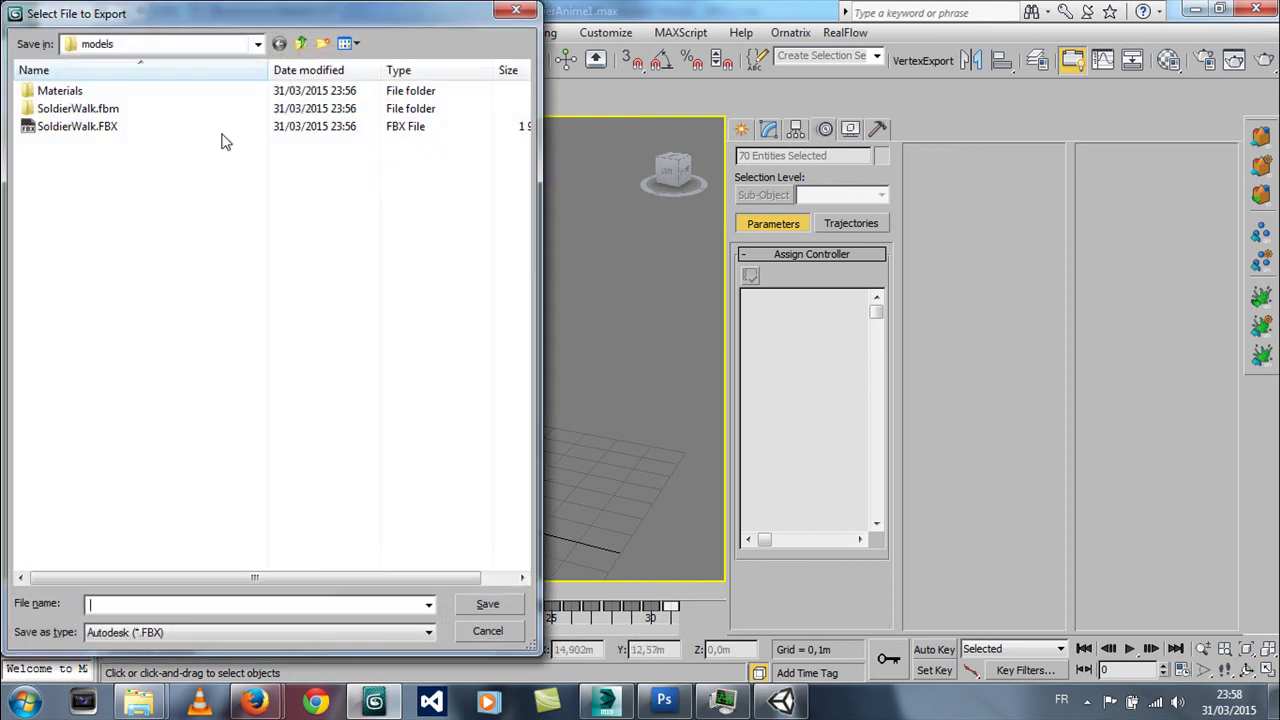
left_click(66, 130)
left_click(123, 605)
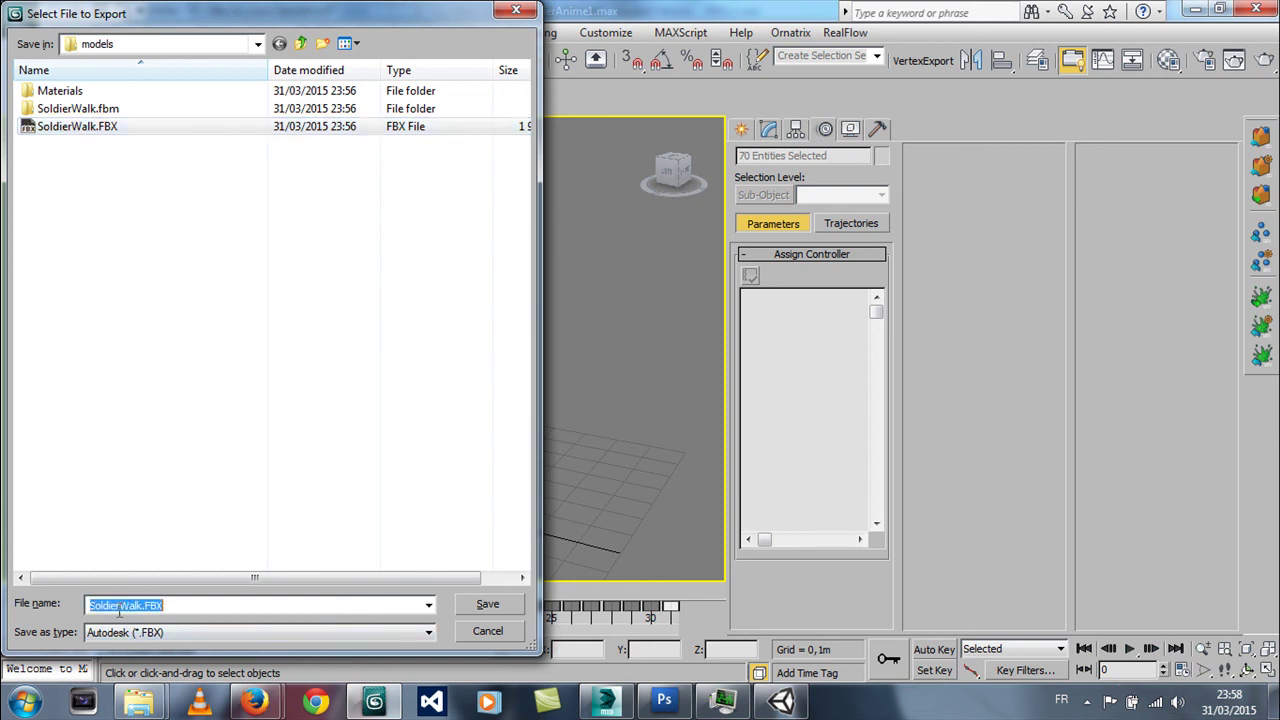
left_click(143, 605)
type("Weapon")
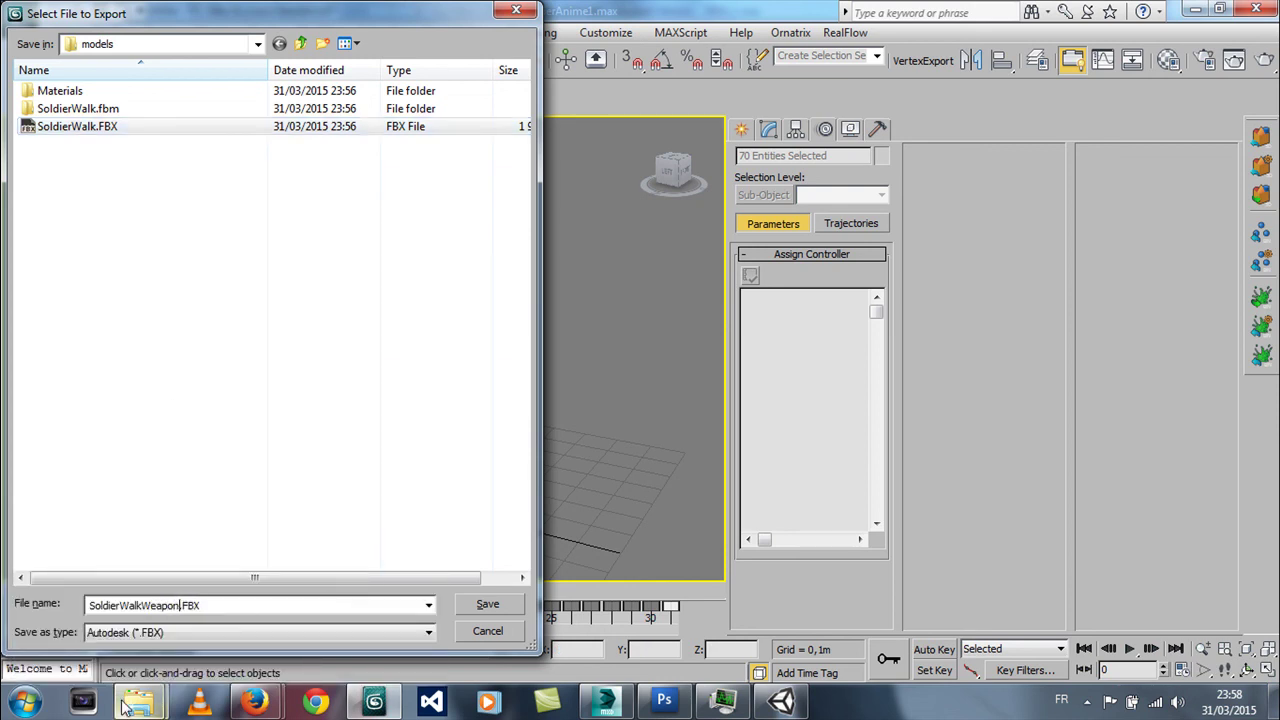
key("Return")
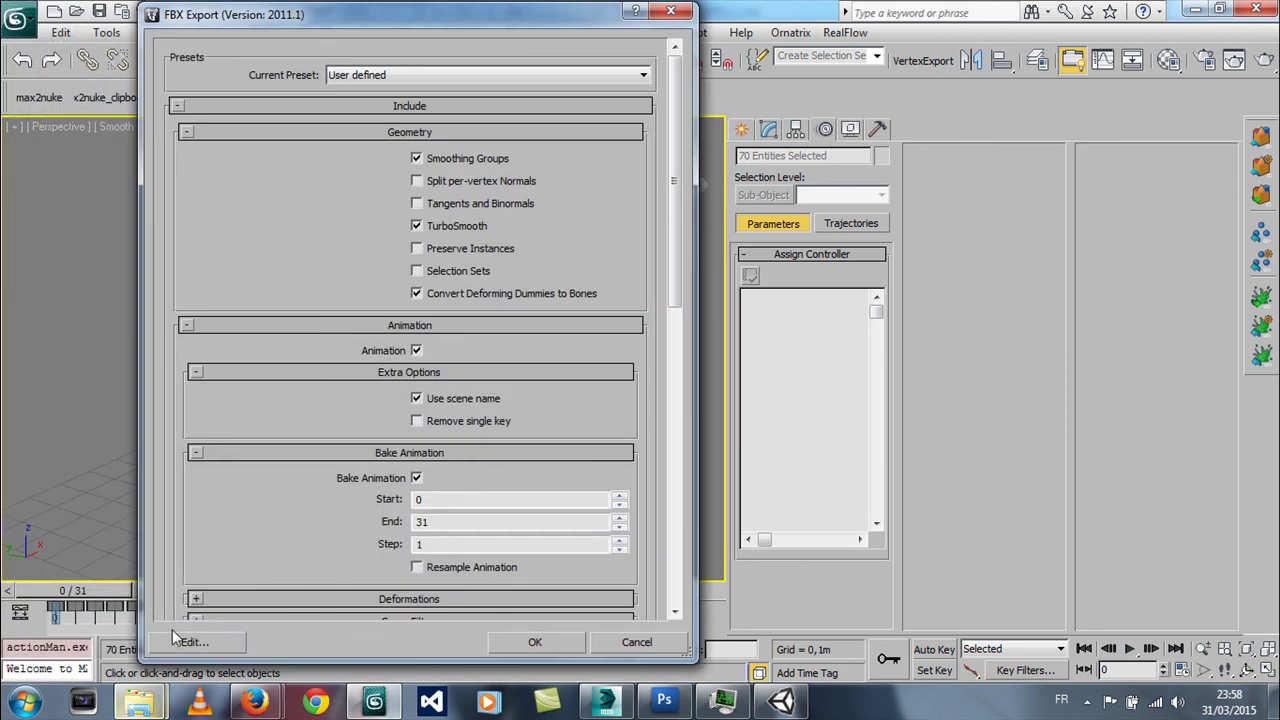
- Accept the FBX options with Bake Animation frames 0–31 and dismiss the warnings
scroll(679, 241, "down", 2)
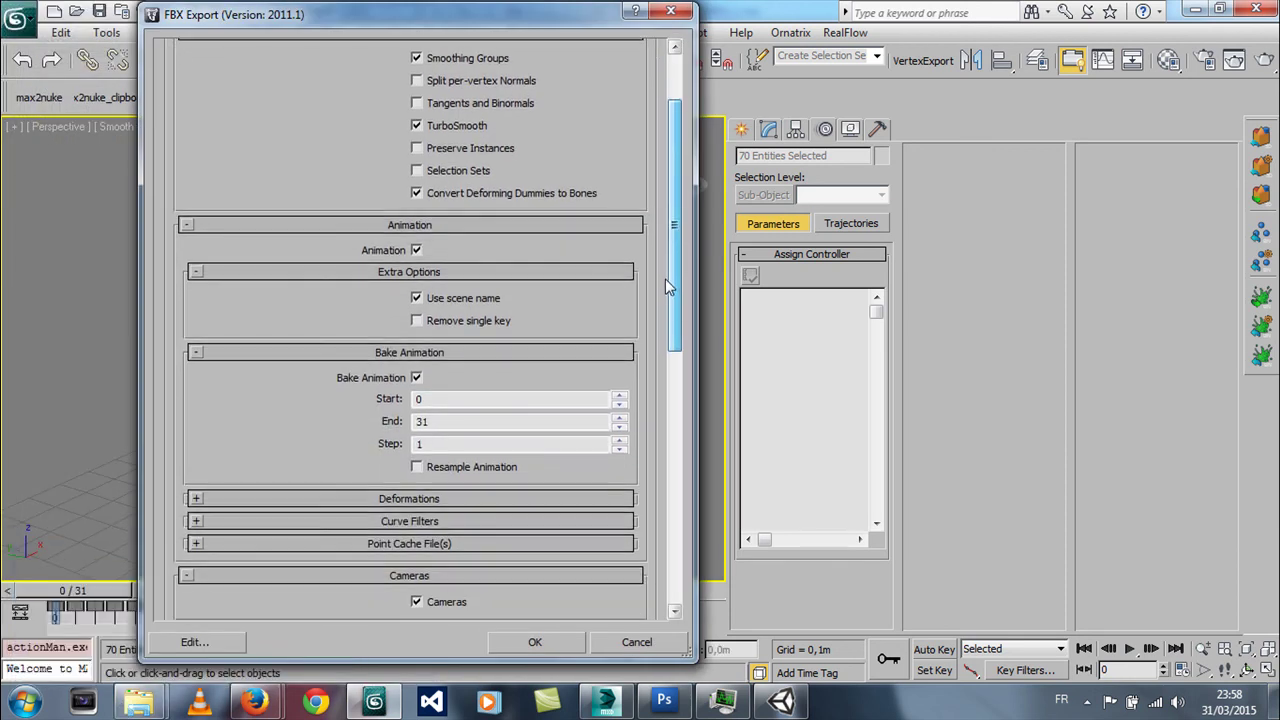
left_click(422, 398)
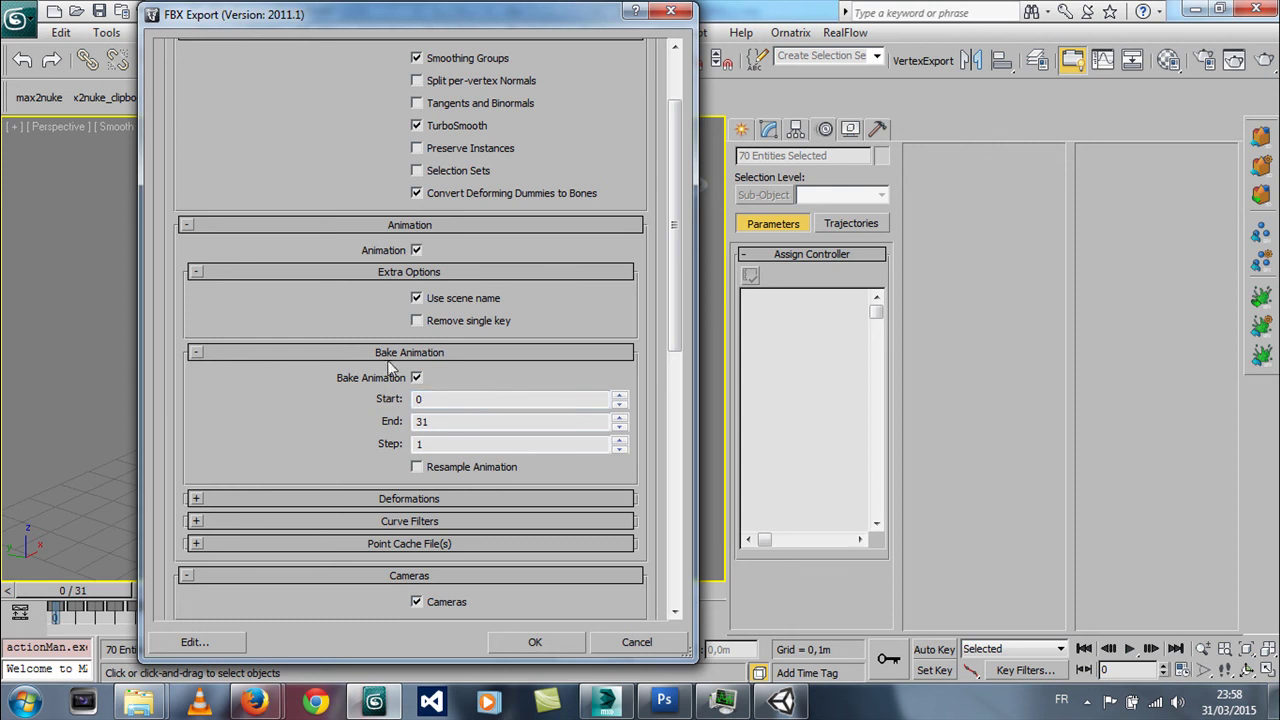
left_click_drag(407, 8, 744, 11)
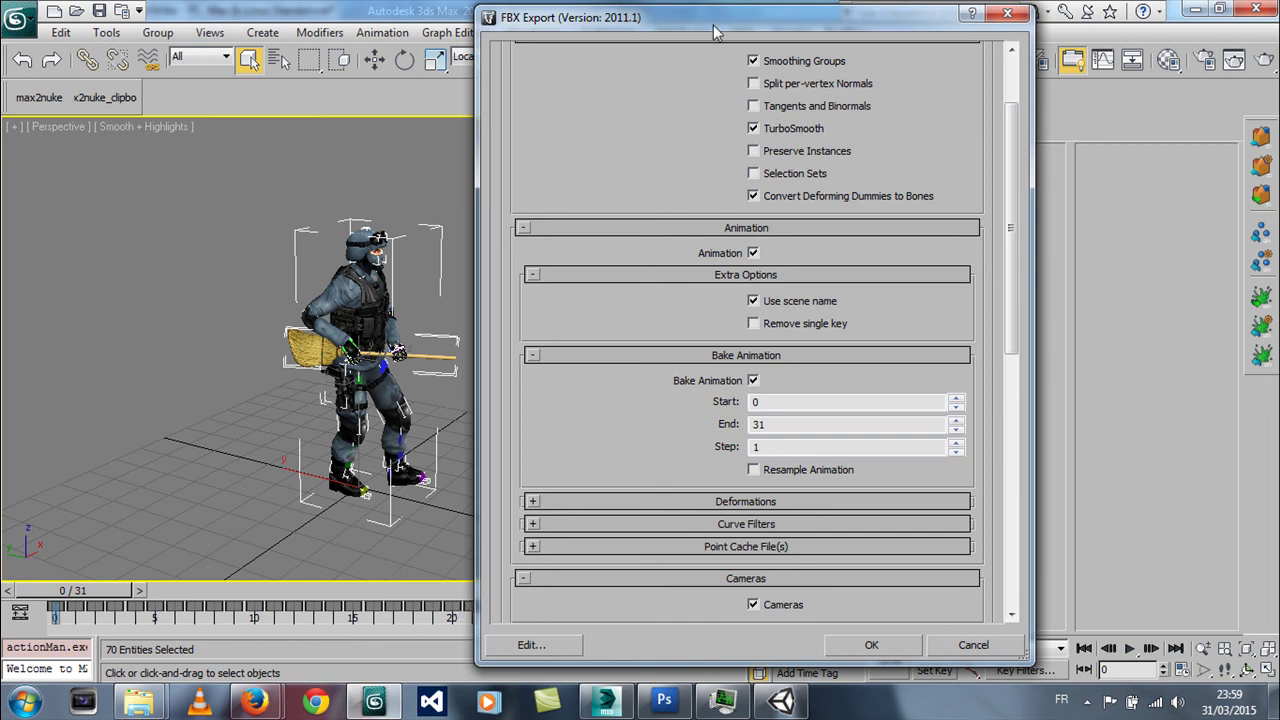
left_click_drag(714, 33, 379, 79)
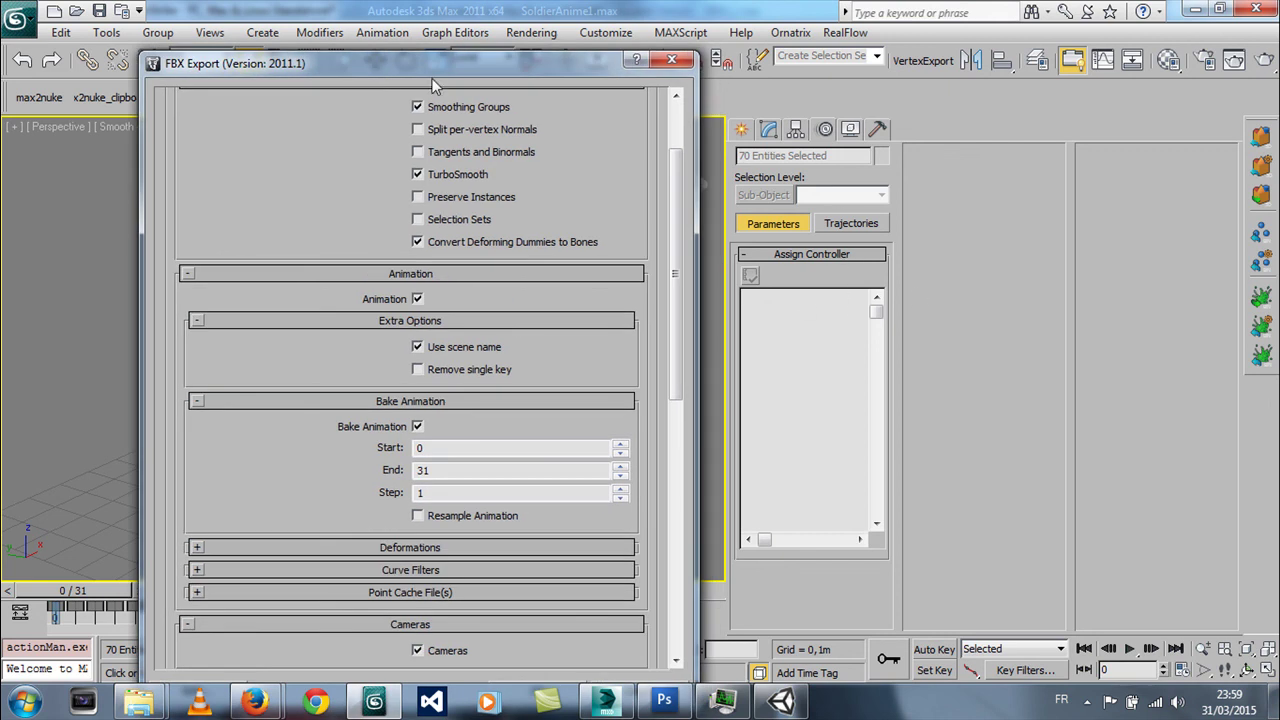
left_click_drag(433, 70, 891, 46)
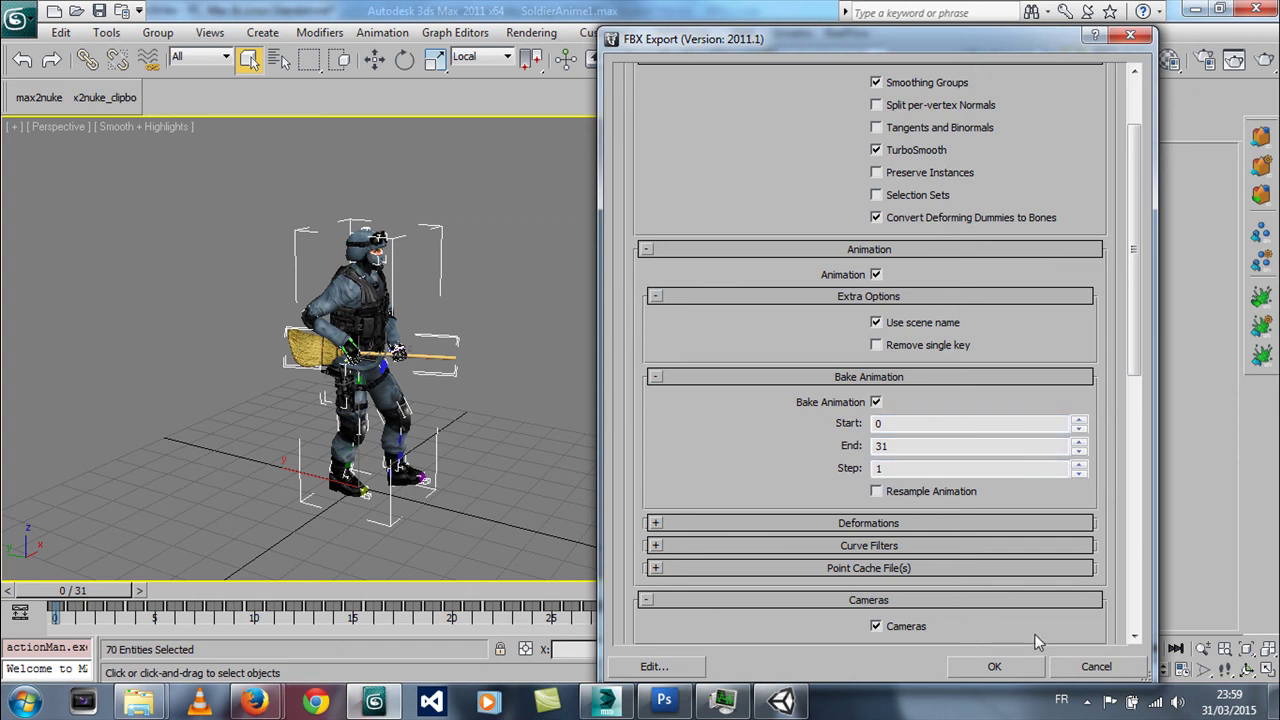
scroll(1122, 370, "down", 5)
scroll(1100, 420, "down", 5)
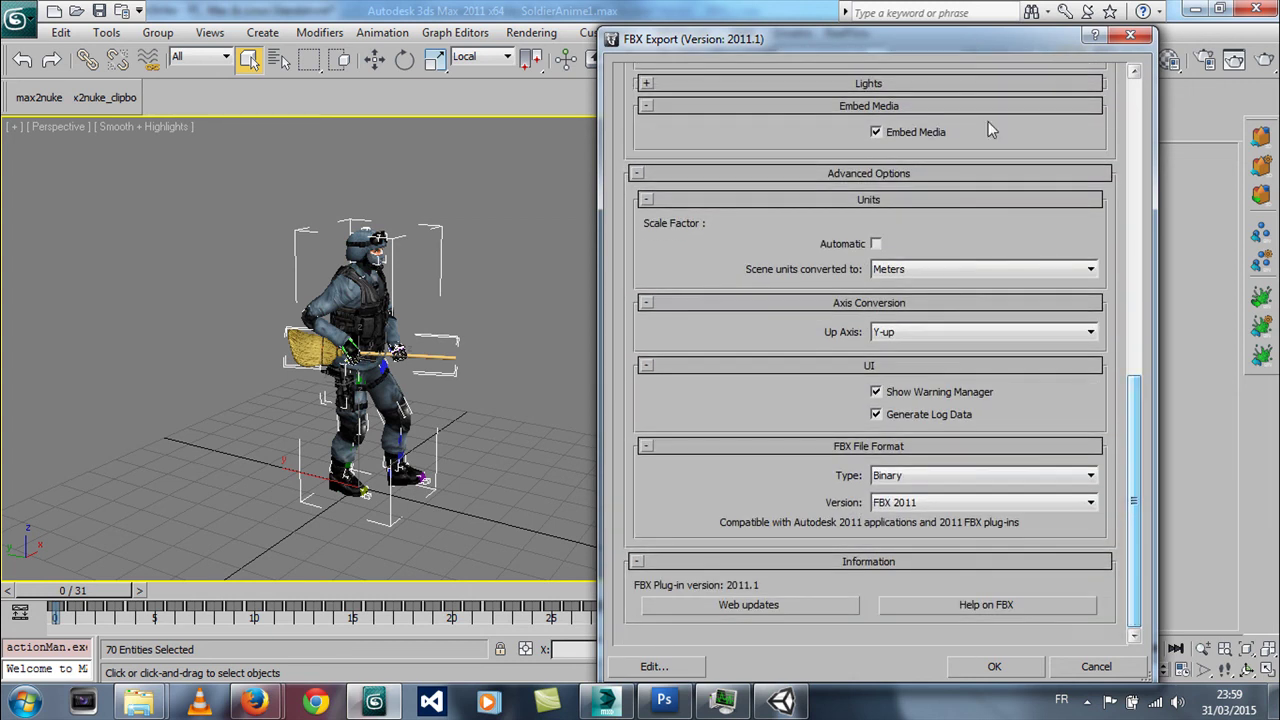
left_click(984, 670)
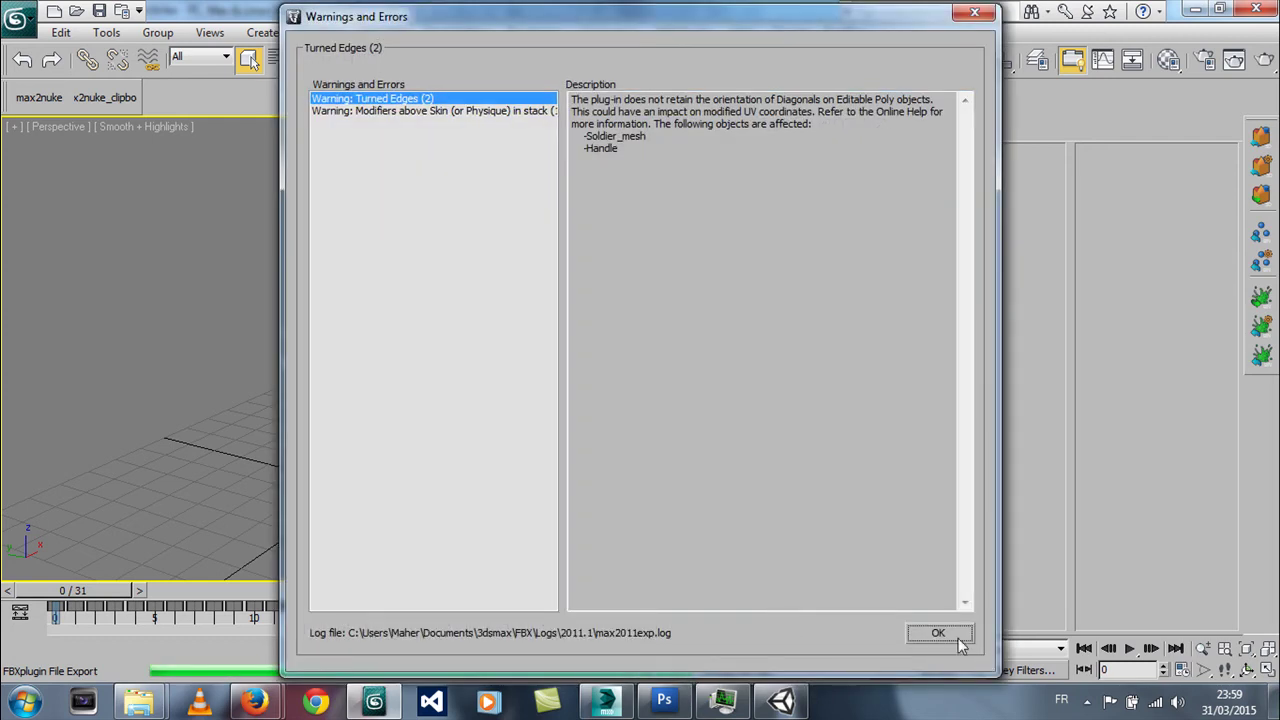
left_click(930, 628)
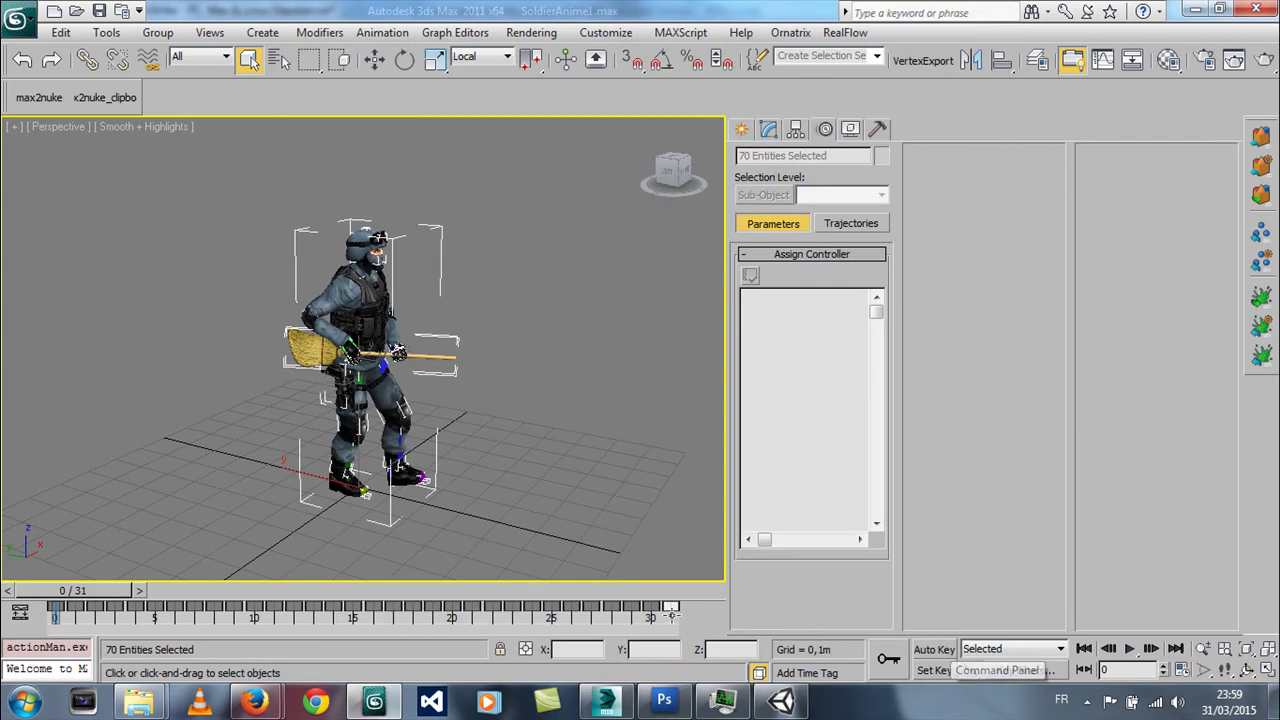
- Select the imported SoldierWalkWeapon model, preview its animation, and check its Scale Factor
left_click(778, 703)
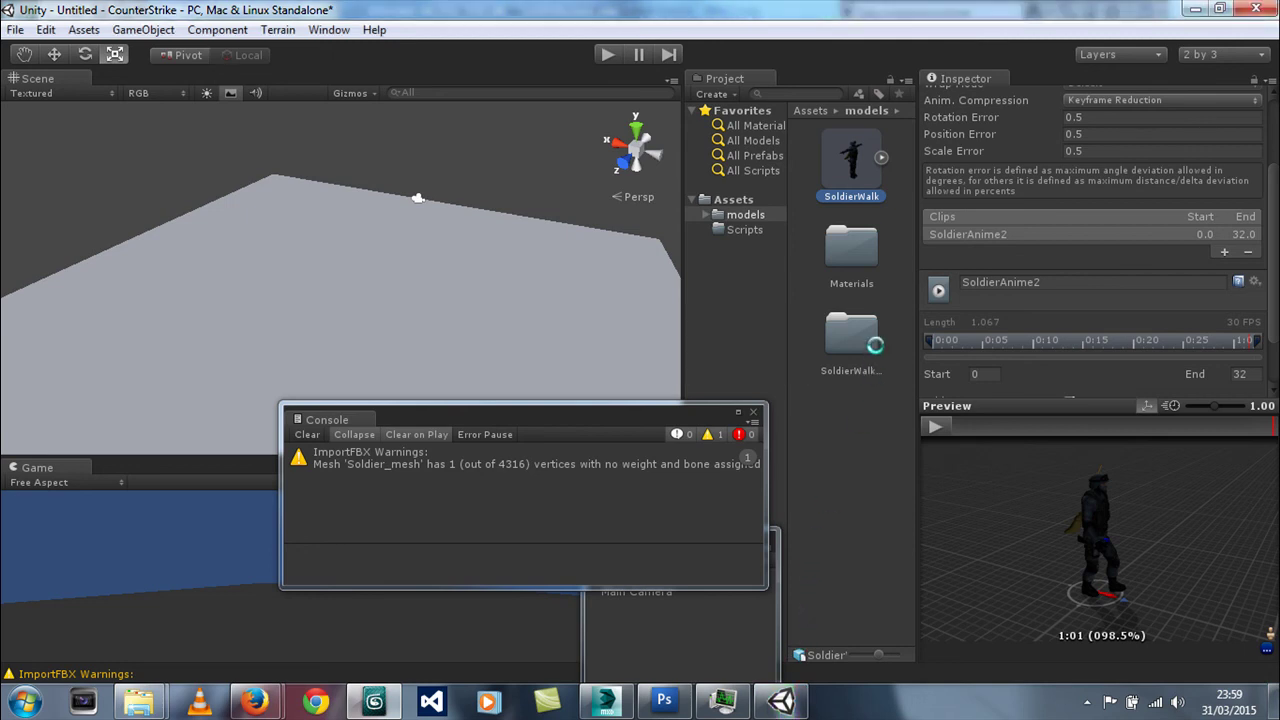
left_click(842, 425)
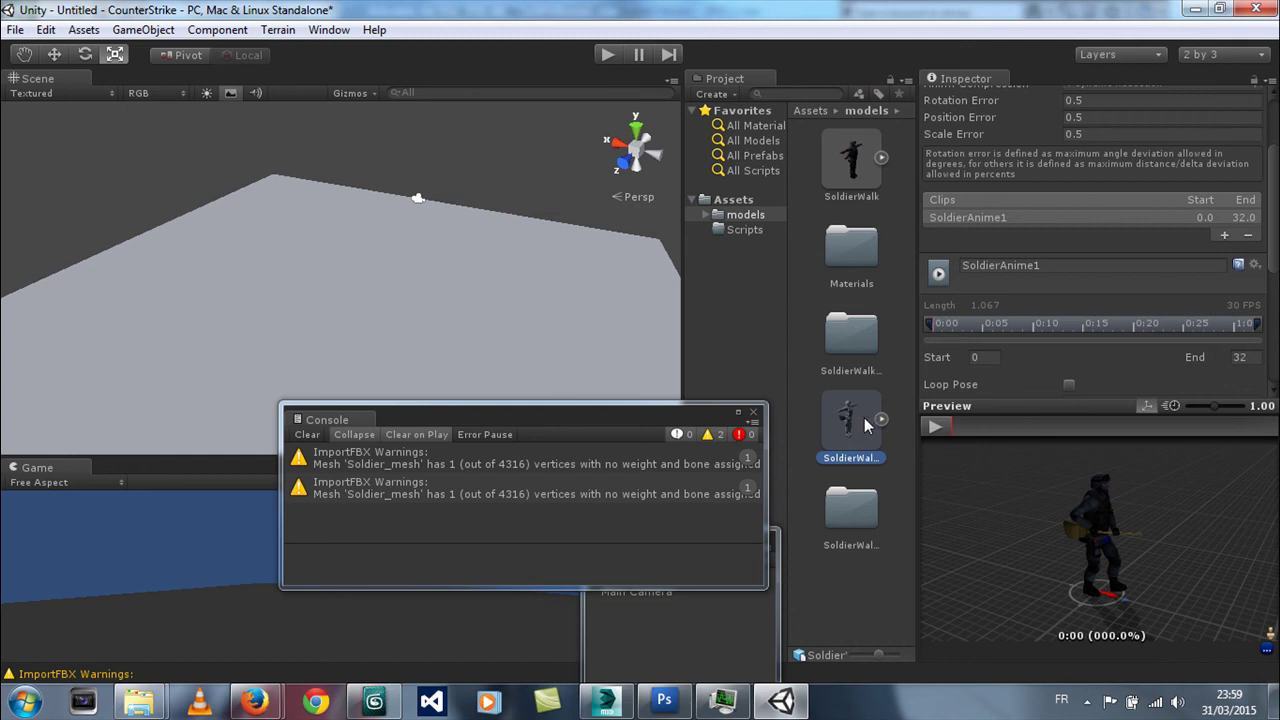
left_click(930, 426)
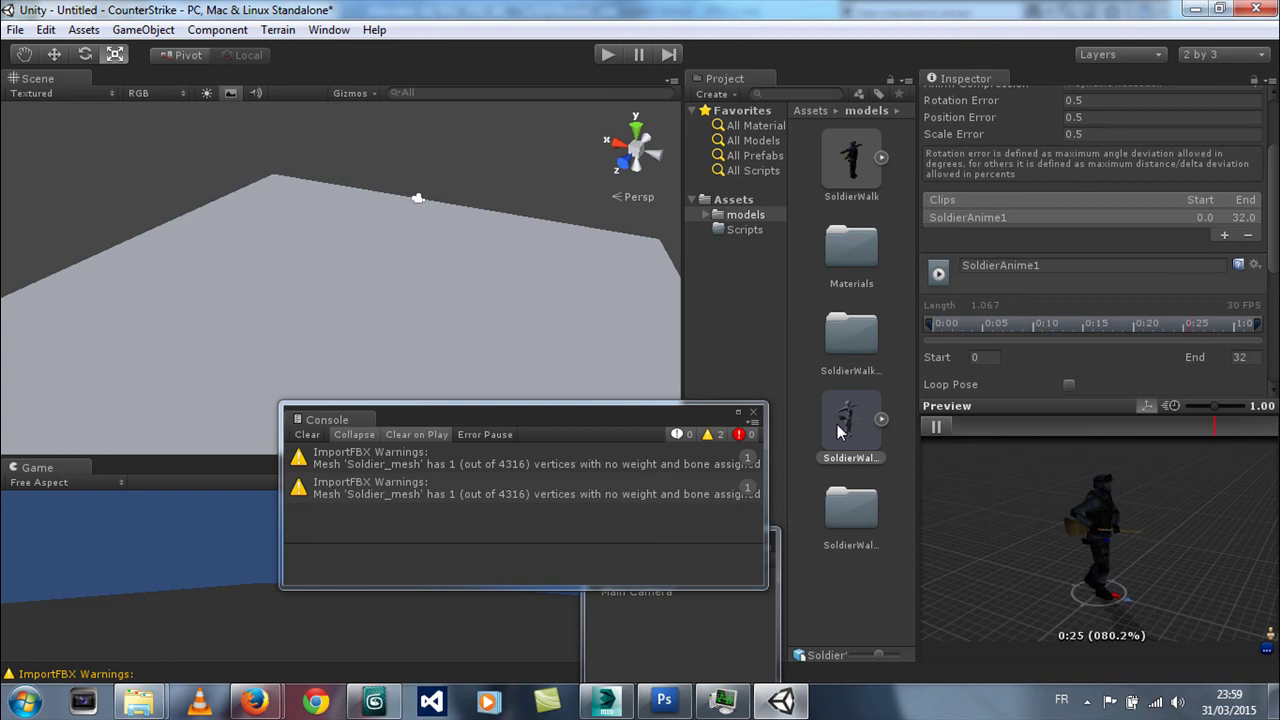
left_click(935, 427)
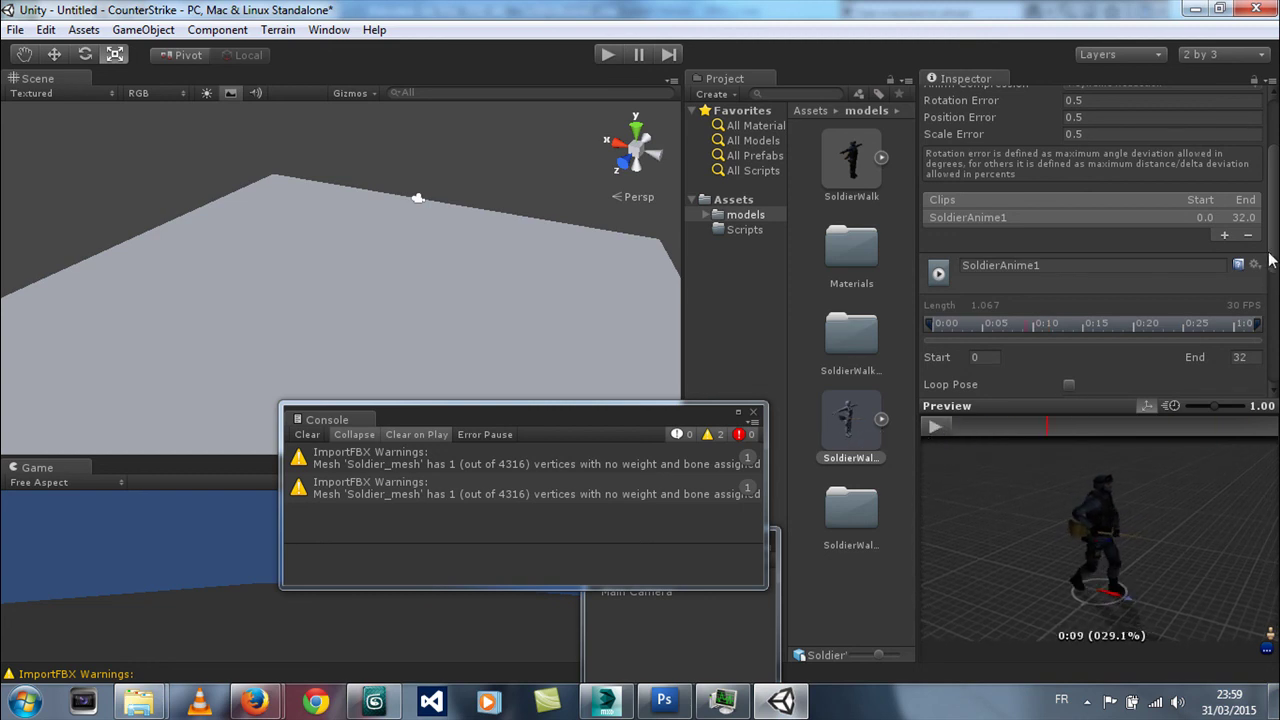
left_click_drag(1277, 257, 1277, 162)
left_click(1016, 138)
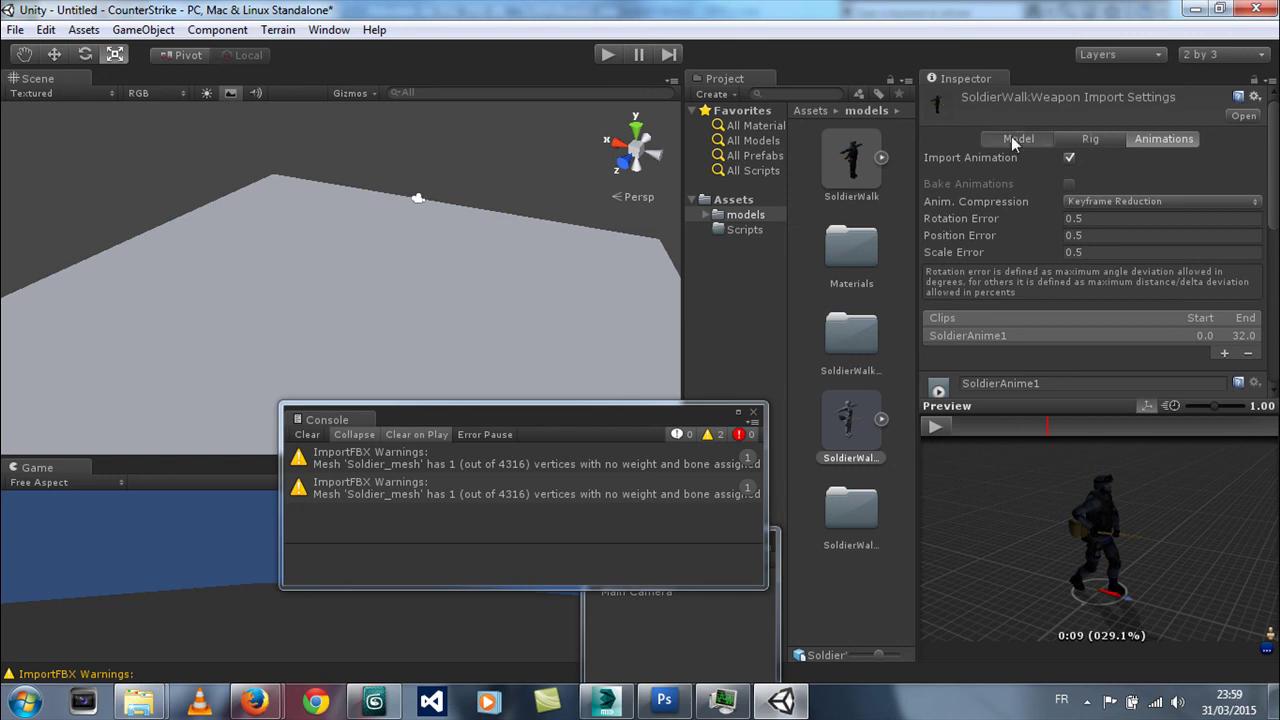
left_click(1104, 175)
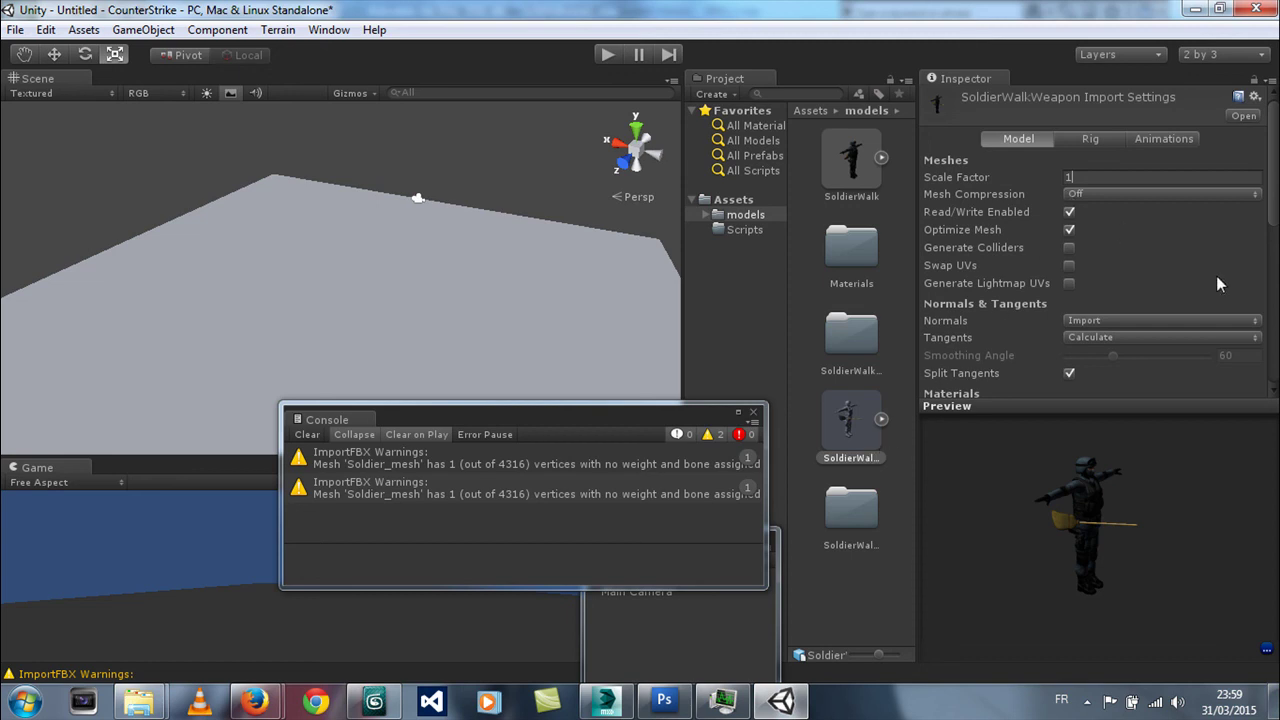
left_click_drag(1277, 200, 1277, 240)
- Set the SoldierWalkWeapon rig's animation type to Legacy and apply it
left_click(1102, 138)
left_click(1127, 157)
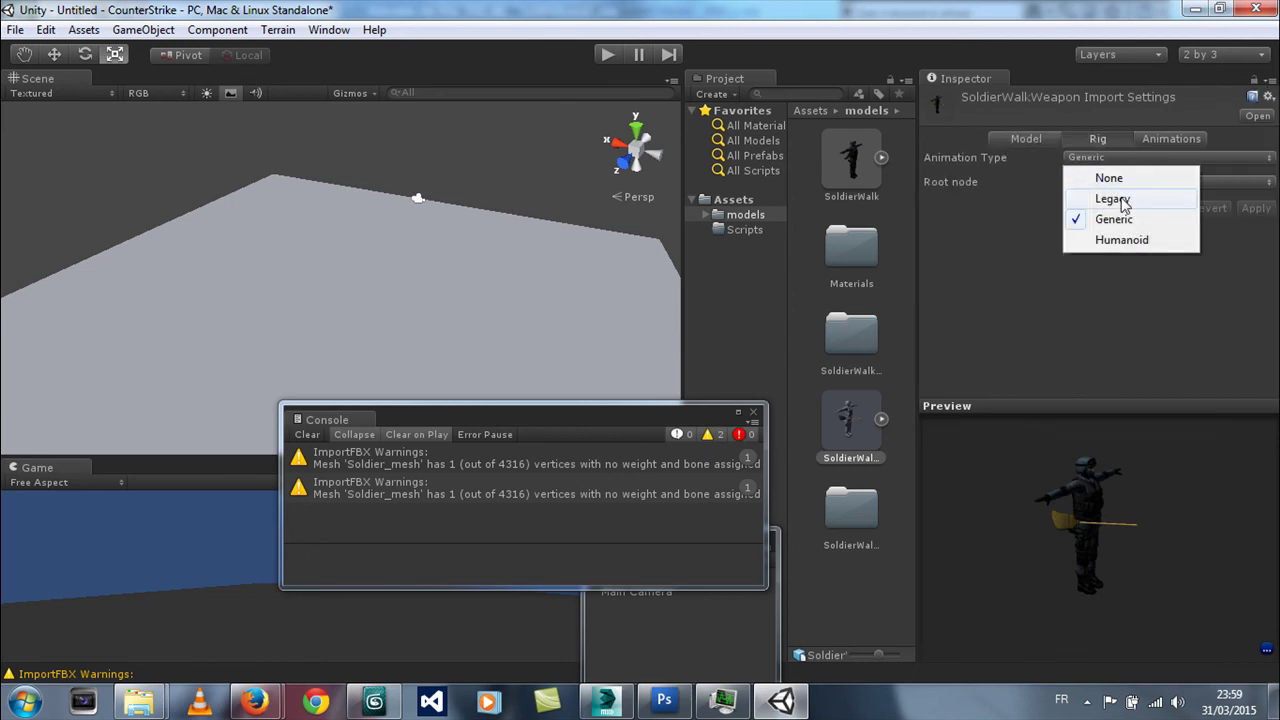
left_click(1112, 199)
left_click(1252, 210)
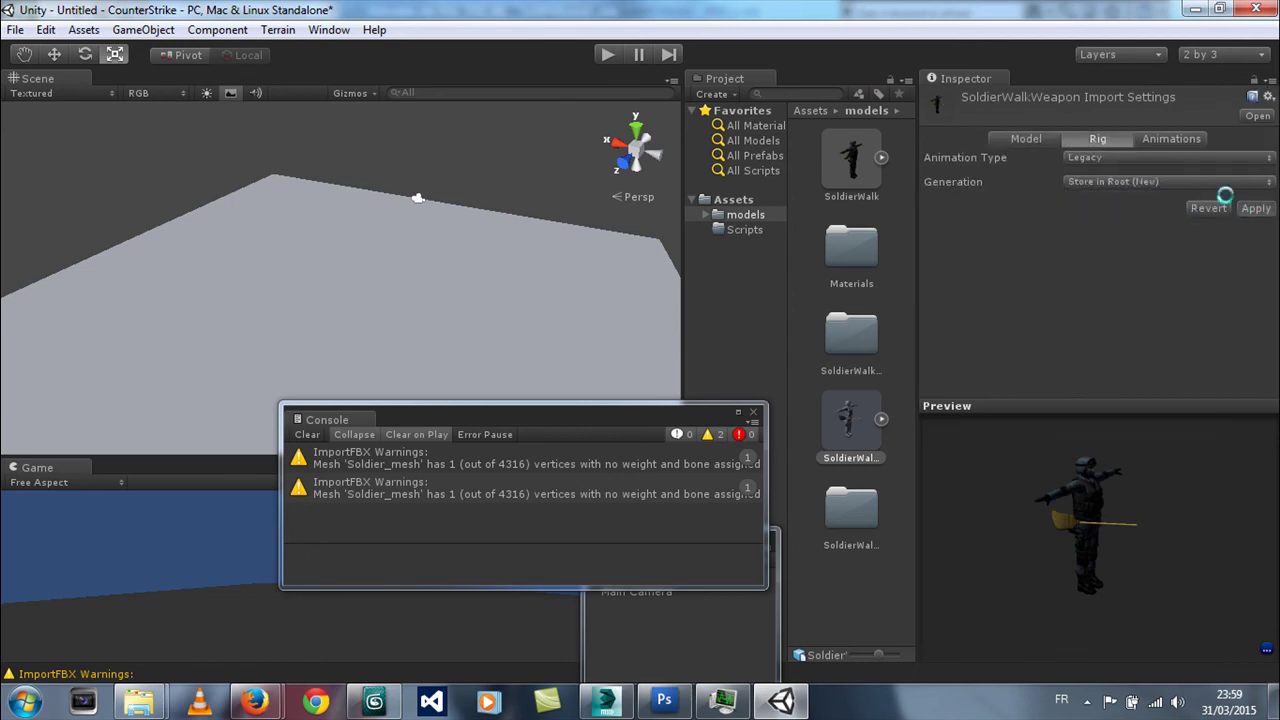
- Make SoldierAnime1 loop with Add Loop Frame and Wrap Mode Loop, apply, and preview it
left_click(1165, 143)
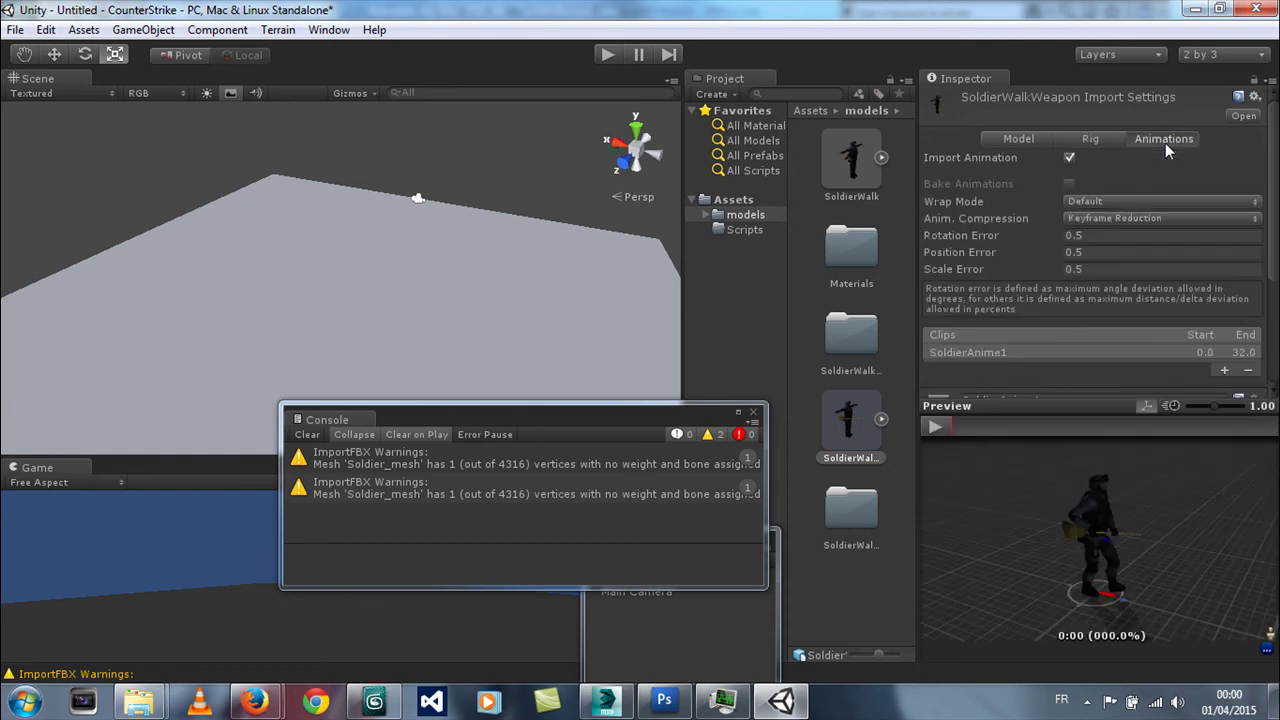
scroll(1100, 250, "down", 3)
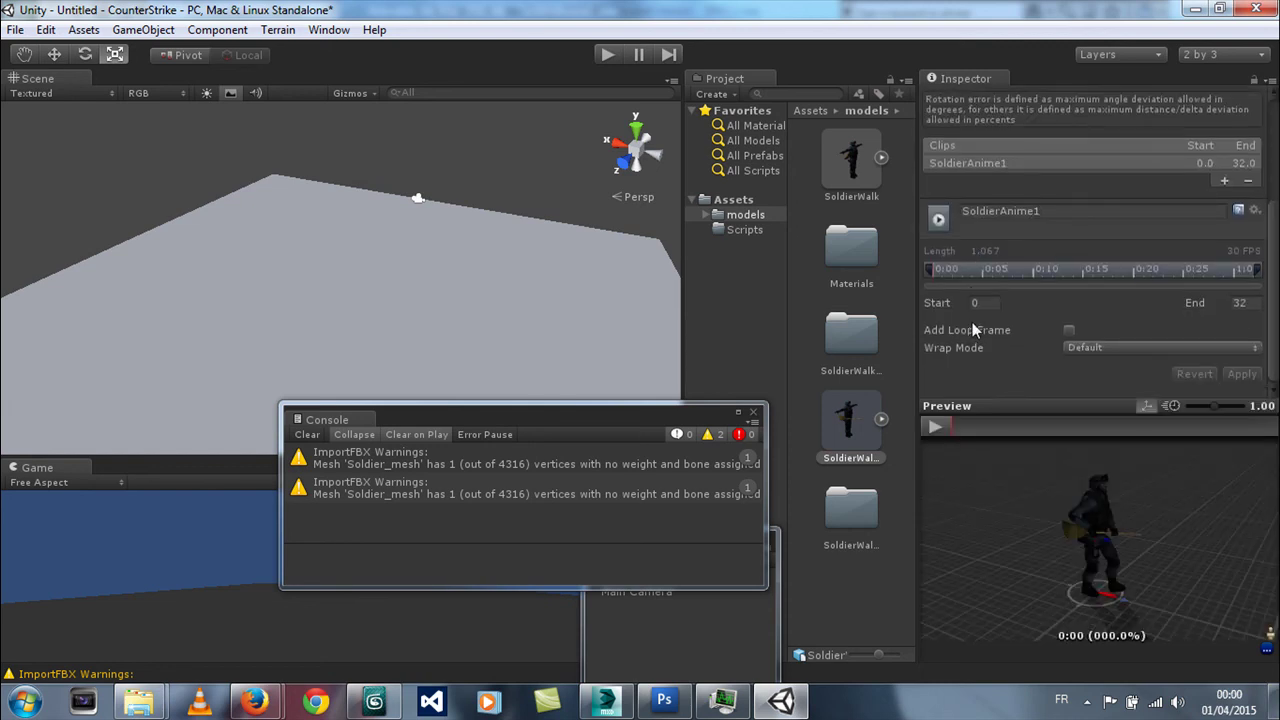
left_click(1069, 331)
left_click(1097, 348)
left_click(1100, 400)
left_click(1230, 374)
left_click(943, 427)
scroll(1276, 365, "up", 5)
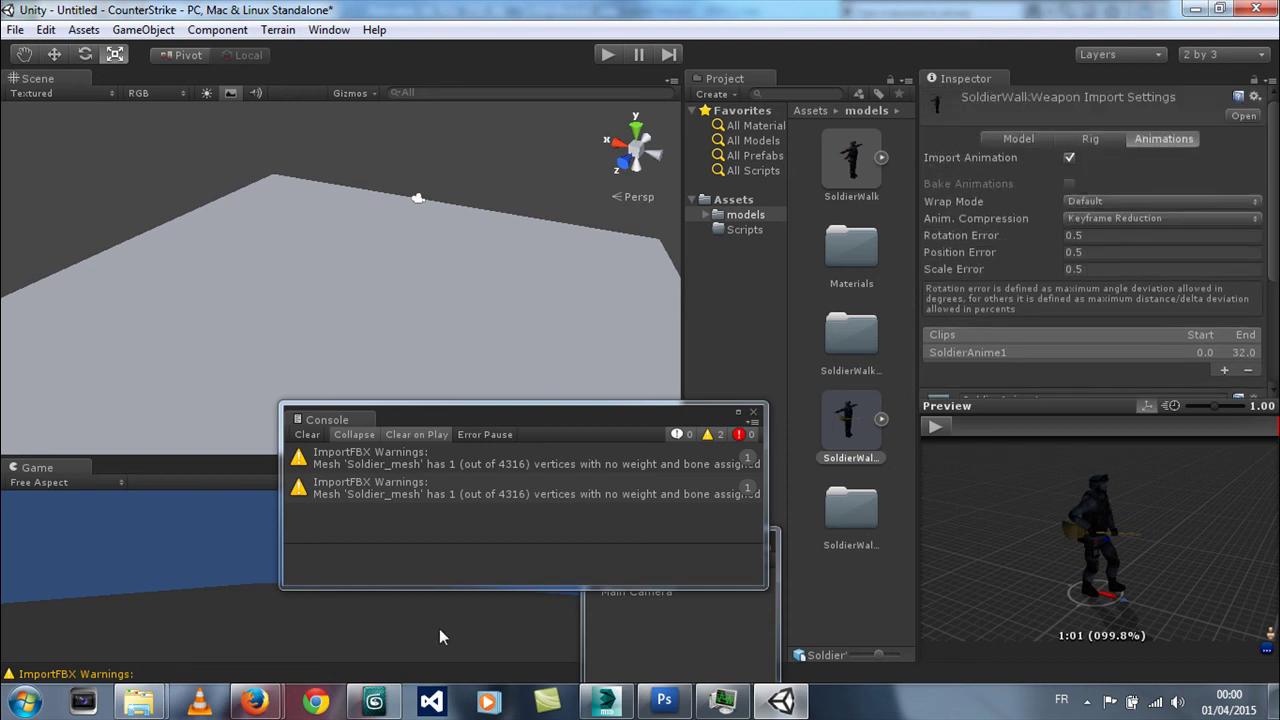
left_click(374, 701)
- Save SoldierAnime1 and open the SoldierAnimeGarde.max scene
left_click(12, 20)
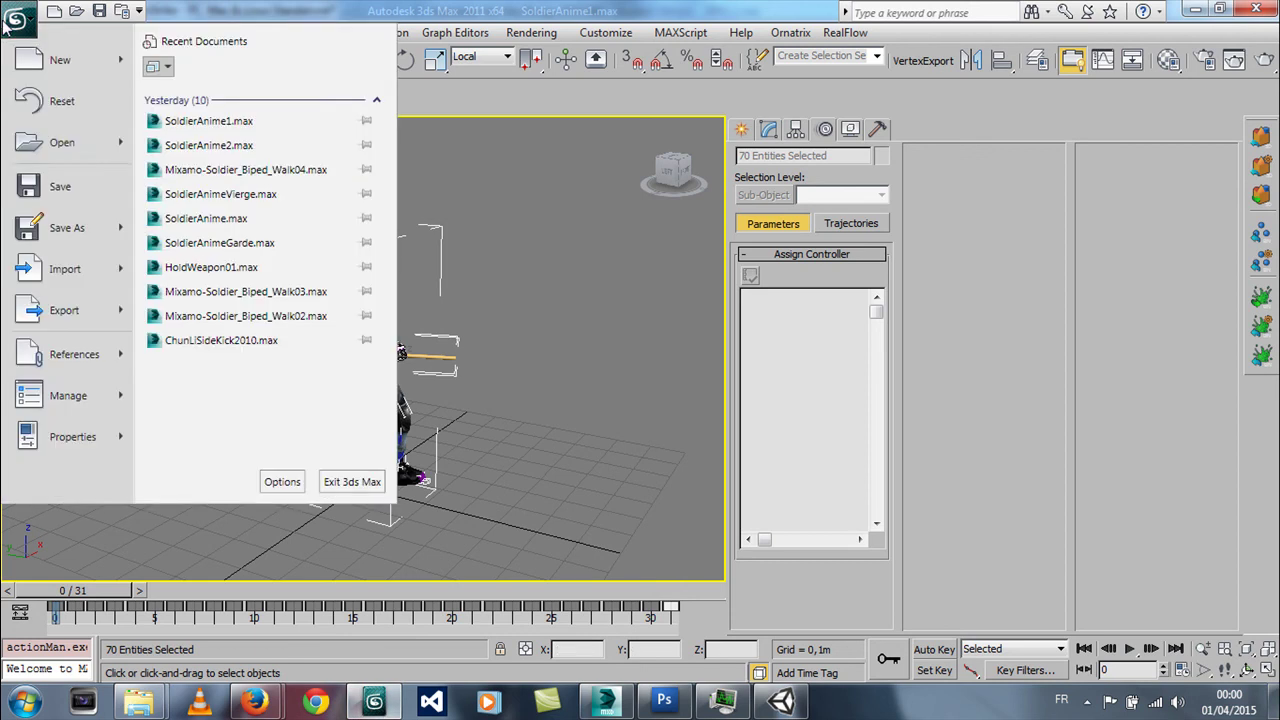
left_click(27, 190)
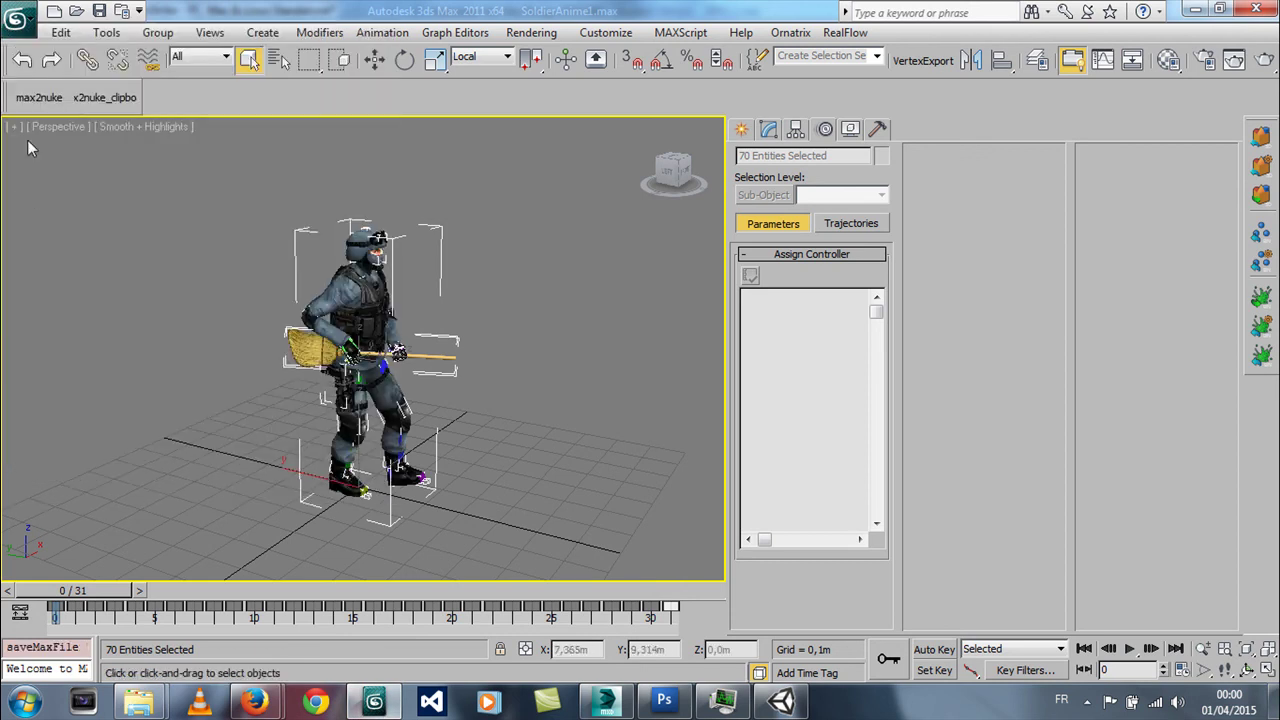
left_click(16, 28)
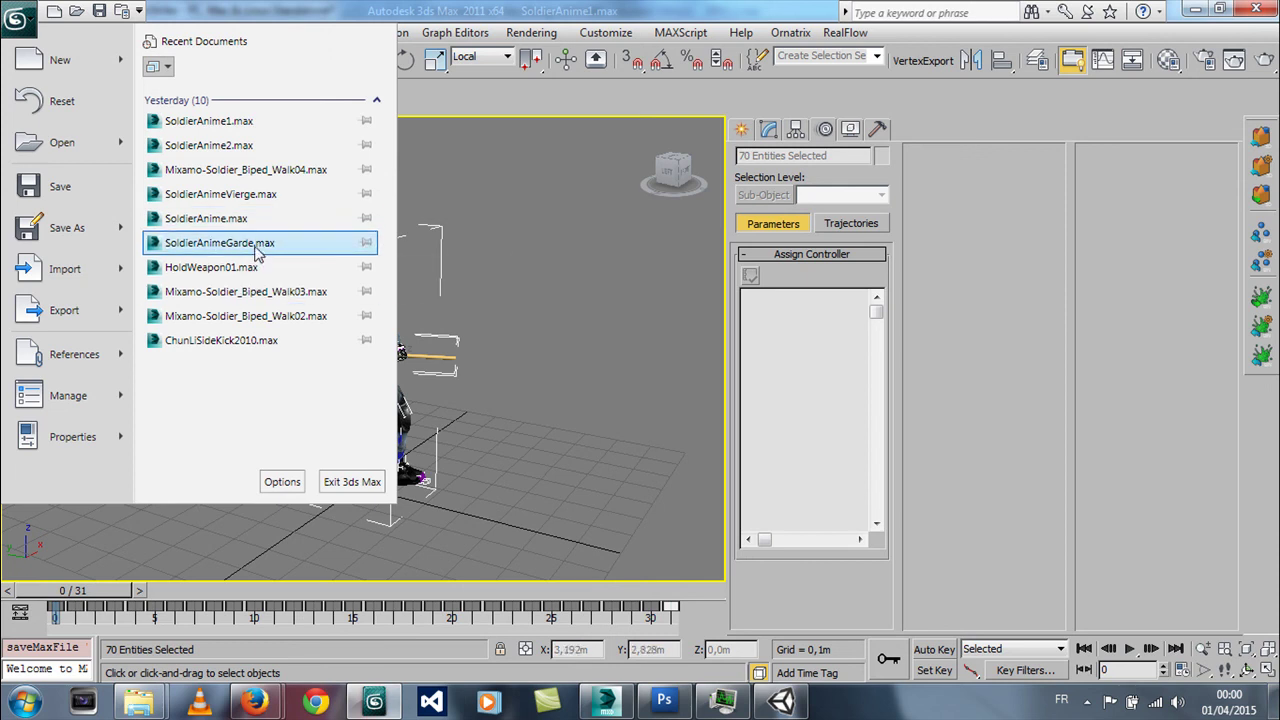
left_click(258, 245)
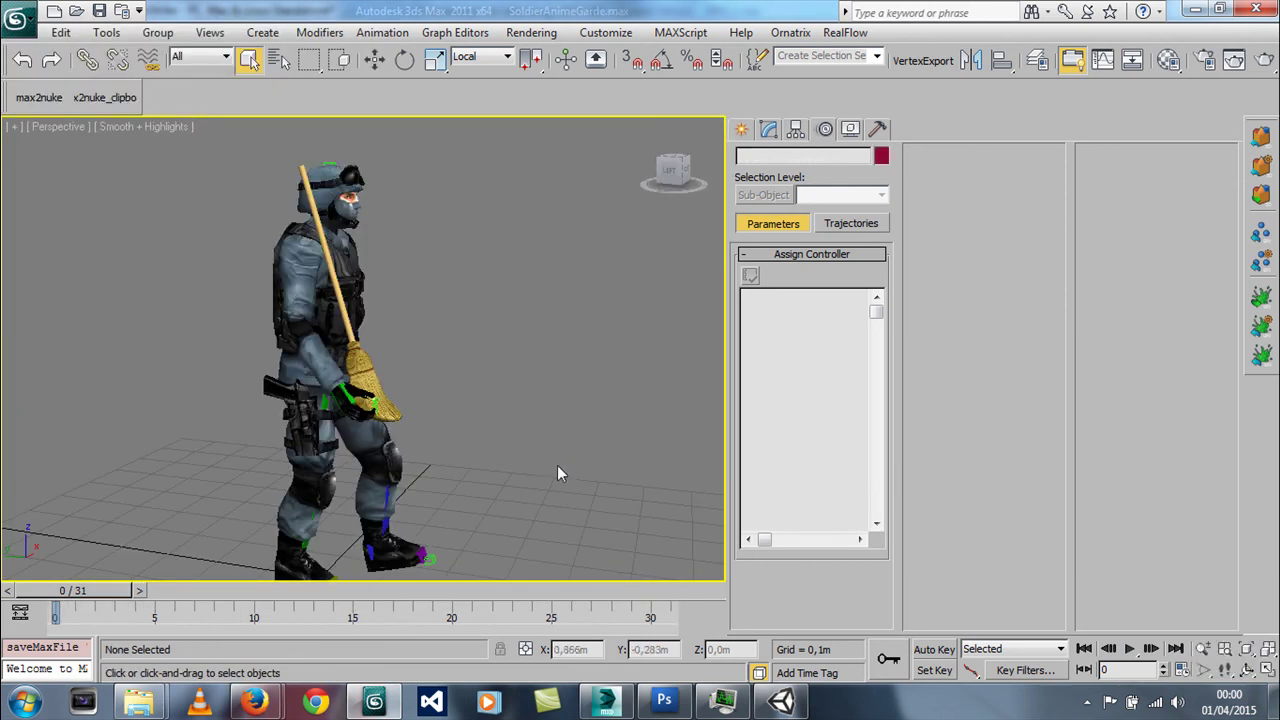
scroll(322, 447, "down", 2)
scroll(443, 477, "down", 2)
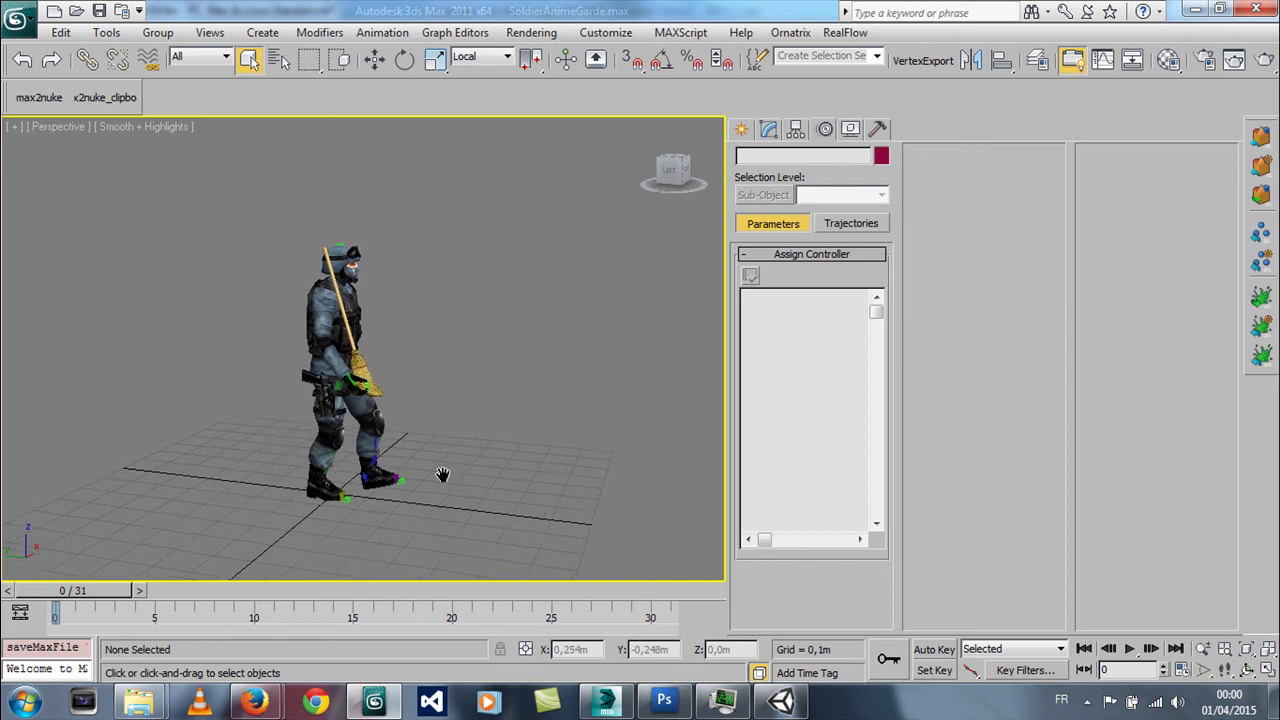
- With the selection filter on Bone, select the biped and convert its animation to footsteps
left_click(206, 58)
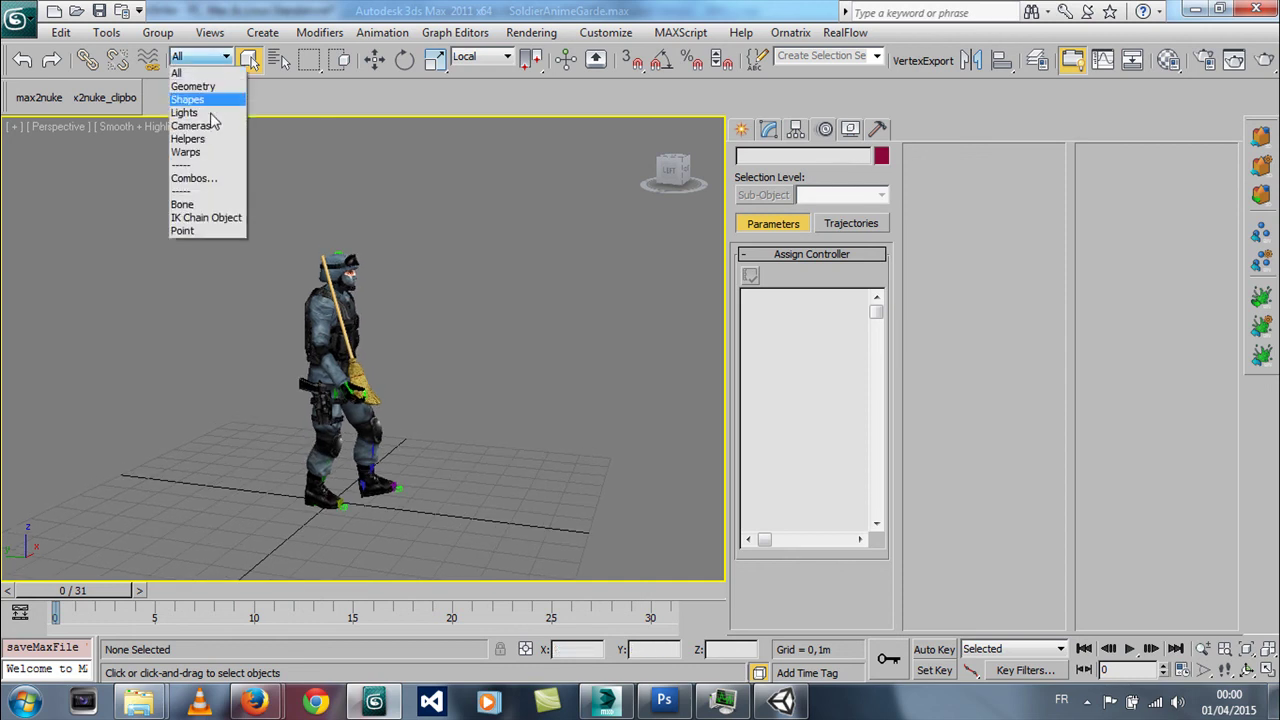
left_click(195, 206)
left_click_drag(237, 210, 455, 537)
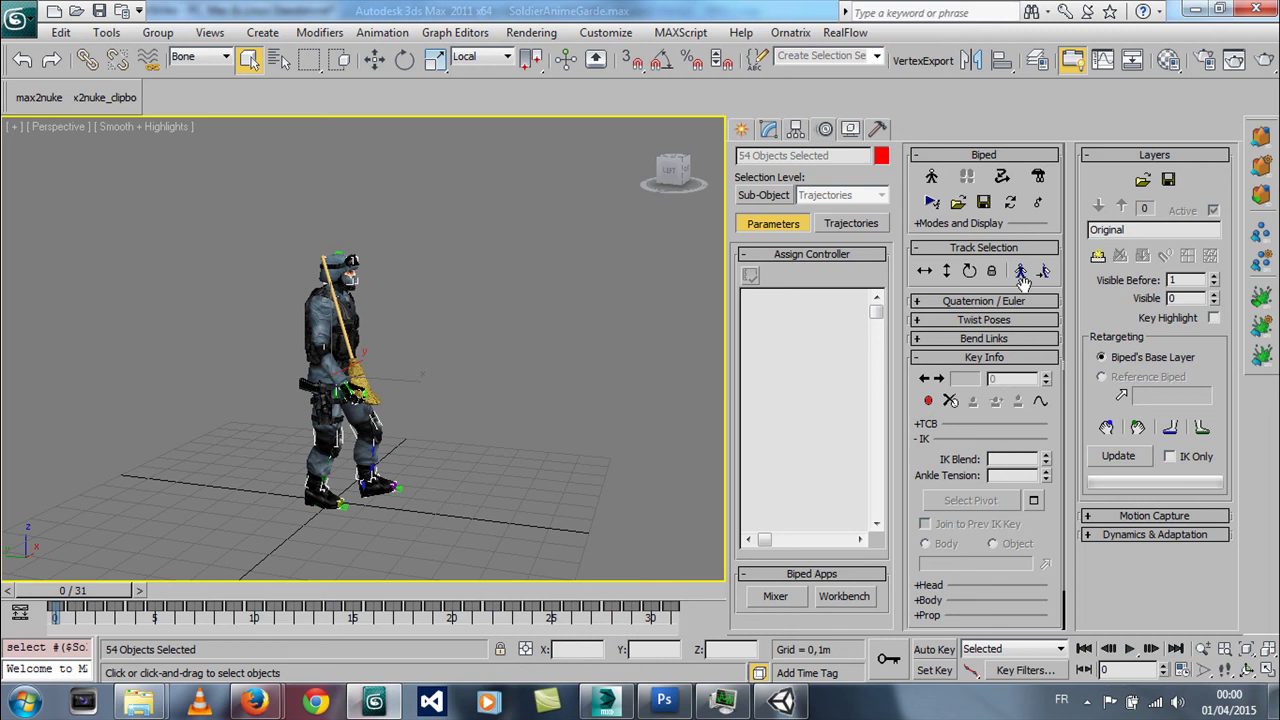
left_click(1010, 202)
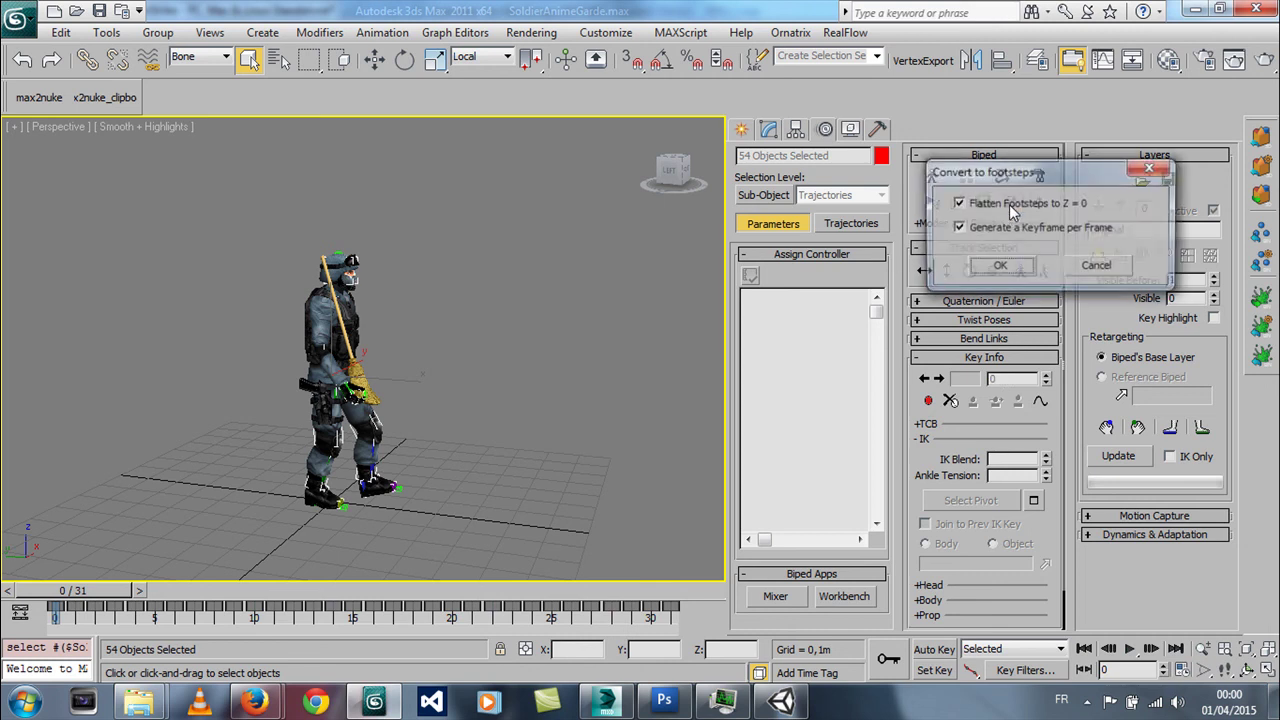
left_click(999, 266)
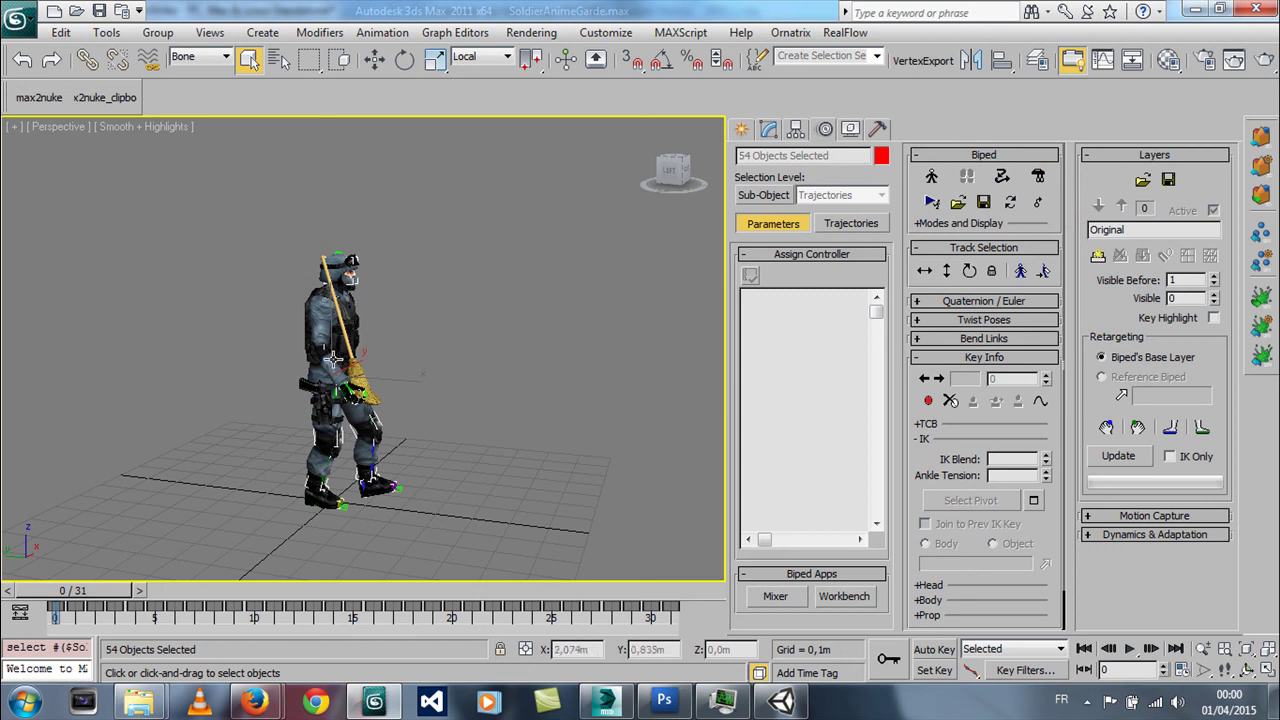
- Set the selection filter to All and select every part of the soldier rig
left_click(200, 56)
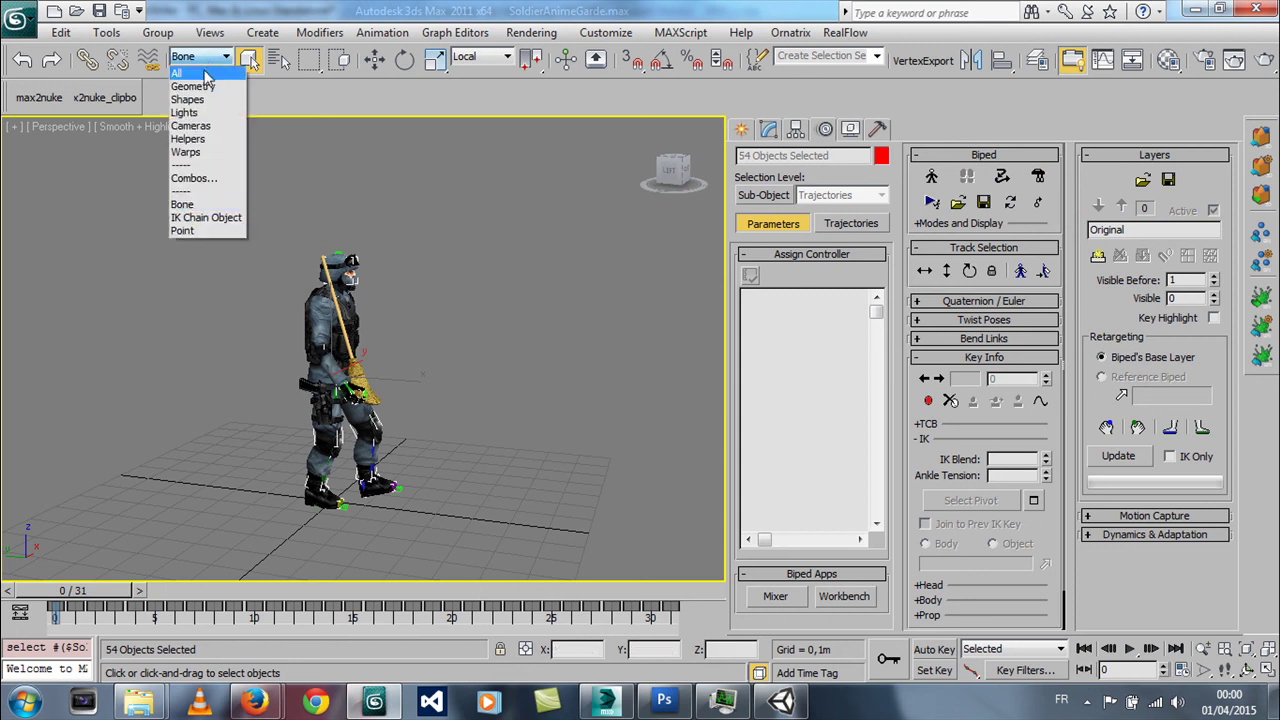
left_click(185, 63)
left_click_drag(286, 116, 431, 535)
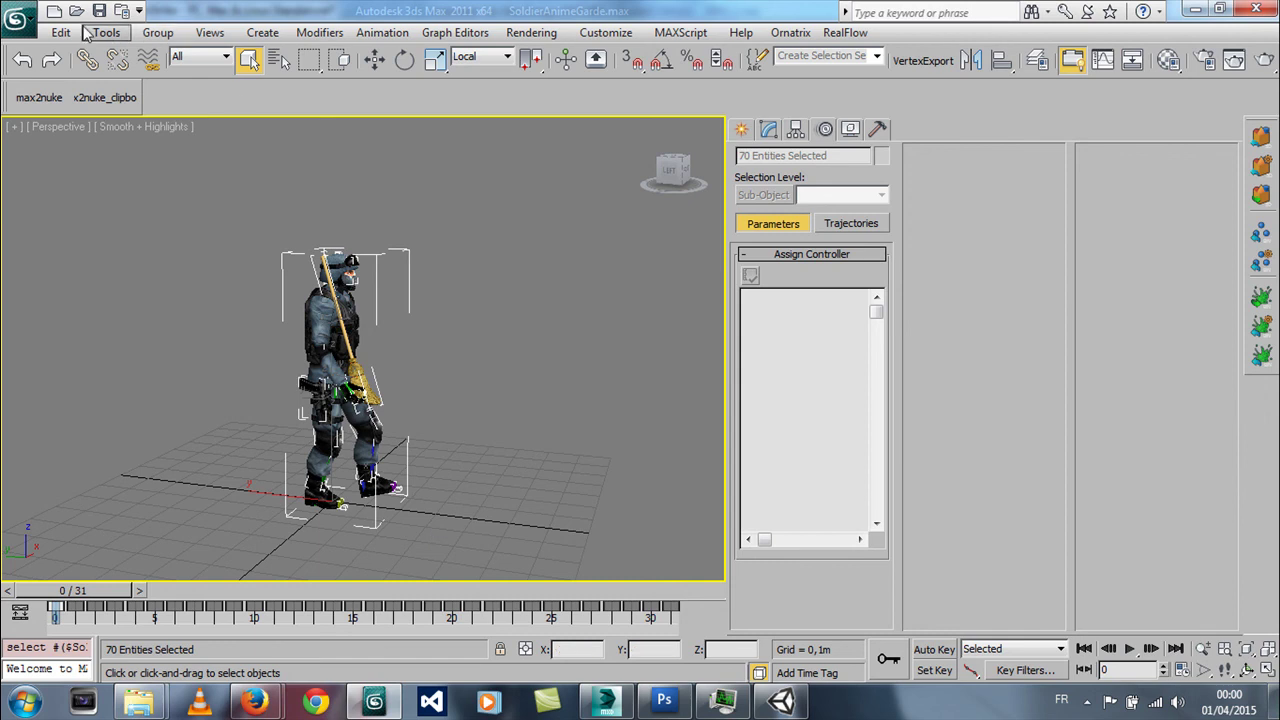
- Export the selected rig as SoldierGarde.FBX with baked animation and dismiss the warnings
left_click(23, 28)
mouse_move(64, 310)
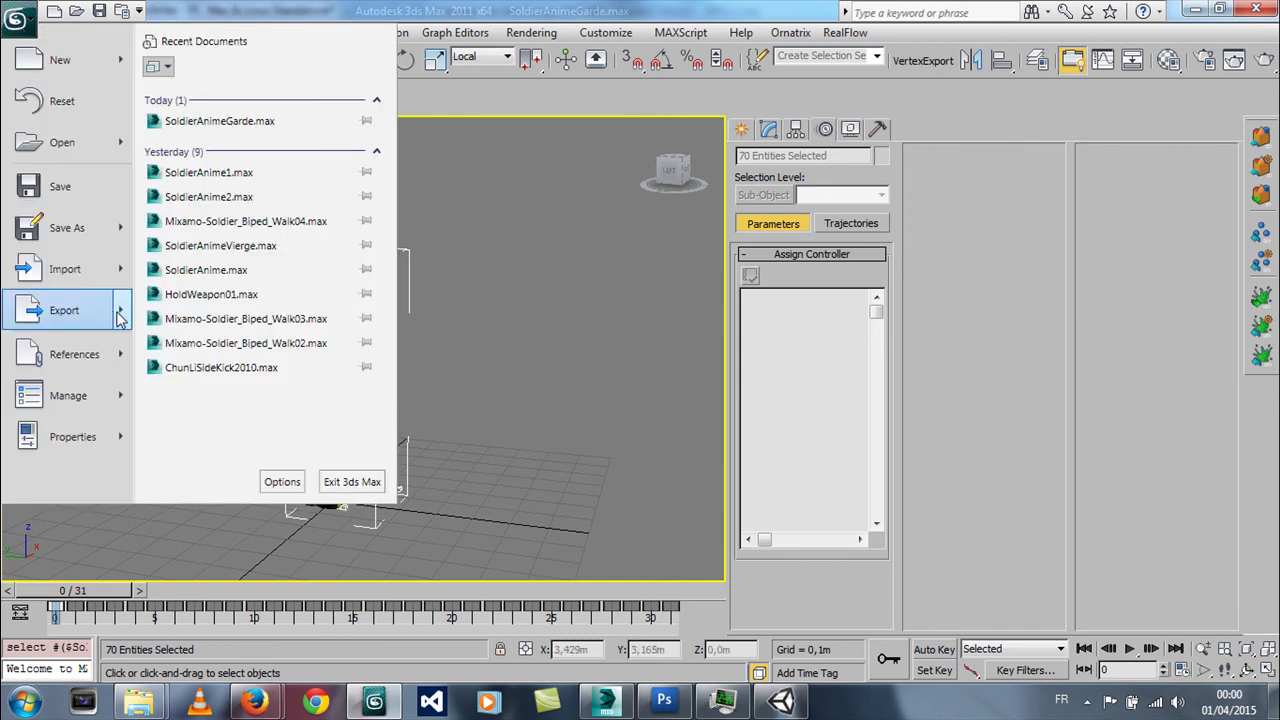
left_click(261, 176)
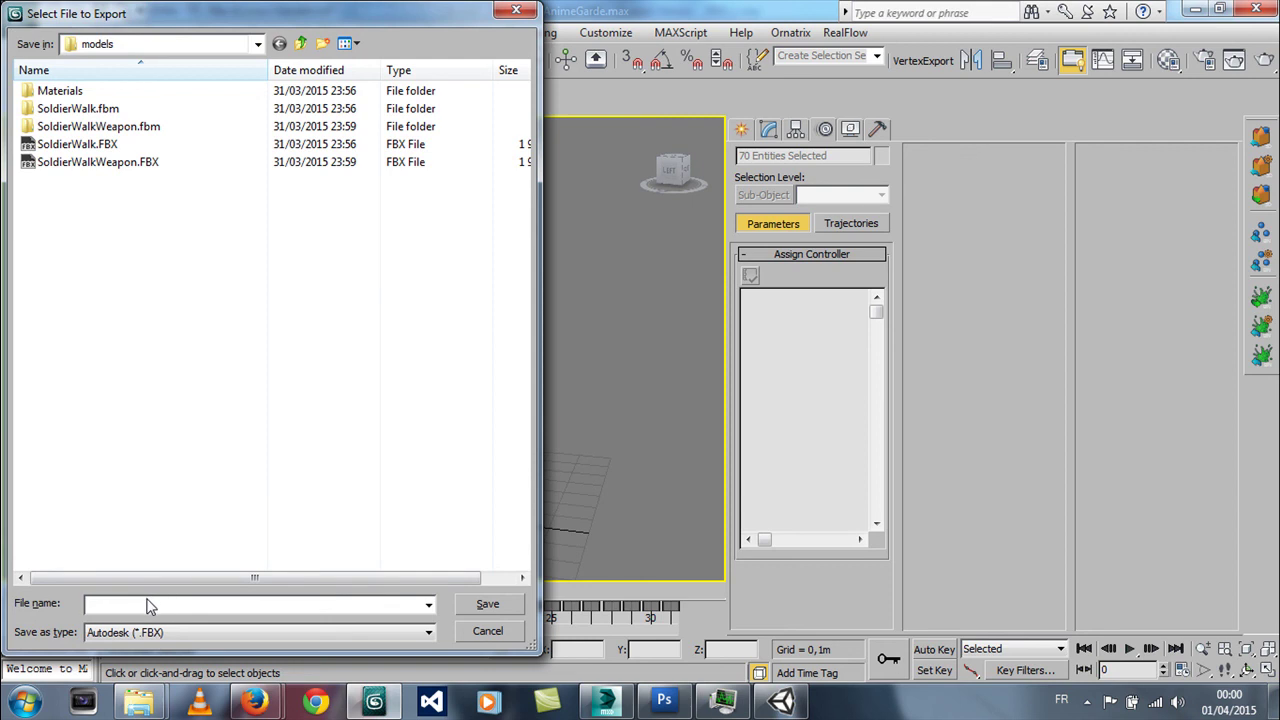
type("Soldier")
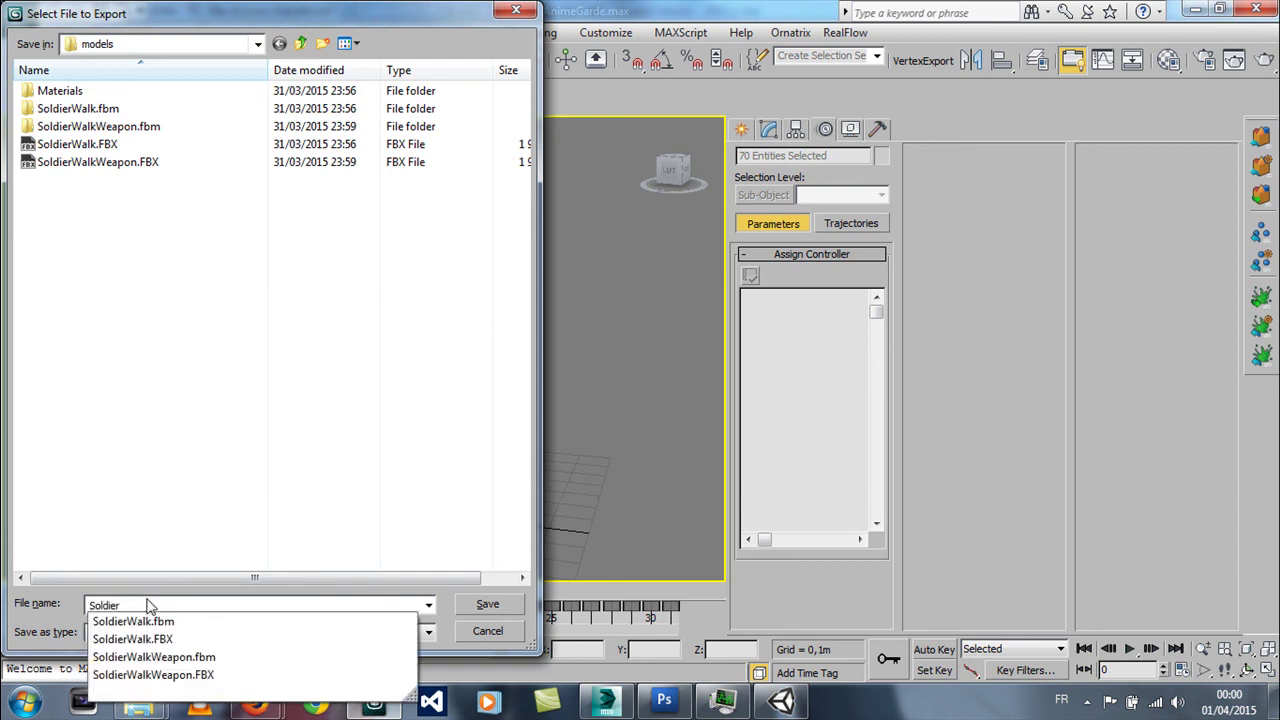
type("Garde")
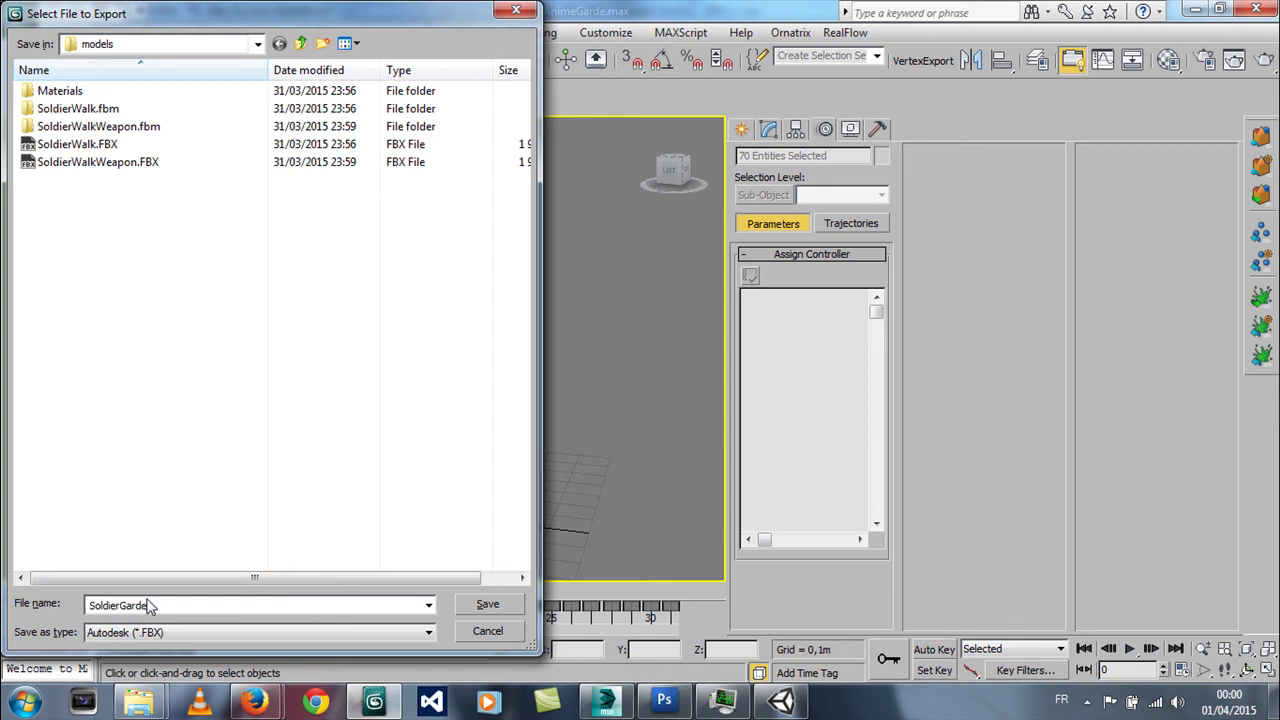
key("Return")
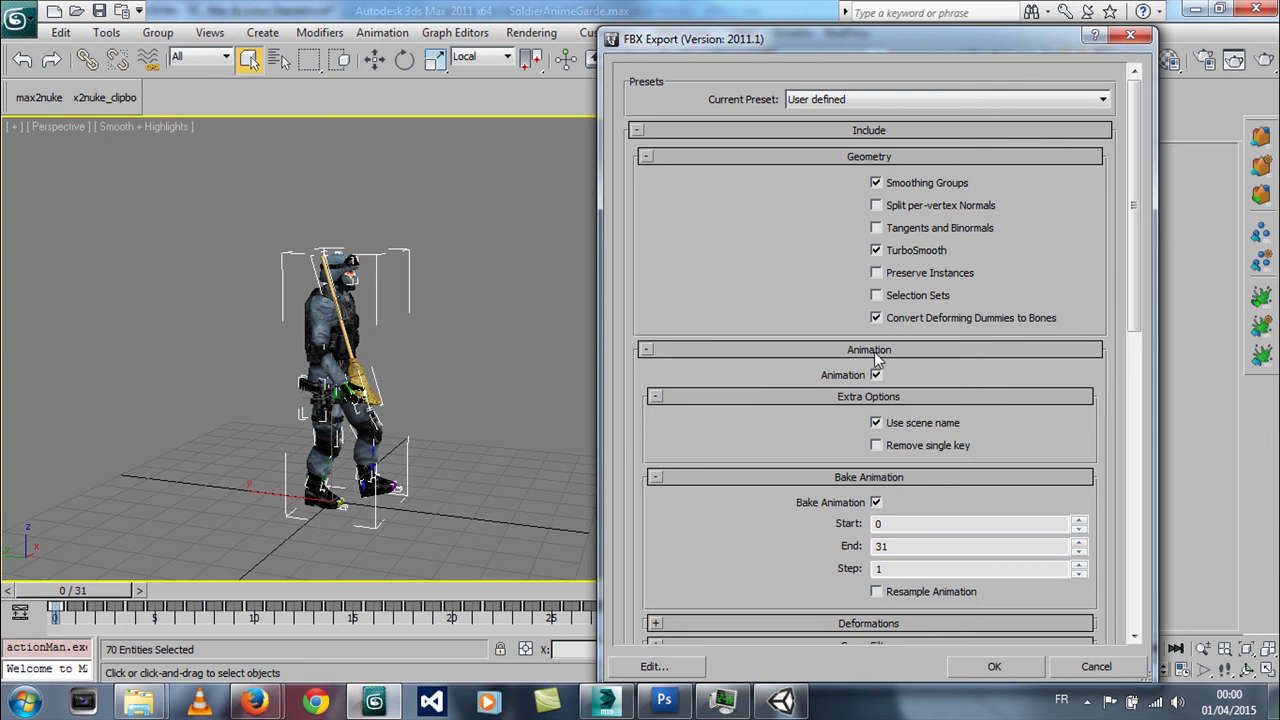
left_click_drag(1130, 200, 1133, 512)
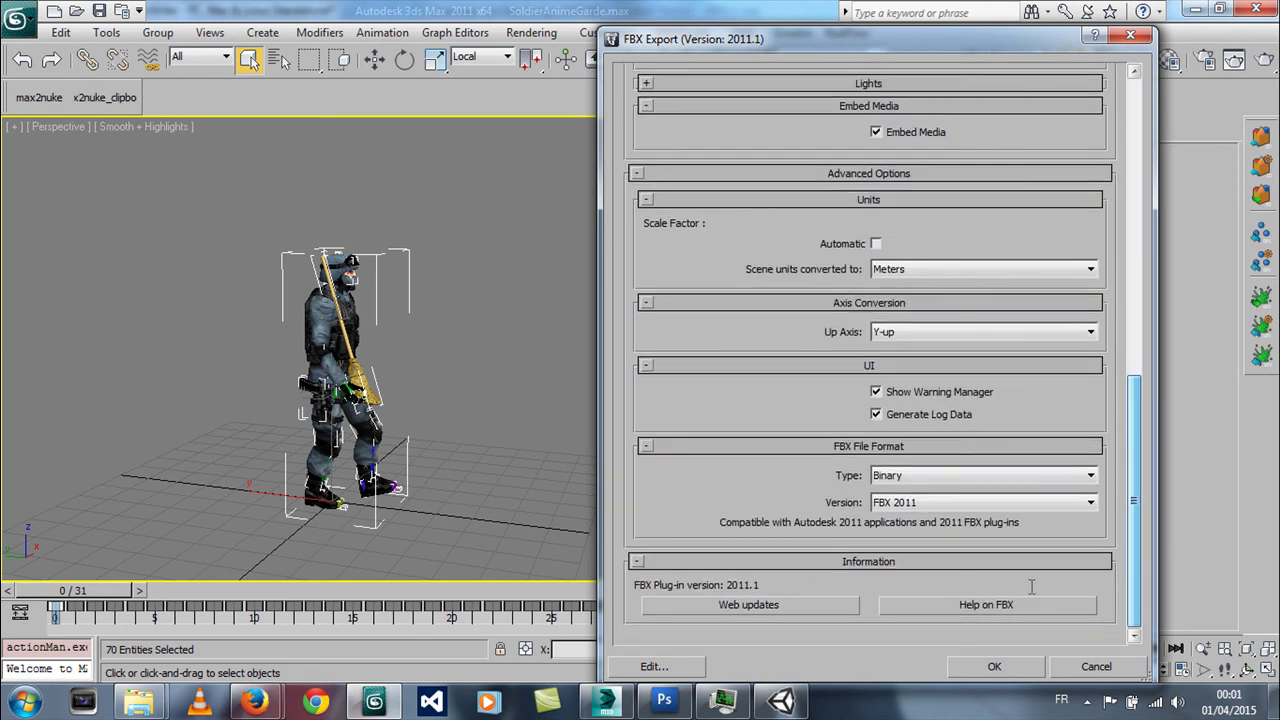
left_click(994, 666)
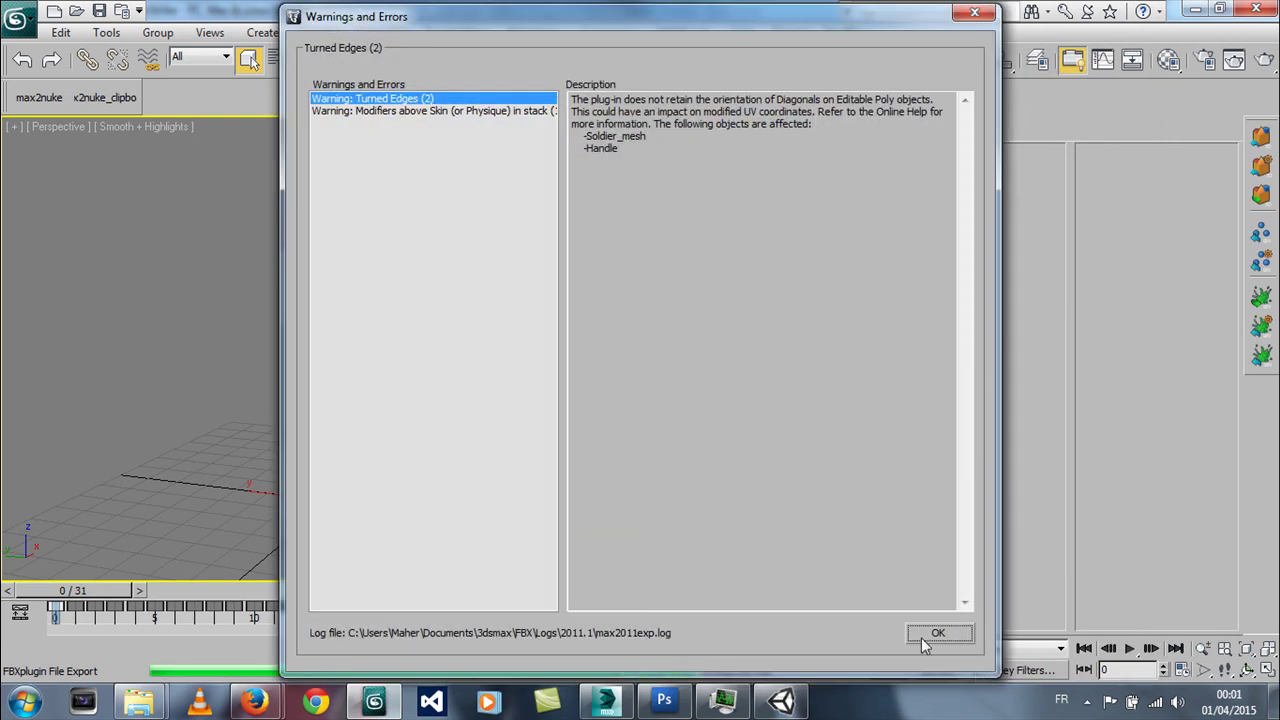
left_click(938, 636)
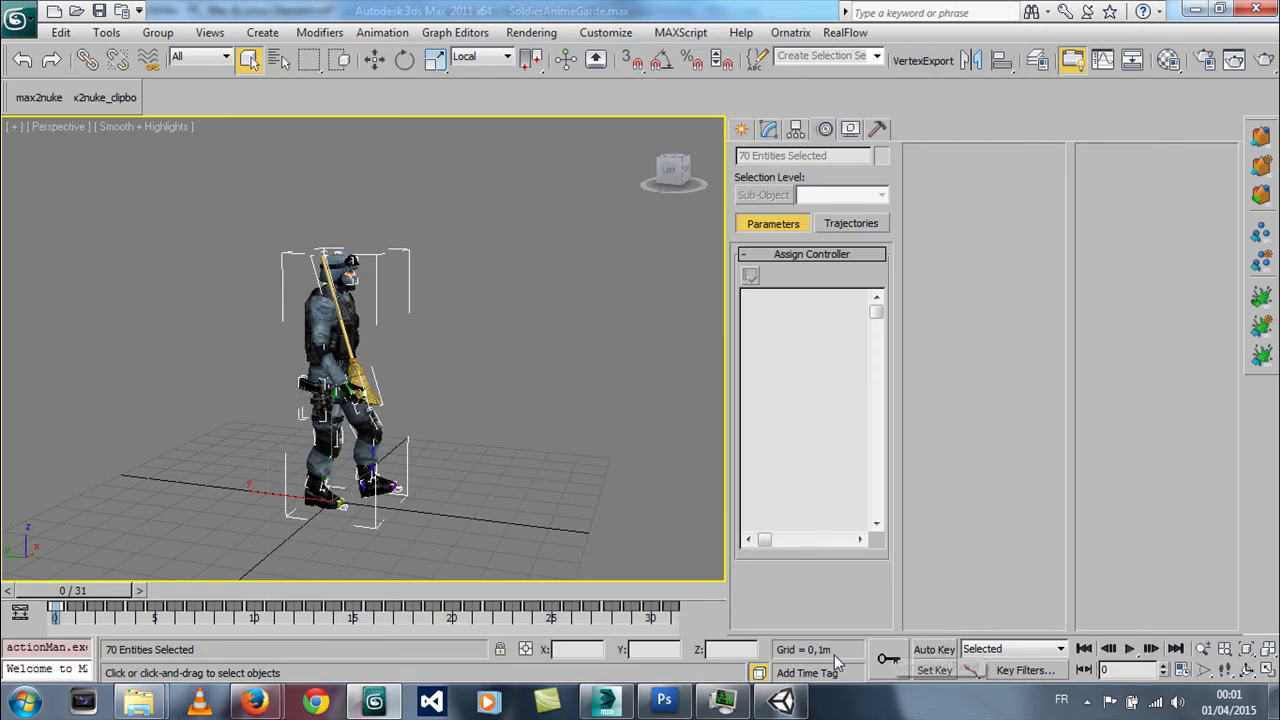
- In Unity, set the SoldierGarde model's import Scale Factor to 1 and apply it
left_click(781, 701)
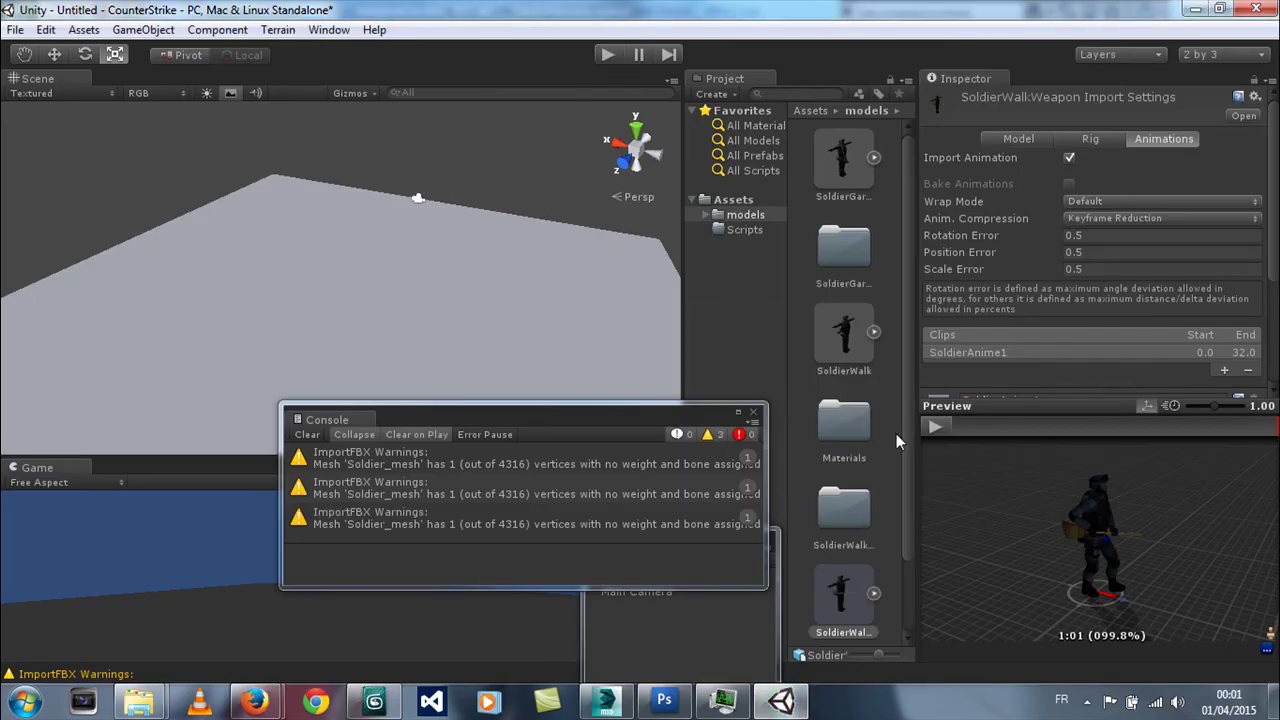
left_click(842, 603)
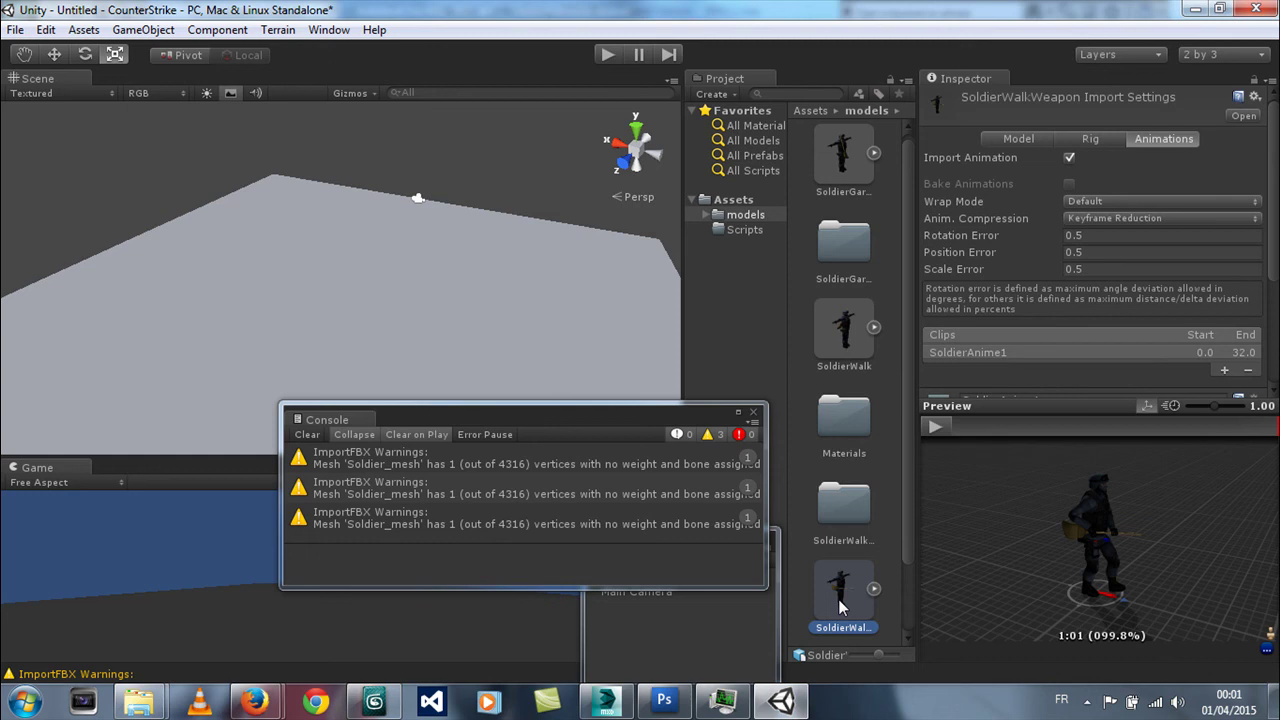
left_click(842, 157)
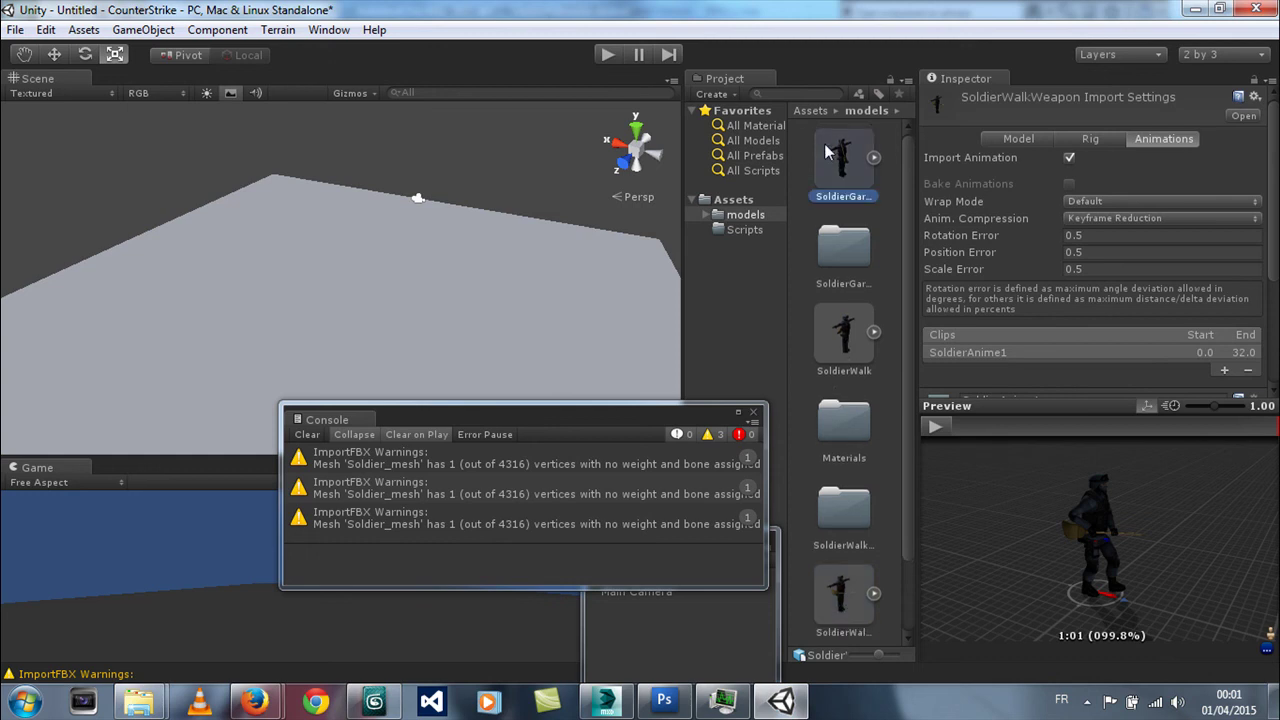
left_click(1018, 139)
left_click(1109, 176)
type("1")
left_click_drag(1270, 158, 1275, 298)
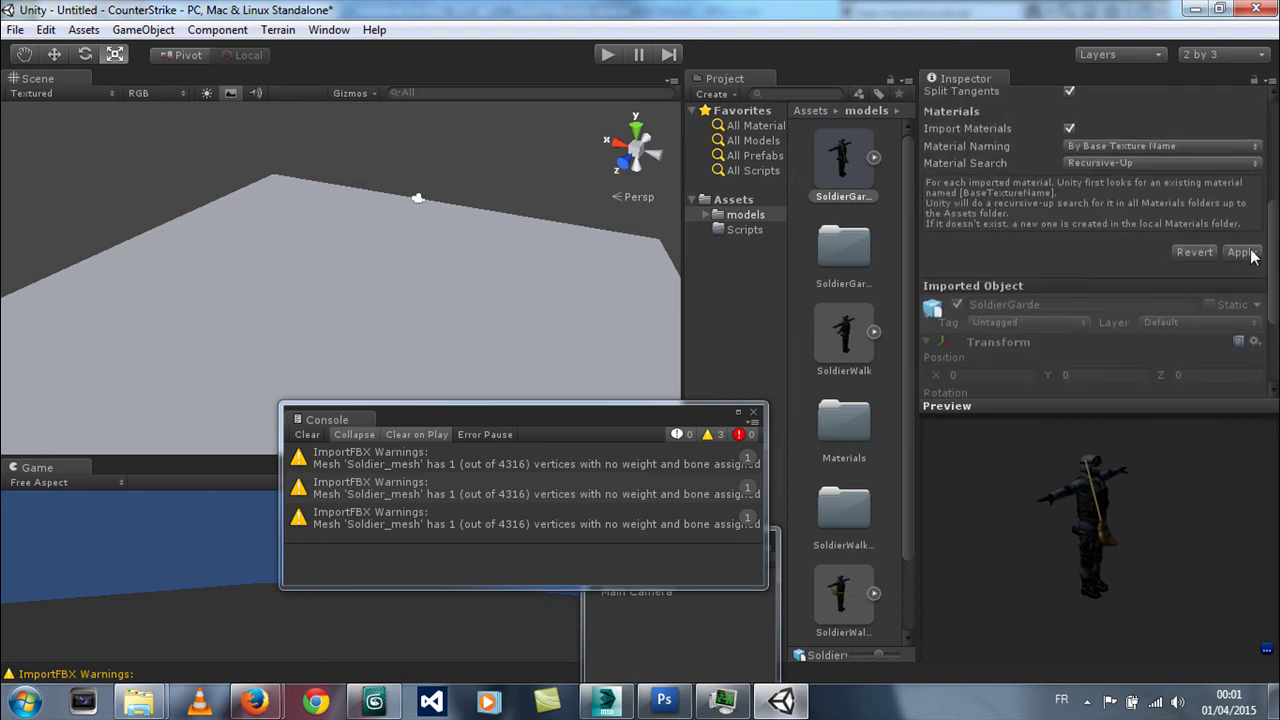
left_click(1236, 254)
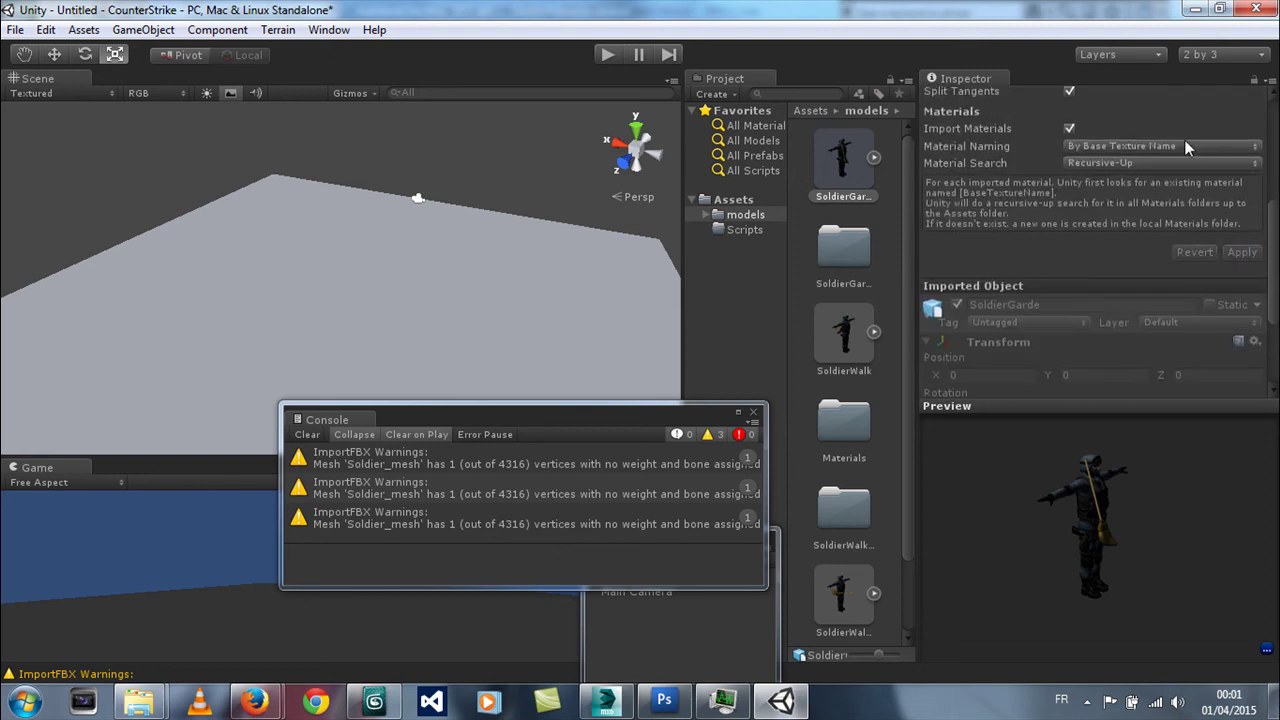
- Set SoldierGarde's Rig Animation Type to Legacy
scroll(1275, 305, "up", 5)
left_click(1101, 140)
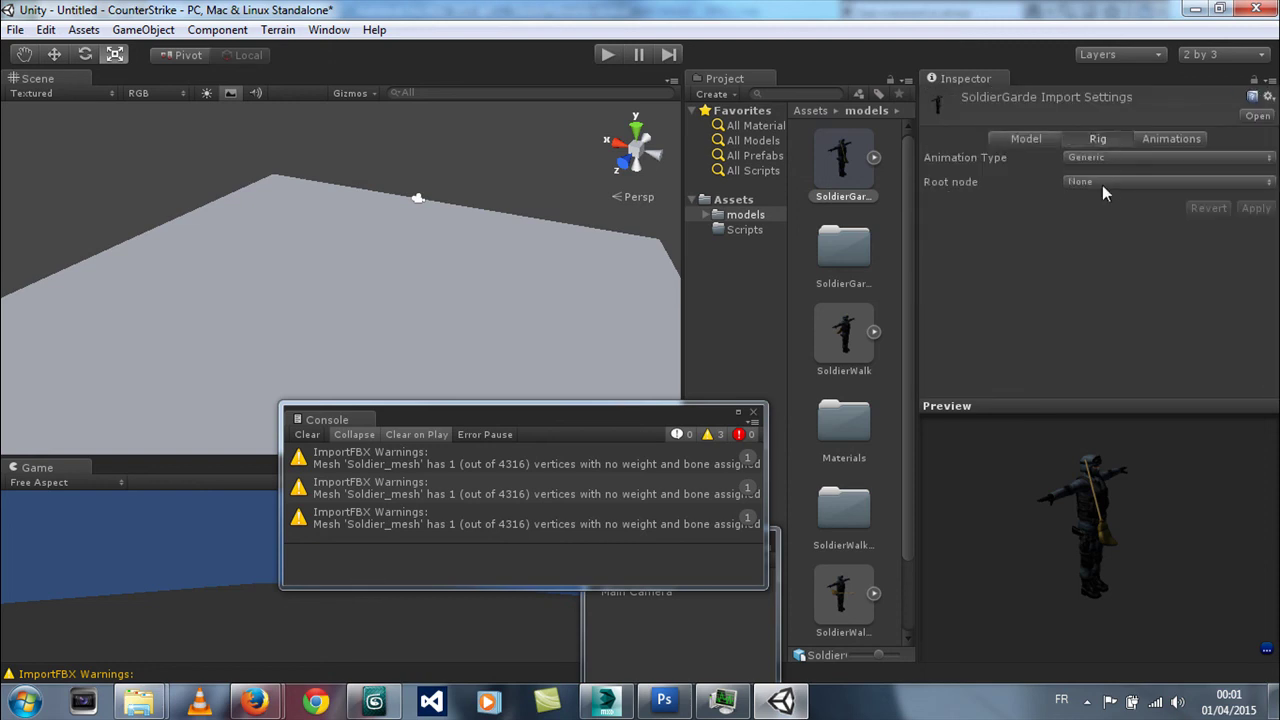
left_click(1116, 160)
left_click(1120, 200)
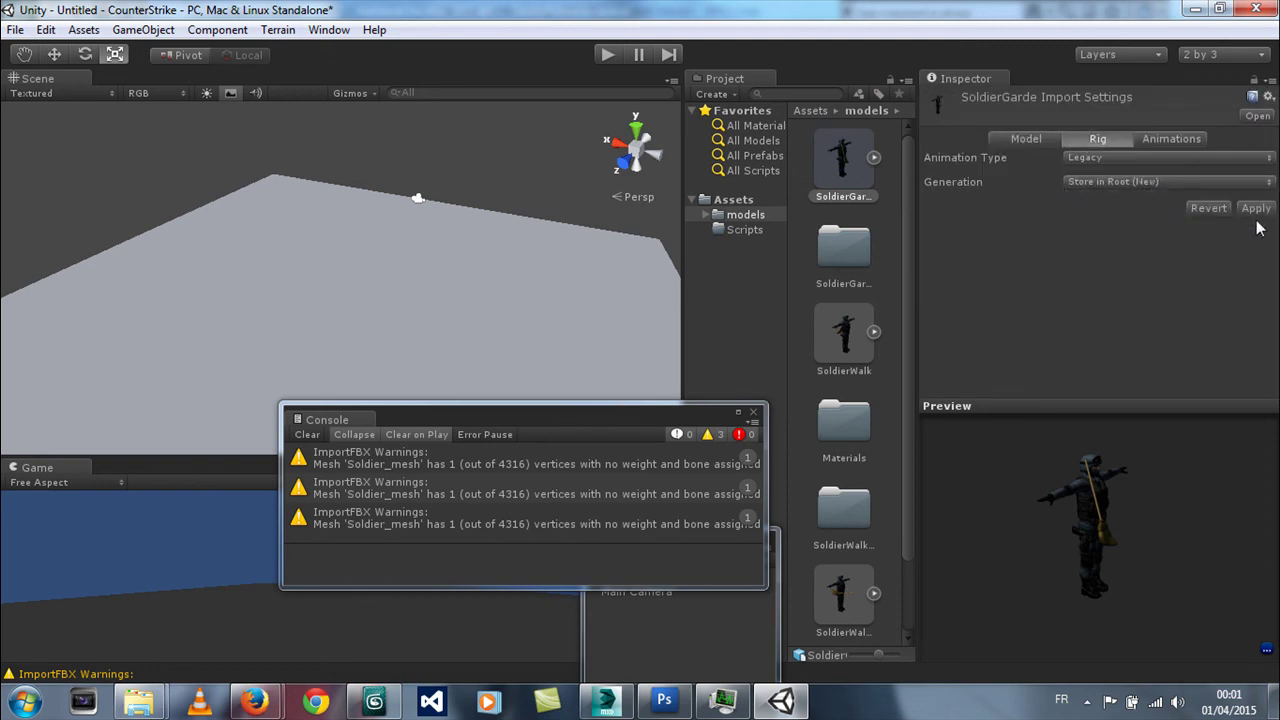
- Make the SoldierAnimeGarde clip loop with Add Loop Frame and Wrap Mode Loop, then apply
left_click(1177, 143)
scroll(990, 220, "down", 5)
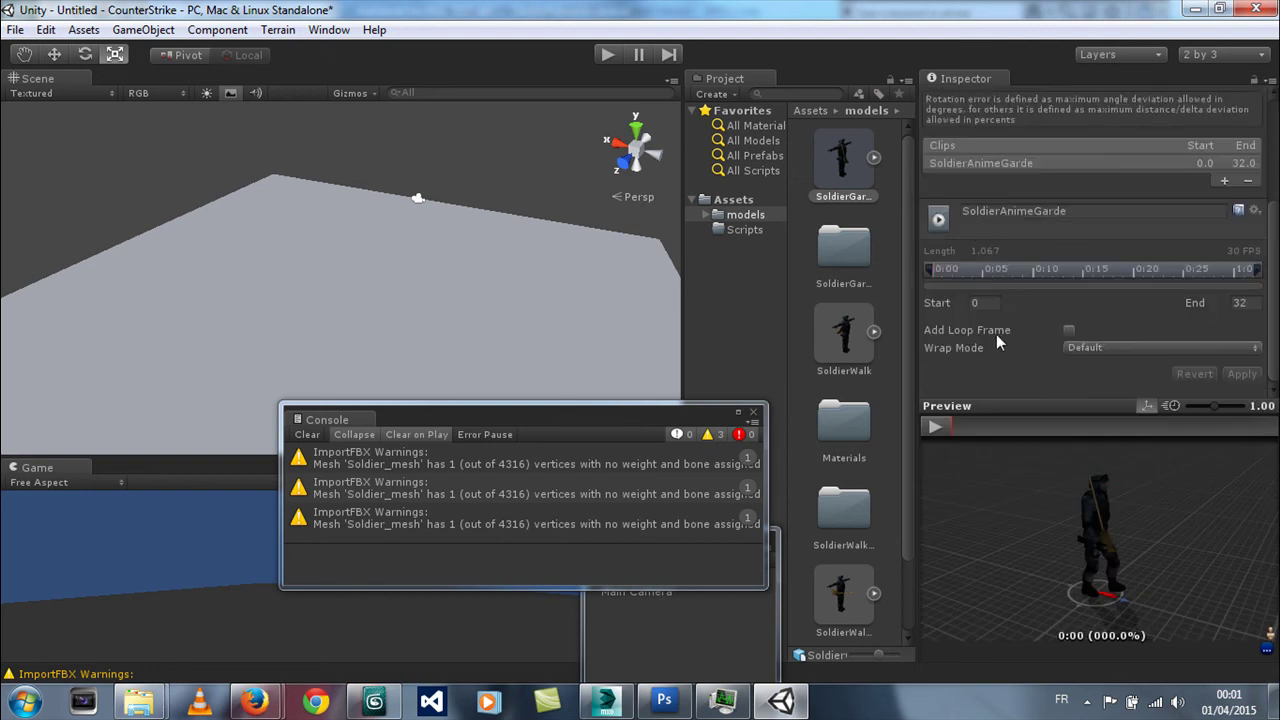
left_click(1069, 330)
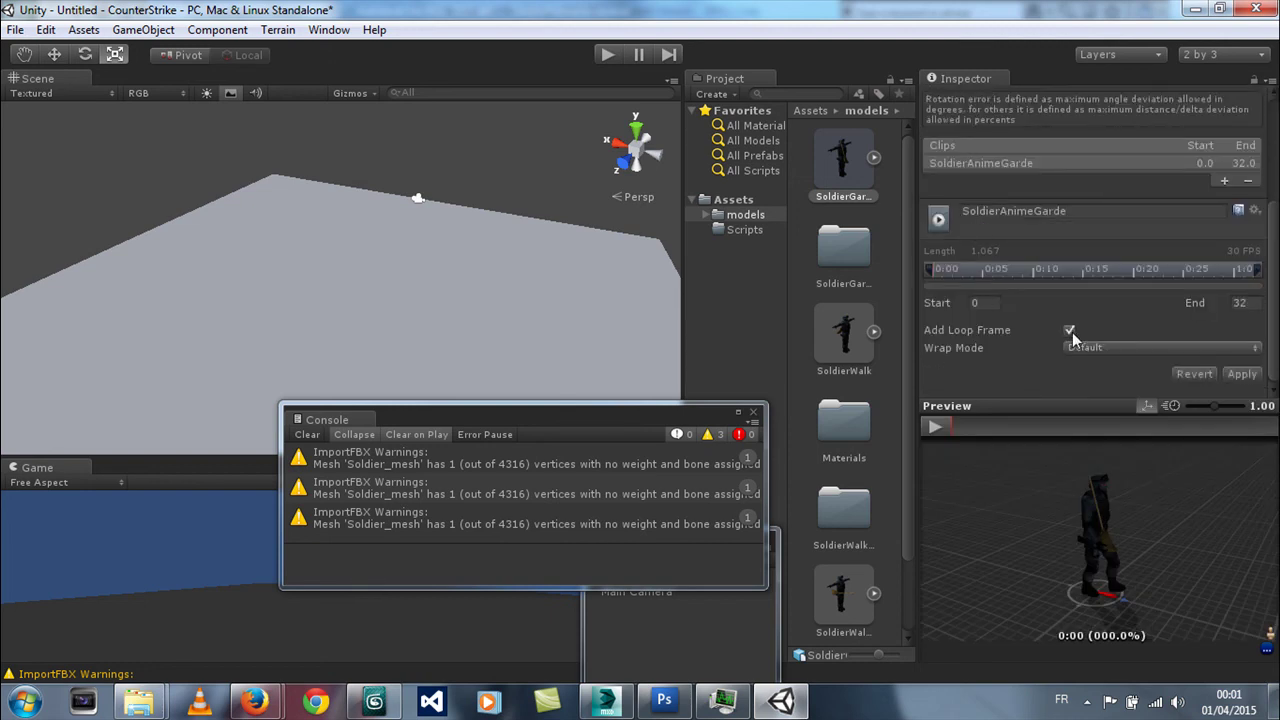
left_click(1085, 347)
left_click(1105, 407)
left_click(1242, 376)
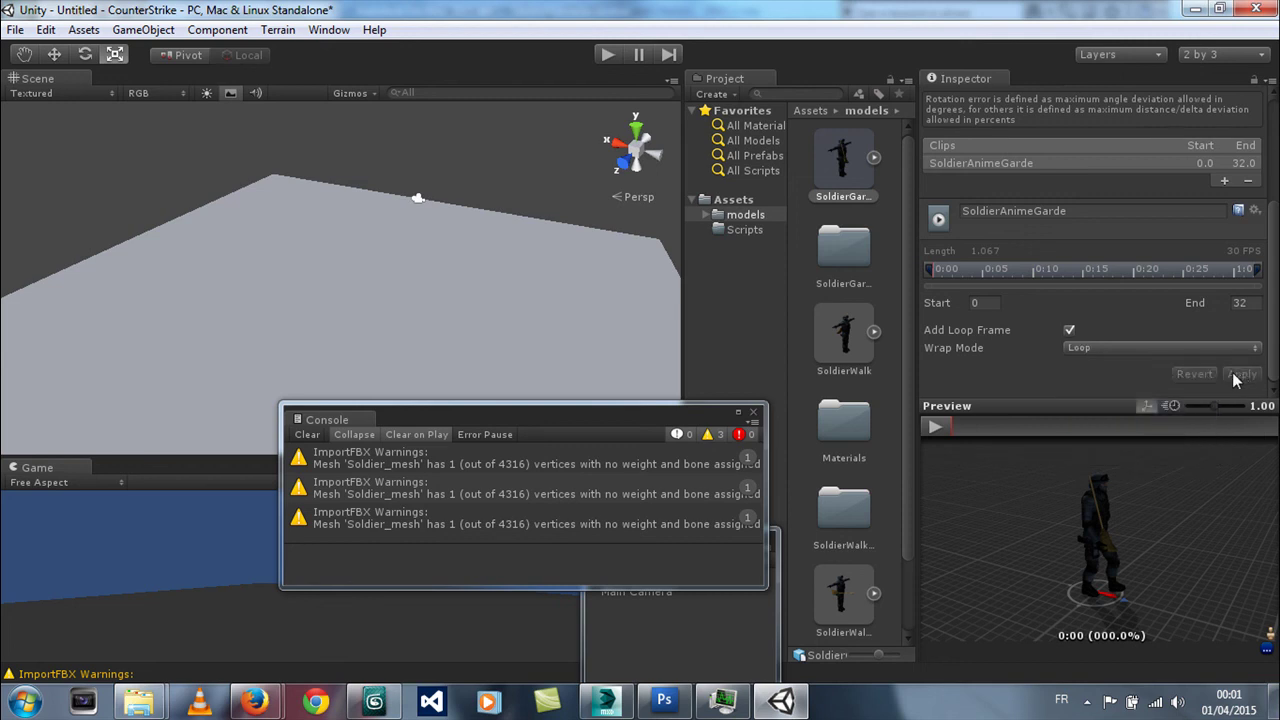
- Preview the looping clip, then drag the SoldierWalk model into the Scene view
left_click(940, 428)
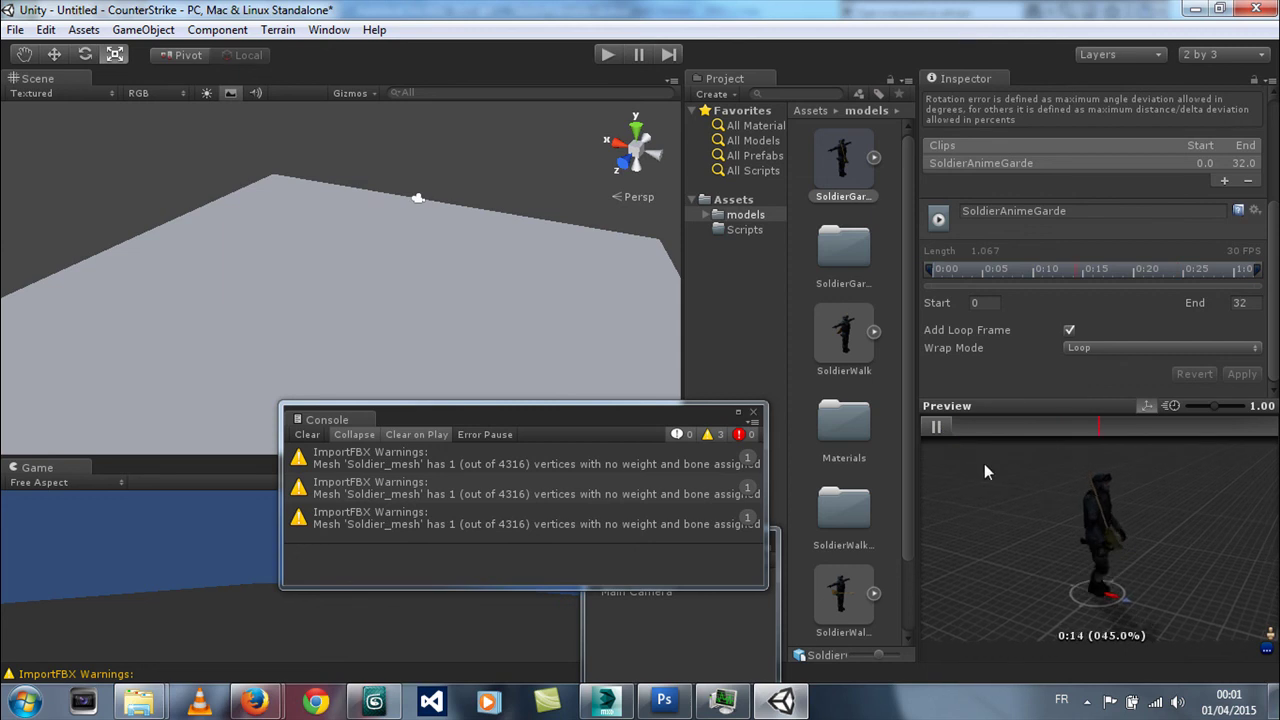
left_click(938, 427)
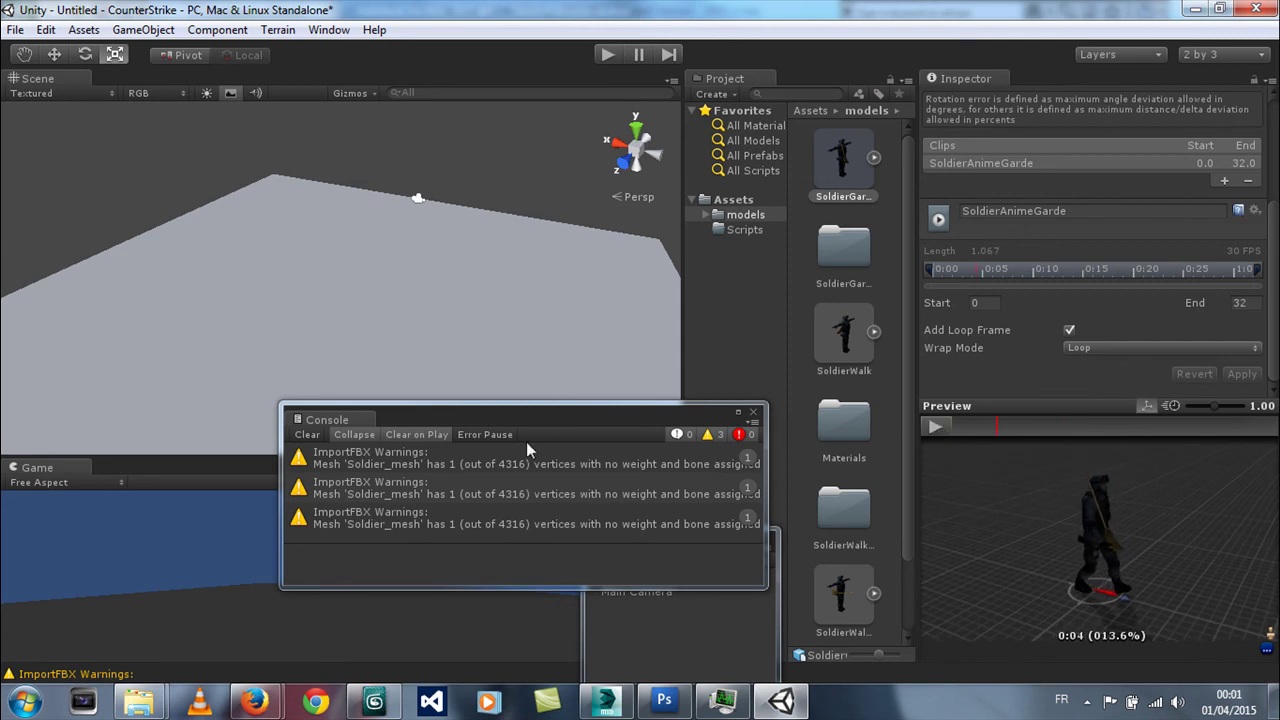
left_click_drag(578, 416, 396, 449)
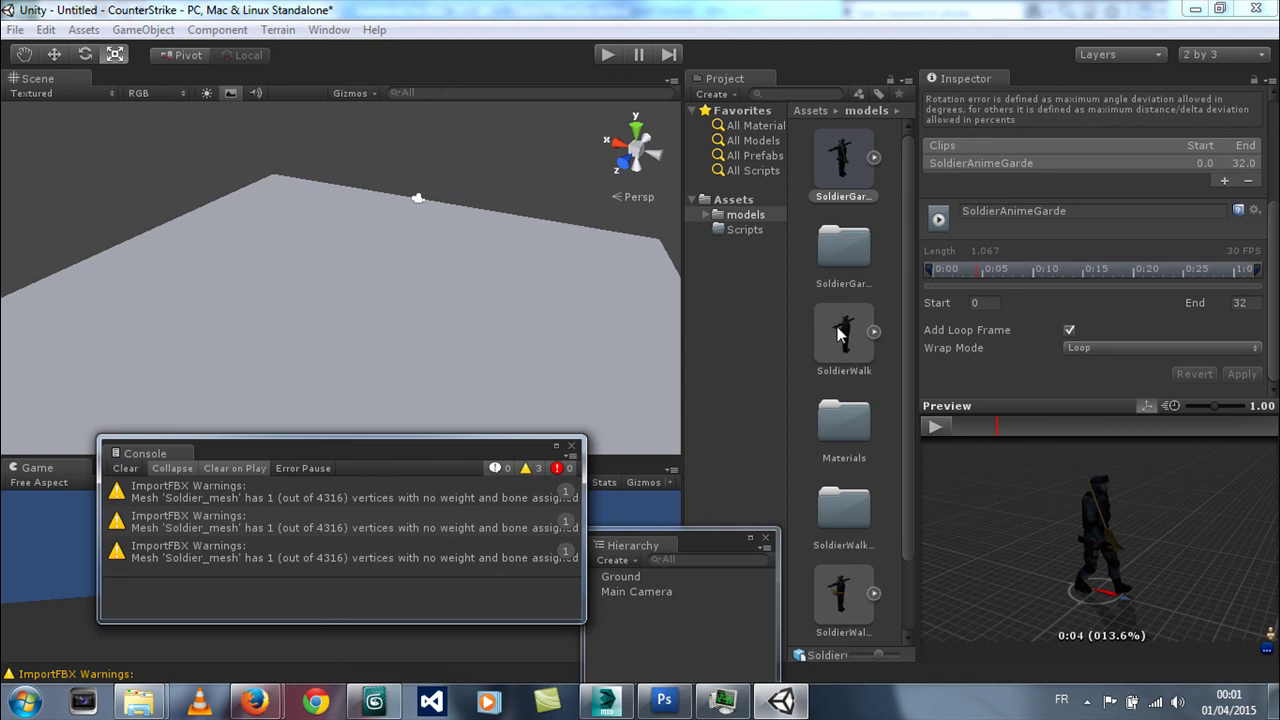
left_click_drag(838, 333, 422, 368)
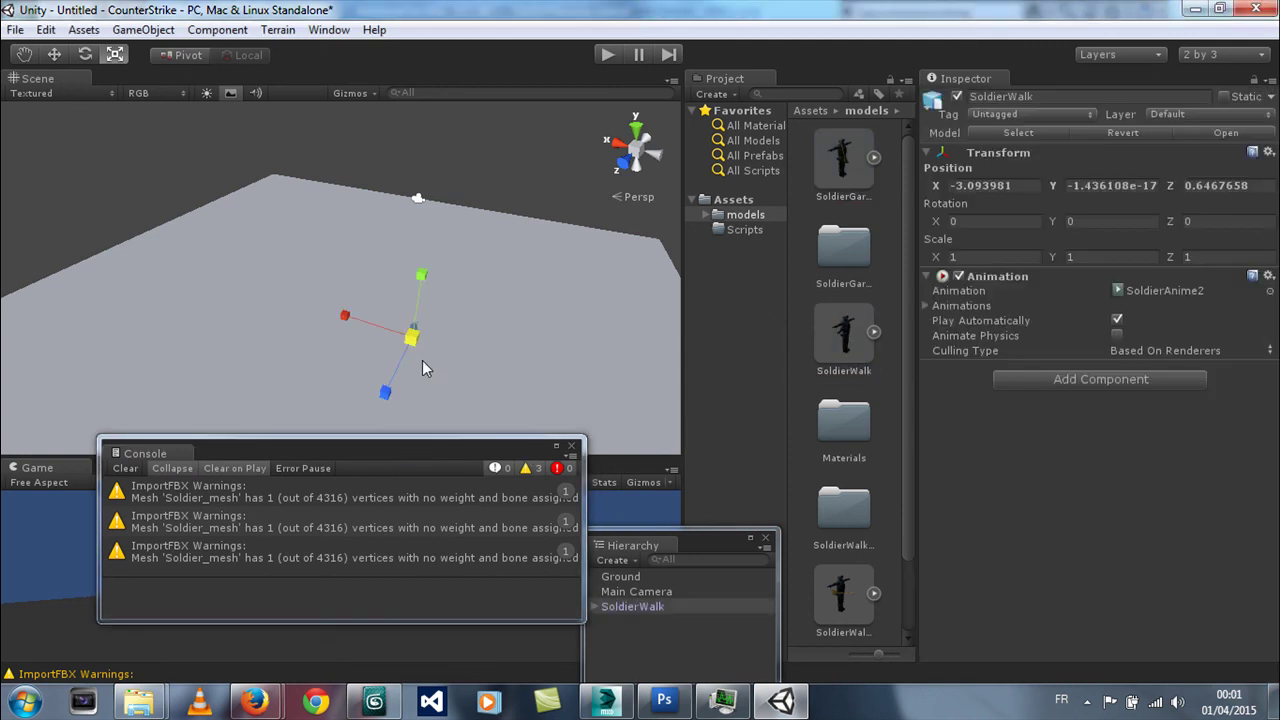
- Frame the SoldierWalk soldier in the Scene view and orbit around it
left_click(742, 203)
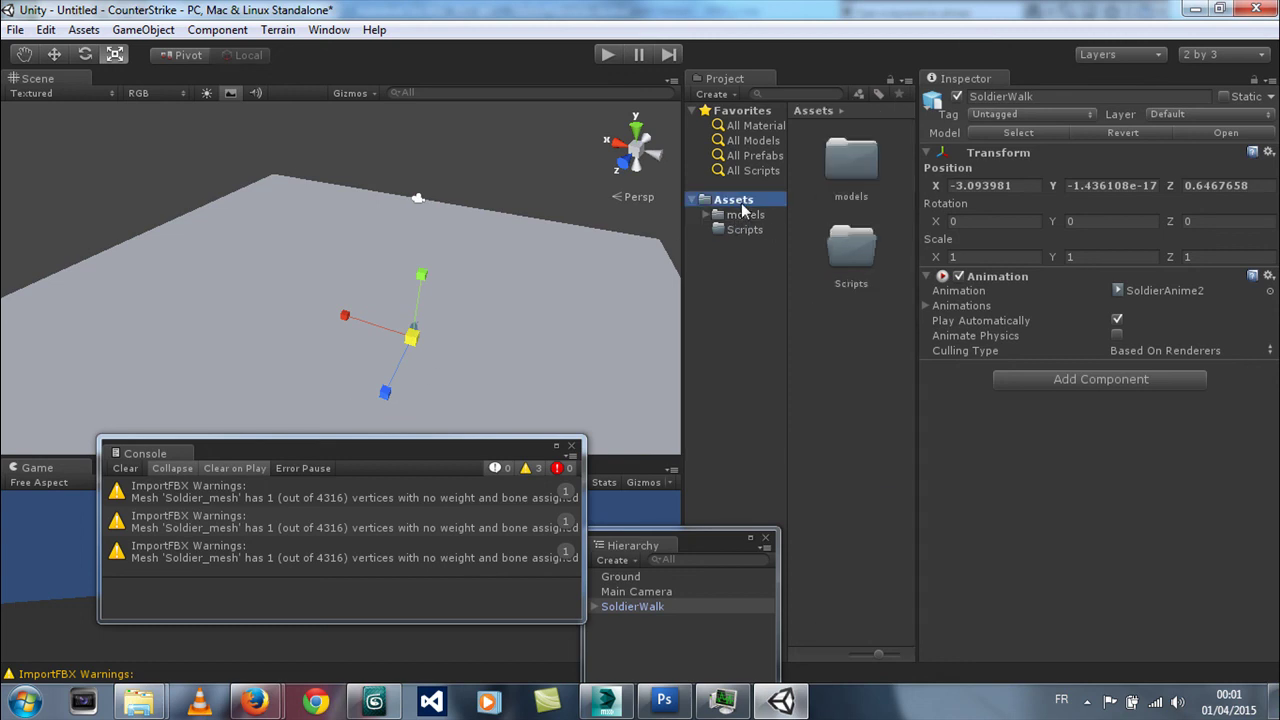
double_click(645, 610)
key("w")
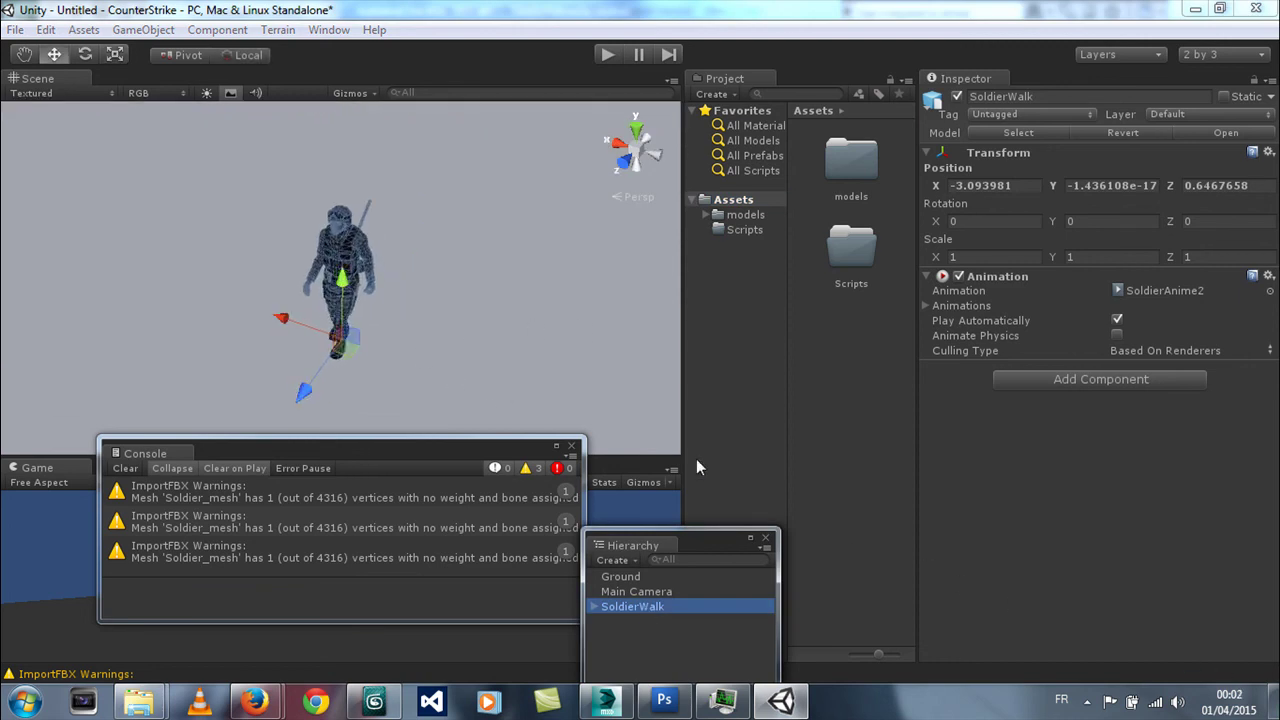
left_click_drag(514, 289, 402, 324, "alt")
left_click(522, 129)
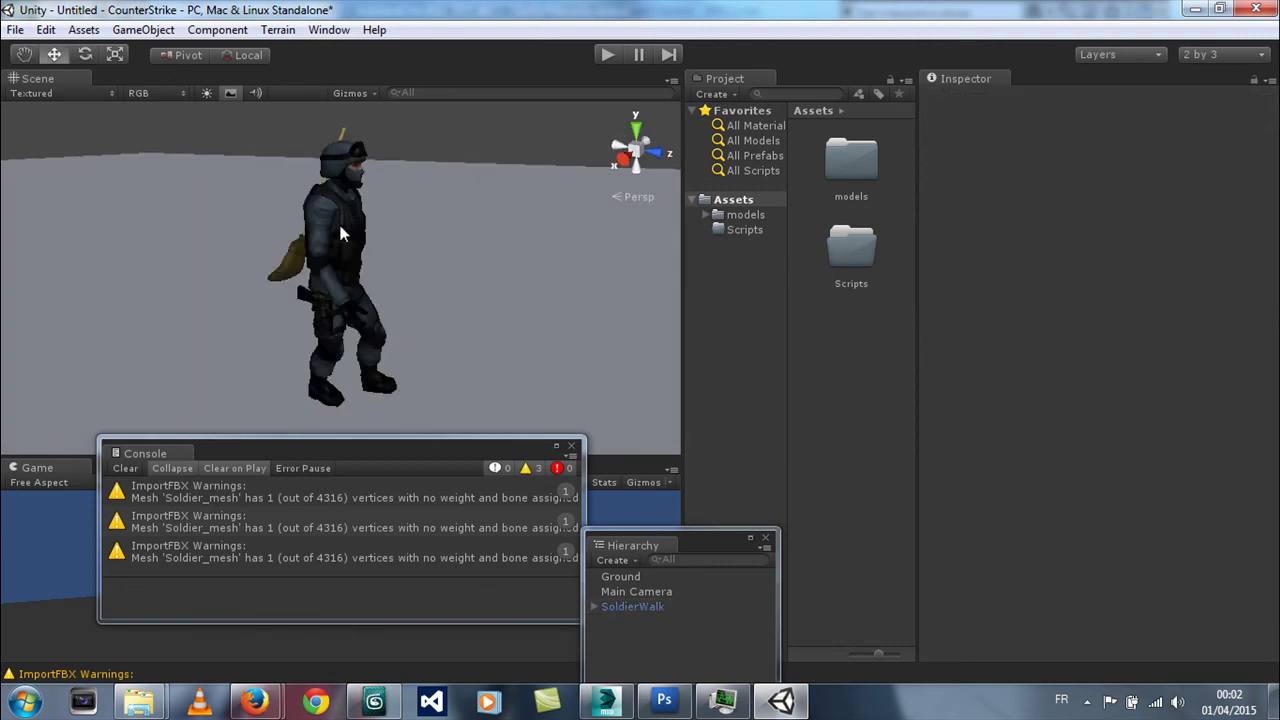
- Run play mode once to watch the walk animation, then reselect the soldier
left_click(610, 57)
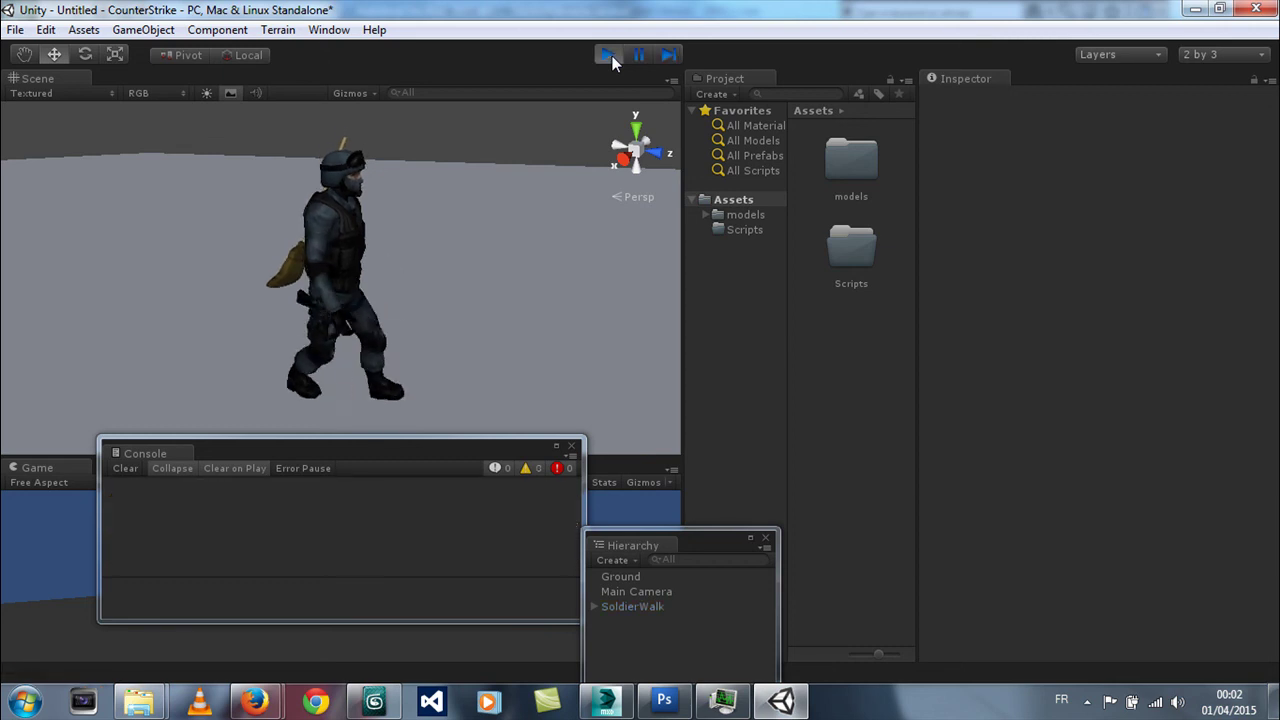
left_click(609, 55)
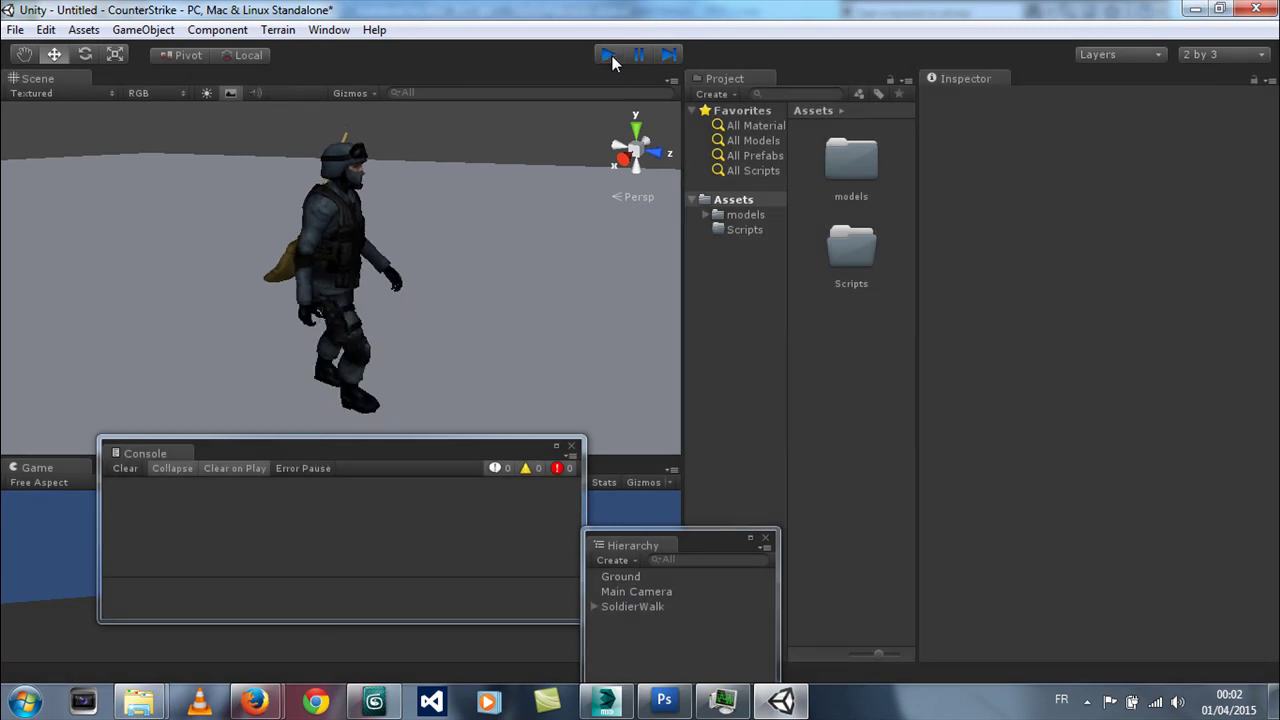
left_click(328, 250)
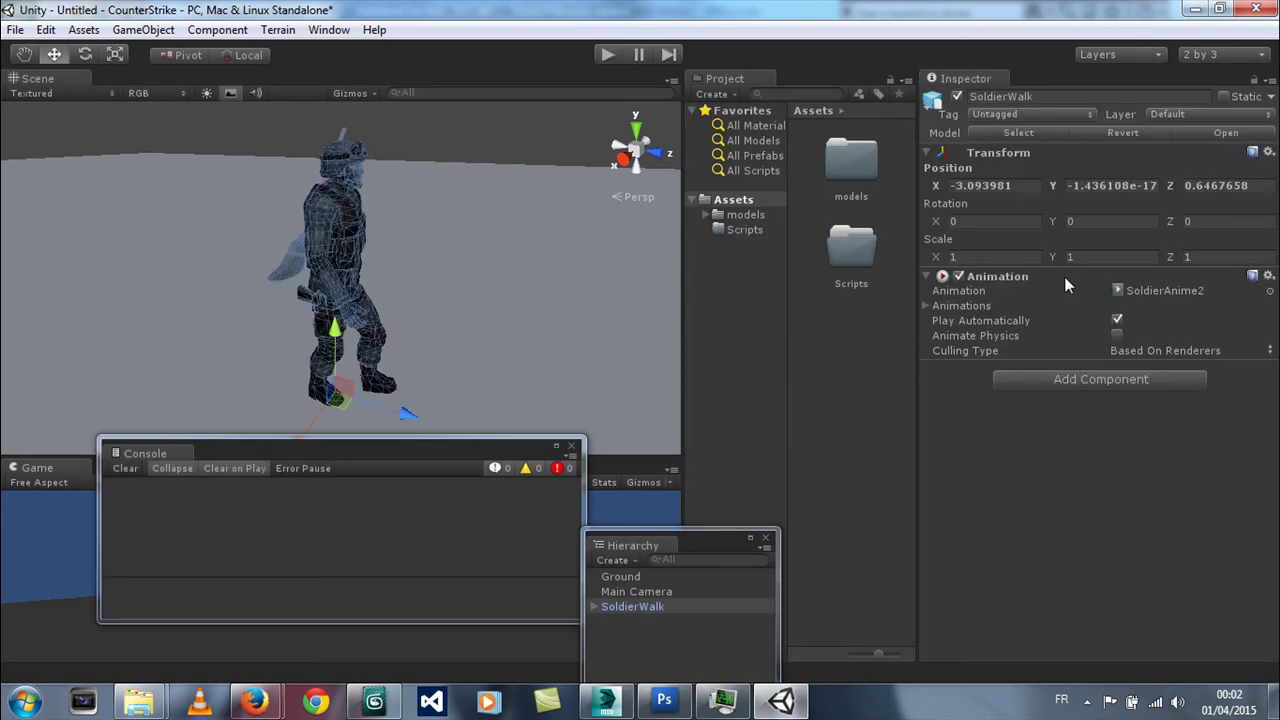
- Set SoldierWalk's Animations list size to 3
left_click(923, 304)
left_click(1126, 324)
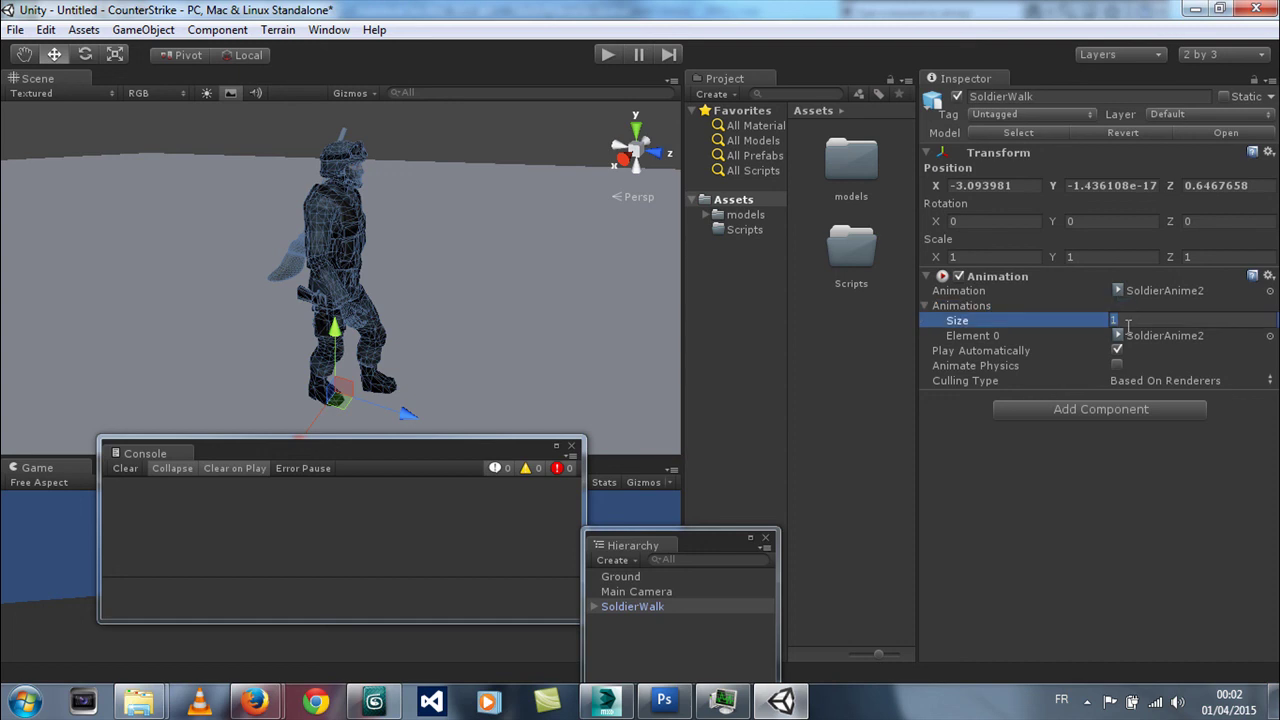
type("3")
key("Return")
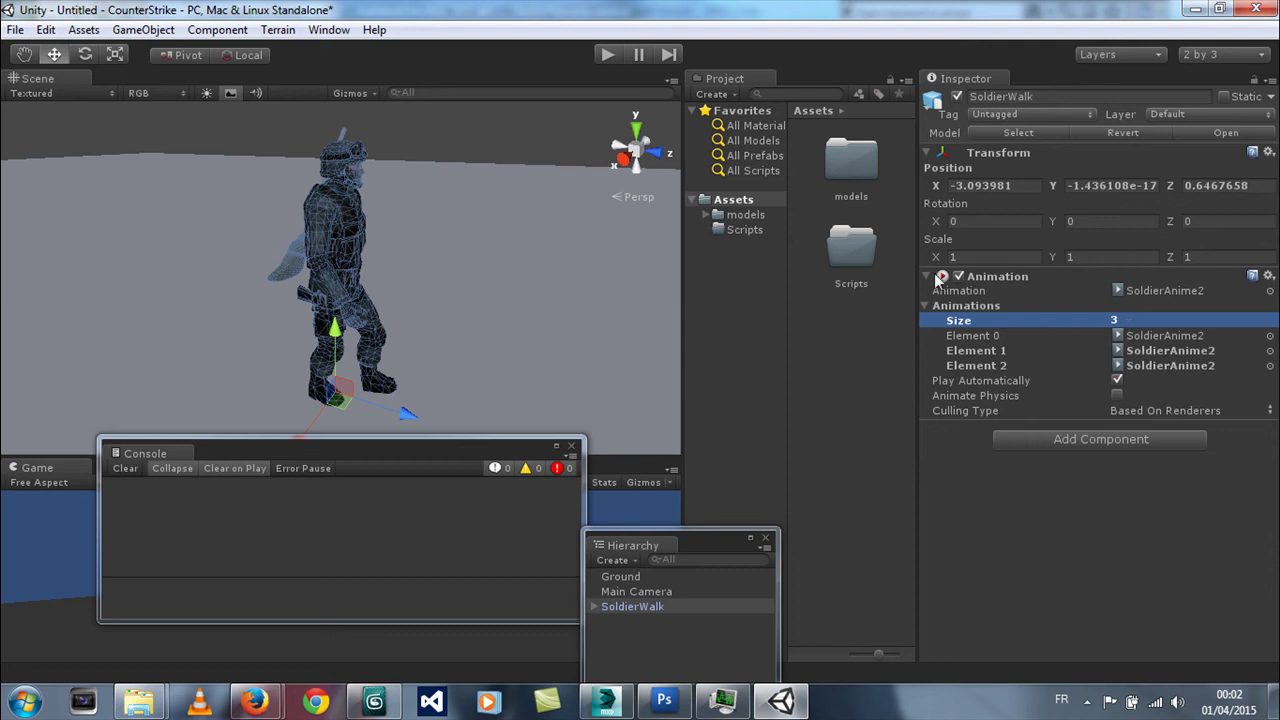
- Assign the SoldierAnimeGarde clip to Animations Element 1
left_click(764, 217)
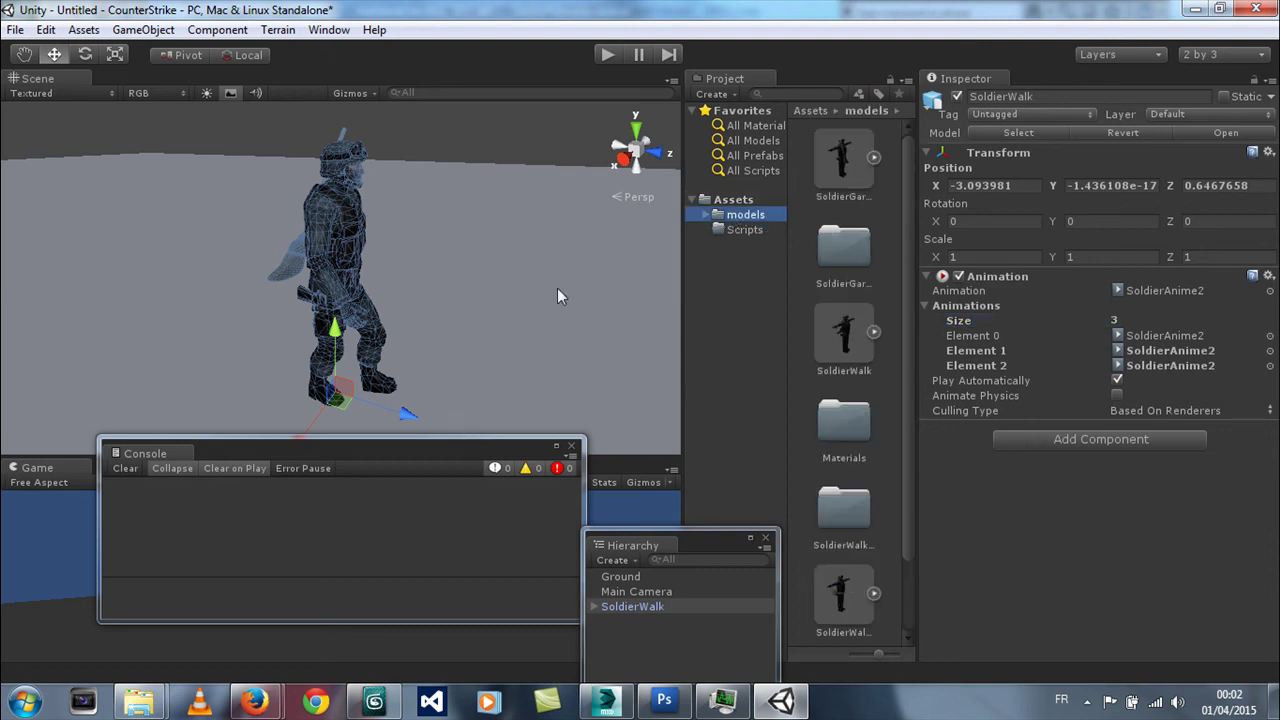
left_click(873, 157)
left_click_drag(911, 192, 910, 290)
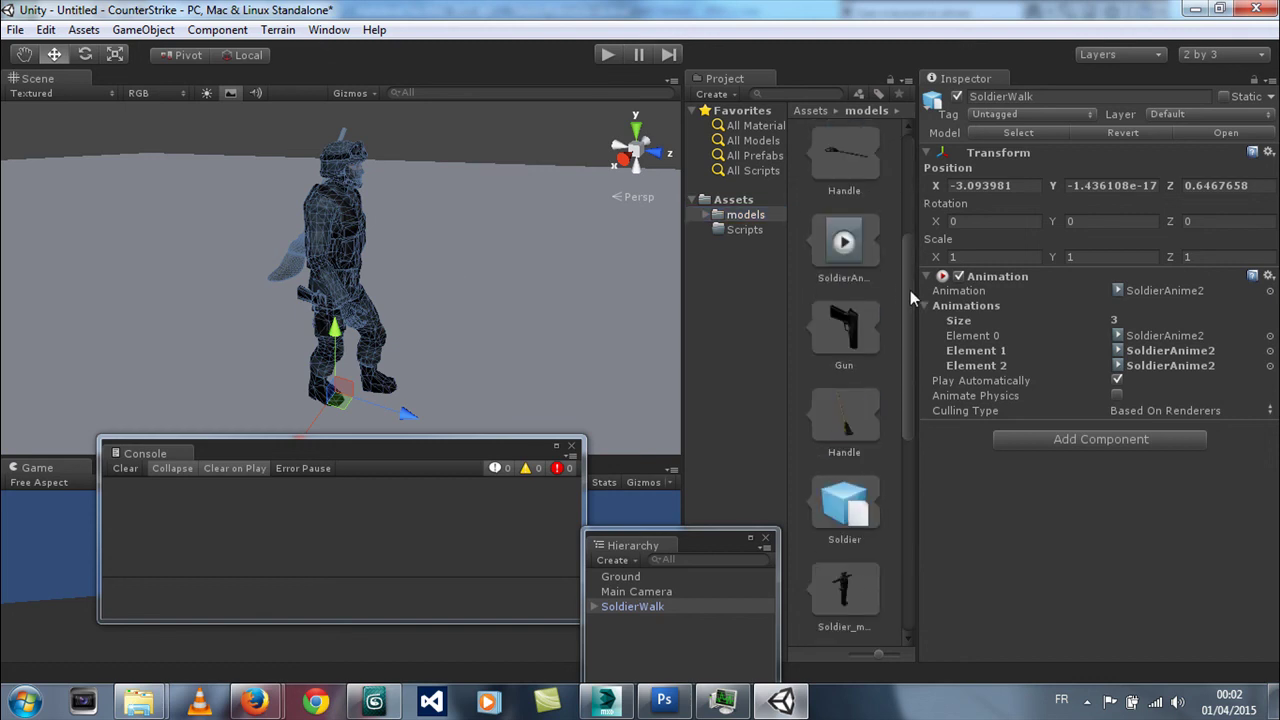
left_click_drag(843, 242, 1145, 356)
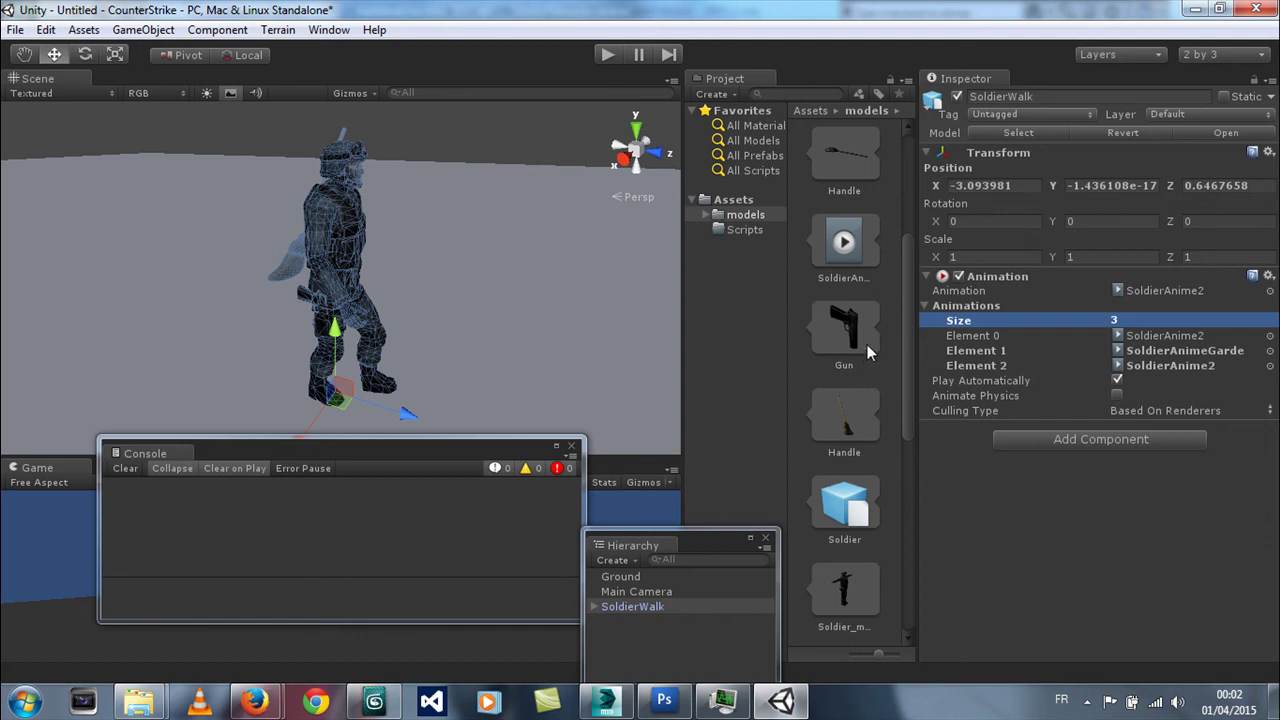
mouse_move(908, 283)
left_mouse_down()
mouse_move(901, 201)
mouse_move(918, 164)
left_mouse_up()
- Put SoldierAnime1 into Element 2, make it the default animation, and test in play mode
left_click(874, 157)
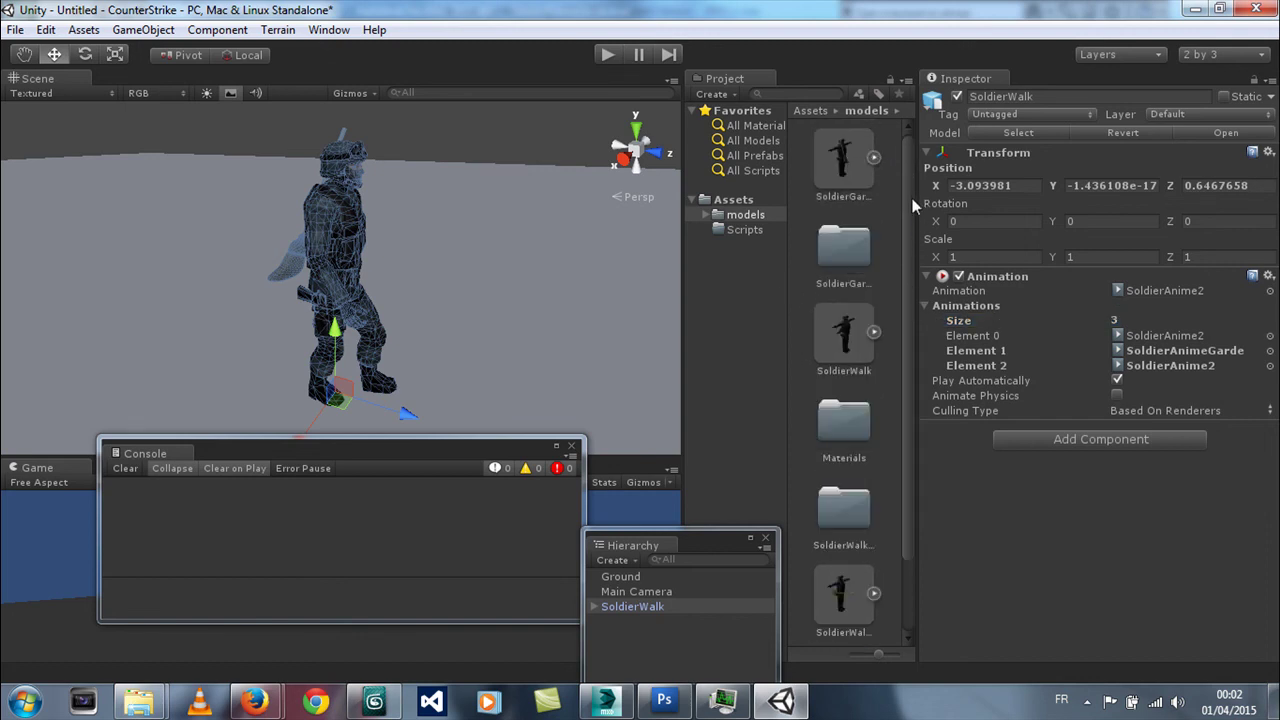
scroll(885, 400, "down", 1)
left_click(874, 506)
left_click_drag(900, 330, 928, 540)
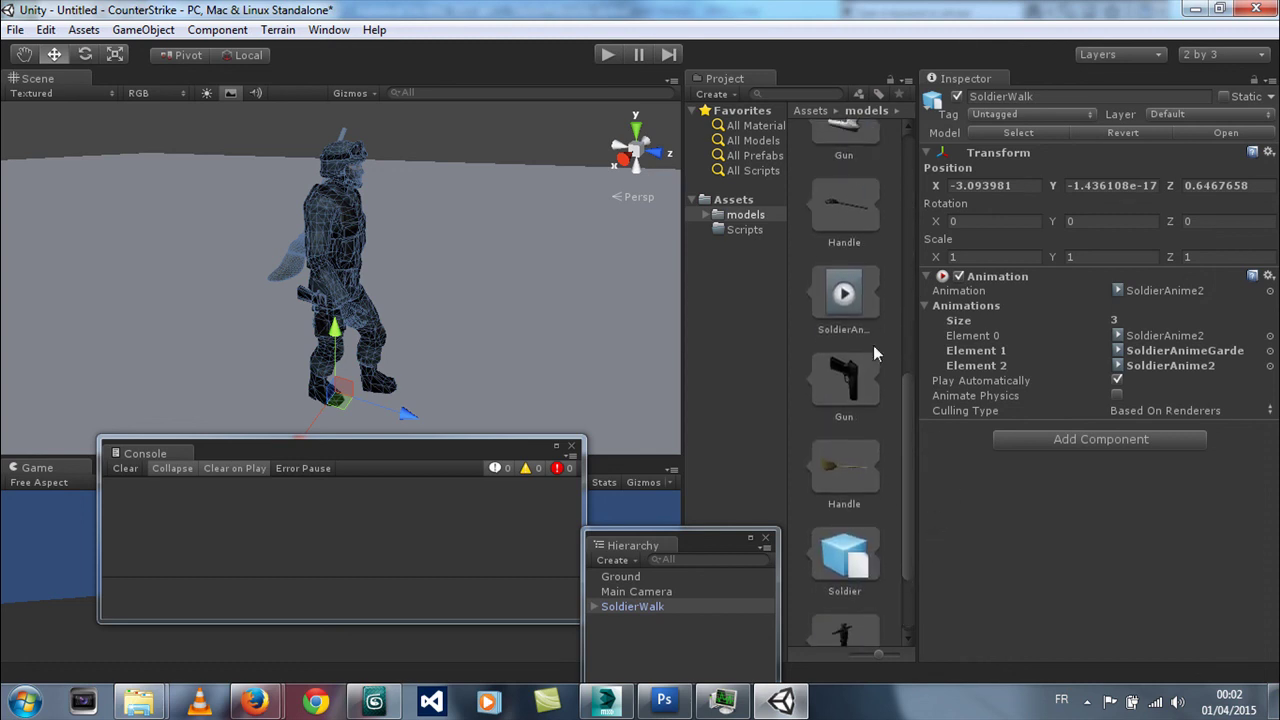
left_click_drag(844, 292, 1160, 368)
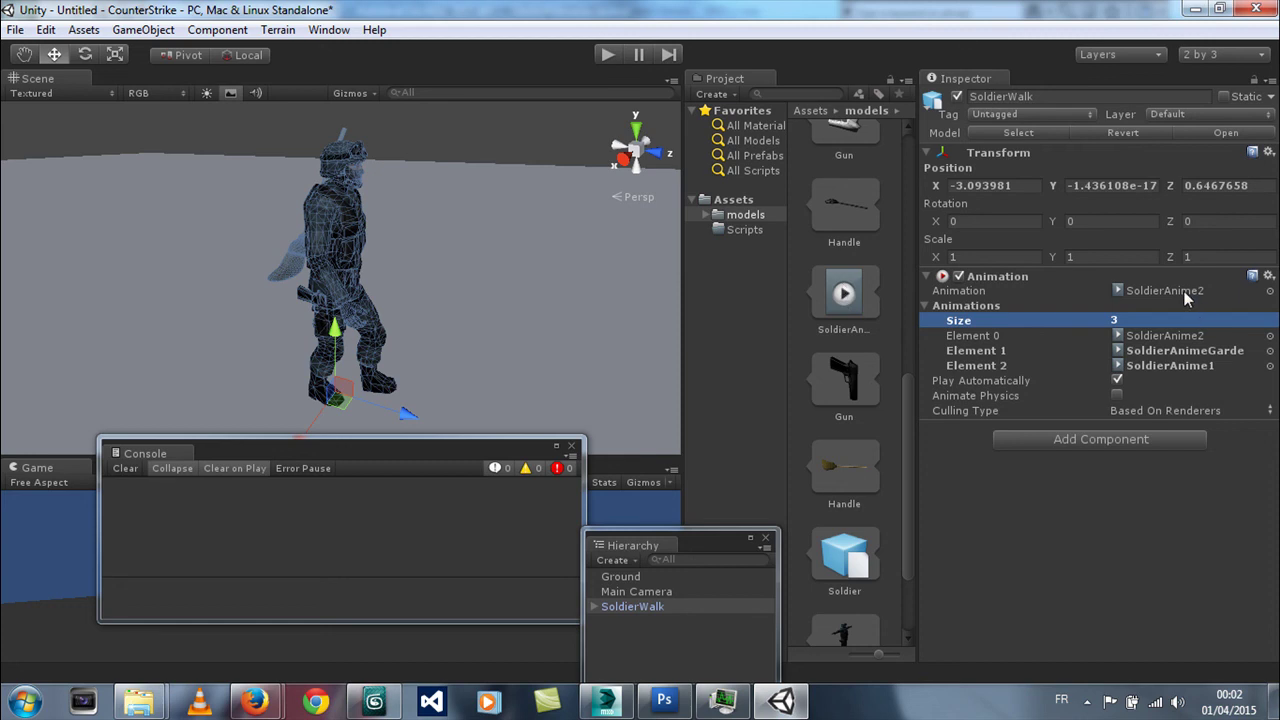
left_click_drag(829, 292, 1142, 291)
left_click(606, 56)
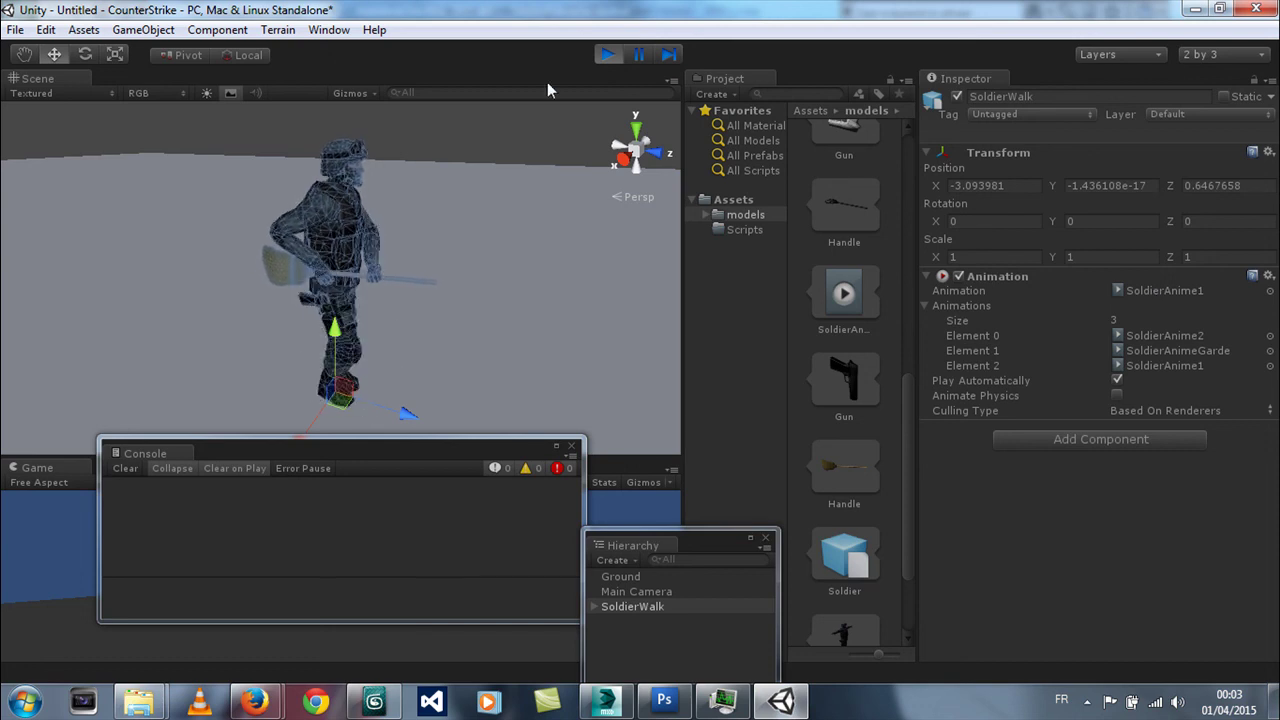
- Make SoldierAnimeGarde the default animation in SoldierWalk's Animation field
left_click(605, 56)
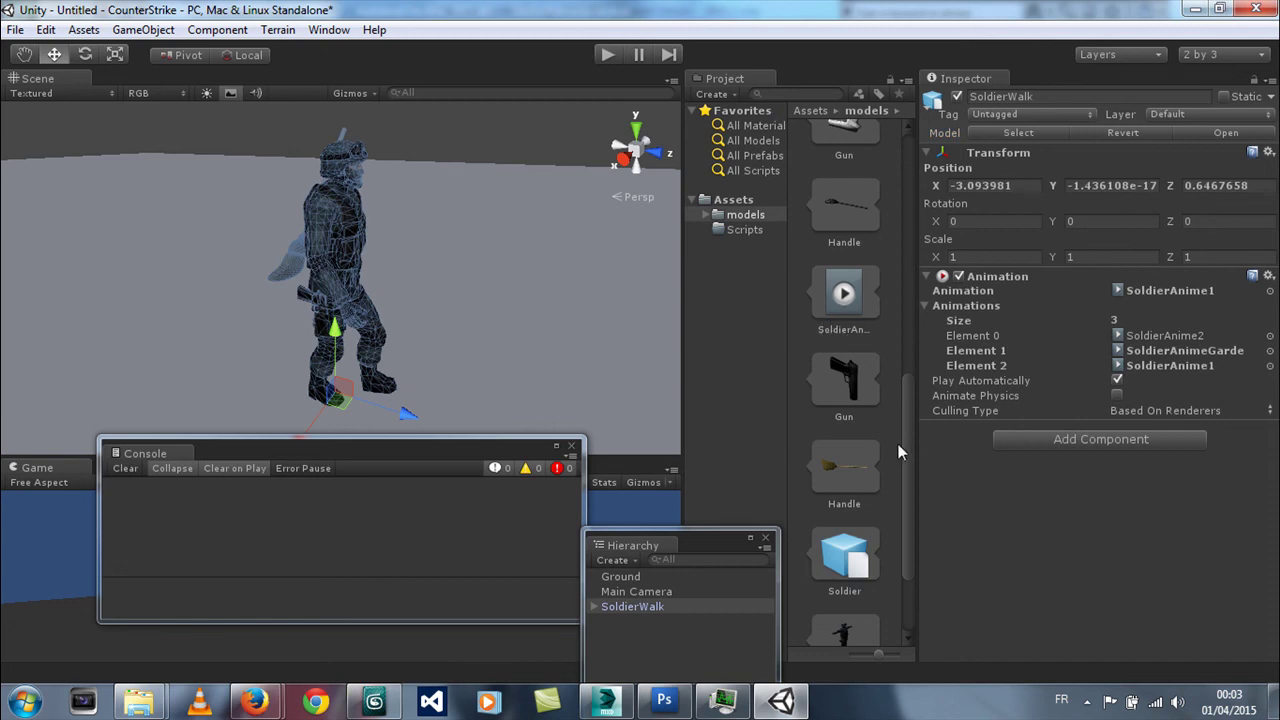
left_click_drag(909, 445, 909, 200)
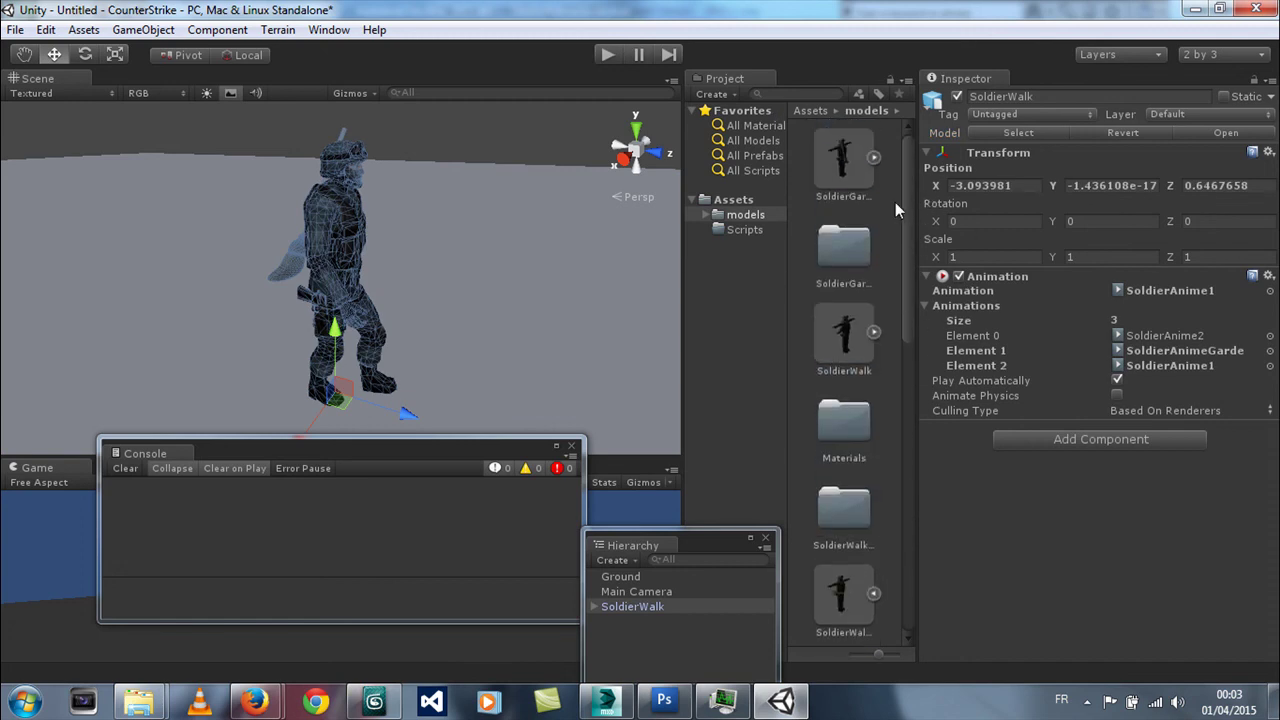
left_click(874, 332)
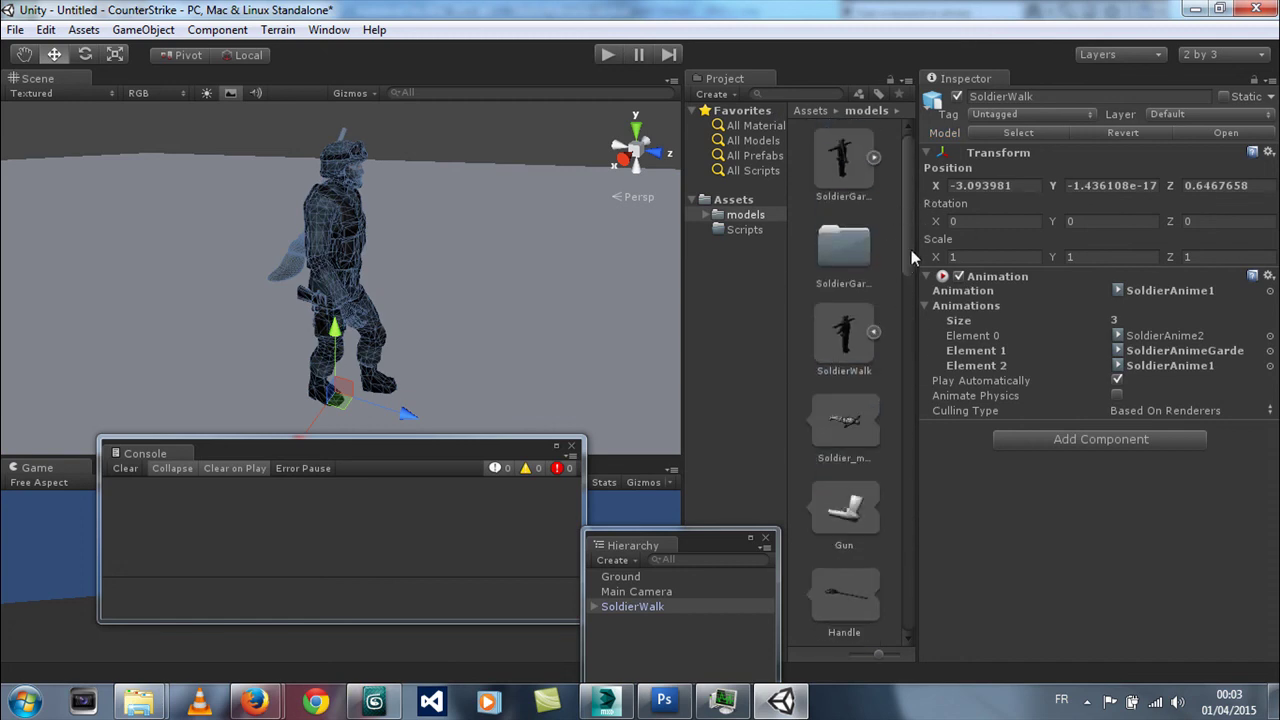
left_click(874, 157)
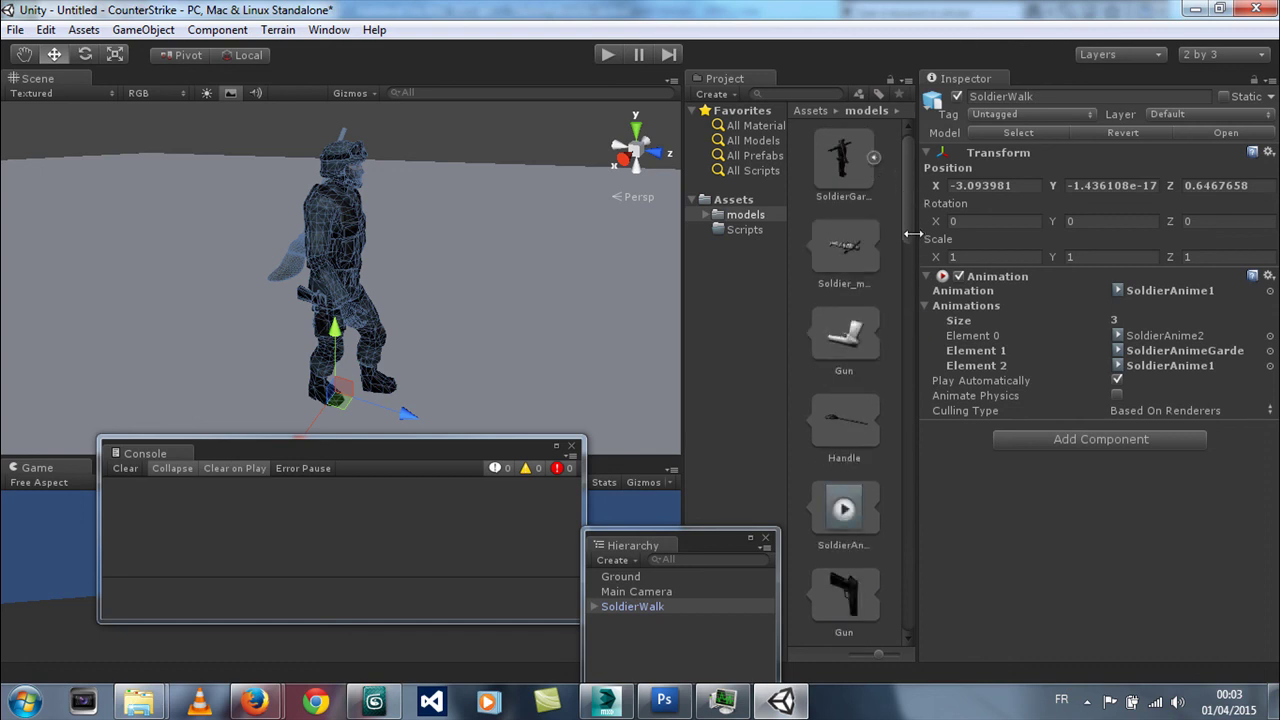
left_click_drag(849, 530, 1181, 300)
- Run play mode to preview the broom-on-back walk, then return to 3ds Max
left_click(607, 55)
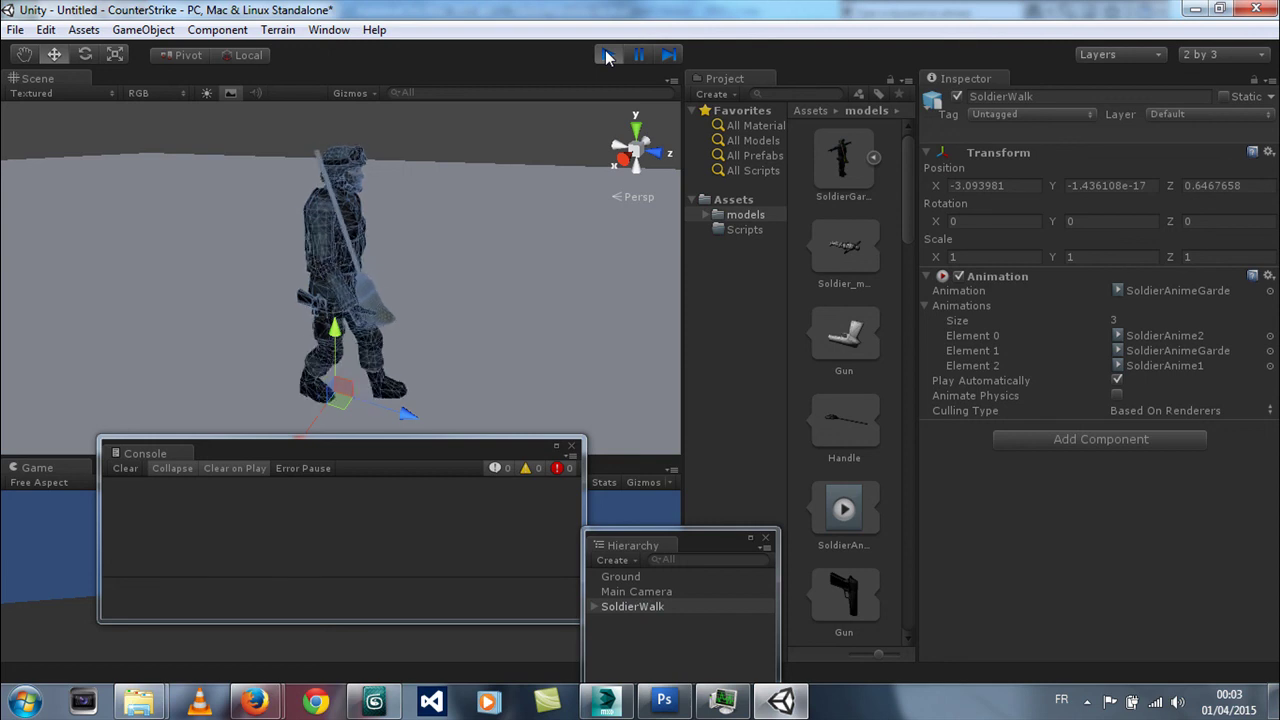
left_click(607, 55)
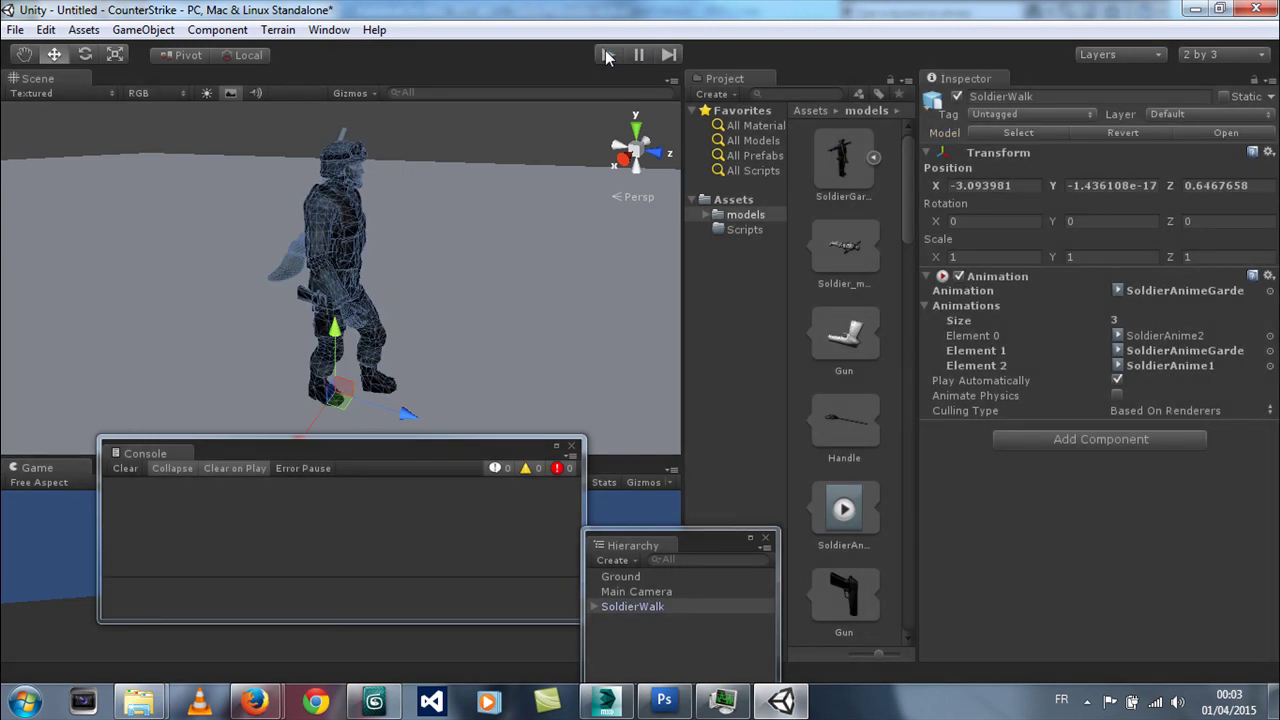
left_click(375, 700)
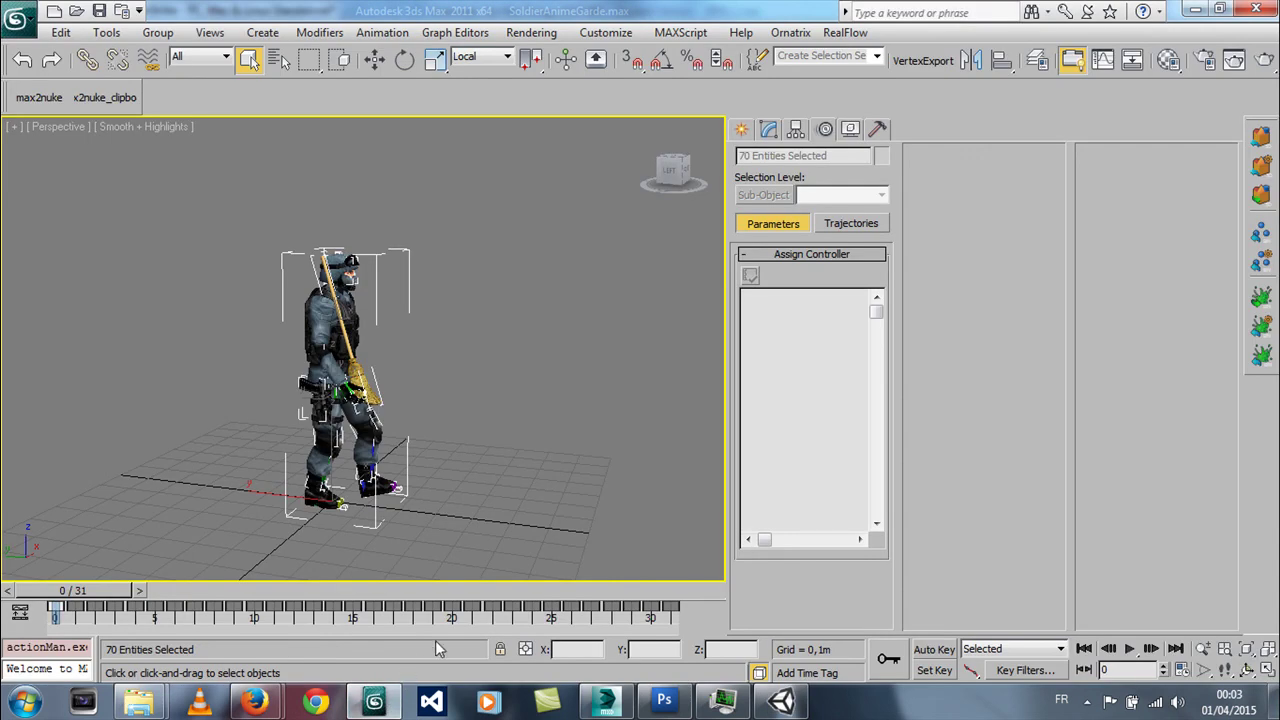
- Pan and zoom the Perspective viewport onto the broom-carrying soldier and clear the selection
mouse_move(365, 456)
middle_mouse_down()
mouse_move(372, 430)
mouse_move(502, 347)
middle_mouse_up()
scroll(372, 430, "up", 3)
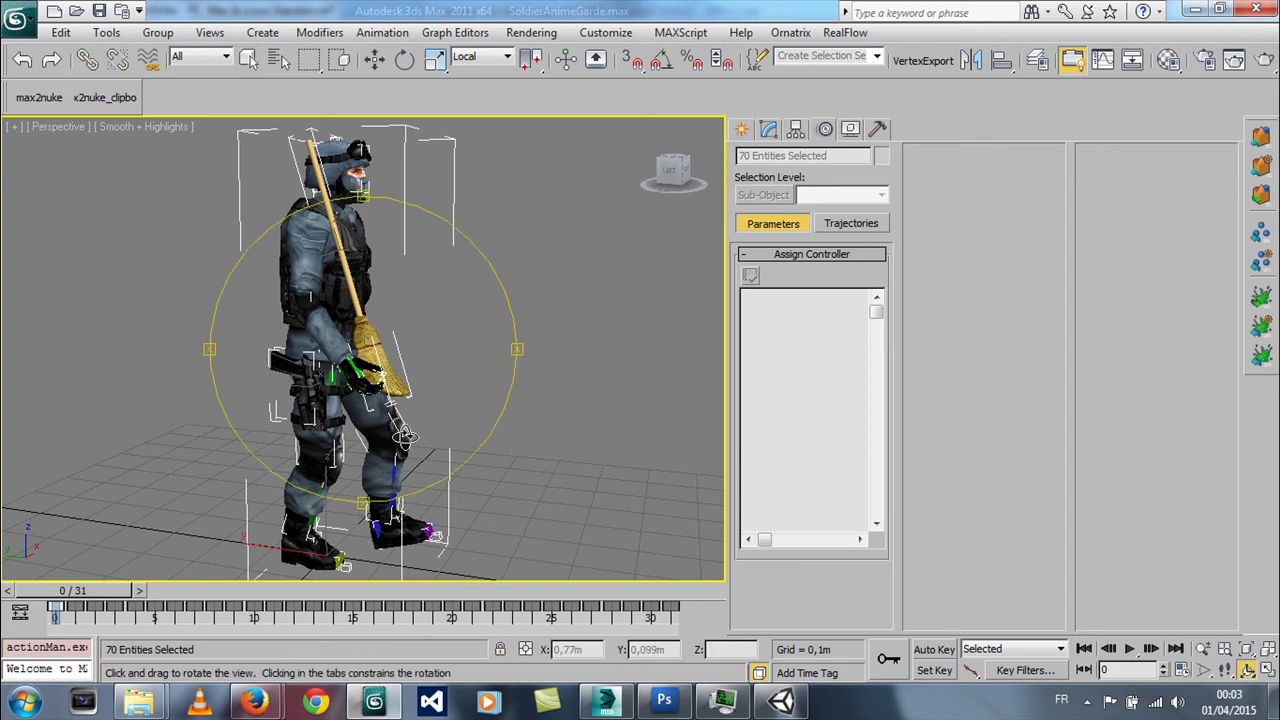
left_click(517, 334)
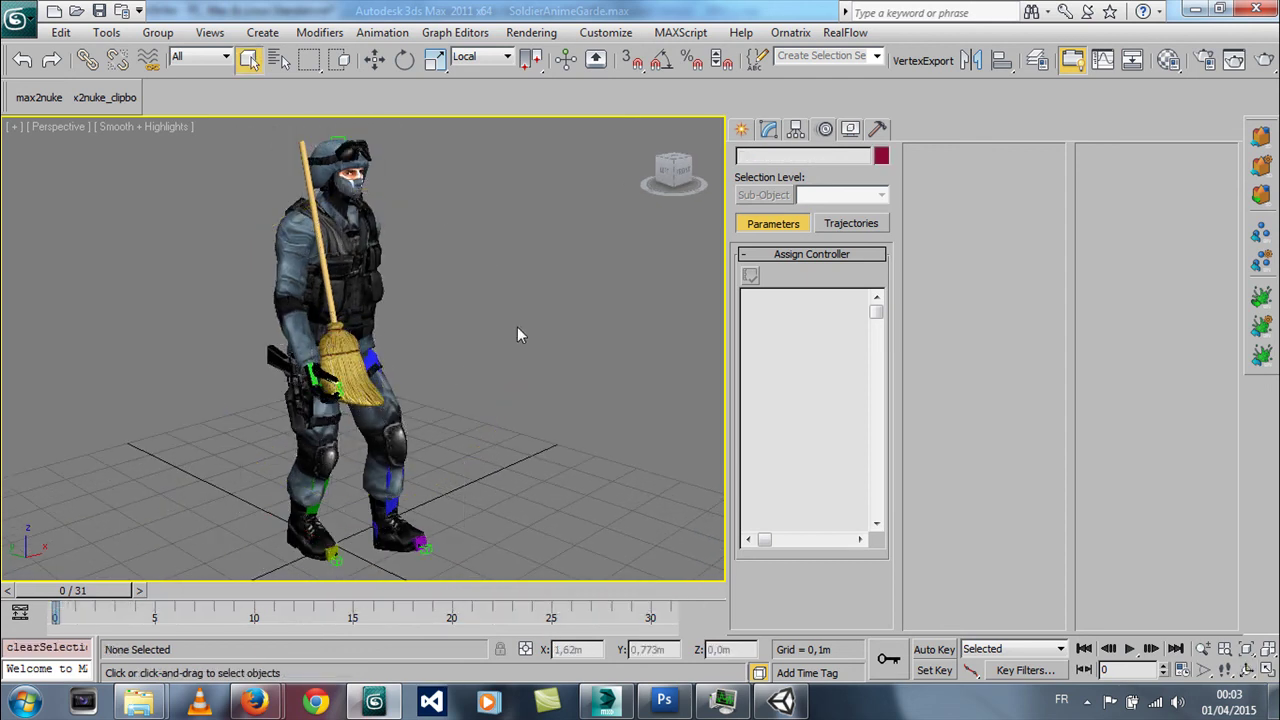